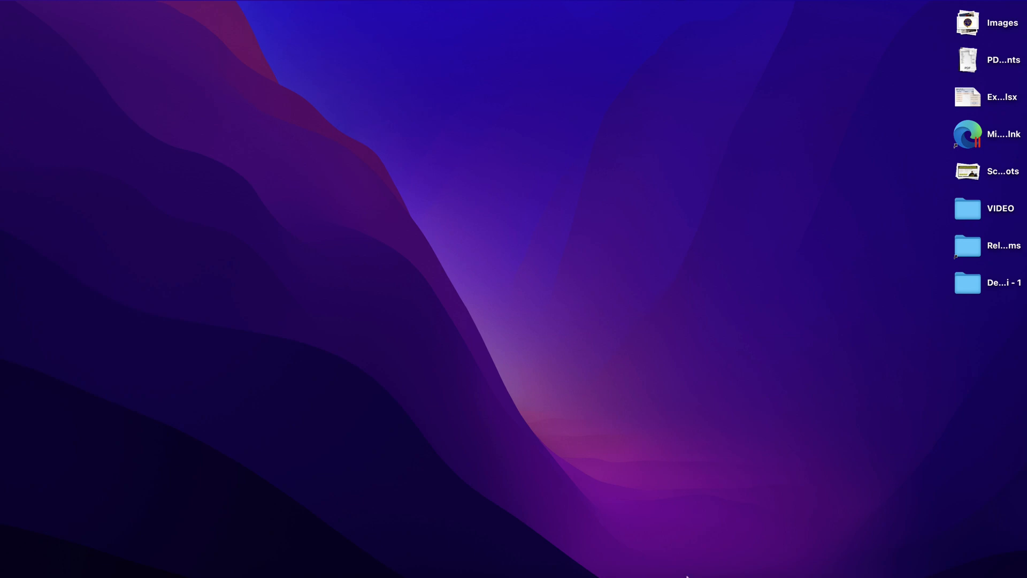
# View the JURNAL sheets of EXCEL AKUNTANSI and EXCEL AKUNTANSI UPDATE 2021, then return to the EXCEL AKUNTANSI workbook.
pyautogui.moveTo(685, 576)
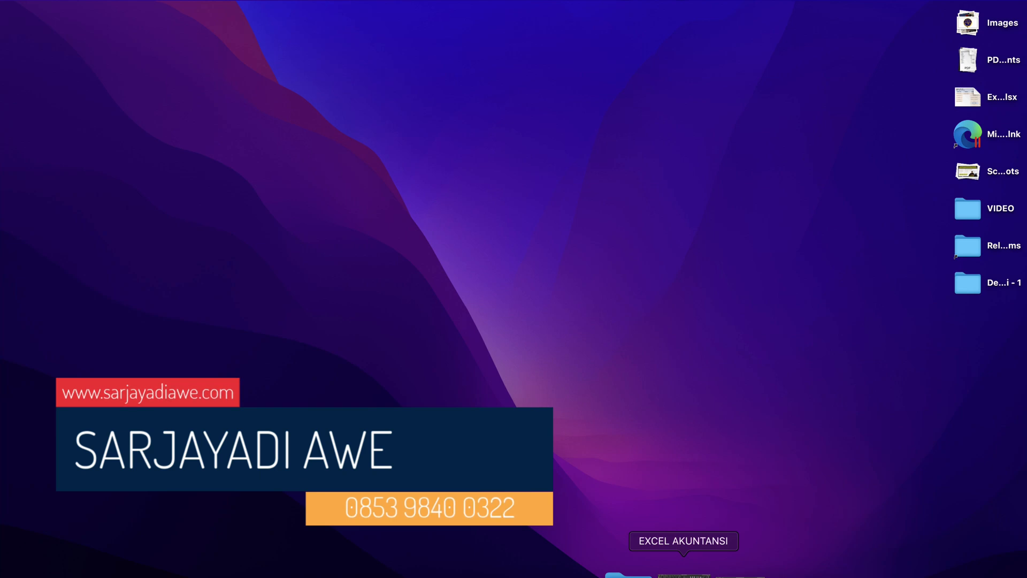
pyautogui.click(684, 576)
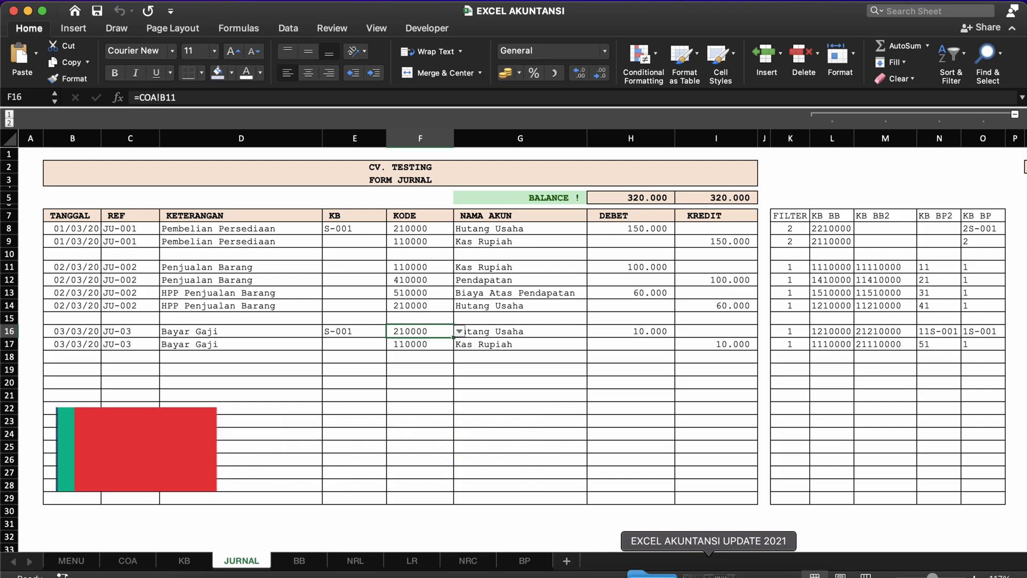
pyautogui.click(705, 575)
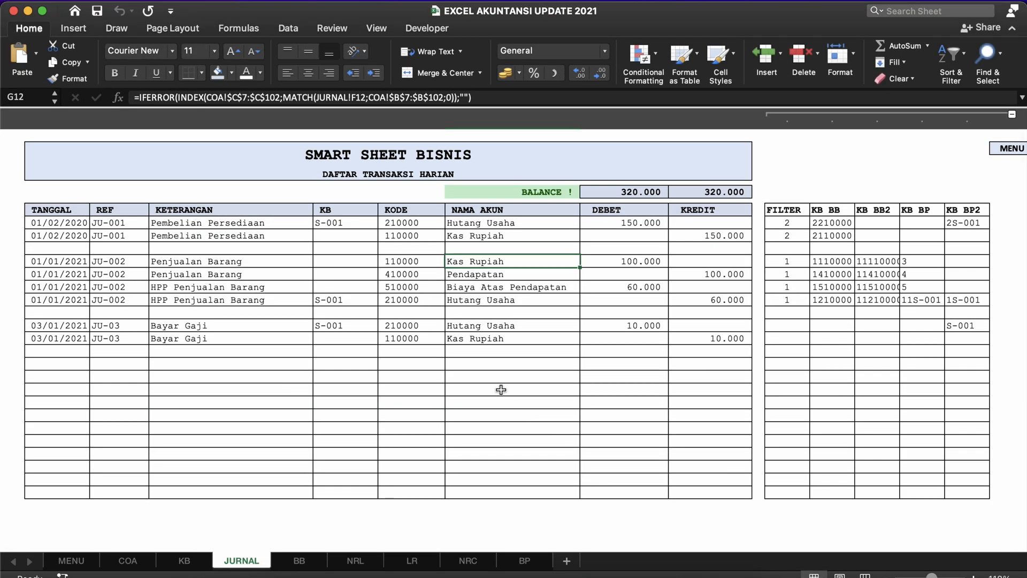
pyautogui.hotkey('ctrl', 'Down')
pyautogui.click(718, 259)
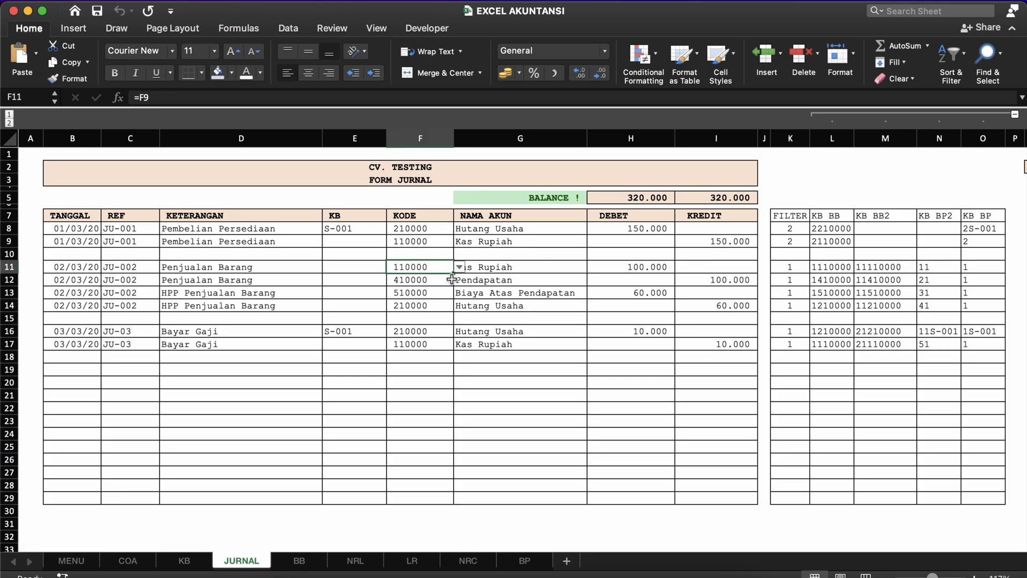
# Examine the FILTER, KB BB, KB BB2, KB BP2 and KB BP helper columns beside the journal in the JURNAL sheet.
pyautogui.click(476, 292)
pyautogui.click(790, 229)
pyautogui.click(846, 231)
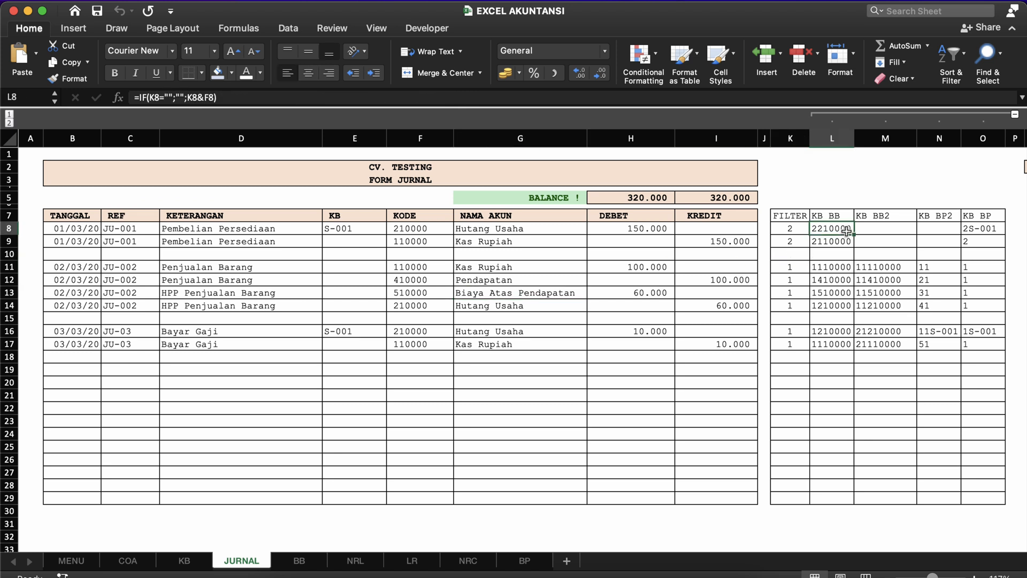
pyautogui.click(801, 218)
pyautogui.moveTo(801, 218)
pyautogui.mouseDown()
pyautogui.moveTo(939, 217)
pyautogui.moveTo(942, 292)
pyautogui.moveTo(984, 354)
pyautogui.mouseUp()
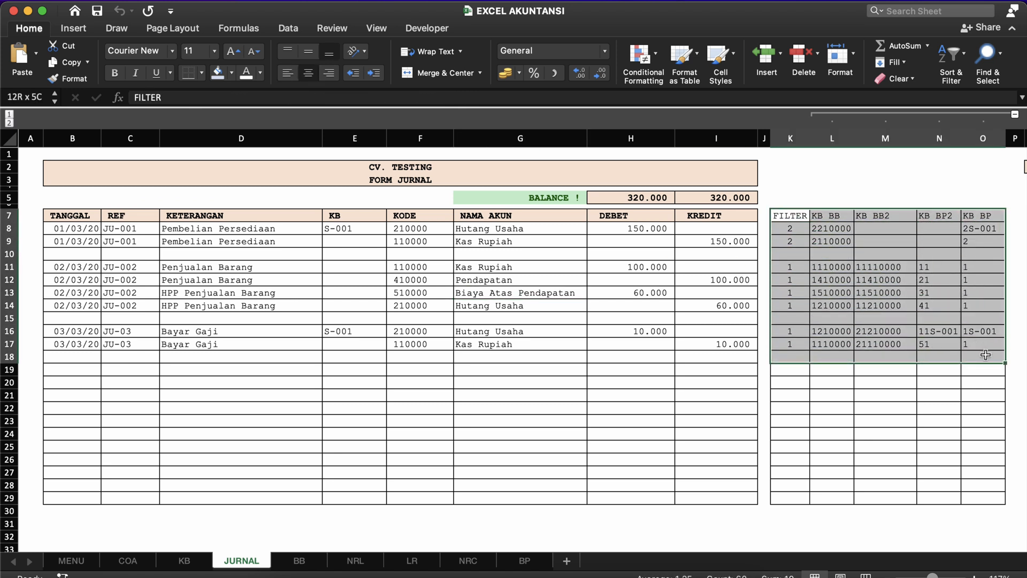
pyautogui.click(897, 308)
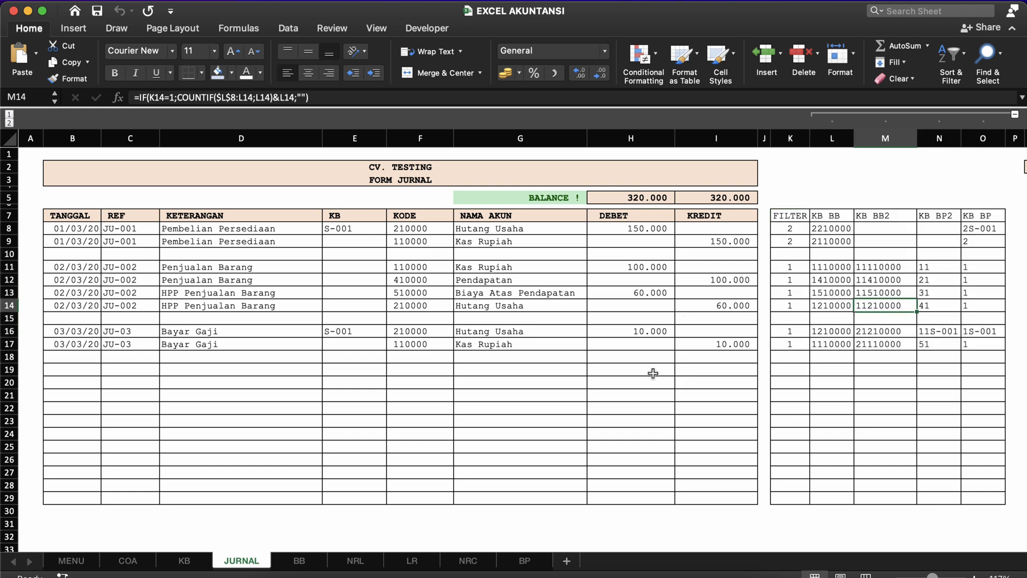
# Open the BB sheet and examine the Buku Besar ledger's period heading, DEBET column and KETERANGAN formulas.
pyautogui.click(301, 563)
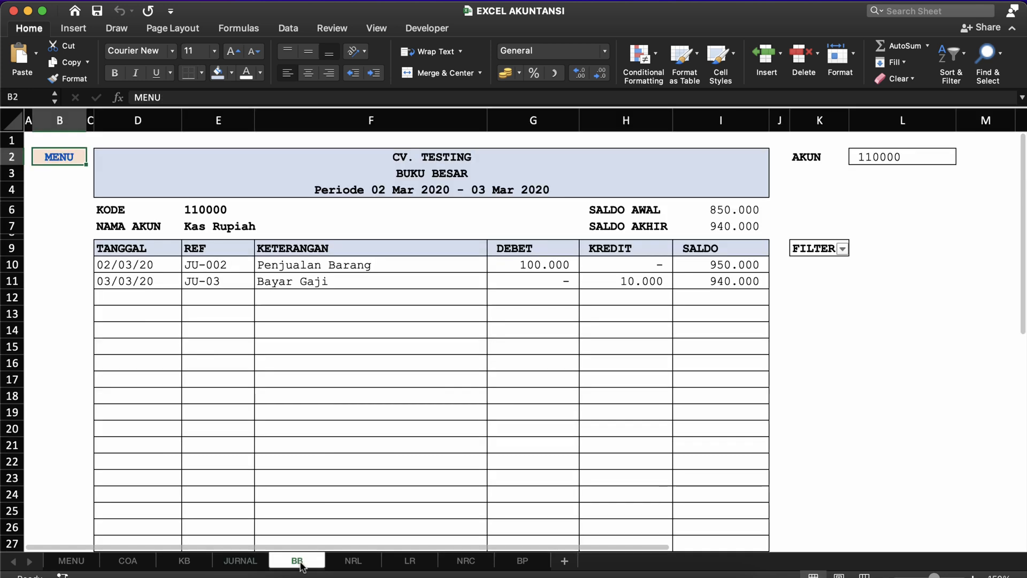
pyautogui.click(383, 278)
pyautogui.click(365, 344)
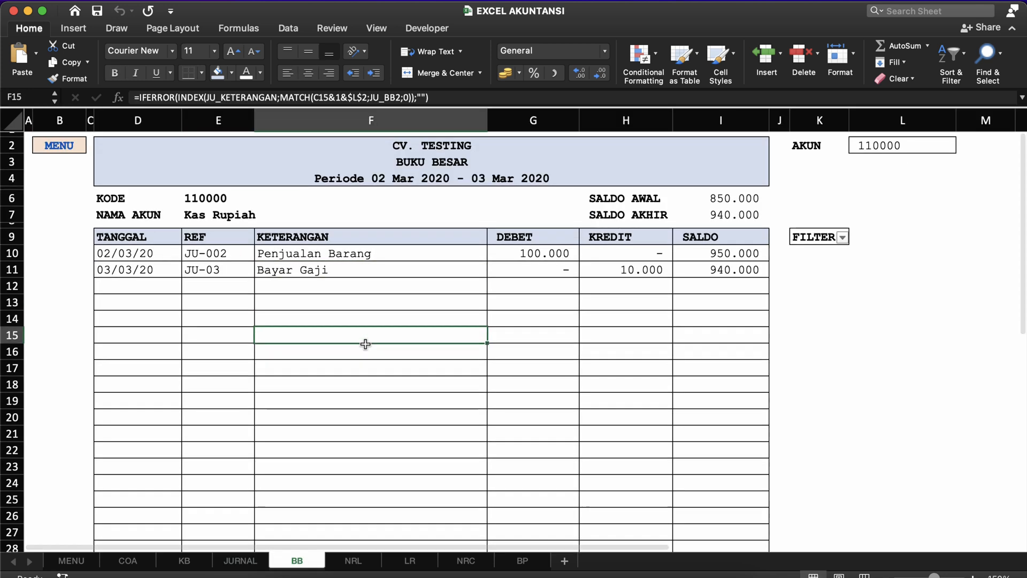
pyautogui.click(491, 325)
pyautogui.click(530, 246)
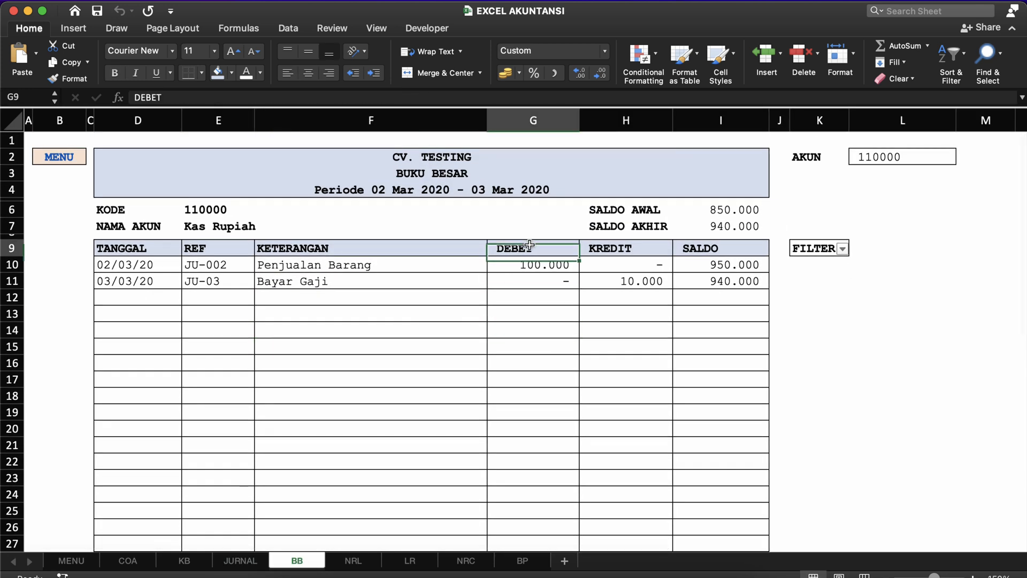
pyautogui.click(345, 310)
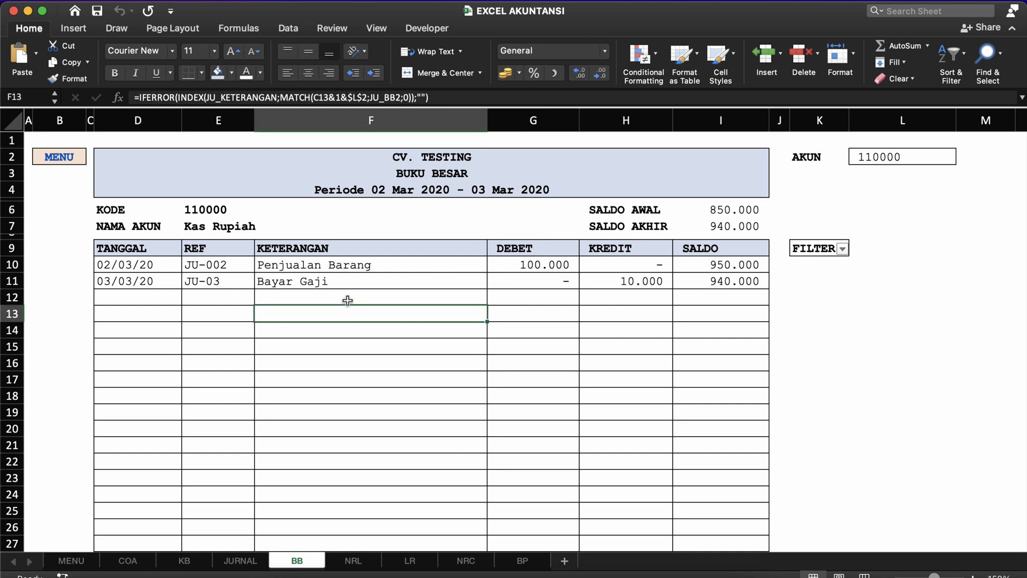
pyautogui.click(382, 195)
pyautogui.click(372, 284)
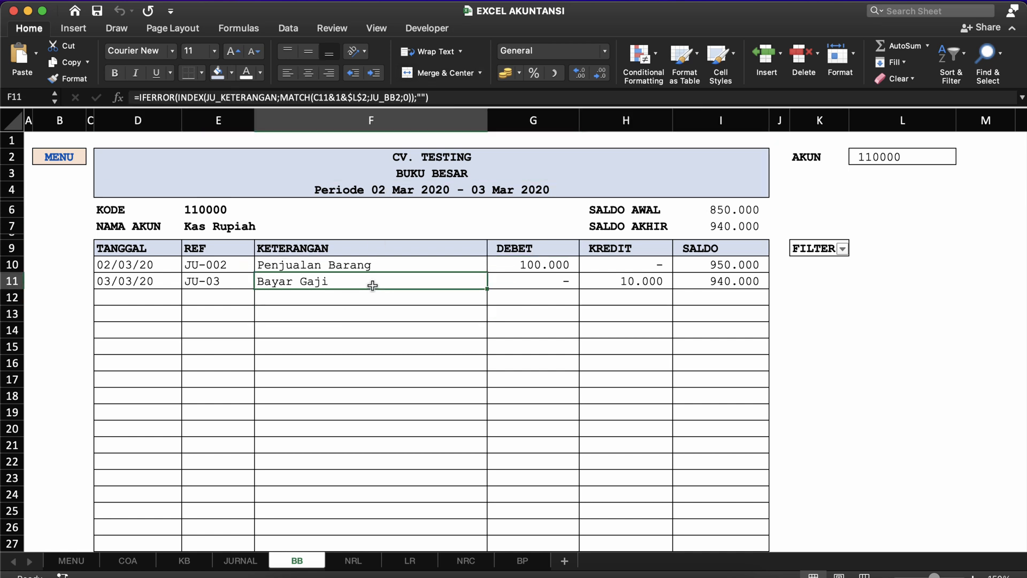
pyautogui.click(395, 317)
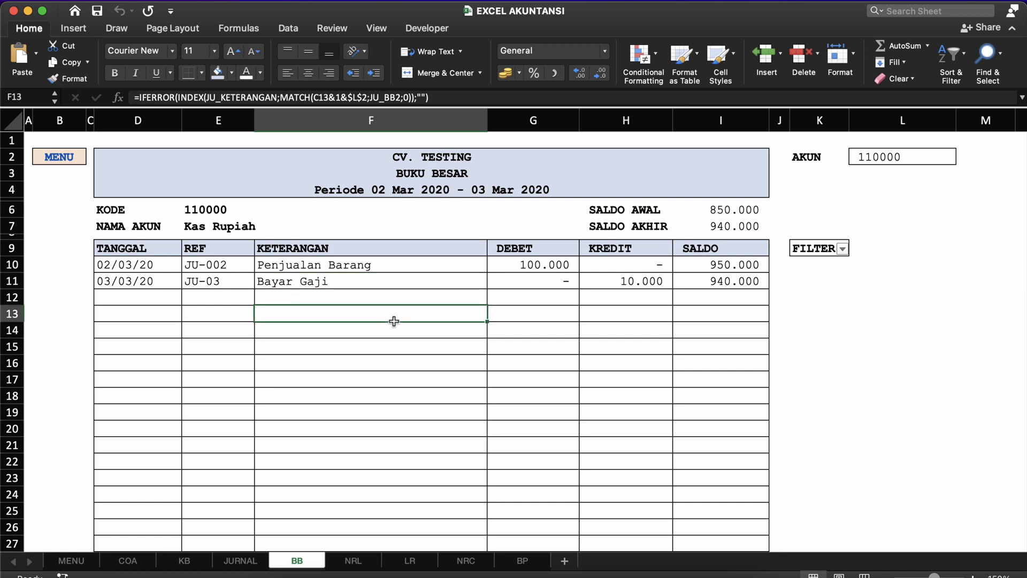
pyautogui.click(336, 275)
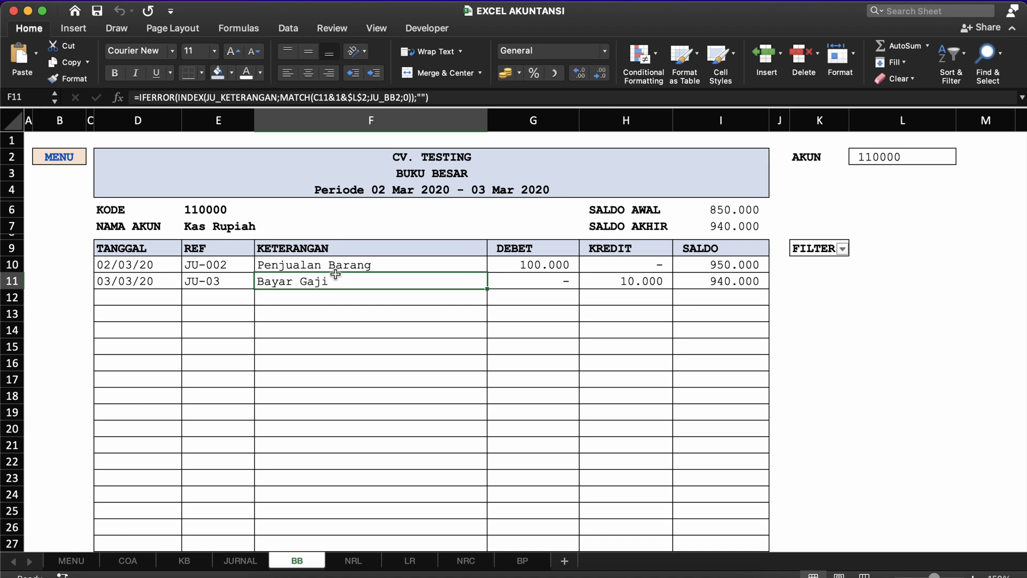
# Show both open workbooks side by side in the window overview and return to EXCEL AKUNTANSI.
pyautogui.click(351, 228)
pyautogui.hotkey('ctrl', 'Down')
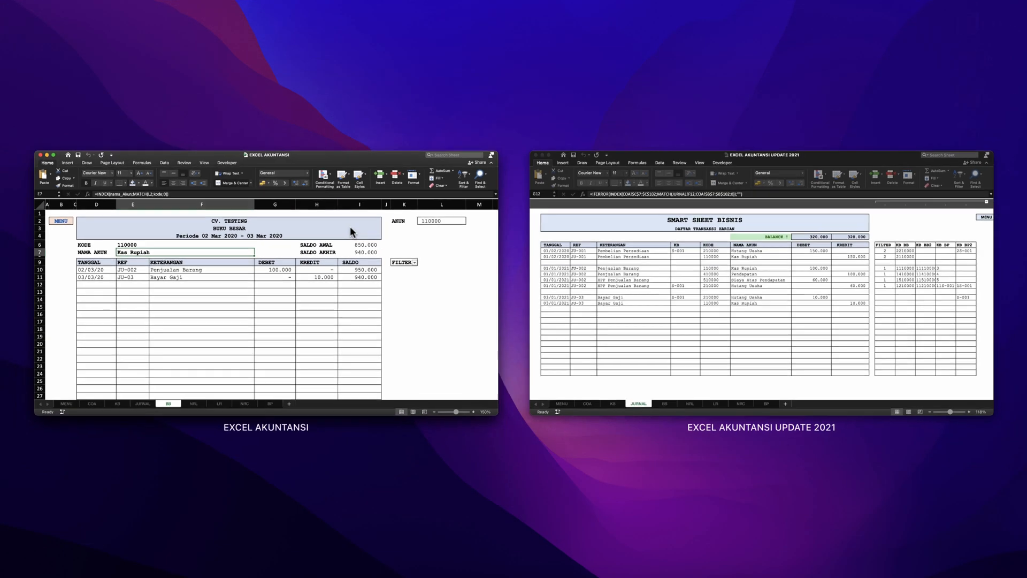
pyautogui.click(384, 249)
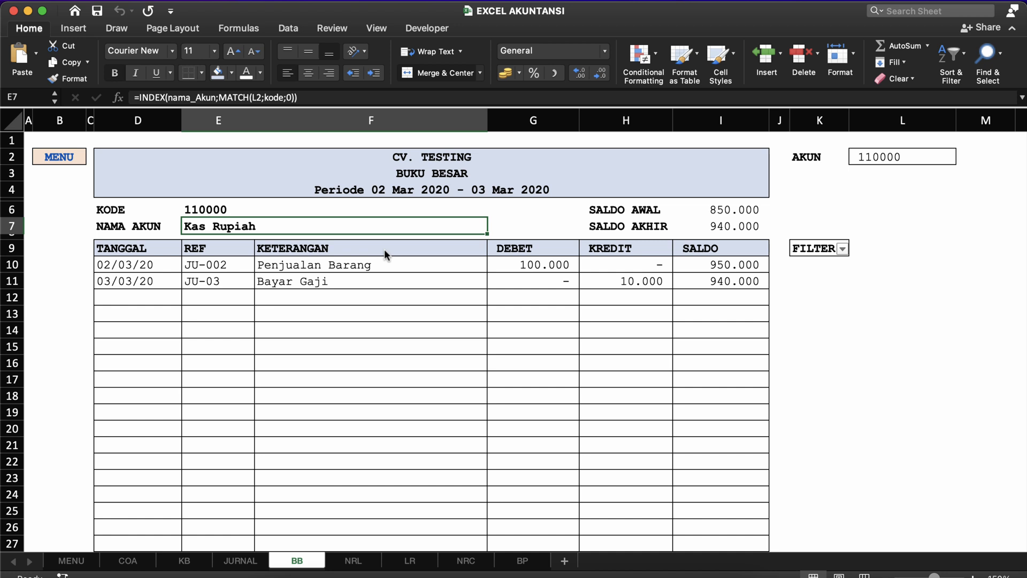
# Examine the Buku Besar column headings, the KODE and NAMA AKUN fields, and the REF and KETERANGAN formulas.
pyautogui.click(307, 249)
pyautogui.click(190, 248)
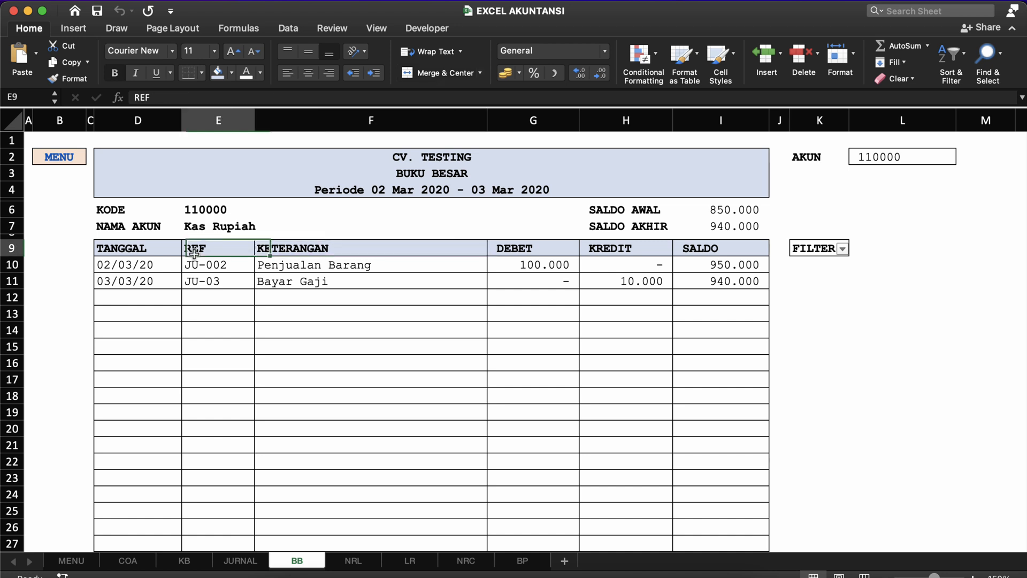
pyautogui.click(138, 251)
pyautogui.click(164, 225)
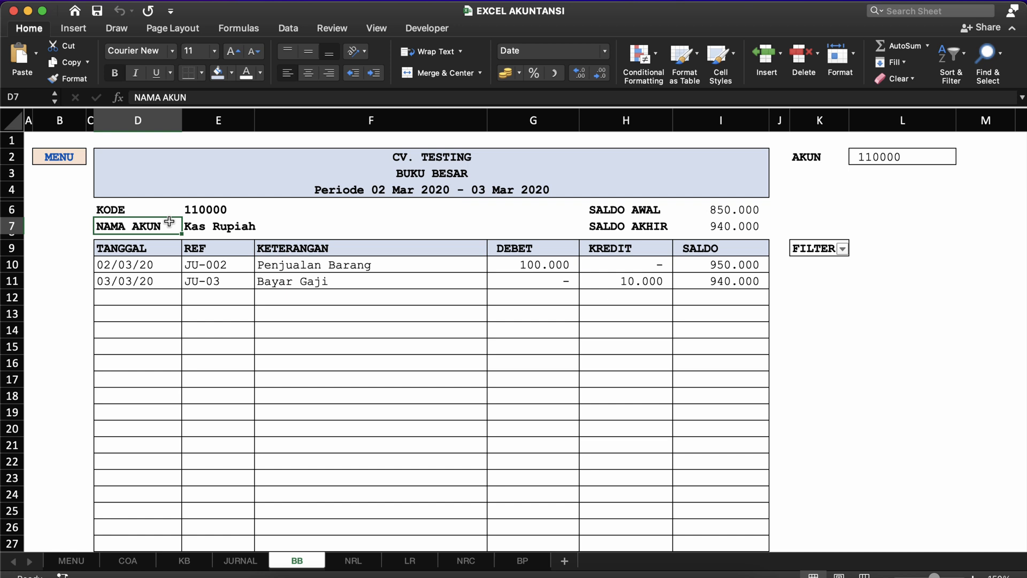
pyautogui.click(146, 206)
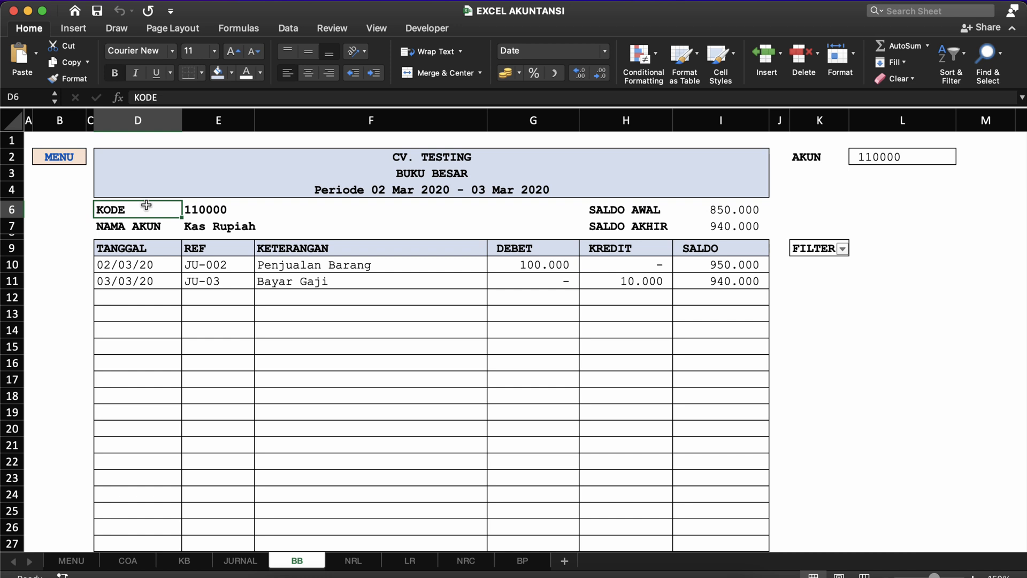
pyautogui.click(203, 246)
pyautogui.click(197, 194)
pyautogui.click(198, 265)
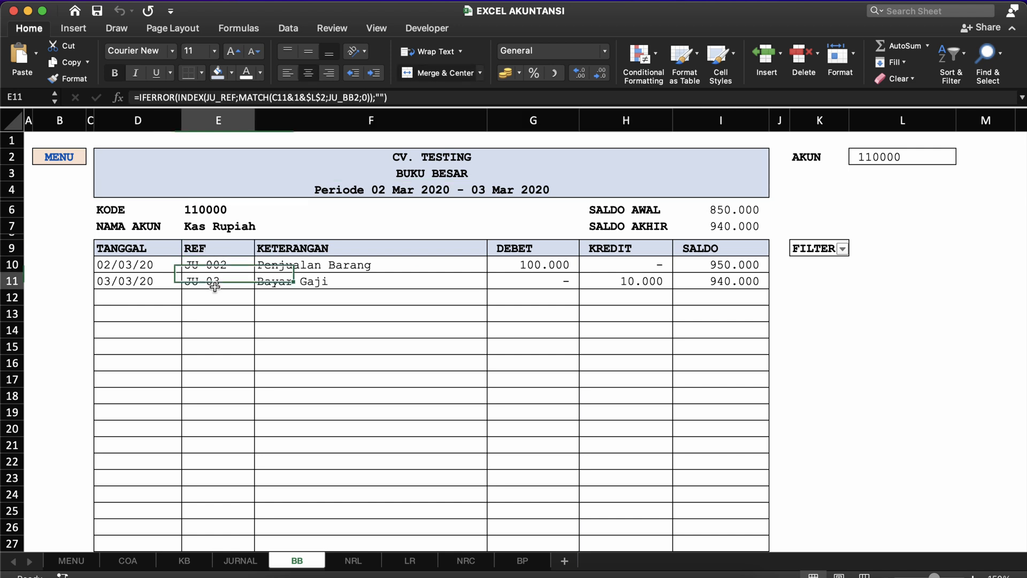
pyautogui.click(197, 281)
pyautogui.click(410, 229)
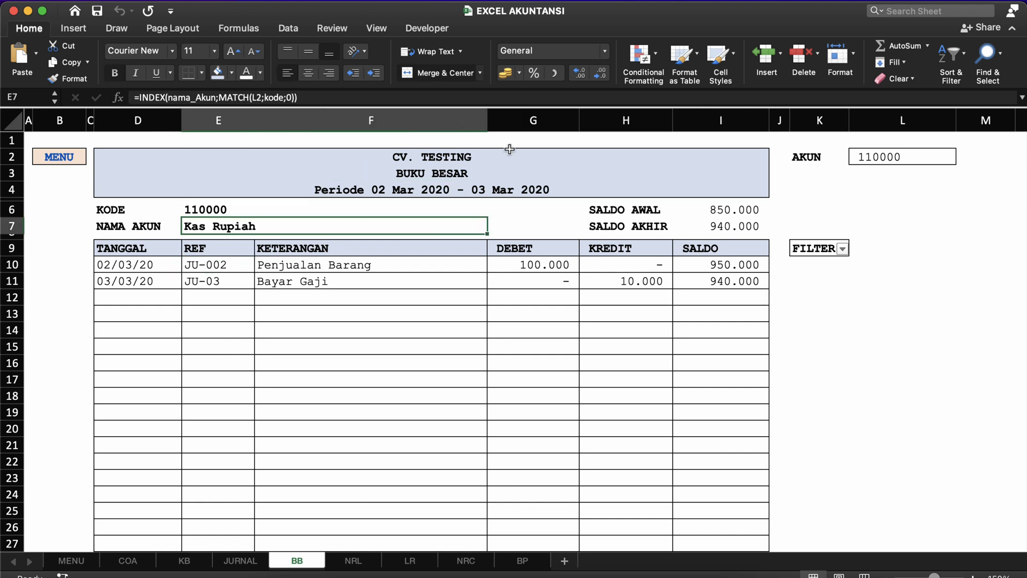
pyautogui.click(481, 294)
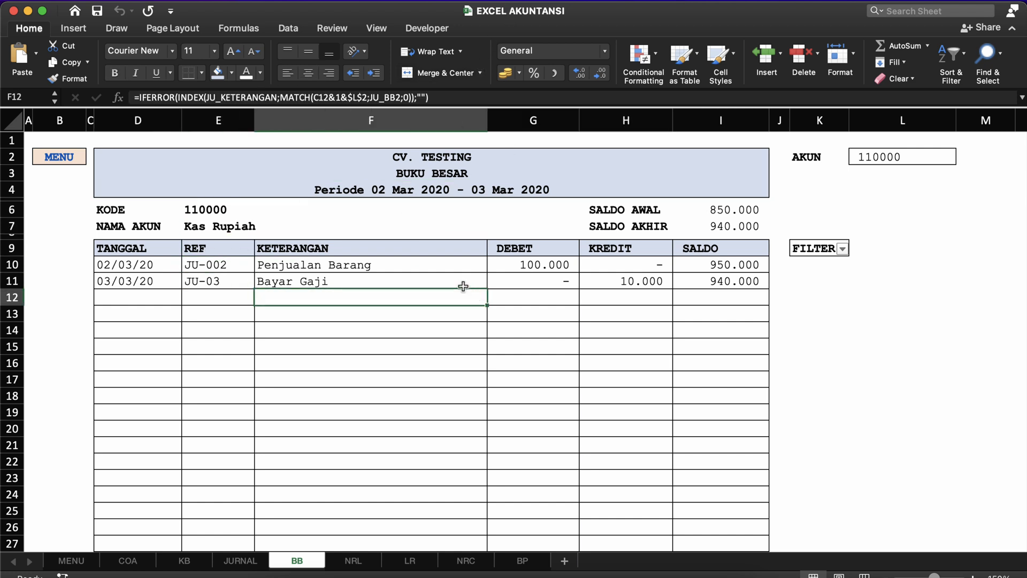
pyautogui.click(462, 267)
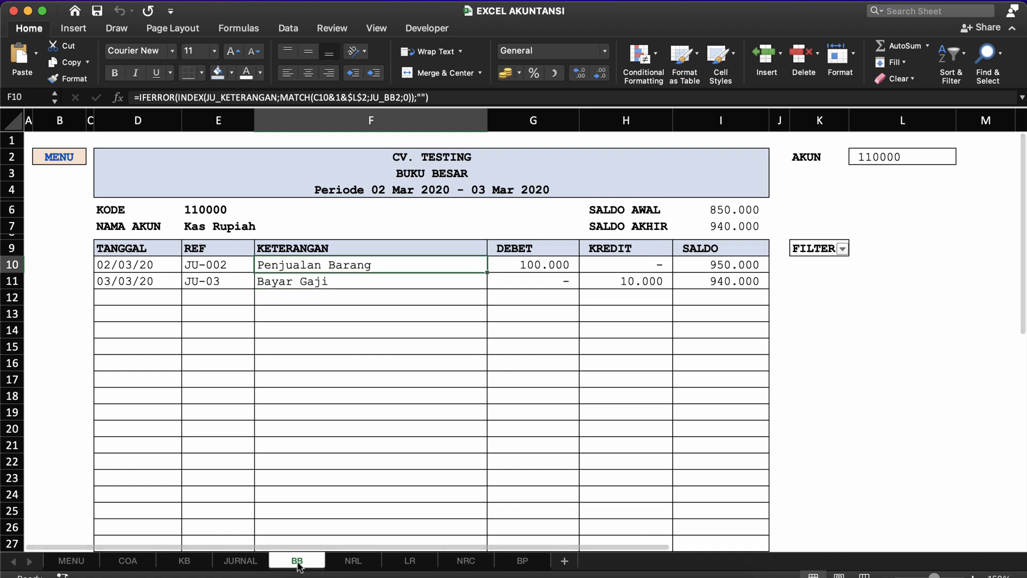
# Open the NRL sheet and examine the Neraca Lajur balances and formulas from SALDO AWAL through NERACA.
pyautogui.click(241, 560)
pyautogui.click(296, 560)
pyautogui.click(338, 562)
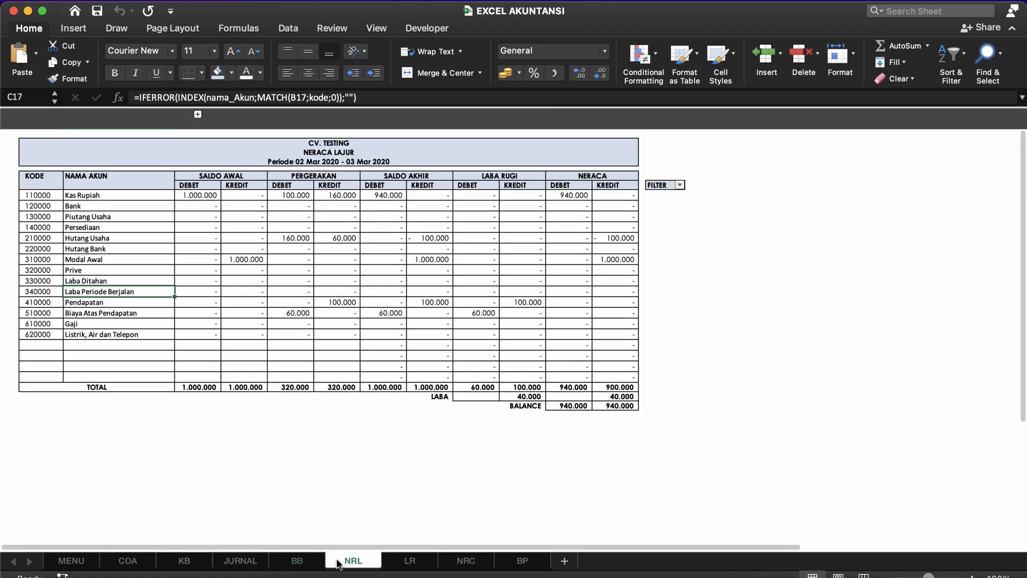
pyautogui.click(329, 365)
pyautogui.click(374, 236)
pyautogui.click(185, 226)
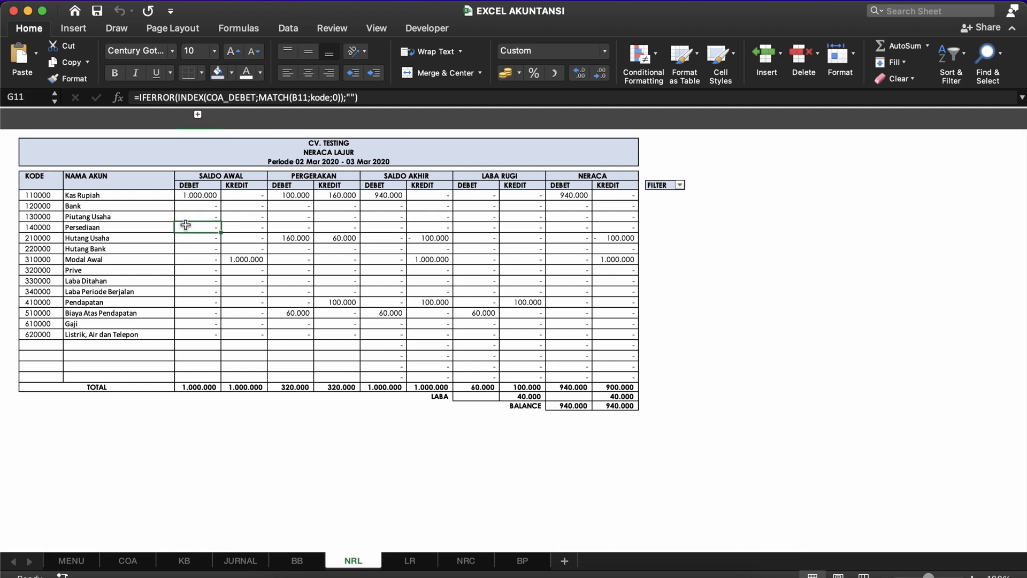
pyautogui.click(111, 216)
pyautogui.click(236, 205)
pyautogui.click(184, 196)
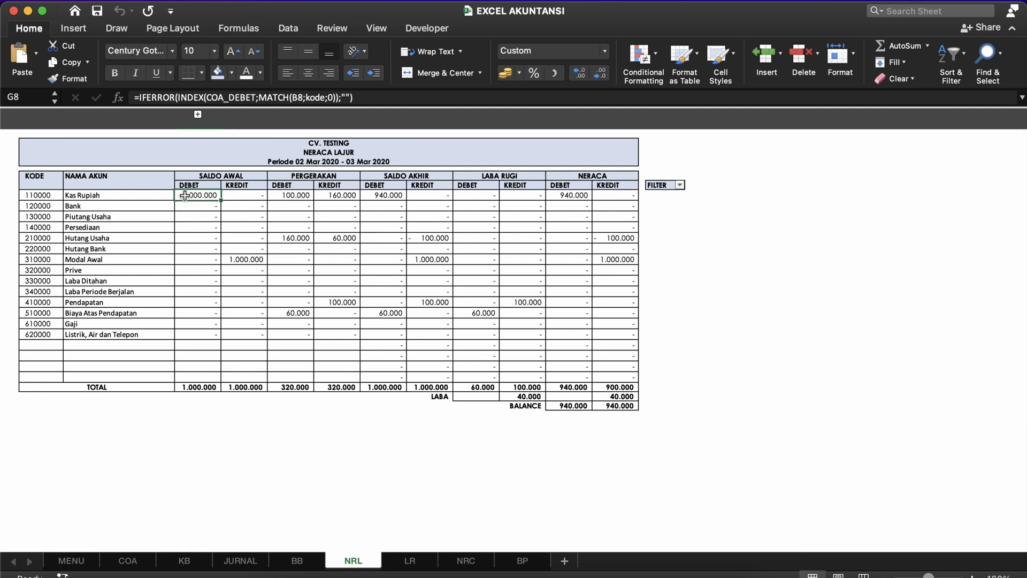
pyautogui.moveTo(185, 196); pyautogui.dragTo(636, 396)
pyautogui.click(554, 358)
pyautogui.click(436, 332)
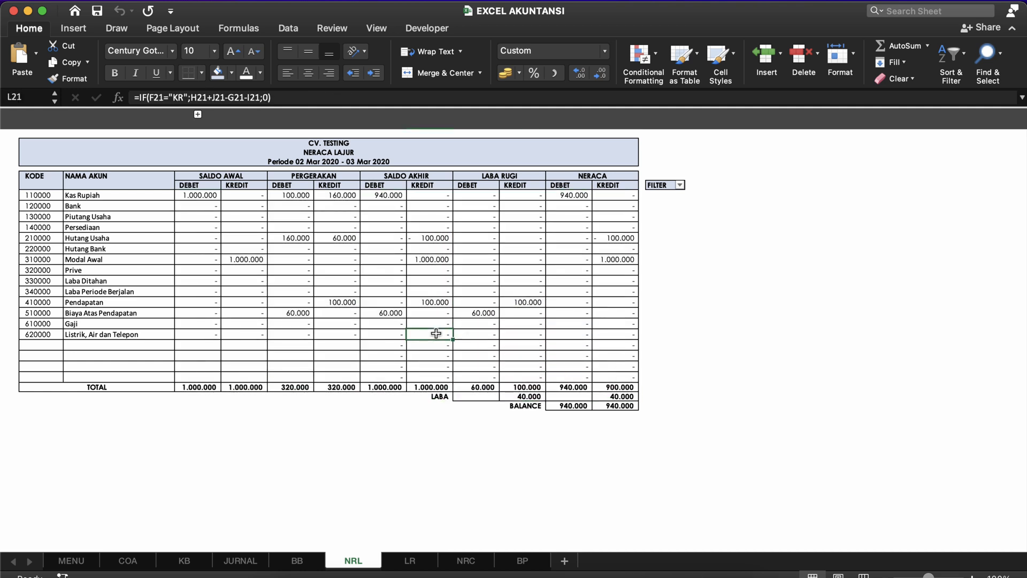
pyautogui.click(287, 244)
pyautogui.click(246, 224)
pyautogui.click(213, 225)
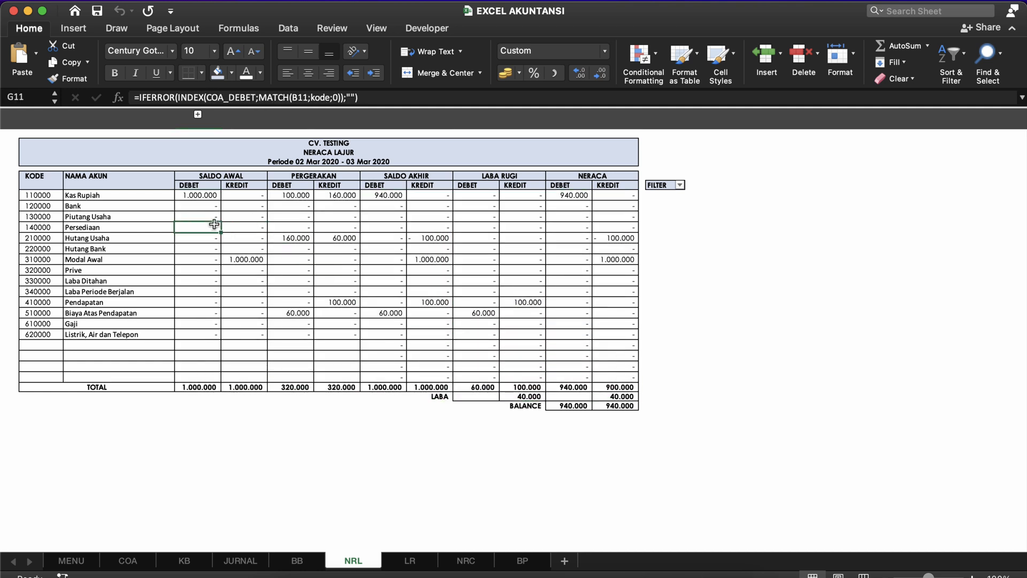
pyautogui.click(259, 219)
# Expand the grouped columns beside NAMA AKUN to check the category, POS and SN values, and collapse them again.
pyautogui.click(198, 114)
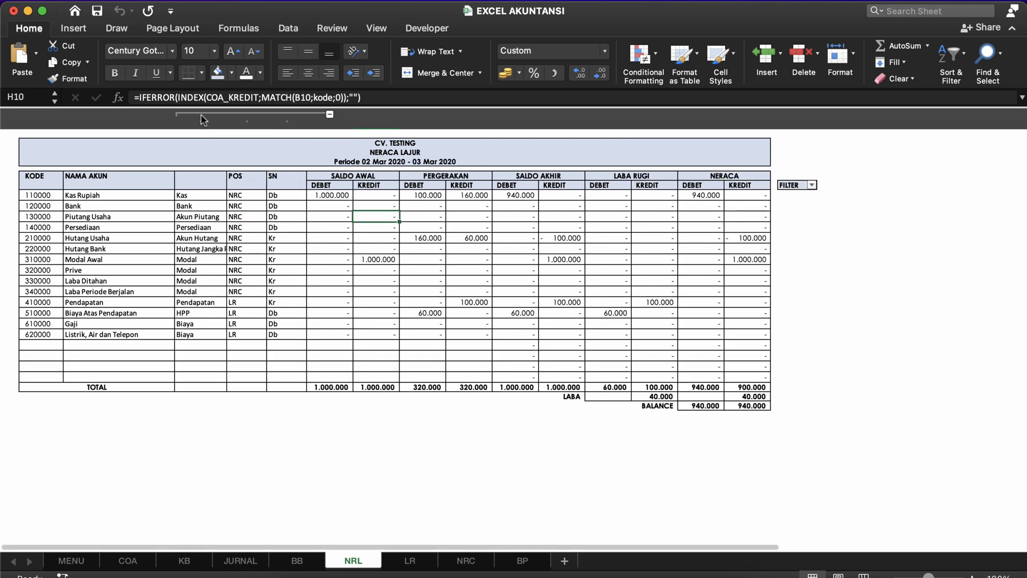
pyautogui.click(253, 216)
pyautogui.click(357, 193)
pyautogui.click(331, 195)
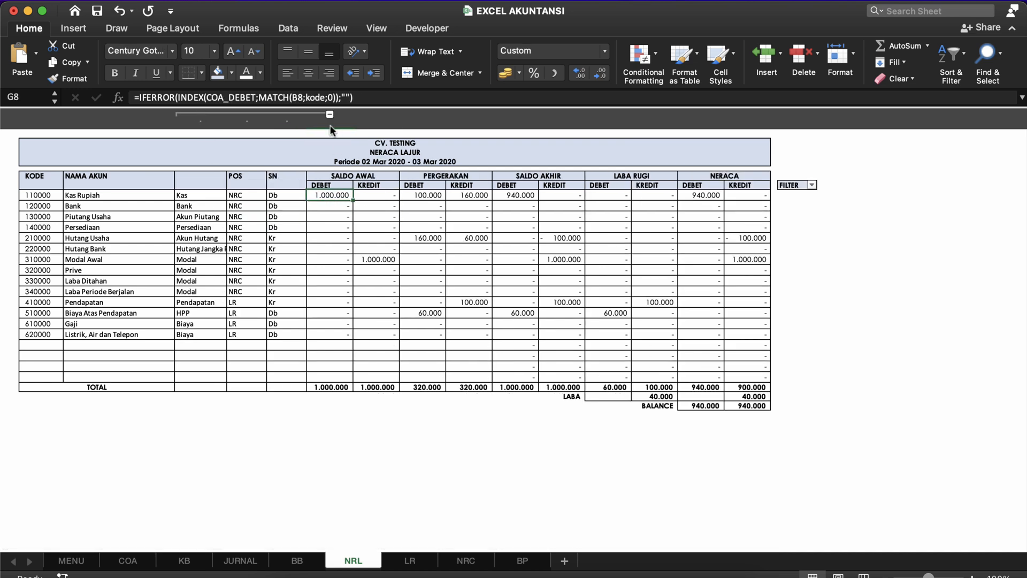
pyautogui.click(329, 114)
# Examine the Neraca Lajur's period line and the Kas Rupiah opening balance formula with the table enlarged.
pyautogui.click(304, 189)
pyautogui.click(210, 195)
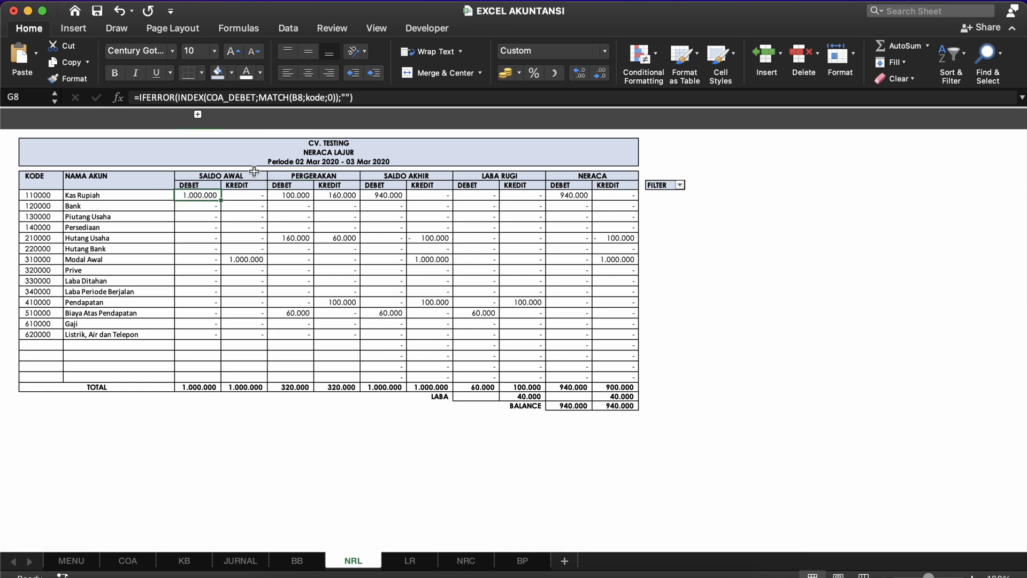
pyautogui.click(296, 159)
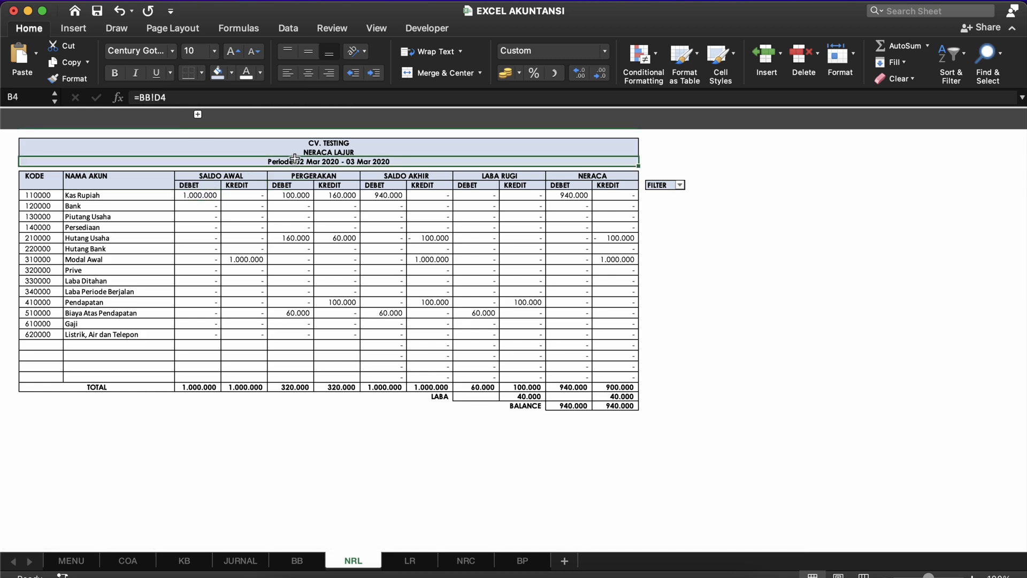
pyautogui.click(291, 196)
pyautogui.click(224, 197)
pyautogui.click(204, 197)
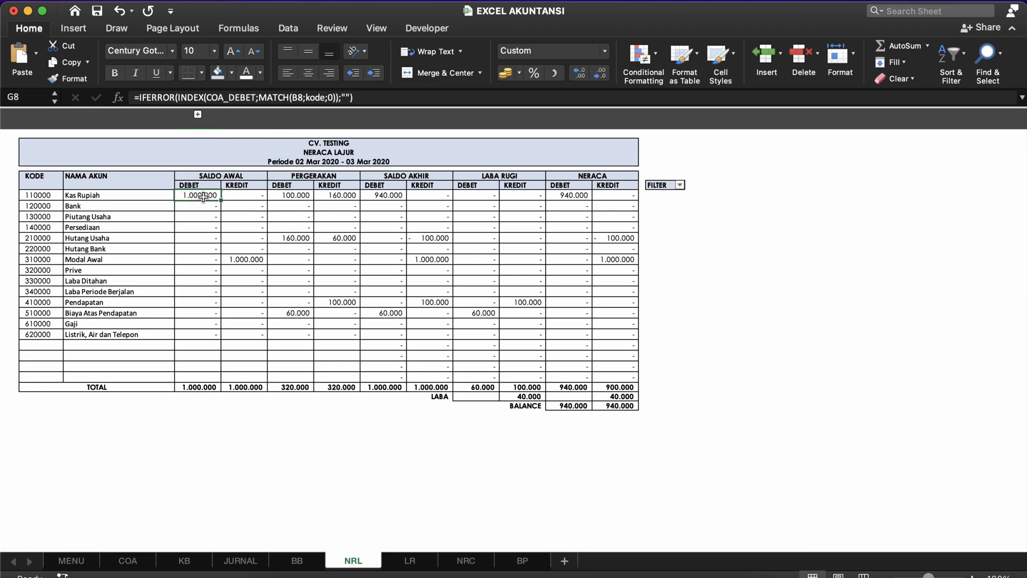
pyautogui.scroll(2, 204, 196)
pyautogui.hscroll(-2, 204, 196)
pyautogui.scroll(1, 204, 197)
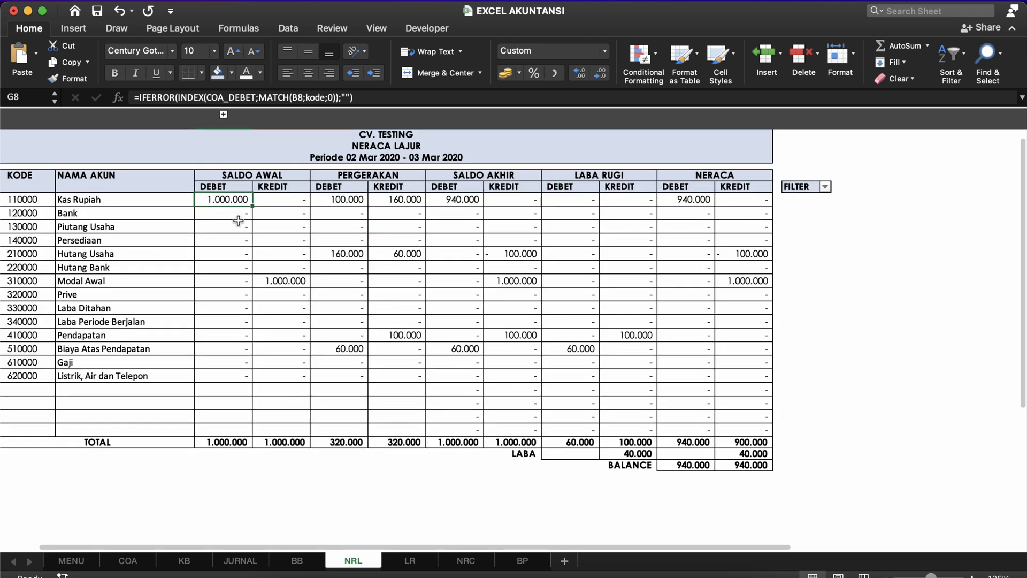
pyautogui.scroll(3, 302, 283)
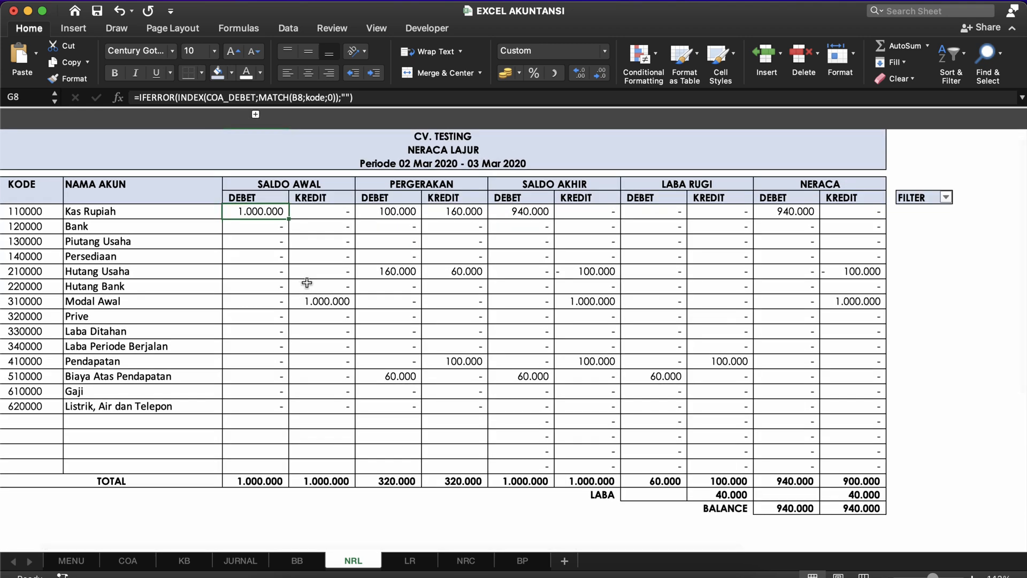
# Inspect the Kas Rupiah SALDO AWAL DEBET formula in G8 and its references, keeping the formula as it is.
pyautogui.hscroll(-2, 303, 280)
pyautogui.scroll(1, 303, 281)
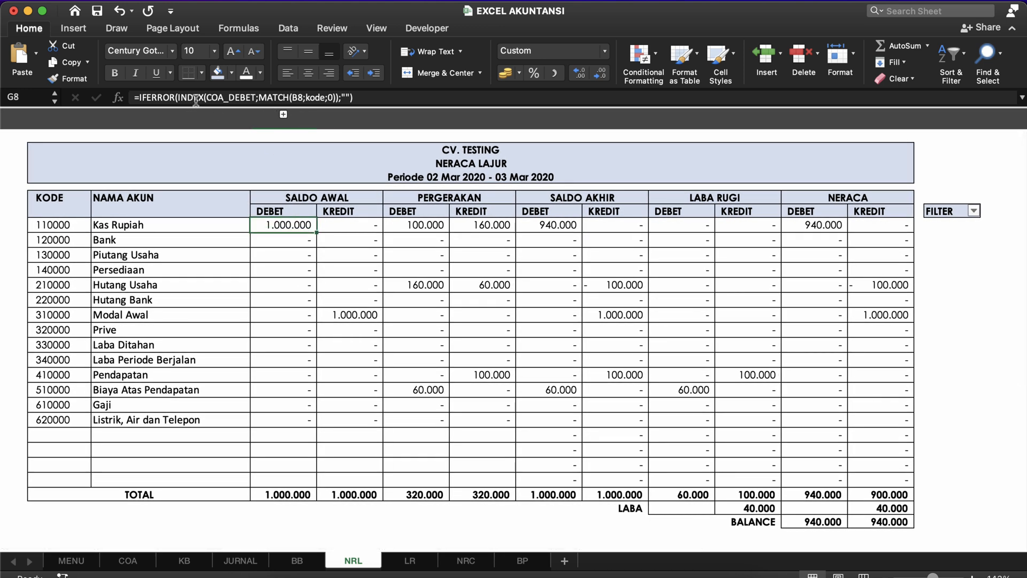
pyautogui.click(323, 199)
pyautogui.click(304, 223)
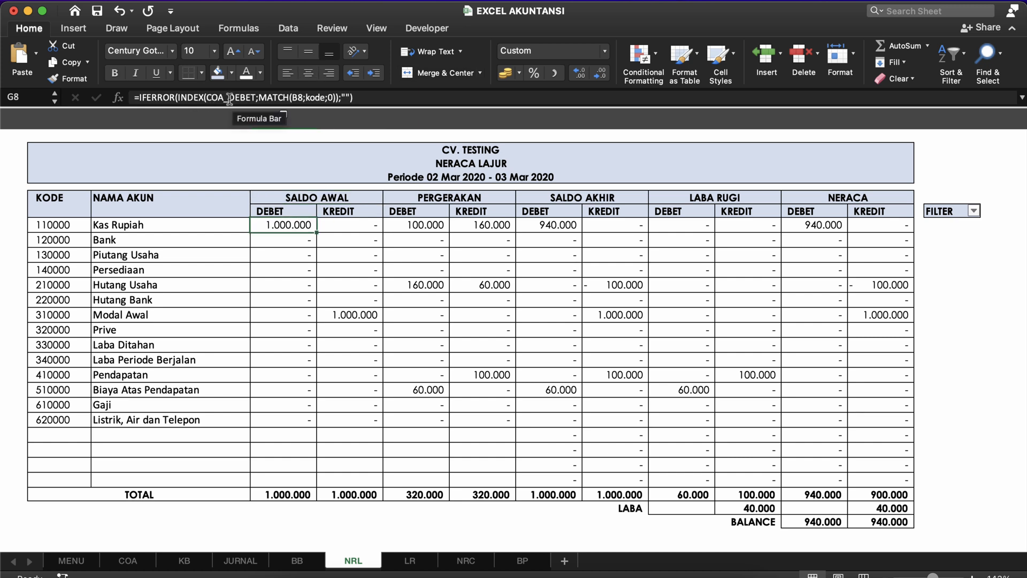
pyautogui.doubleClick(277, 223)
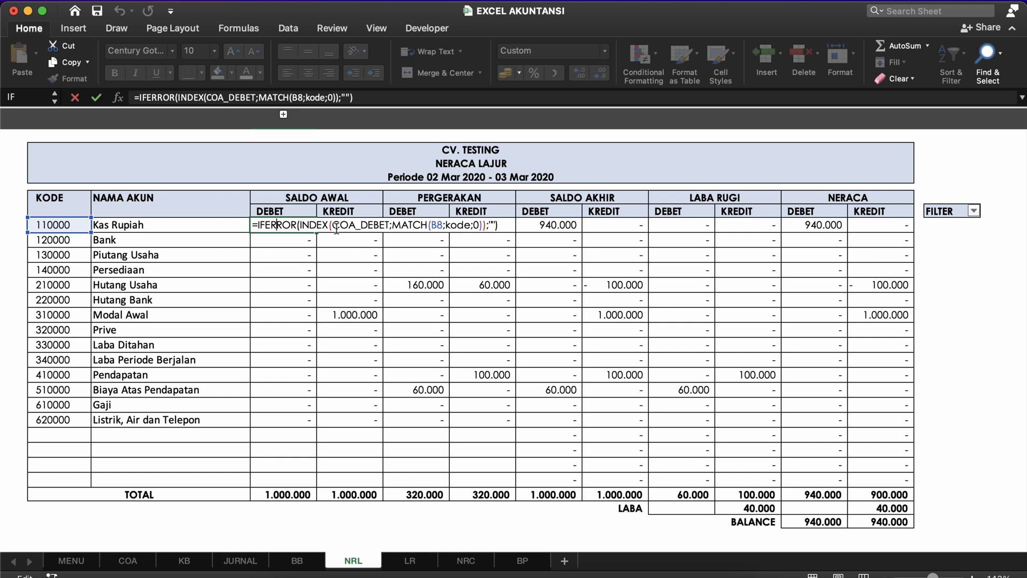
pyautogui.click(389, 225)
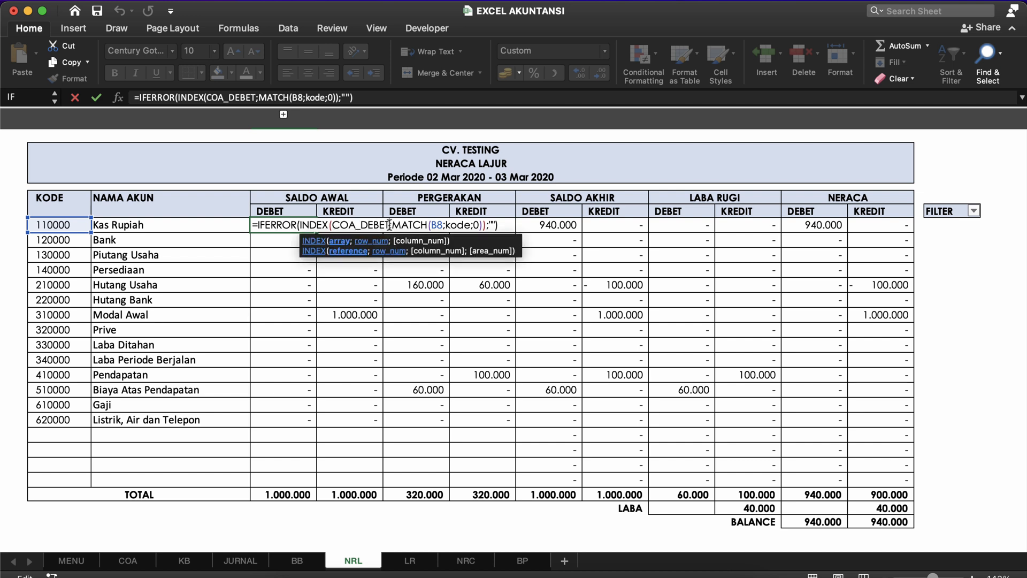
pyautogui.press('Return')
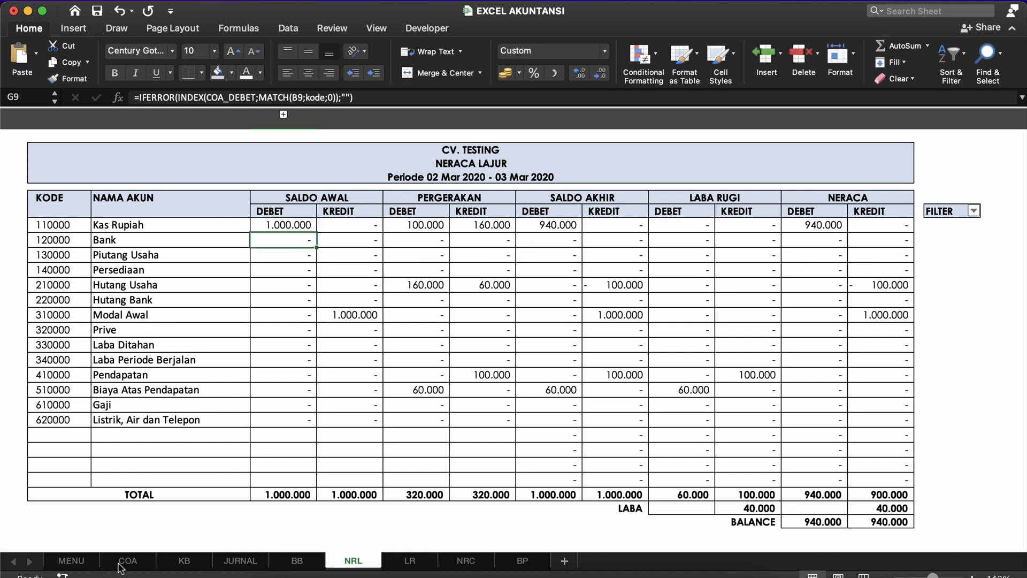
# Open the COA sheet and check the full range name assigned to the DEBET column.
pyautogui.click(124, 560)
pyautogui.click(282, 292)
pyautogui.click(503, 143)
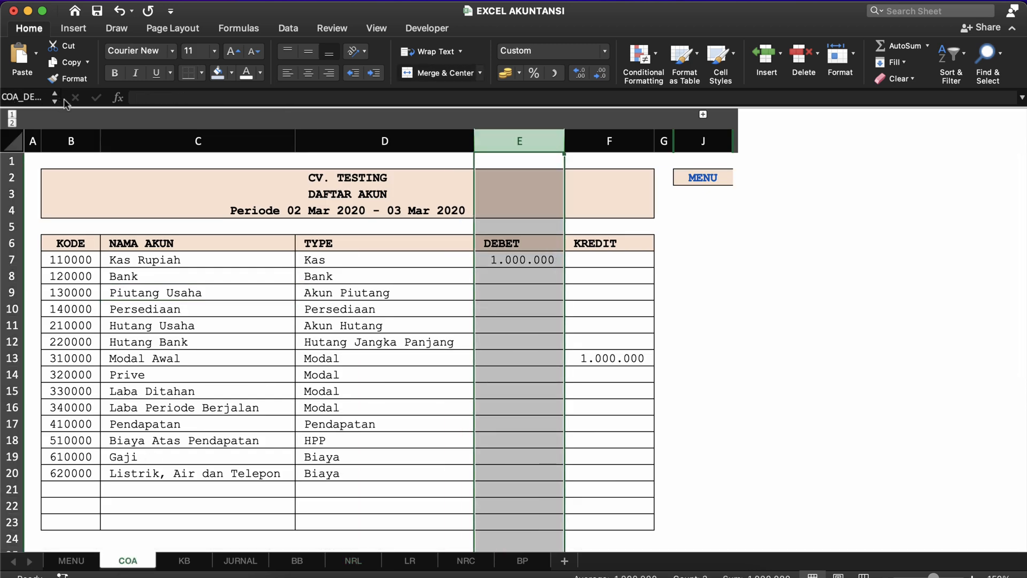
pyautogui.moveTo(59, 97); pyautogui.dragTo(79, 98)
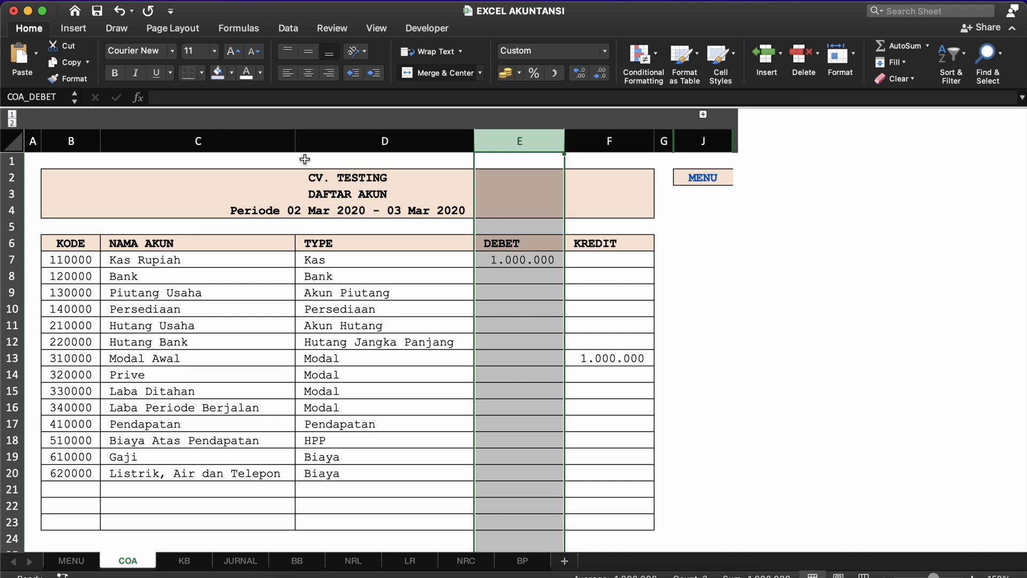
# Examine the opening balances in the DEBET and KREDIT columns of the Daftar Akun.
pyautogui.click(503, 246)
pyautogui.press('Down')
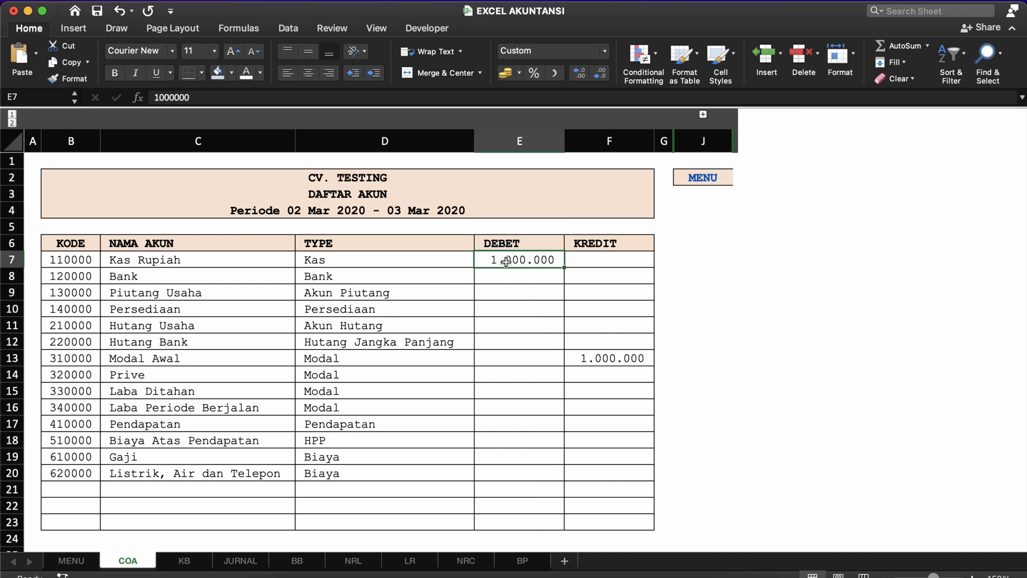
pyautogui.press('Up')
pyautogui.moveTo(504, 244)
pyautogui.mouseDown()
pyautogui.moveTo(498, 367)
pyautogui.moveTo(513, 393)
pyautogui.mouseUp()
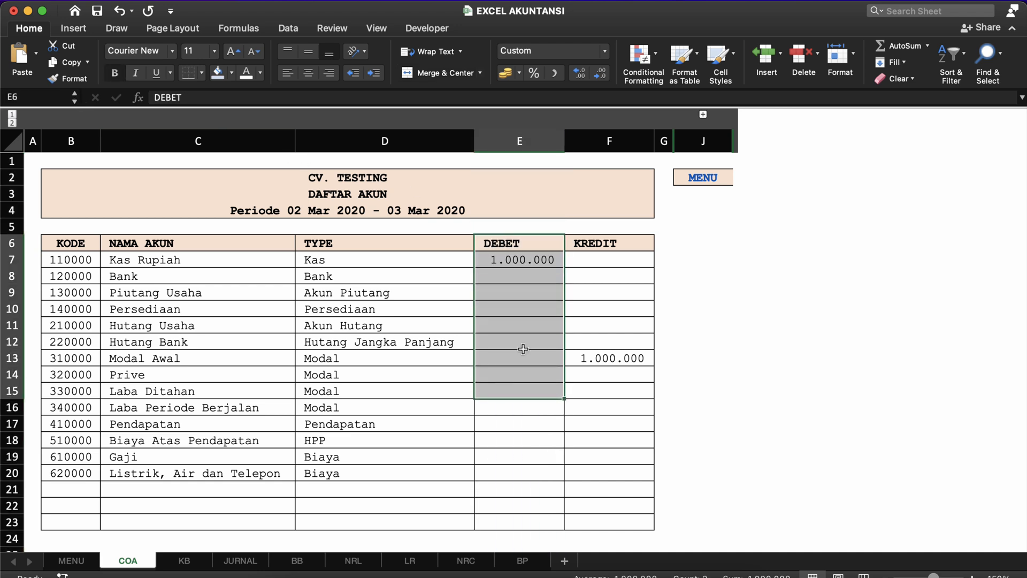
pyautogui.click(595, 359)
pyautogui.click(604, 140)
pyautogui.click(412, 276)
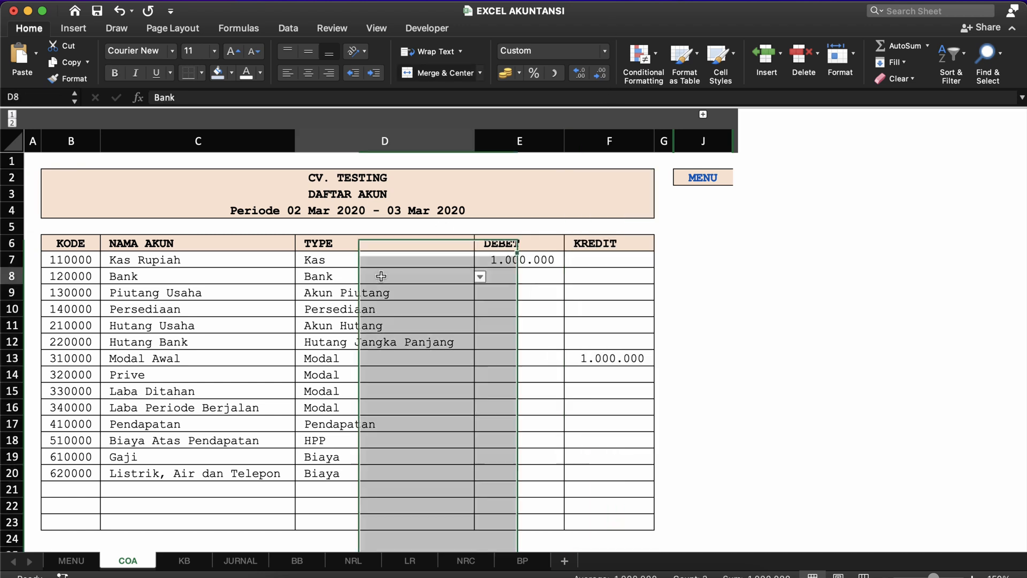
pyautogui.click(514, 241)
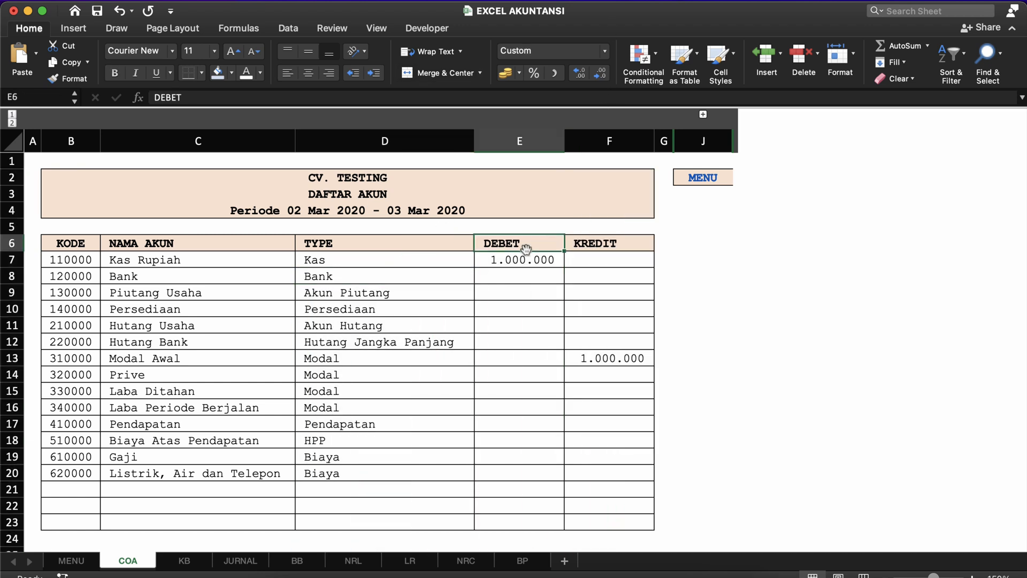
# Open the JURNAL sheet and examine the FILTER formula for the 01/03/20 Pembelian Persediaan rows.
pyautogui.click(234, 562)
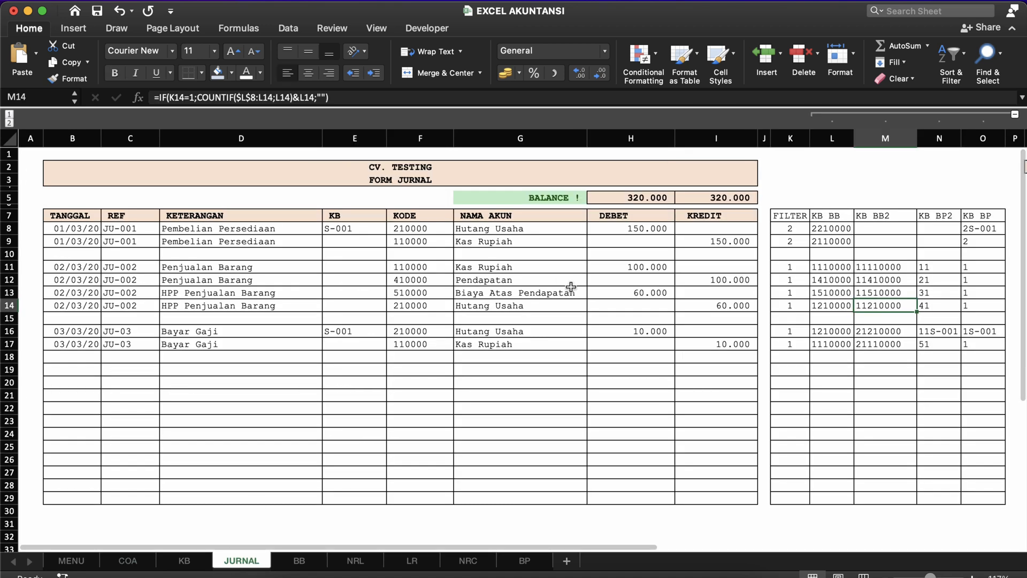
pyautogui.click(807, 242)
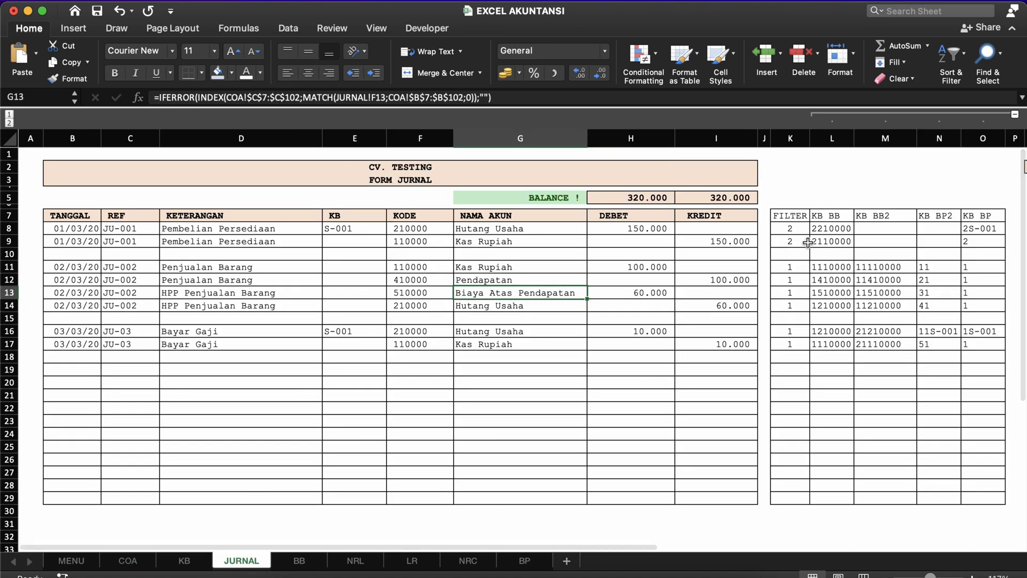
pyautogui.click(791, 139)
pyautogui.click(785, 236)
pyautogui.click(788, 228)
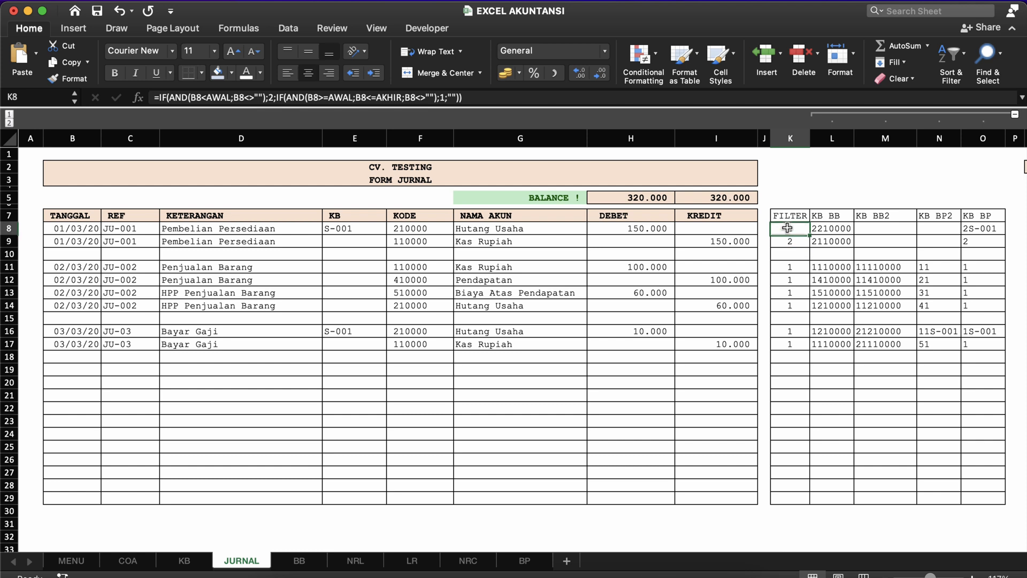
pyautogui.moveTo(787, 232); pyautogui.dragTo(789, 241)
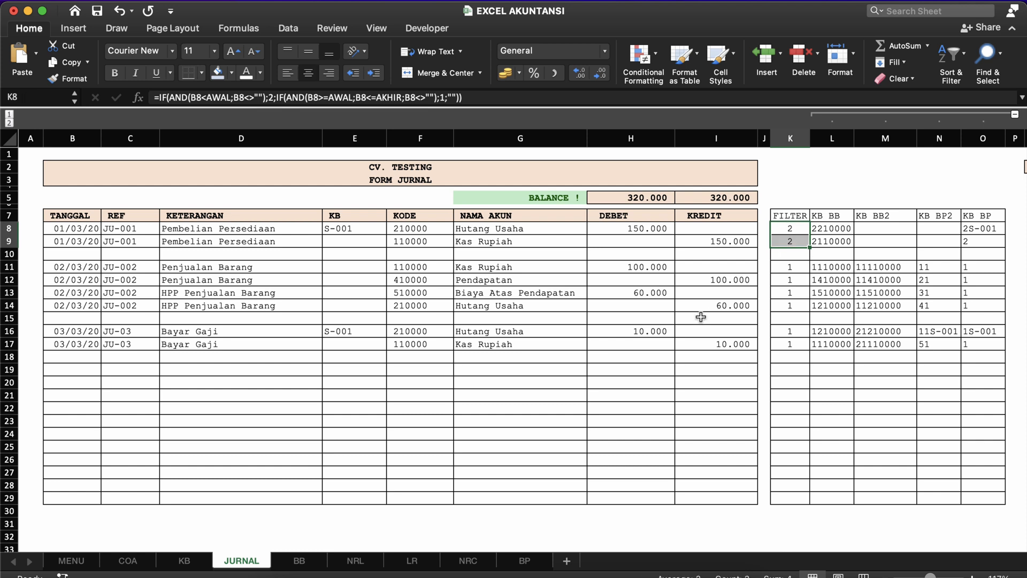
pyautogui.hscroll(3, 701, 317)
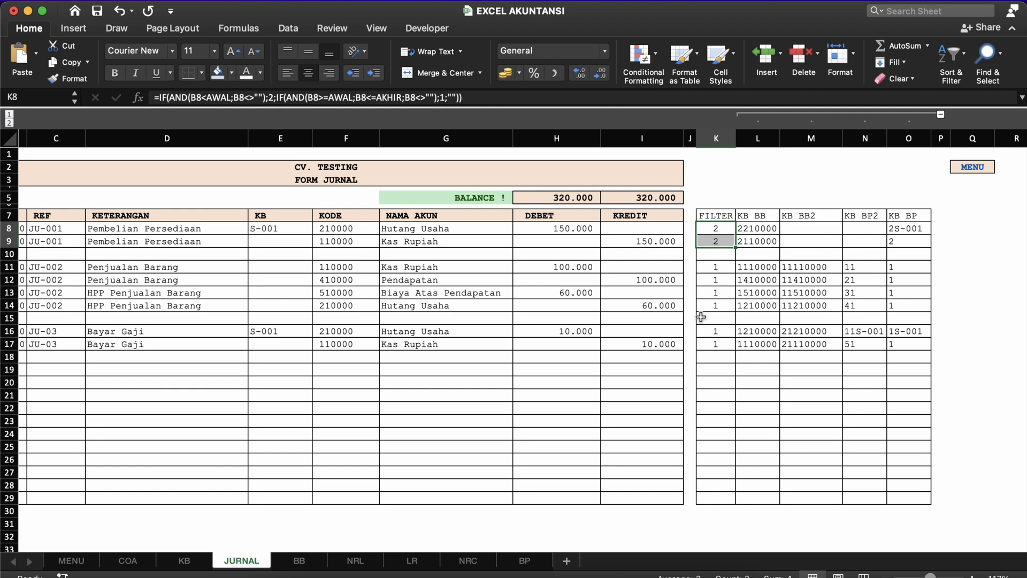
# Compare the FILTER values of journal rows 8 to 17 with the adjacent KB BB keys.
pyautogui.click(764, 242)
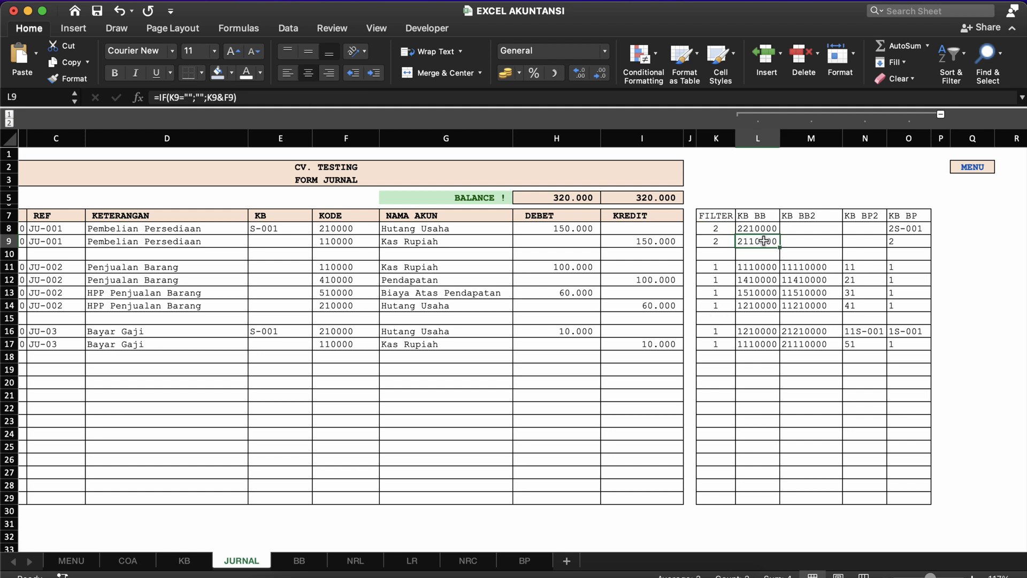
pyautogui.click(717, 228)
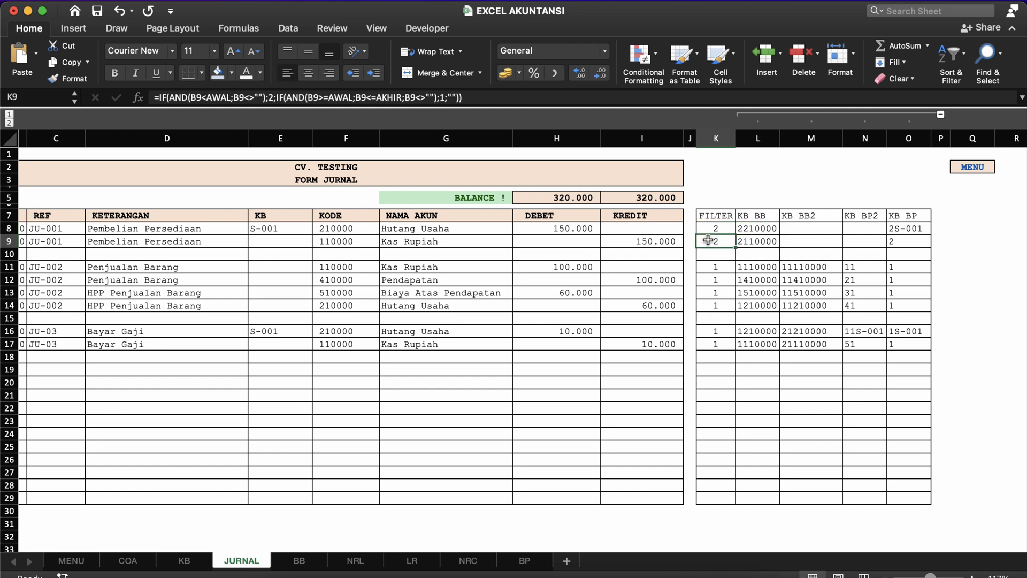
pyautogui.click(720, 240)
pyautogui.click(720, 228)
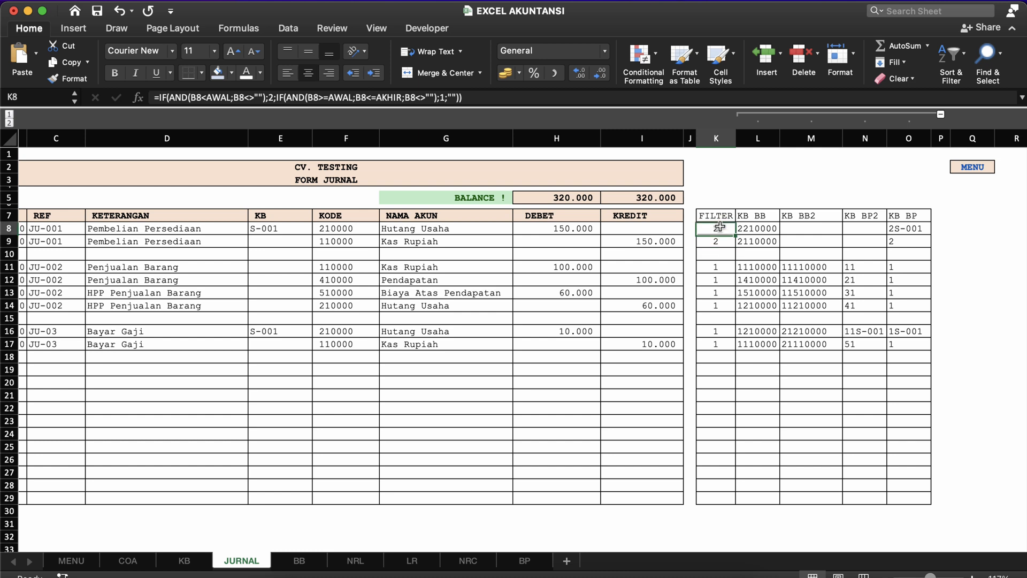
pyautogui.moveTo(720, 227); pyautogui.dragTo(726, 346)
pyautogui.click(745, 241)
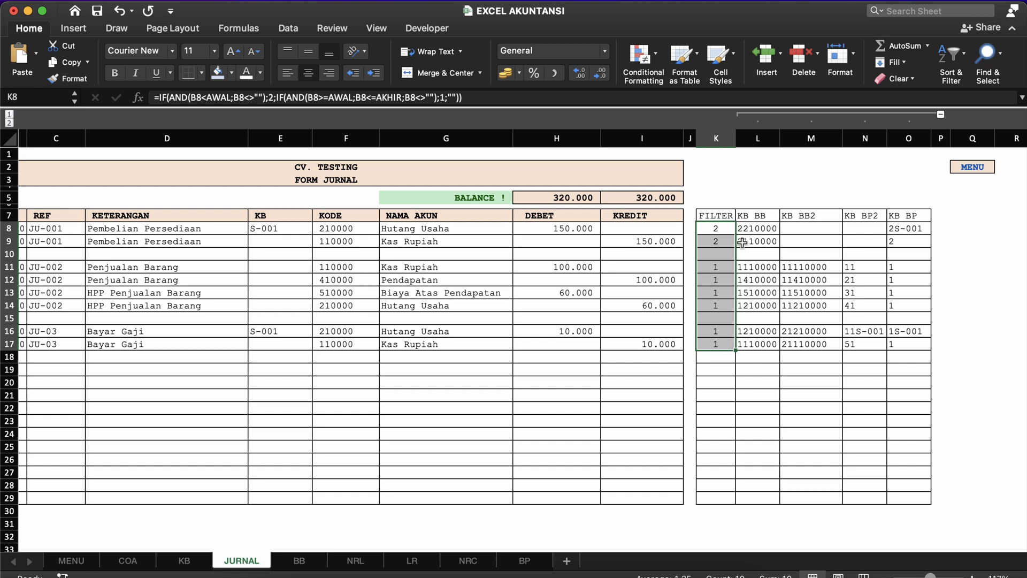
# Inspect the KB BB formula in L8 and check the range name of the KB BB column.
pyautogui.click(756, 219)
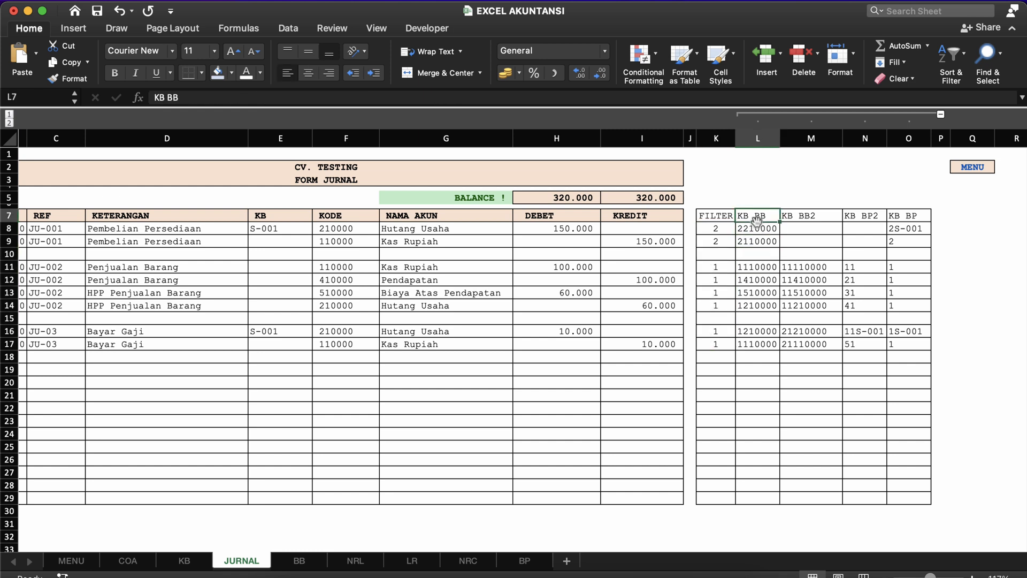
pyautogui.click(758, 228)
pyautogui.doubleClick(767, 228)
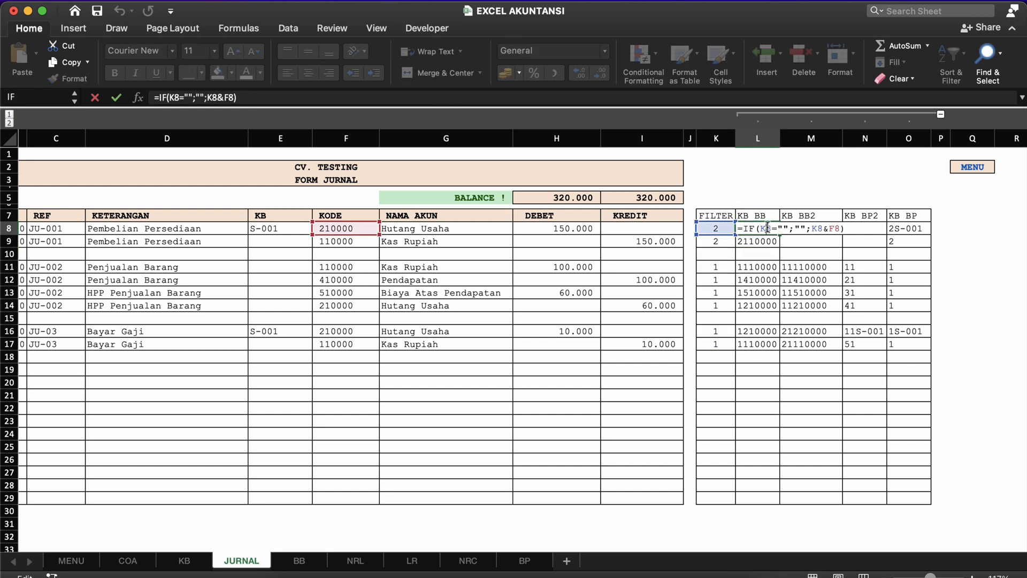
pyautogui.press('Return')
pyautogui.click(762, 139)
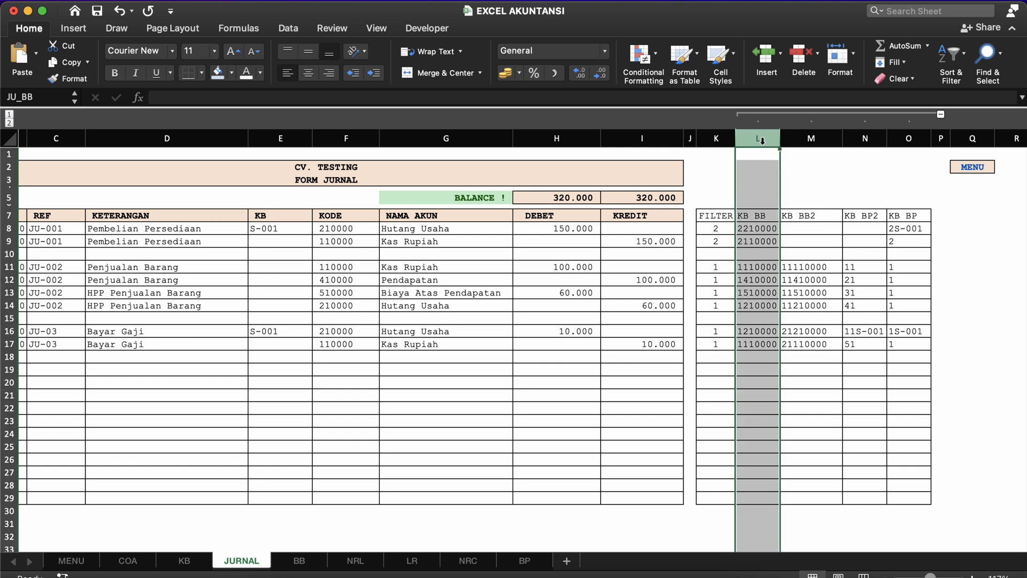
pyautogui.click(660, 281)
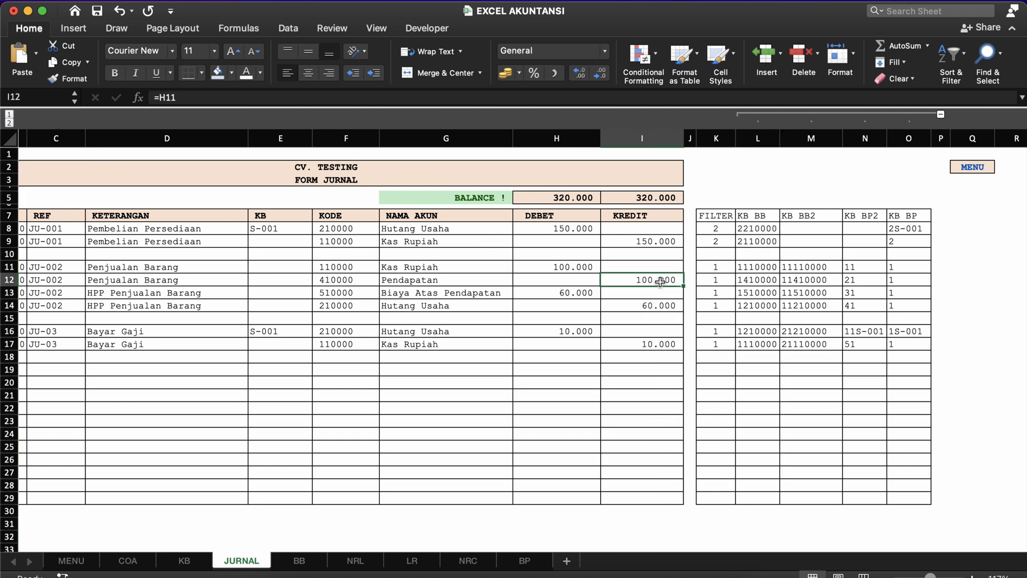
# Compare the KB BB formulas in L8, L9, L11 and L13, tracing the FILTER and KODE cells that L11 references.
pyautogui.click(764, 217)
pyautogui.click(763, 242)
pyautogui.click(749, 288)
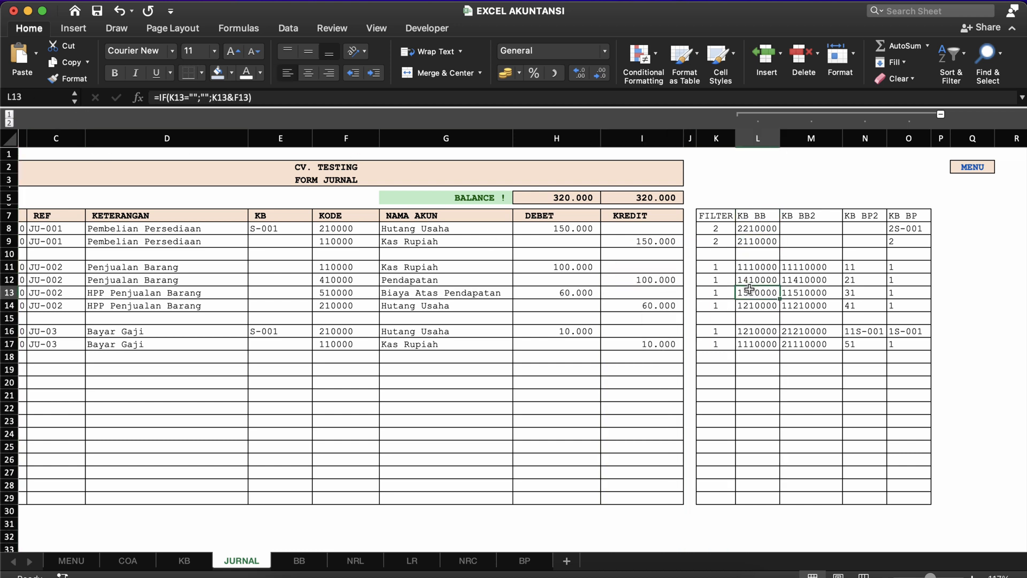
pyautogui.click(751, 268)
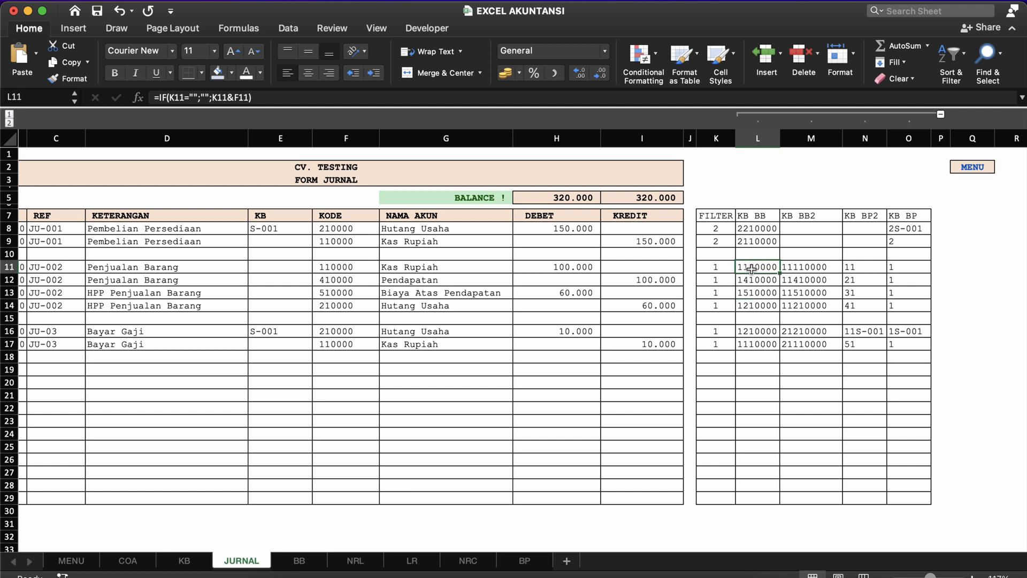
pyautogui.doubleClick(754, 268)
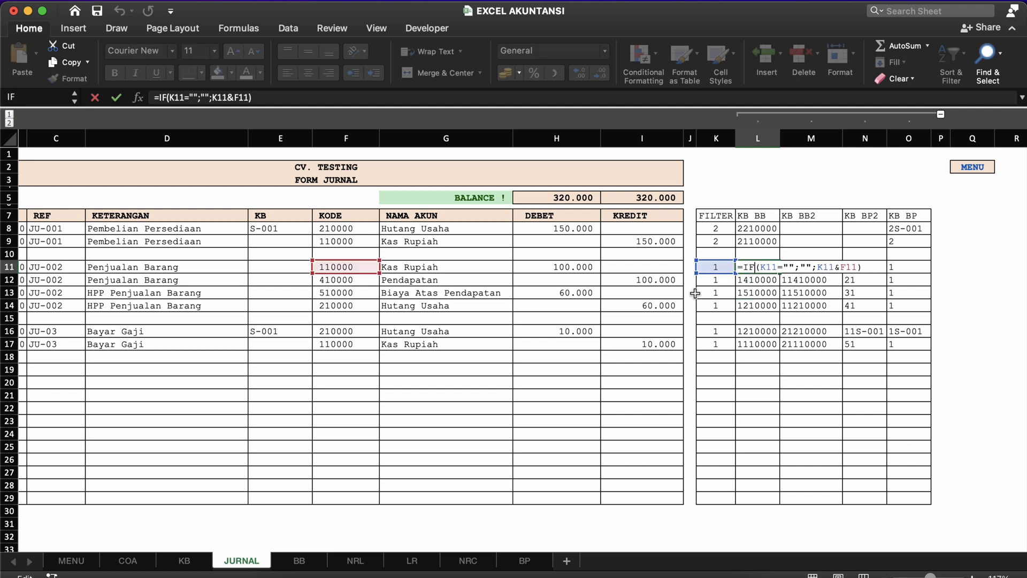
pyautogui.press('Return')
pyautogui.click(727, 368)
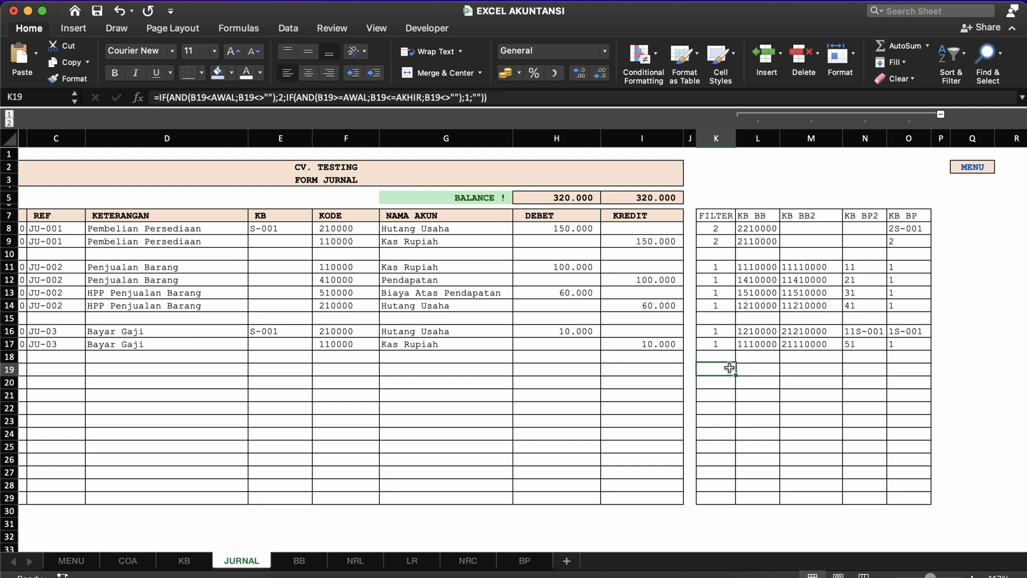
pyautogui.click(760, 228)
pyautogui.click(759, 243)
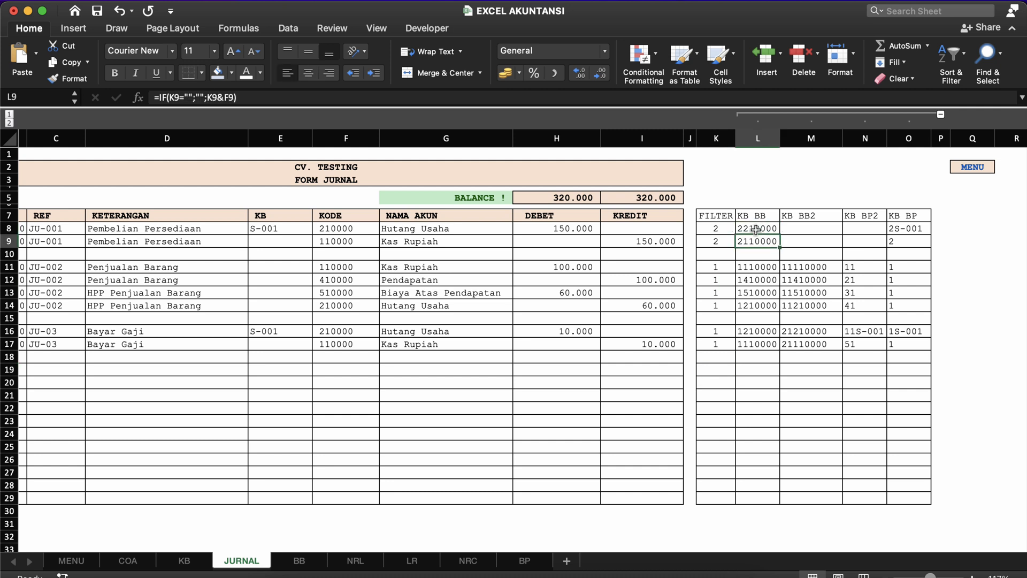
pyautogui.click(756, 228)
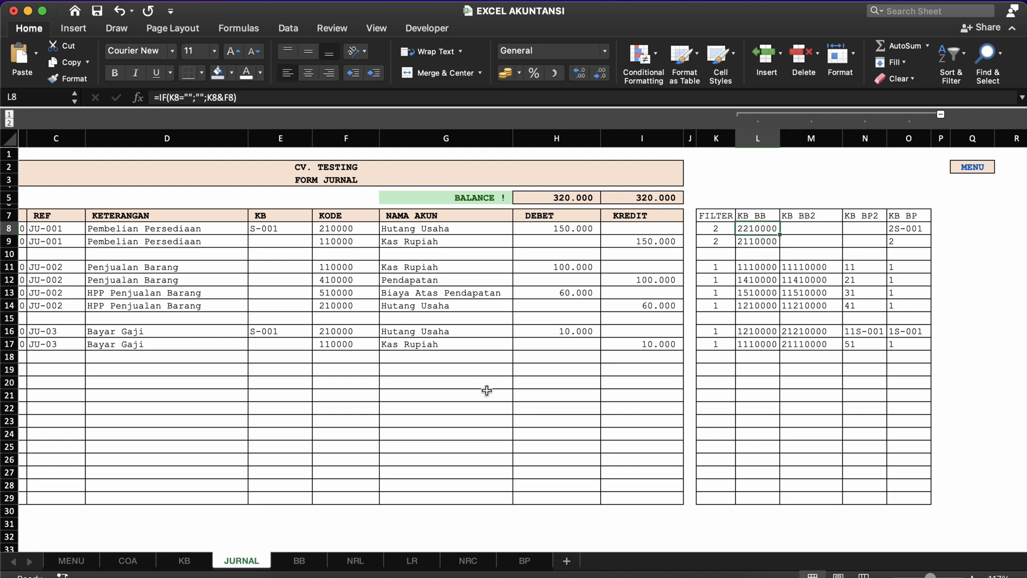
# Recheck the Kas Rupiah opening debit formula on NRL, and check the JURNAL sheet's DEBET and KREDIT range names and KB BB key in L8.
pyautogui.click(351, 560)
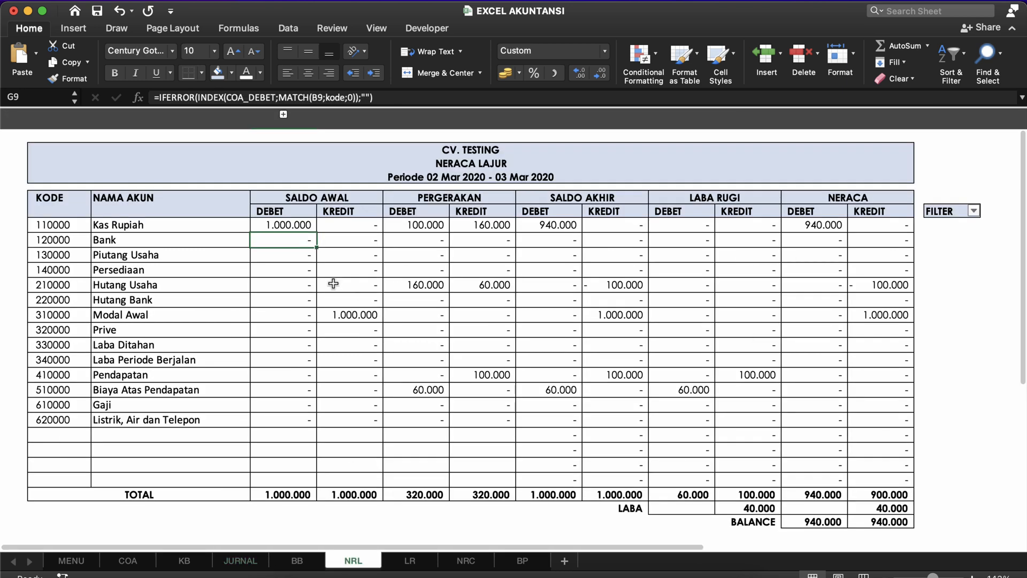
pyautogui.click(292, 224)
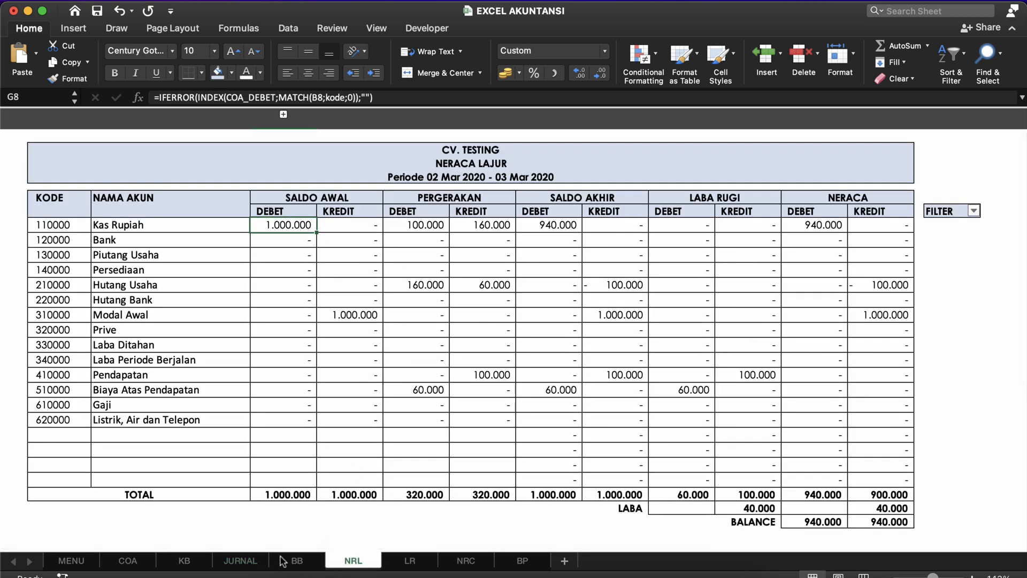
pyautogui.click(241, 561)
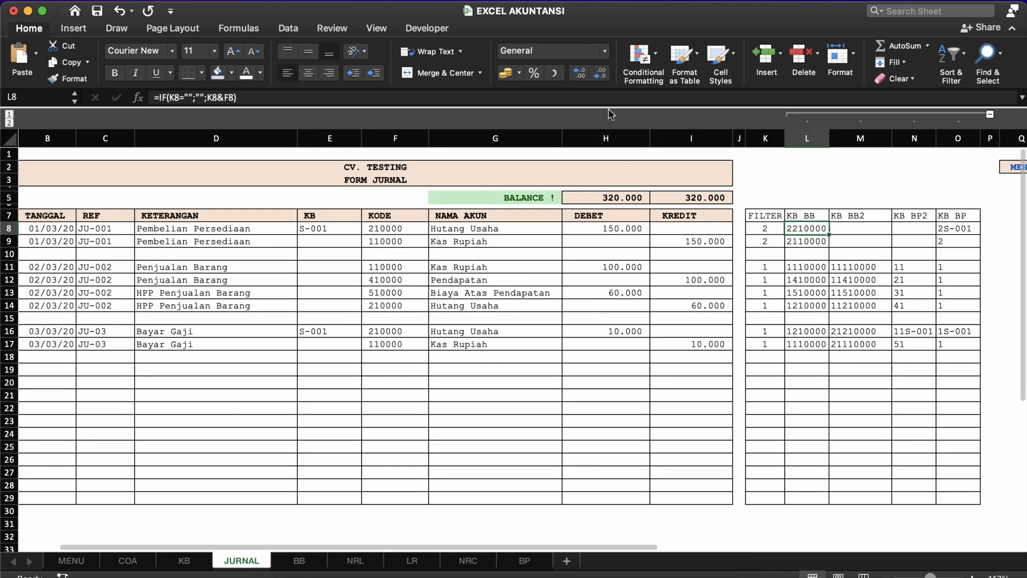
pyautogui.click(623, 138)
pyautogui.click(687, 138)
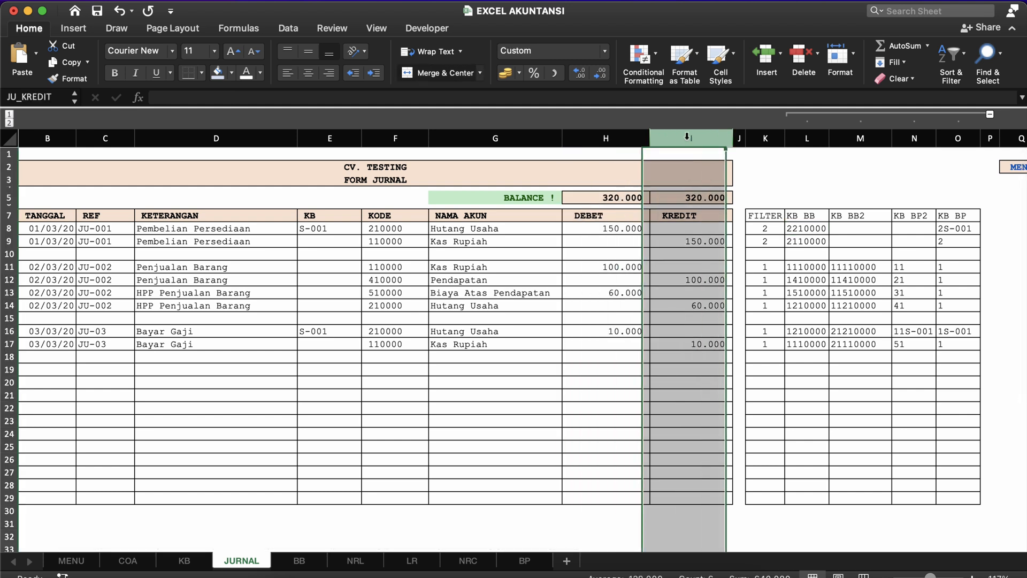
pyautogui.click(804, 229)
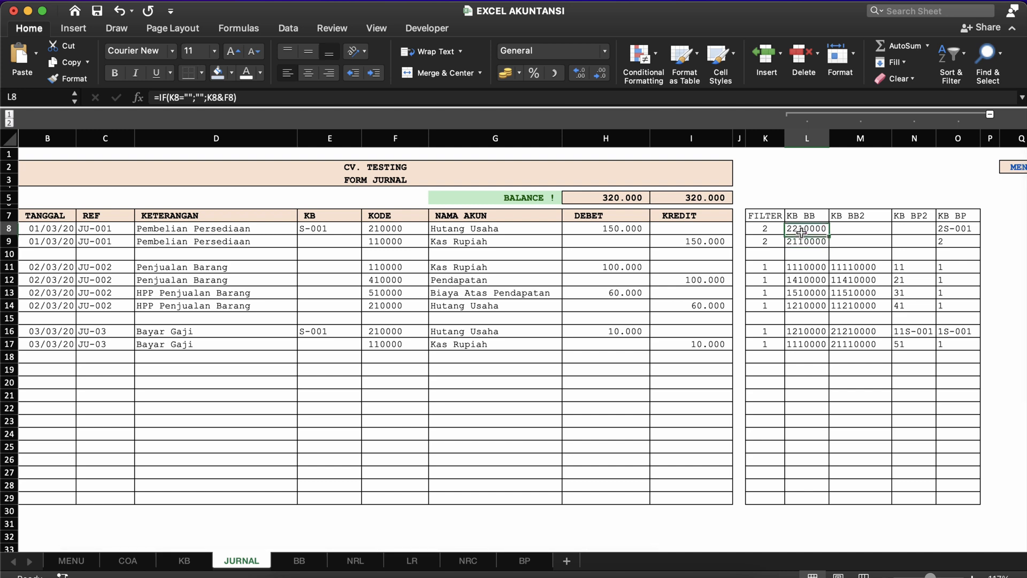
# Check the Kas Rupiah opening debit and credit formulas on NRL, along with the Persediaan opening debit formula.
pyautogui.click(184, 560)
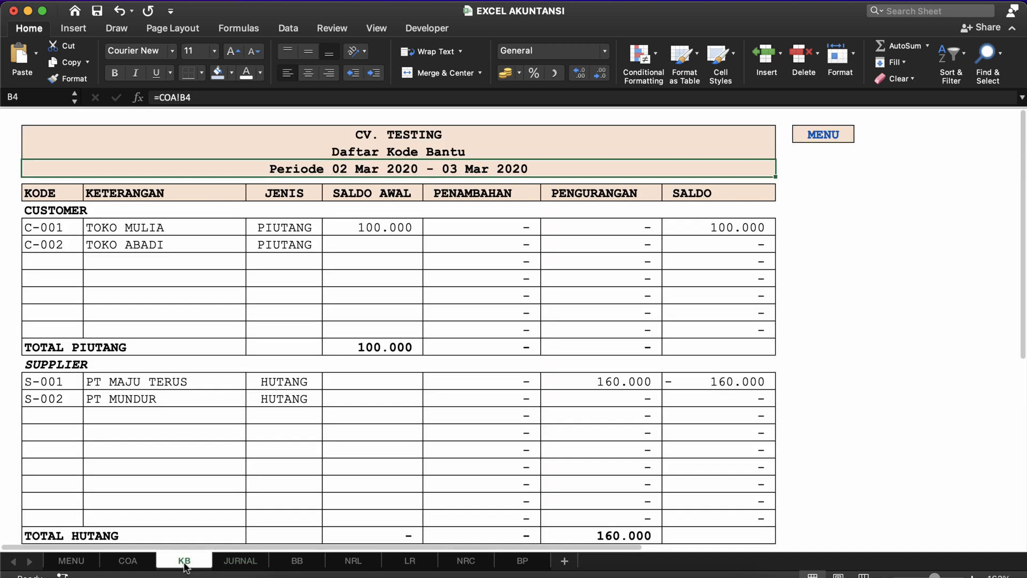
pyautogui.click(353, 561)
pyautogui.click(361, 226)
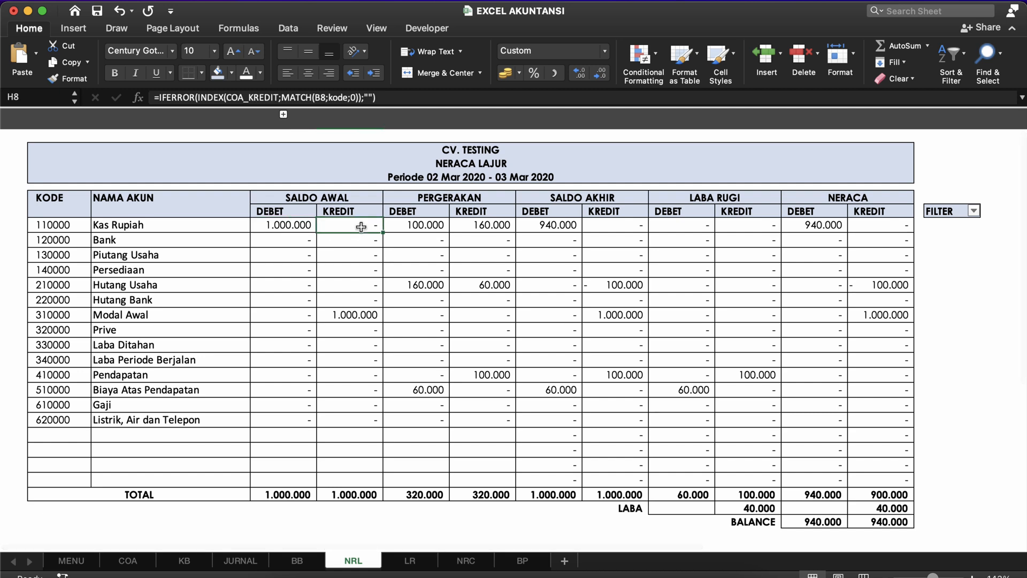
pyautogui.scroll(3, 362, 226)
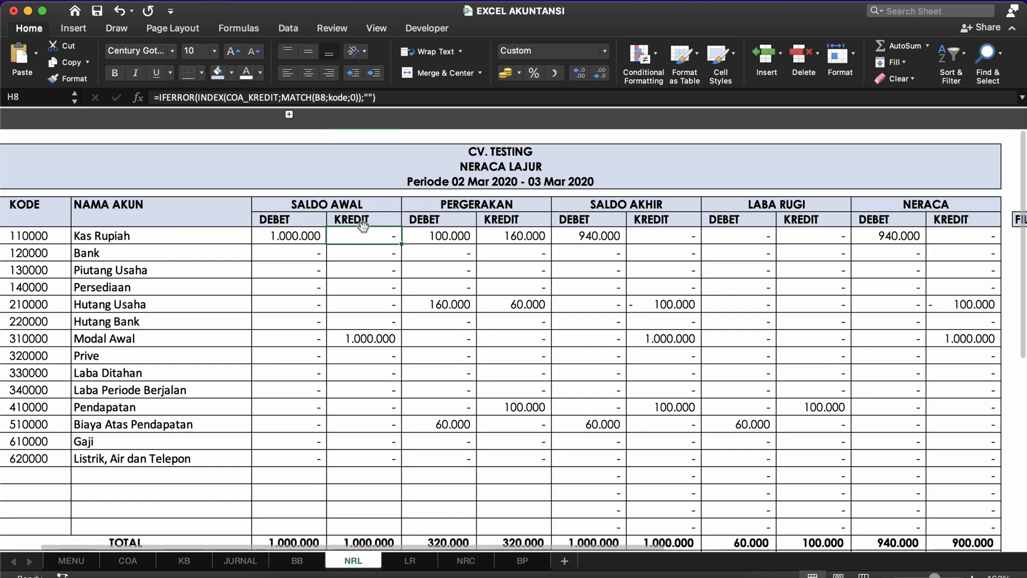
pyautogui.click(268, 284)
pyautogui.hscroll(-2, 305, 268)
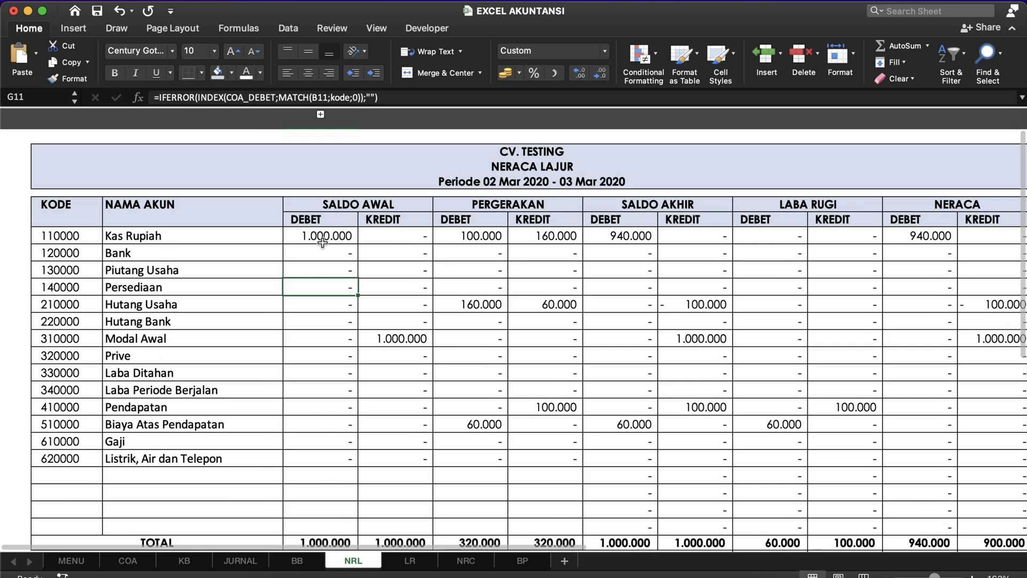
pyautogui.click(322, 241)
pyautogui.scroll(-3, 138, 412)
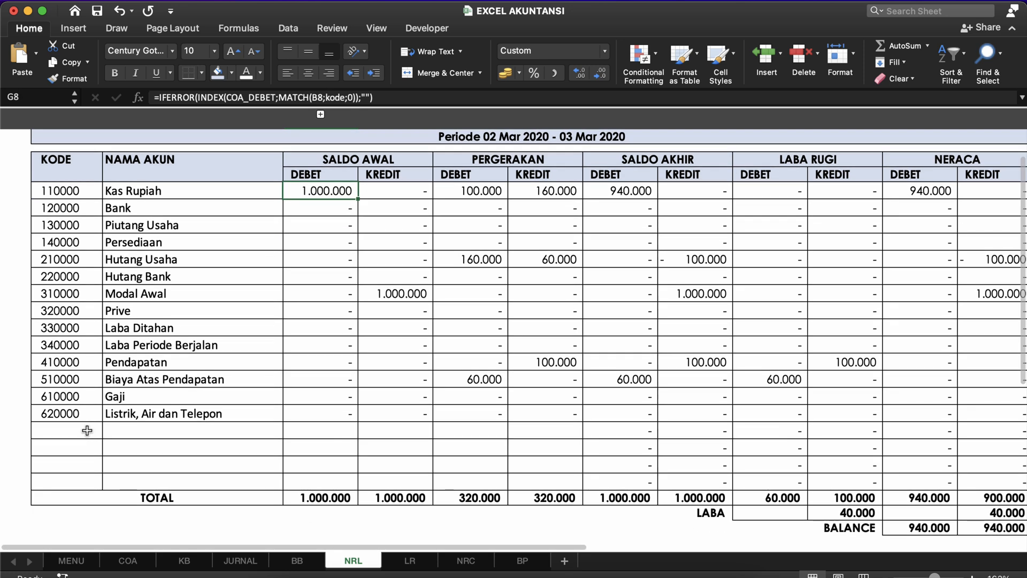
# Inspect the blank KODE rows B22:B25 and compare the opening debit formulas for Gaji and Kas Rupiah.
pyautogui.moveTo(87, 430); pyautogui.dragTo(96, 489)
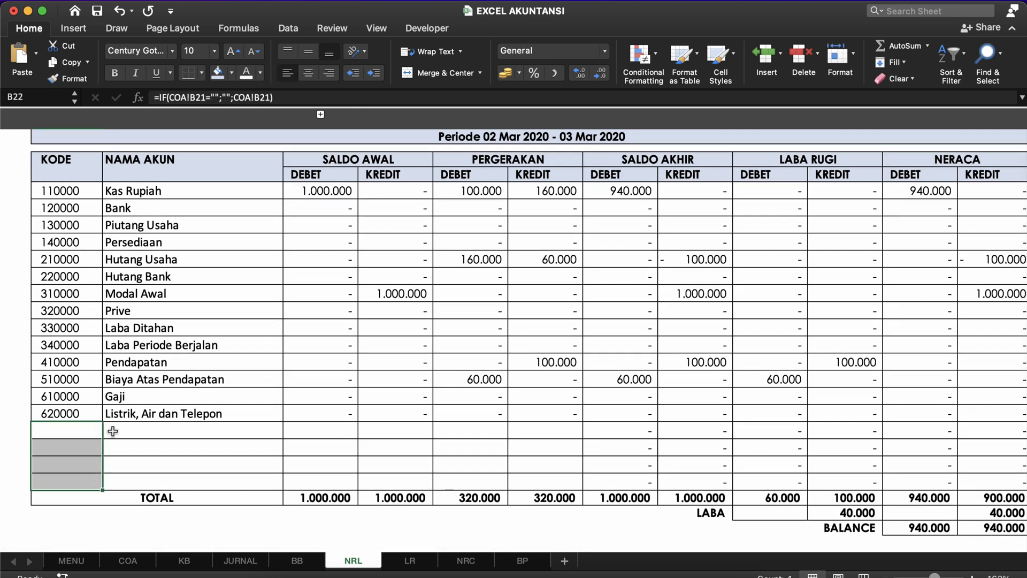
pyautogui.click(162, 409)
pyautogui.click(317, 396)
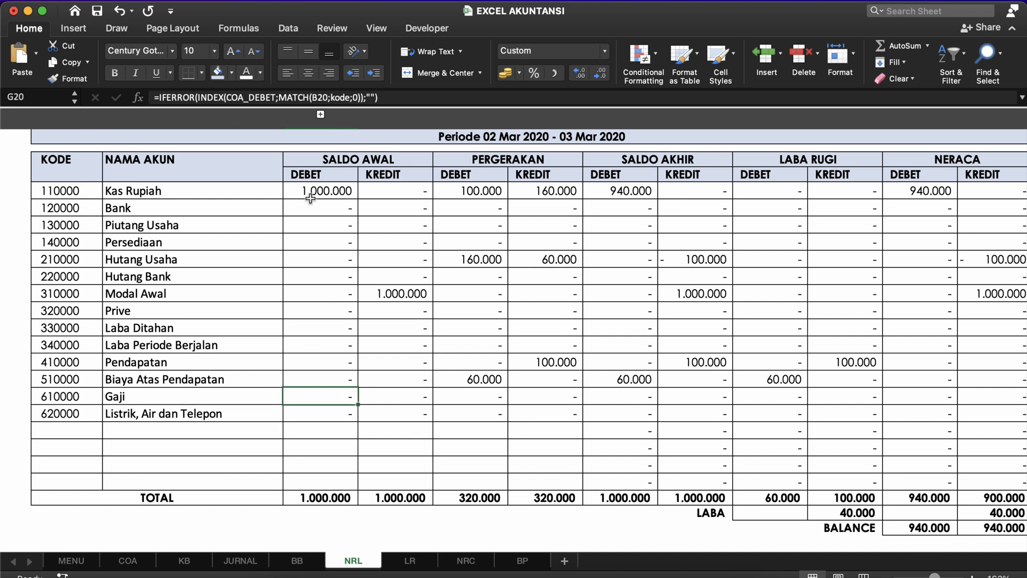
pyautogui.click(316, 192)
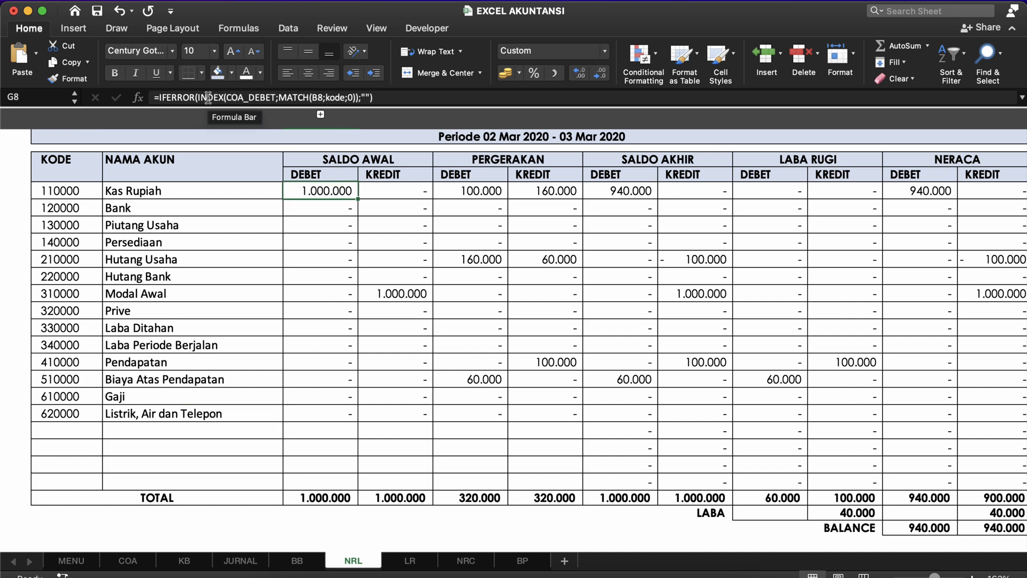
# Examine the value and value_if_error arguments of the IFERROR formula in the Kas Rupiah opening debit cell G8.
pyautogui.doubleClick(316, 192)
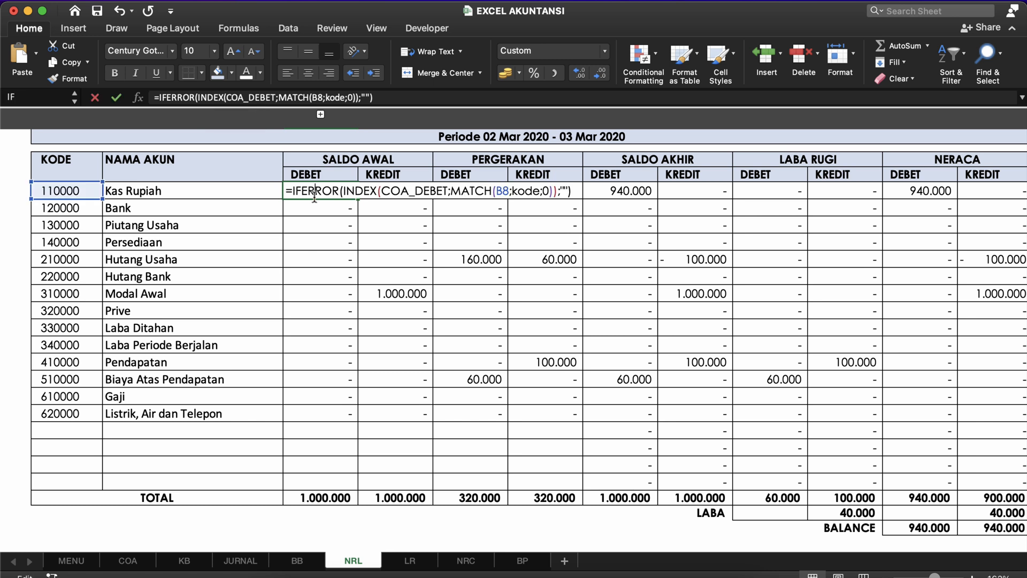
pyautogui.click(389, 193)
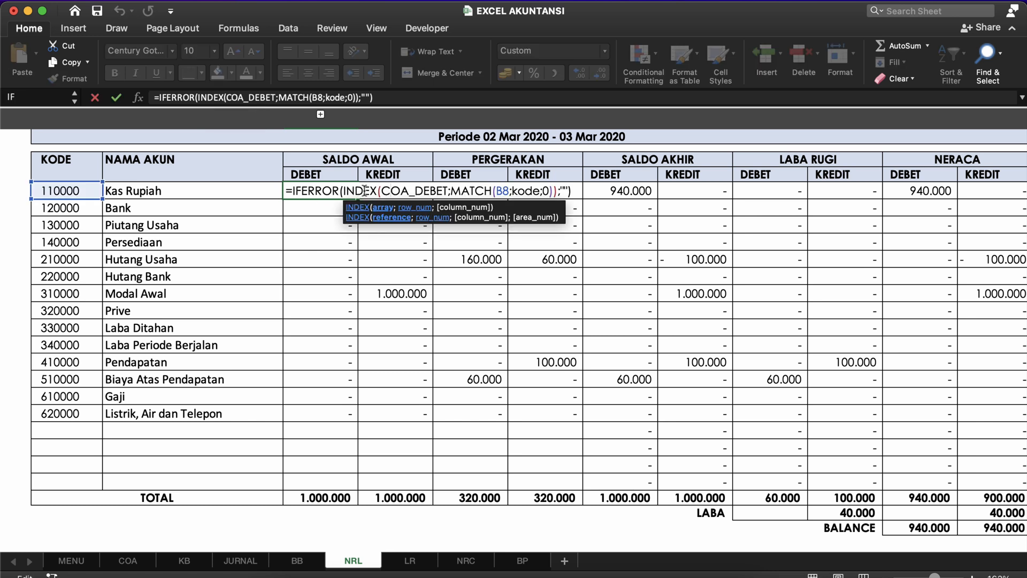
pyautogui.click(557, 191)
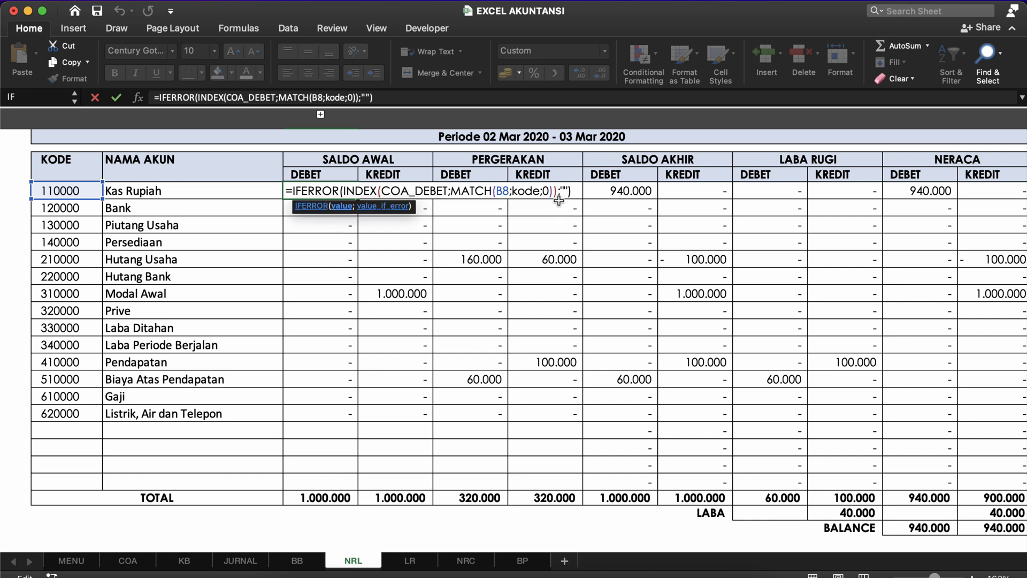
pyautogui.click(348, 207)
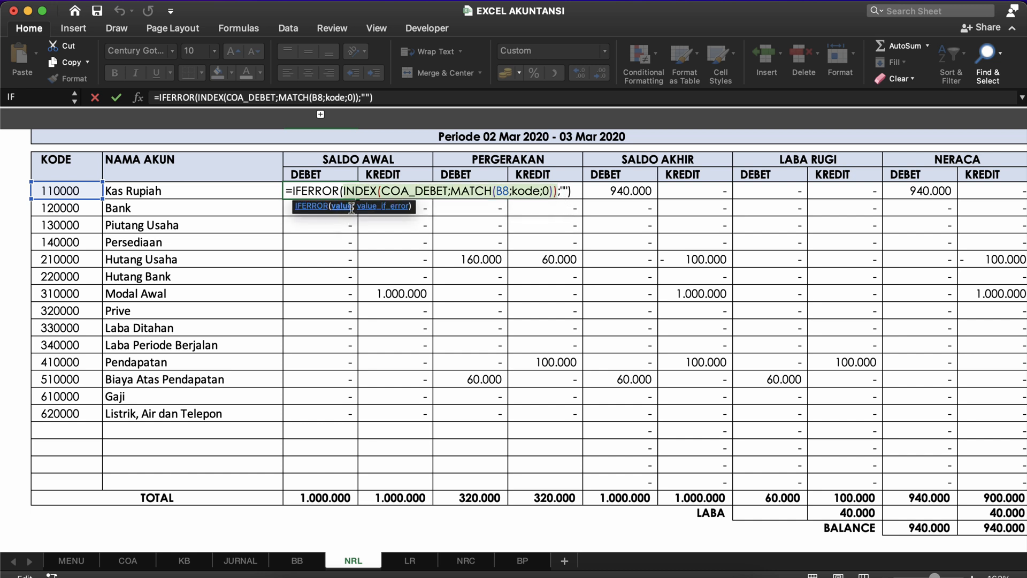
pyautogui.click(384, 208)
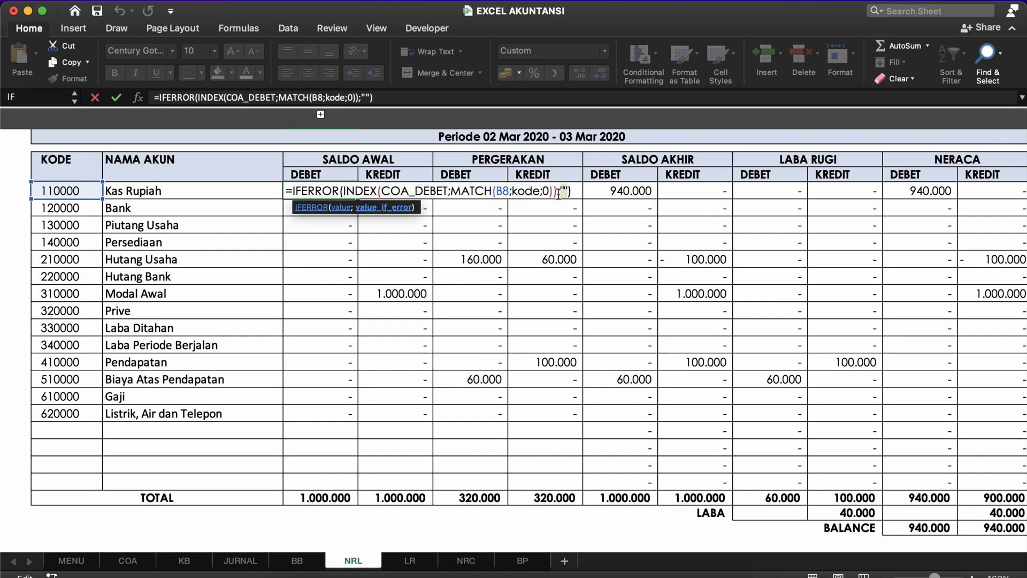
# Add +SUMIF( after the INDEX part of the G8 formula, with JU_BB as the range and 2&B8 as the criteria.
pyautogui.click(558, 193)
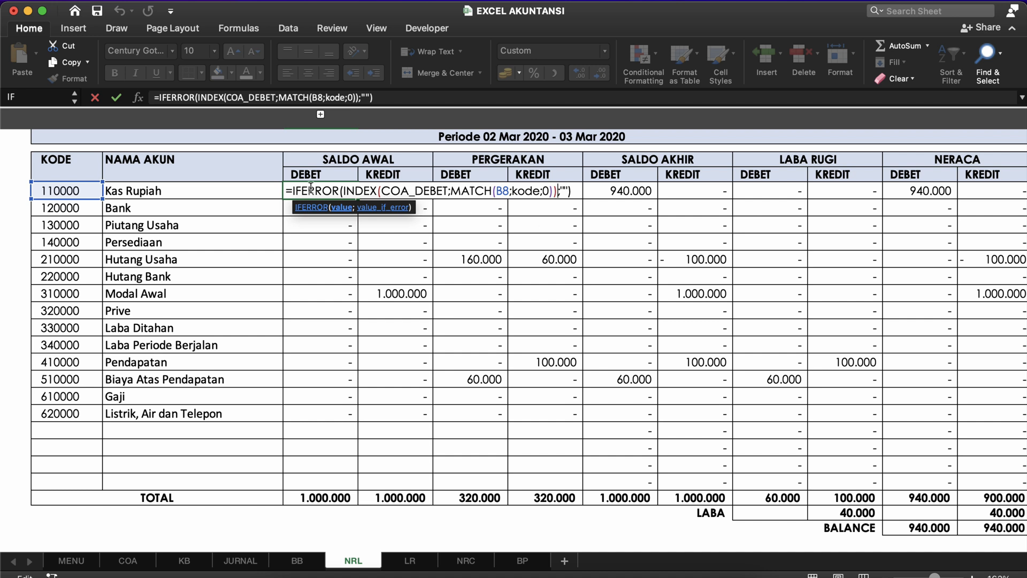
pyautogui.write('+')
pyautogui.write('sumif')
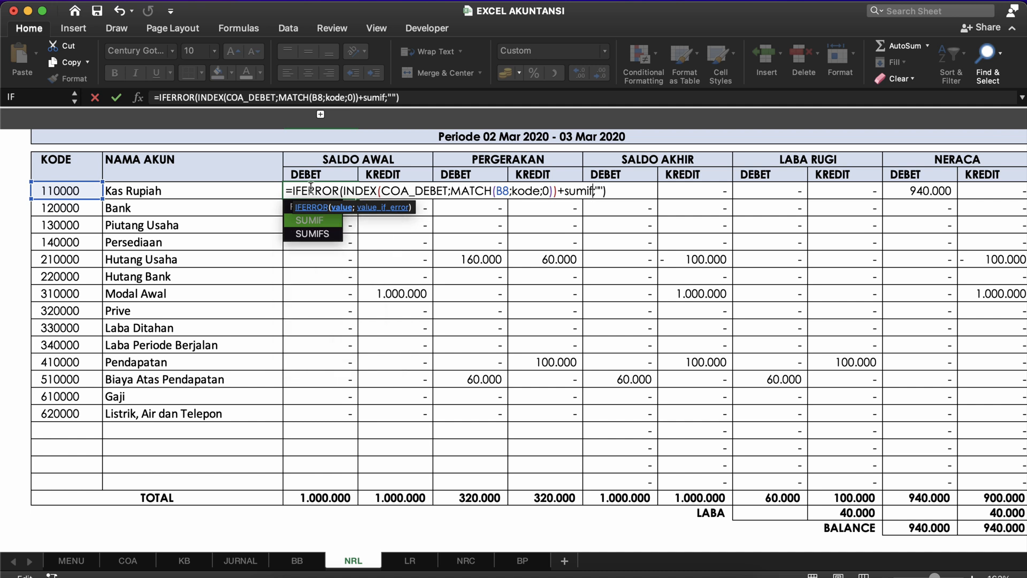
pyautogui.press('Tab')
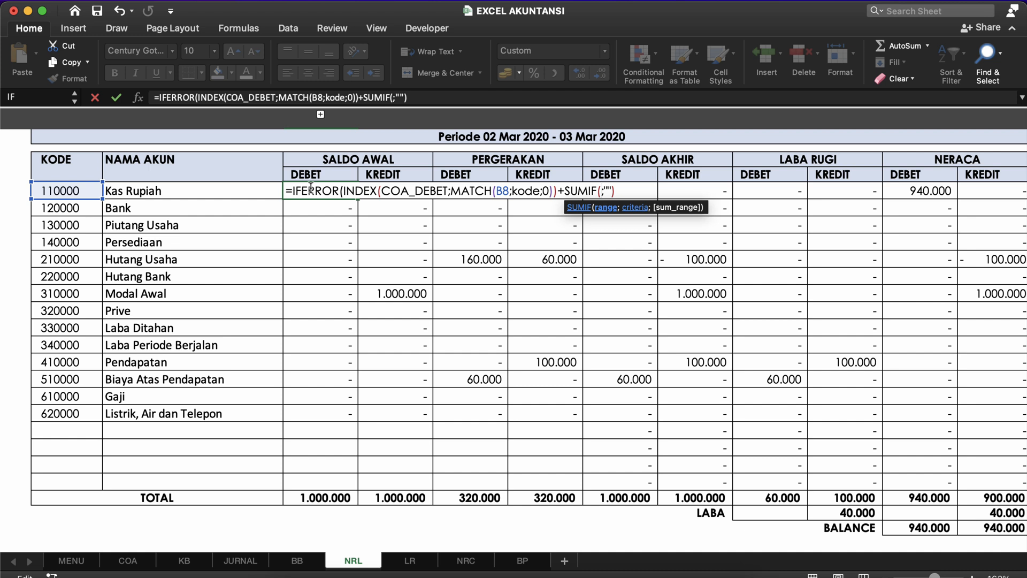
pyautogui.write('ju')
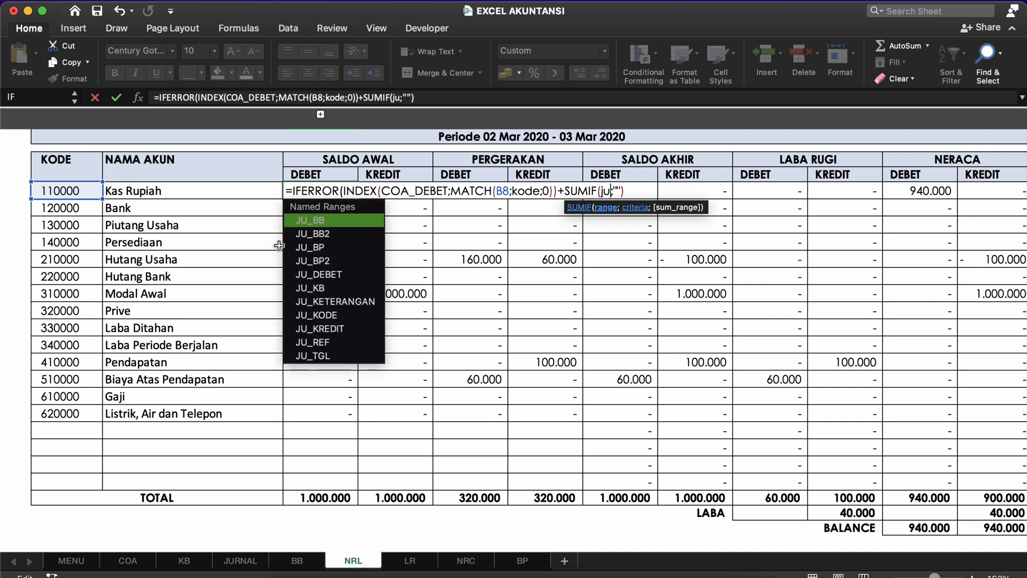
pyautogui.doubleClick(342, 224)
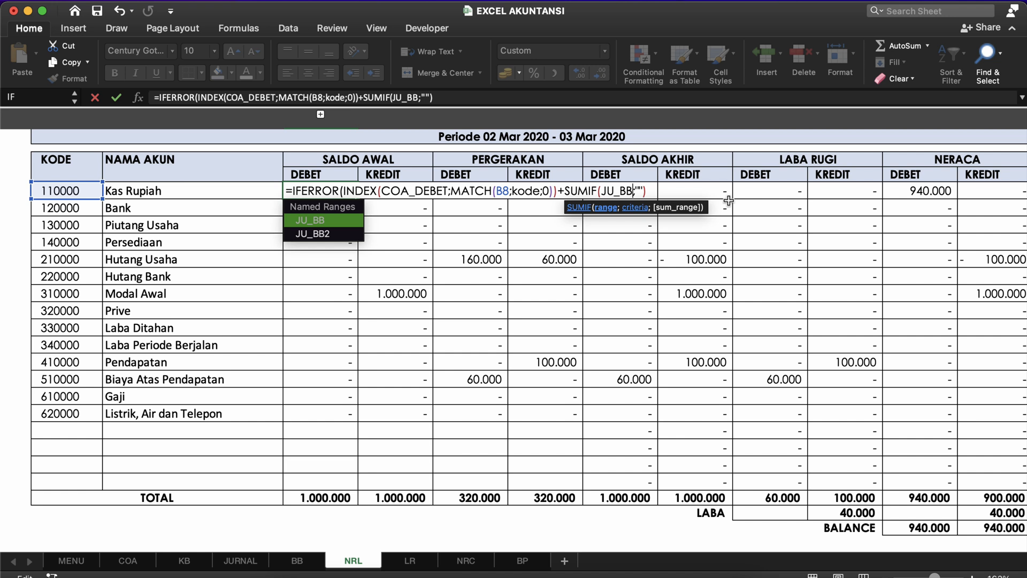
pyautogui.write(';')
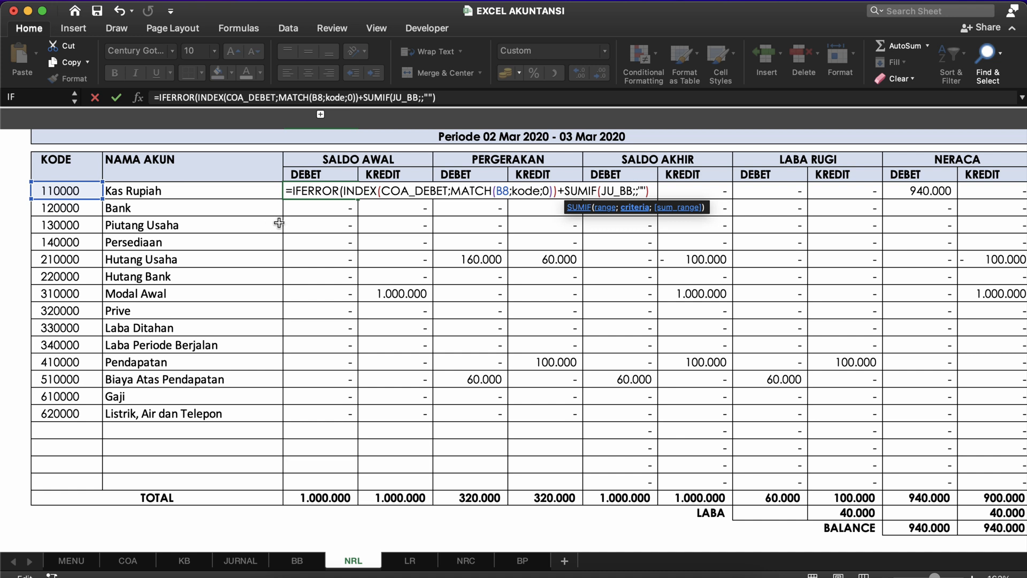
pyautogui.write('2&')
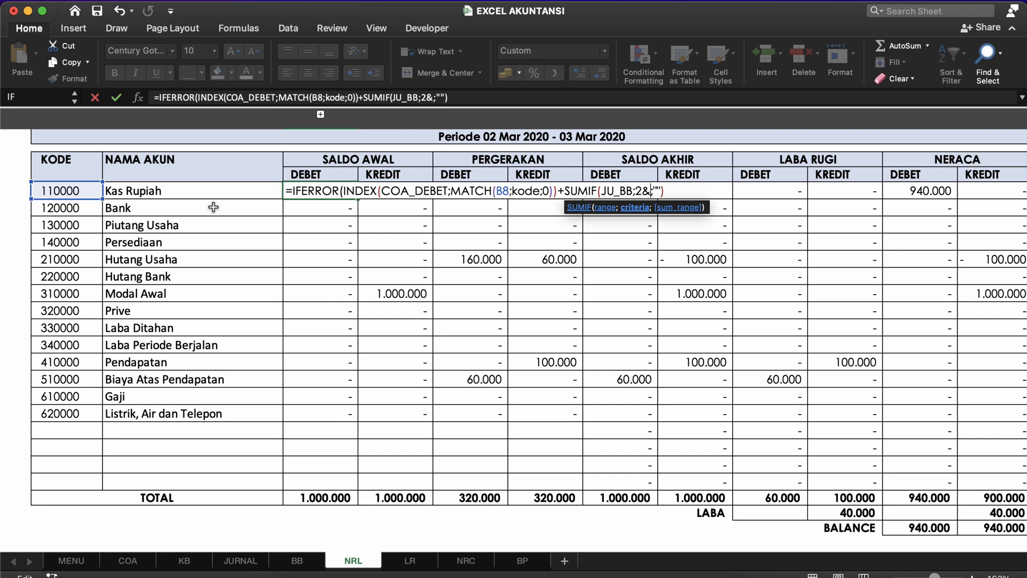
pyautogui.click(70, 191)
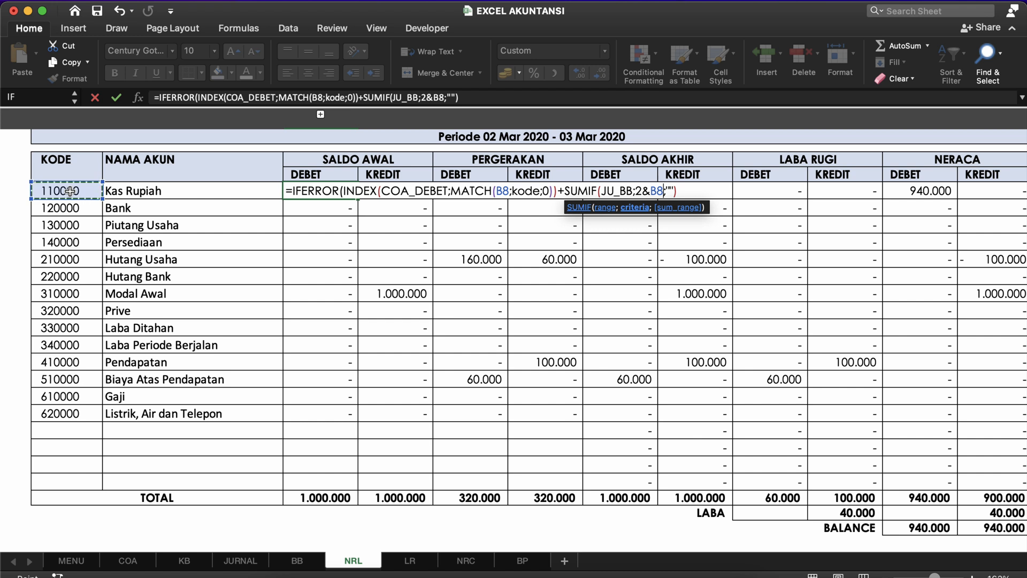
# Complete the SUMIF in G8 with JU_DEBET as the sum range and commit the formula.
pyautogui.write(';')
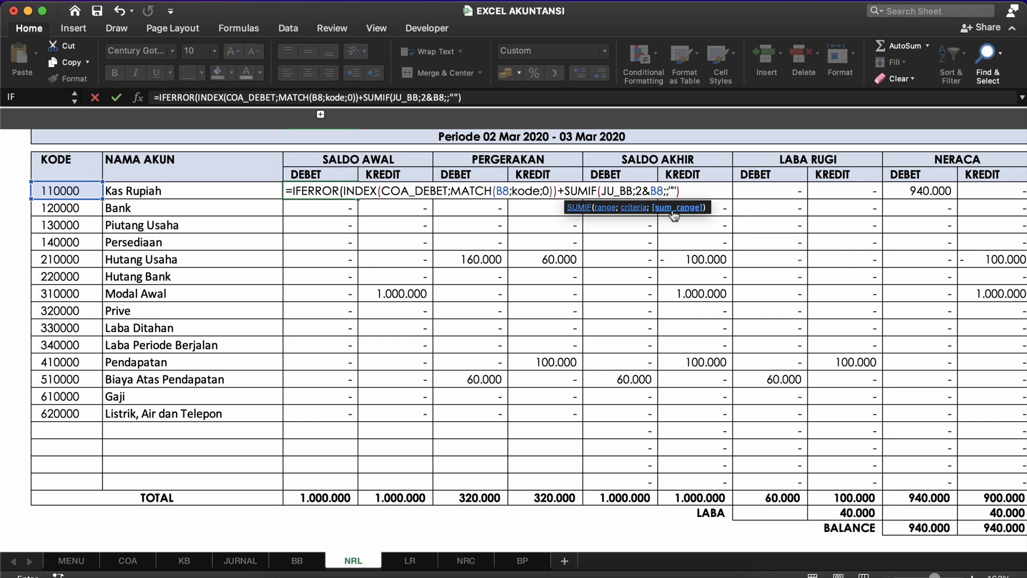
pyautogui.write('d')
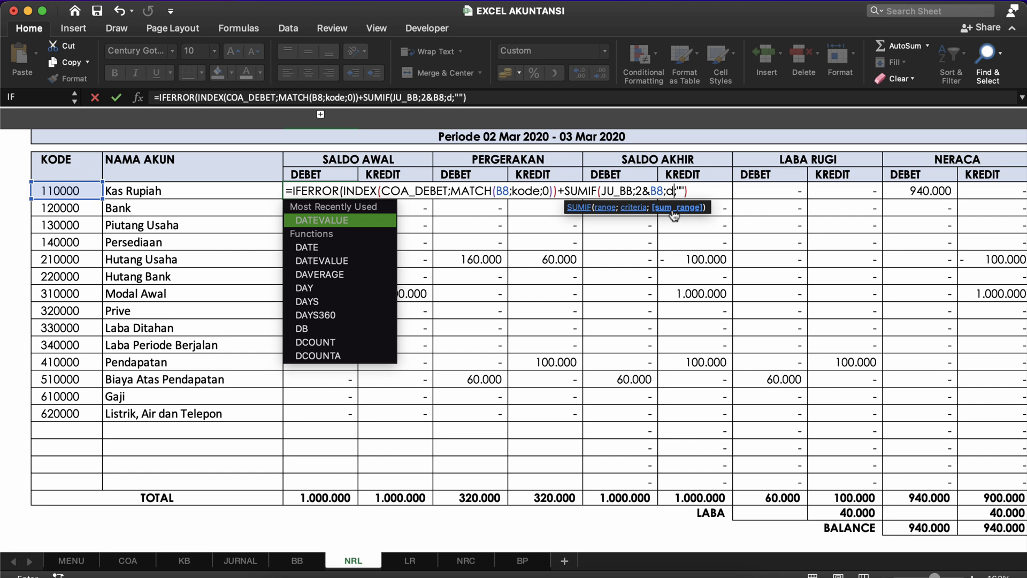
pyautogui.press('BackSpace')
pyautogui.write('ju')
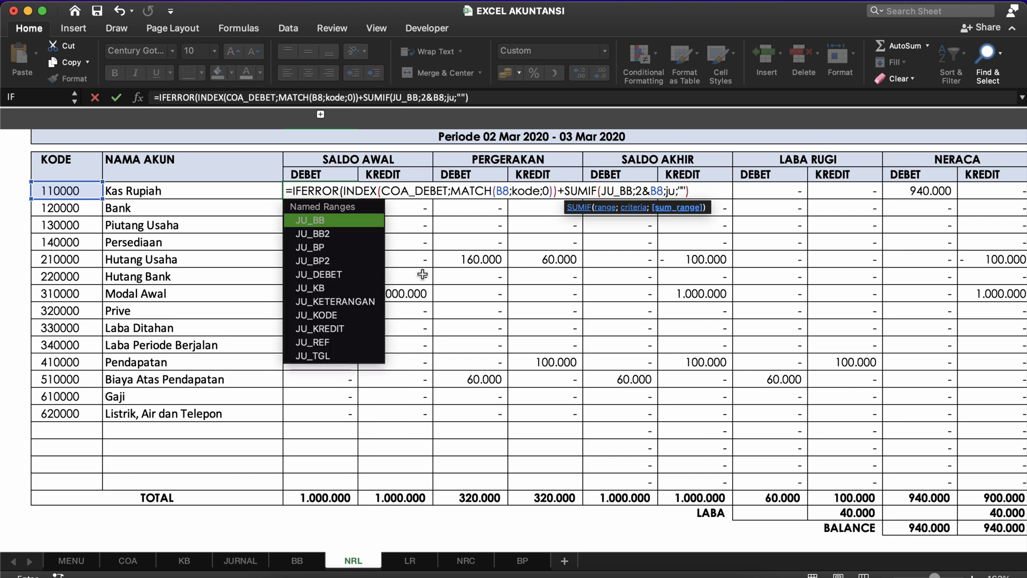
pyautogui.doubleClick(321, 277)
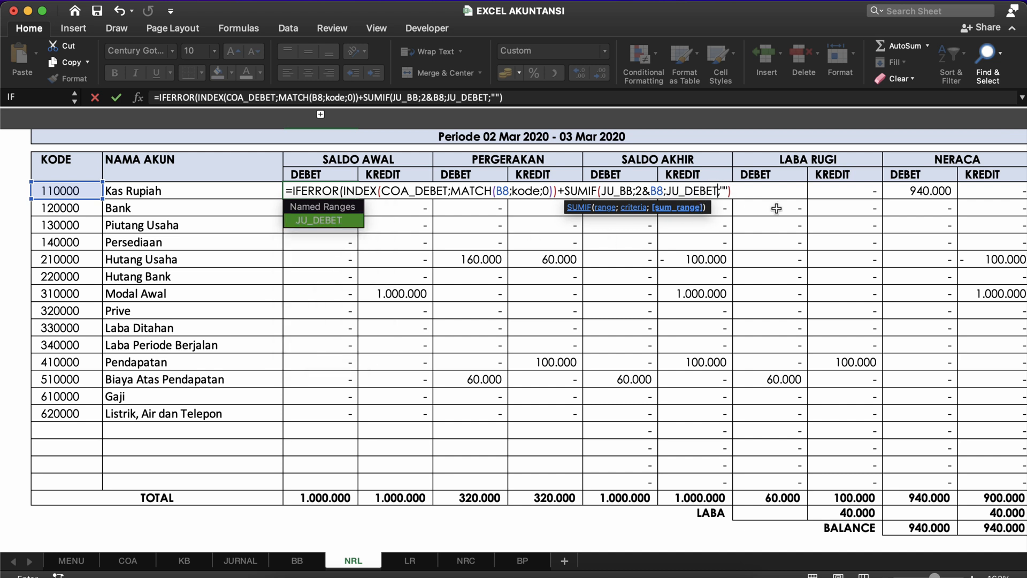
pyautogui.write(')')
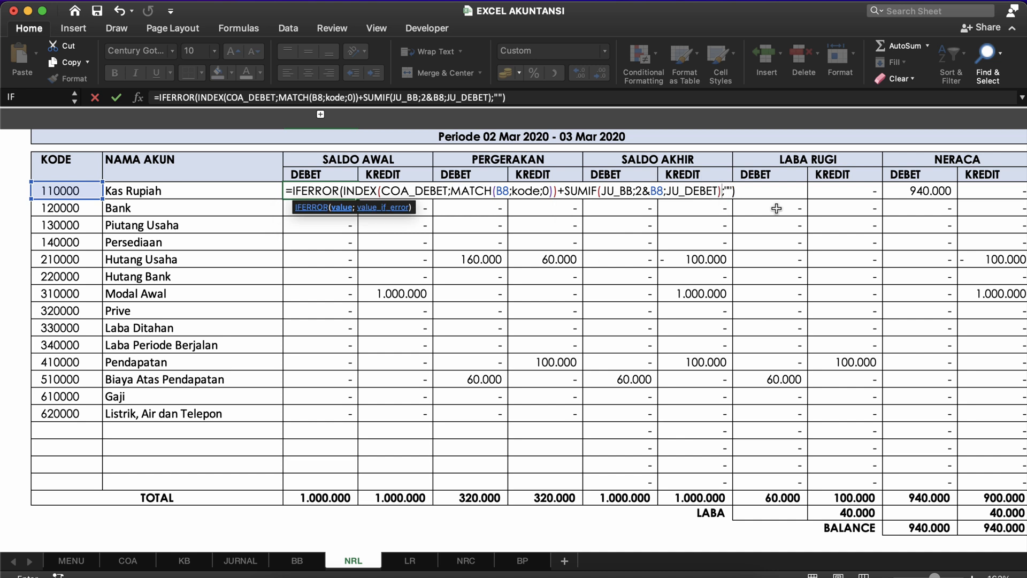
pyautogui.press('Return')
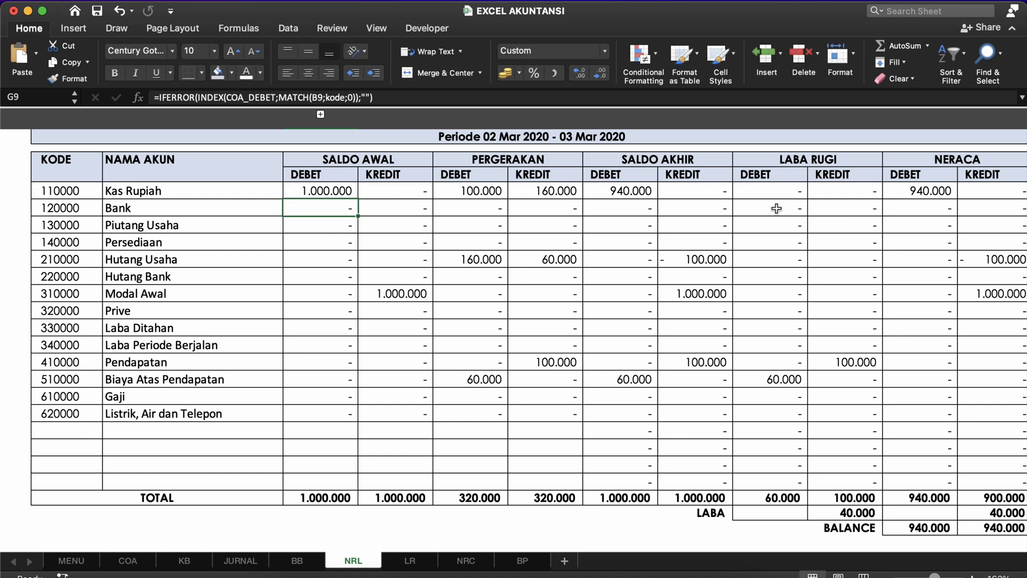
# Fill the G8 opening debit formula down through G25 and check the Hutang Usaha row.
pyautogui.click(346, 188)
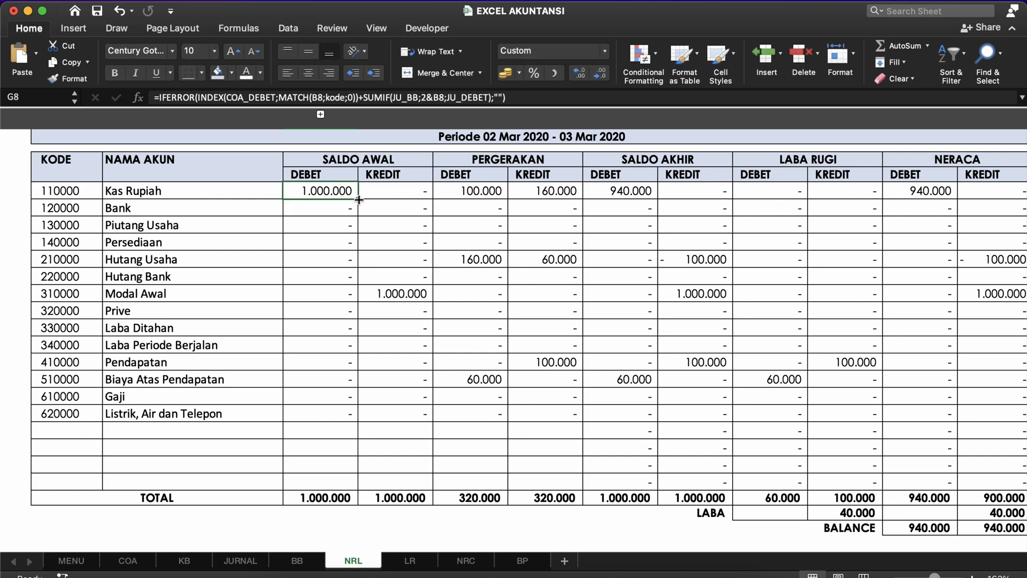
pyautogui.moveTo(358, 200); pyautogui.dragTo(346, 484)
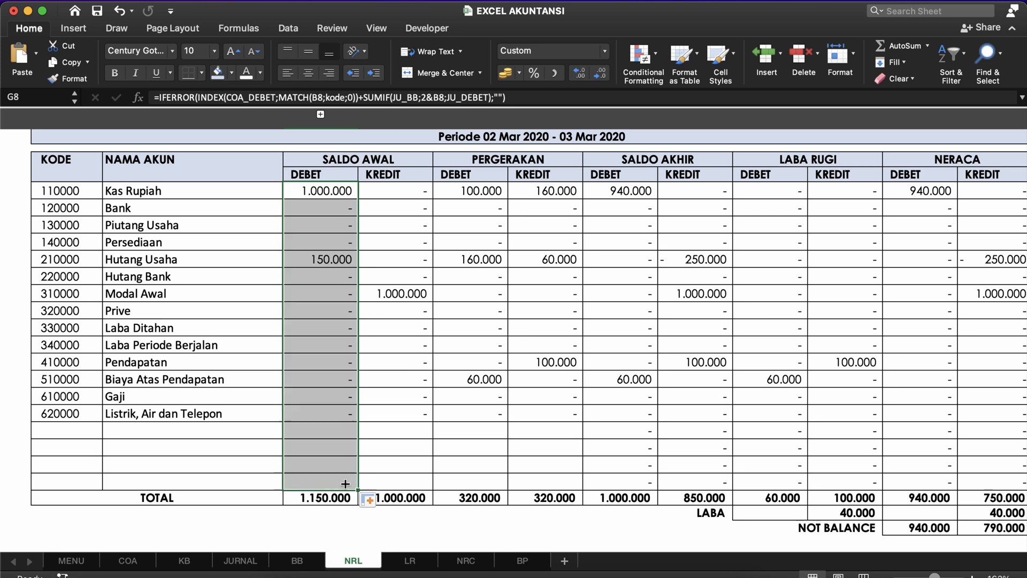
pyautogui.click(332, 258)
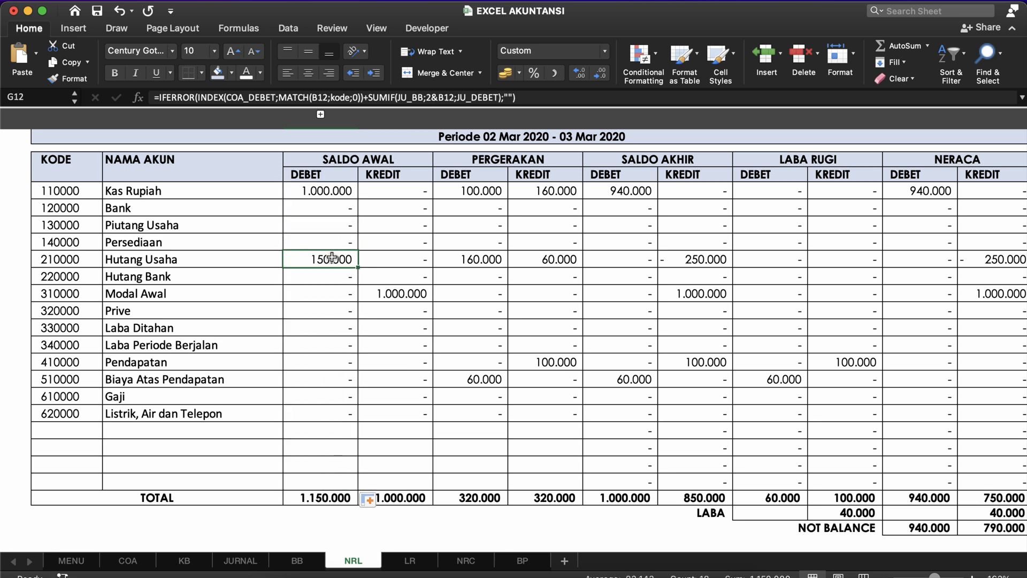
pyautogui.click(241, 255)
pyautogui.click(296, 258)
# Check the DEBET amount and FILTER formula of journal row 8 on the JURNAL sheet.
pyautogui.click(242, 561)
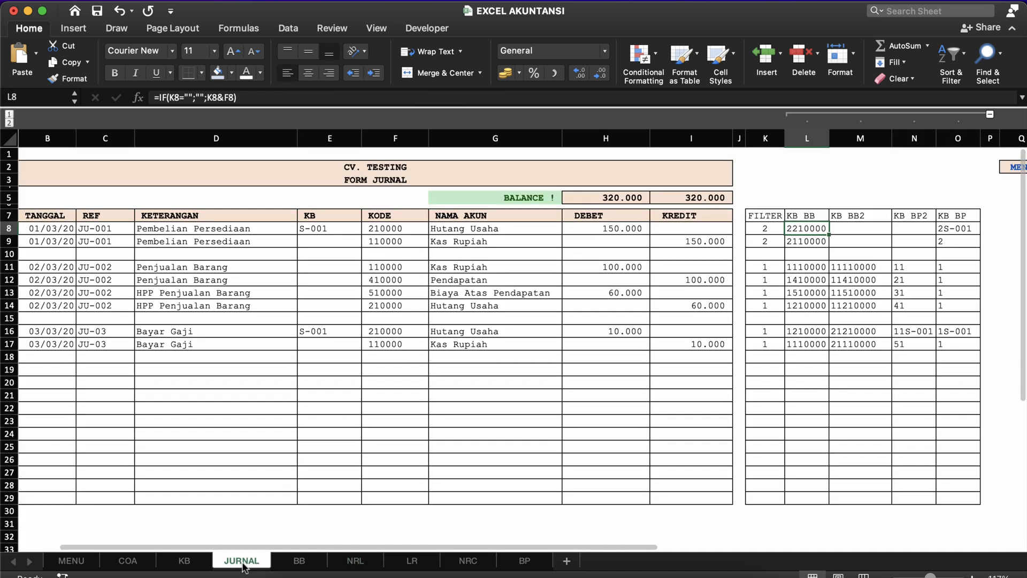
pyautogui.click(620, 230)
pyautogui.click(768, 229)
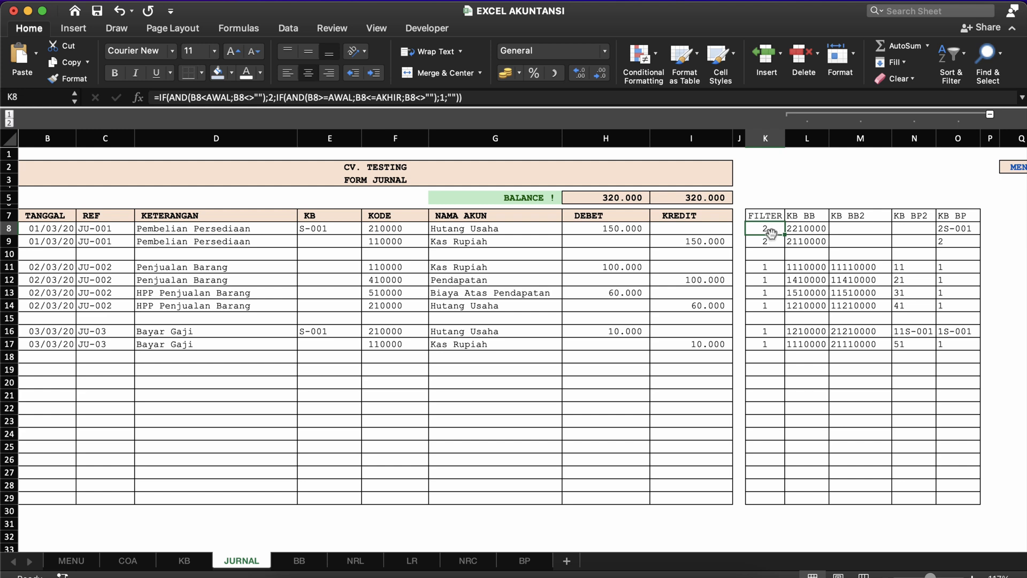
# On the NRL sheet, add +SUMIF( after the INDEX part of the H8 opening credit formula, with JU_BB as the range.
pyautogui.click(357, 560)
pyautogui.click(374, 208)
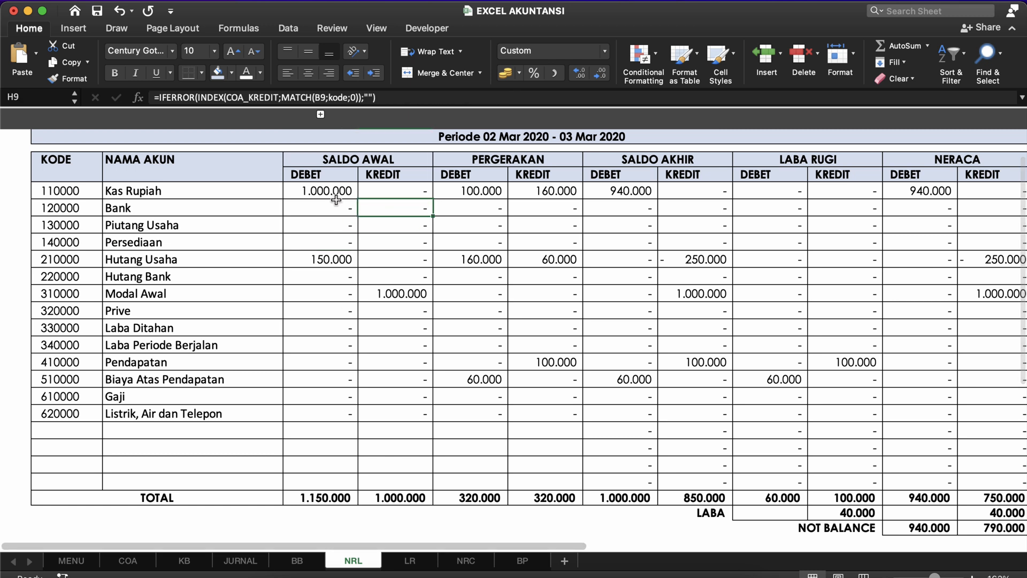
pyautogui.click(335, 196)
pyautogui.click(396, 193)
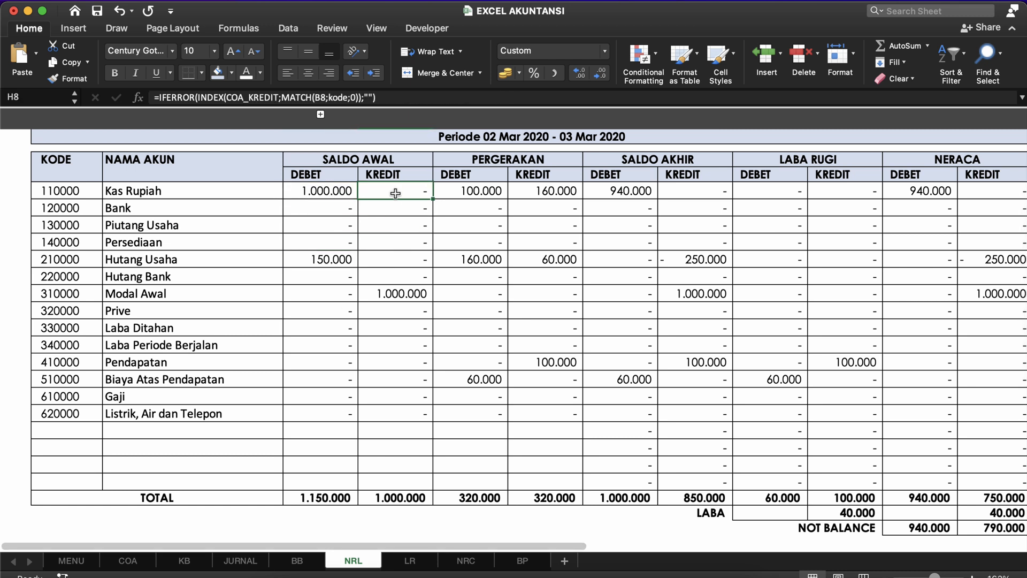
pyautogui.click(339, 189)
pyautogui.click(391, 189)
pyautogui.doubleClick(388, 189)
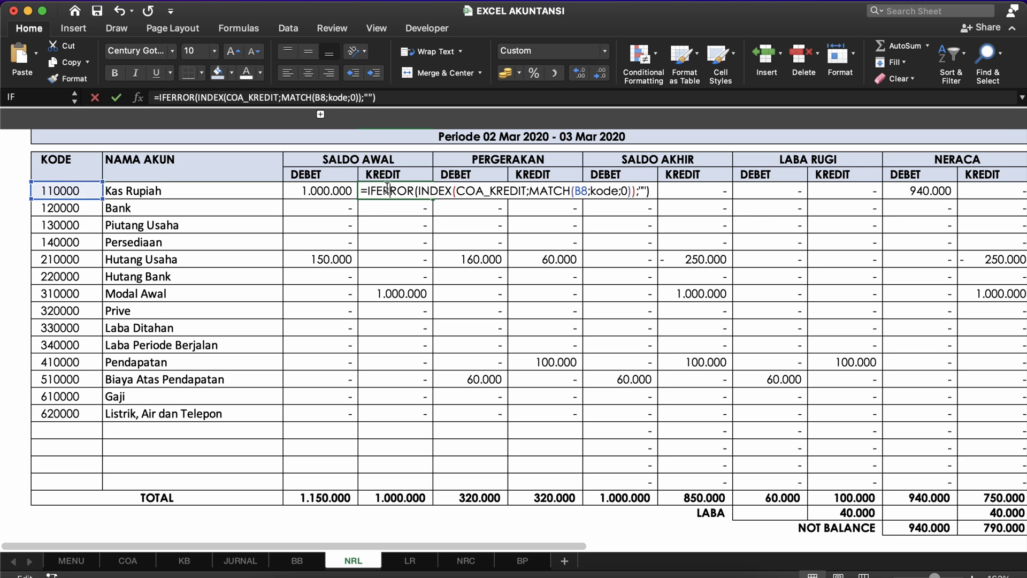
pyautogui.click(634, 191)
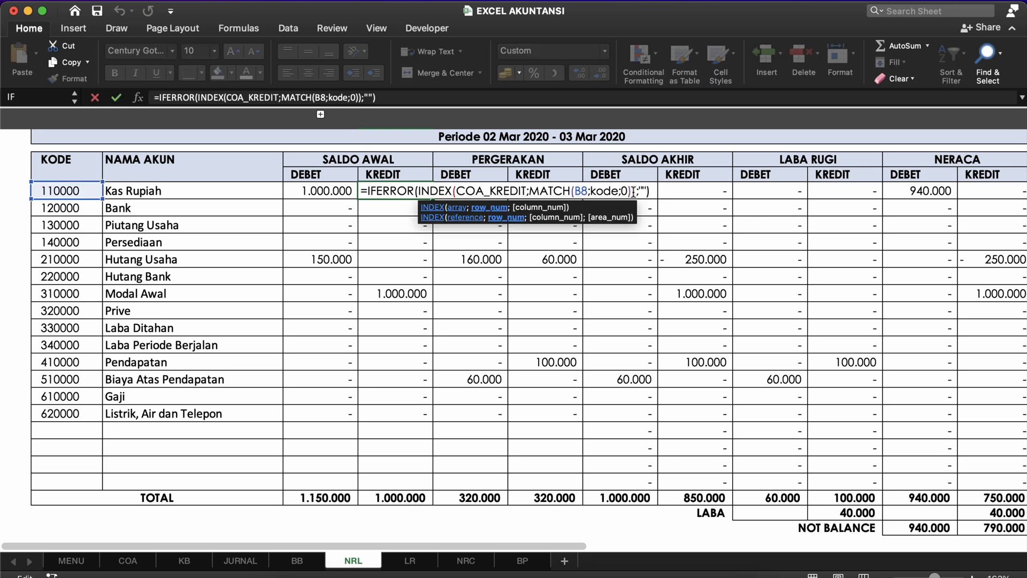
pyautogui.press('Right')
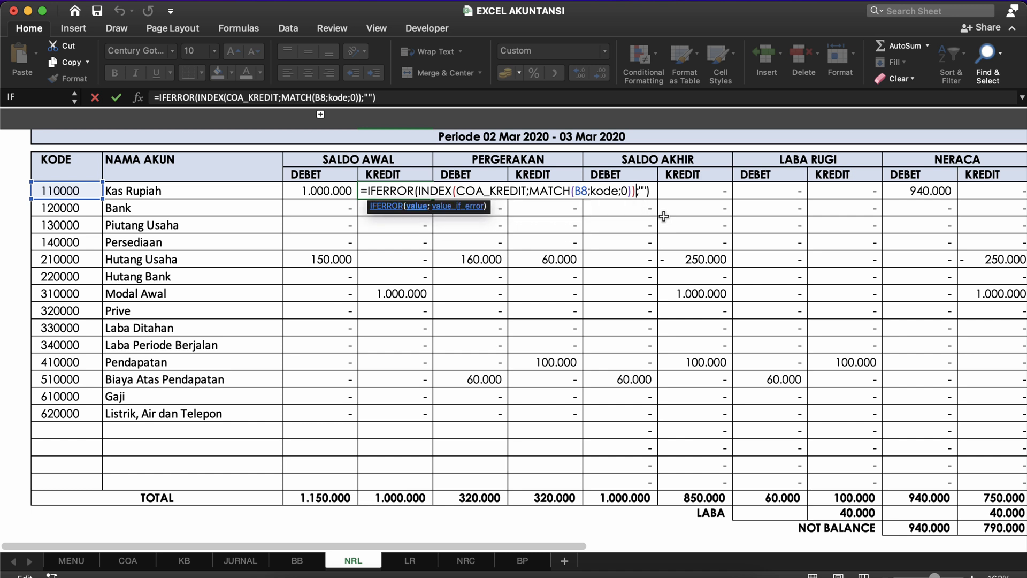
pyautogui.write('+SUMIF(')
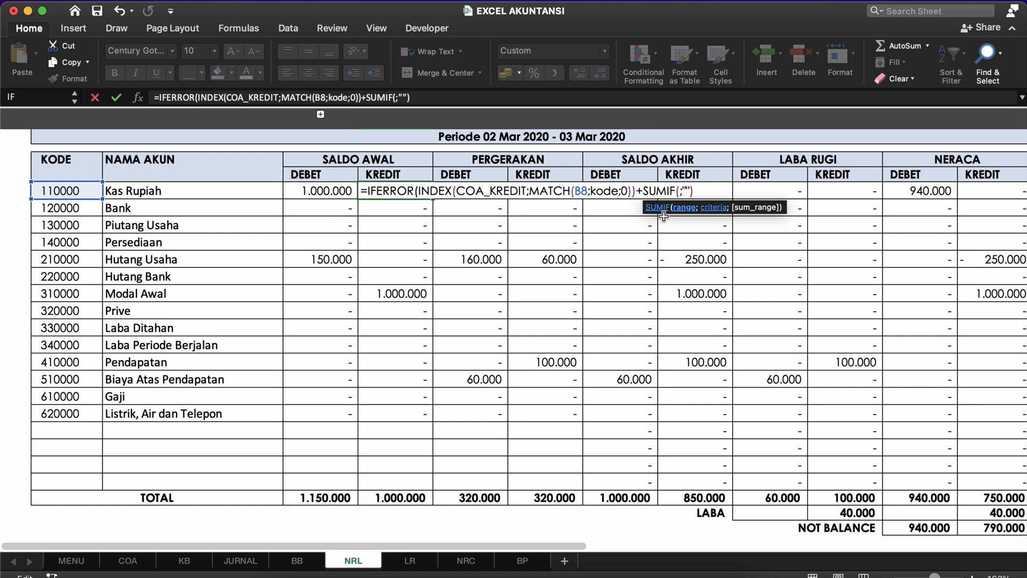
pyautogui.write('ju')
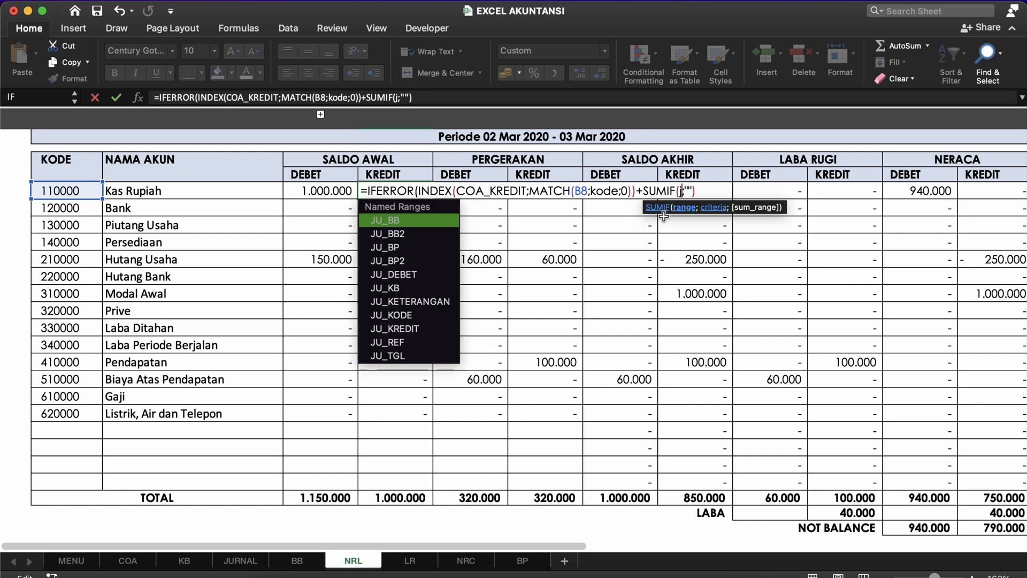
pyautogui.write('_bb')
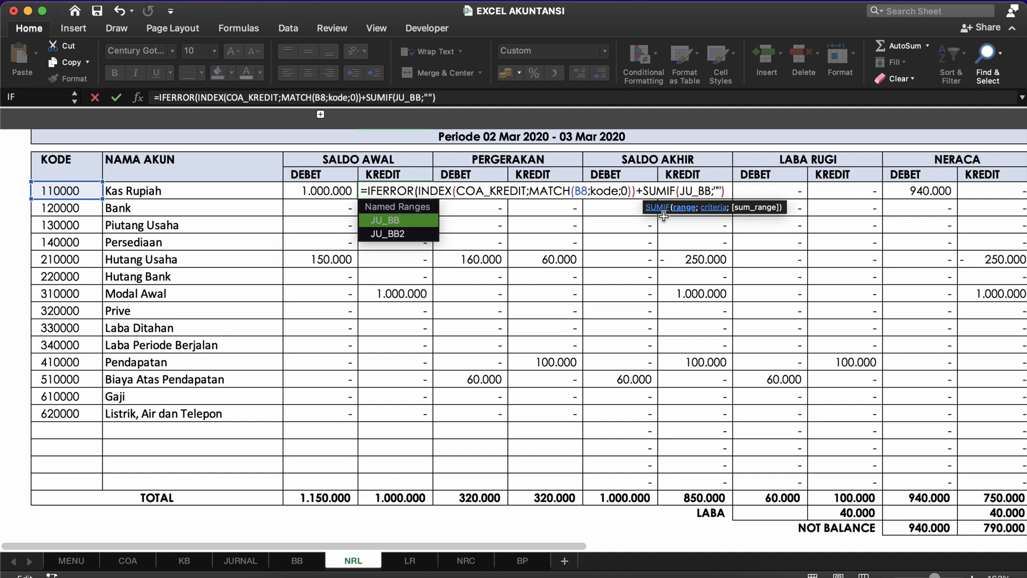
# Complete the SUMIF in H8 with 2&B8 as the criteria and JU_KREDIT as the sum range, and commit the formula.
pyautogui.write(';')
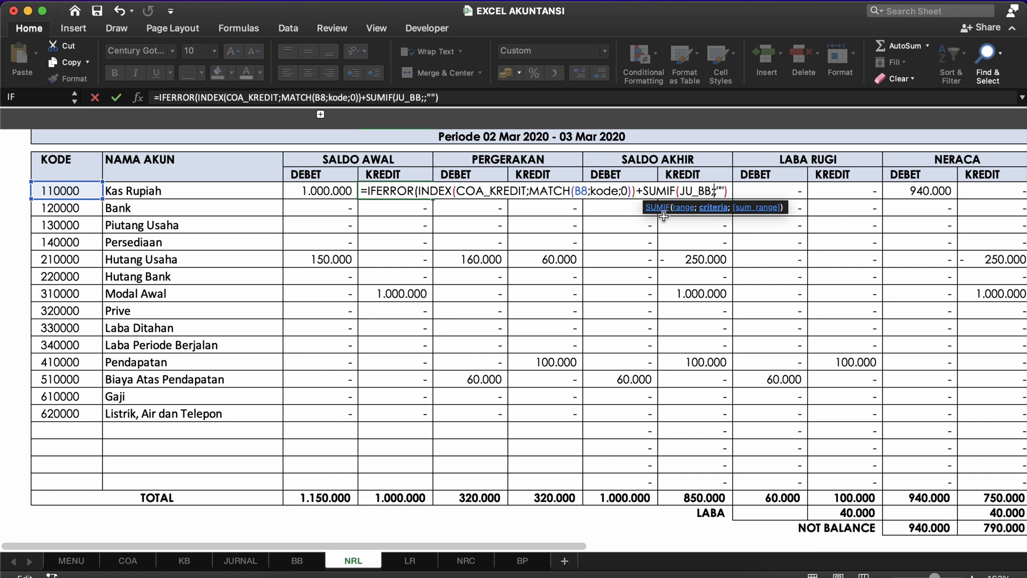
pyautogui.write('2&')
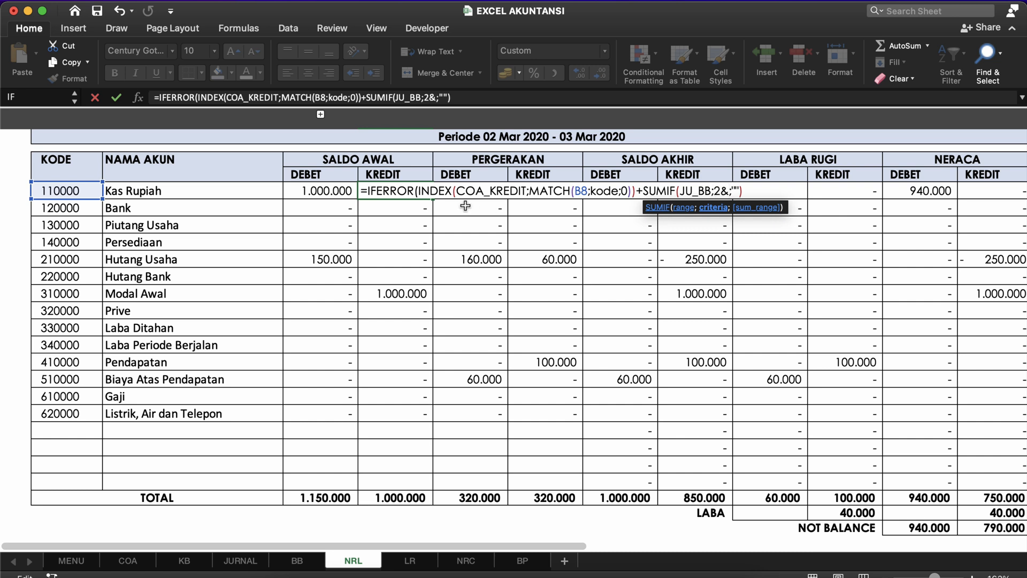
pyautogui.click(54, 194)
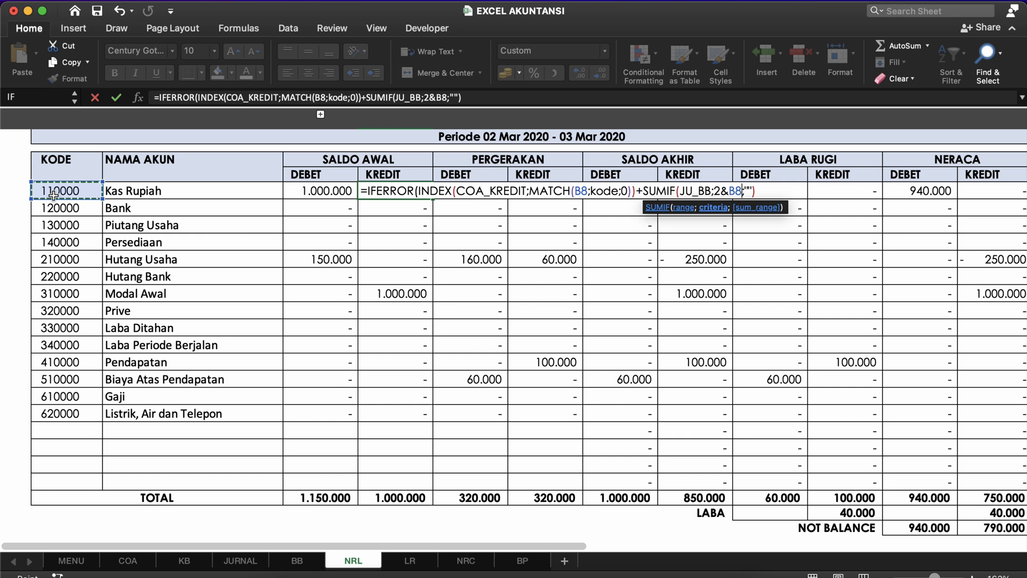
pyautogui.write(';')
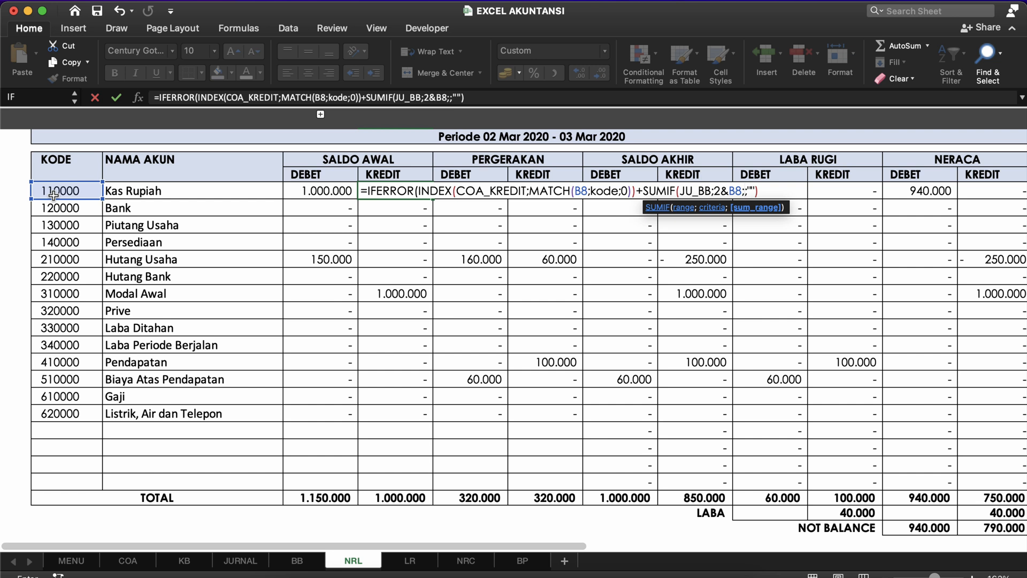
pyautogui.write('ju')
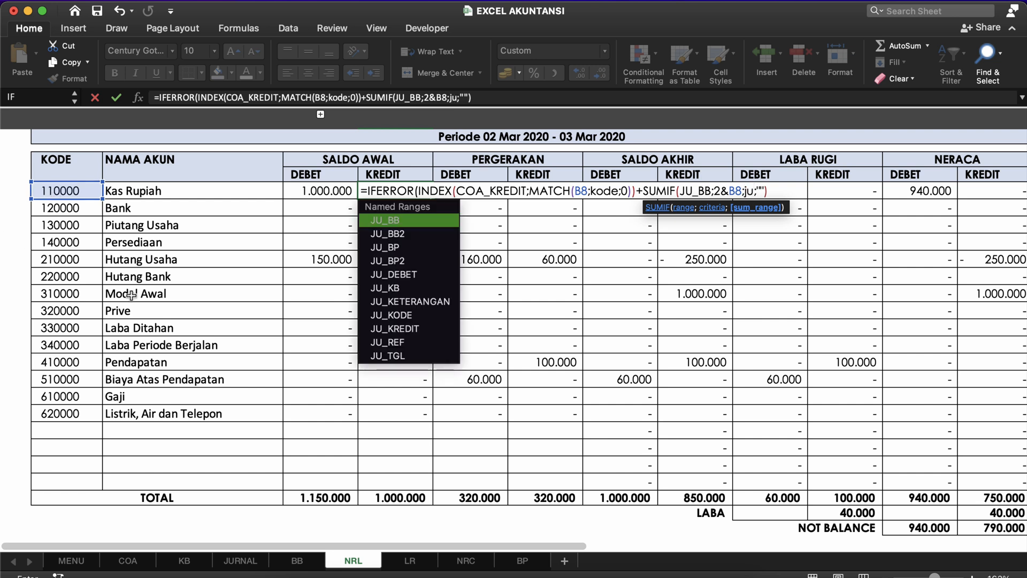
pyautogui.doubleClick(386, 331)
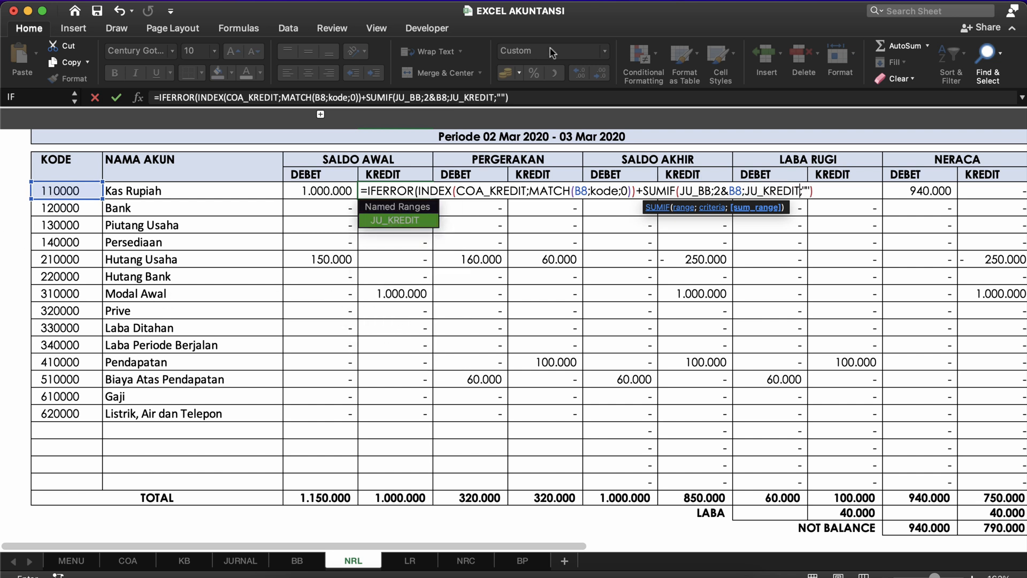
pyautogui.write(')')
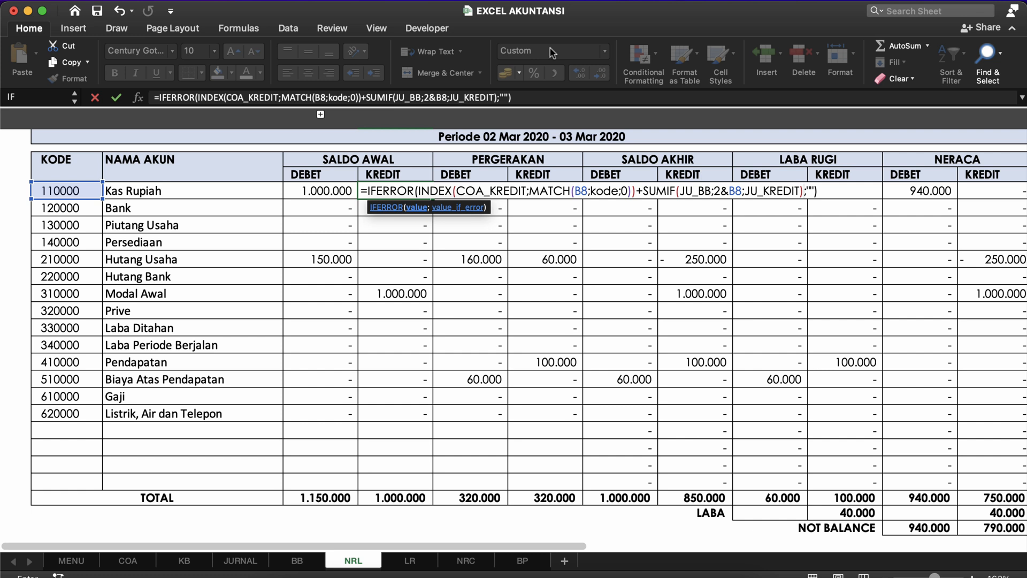
pyautogui.press('Return')
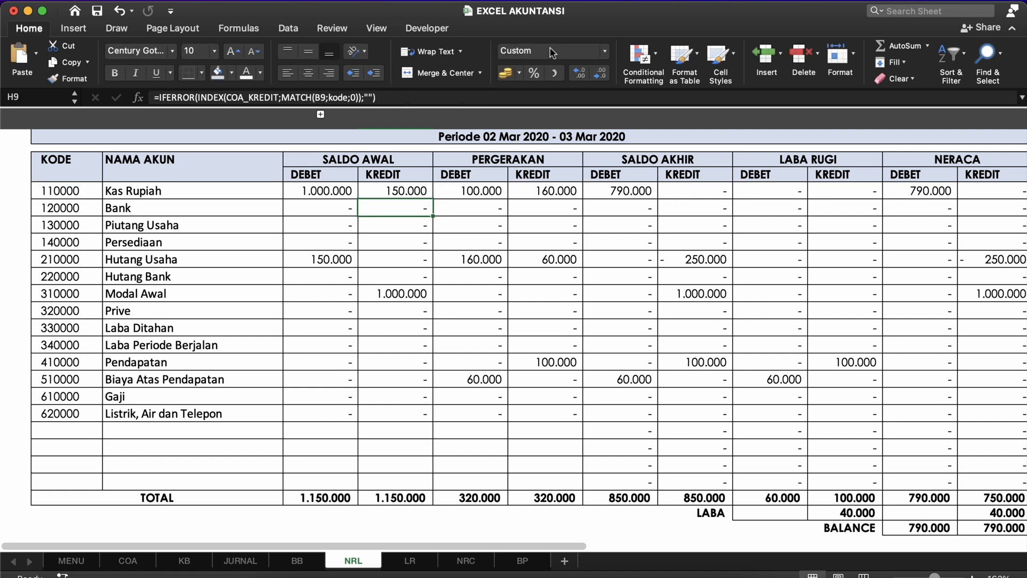
# Fill the H8 opening credit formula down through H25.
pyautogui.click(426, 191)
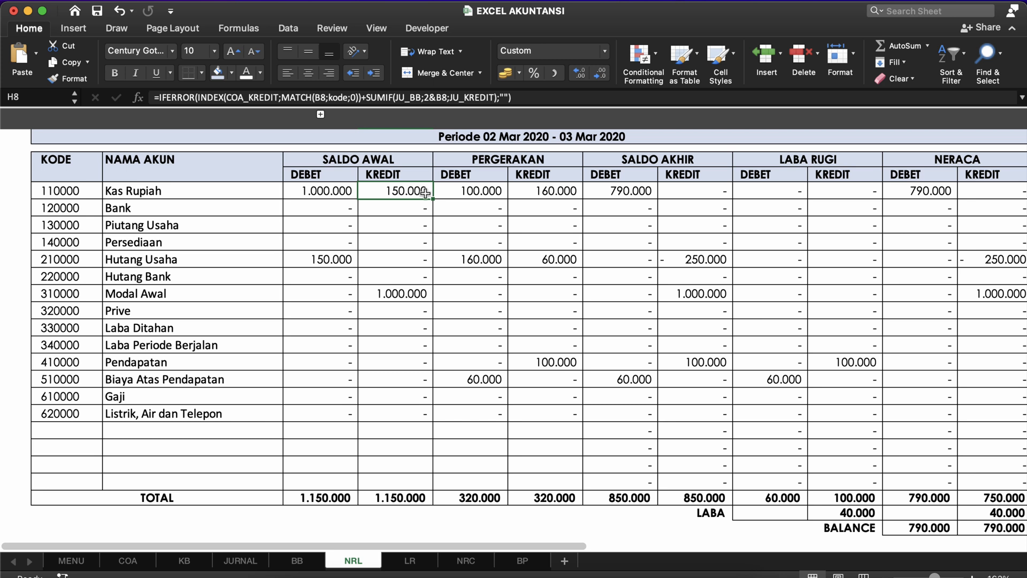
pyautogui.moveTo(433, 207); pyautogui.dragTo(424, 488)
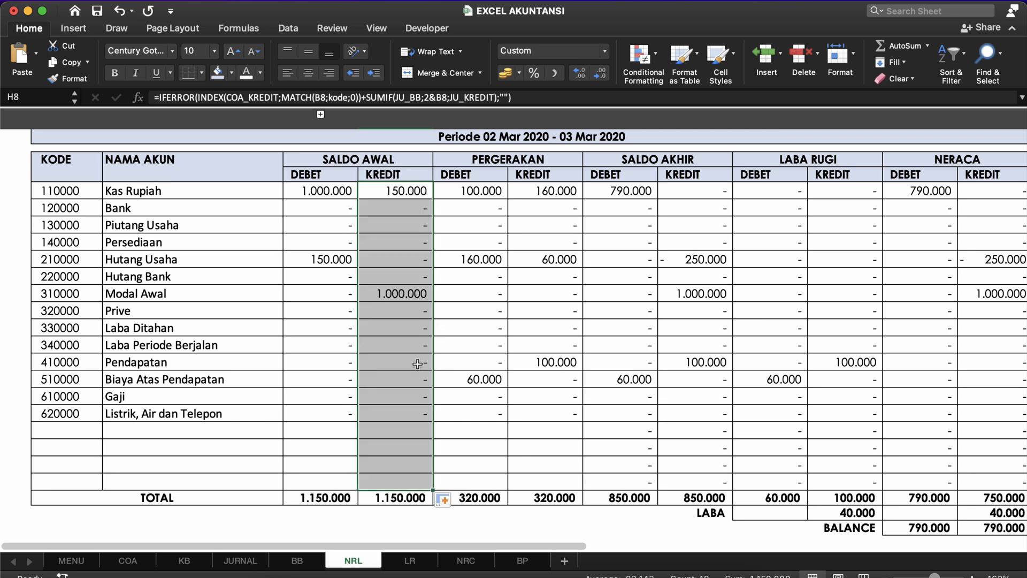
pyautogui.click(404, 191)
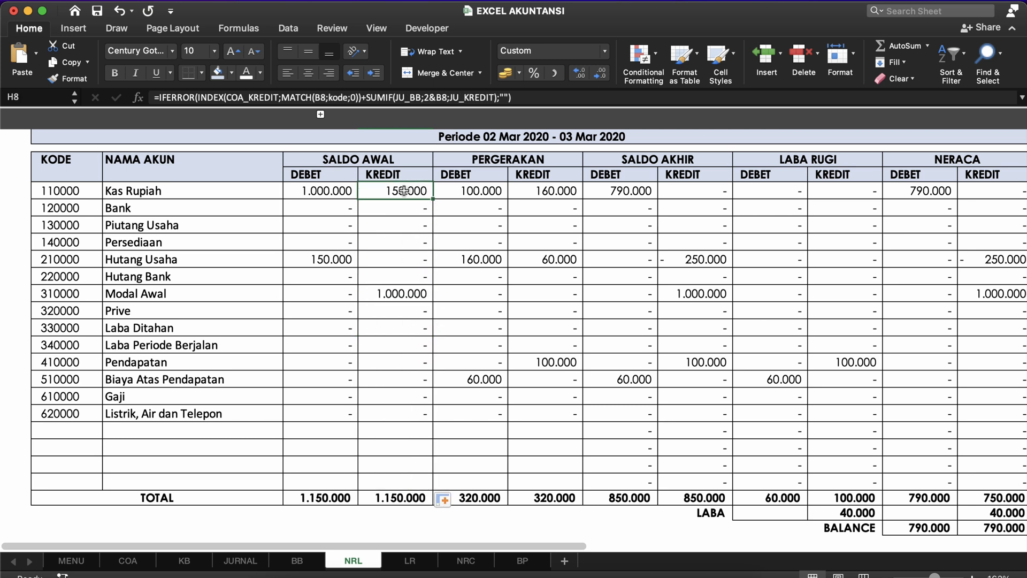
# On the JURNAL sheet, examine the JU-001 debit and credit amounts, their FILTER values and the KB BB column.
pyautogui.click(252, 561)
pyautogui.click(601, 254)
pyautogui.click(679, 256)
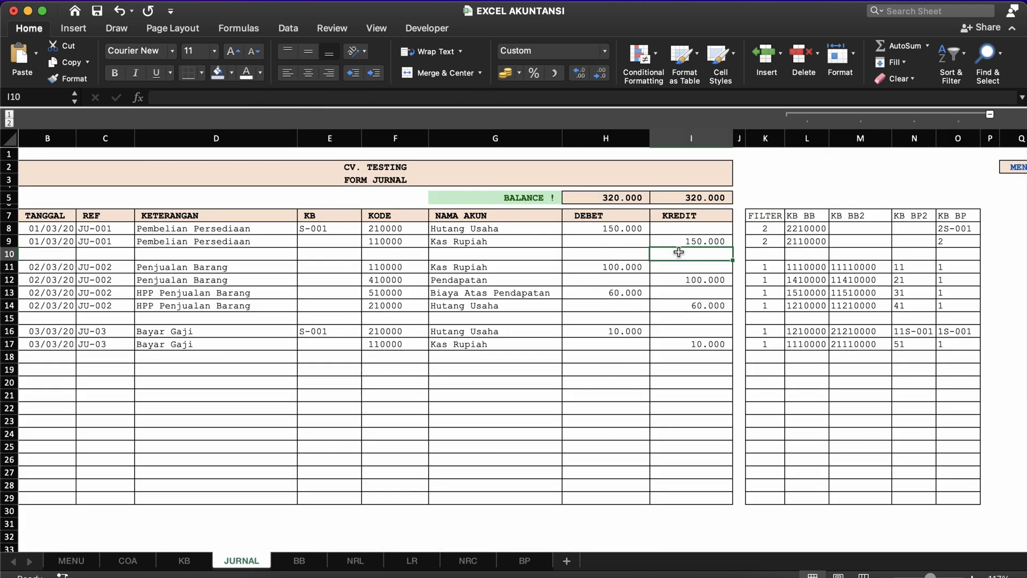
pyautogui.click(693, 237)
pyautogui.click(766, 230)
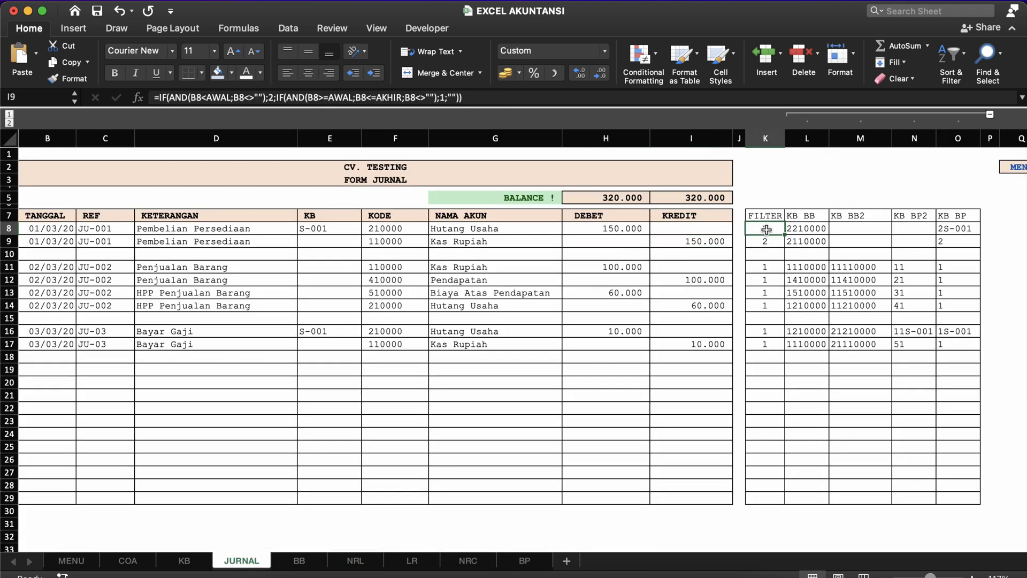
pyautogui.moveTo(767, 229); pyautogui.dragTo(768, 242)
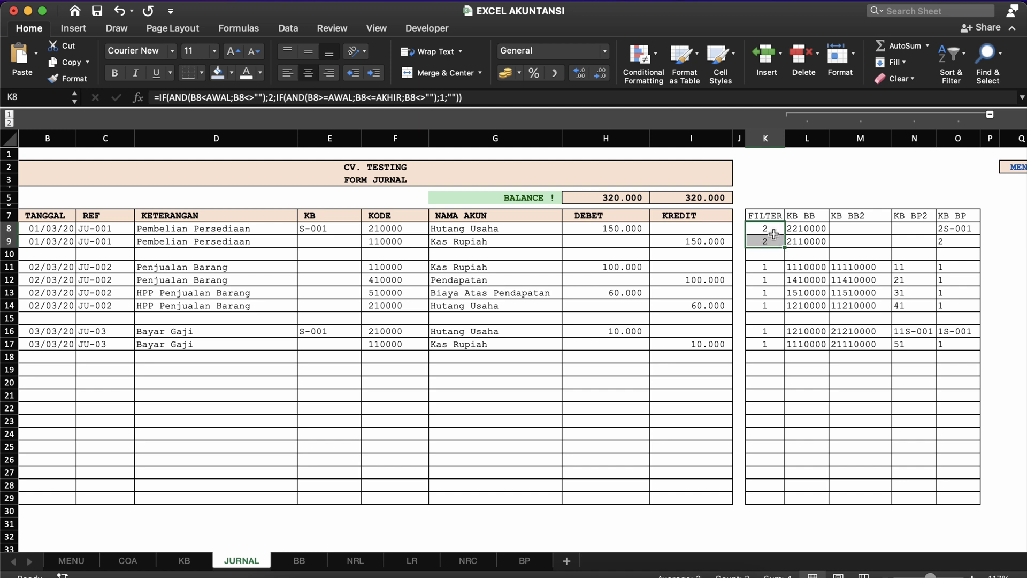
pyautogui.click(690, 243)
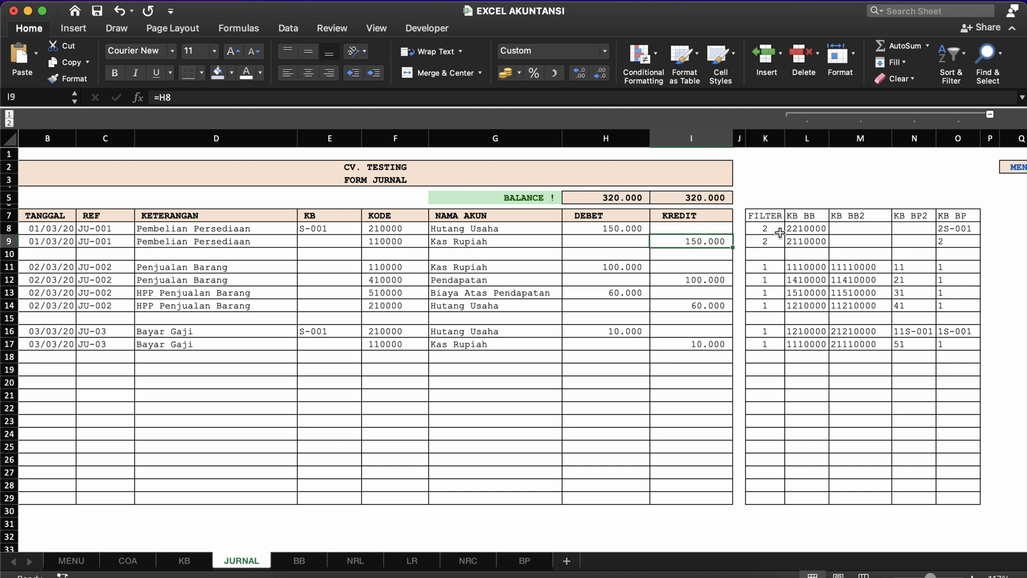
pyautogui.click(811, 133)
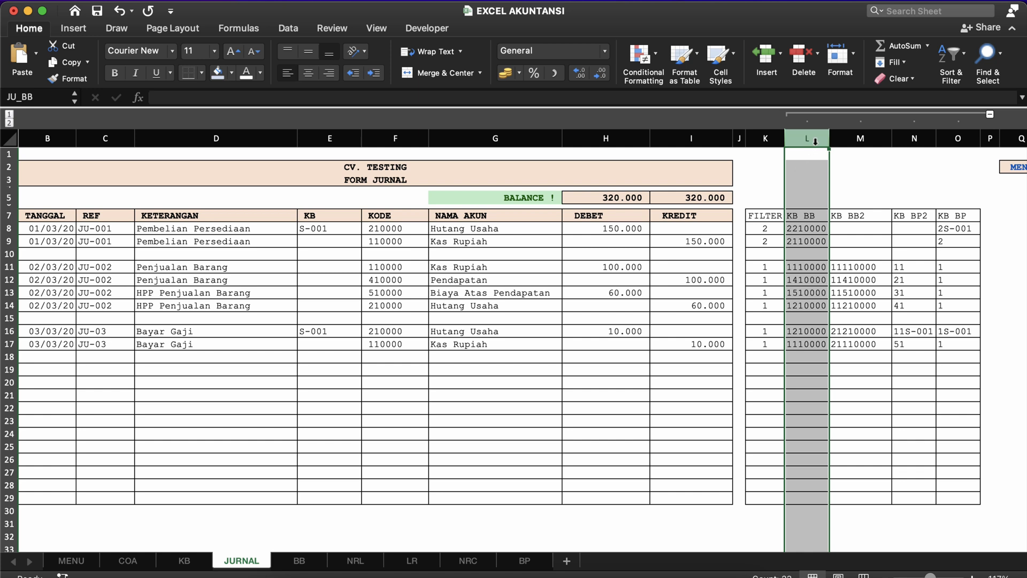
pyautogui.moveTo(815, 142); pyautogui.dragTo(780, 138)
pyautogui.click(740, 221)
pyautogui.click(662, 240)
pyautogui.click(613, 230)
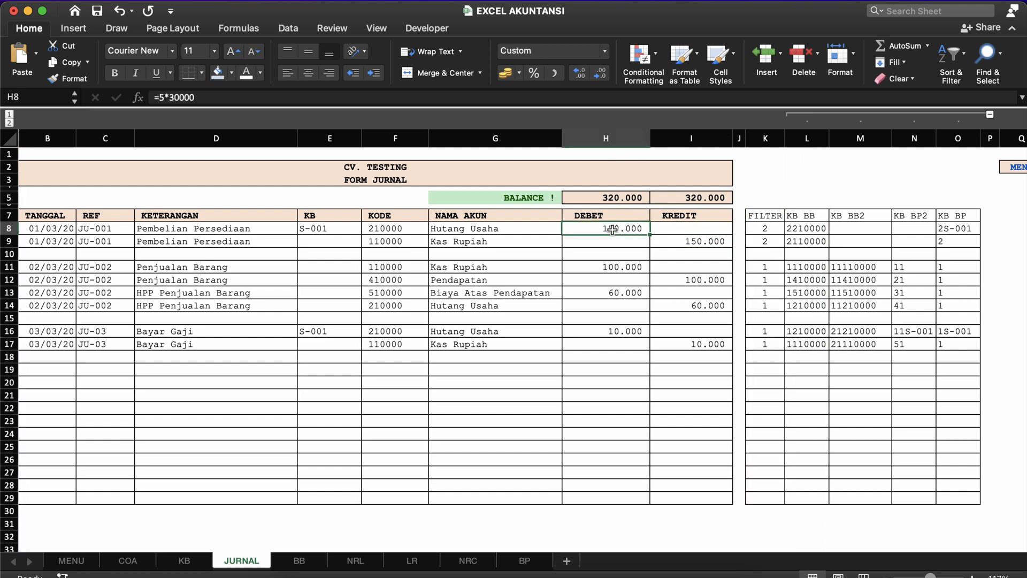
# On the NRL sheet, review the opening debit formula in G8 and the PERGERAKAN debit formula in I8.
pyautogui.click(349, 559)
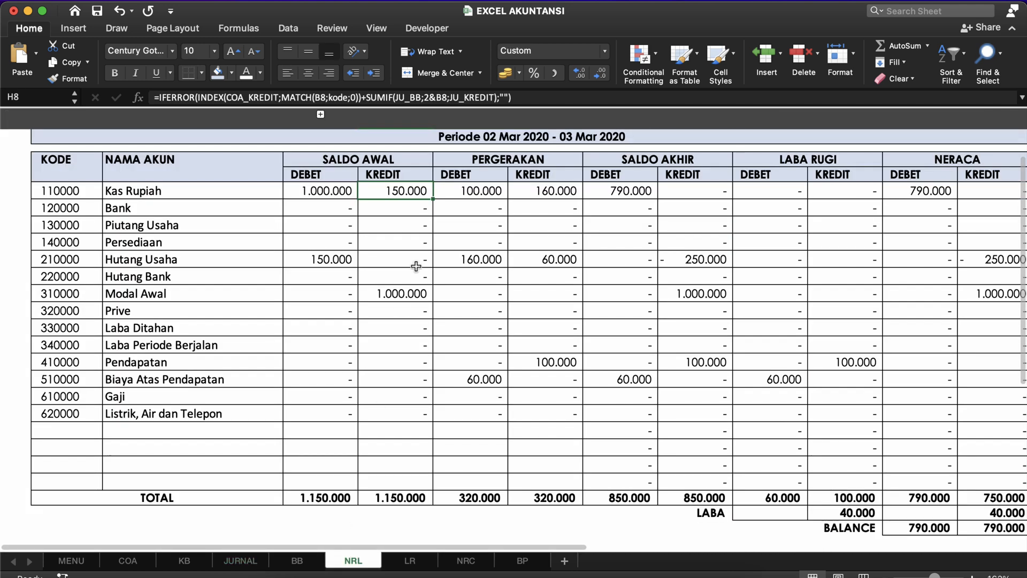
pyautogui.click(326, 193)
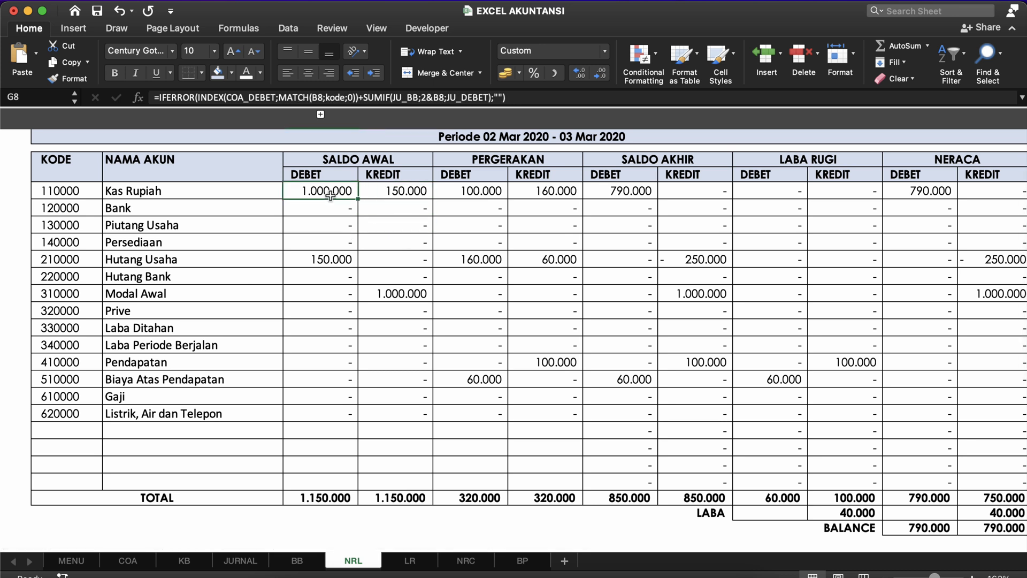
pyautogui.click(473, 206)
pyautogui.click(471, 189)
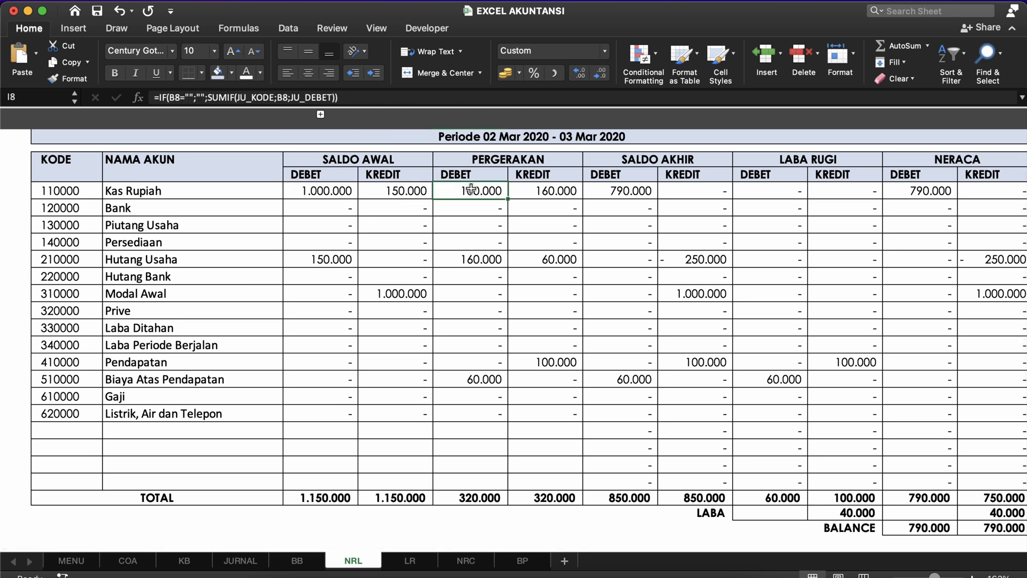
pyautogui.doubleClick(460, 193)
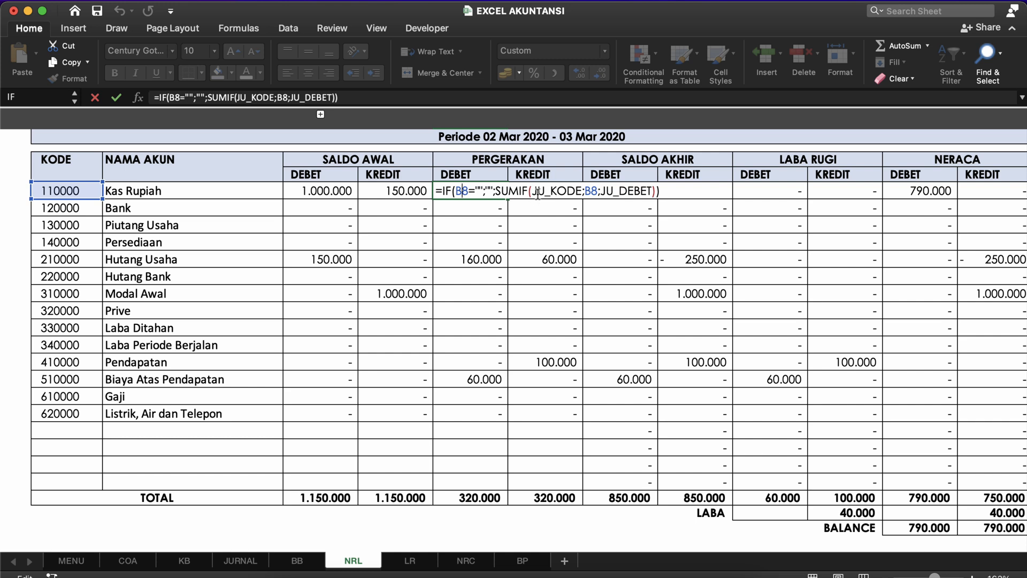
pyautogui.press('Return')
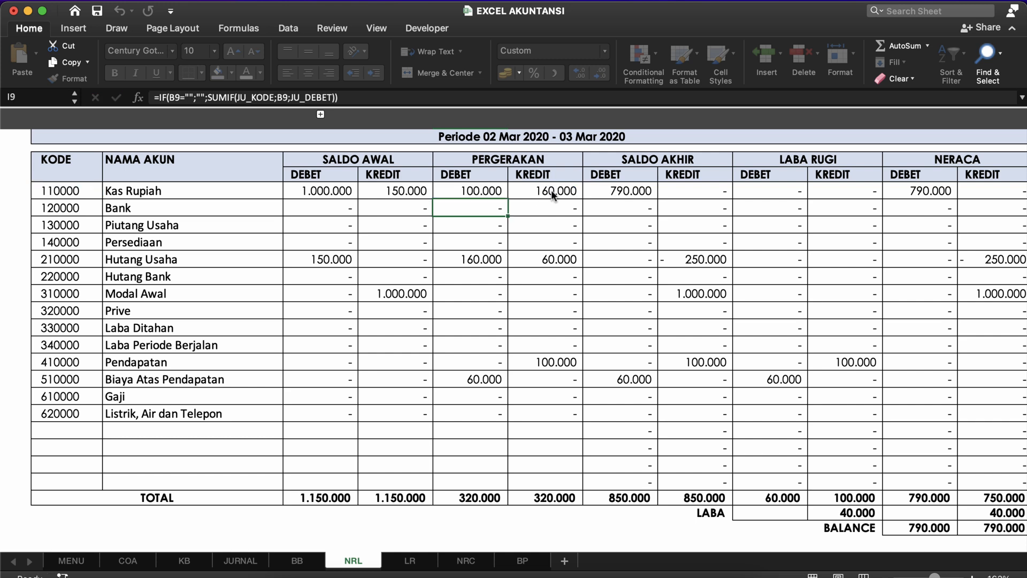
# On the JURNAL sheet, check which column the named range JU_KODE refers to.
pyautogui.click(396, 358)
pyautogui.click(242, 560)
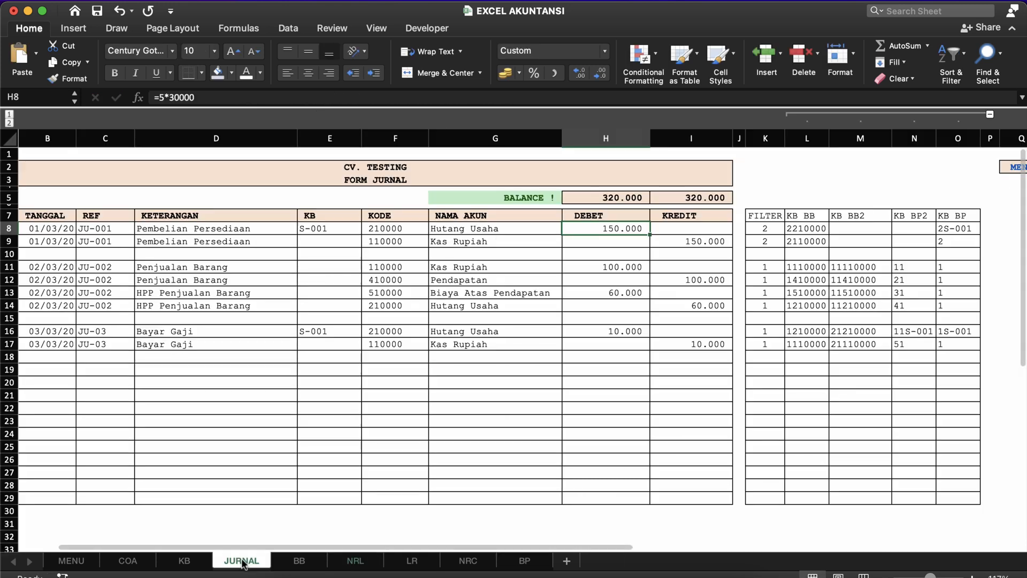
pyautogui.click(74, 98)
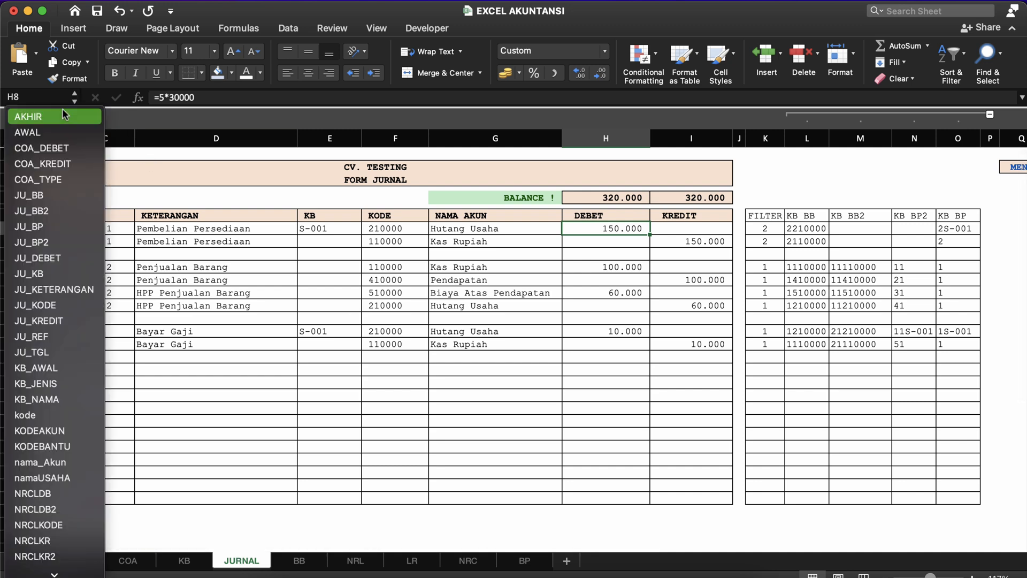
pyautogui.click(45, 301)
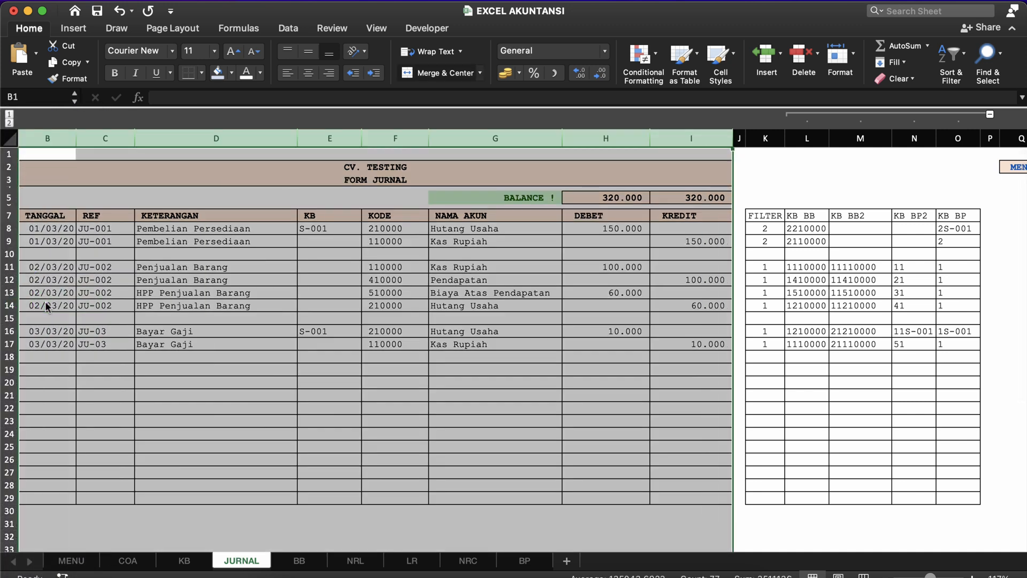
pyautogui.click(411, 252)
pyautogui.hscroll(-1, 208, 235)
pyautogui.scroll(-1, 209, 236)
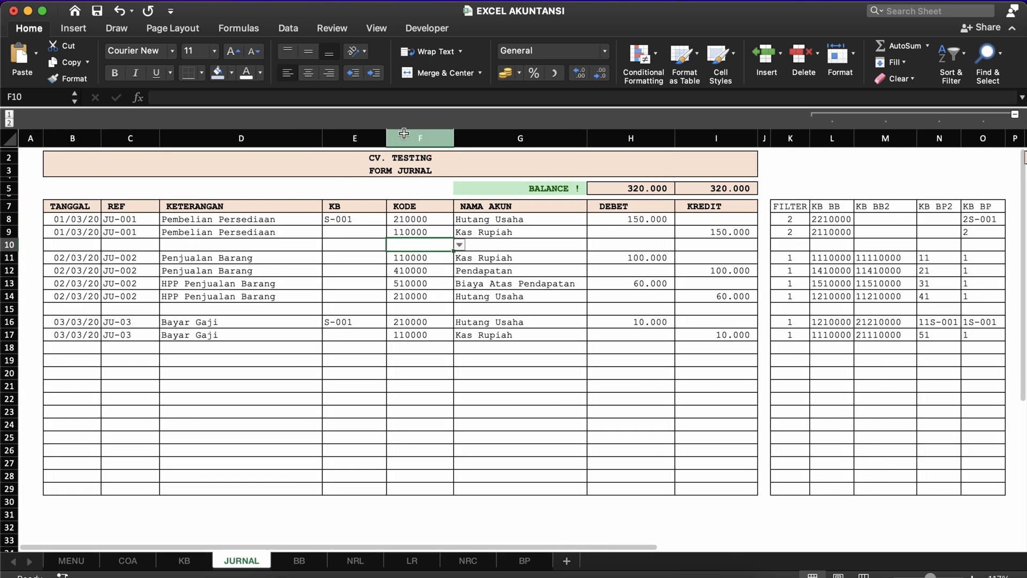
pyautogui.click(404, 133)
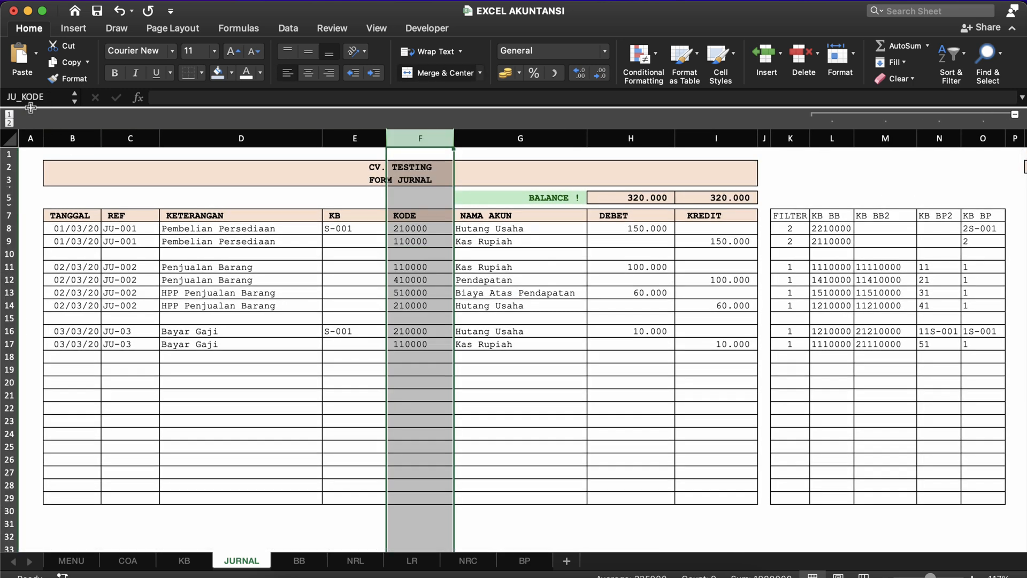
# Examine the account codes in the KODE column of the JURNAL sheet.
pyautogui.click(433, 296)
pyautogui.click(419, 230)
pyautogui.click(420, 138)
# On the NRL sheet, replace JU_KODE with JU_BB as the SUMIF range in the I8 PERGERAKAN debit formula.
pyautogui.click(357, 563)
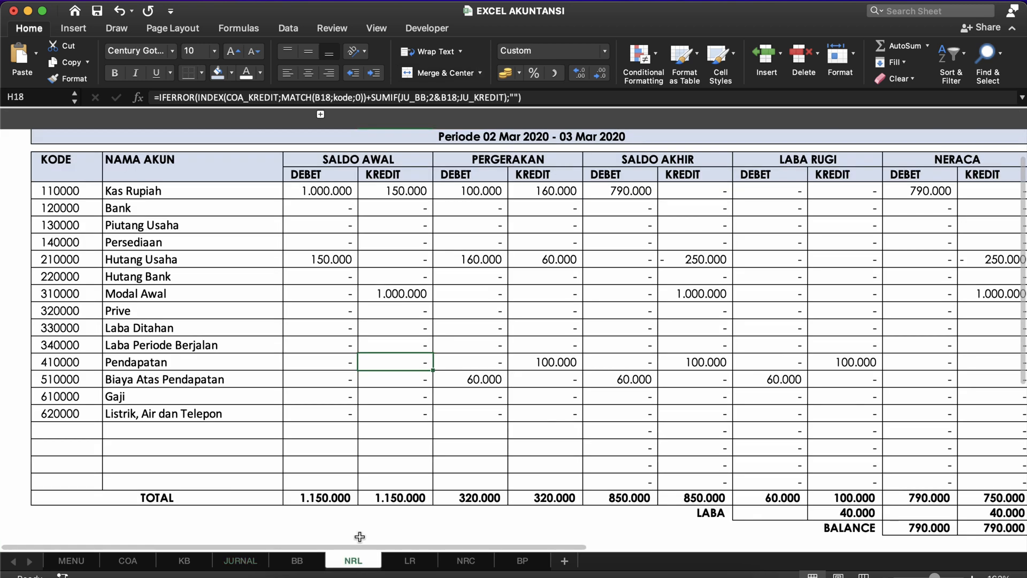
pyautogui.click(476, 192)
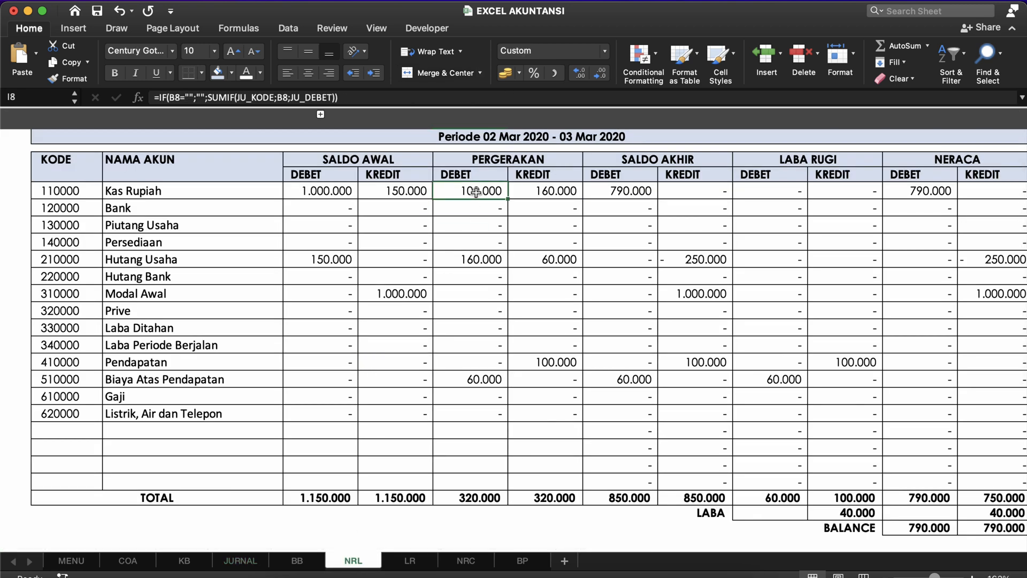
pyautogui.doubleClick(476, 191)
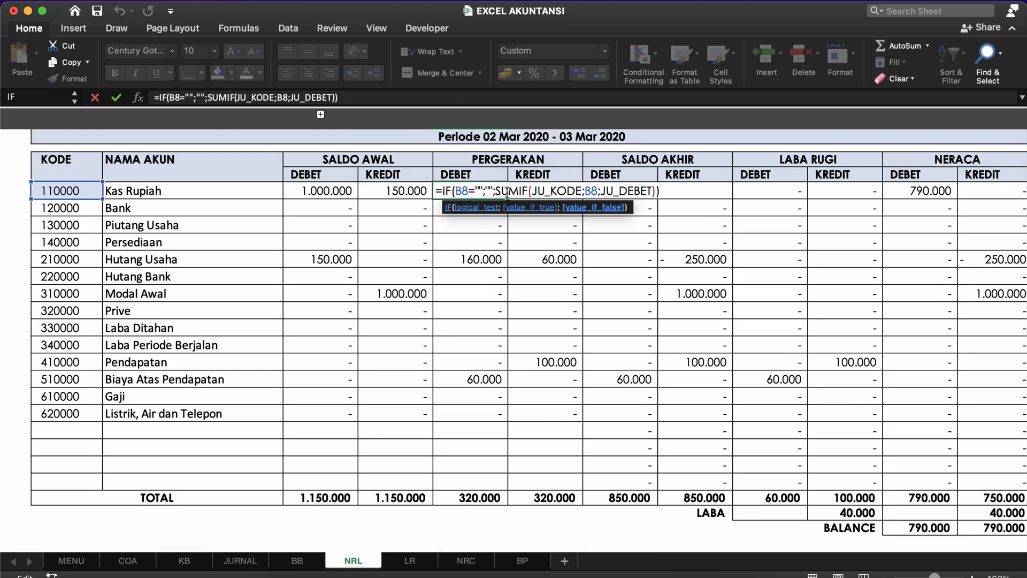
pyautogui.click(534, 191)
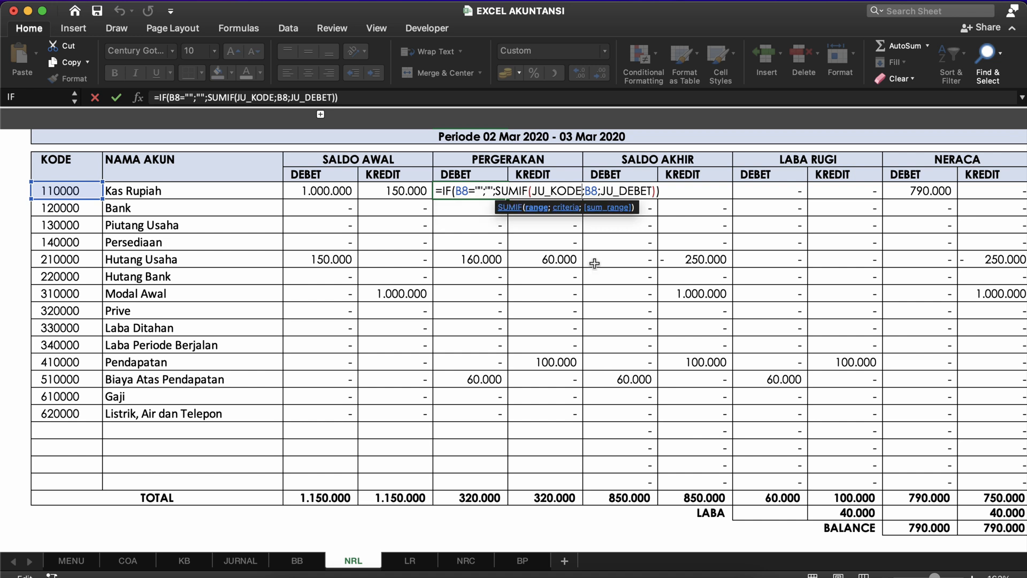
pyautogui.press('BackSpace')
pyautogui.press('BackSpace')
pyautogui.press('BackSpace')
pyautogui.press('BackSpace')
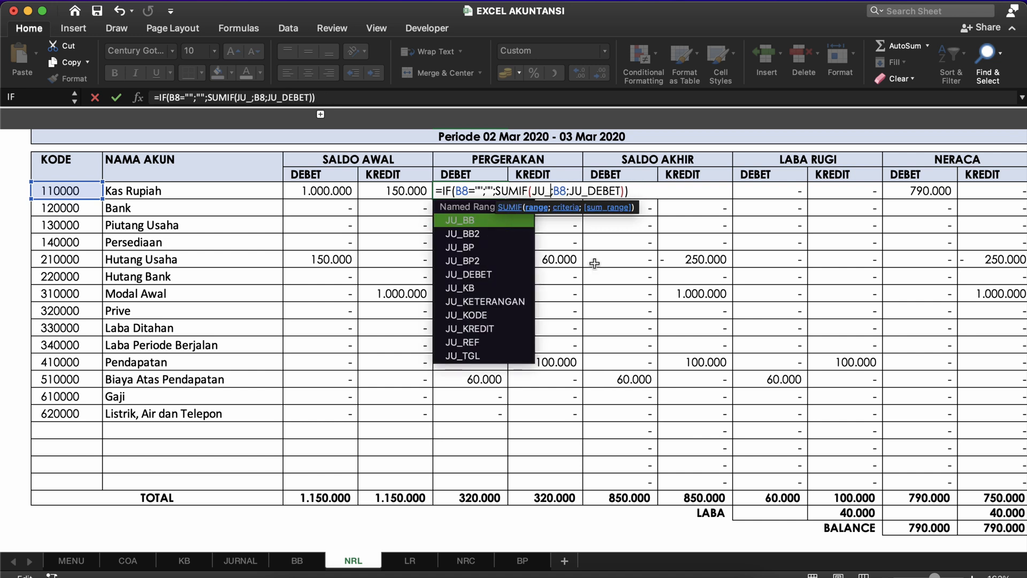
pyautogui.write('bb')
pyautogui.press('Tab')
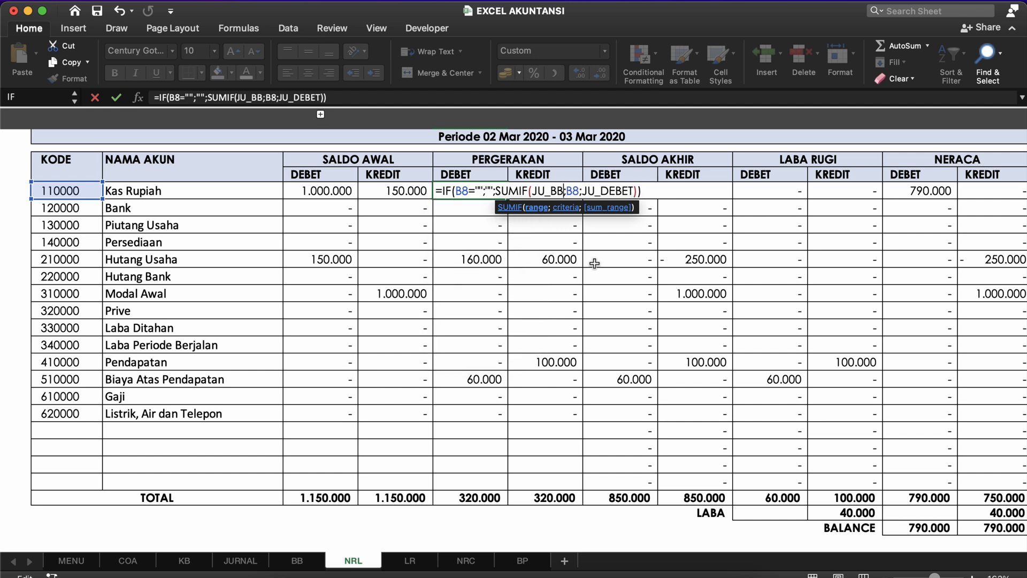
# Change the SUMIF criteria in the I8 formula to 1&B8 and commit the formula.
pyautogui.click(568, 191)
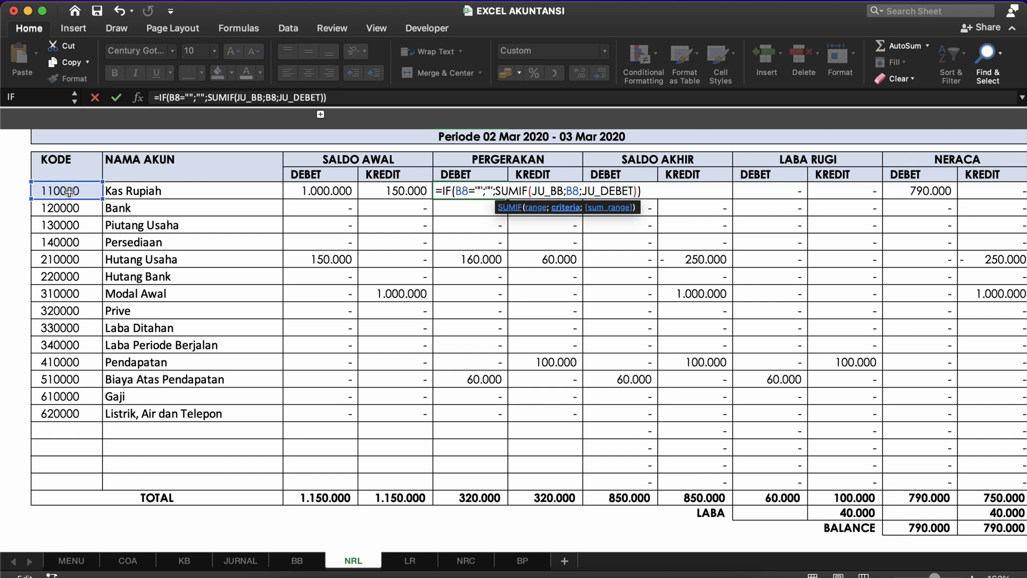
pyautogui.write('1')
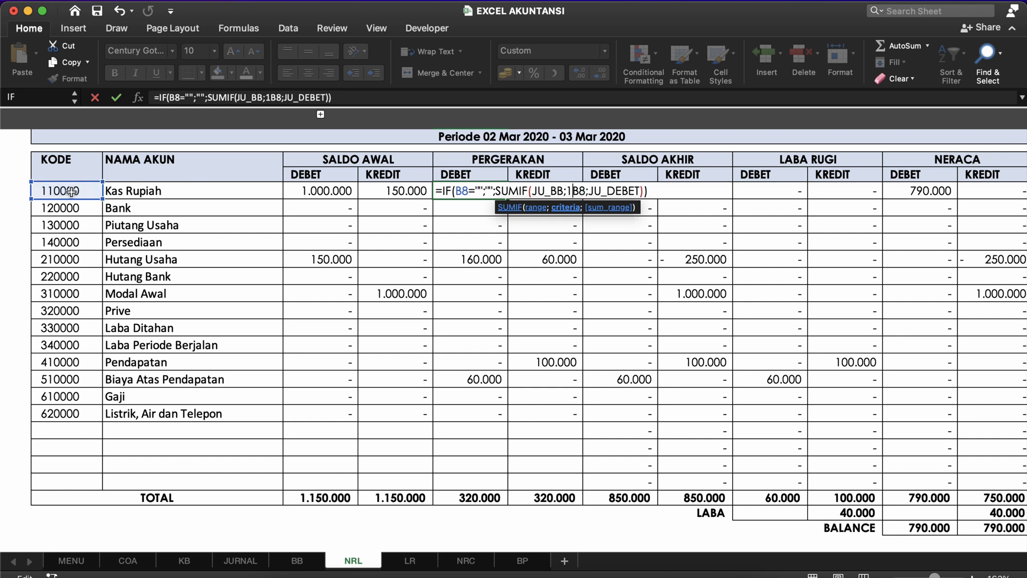
pyautogui.write('&')
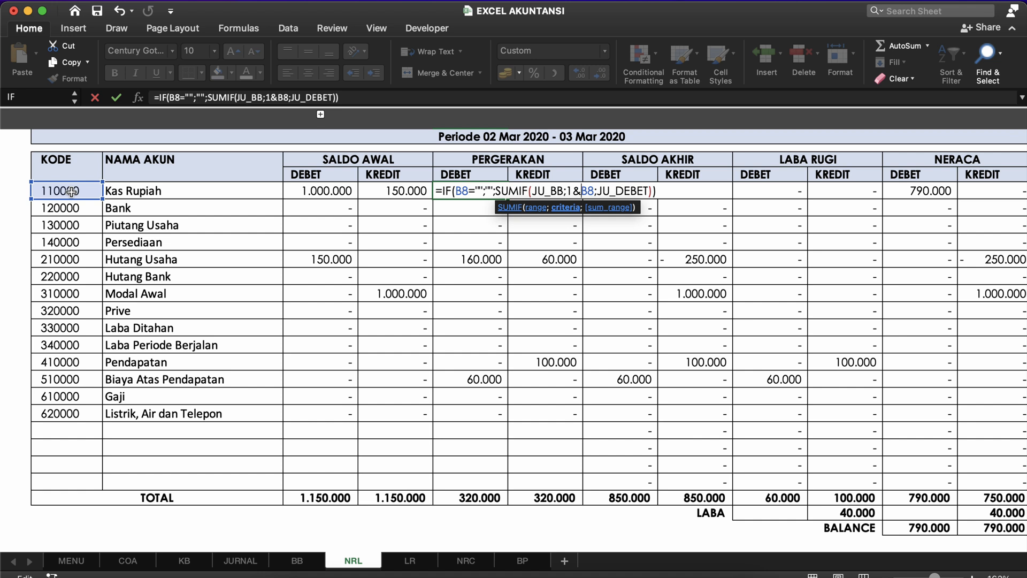
pyautogui.press('Return')
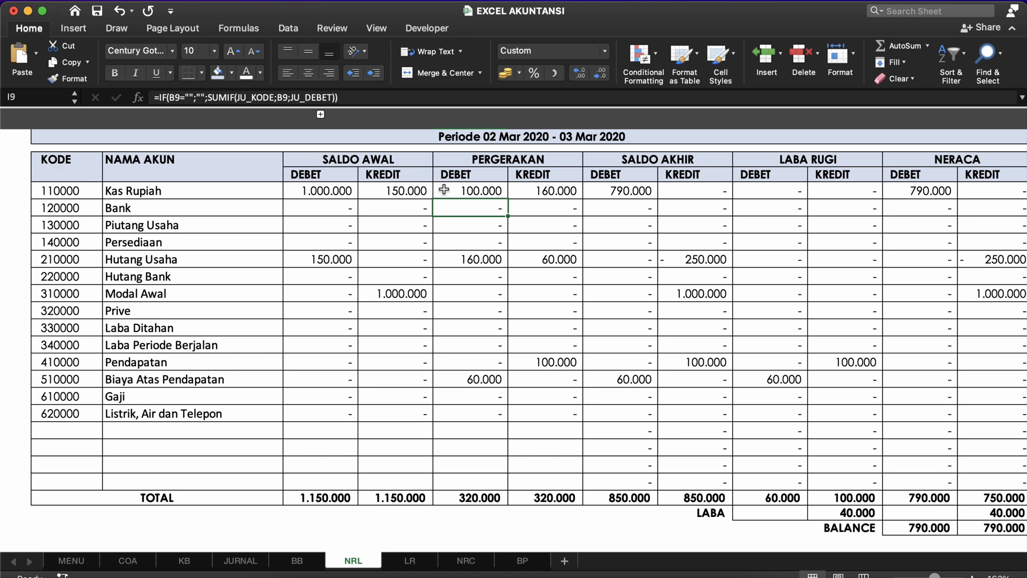
# Try to autofill the I8 formula down the PERGERAKAN debit column, and undo the fill.
pyautogui.click(470, 190)
pyautogui.doubleClick(507, 204)
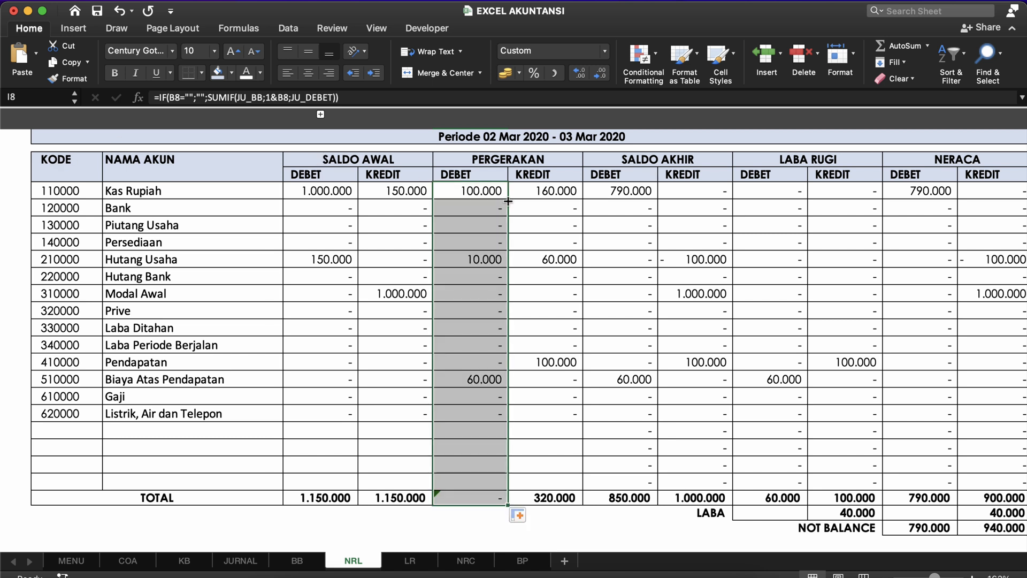
pyautogui.hotkey('ctrl', 'z')
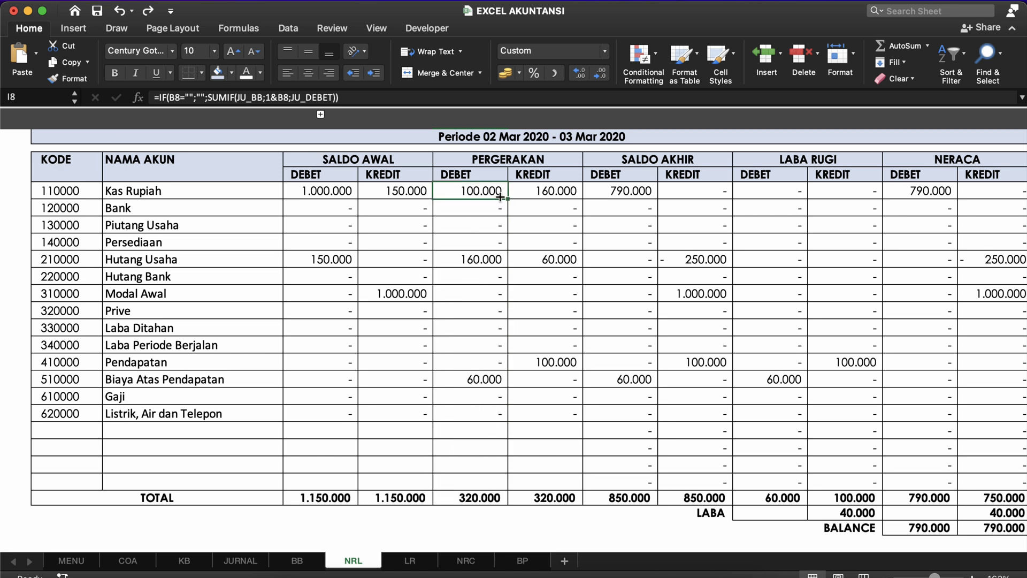
# Copy the I8 formula into I9:I25, leaving out the TOTAL row.
pyautogui.hotkey('ctrl', 'c')
pyautogui.press('Down')
pyautogui.press('super+shift+Down')
pyautogui.hotkey('shift', 'Up')
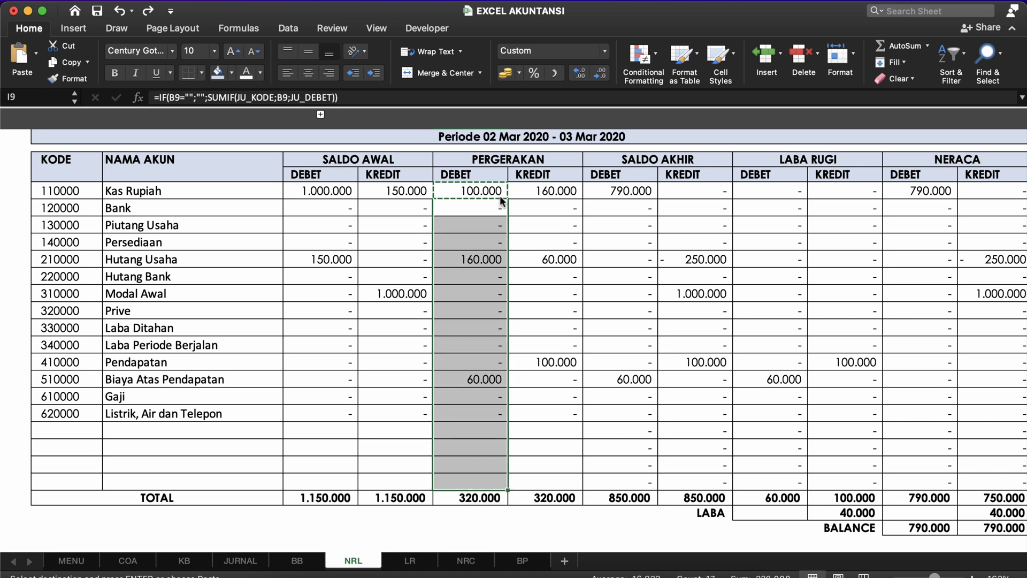
pyautogui.press('Return')
# Replace JU_KODE with JU_BB as the SUMIF range in the J8 PERGERAKAN credit formula.
pyautogui.click(517, 242)
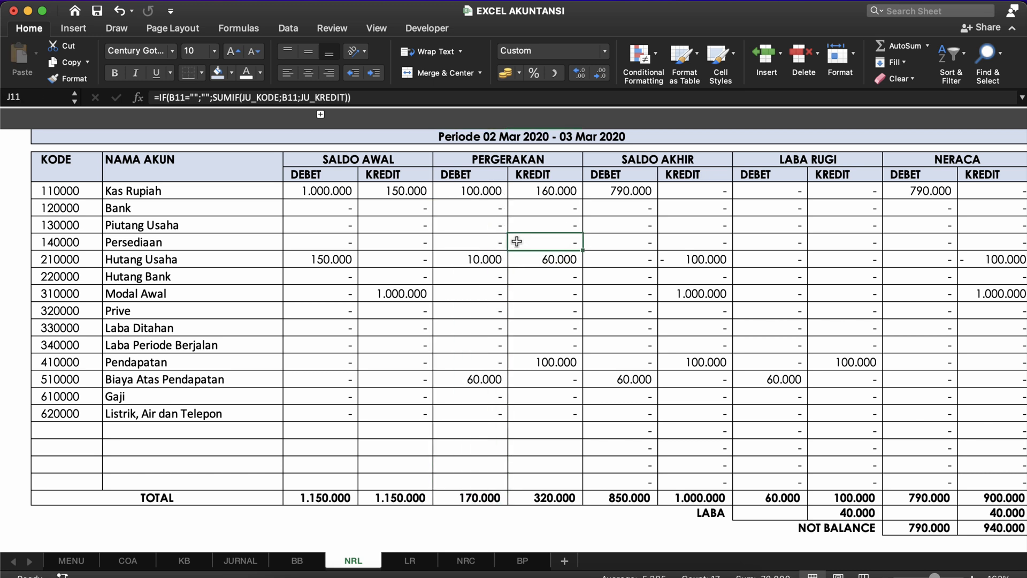
pyautogui.click(535, 190)
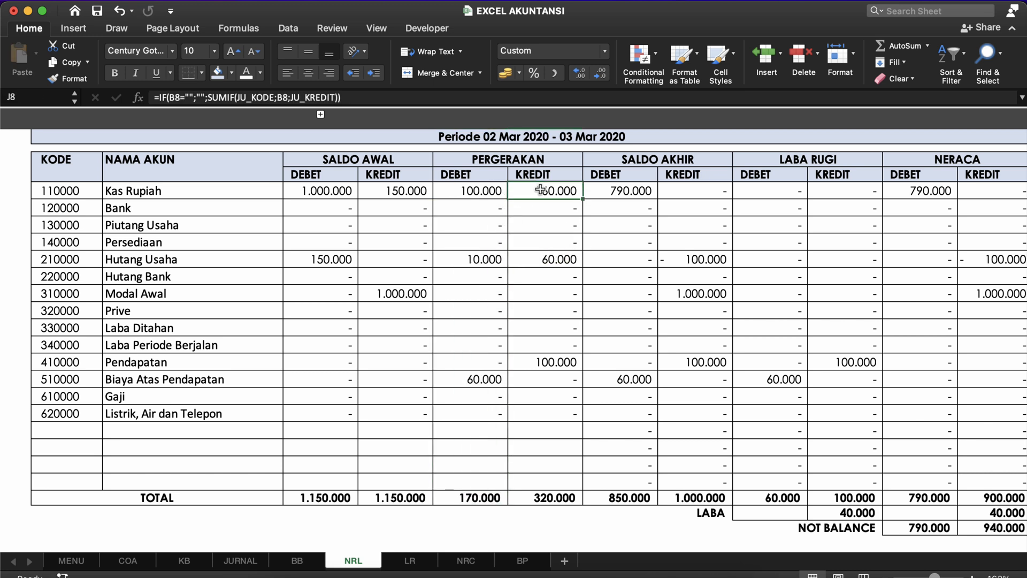
pyautogui.doubleClick(537, 191)
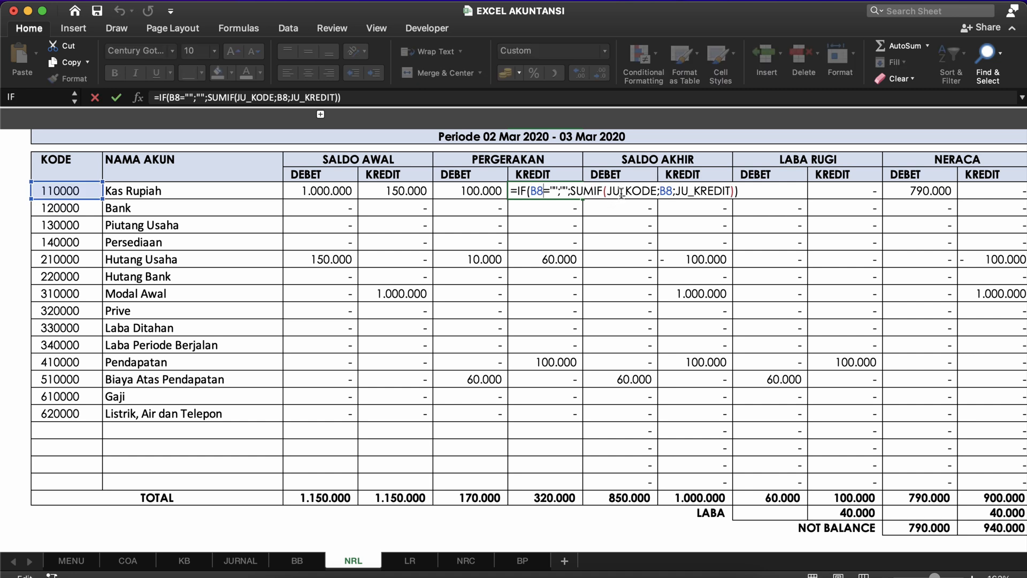
pyautogui.click(656, 191)
pyautogui.press('BackSpace')
pyautogui.press('BackSpace')
pyautogui.press('BackSpace')
pyautogui.press('BackSpace')
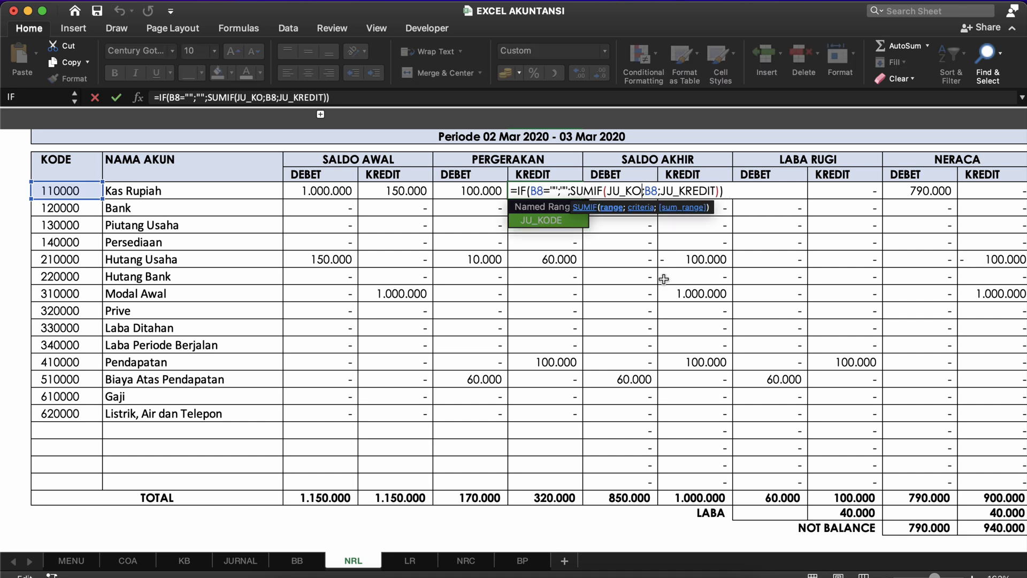
pyautogui.write('dbv')
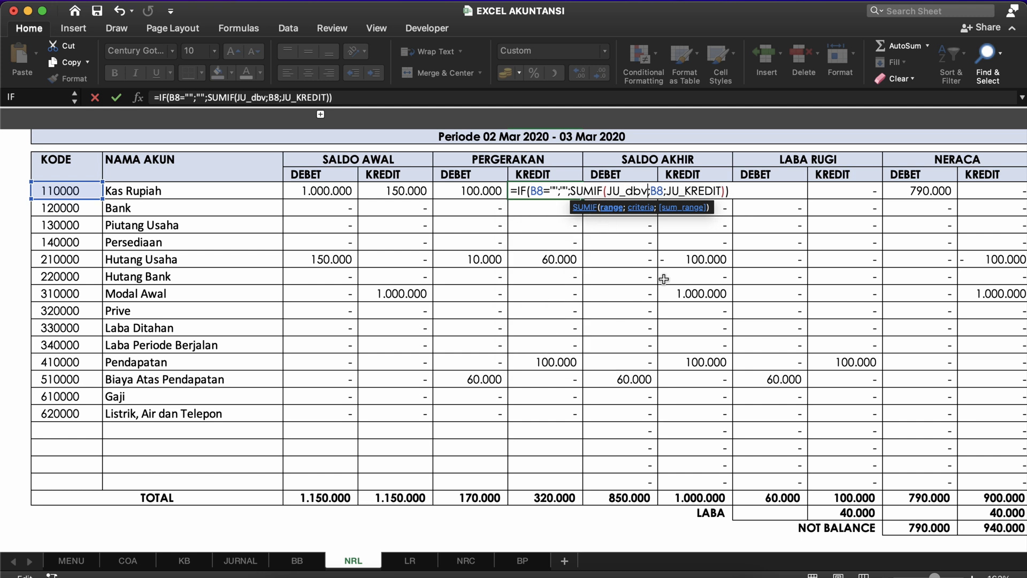
pyautogui.press('BackSpace')
pyautogui.press('BackSpace')
pyautogui.write('bb')
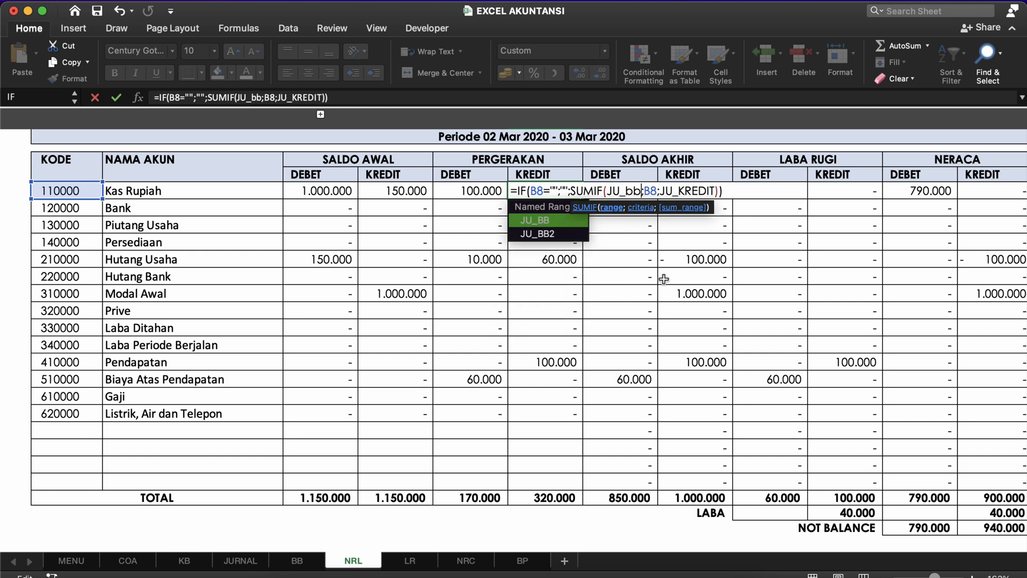
pyautogui.press('Tab')
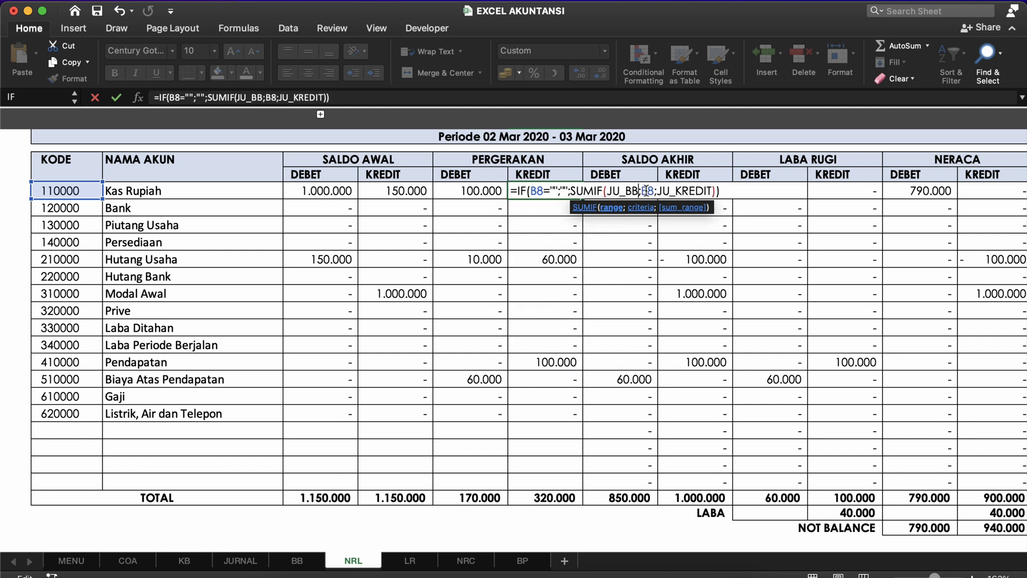
# Change the SUMIF criteria in the J8 formula to 1&B8 and commit the formula.
pyautogui.click(641, 191)
pyautogui.write('1')
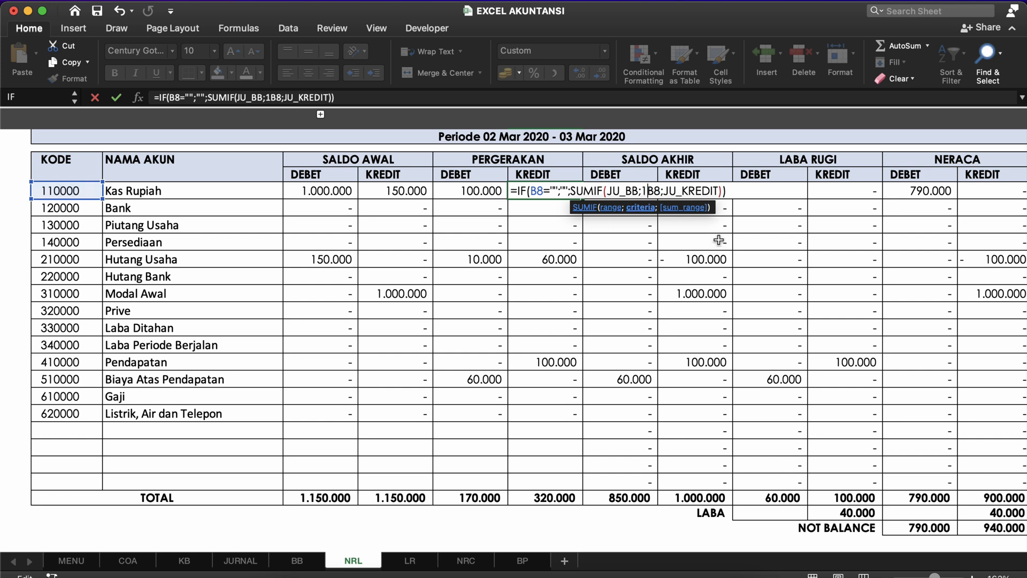
pyautogui.write('&')
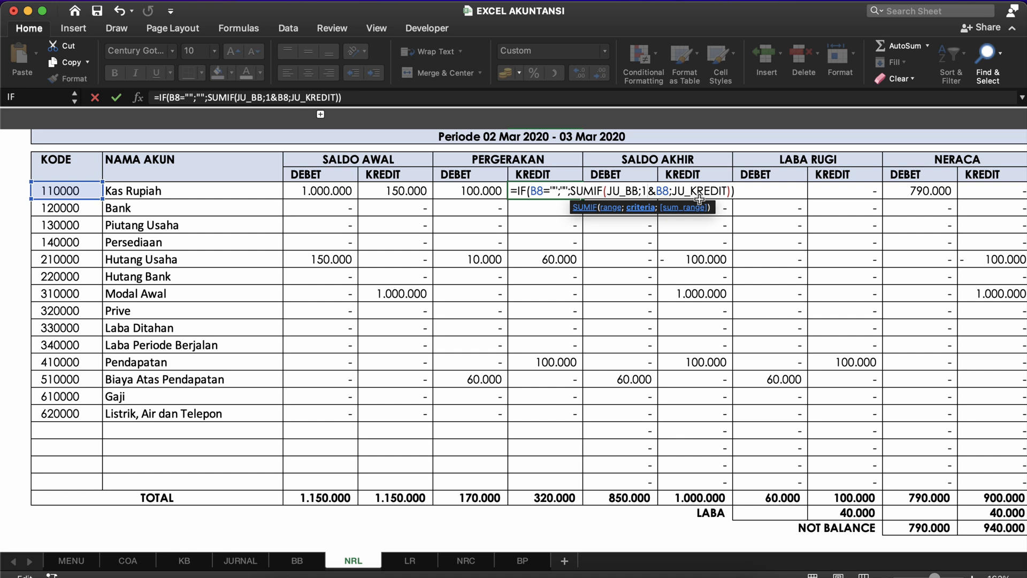
pyautogui.press('Return')
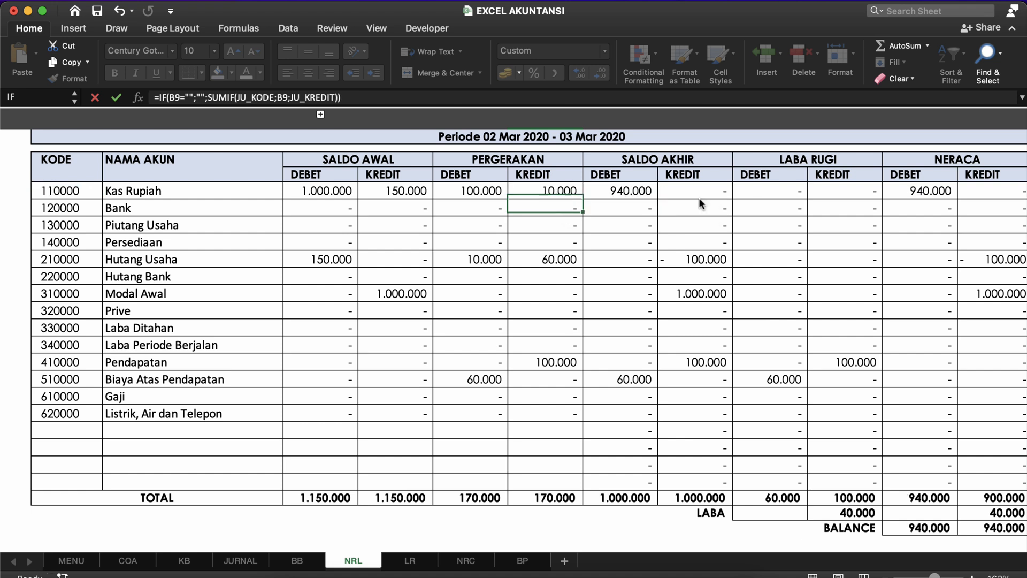
# Copy the J8 formula into J9:J25, leaving out the TOTAL row.
pyautogui.press('super+c')
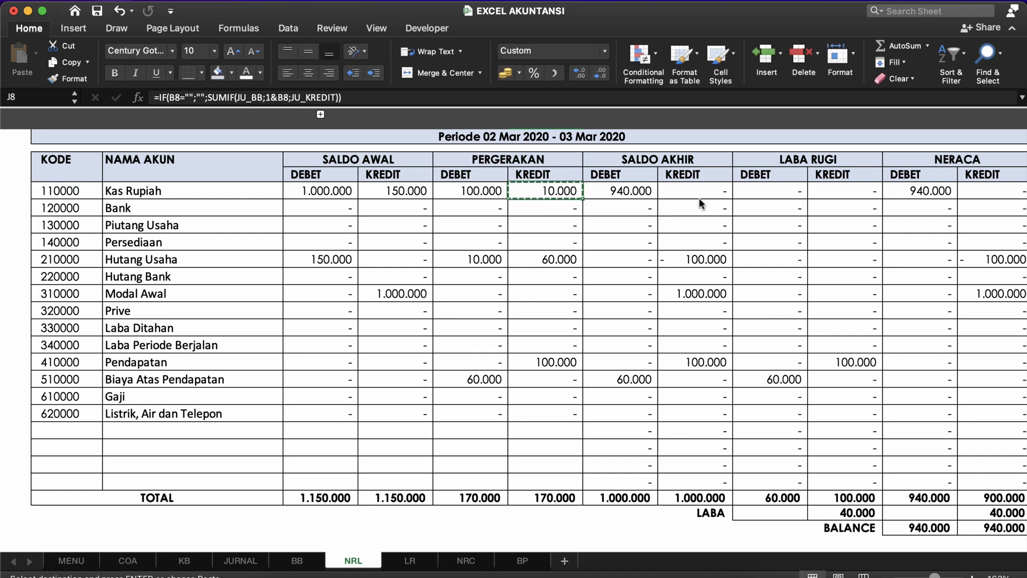
pyautogui.press('Down')
pyautogui.press('shift+super+Down')
pyautogui.hotkey('shift', 'Up')
pyautogui.press('Return')
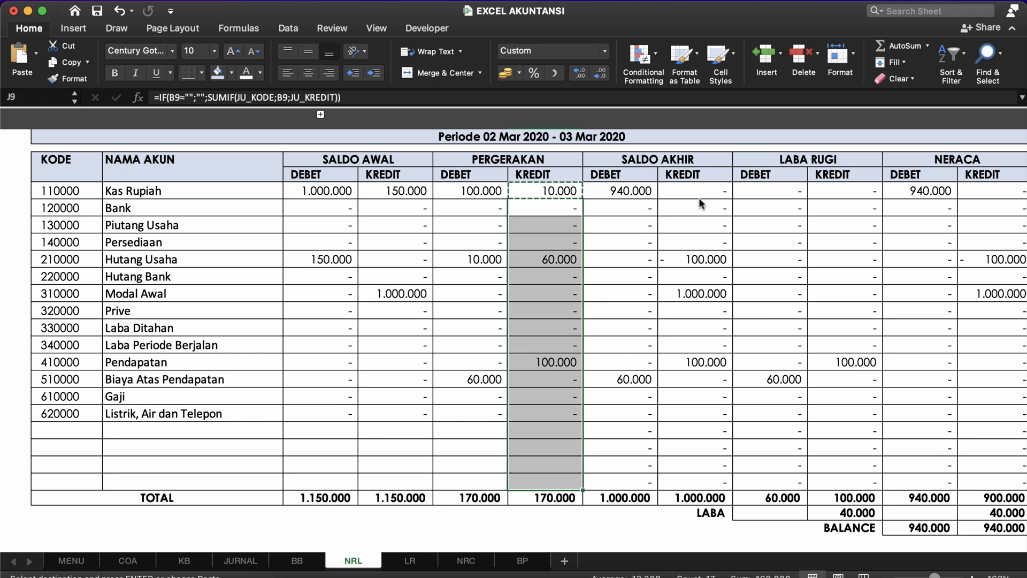
pyautogui.click(561, 277)
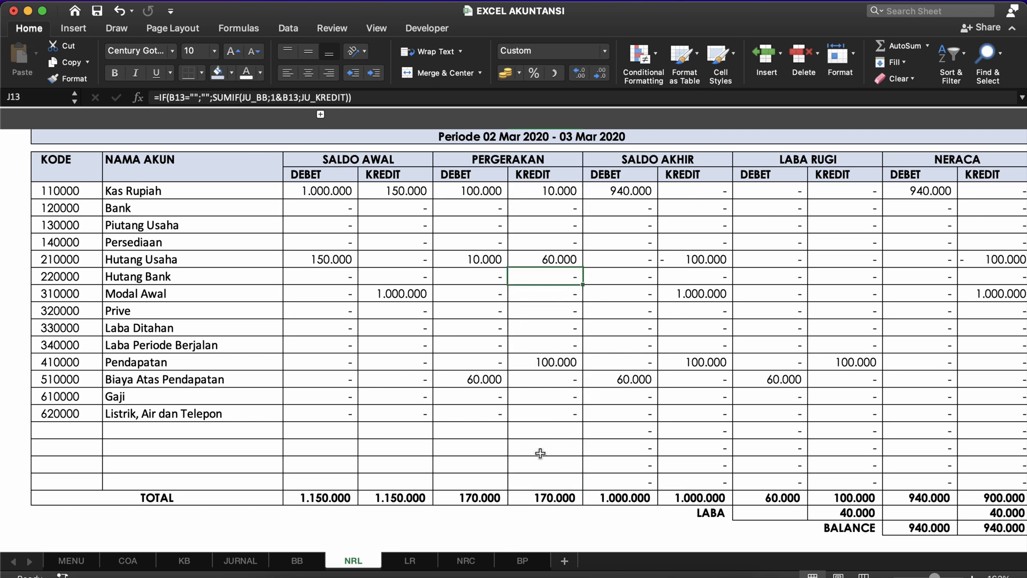
# Compare the PERGERAKAN totals in I26:J26 and review the SALDO AKHIR debit formula in K8.
pyautogui.click(475, 497)
pyautogui.hotkey('shift', 'Right')
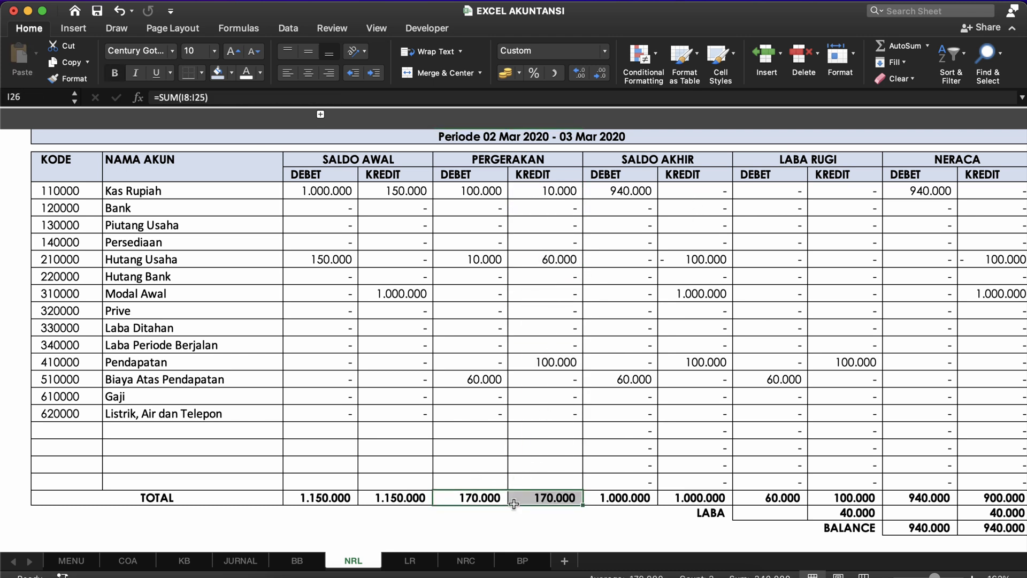
pyautogui.click(635, 381)
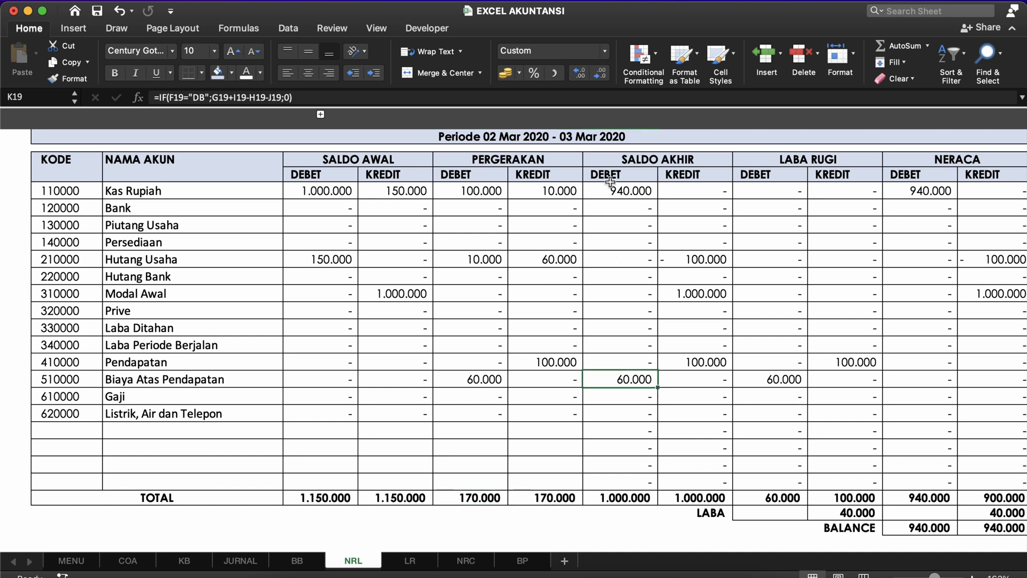
pyautogui.click(624, 191)
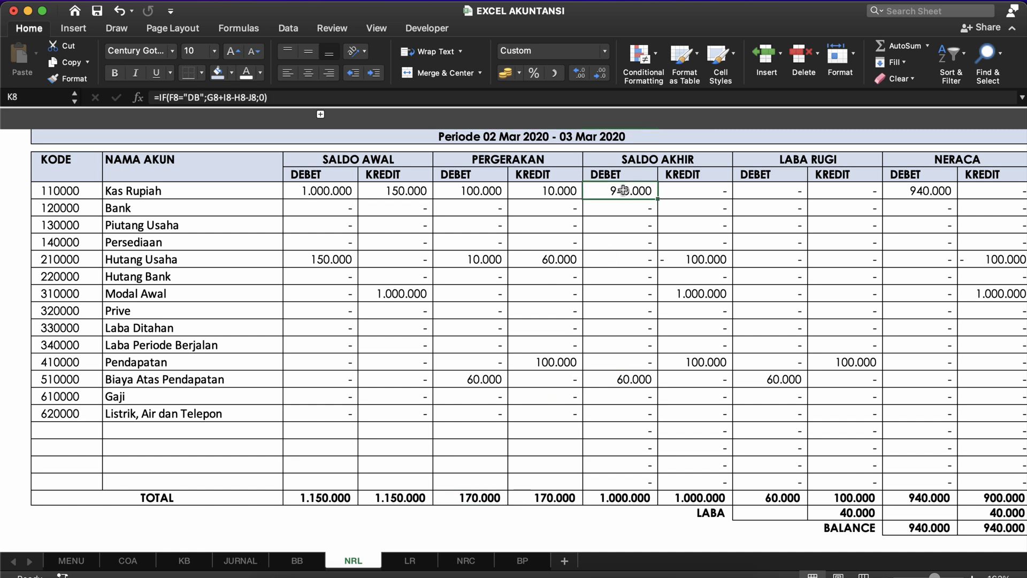
pyautogui.doubleClick(624, 191)
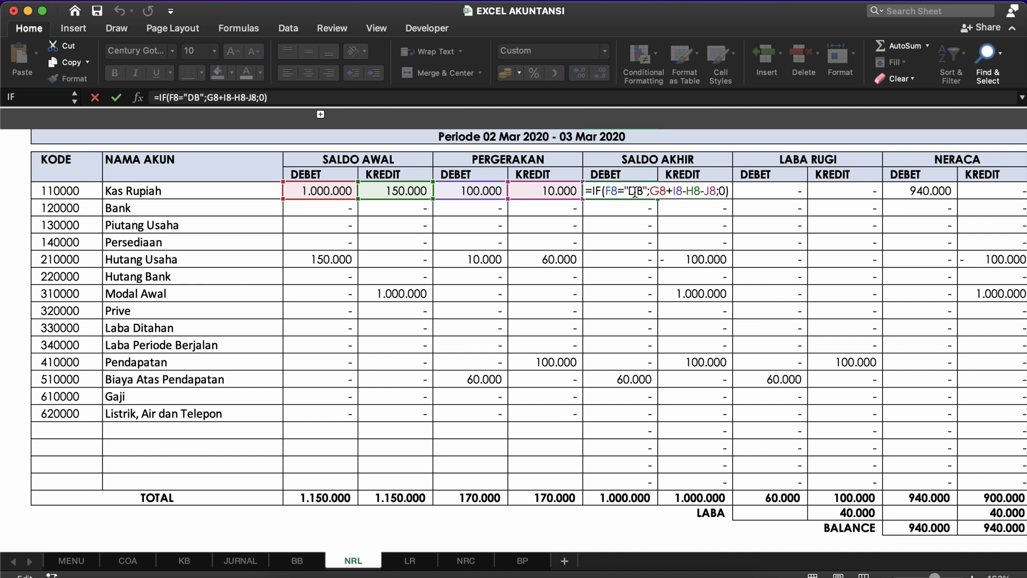
pyautogui.click(650, 191)
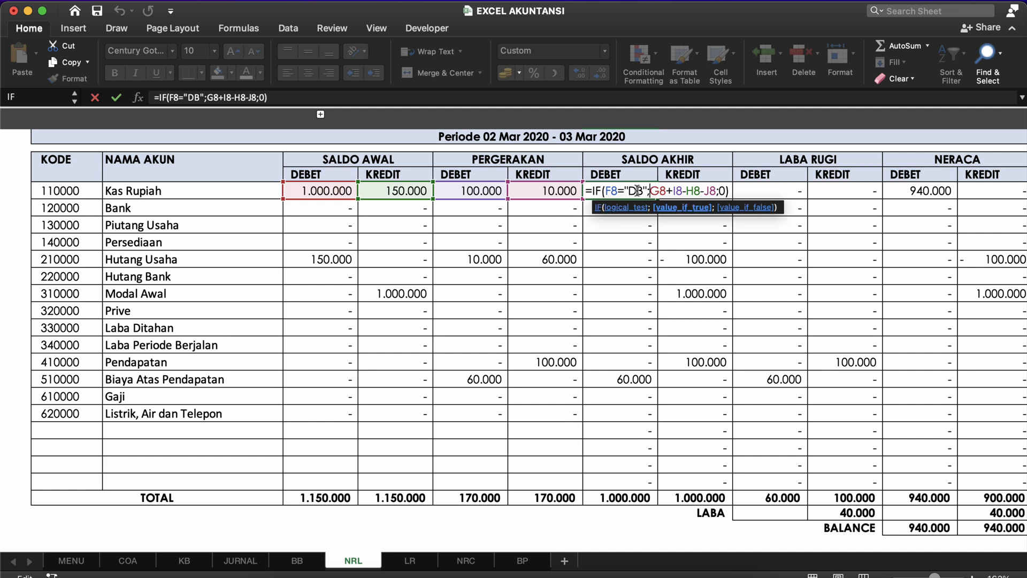
pyautogui.click(637, 191)
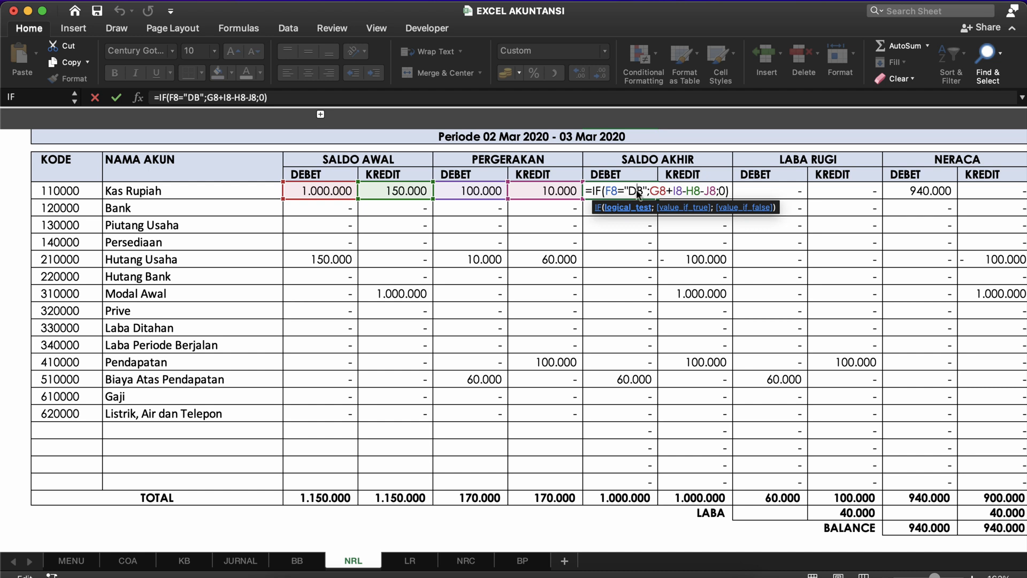
pyautogui.press('Return')
# Review the SALDO AWAL, PERGERAKAN and SALDO AKHIR columns, and look over the totals and the balance check.
pyautogui.click(390, 158)
pyautogui.hotkey('shift', 'Down')
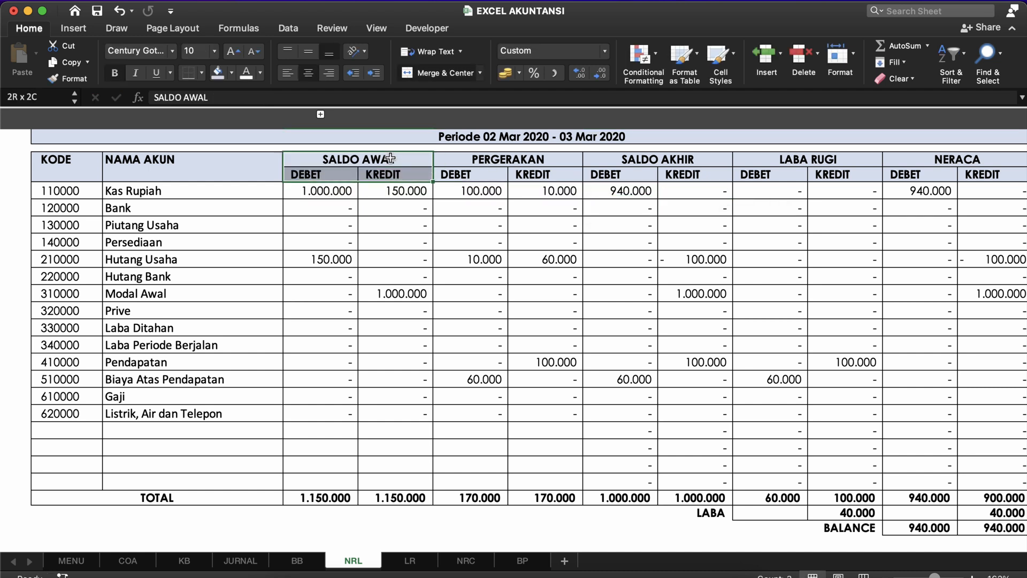
pyautogui.press('Right')
pyautogui.hotkey('shift', 'Down')
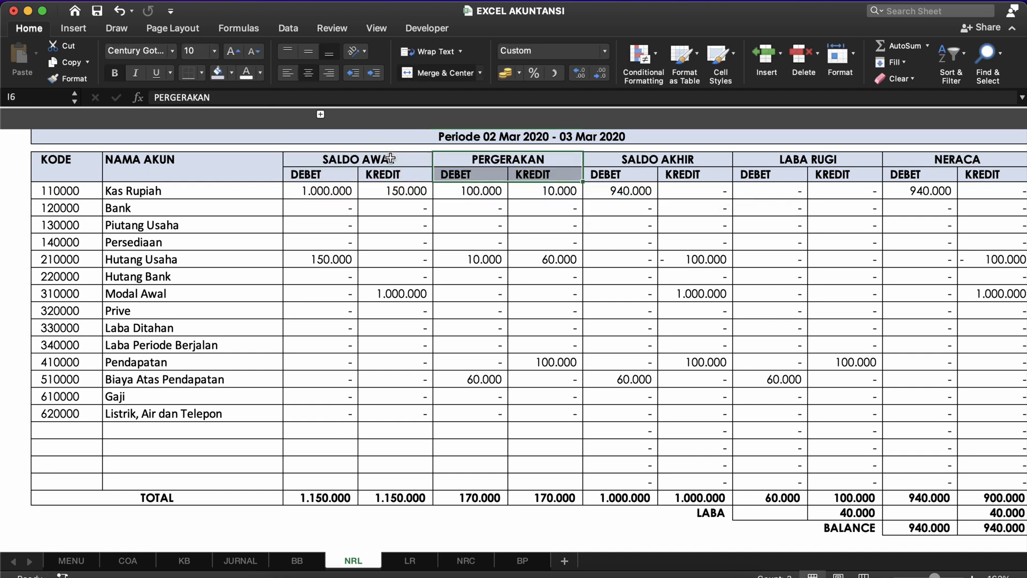
pyautogui.click(454, 192)
pyautogui.click(628, 246)
pyautogui.click(668, 447)
pyautogui.hscroll(3, 668, 447)
pyautogui.scroll(-2, 669, 447)
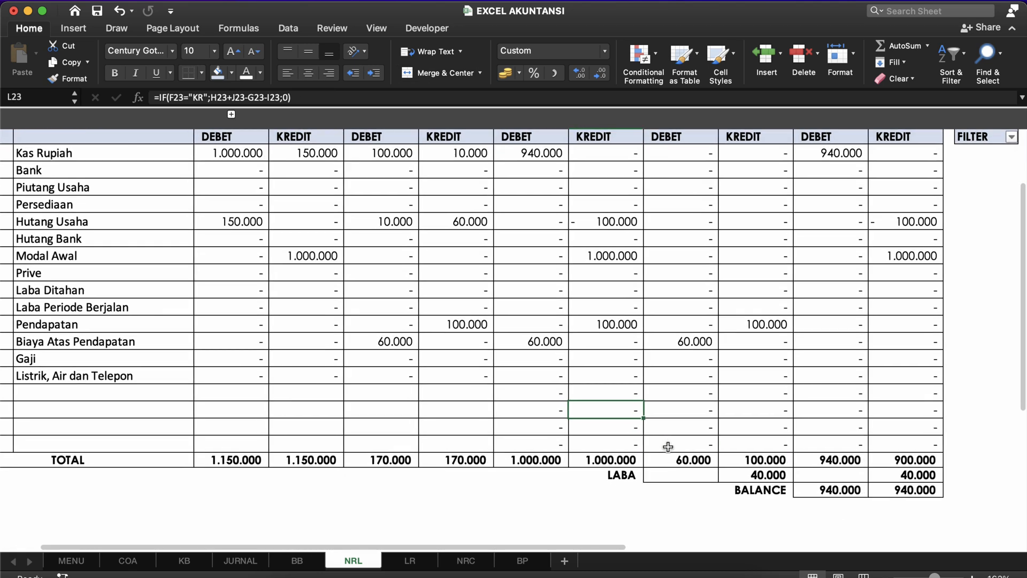
# Check the LABA RUGI column, the NERACA balance cells O28:P28 and the SALDO AKHIR formulas on the NRL sheet.
pyautogui.hscroll(1, 668, 447)
pyautogui.scroll(4, 676, 393)
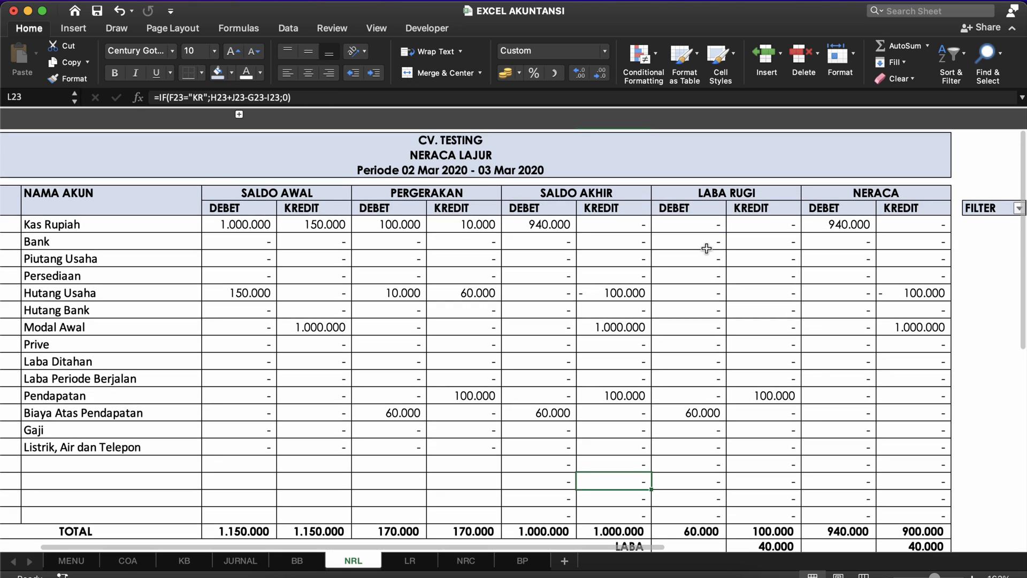
pyautogui.click(713, 515)
pyautogui.scroll(-5, 713, 517)
pyautogui.hscroll(1, 714, 516)
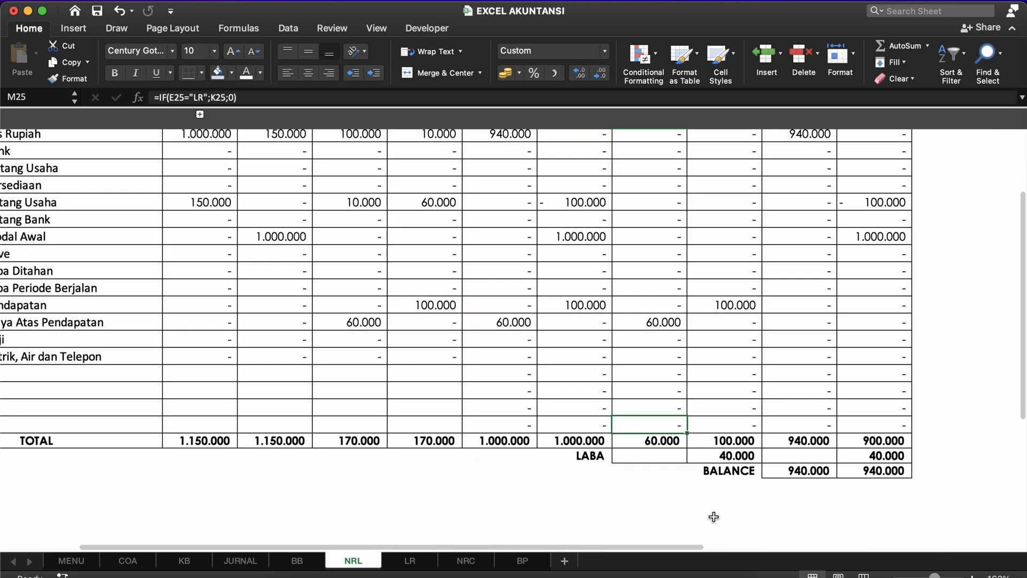
pyautogui.click(813, 473)
pyautogui.press('Right')
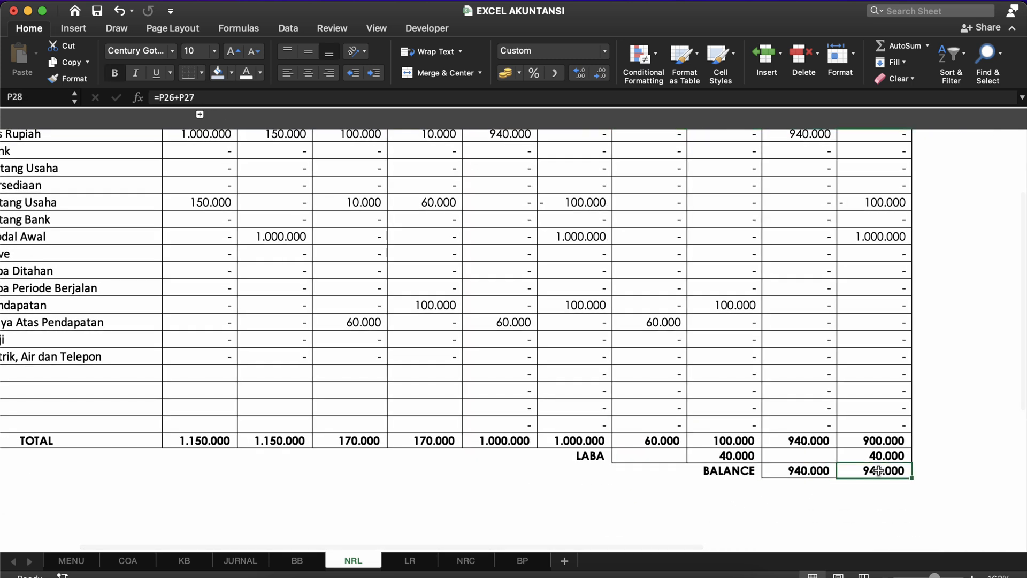
pyautogui.click(610, 401)
pyautogui.click(511, 323)
pyautogui.scroll(5, 513, 332)
pyautogui.hscroll(-1, 514, 332)
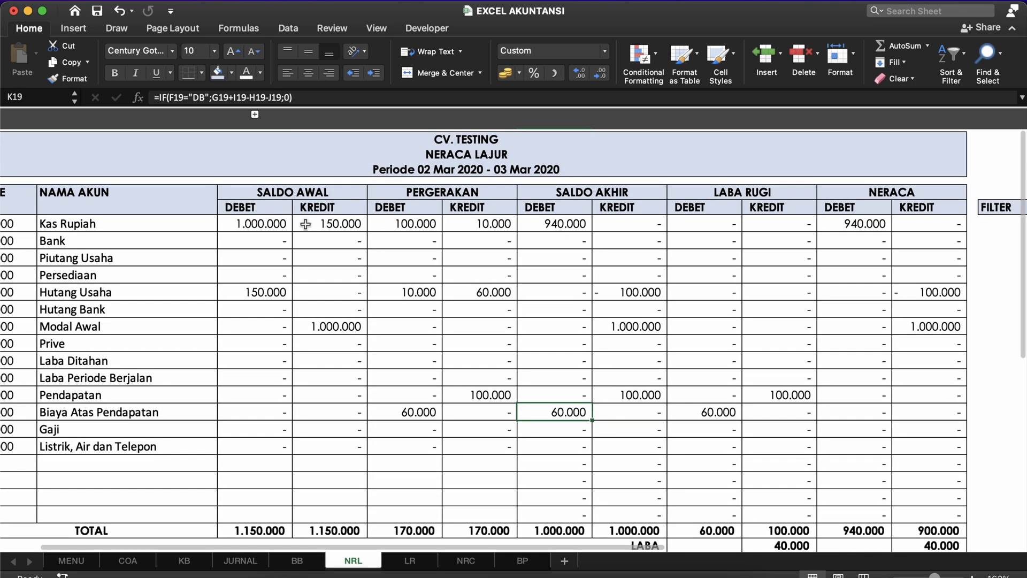
# Examine the SALDO AWAL and PERGERAKAN amounts for Kas Rupiah and Hutang Usaha in the NERACA LAJUR.
pyautogui.click(266, 225)
pyautogui.hotkey('shift', 'Right')
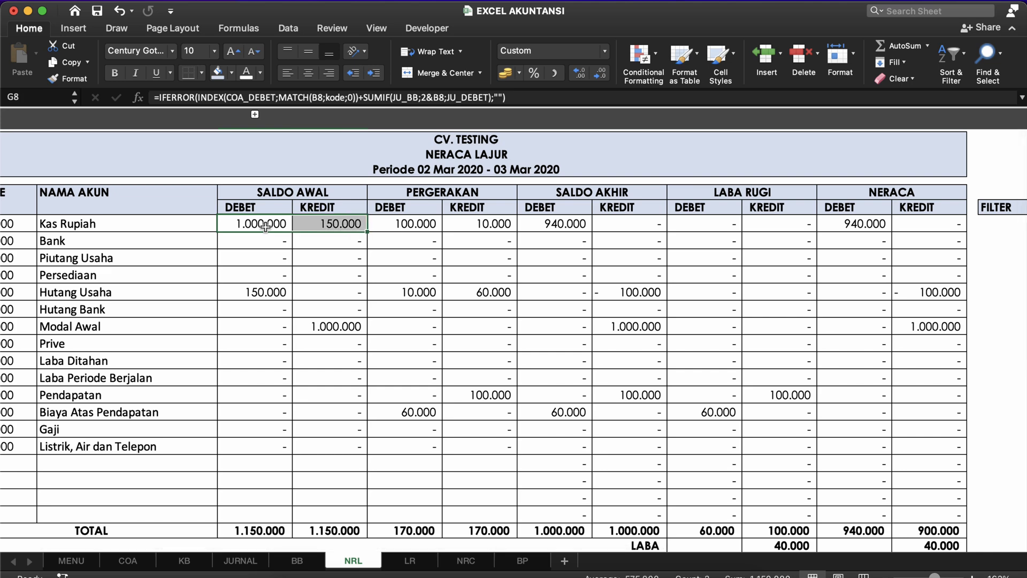
pyautogui.press('Right')
pyautogui.press('Right')
pyautogui.hotkey('shift', 'Right')
pyautogui.click(329, 294)
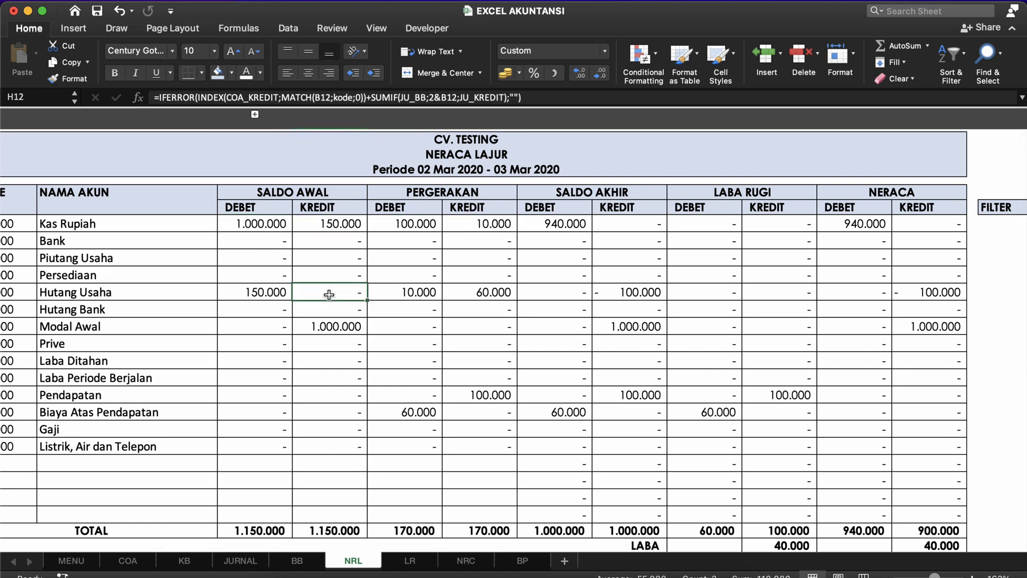
pyautogui.hscroll(-1, 329, 294)
pyautogui.scroll(-2, 329, 294)
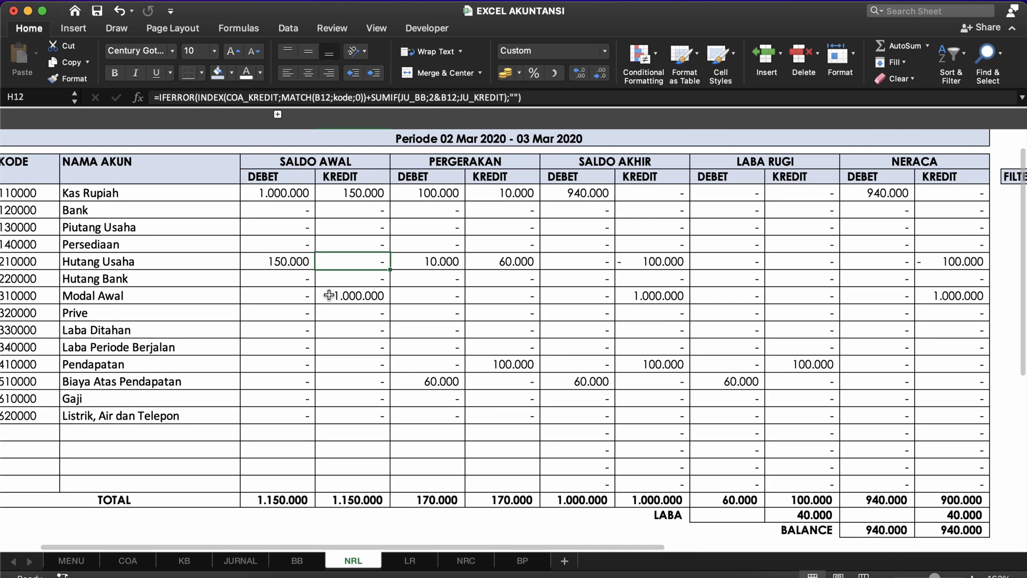
pyautogui.scroll(1, 329, 294)
pyautogui.hscroll(-1, 329, 295)
pyautogui.scroll(1, 329, 295)
pyautogui.hscroll(-1, 329, 295)
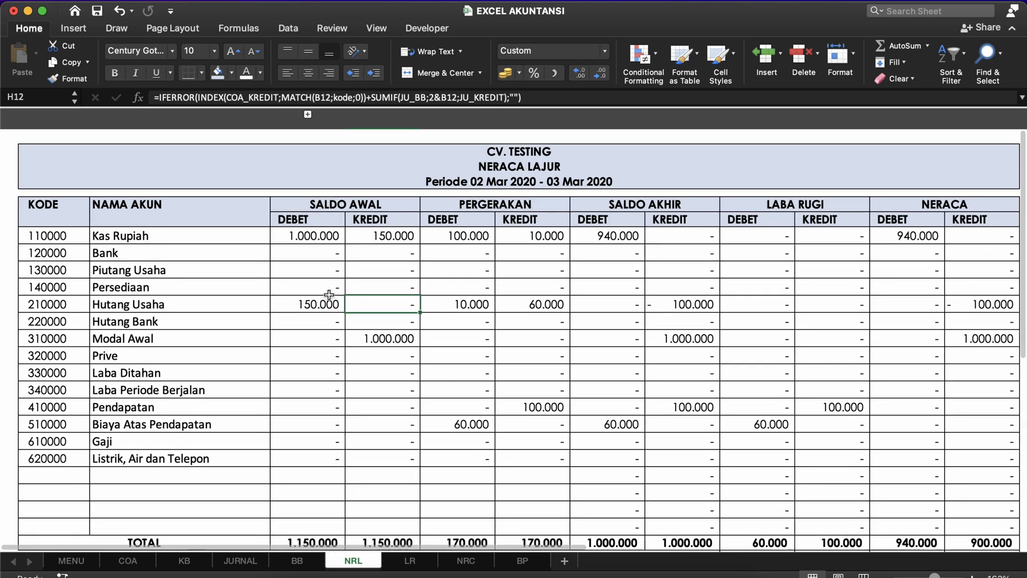
pyautogui.click(331, 251)
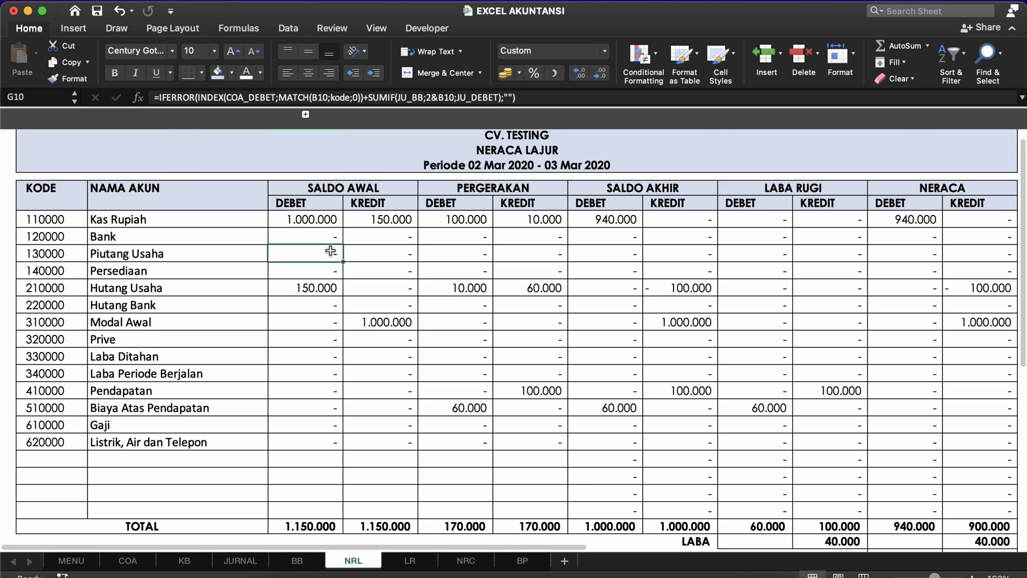
pyautogui.click(362, 271)
# Review the dates and amounts of the 02/03/20 and 03/03/20 entries on the JURNAL sheet.
pyautogui.click(240, 560)
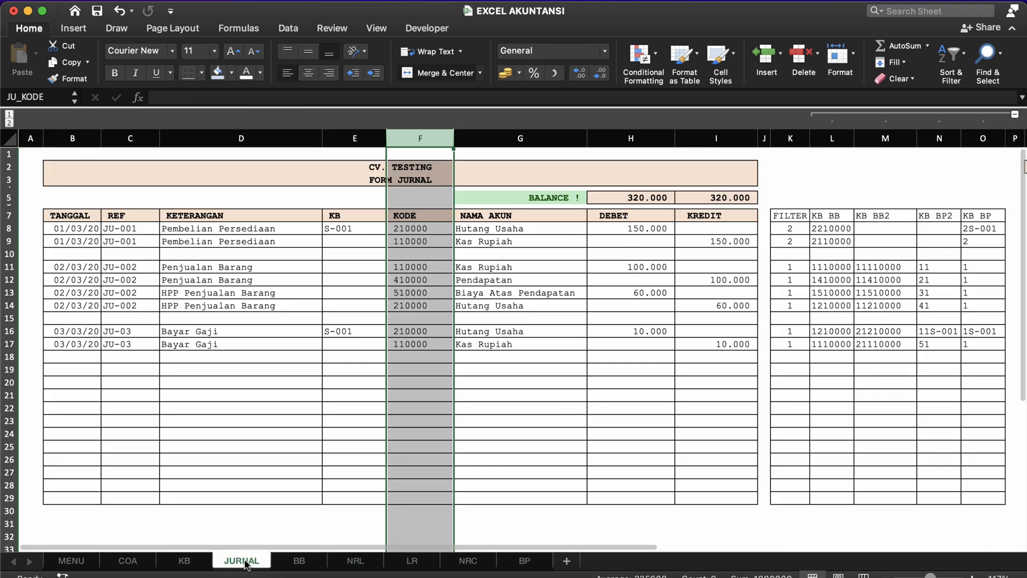
pyautogui.click(412, 267)
pyautogui.click(80, 268)
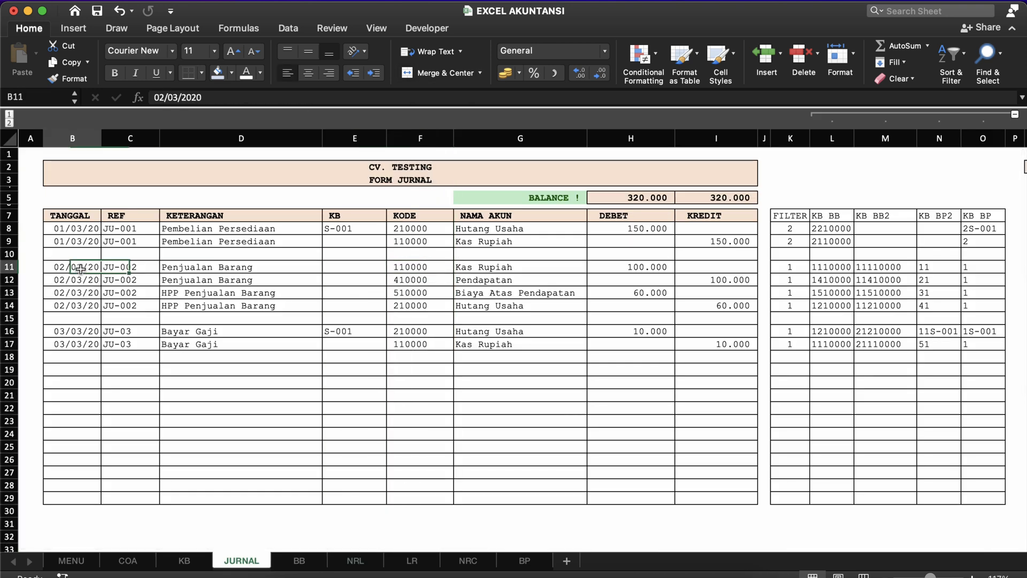
pyautogui.click(73, 343)
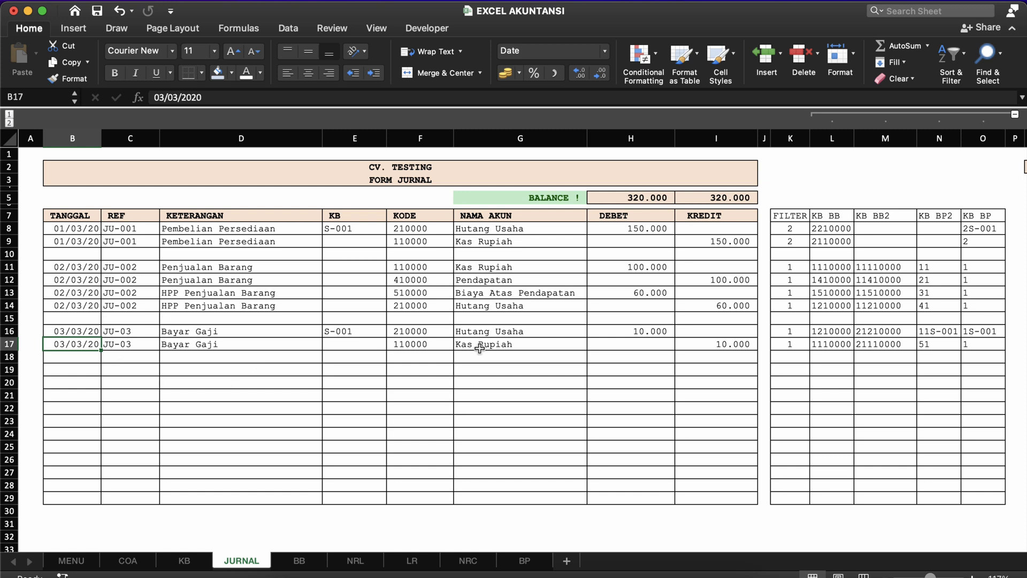
pyautogui.click(647, 333)
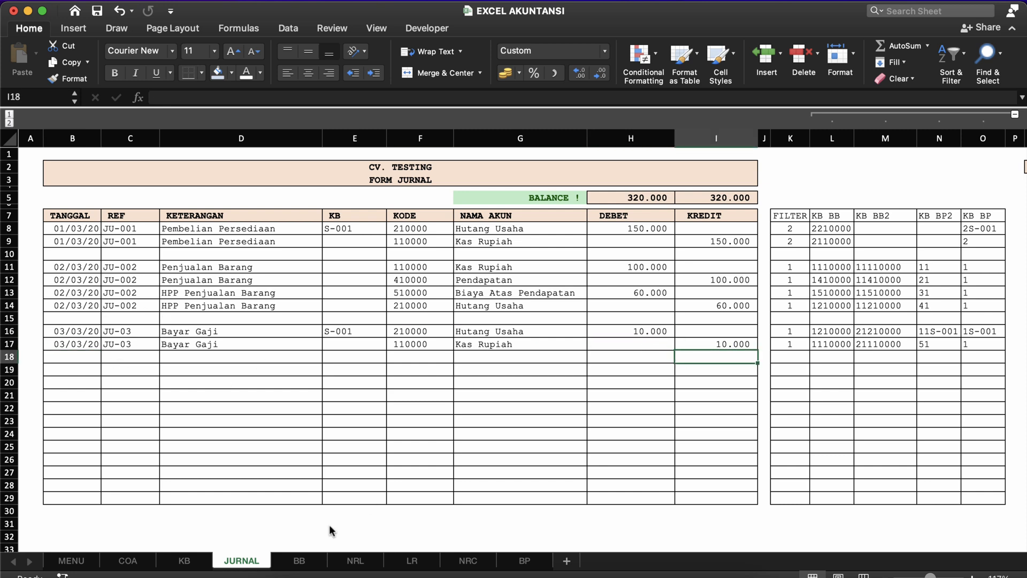
# Set the start date of PERIODE LAPORAN on the MENU sheet to 03/03/2020.
pyautogui.click(72, 560)
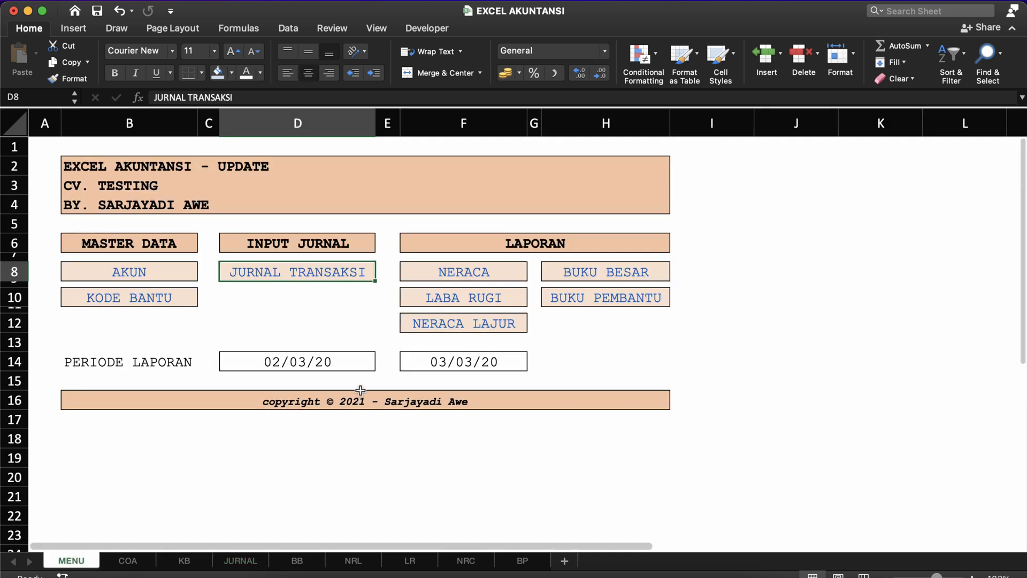
pyautogui.doubleClick(300, 362)
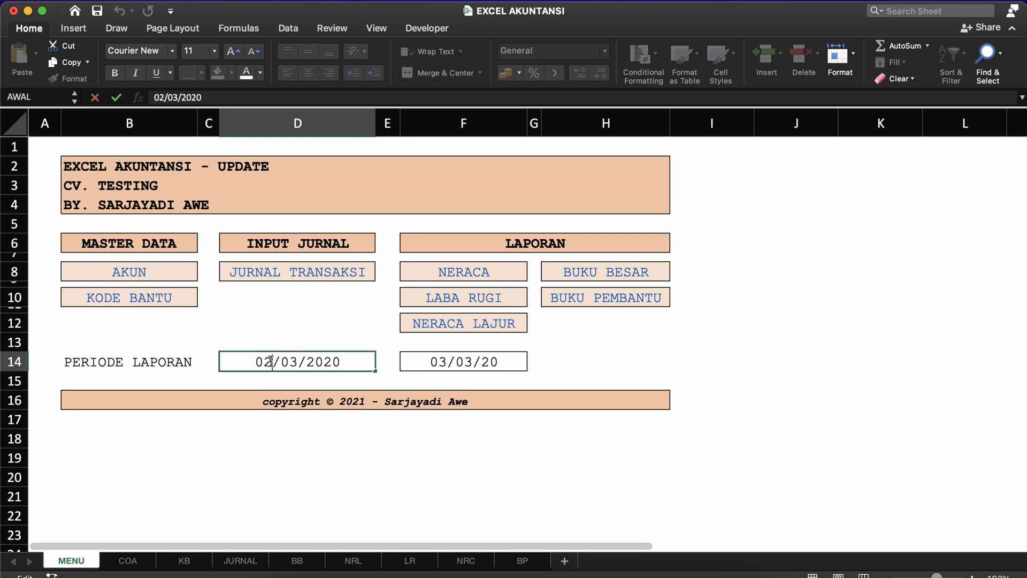
pyautogui.press('BackSpace')
pyautogui.write('3')
pyautogui.press('Return')
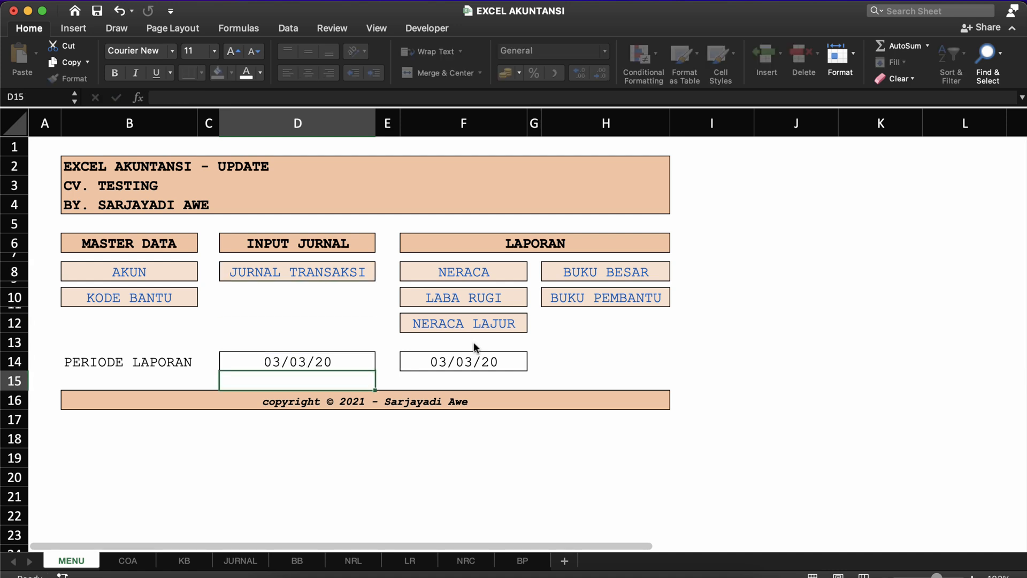
# Check the FILTER codes on the JURNAL sheet, then inspect the PERGERAKAN totals and SALDO AWAL columns on NRL.
pyautogui.click(237, 562)
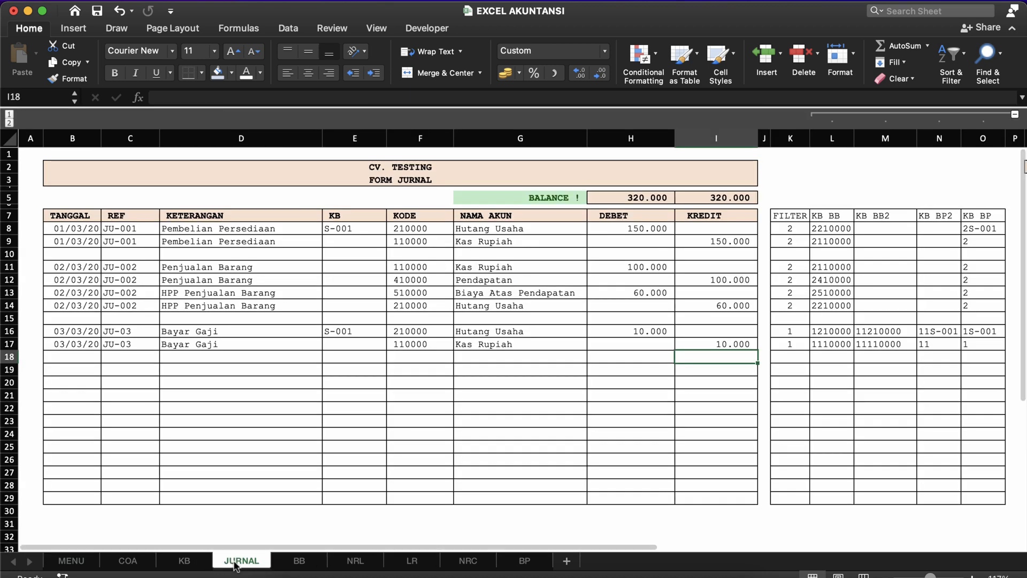
pyautogui.click(354, 561)
pyautogui.click(460, 345)
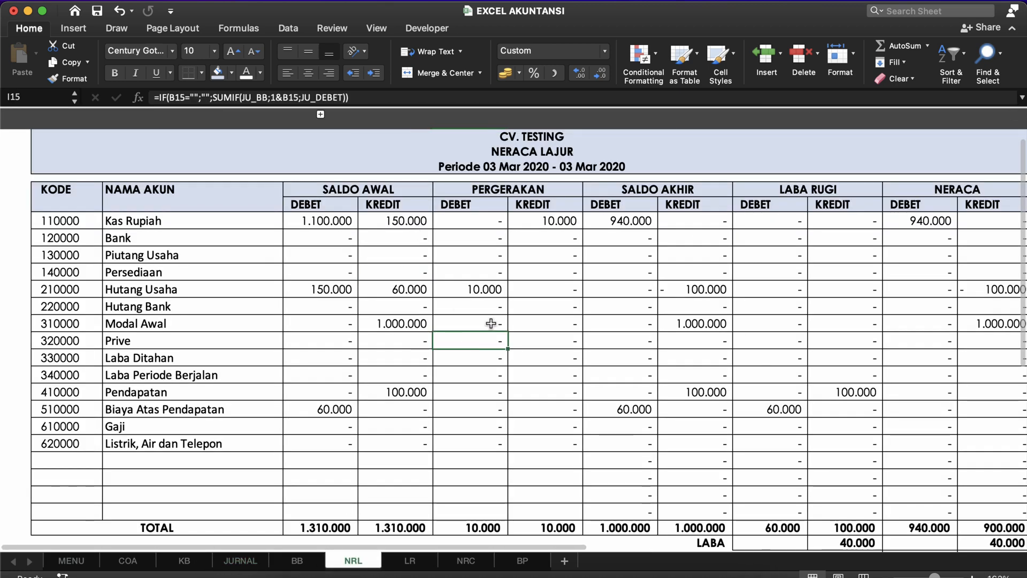
pyautogui.click(485, 227)
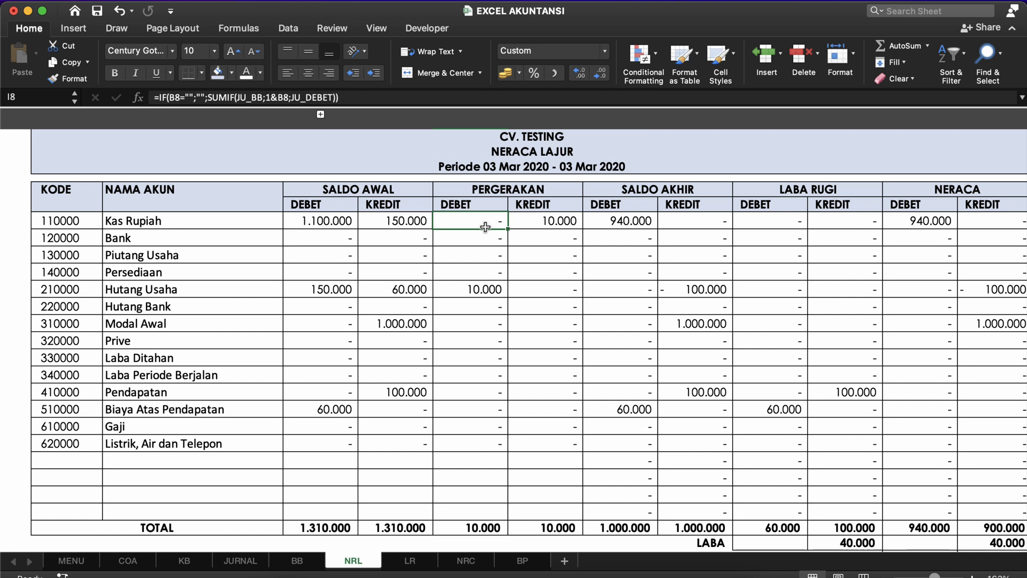
pyautogui.click(461, 527)
pyautogui.click(538, 526)
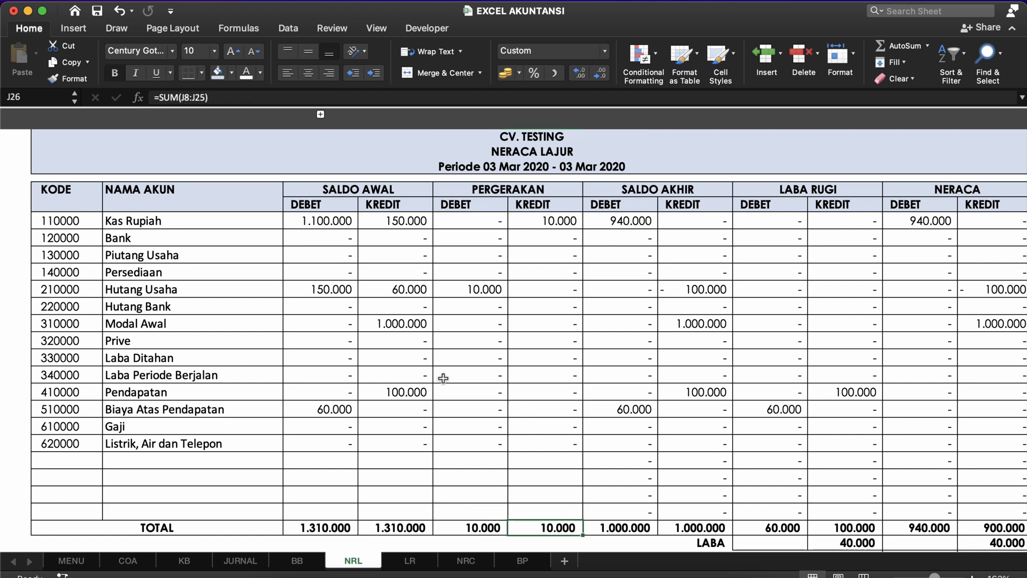
pyautogui.click(332, 261)
pyautogui.click(421, 267)
pyautogui.click(368, 190)
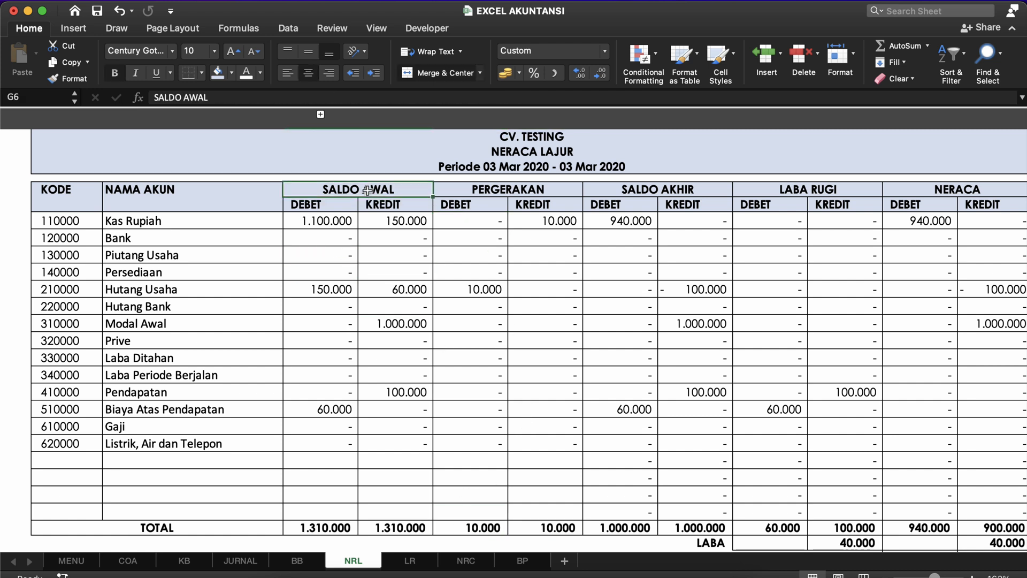
pyautogui.click(370, 299)
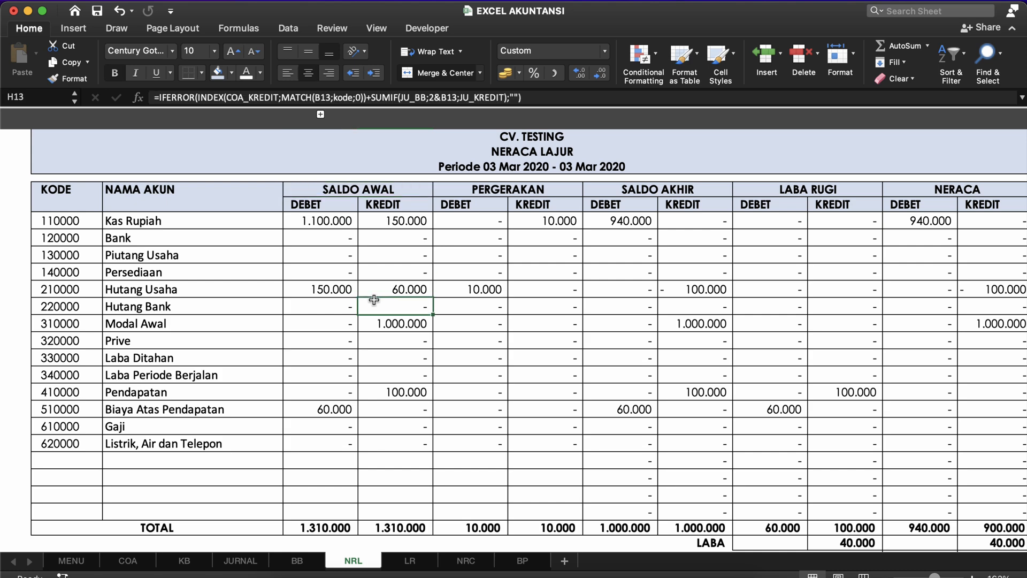
# Look over the whole NERACA LAJUR for the changed period and compare the NERACA balance cells O28:P28.
pyautogui.click(448, 330)
pyautogui.scroll(-2, 448, 330)
pyautogui.scroll(3, 448, 330)
pyautogui.hscroll(2, 447, 330)
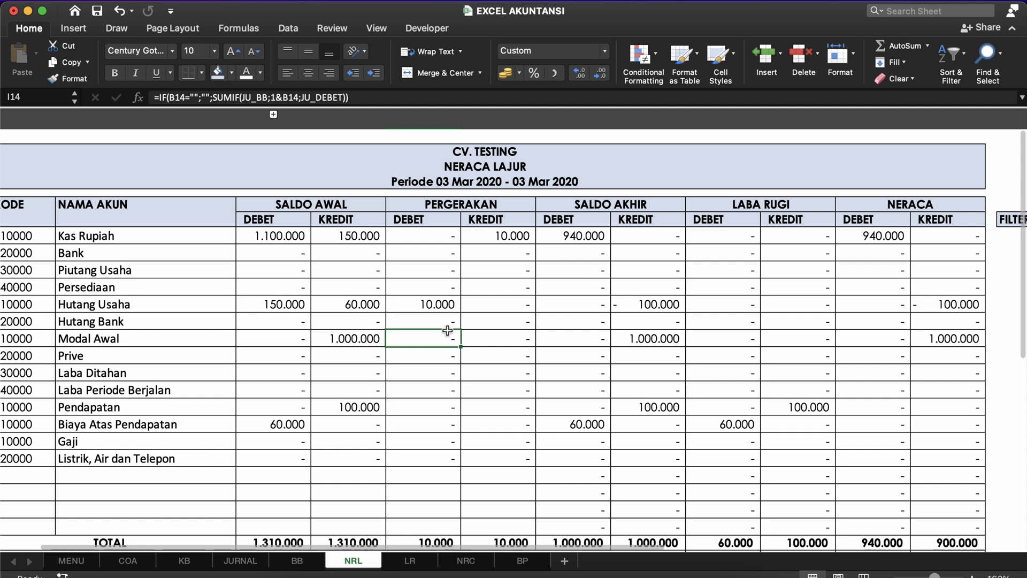
pyautogui.scroll(-1, 448, 330)
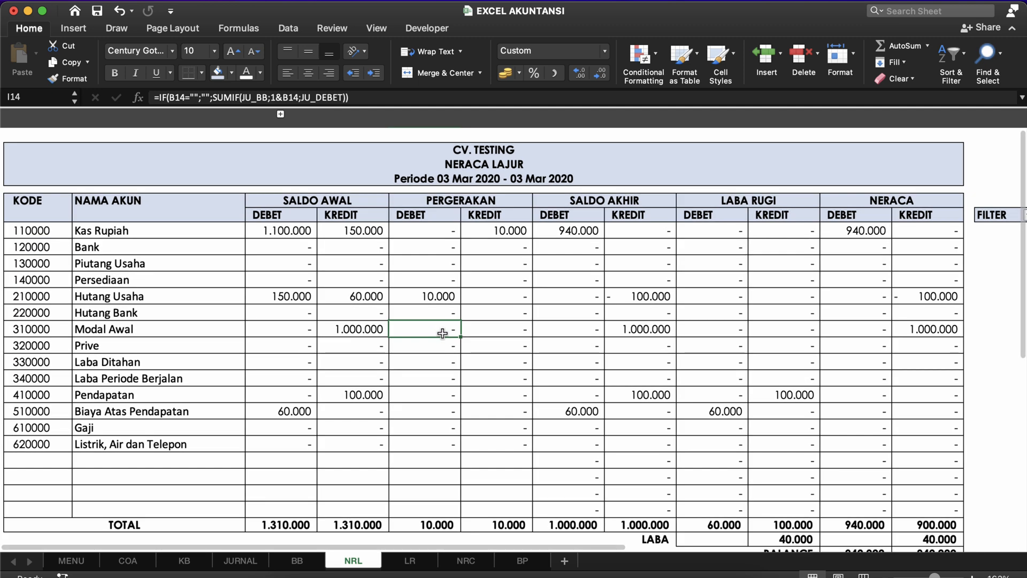
pyautogui.scroll(-1, 442, 334)
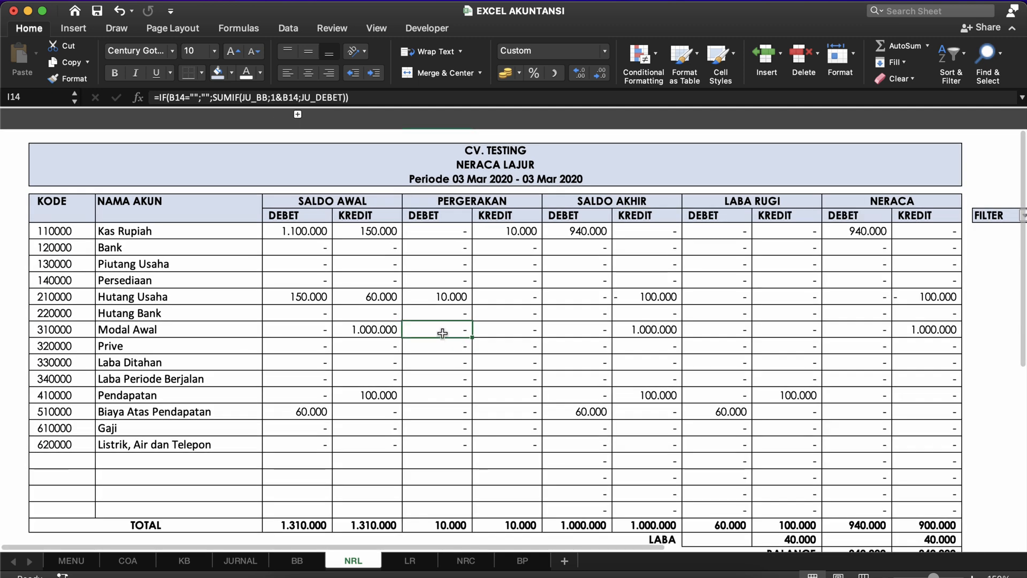
pyautogui.click(493, 240)
pyautogui.hscroll(2, 493, 240)
pyautogui.scroll(-3, 493, 241)
pyautogui.hscroll(1, 492, 241)
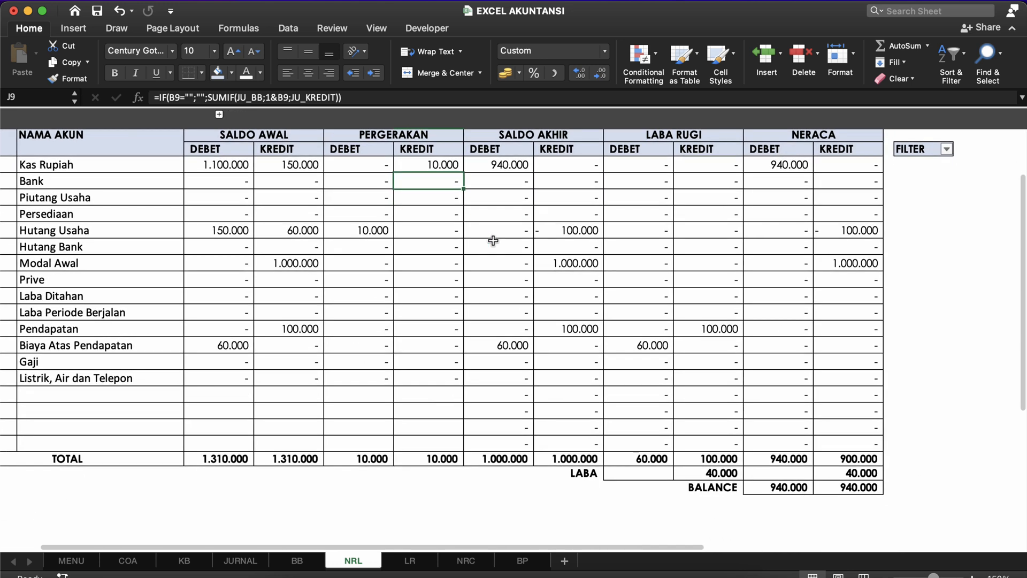
pyautogui.click(797, 487)
pyautogui.hotkey('shift', 'Right')
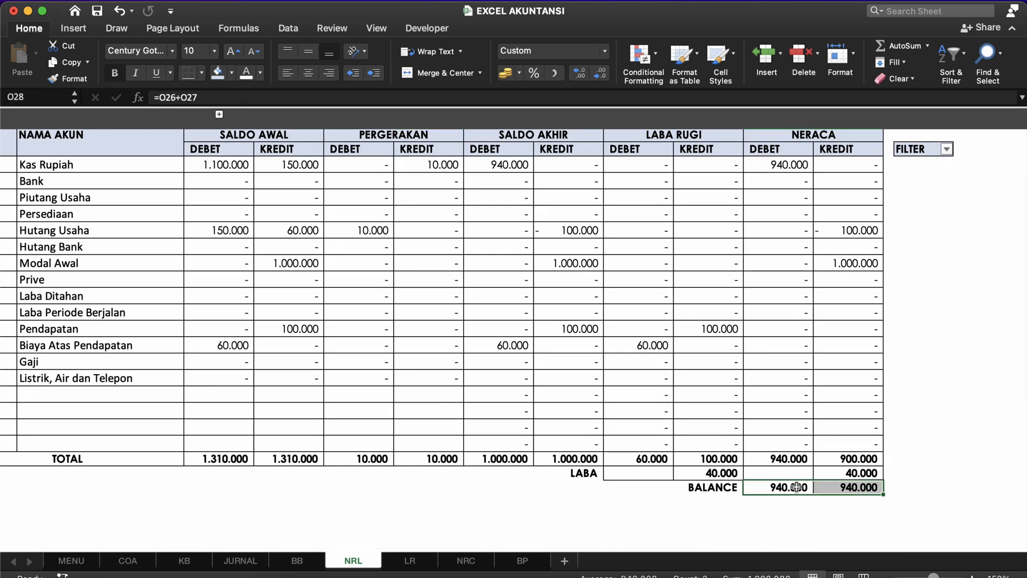
pyautogui.click(684, 318)
pyautogui.scroll(4, 684, 319)
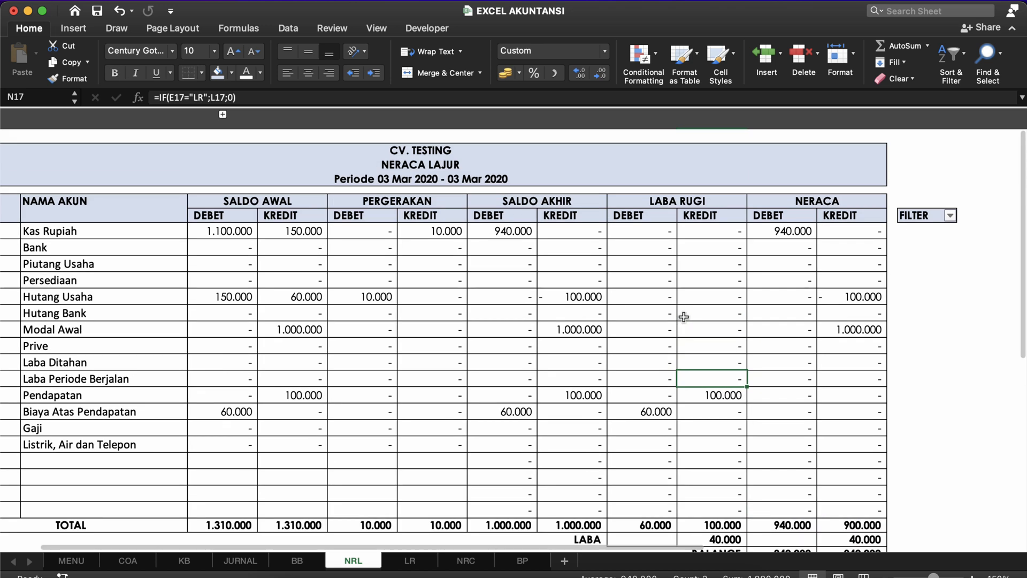
# Inspect the SALDO AKHIR debit and credit formulas in K8 and L8 and the rows beneath them.
pyautogui.click(516, 233)
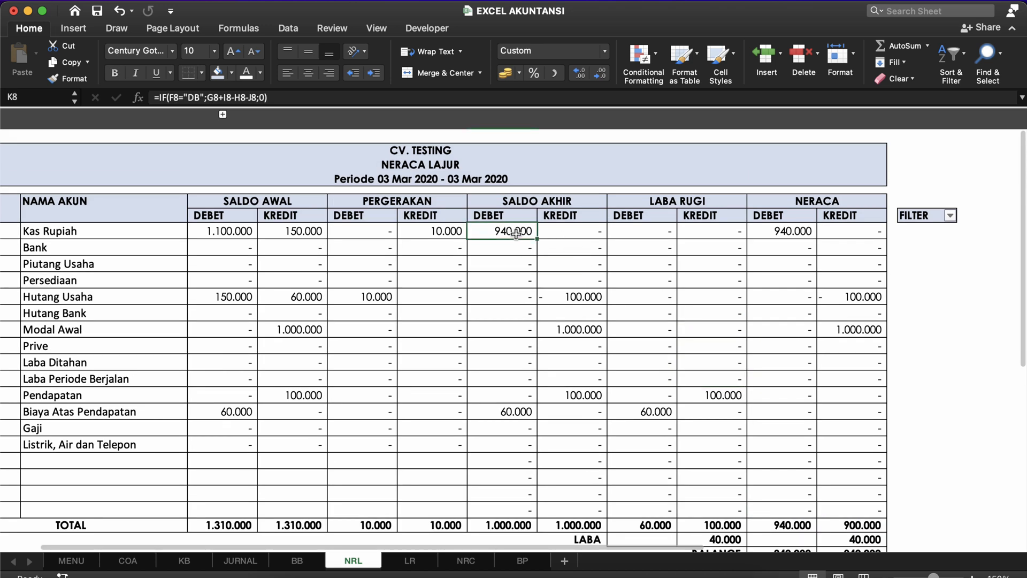
pyautogui.click(191, 100)
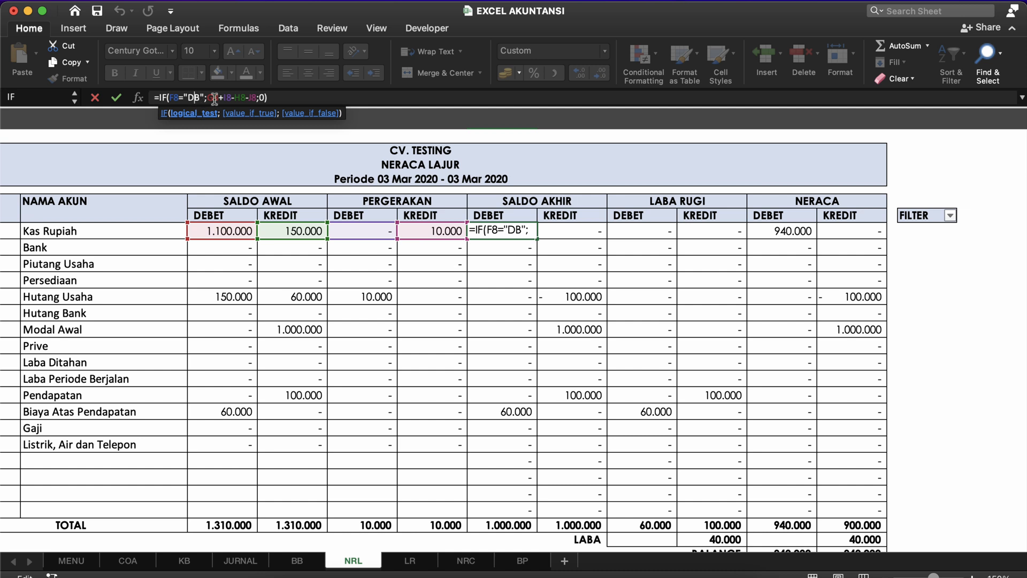
pyautogui.press('Return')
pyautogui.click(596, 230)
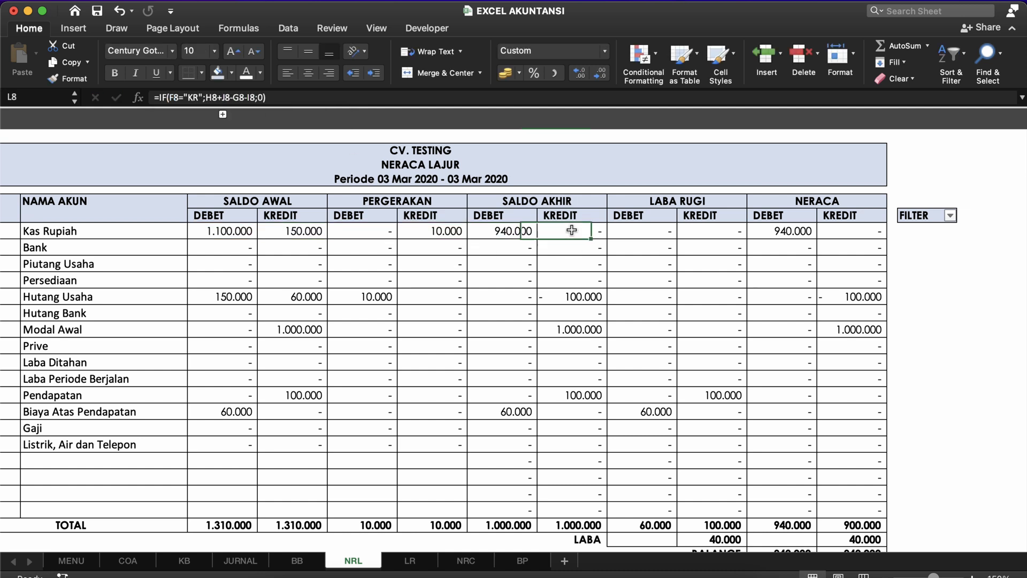
pyautogui.click(527, 273)
pyautogui.click(563, 263)
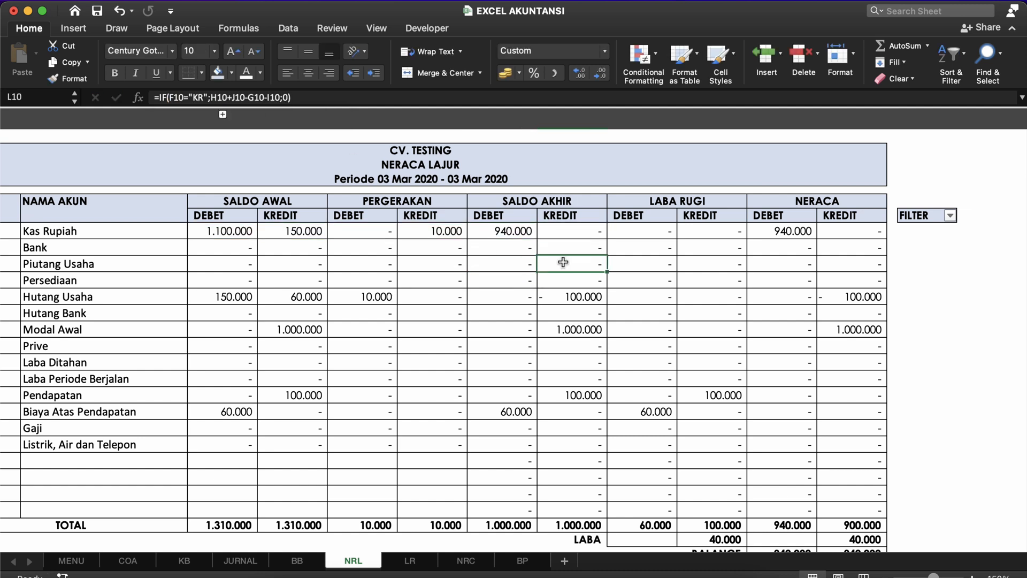
pyautogui.click(482, 245)
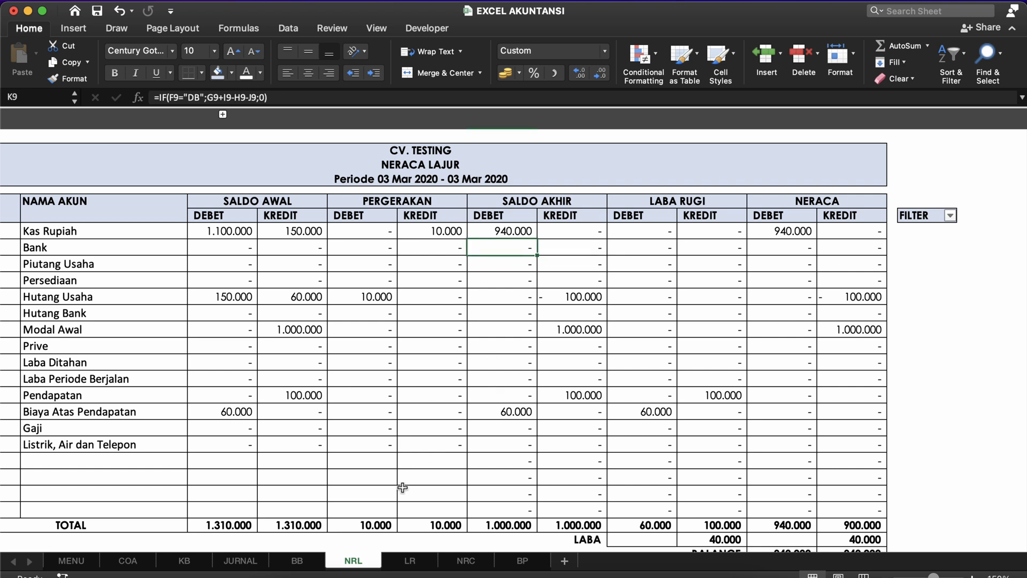
pyautogui.click(417, 351)
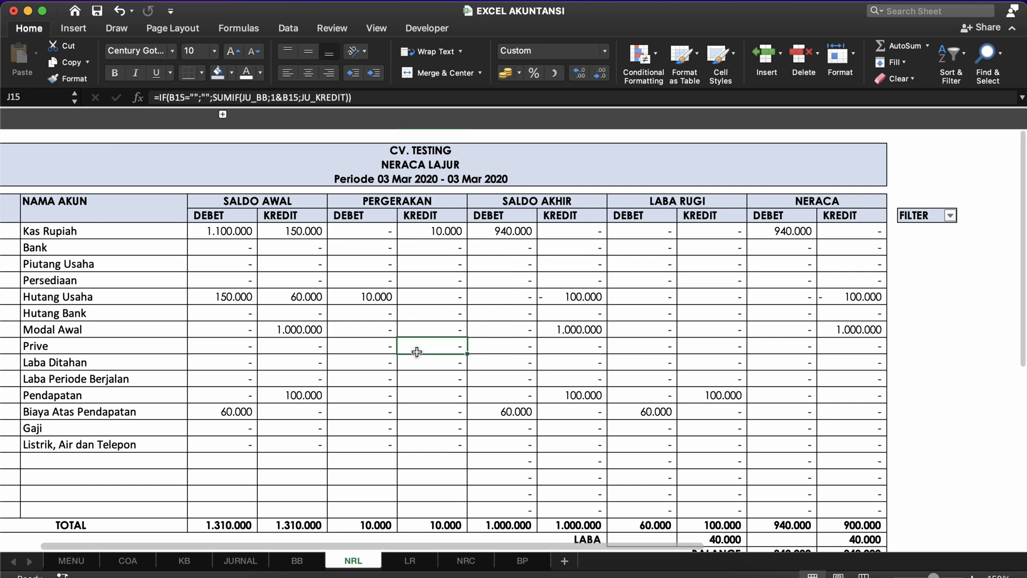
# On the LR sheet, inspect the code, account name and SALDO formulas in the Pendapatan row.
pyautogui.click(410, 560)
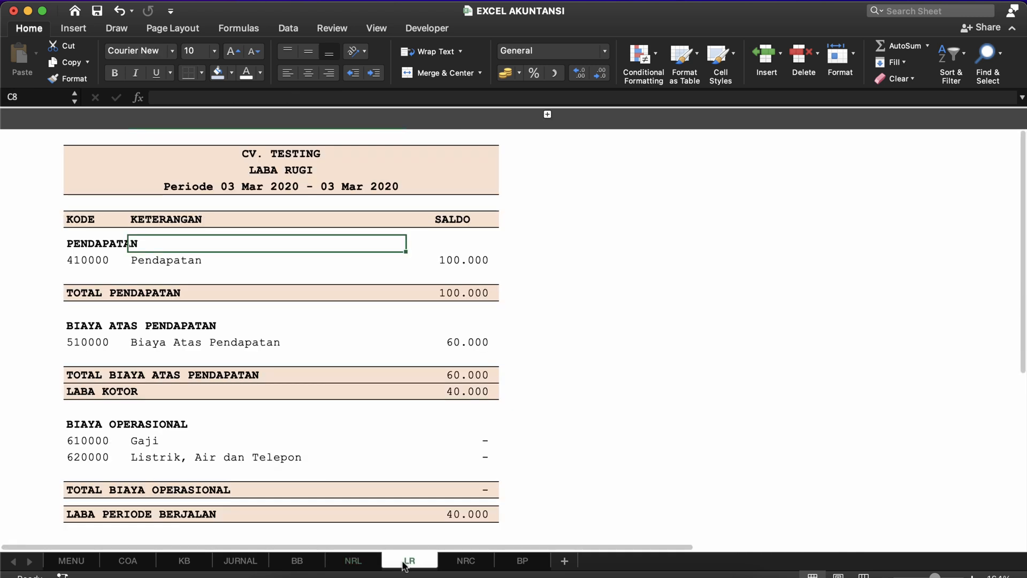
pyautogui.click(324, 367)
pyautogui.click(213, 260)
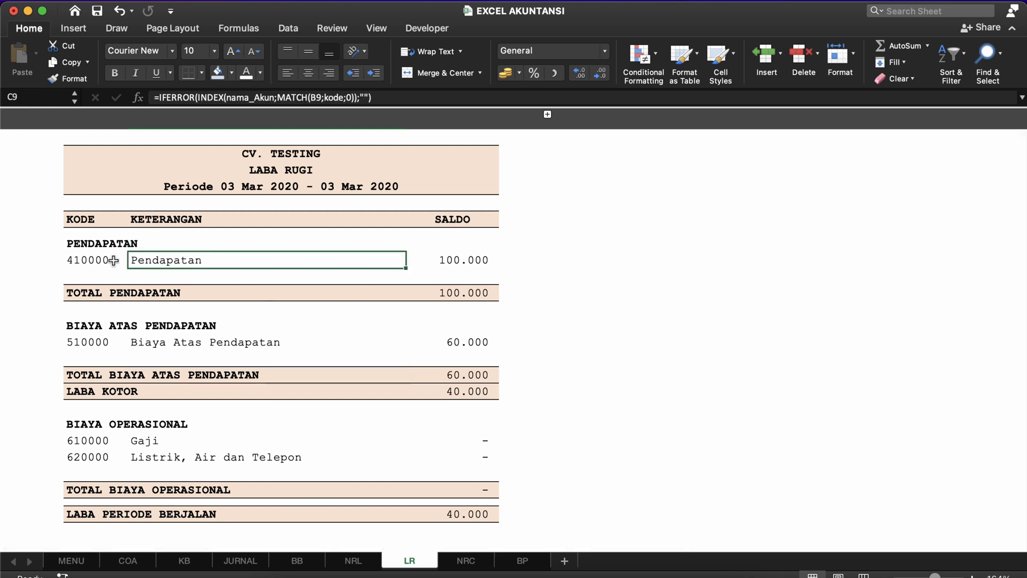
pyautogui.click(107, 260)
pyautogui.click(454, 259)
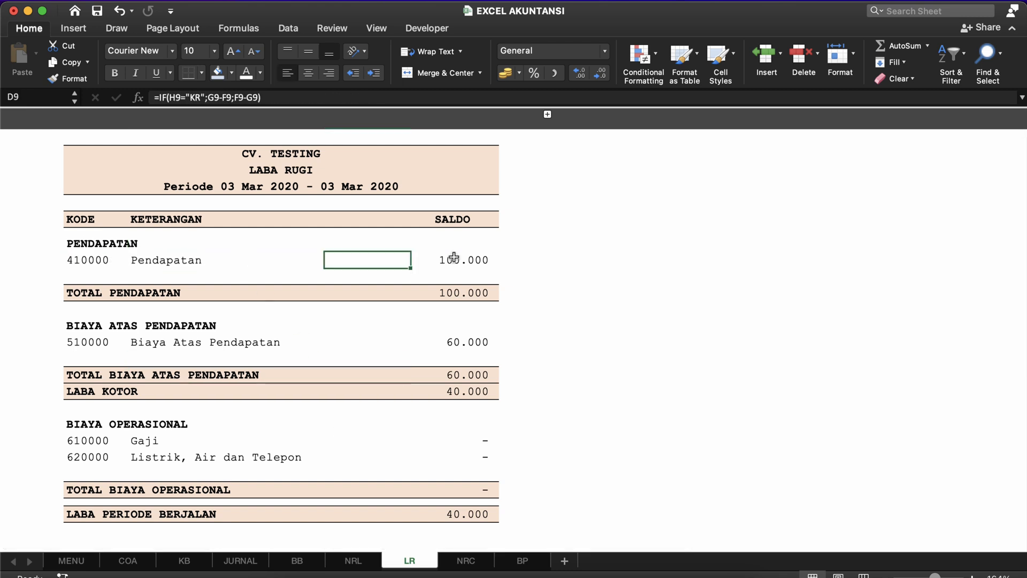
# Expand the grouped helper columns beside the LABA RUGI report and inspect the KB DEBET formula in F9.
pyautogui.click(548, 114)
pyautogui.click(551, 224)
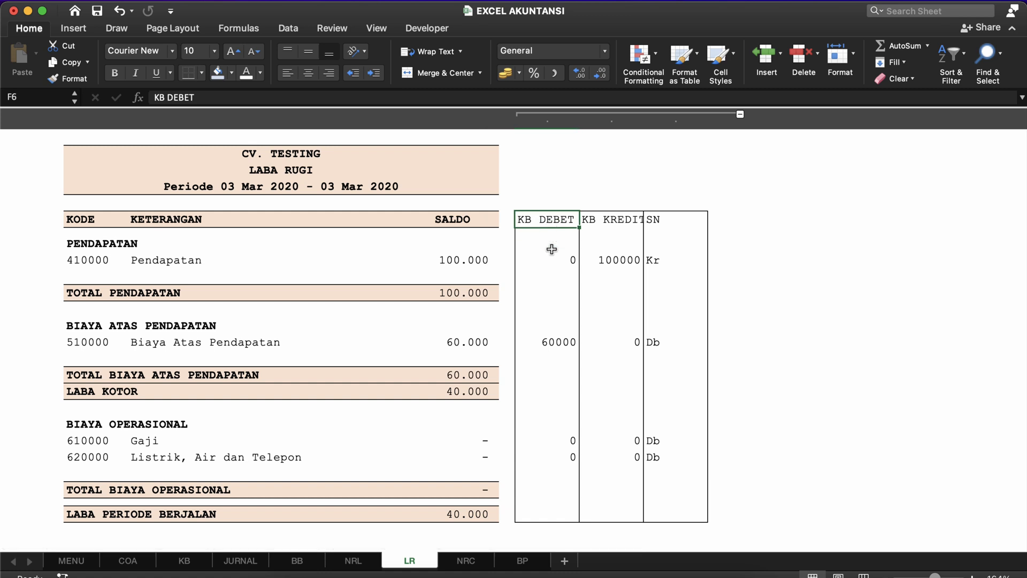
pyautogui.click(552, 249)
pyautogui.click(550, 261)
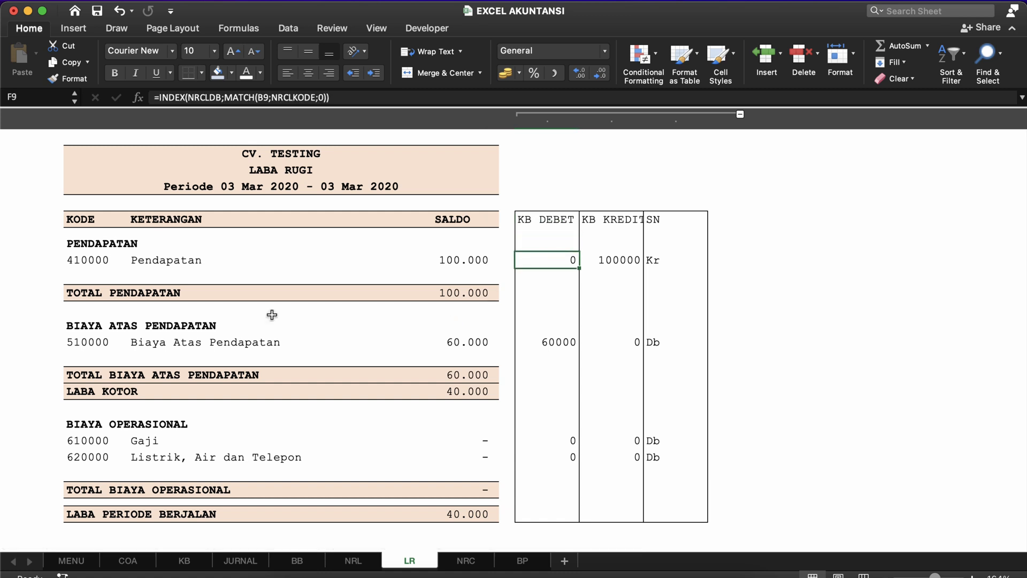
# Examine the blank row under Pendapatan on LR against the account lists on the COA and NRL sheets.
pyautogui.click(95, 272)
pyautogui.click(136, 280)
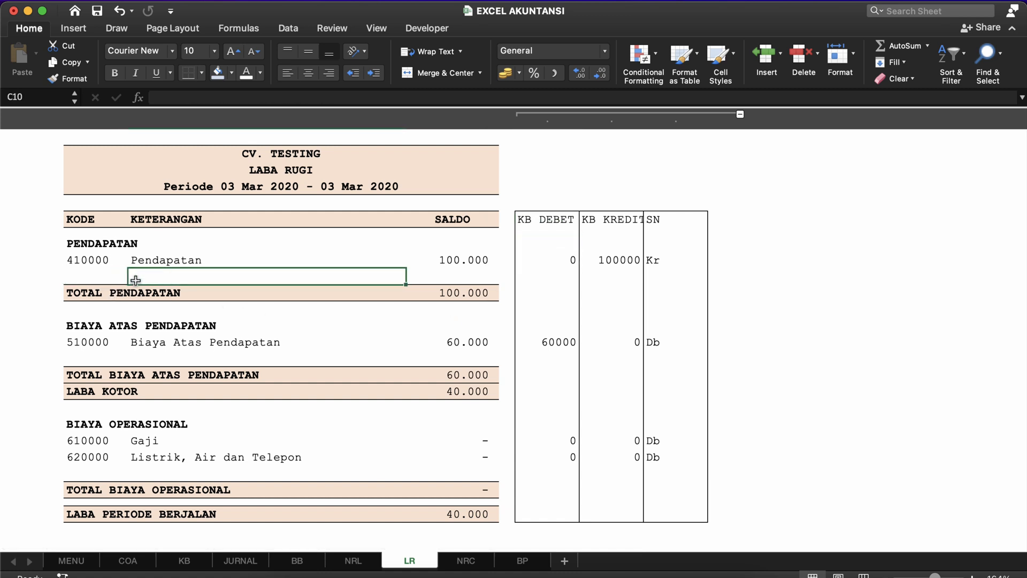
pyautogui.click(82, 273)
pyautogui.scroll(-3, 82, 272)
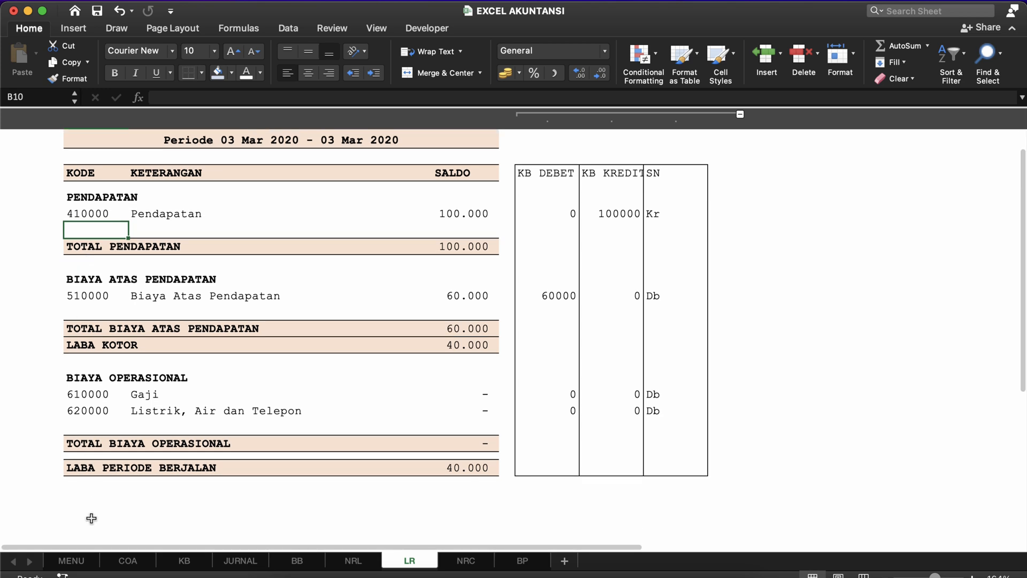
pyautogui.click(127, 561)
pyautogui.click(133, 325)
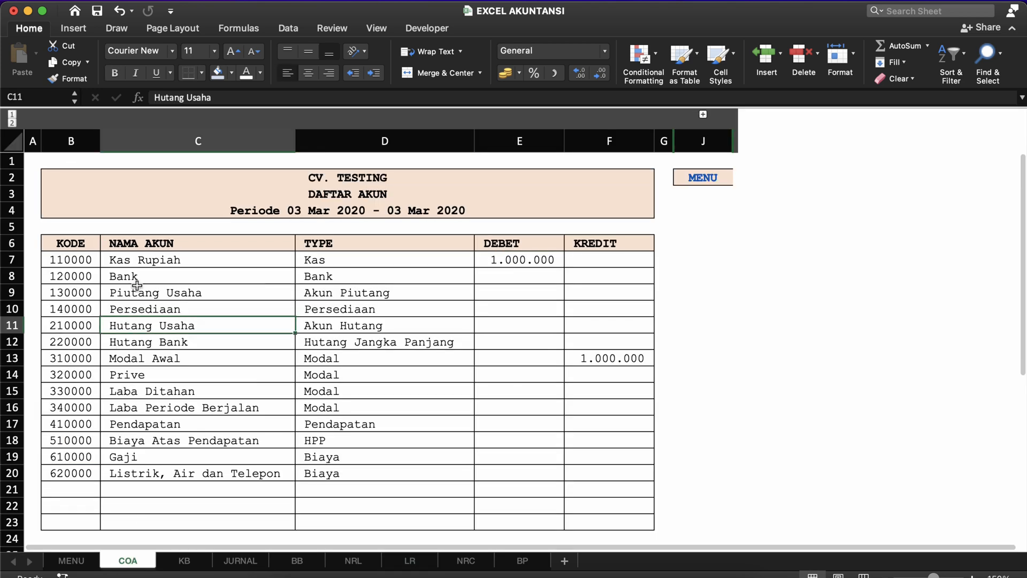
pyautogui.click(139, 277)
pyautogui.click(398, 560)
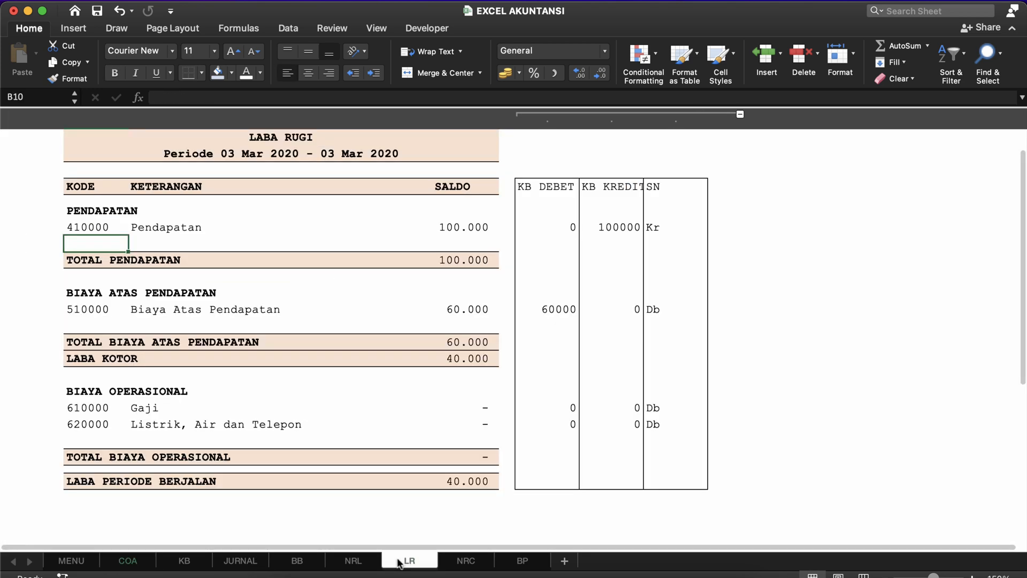
pyautogui.click(350, 562)
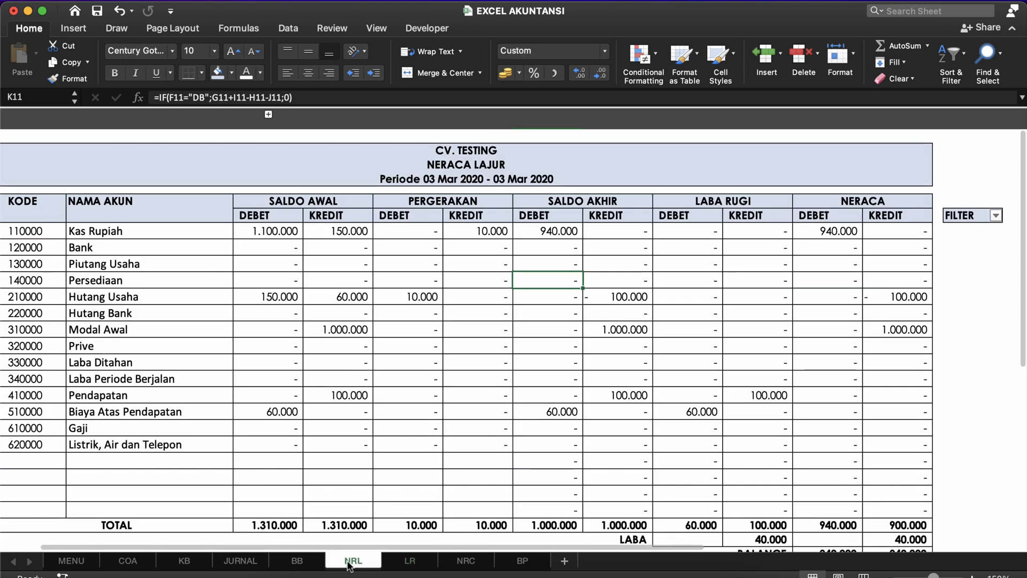
pyautogui.click(410, 562)
# Inspect the Biaya Atas Pendapatan row B14:H14 on LR and the blank row beneath it.
pyautogui.click(279, 360)
pyautogui.click(98, 320)
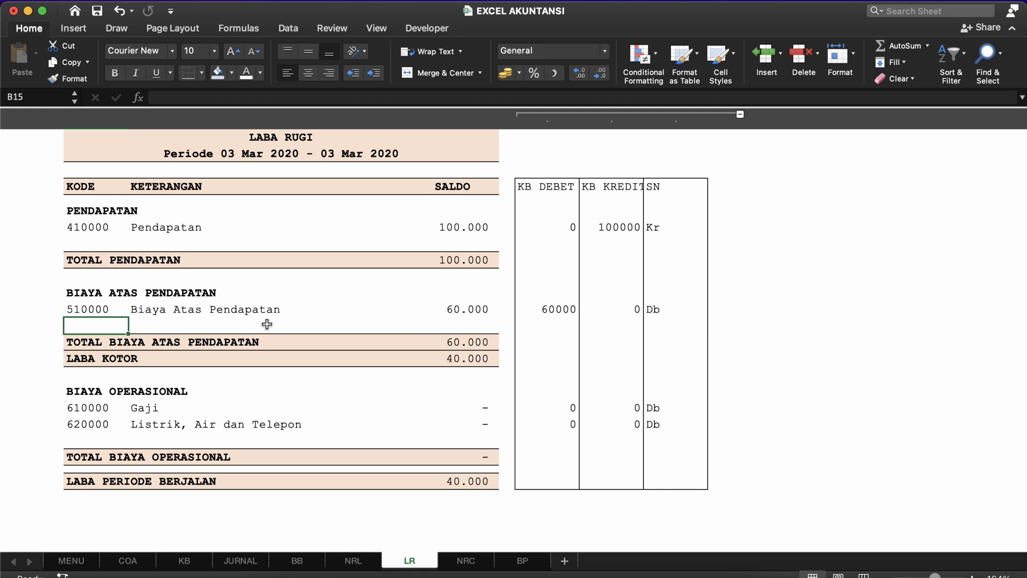
pyautogui.press('Up')
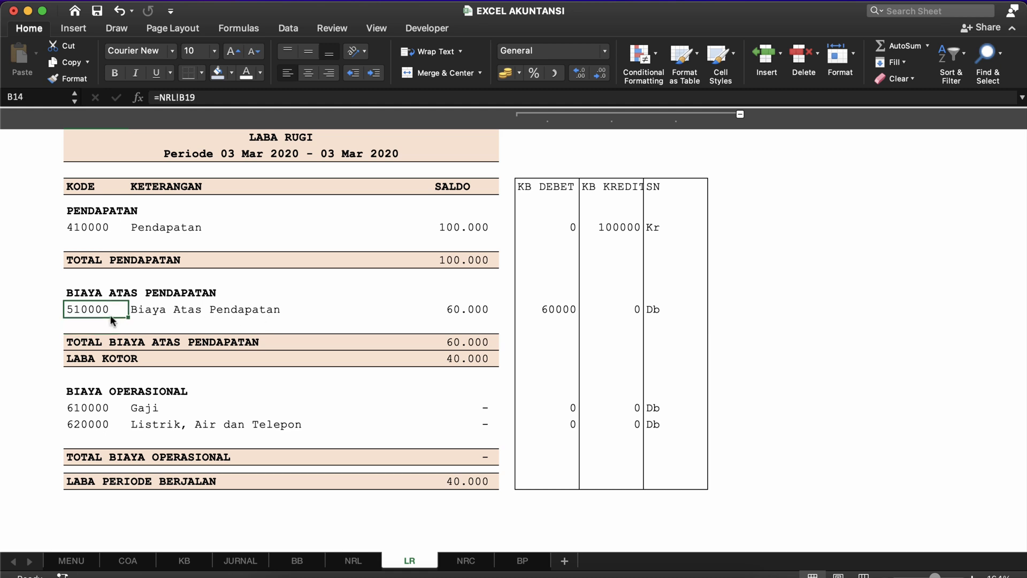
pyautogui.hotkey('shift', 'Right')
pyautogui.hotkey('shift', 'Right')
pyautogui.hotkey('shift', 'Right')
pyautogui.hotkey('shift', 'Right')
pyautogui.hotkey('shift', 'Right')
pyautogui.hotkey('shift', 'Right')
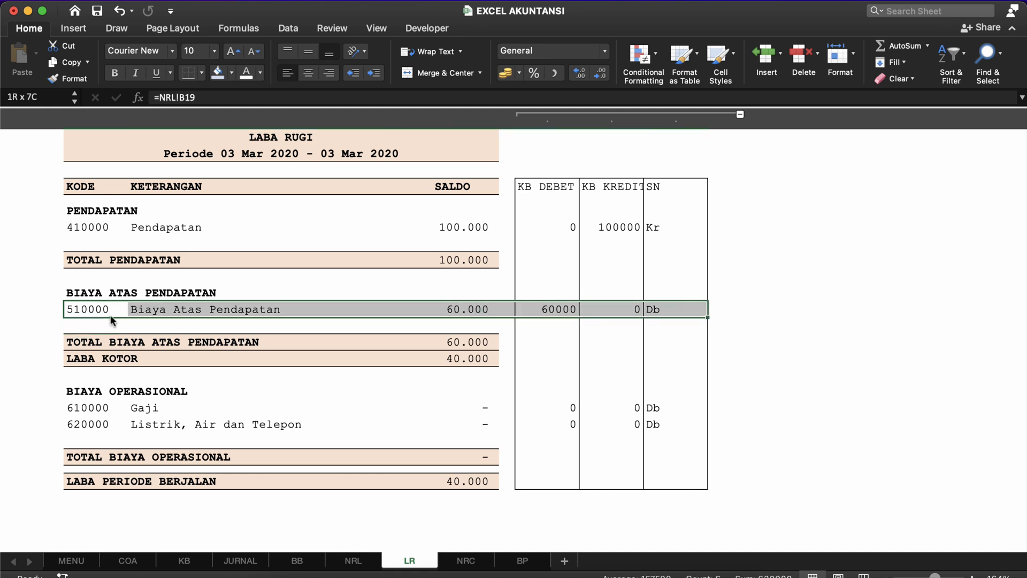
pyautogui.click(105, 322)
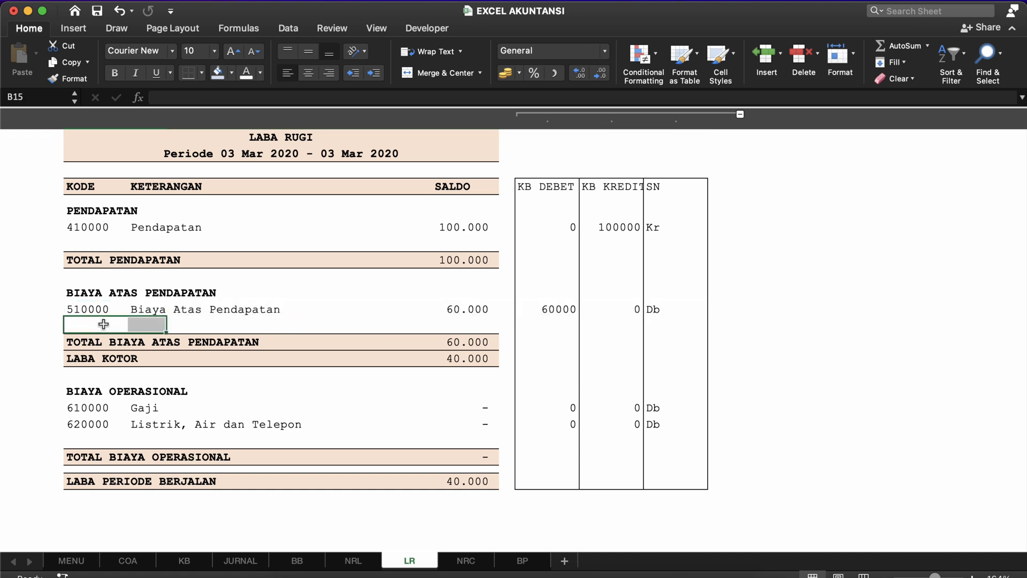
pyautogui.click(315, 327)
# Review the Pendapatan name lookup in C9, the SALDO formula in D9 and the KB DEBET lookup in F9.
pyautogui.click(456, 224)
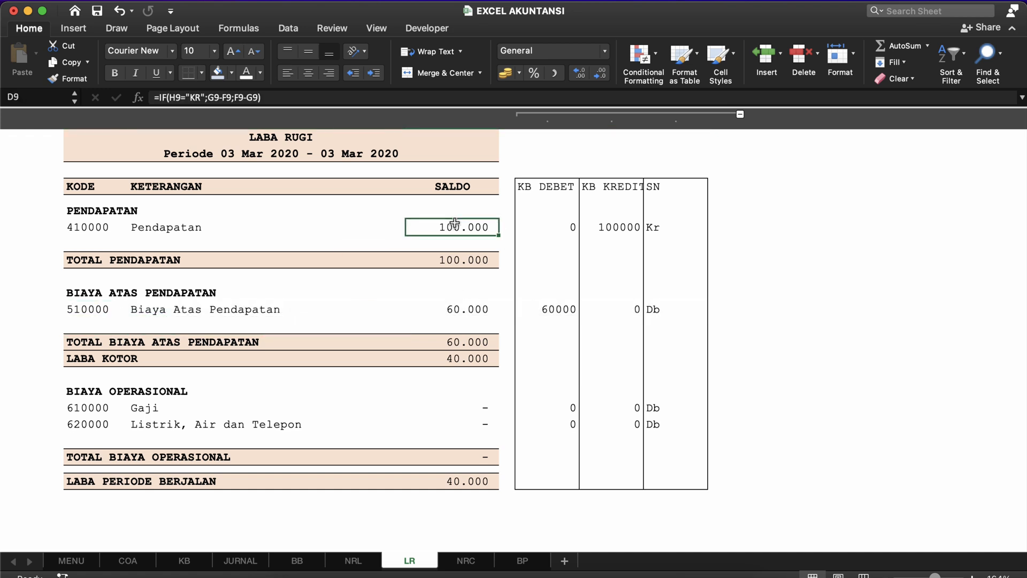
pyautogui.click(117, 232)
pyautogui.click(148, 231)
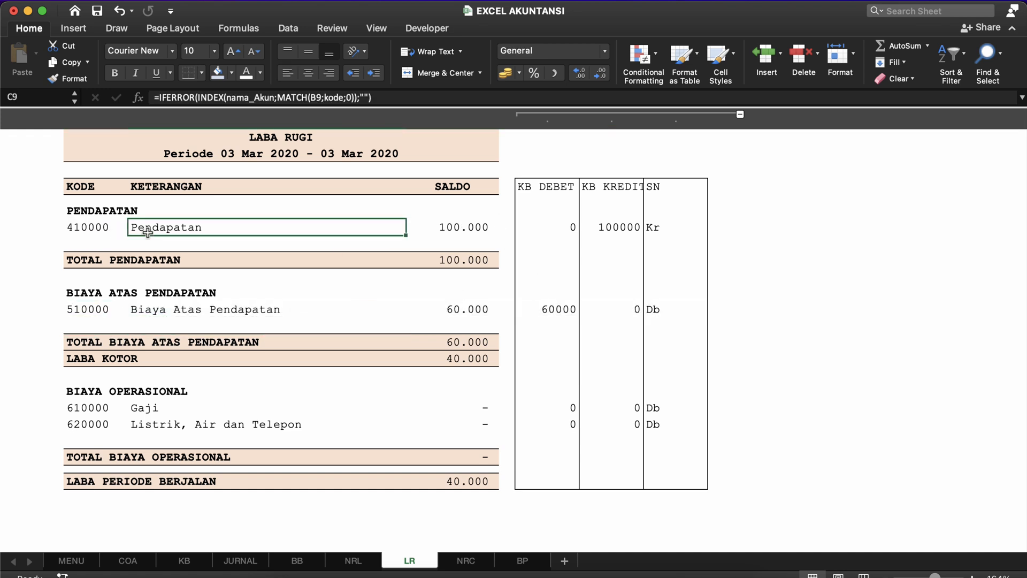
pyautogui.click(452, 227)
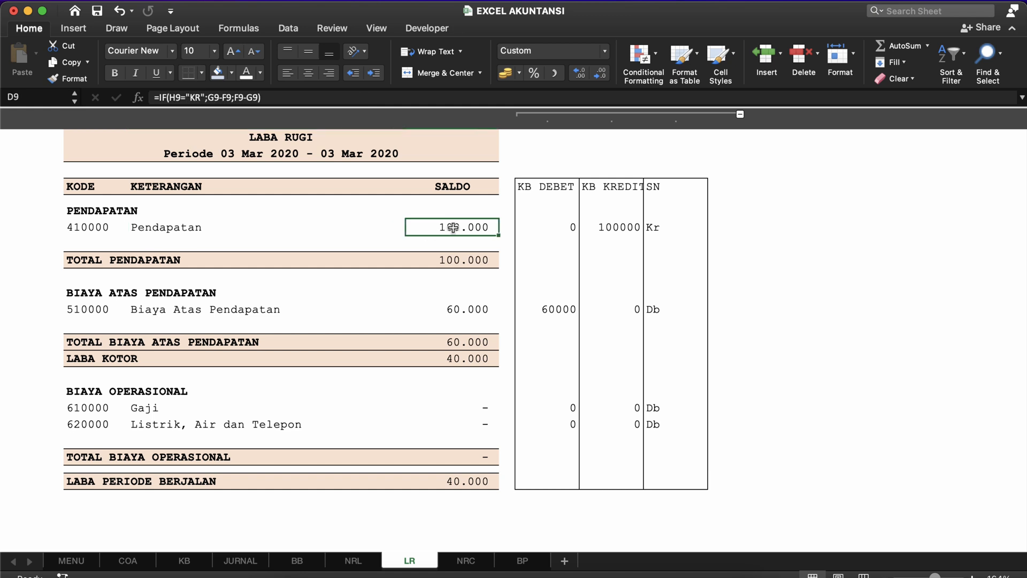
pyautogui.doubleClick(453, 227)
pyautogui.press('Return')
pyautogui.click(557, 230)
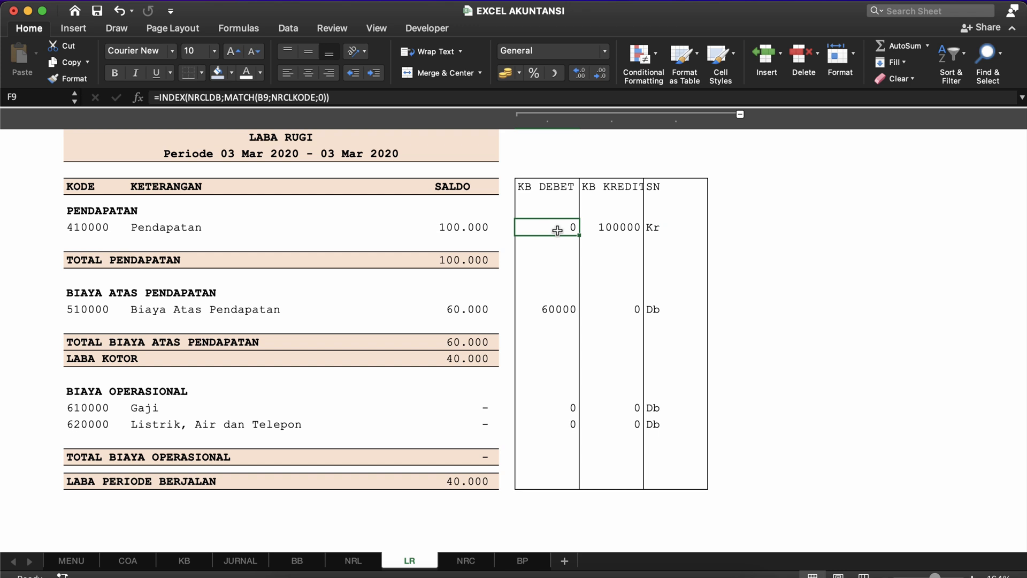
pyautogui.scroll(2, 292, 174)
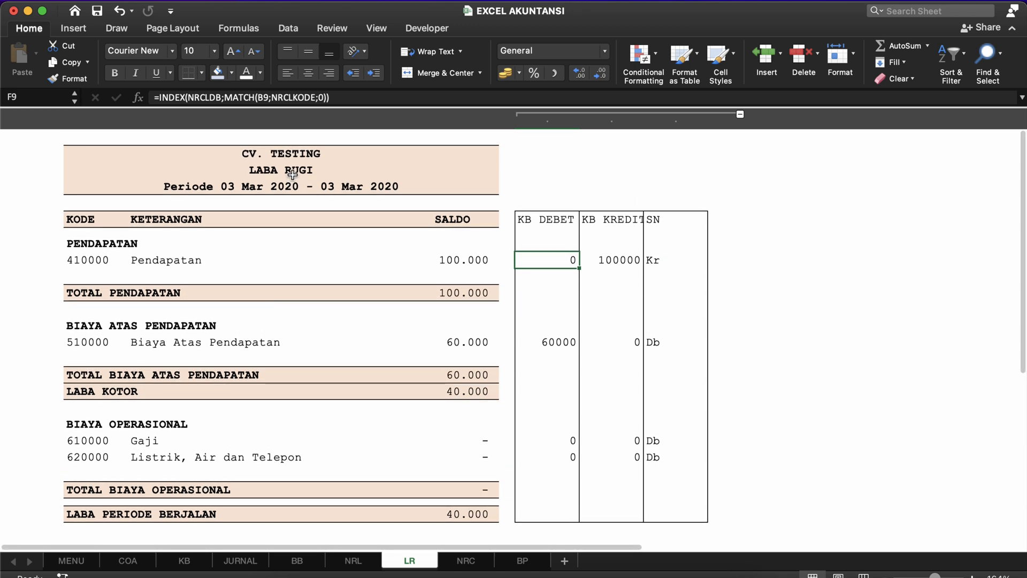
# Compare the report period heading in B4 with the KB DEBET and KB KREDIT lookup formulas in F9 and G9.
pyautogui.click(257, 191)
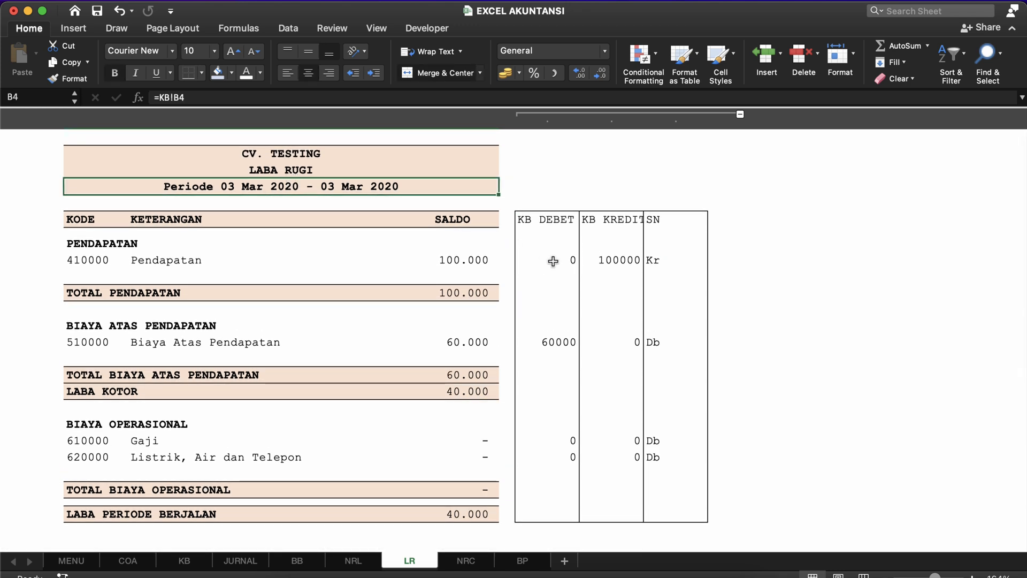
pyautogui.click(553, 261)
pyautogui.click(238, 192)
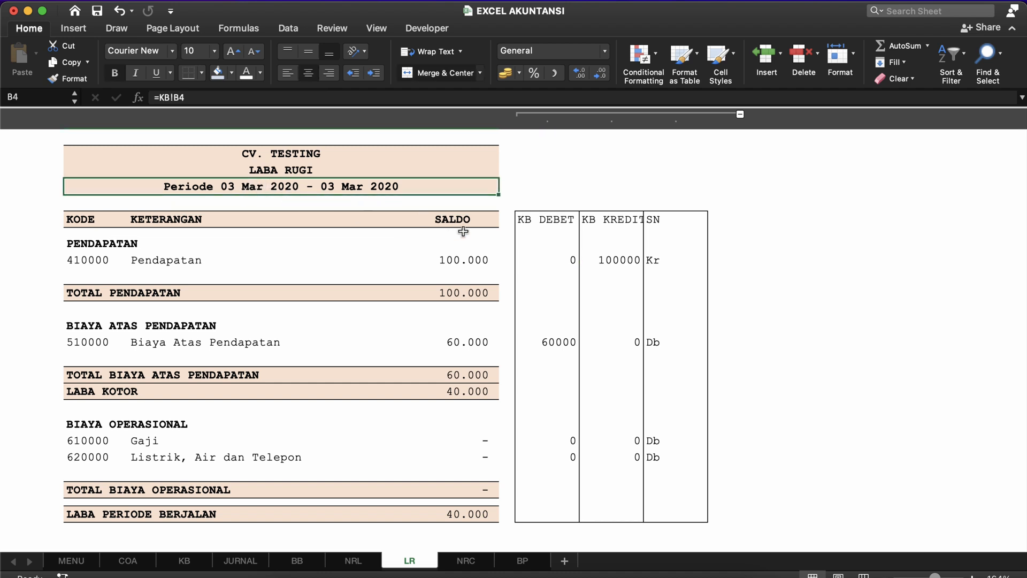
pyautogui.click(561, 259)
pyautogui.click(675, 261)
pyautogui.click(619, 262)
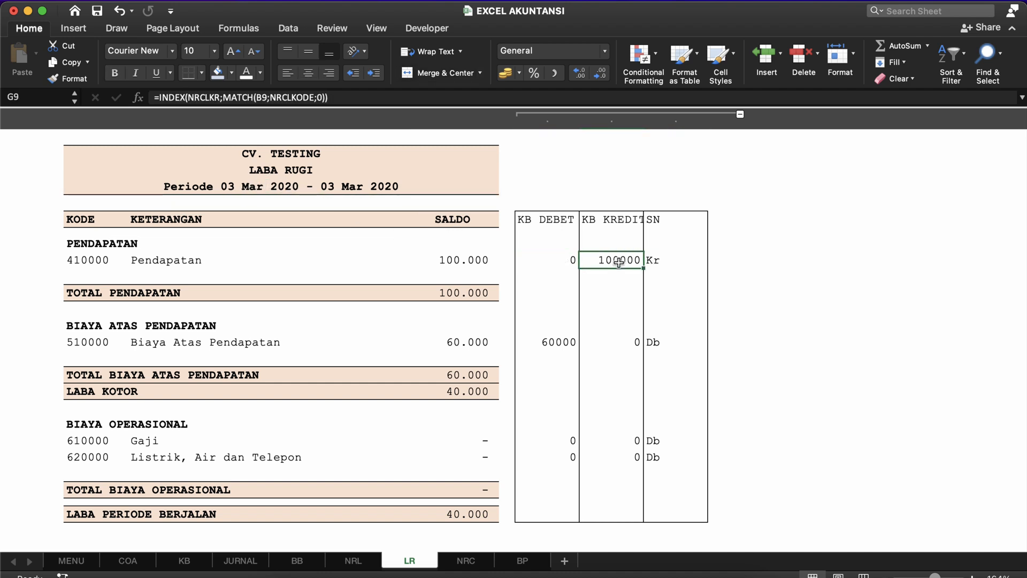
pyautogui.click(564, 257)
pyautogui.click(614, 259)
pyautogui.click(569, 260)
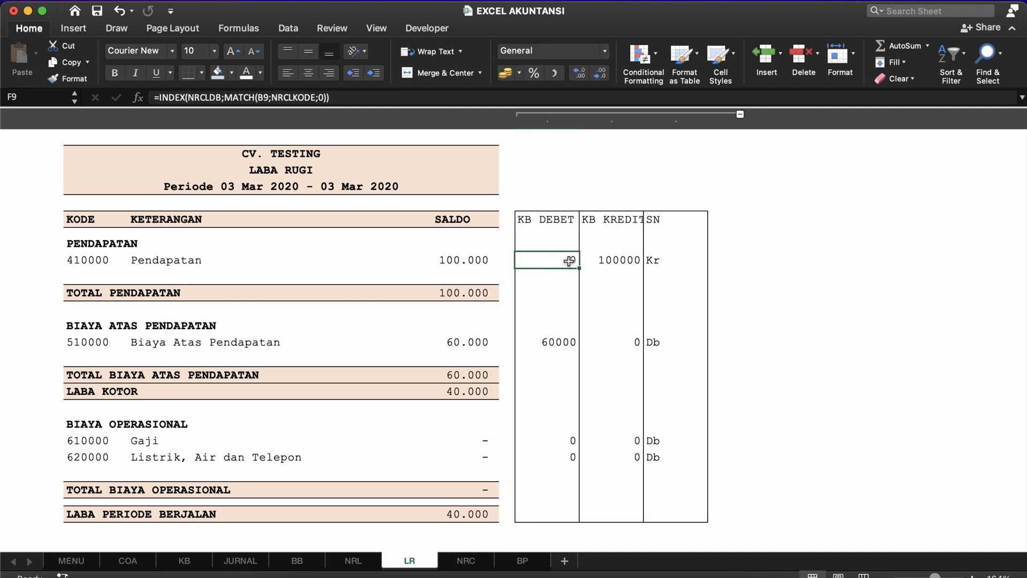
pyautogui.click(611, 257)
# Switch to the EXCEL AKUNTANSI UPDATE 2021 workbook and check the F9 and D9 formulas on its LR sheet, collapsing the helper columns again.
pyautogui.hotkey('ctrl', 'Down')
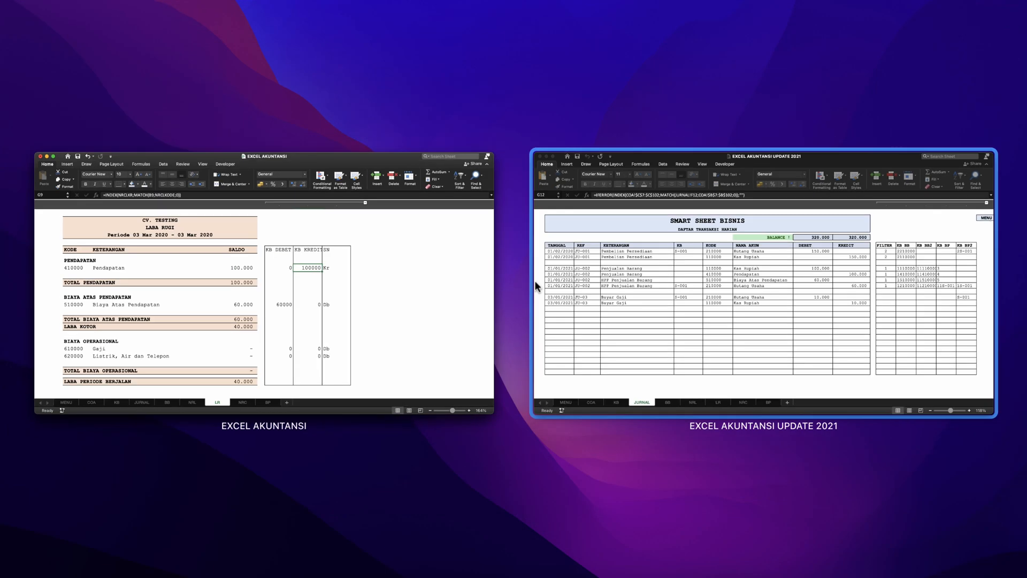
pyautogui.click(685, 278)
pyautogui.click(405, 560)
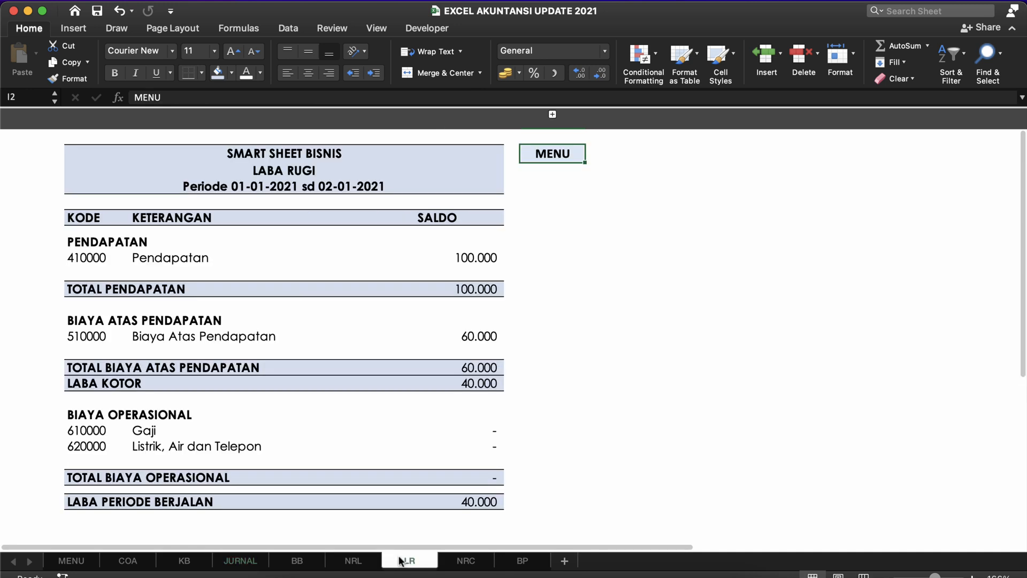
pyautogui.click(394, 302)
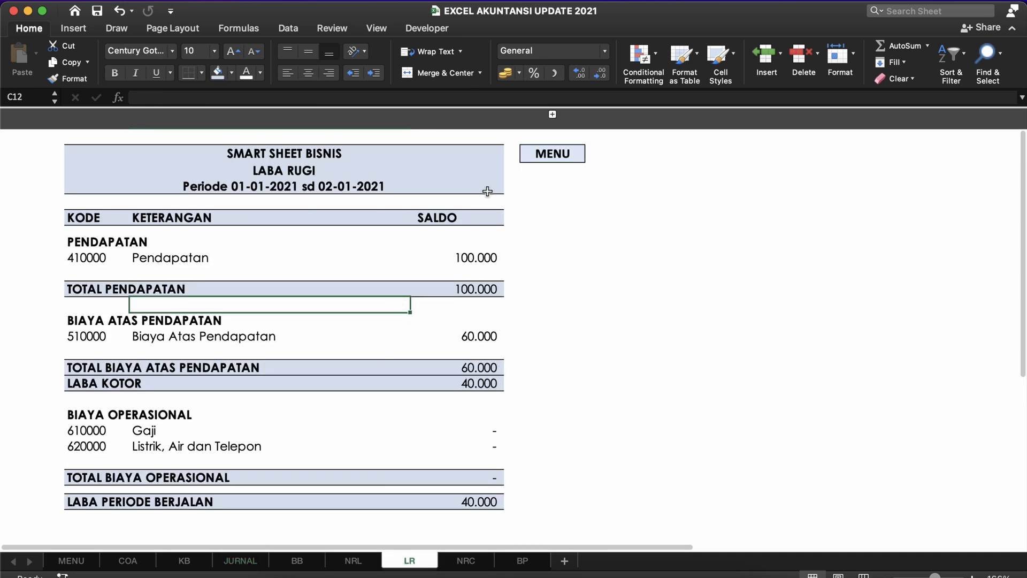
pyautogui.click(553, 114)
pyautogui.click(537, 267)
pyautogui.click(553, 255)
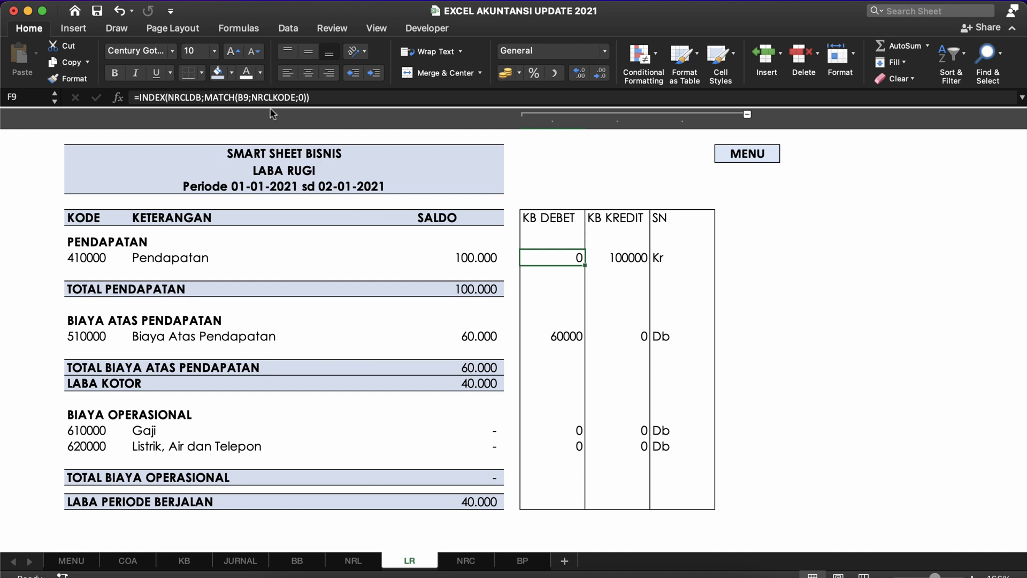
pyautogui.click(462, 253)
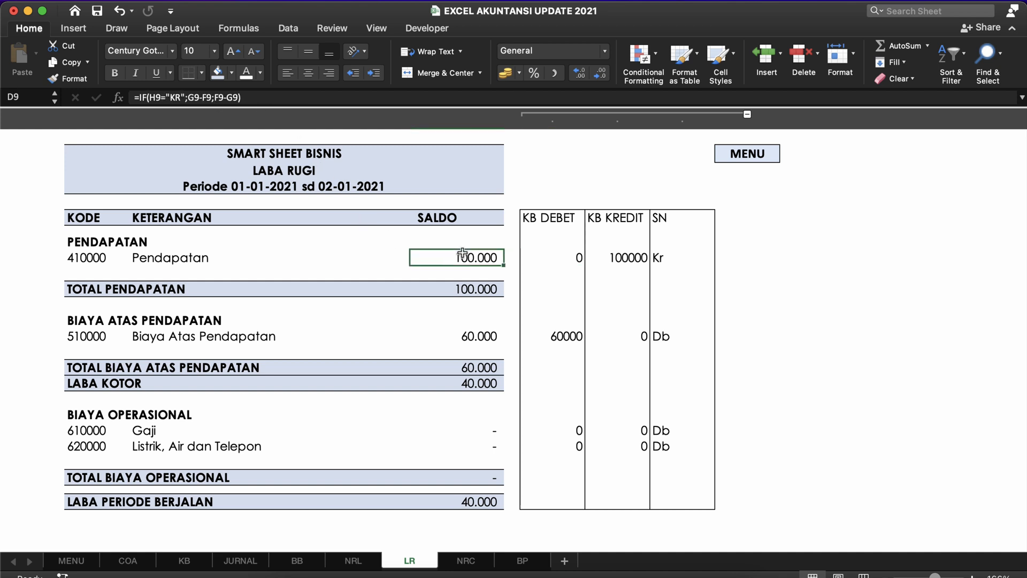
pyautogui.click(748, 114)
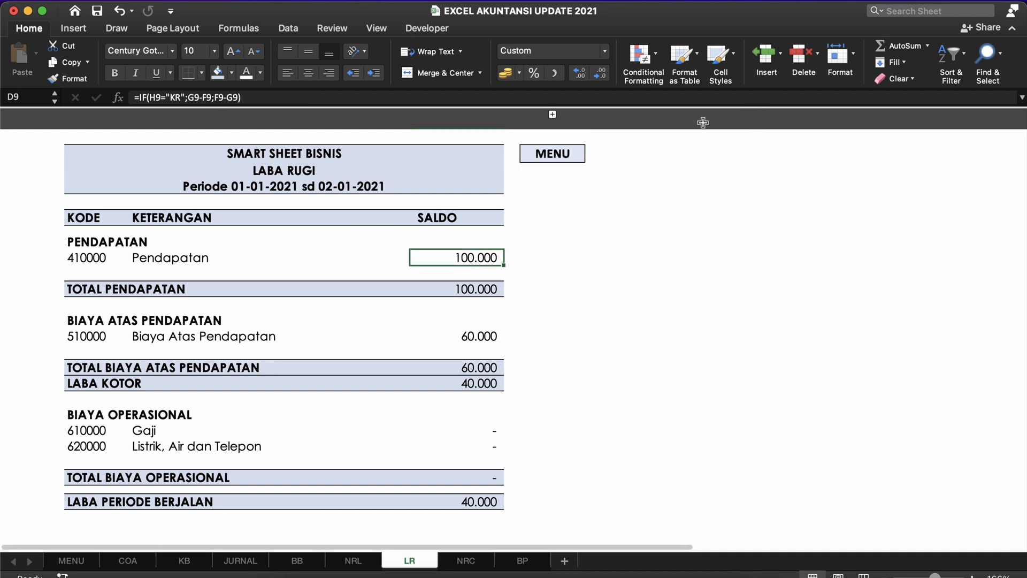
# Return to the EXCEL AKUNTANSI workbook and inspect the Pendapatan SALDO formula in D9 on LR.
pyautogui.hotkey('ctrl', 'Down')
pyautogui.click(688, 296)
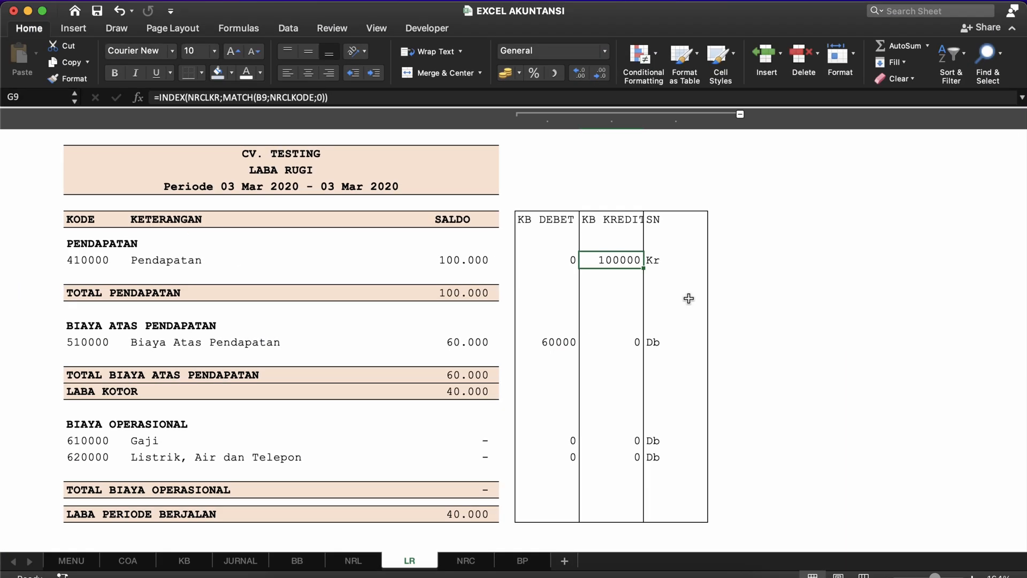
pyautogui.click(453, 261)
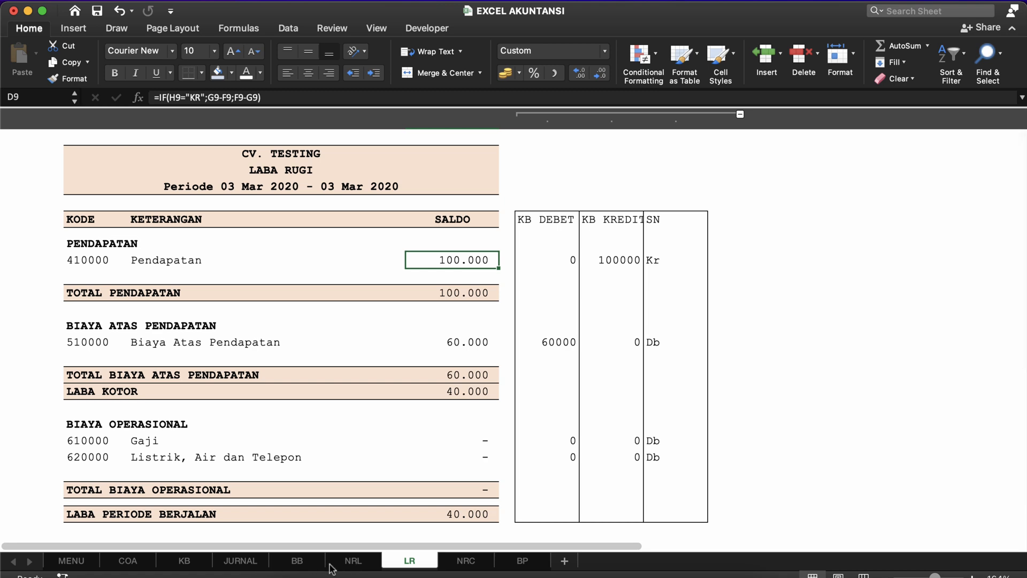
# On the NRL sheet, inspect the LABA formula in N27 and review the LABA RUGI columns.
pyautogui.click(375, 561)
pyautogui.scroll(3, 429, 467)
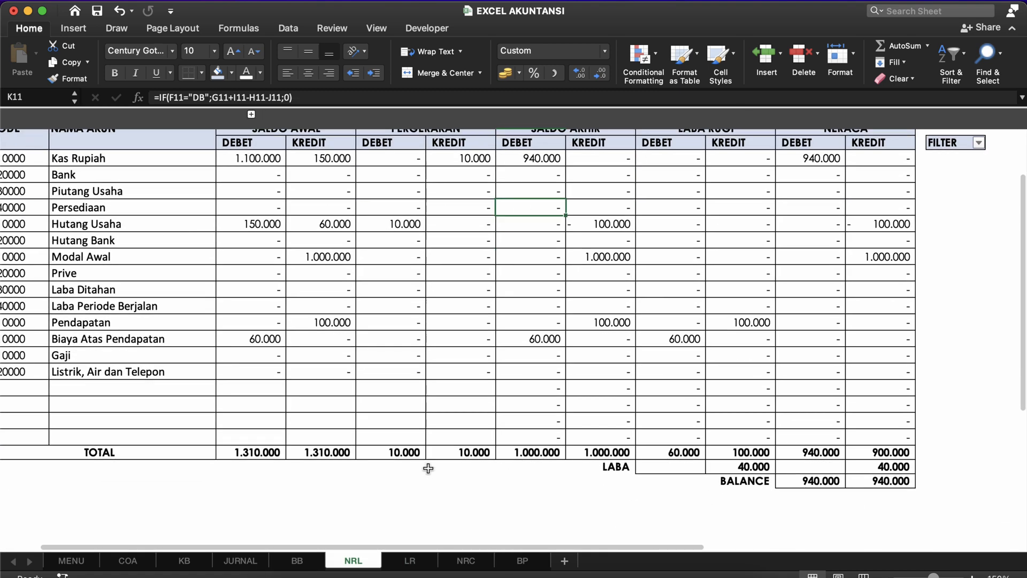
pyautogui.scroll(-1, 700, 461)
pyautogui.click(732, 454)
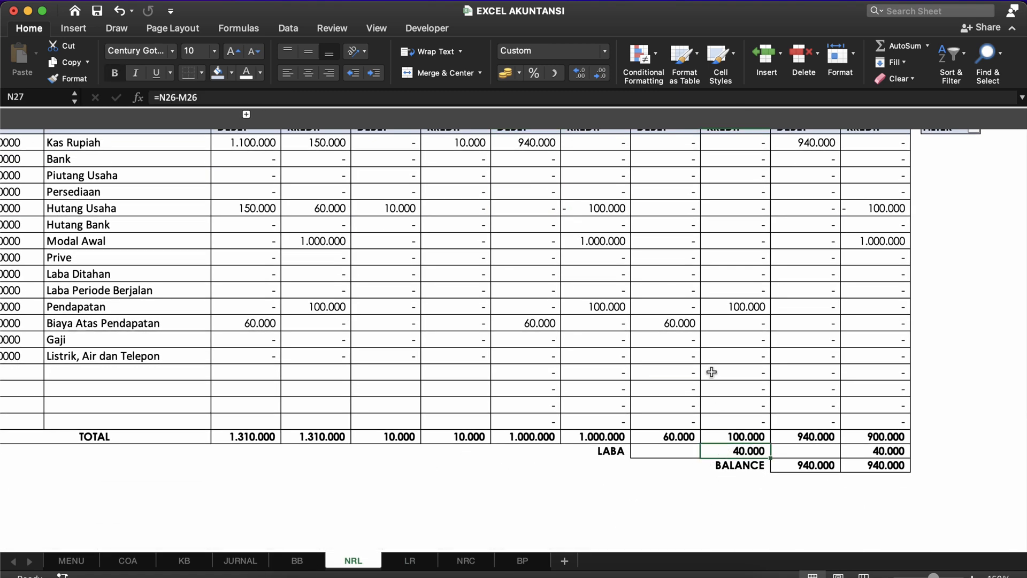
pyautogui.scroll(3, 712, 372)
pyautogui.scroll(-2, 712, 372)
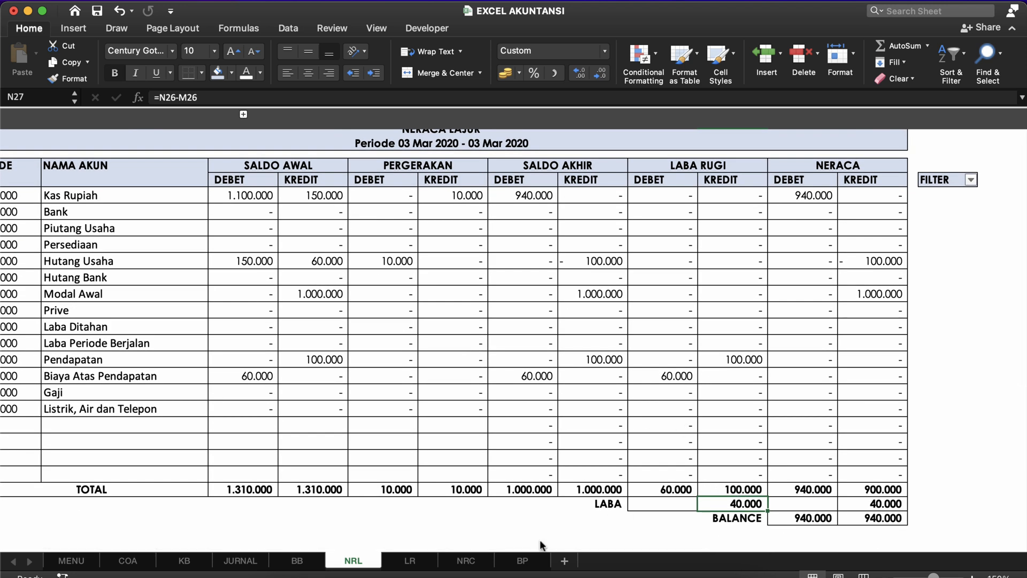
# Return to the LR sheet and review the LABA PERIODE BERJALAN line for comparison with NRL.
pyautogui.click(412, 560)
pyautogui.click(394, 471)
pyautogui.scroll(-2, 394, 468)
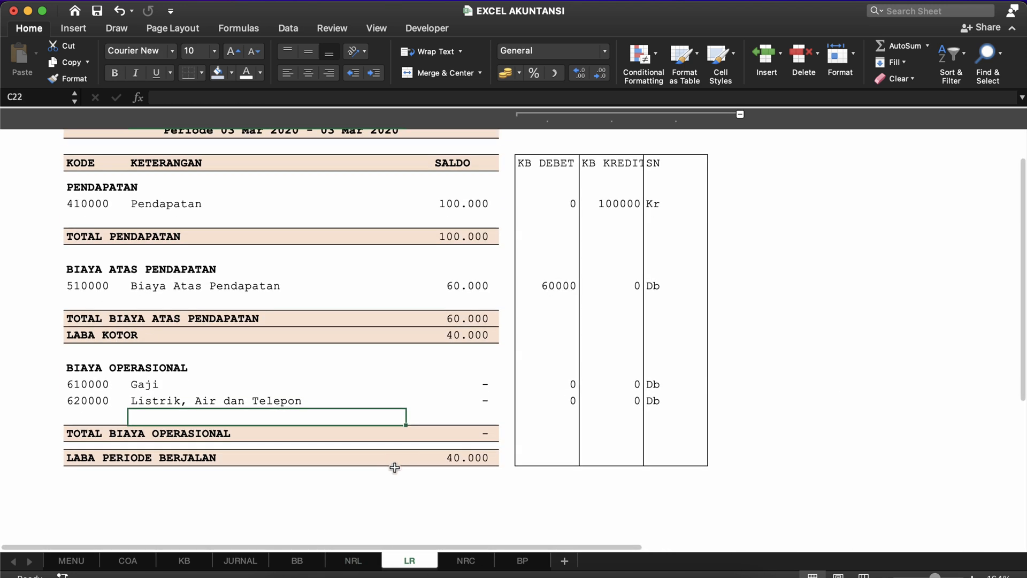
# On LR, inspect the LABA PERIODE BERJALAN formula in D25 and the SALDO formulas for Pendapatan and Biaya Atas Pendapatan.
pyautogui.click(469, 457)
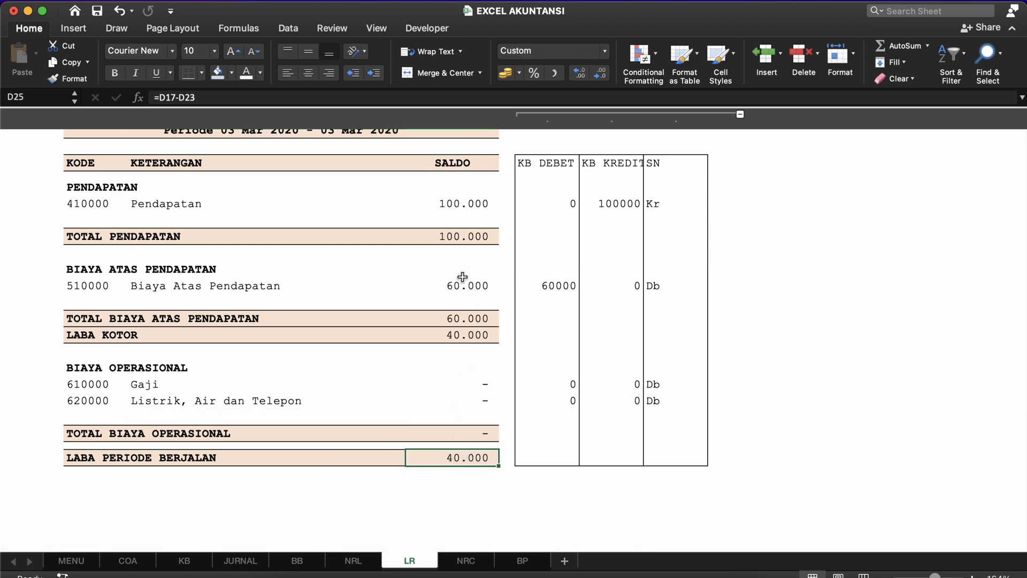
pyautogui.scroll(2, 462, 276)
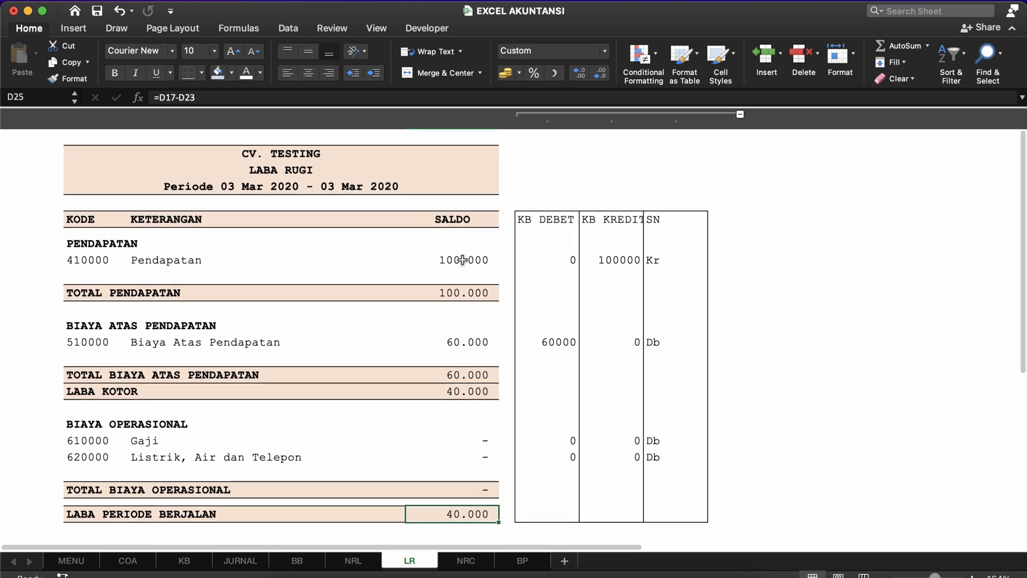
pyautogui.click(462, 260)
pyautogui.click(466, 311)
pyautogui.click(461, 341)
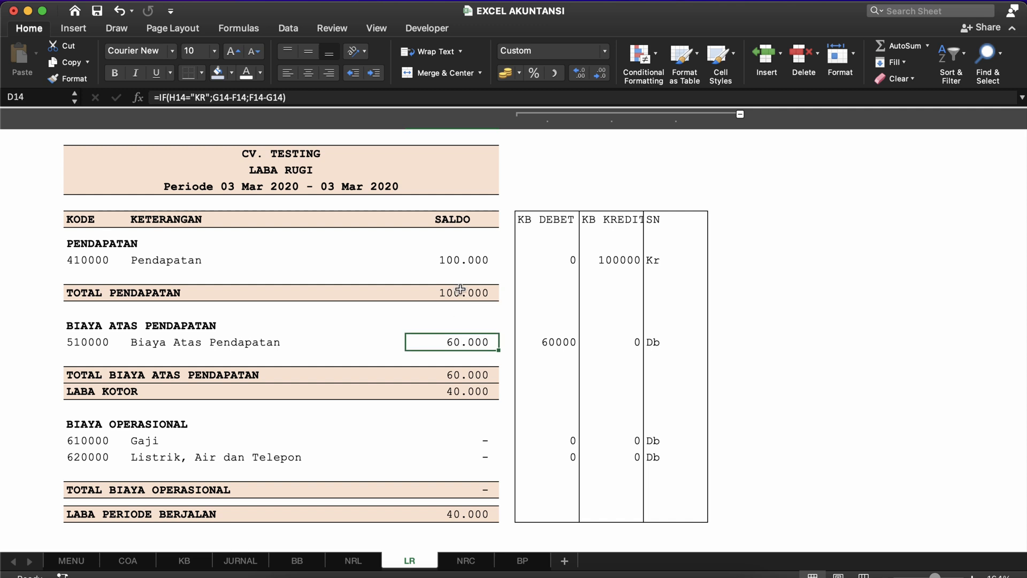
pyautogui.click(457, 263)
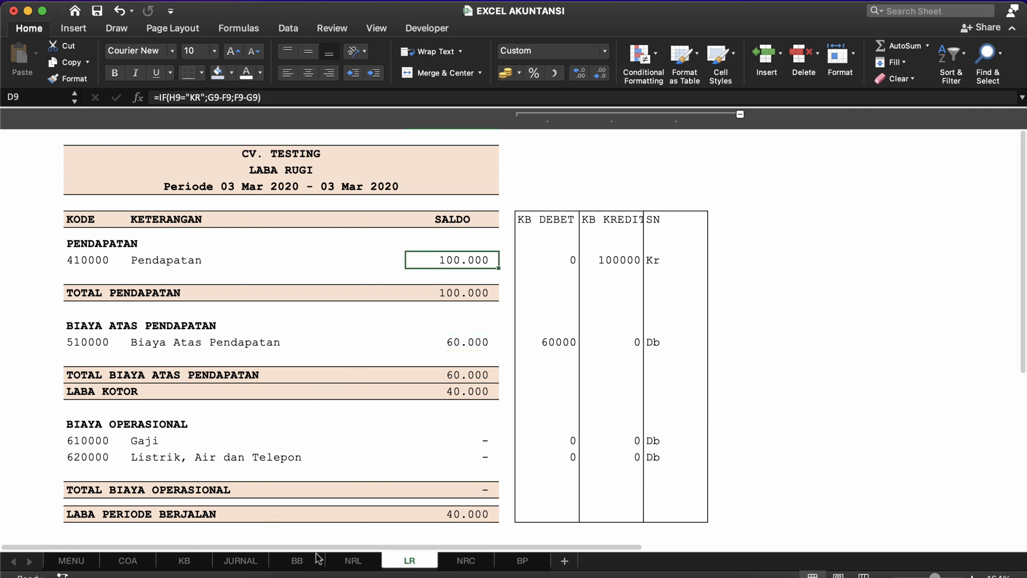
# Go to the JURNAL sheet and review the accounts and amounts of the JU-03 Bayar Gaji entry in rows 16 and 17.
pyautogui.click(128, 563)
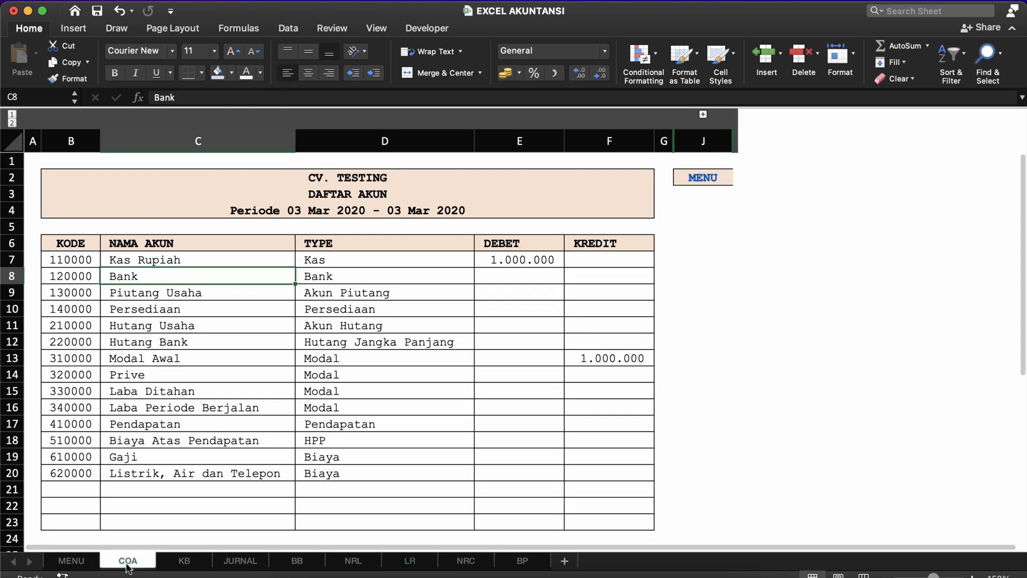
pyautogui.click(229, 560)
pyautogui.click(222, 378)
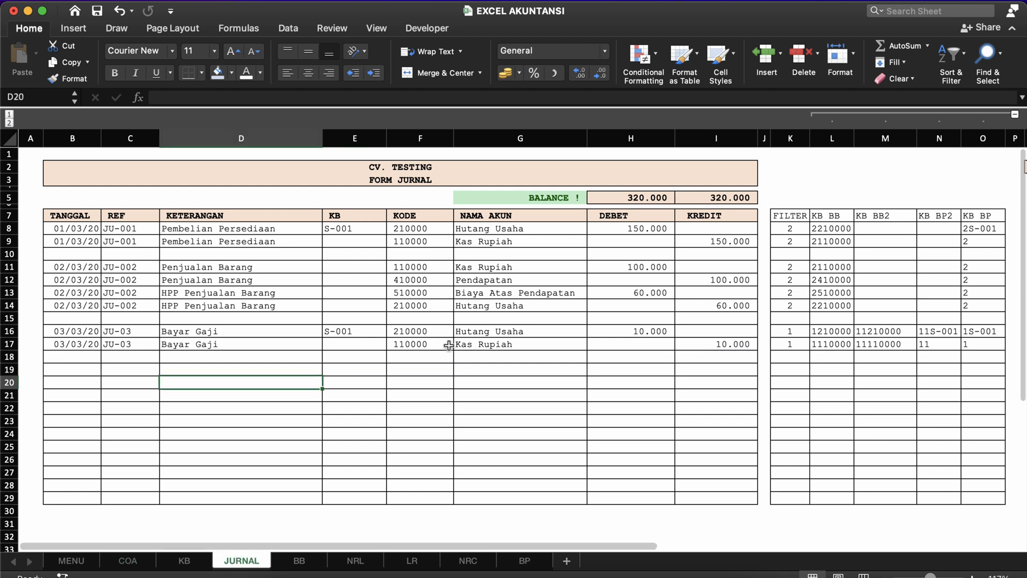
pyautogui.click(466, 346)
pyautogui.click(562, 330)
pyautogui.click(658, 330)
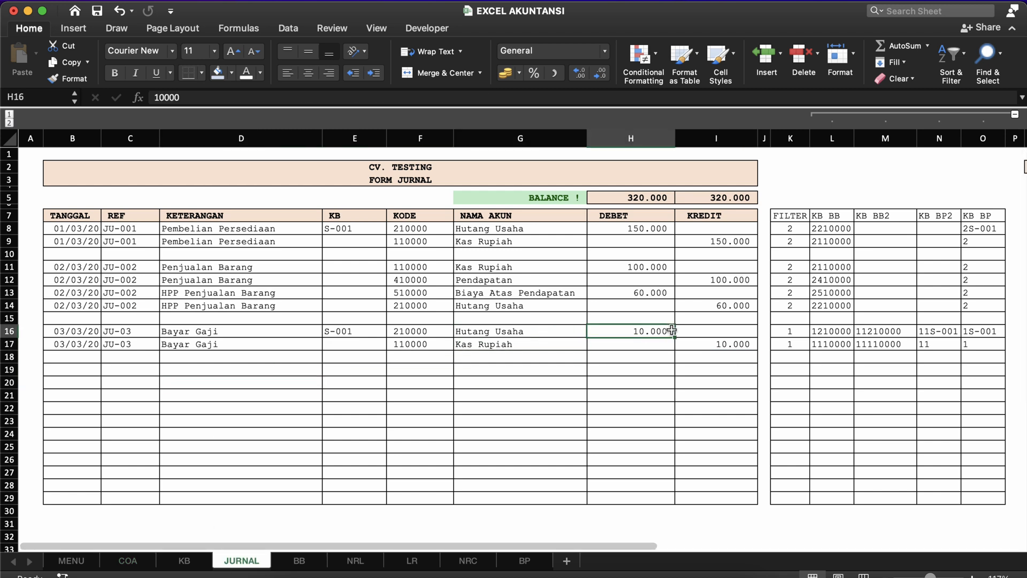
pyautogui.click(456, 334)
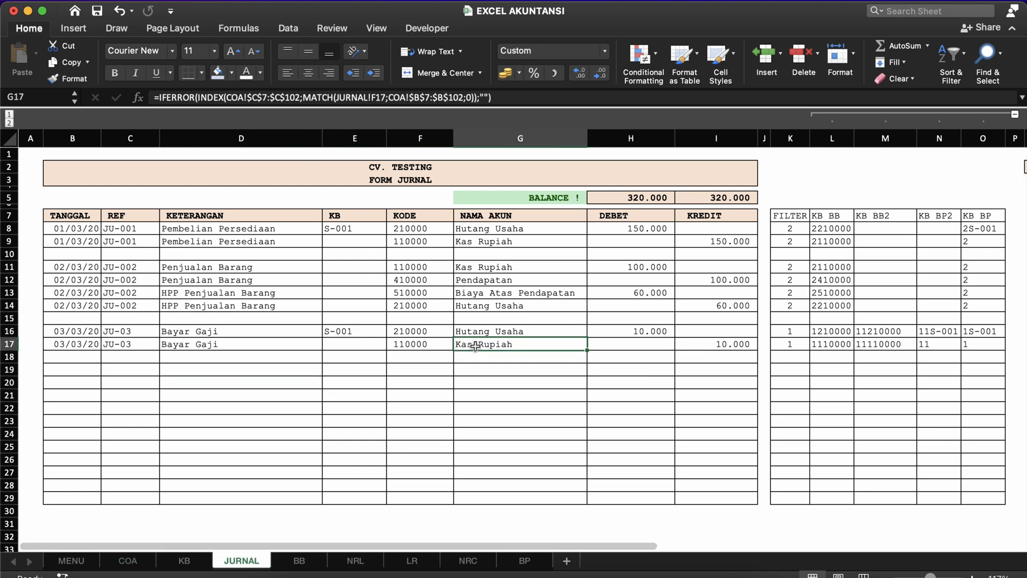
pyautogui.click(238, 332)
pyautogui.click(439, 337)
pyautogui.click(579, 332)
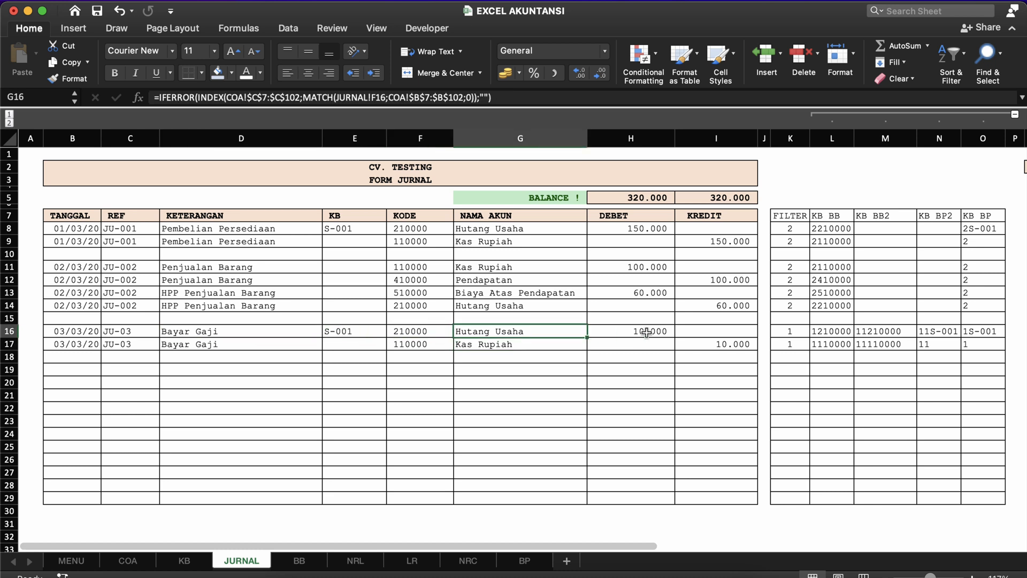
pyautogui.click(645, 331)
pyautogui.click(717, 355)
pyautogui.click(613, 335)
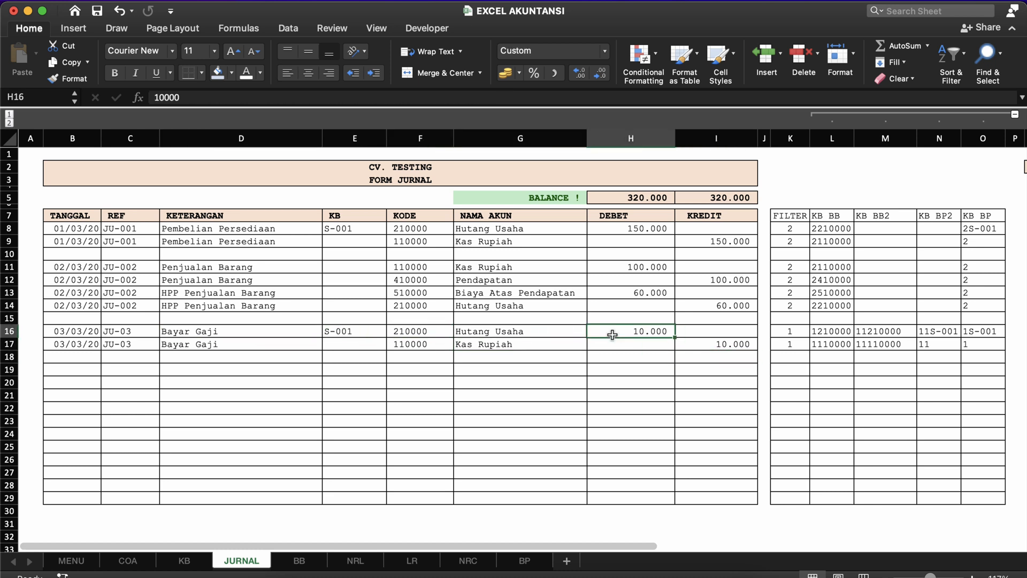
# Select the complete JU-03 entry in B16:I17 to examine both of its journal lines together.
pyautogui.hotkey('shift', 'Left')
pyautogui.hotkey('shift', 'Left')
pyautogui.hotkey('shift', 'Left')
pyautogui.hotkey('shift', 'Left')
pyautogui.hotkey('shift', 'Left')
pyautogui.hotkey('shift', 'Left')
pyautogui.press('Left')
pyautogui.press('Left')
pyautogui.press('Left')
pyautogui.press('Left')
pyautogui.press('Left')
pyautogui.press('Left')
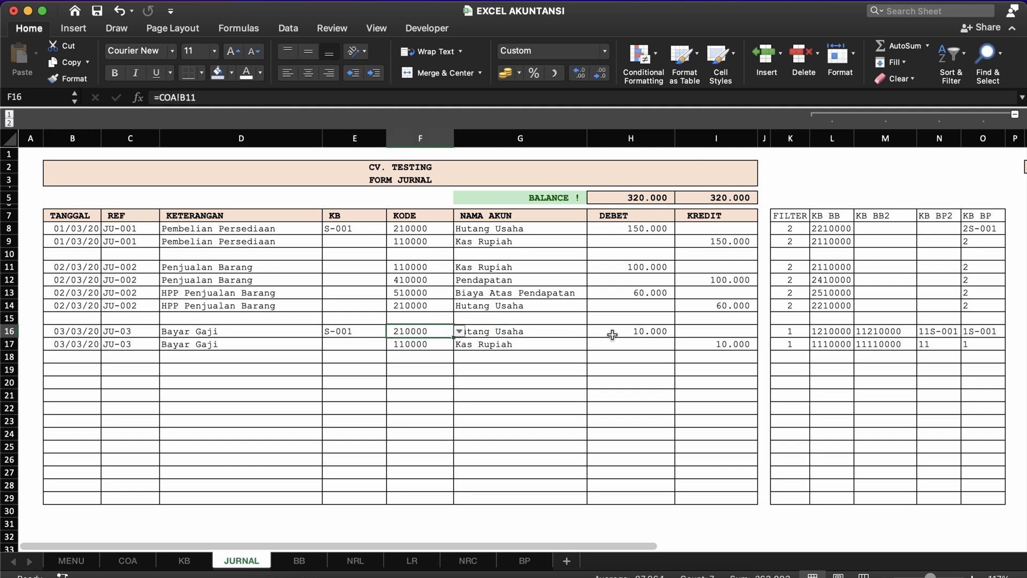
pyautogui.hotkey('shift', 'Right')
pyautogui.hotkey('shift', 'Right')
pyautogui.hotkey('shift', 'Right')
pyautogui.hotkey('shift', 'Right')
pyautogui.hotkey('shift', 'Right')
pyautogui.hotkey('shift', 'Right')
pyautogui.hotkey('shift', 'Right')
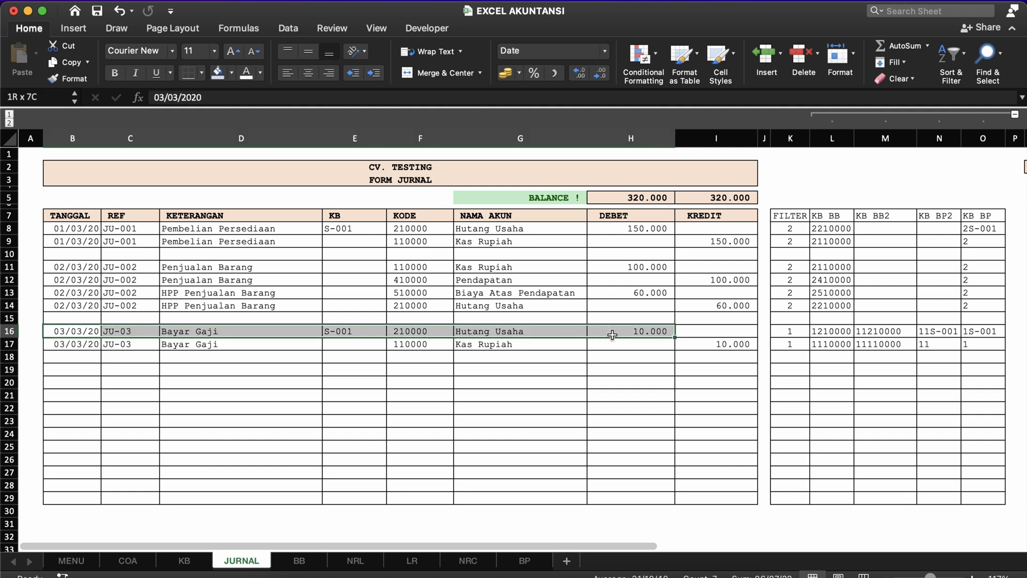
pyautogui.hotkey('shift', 'Down')
pyautogui.hotkey('shift', 'Down')
pyautogui.hotkey('shift', 'Down')
pyautogui.hotkey('shift', 'Up')
pyautogui.hotkey('shift', 'Up')
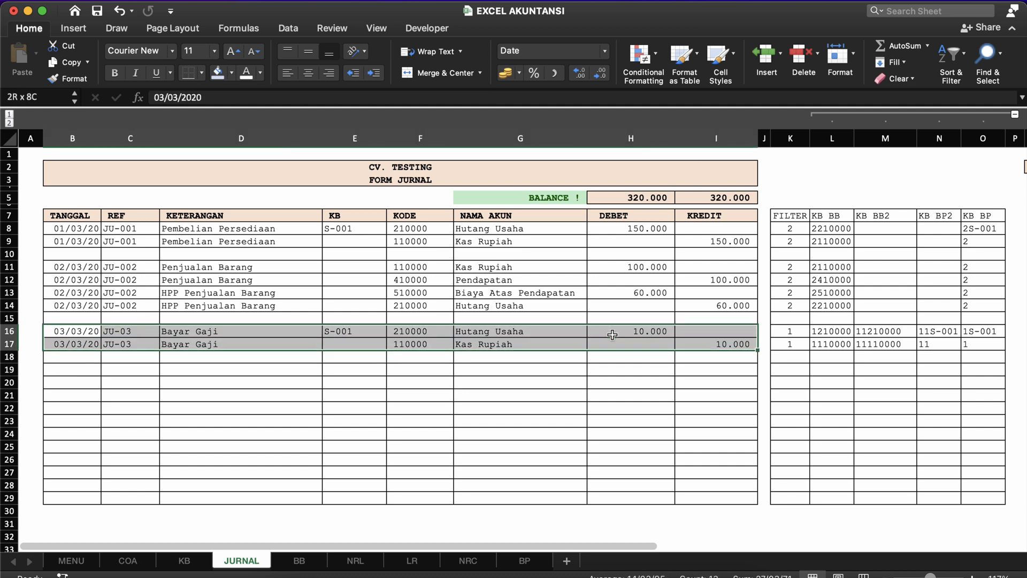
pyautogui.click(568, 345)
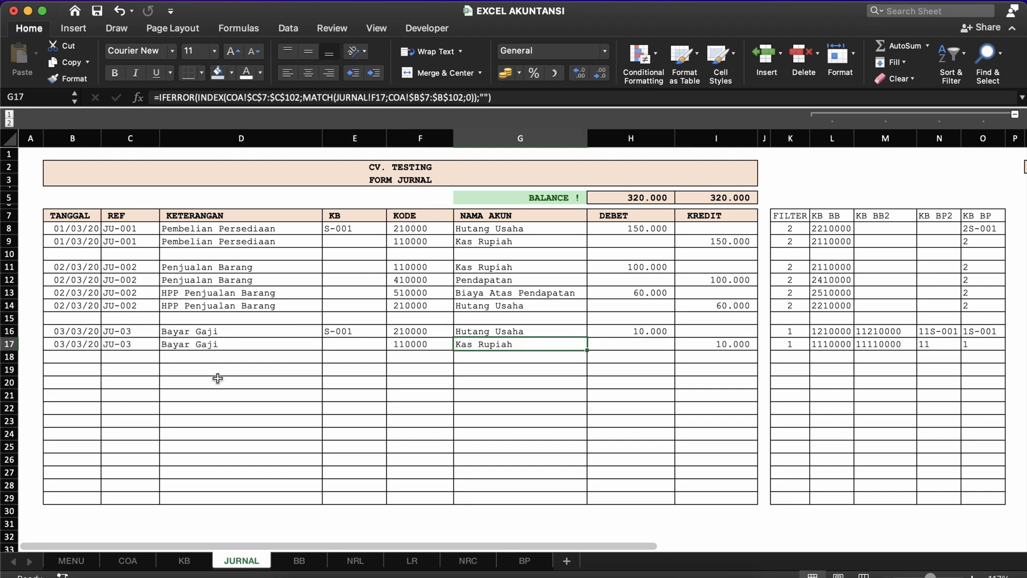
# Copy the date 03/03/2020 from B17 into B19 and B20 to start a new journal entry.
pyautogui.click(73, 363)
pyautogui.click(78, 379)
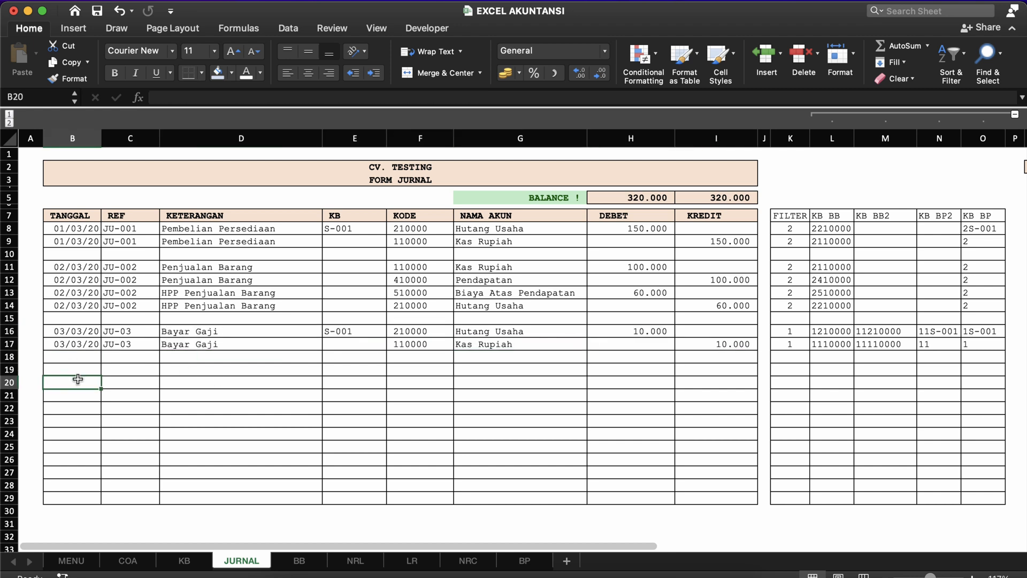
pyautogui.click(77, 366)
pyautogui.click(76, 344)
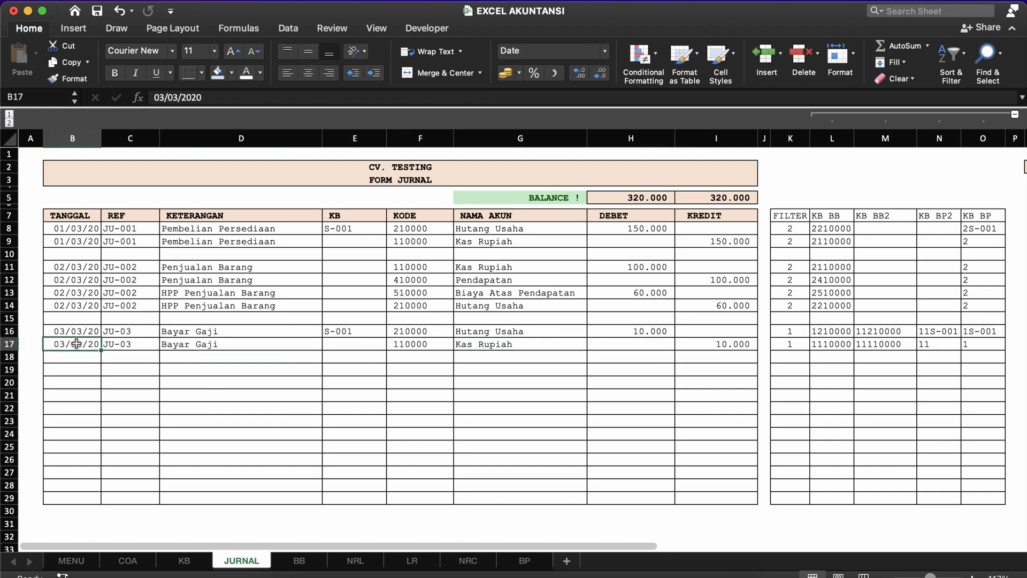
pyautogui.press('super+c')
pyautogui.press('Down')
pyautogui.press('Down')
pyautogui.press('Return')
pyautogui.press('Down')
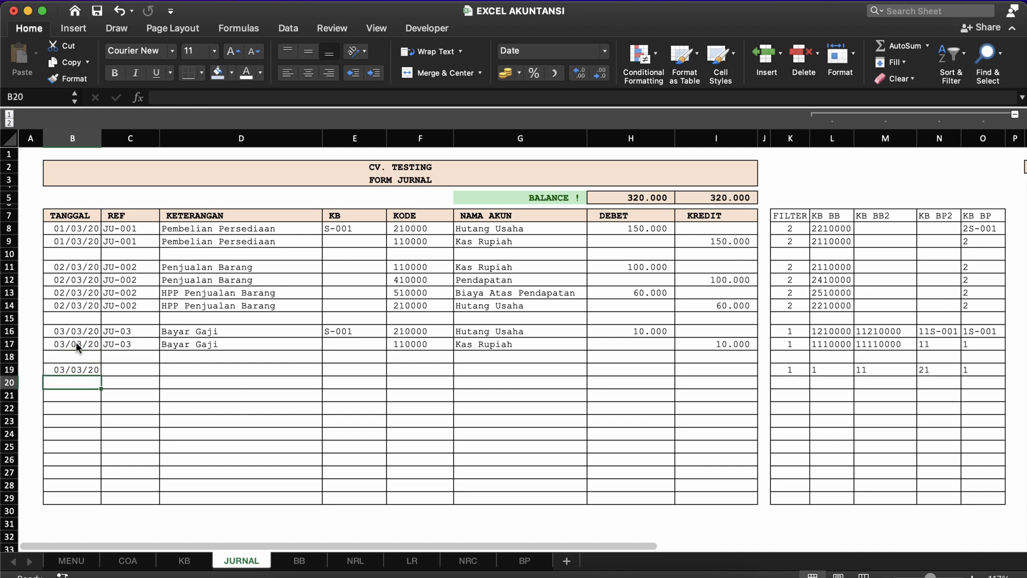
pyautogui.press('Return')
# Enter the reference JU-04 in C19 and fill it down to C20.
pyautogui.press('Right')
pyautogui.press('Up')
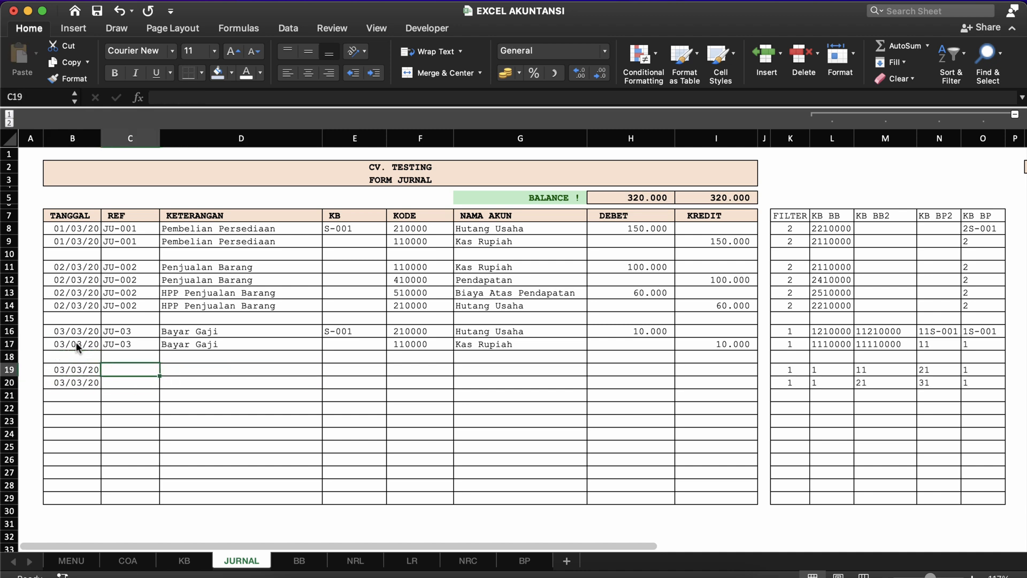
pyautogui.write('JU-04')
pyautogui.press('Return')
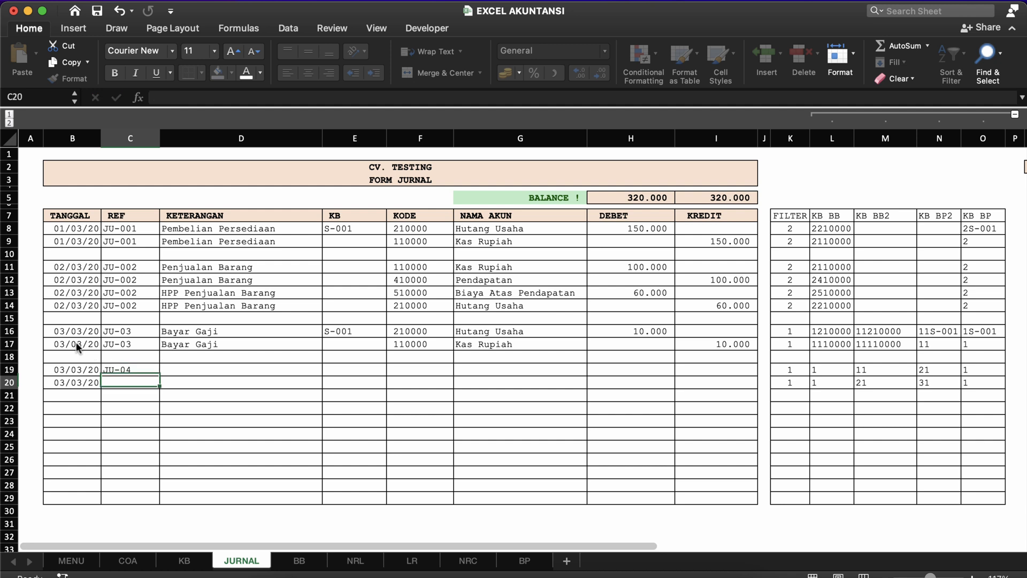
pyautogui.hotkey('ctrl', 'd')
# Enter the description Pendapatan in D19 and fill it down to D20.
pyautogui.press('Right')
pyautogui.press('Up')
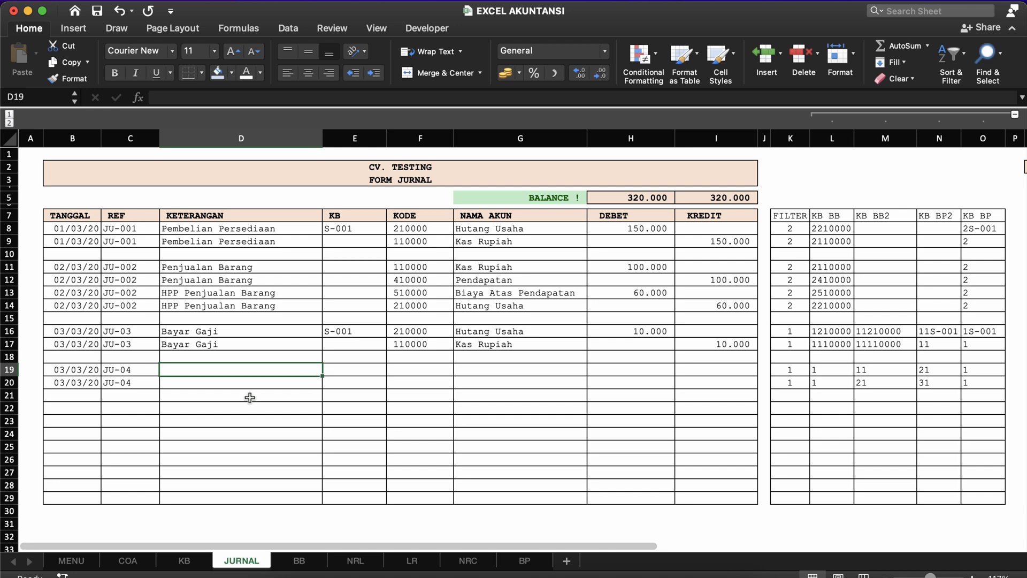
pyautogui.write('Pendapatan')
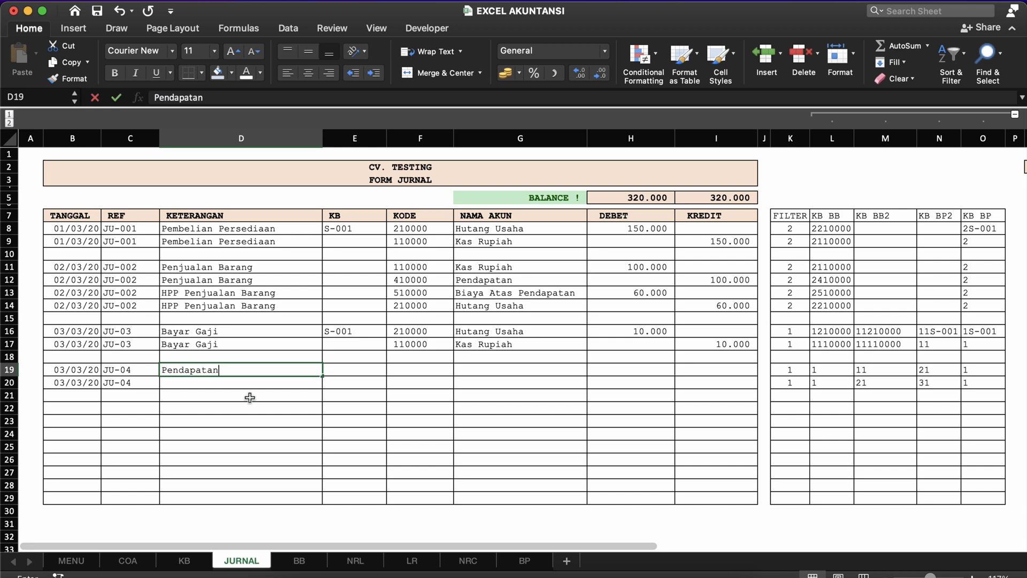
pyautogui.press('Return')
pyautogui.hotkey('ctrl', 'd')
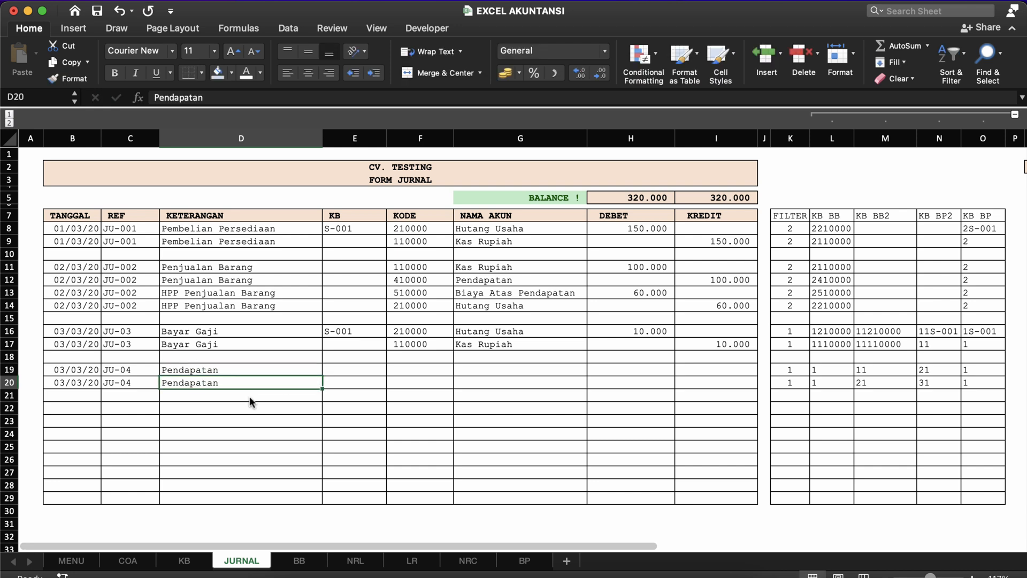
# Try to reuse the Pendapatan account code by copying F12 into F20.
pyautogui.press('Right')
pyautogui.press('Right')
pyautogui.press('Up')
pyautogui.press('Up')
pyautogui.press('Up')
pyautogui.press('Up')
pyautogui.press('Up')
pyautogui.press('Up')
pyautogui.press('Up')
pyautogui.press('Up')
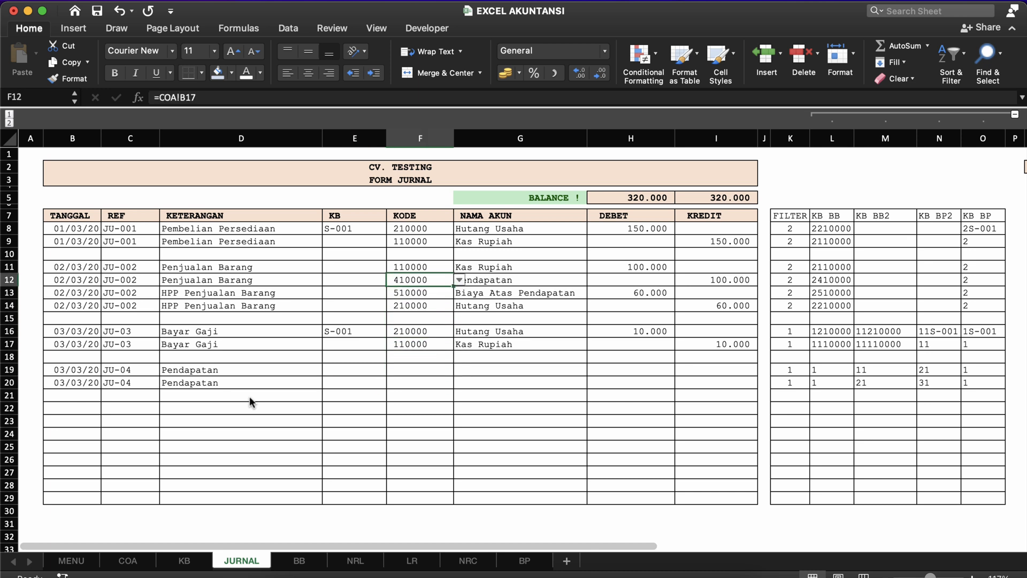
pyautogui.press('super+c')
pyautogui.press('Down')
pyautogui.press('Down')
pyautogui.press('Down')
pyautogui.press('Down')
pyautogui.press('Down')
pyautogui.press('Down')
pyautogui.press('Down')
pyautogui.press('Down')
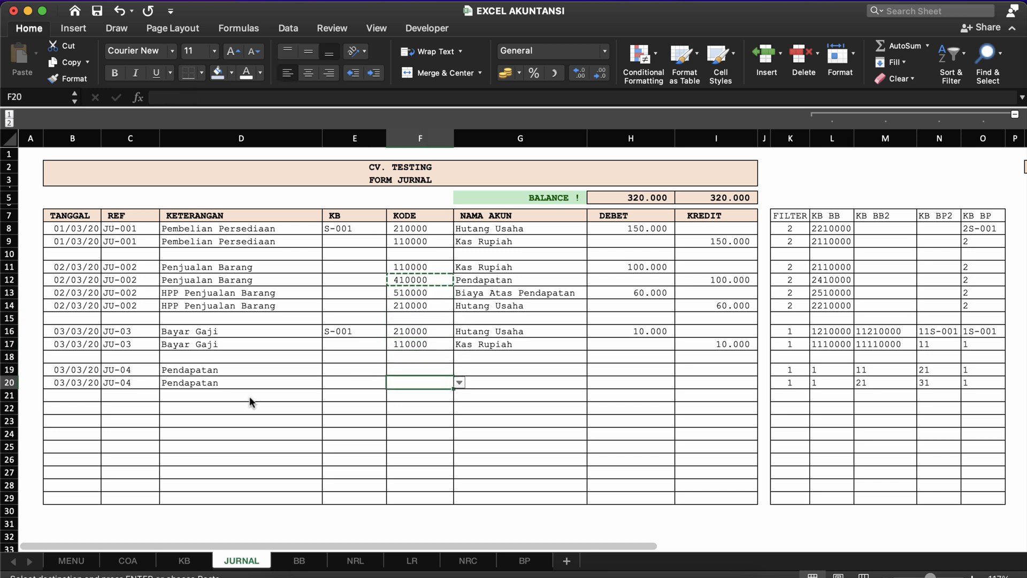
pyautogui.press('Return')
pyautogui.press('Up')
pyautogui.press('Up')
pyautogui.press('Up')
pyautogui.press('Up')
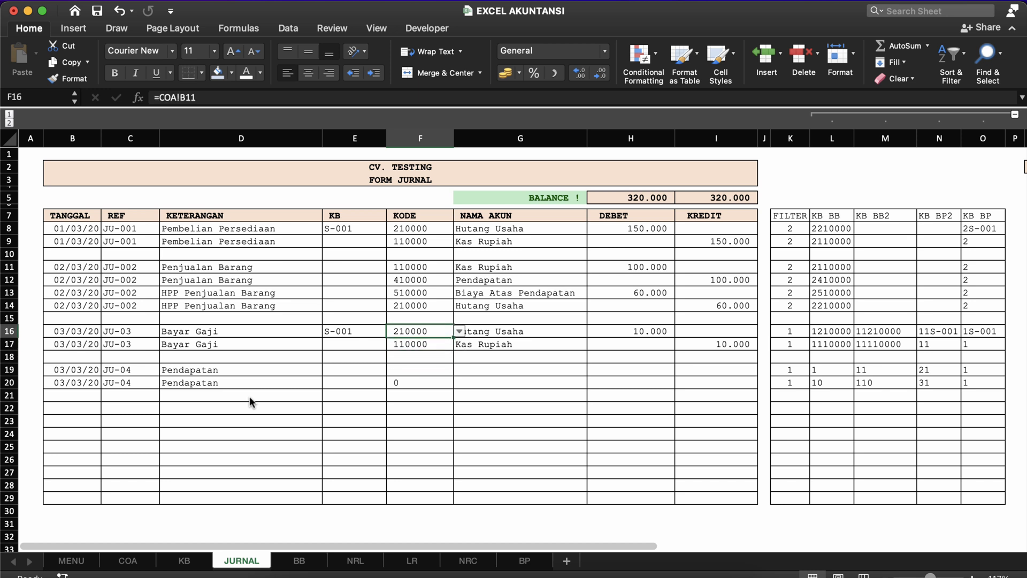
# Enter account code 410000 in F20 for the second JU-04 line.
pyautogui.press('Down')
pyautogui.press('Down')
pyautogui.press('Down')
pyautogui.press('Down')
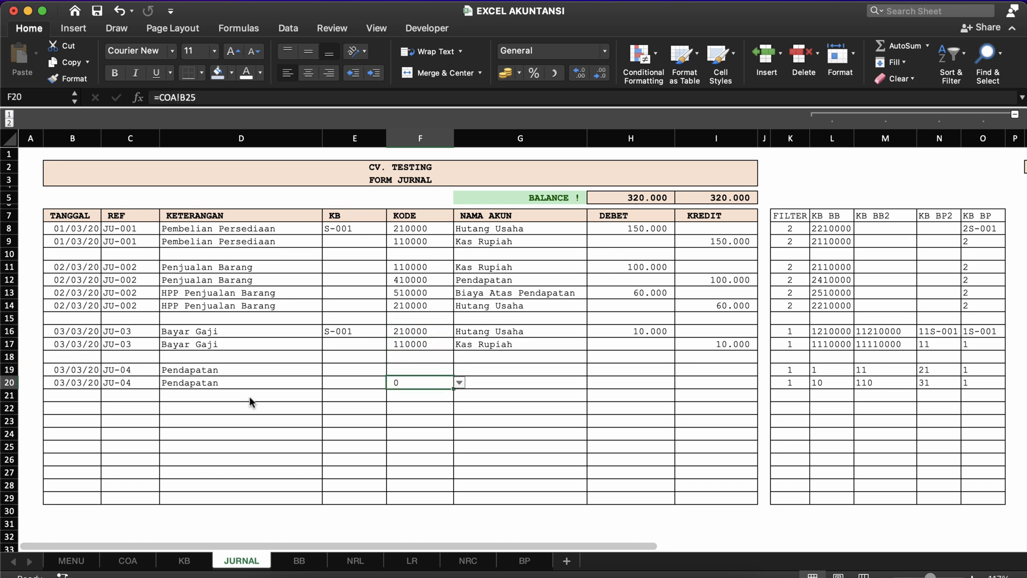
pyautogui.write('410000')
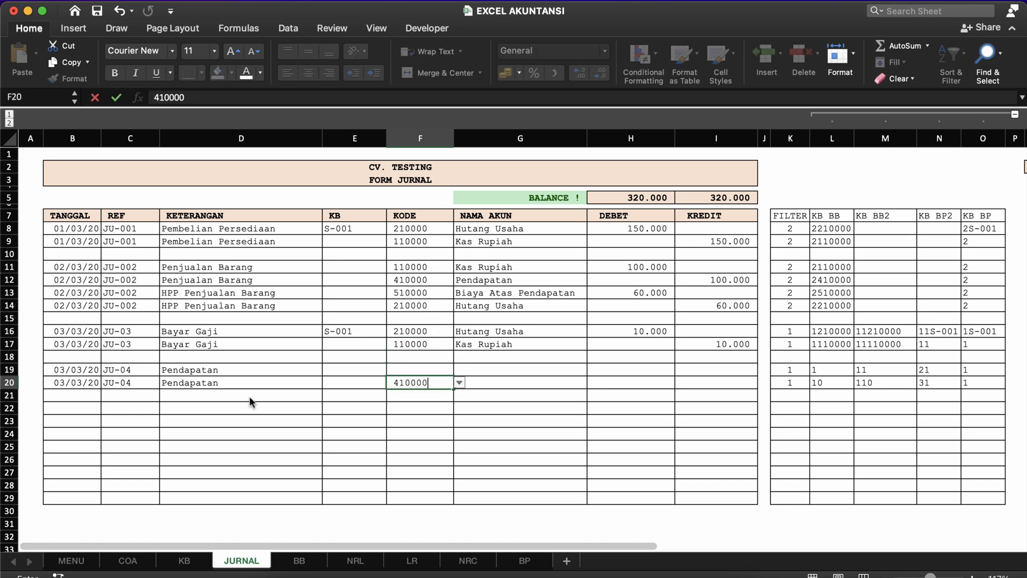
pyautogui.press('Return')
pyautogui.press('Up')
pyautogui.press('Up')
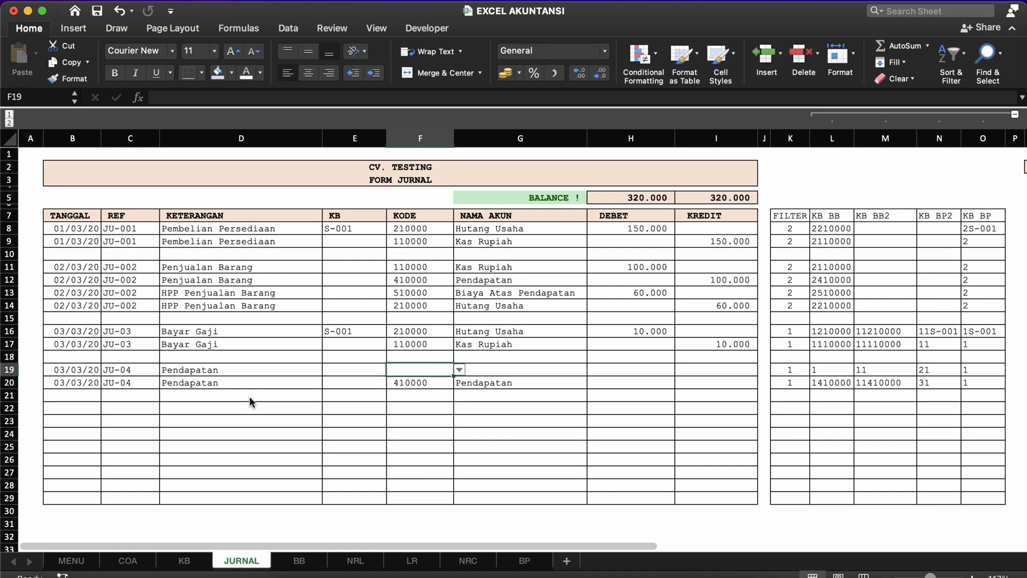
pyautogui.press('Up')
pyautogui.press('Up')
pyautogui.press('super+c')
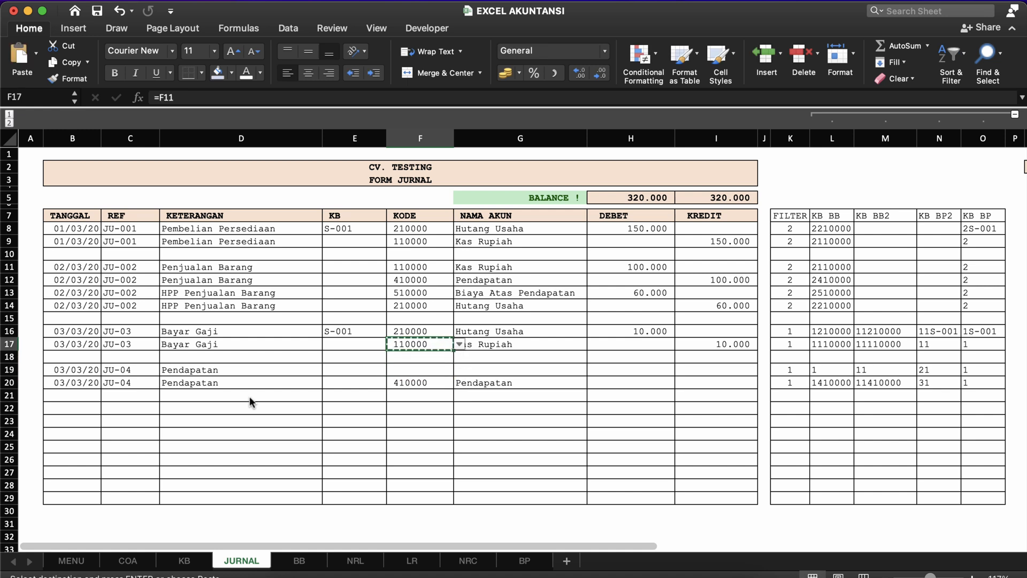
pyautogui.press('Escape')
# Enter account code 110000 in F19 for the first JU-04 line.
pyautogui.press('Down')
pyautogui.press('Down')
pyautogui.press('Down')
pyautogui.press('Up')
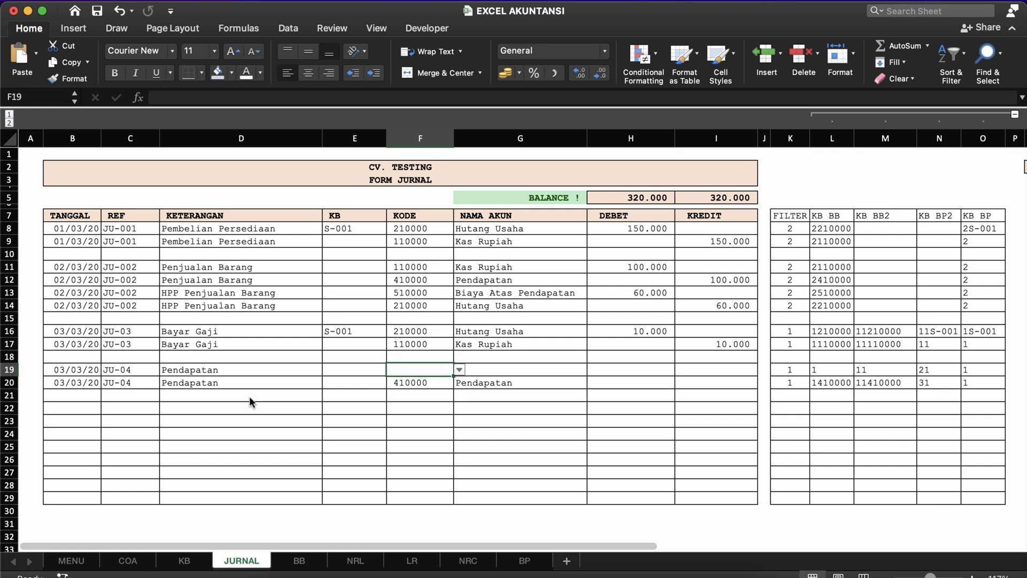
pyautogui.write('11000')
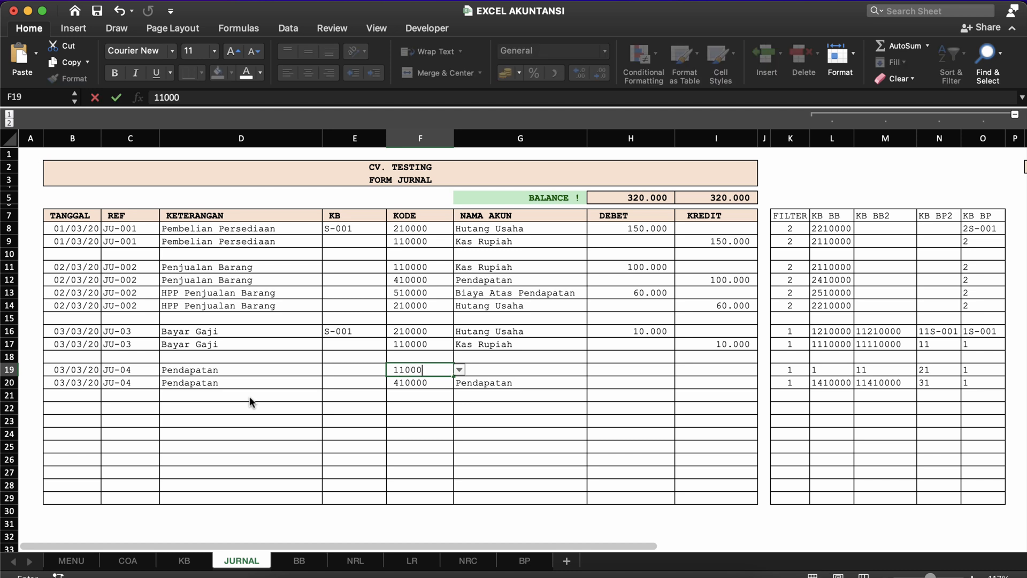
pyautogui.press('Return')
# Enter a debit of 20.000 in H19 for the JU-04 Kas Rupiah line.
pyautogui.press('Up')
pyautogui.press('Right')
pyautogui.press('Right')
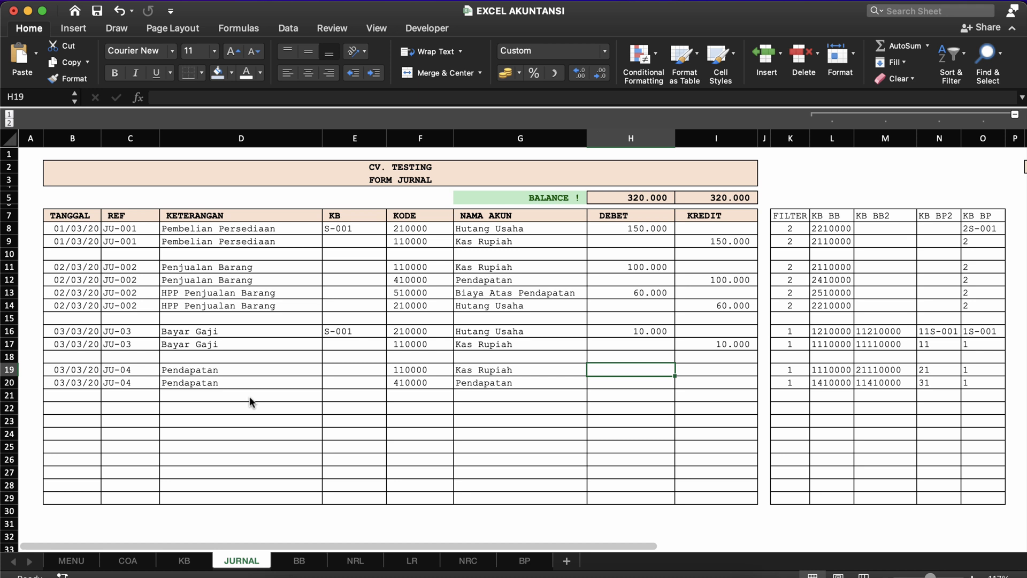
pyautogui.click(784, 370)
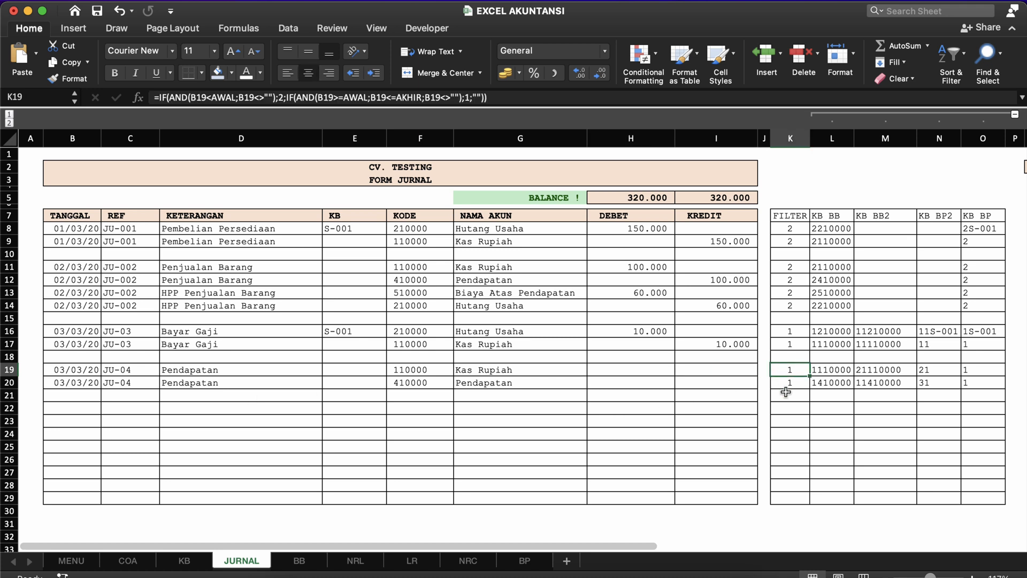
pyautogui.click(645, 373)
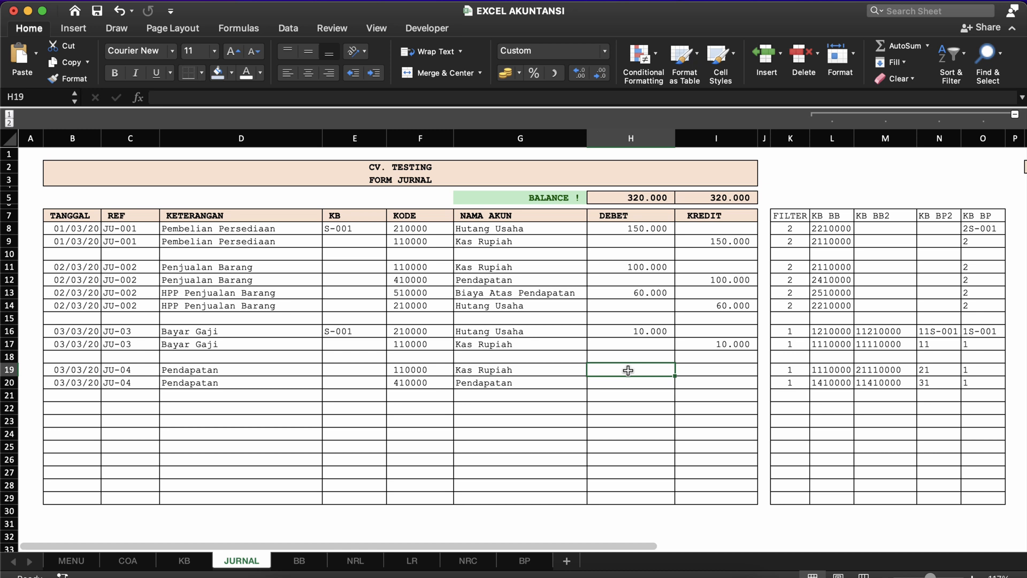
pyautogui.write('20')
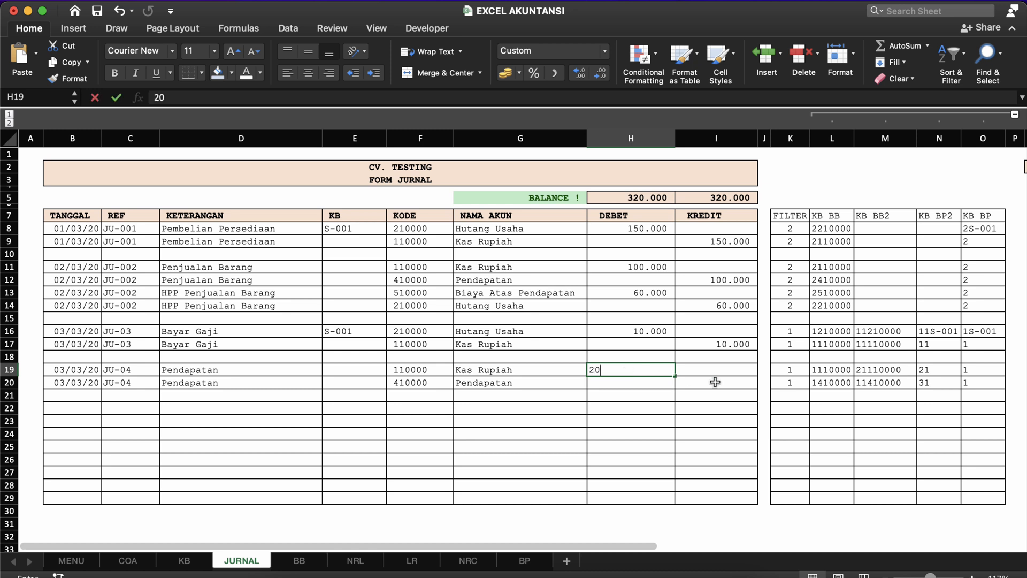
pyautogui.write('.000')
# Set the JU-04 Pendapatan credit in I20 equal to the debit in H19.
pyautogui.click(715, 381)
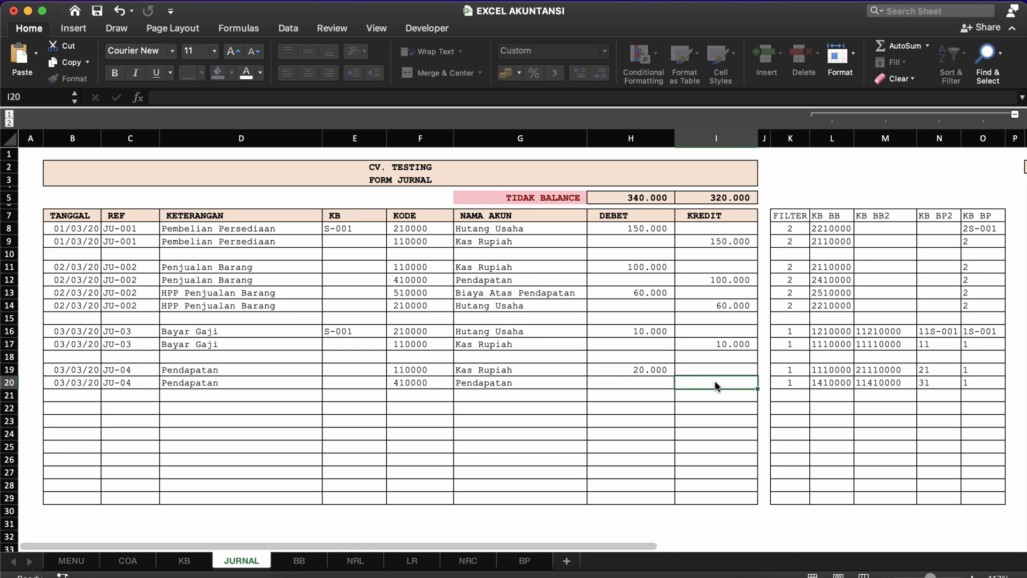
pyautogui.write('=')
pyautogui.click(636, 369)
pyautogui.press('Return')
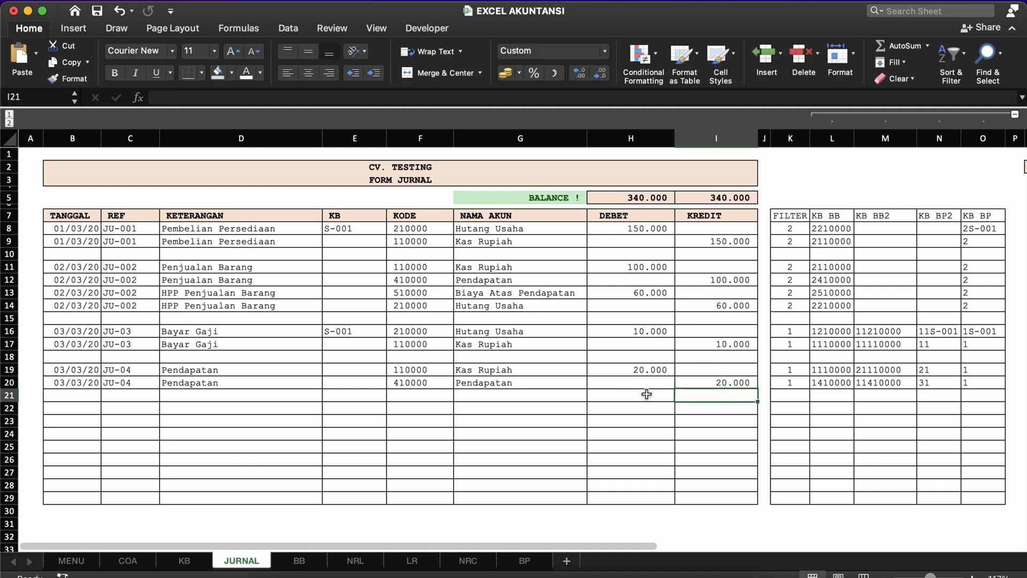
pyautogui.click(647, 394)
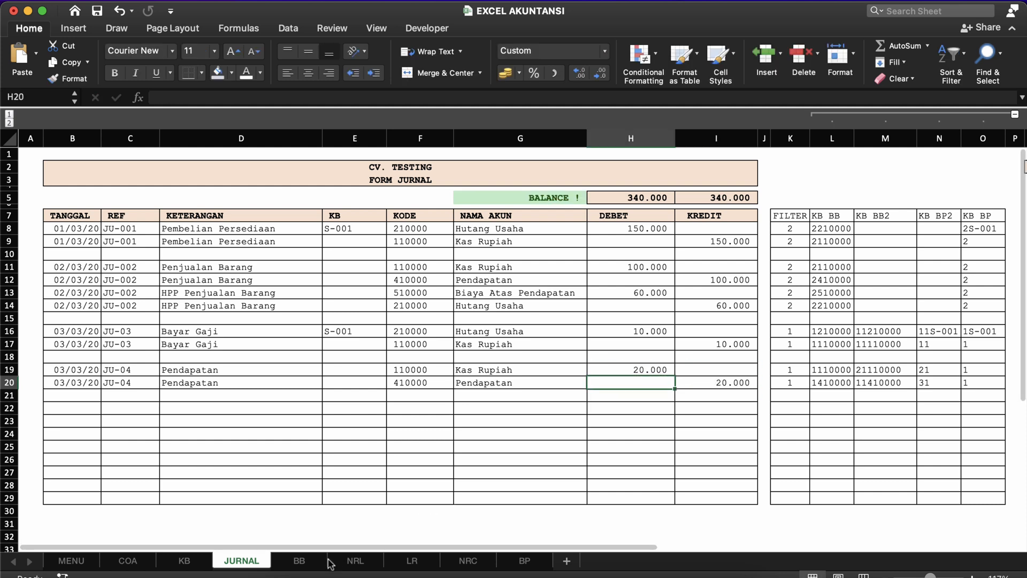
# Check how the JU-04 entry carries into the BB ledger for account 110000 and the NRL worksheet.
pyautogui.click(305, 562)
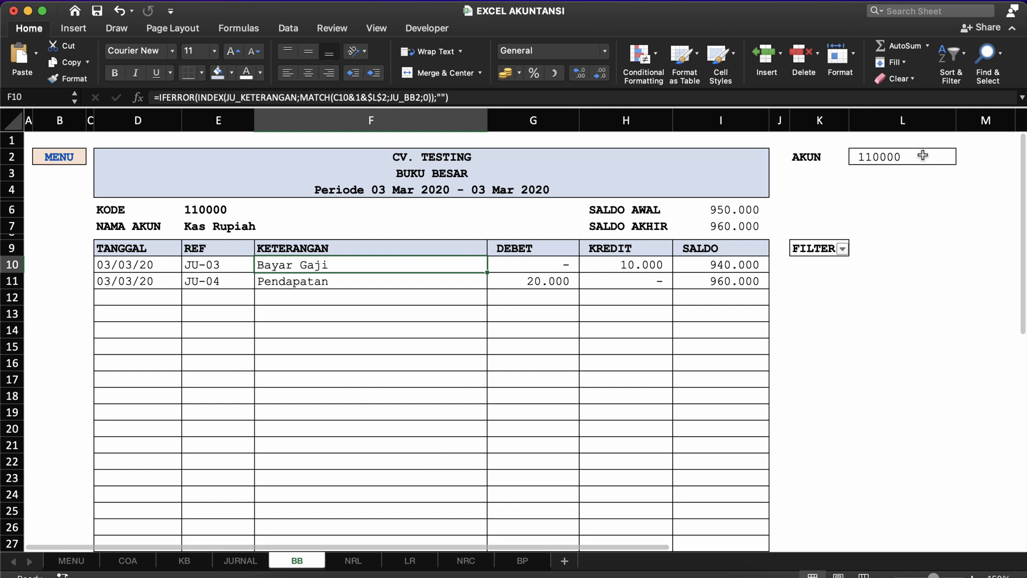
pyautogui.click(532, 363)
pyautogui.click(353, 560)
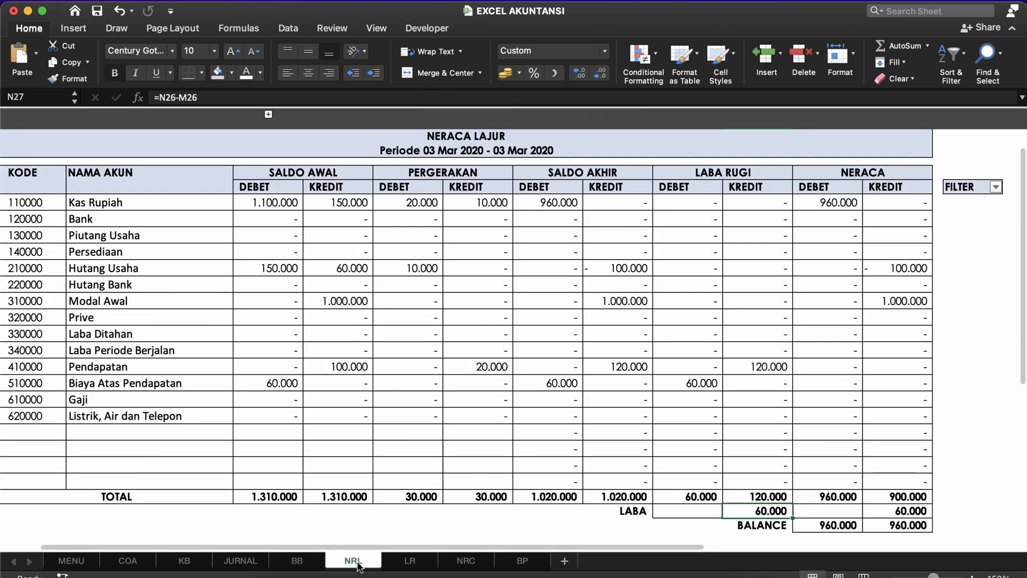
pyautogui.click(305, 562)
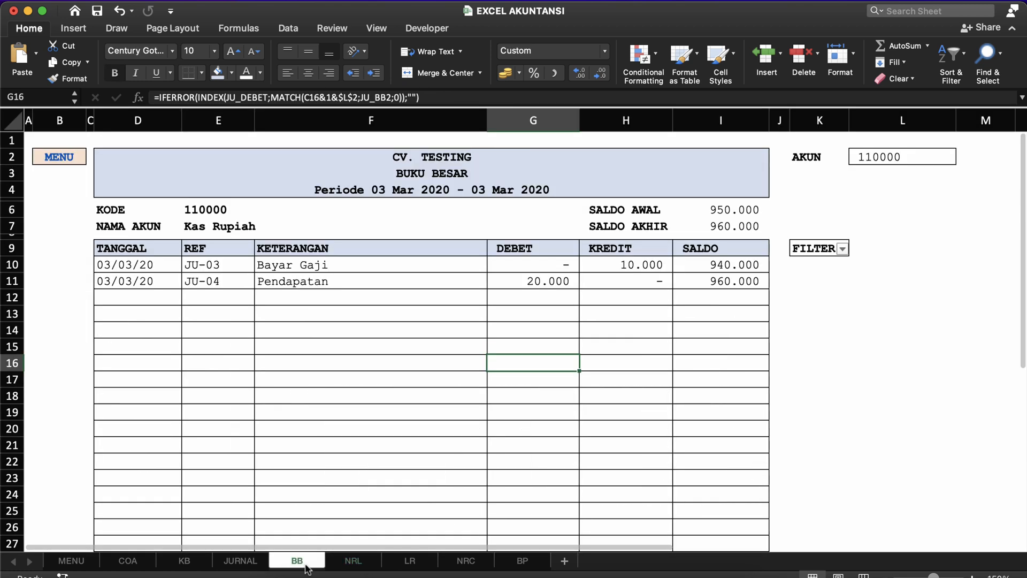
pyautogui.click(347, 562)
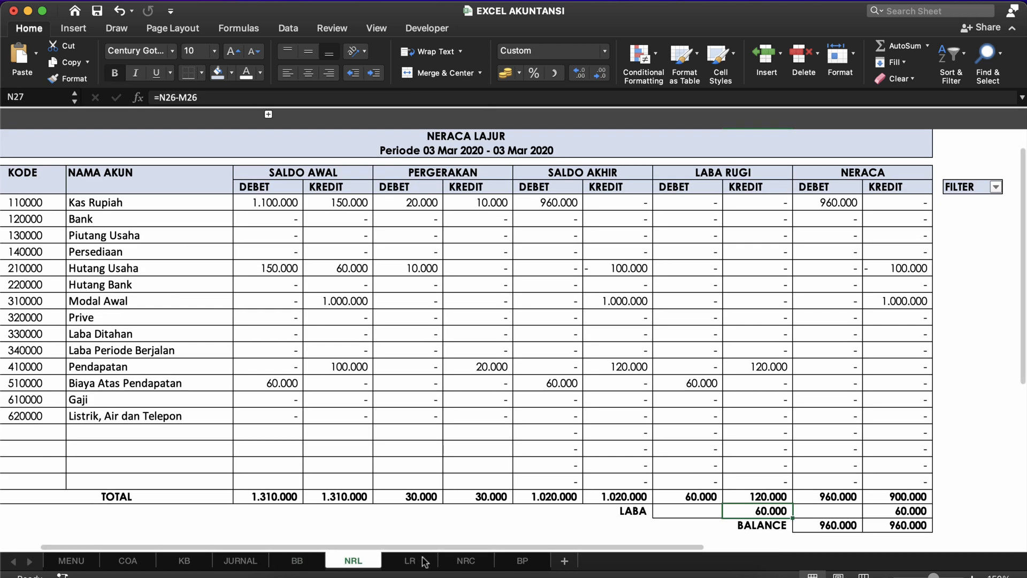
# Examine the NRL formulas for Saldo Akhir, Laba Rugi and the LABA row, focusing on Pendapatan and Biaya Atas Pendapatan.
pyautogui.click(479, 511)
pyautogui.click(731, 482)
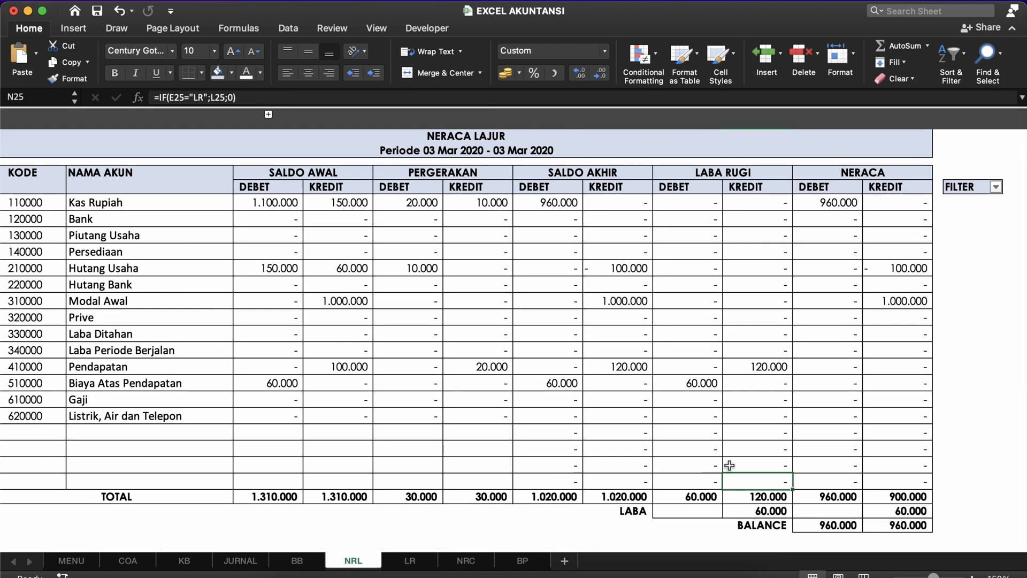
pyautogui.click(708, 349)
pyautogui.click(701, 236)
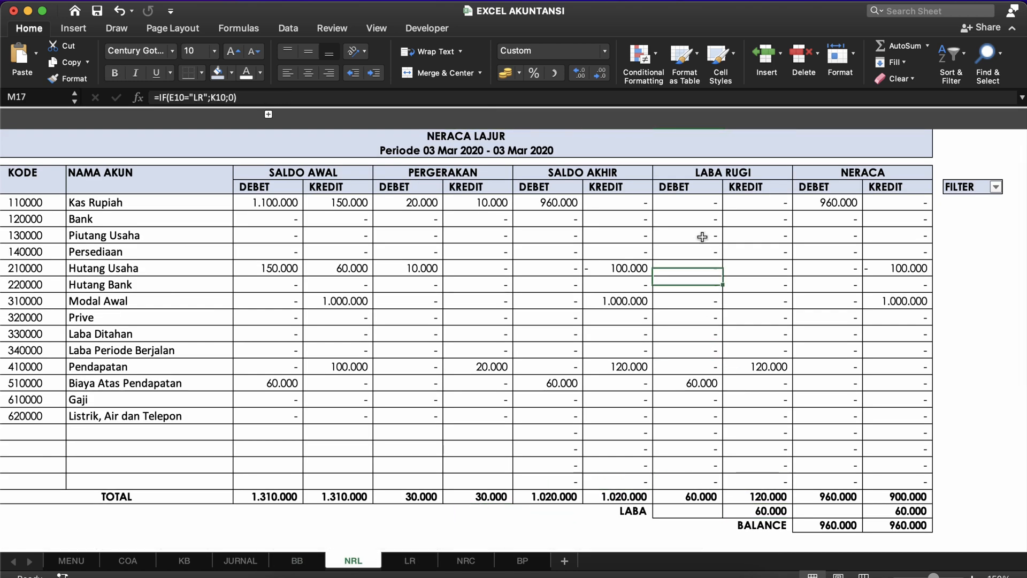
pyautogui.click(695, 390)
pyautogui.doubleClick(701, 388)
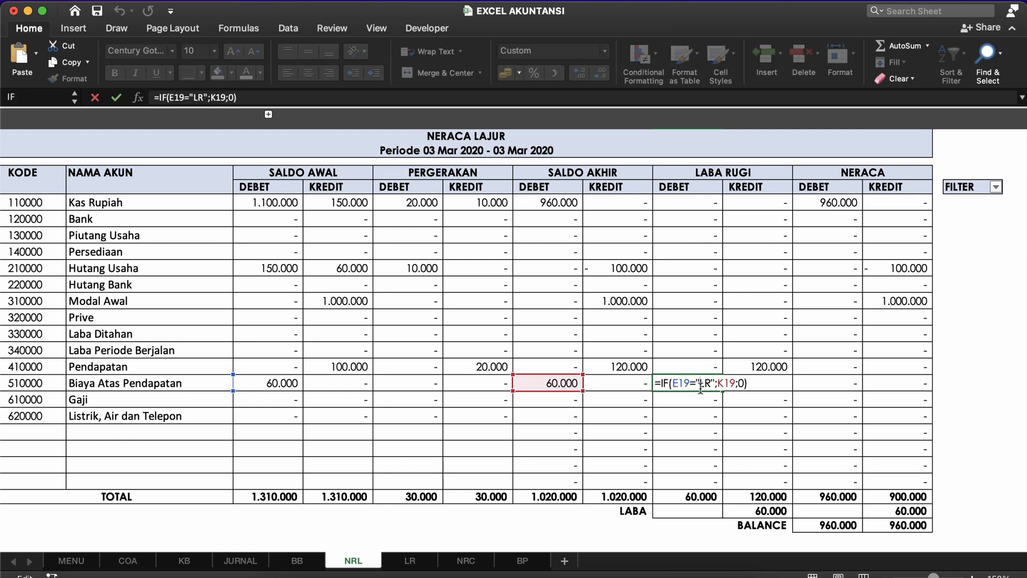
pyautogui.press('Escape')
pyautogui.click(567, 382)
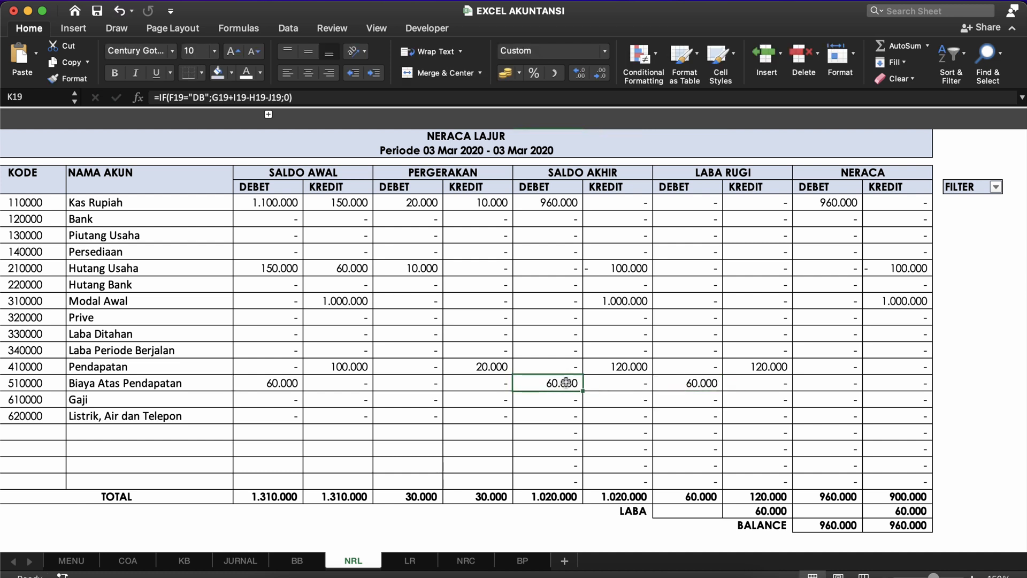
pyautogui.click(615, 375)
pyautogui.click(614, 366)
pyautogui.click(560, 393)
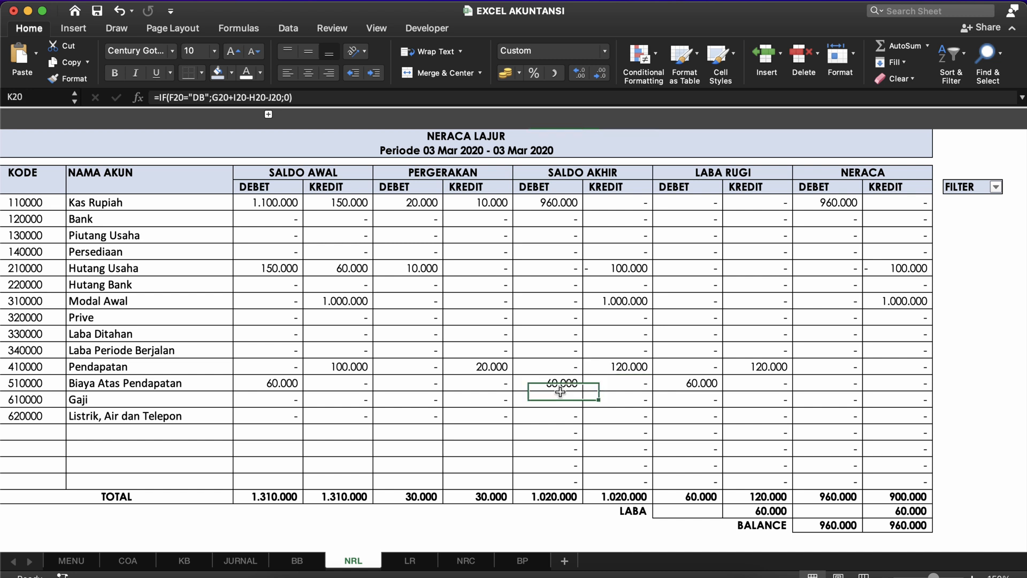
pyautogui.click(619, 386)
pyautogui.click(702, 386)
pyautogui.click(769, 364)
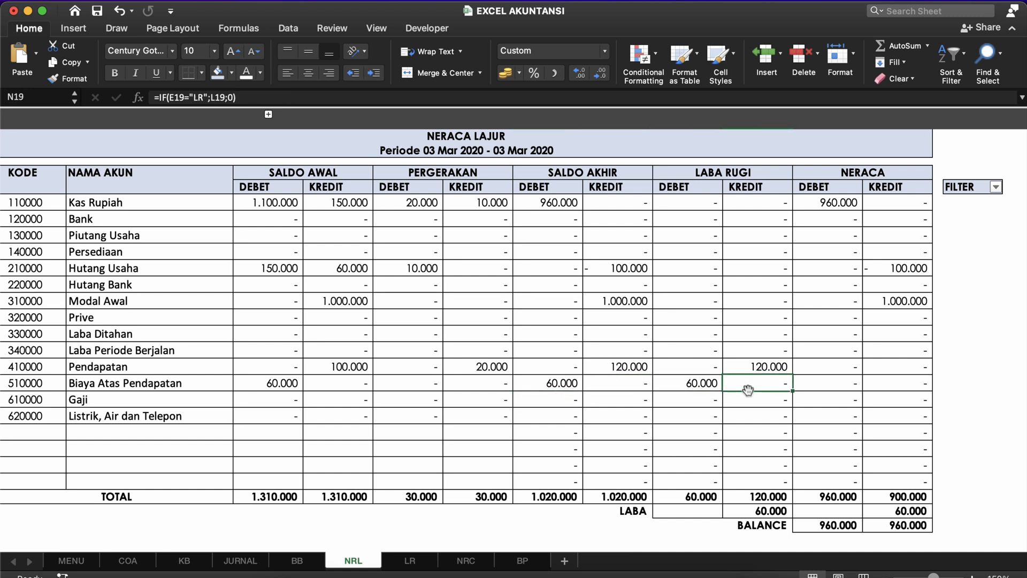
pyautogui.click(749, 514)
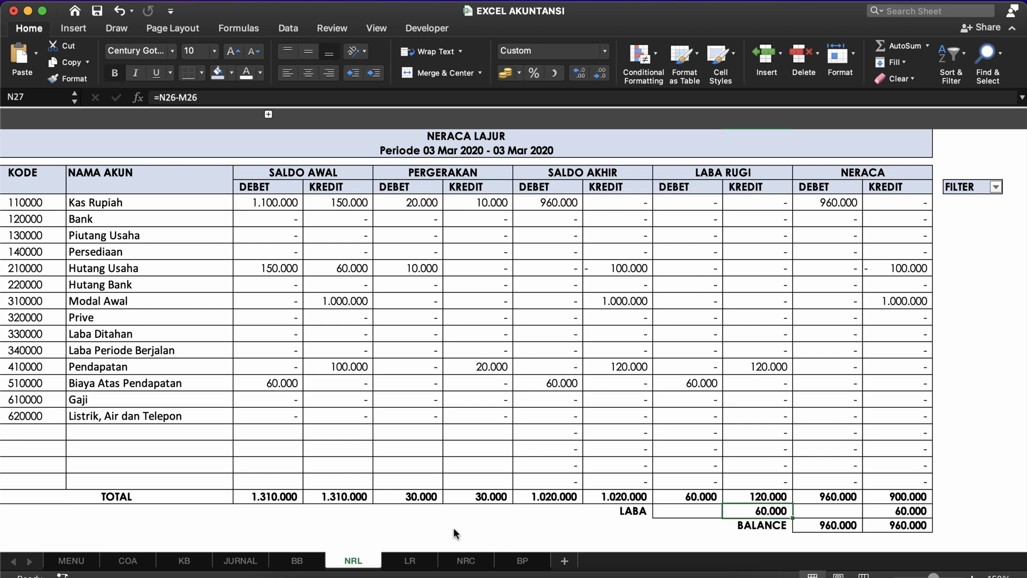
# Review the LR sheet's period heading, SALDO column and the Pendapatan balance with its KB DEBET and KB KREDIT helper values.
pyautogui.click(409, 560)
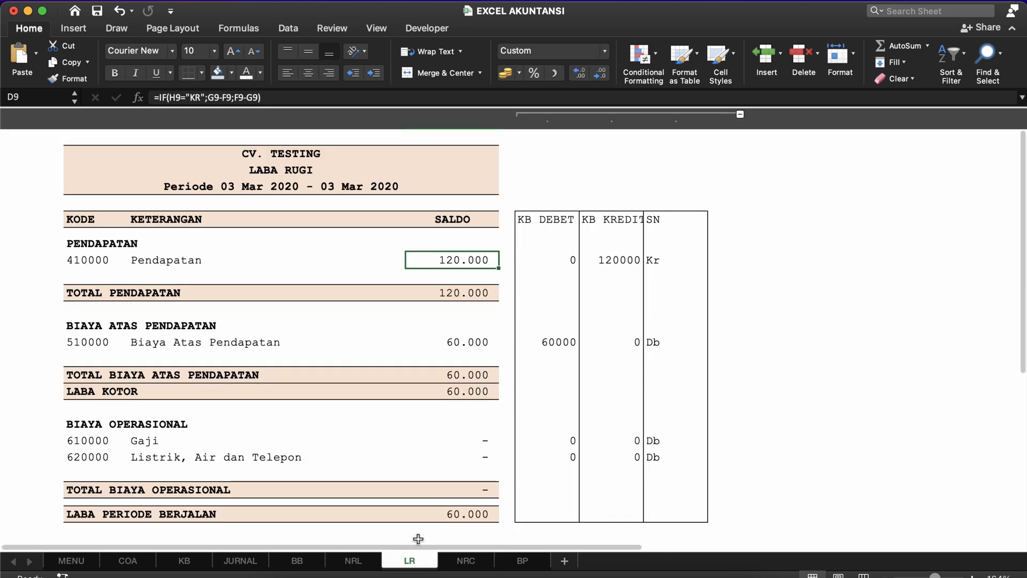
pyautogui.click(259, 184)
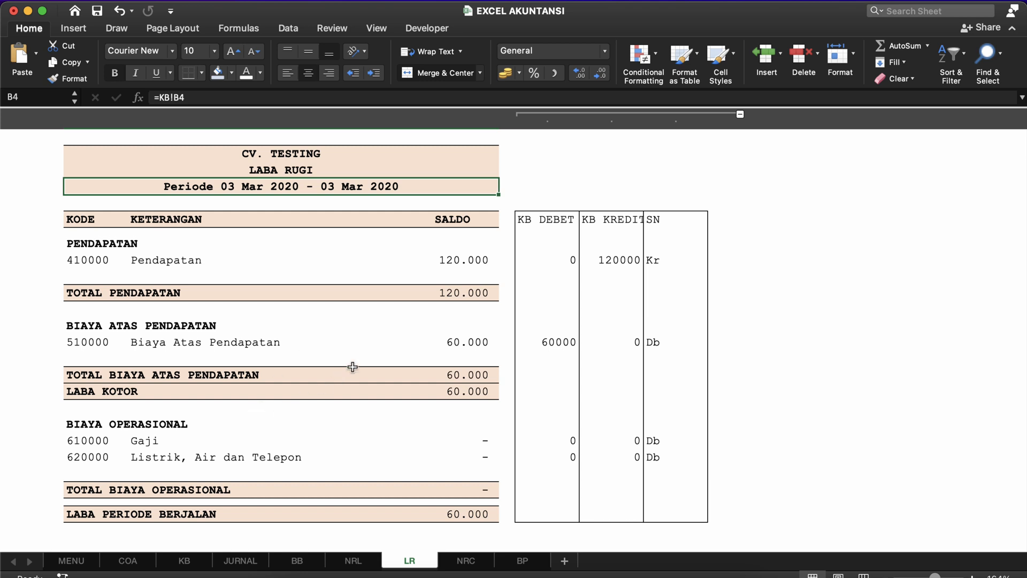
pyautogui.click(453, 260)
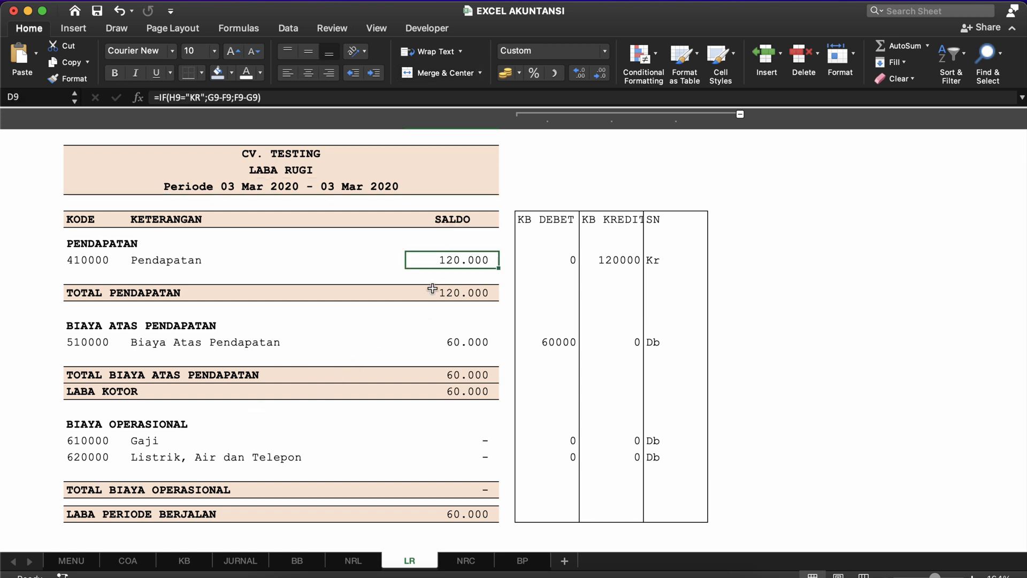
pyautogui.click(565, 260)
pyautogui.click(599, 260)
pyautogui.click(484, 260)
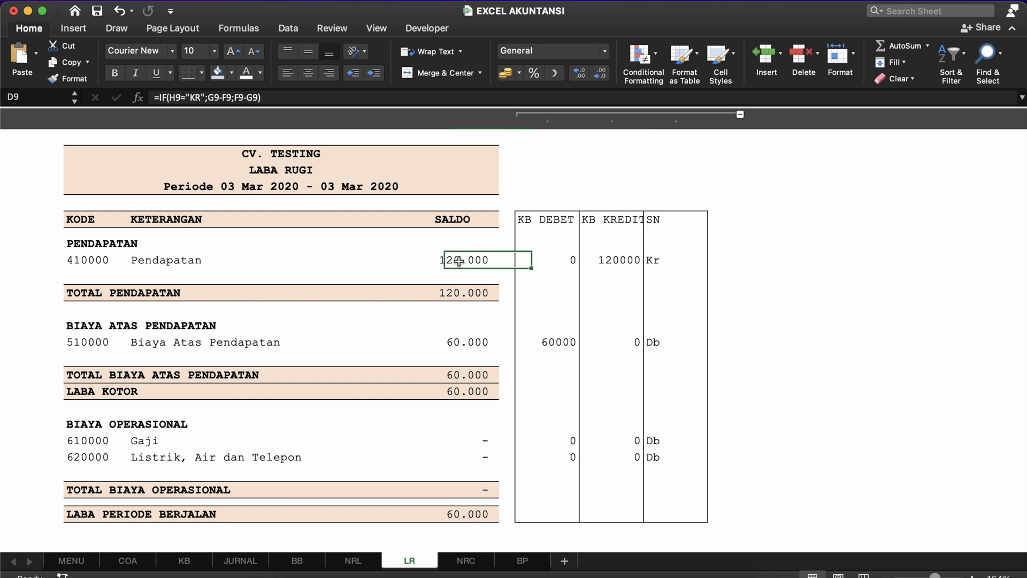
pyautogui.click(459, 278)
pyautogui.click(459, 293)
pyautogui.click(458, 261)
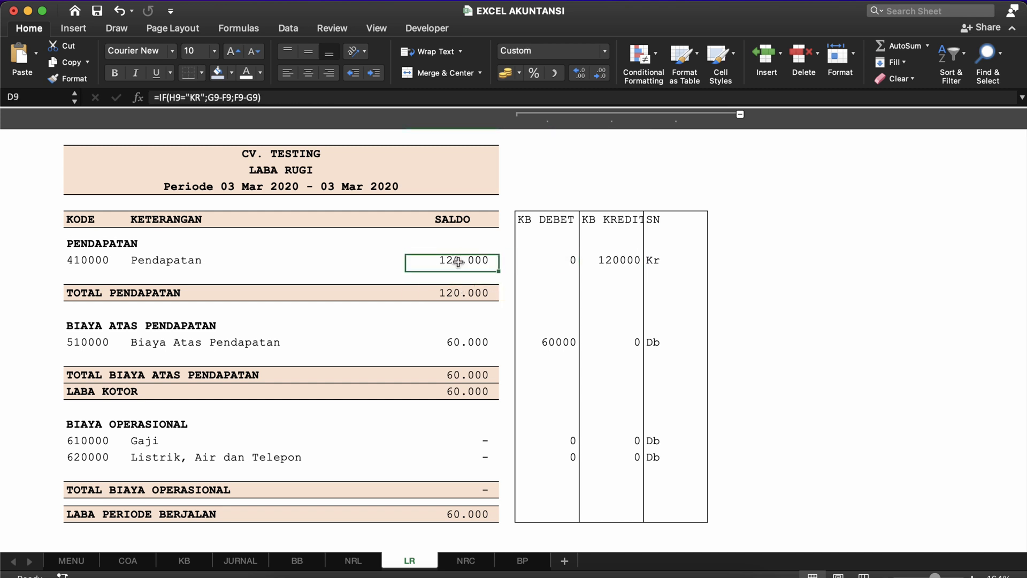
pyautogui.click(454, 207)
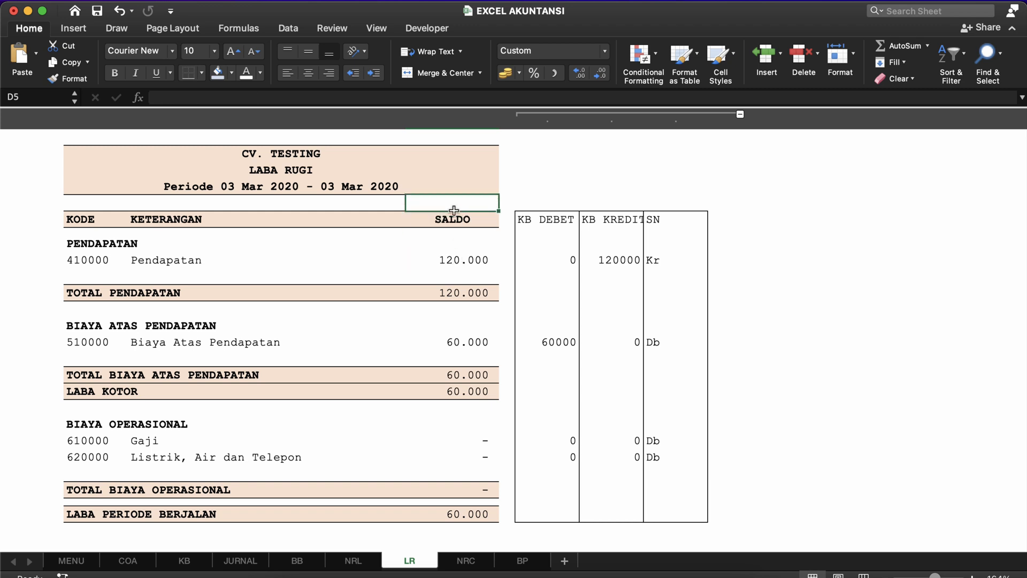
pyautogui.click(416, 220)
pyautogui.click(506, 243)
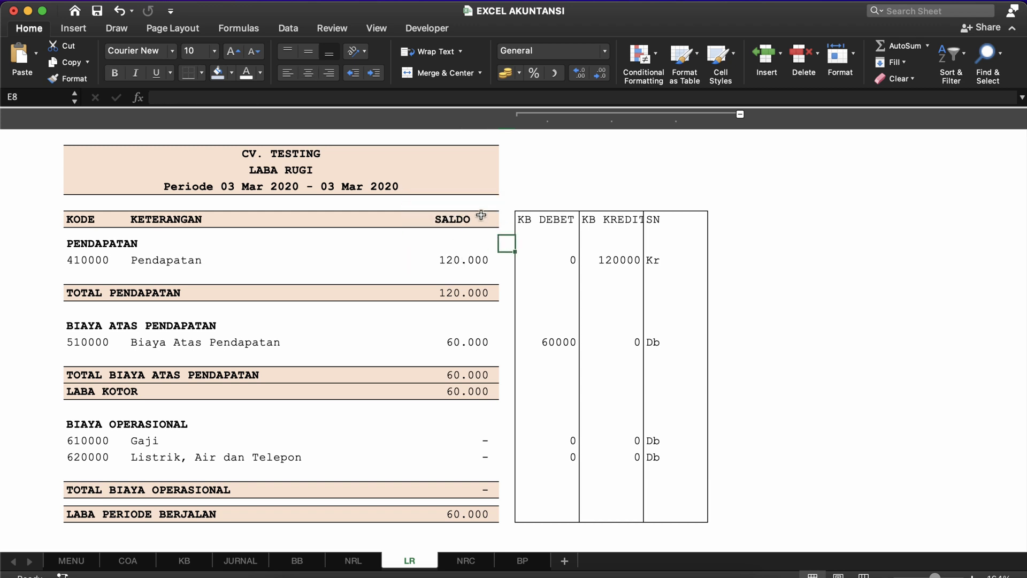
pyautogui.click(465, 242)
pyautogui.click(464, 260)
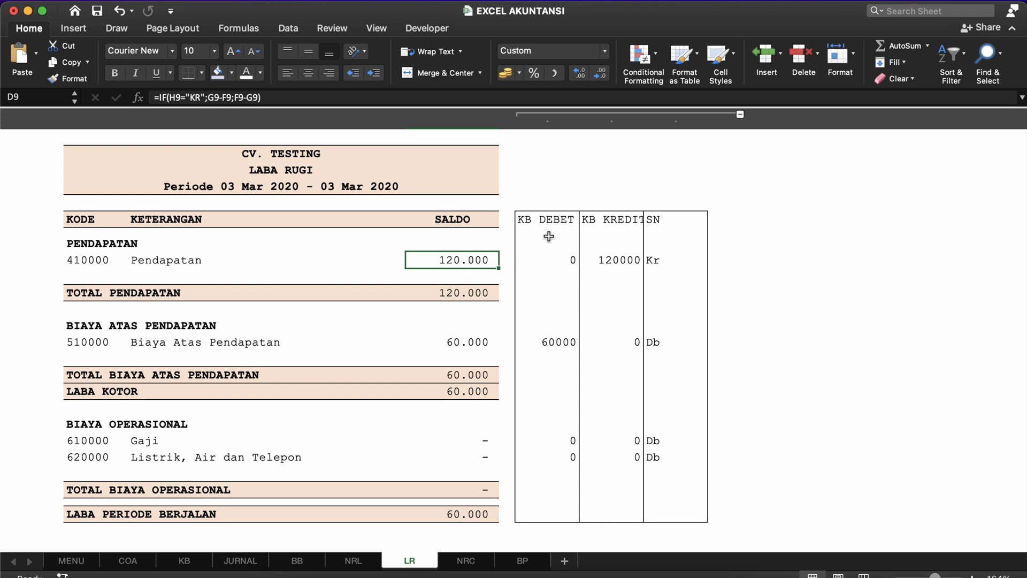
pyautogui.click(471, 219)
pyautogui.click(473, 259)
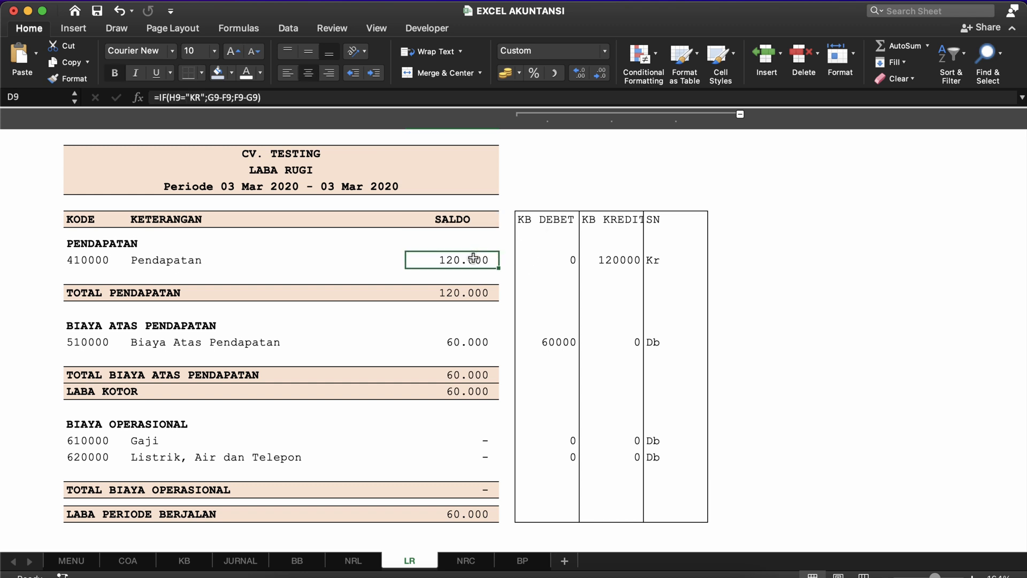
pyautogui.click(462, 219)
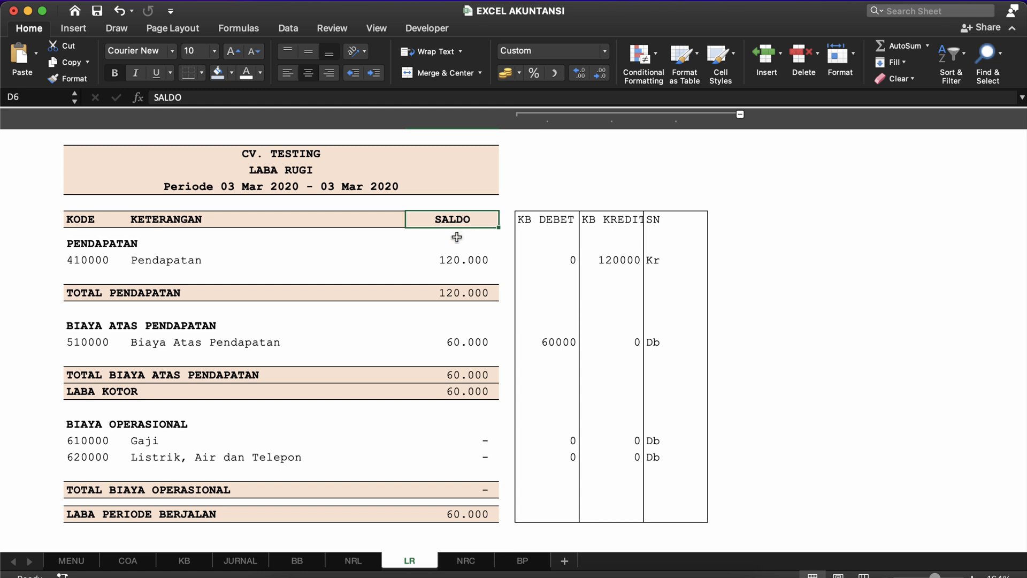
pyautogui.click(457, 236)
# Insert an entire column before the SALDO column on the LR sheet.
pyautogui.click(454, 222)
pyautogui.rightClick(454, 222)
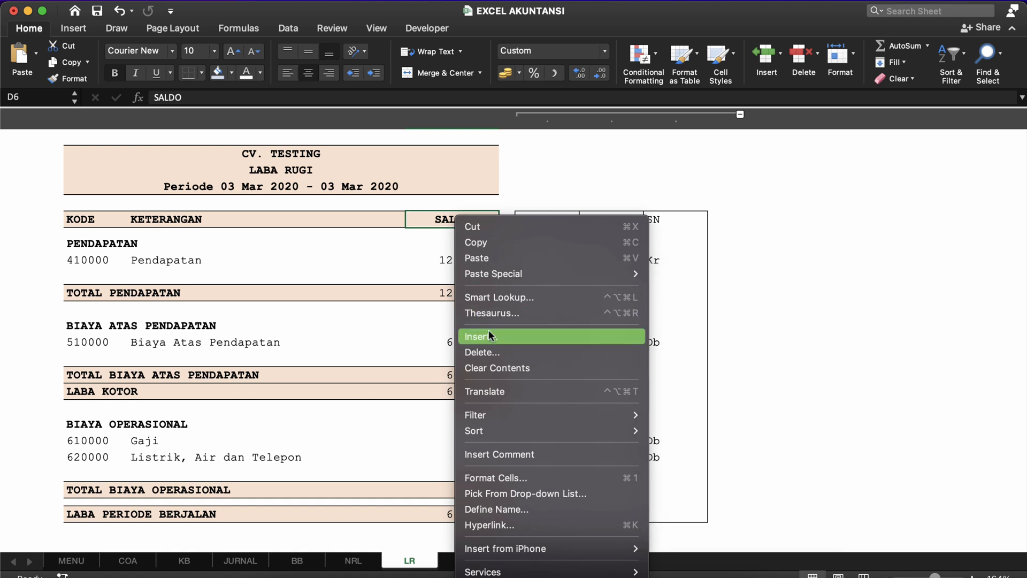
pyautogui.click(489, 334)
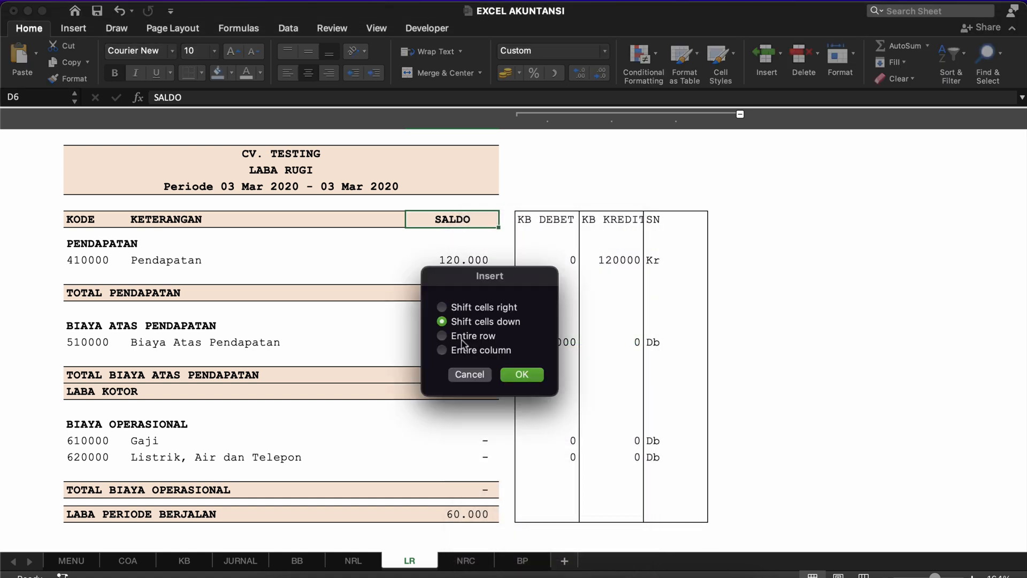
pyautogui.click(462, 338)
pyautogui.click(469, 351)
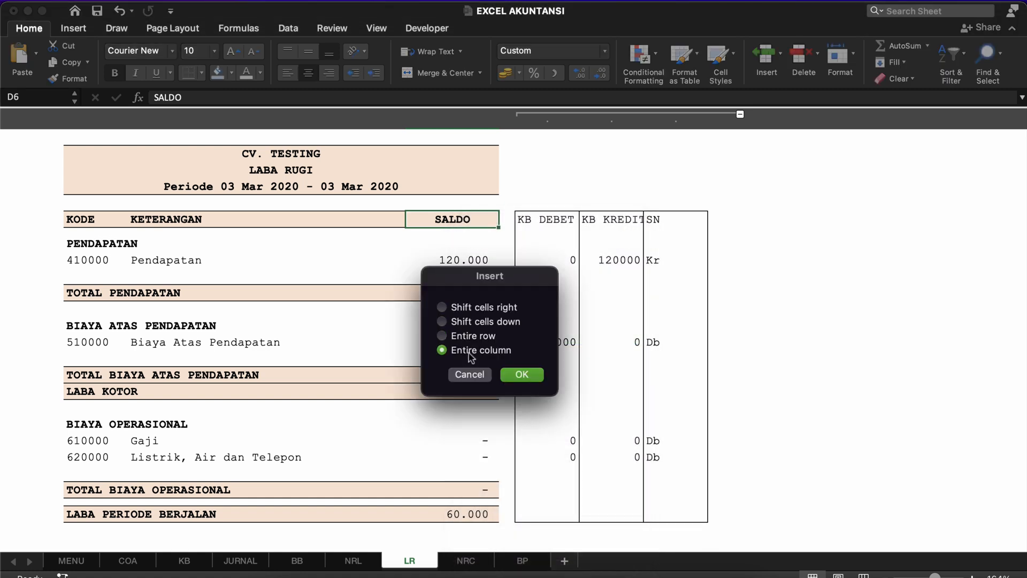
pyautogui.click(515, 373)
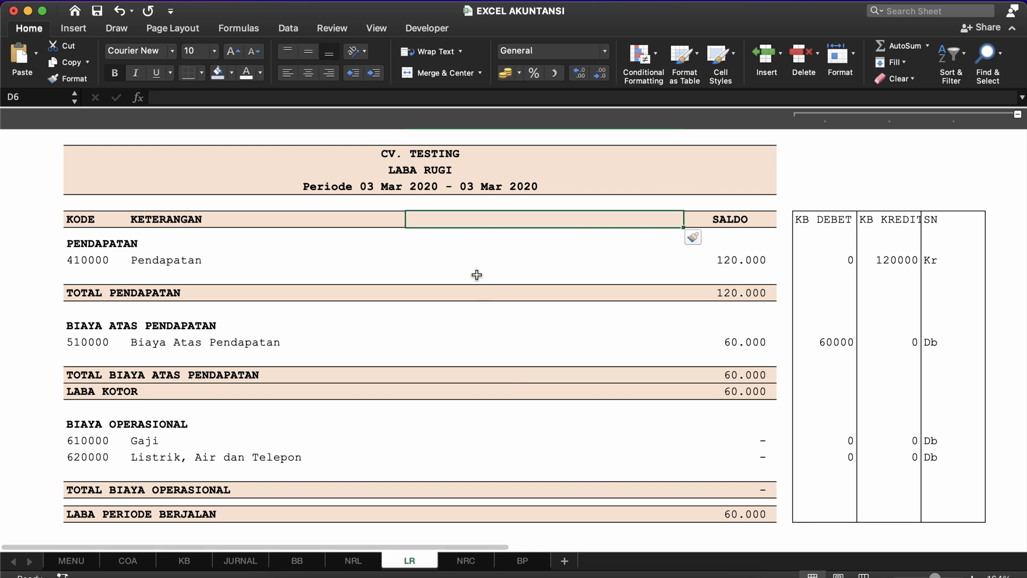
# Show the LR sheet's row and column headings and narrow the inserted column D to about the width of the SALDO column.
pyautogui.click(376, 27)
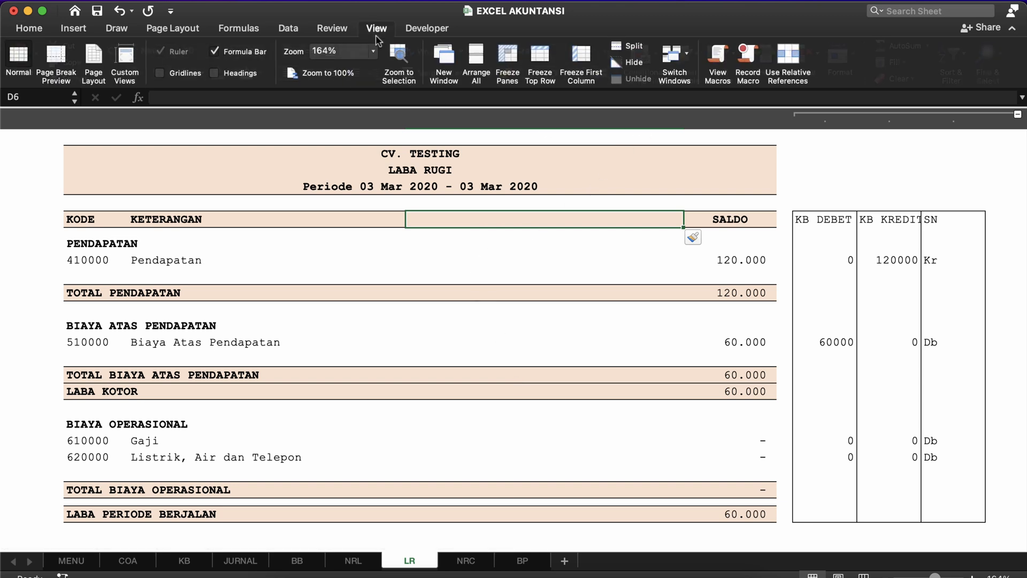
pyautogui.click(232, 75)
pyautogui.moveTo(709, 141); pyautogui.dragTo(527, 141)
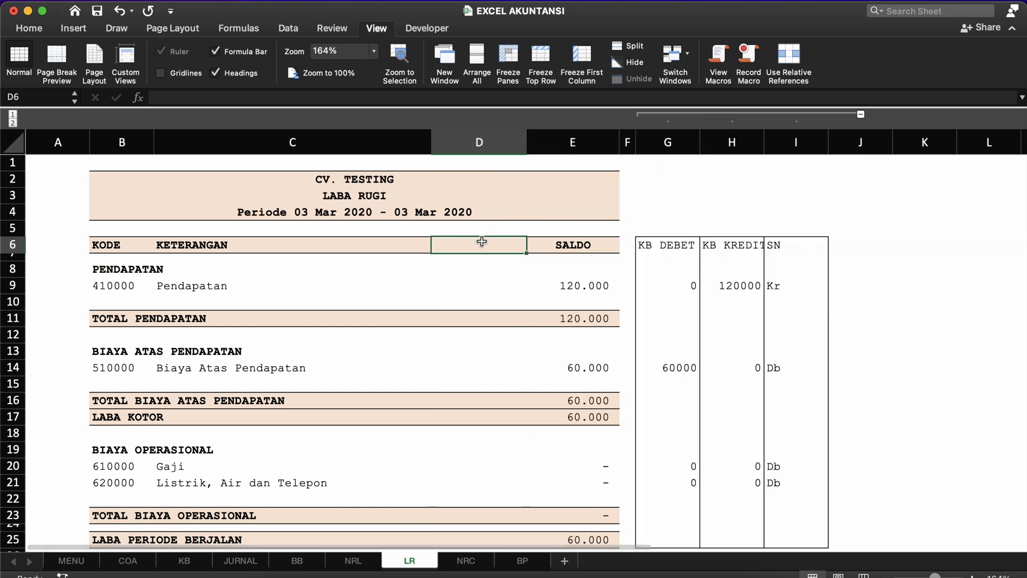
pyautogui.click(543, 241)
pyautogui.click(499, 244)
pyautogui.click(578, 242)
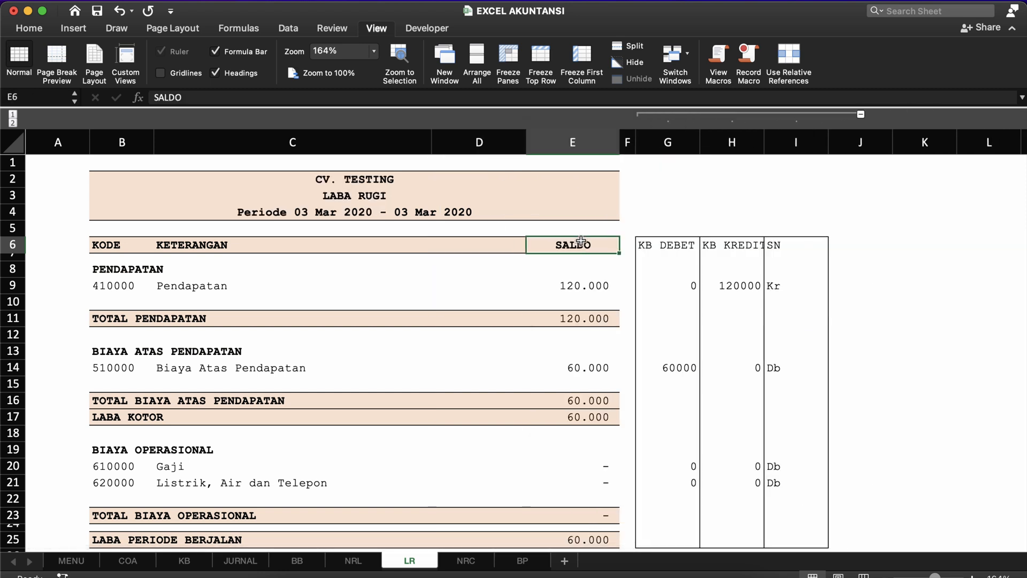
# Insert another entire column immediately before the SALDO column on the LR sheet.
pyautogui.rightClick(576, 247)
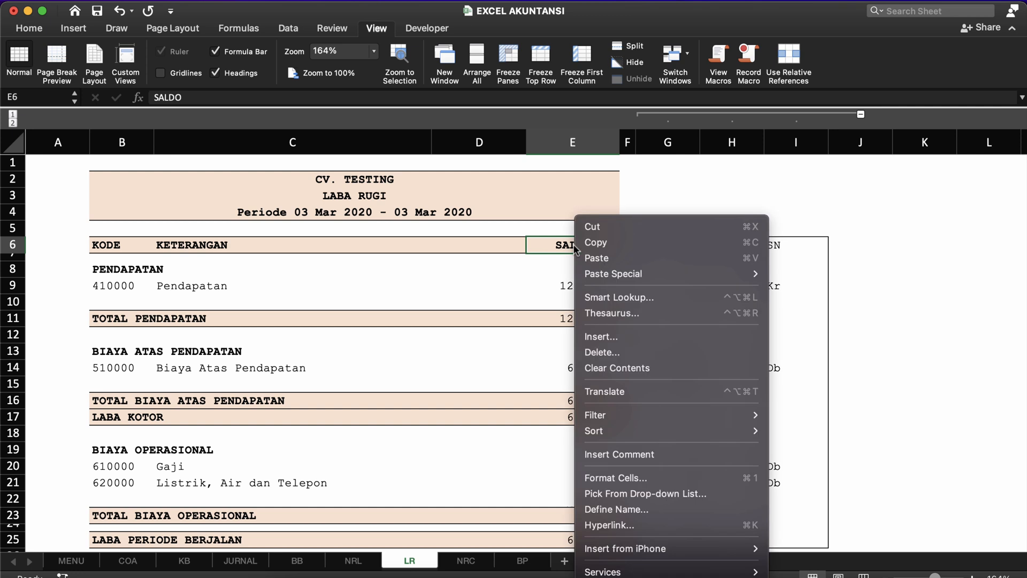
pyautogui.click(605, 335)
pyautogui.click(590, 352)
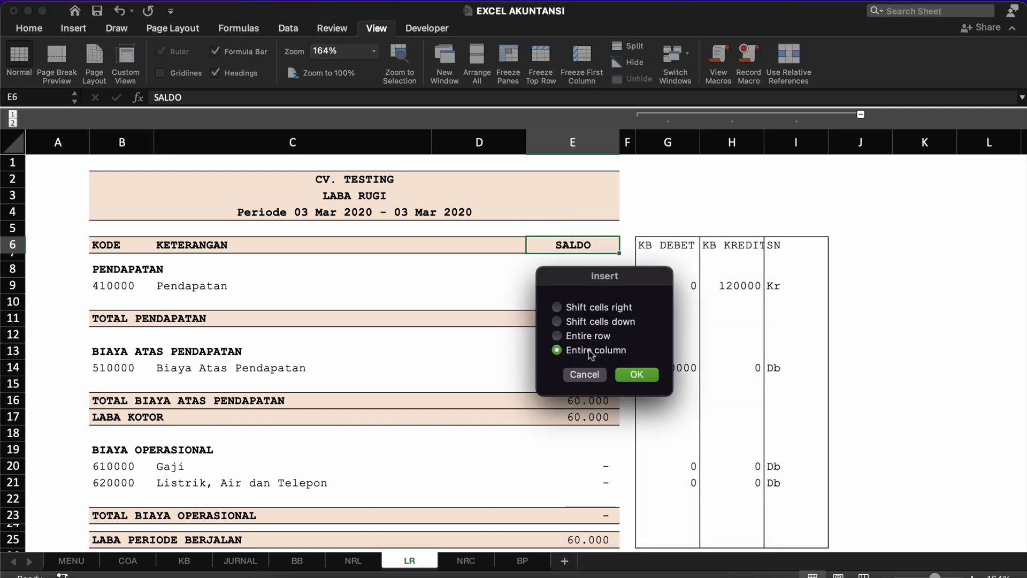
pyautogui.click(637, 374)
# Enter the heading SALDO AWAL in cell D6 of the LR sheet.
pyautogui.click(503, 246)
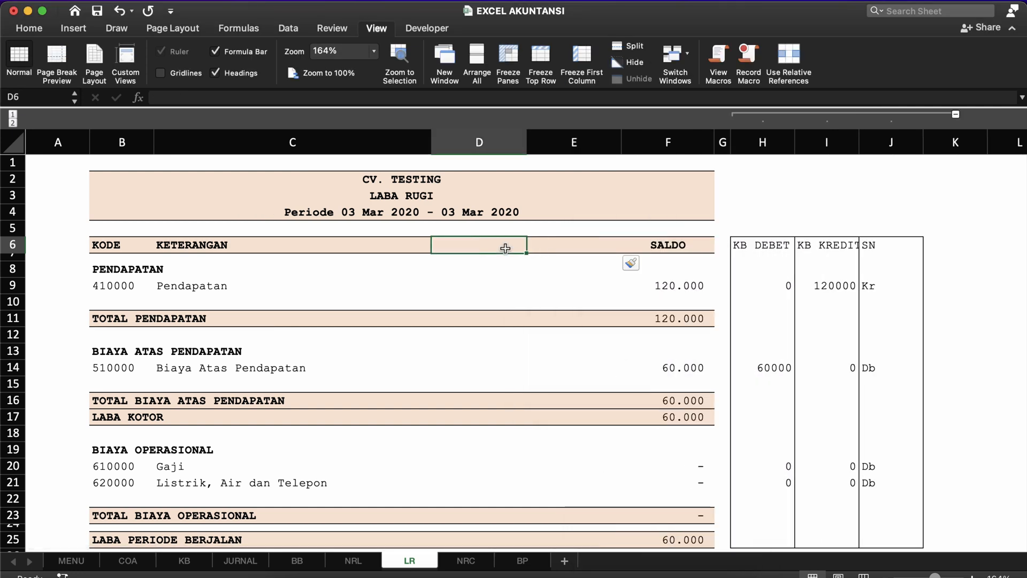
pyautogui.write('Periode')
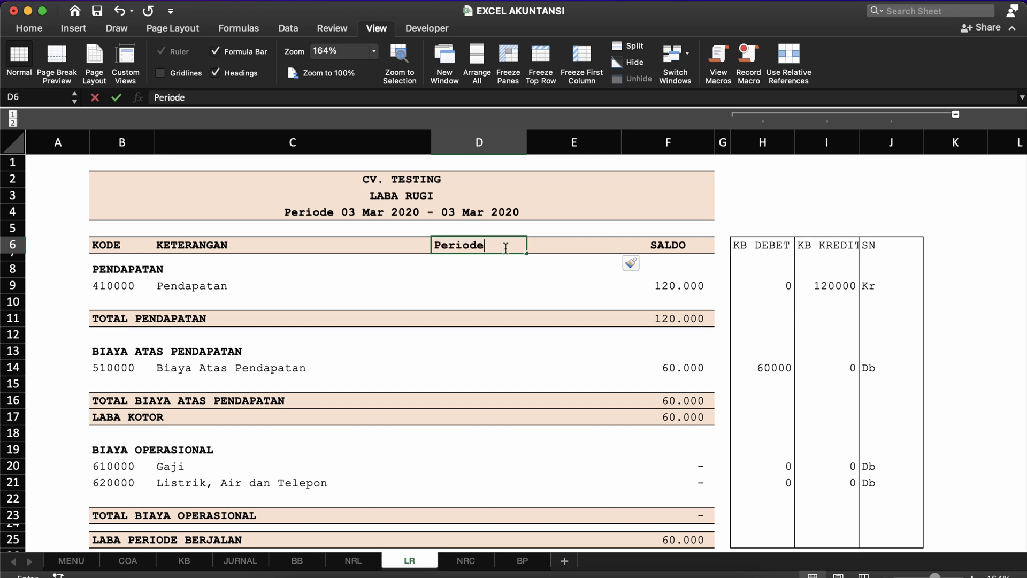
pyautogui.press('BackSpace')
pyautogui.press('BackSpace')
pyautogui.press('BackSpace')
pyautogui.press('BackSpace')
pyautogui.press('BackSpace')
pyautogui.press('BackSpace')
pyautogui.press('BackSpace')
pyautogui.write('SALD')
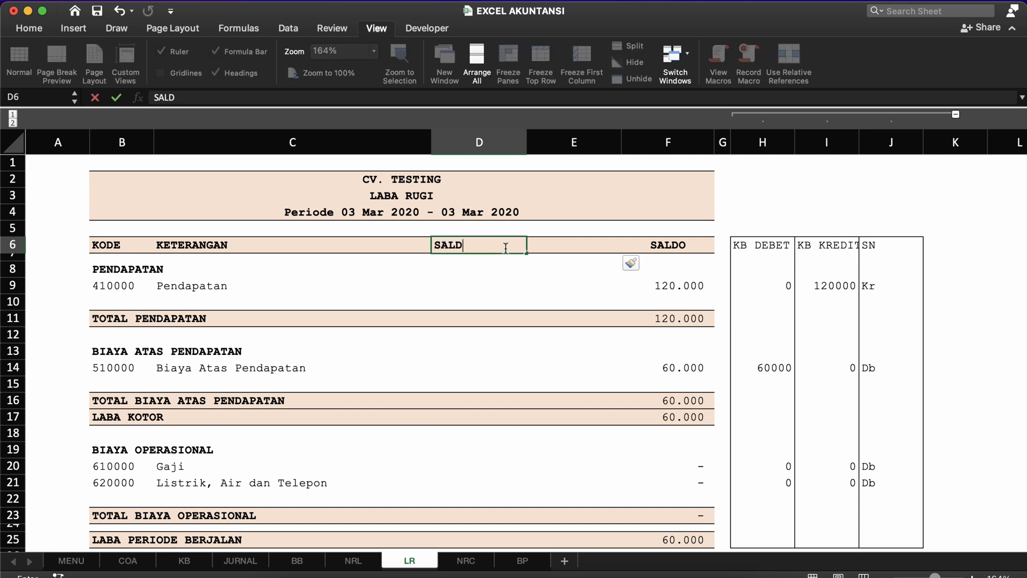
pyautogui.write('O AWAL')
pyautogui.press('Return')
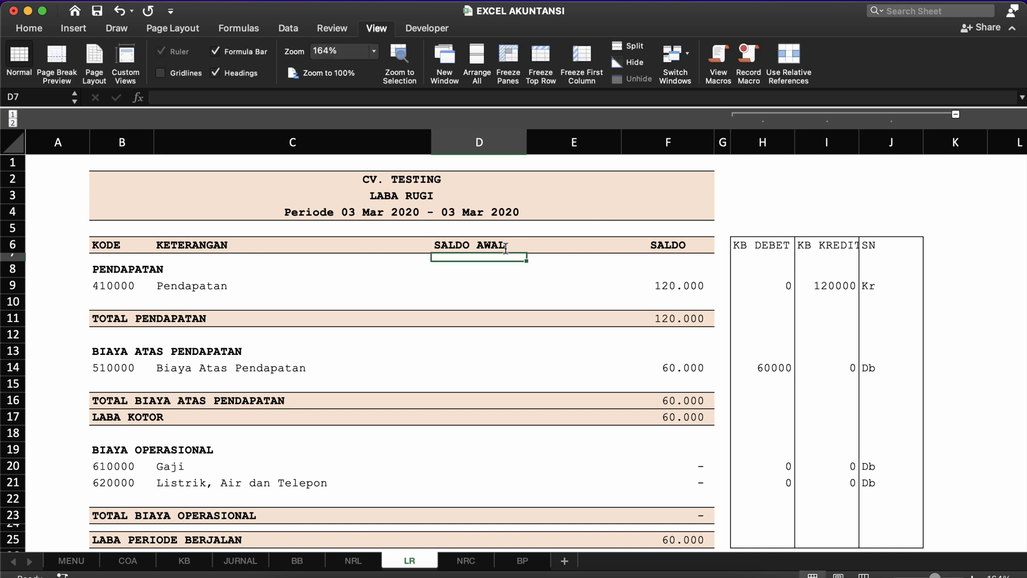
pyautogui.press('Up')
pyautogui.press('Right')
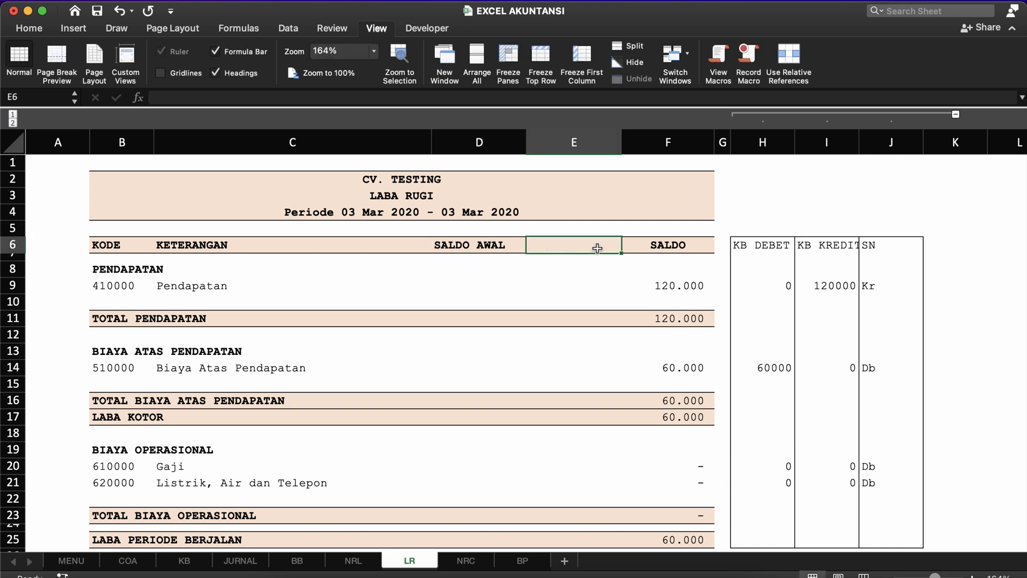
pyautogui.write('PERIODE')
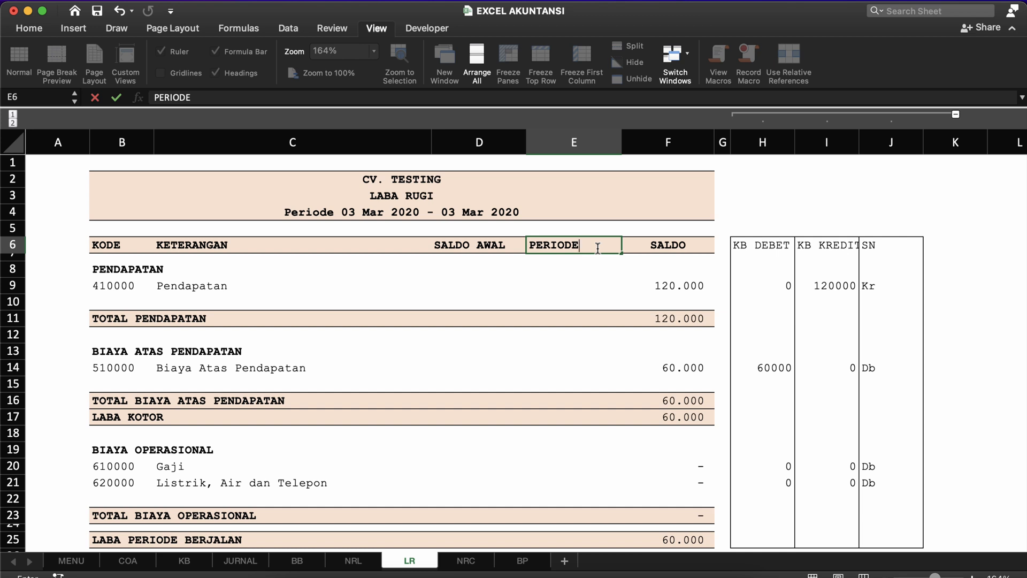
pyautogui.press('BackSpace')
pyautogui.press('BackSpace')
pyautogui.press('BackSpace')
pyautogui.press('BackSpace')
pyautogui.press('BackSpace')
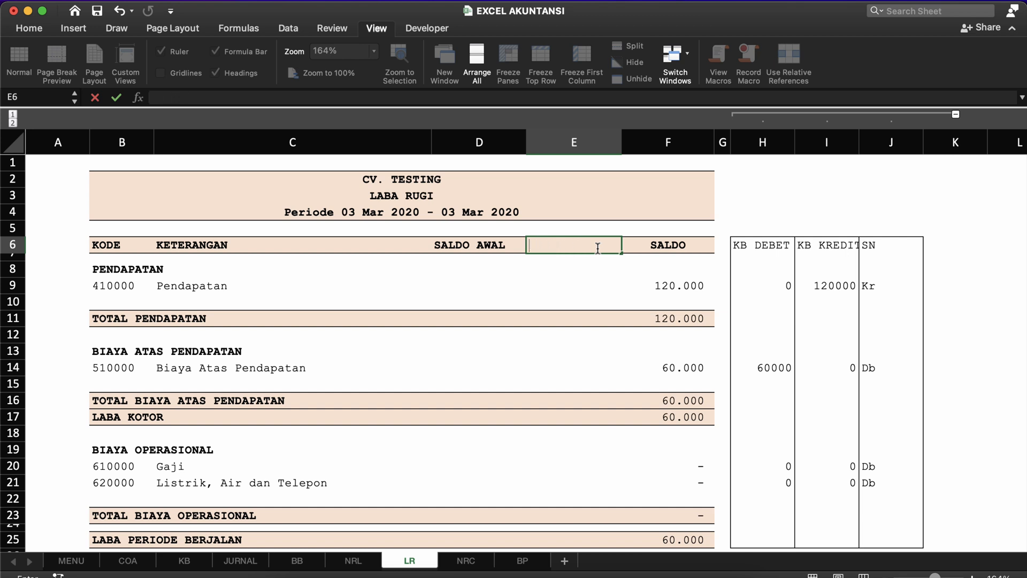
pyautogui.write('SALDO BERJALAN')
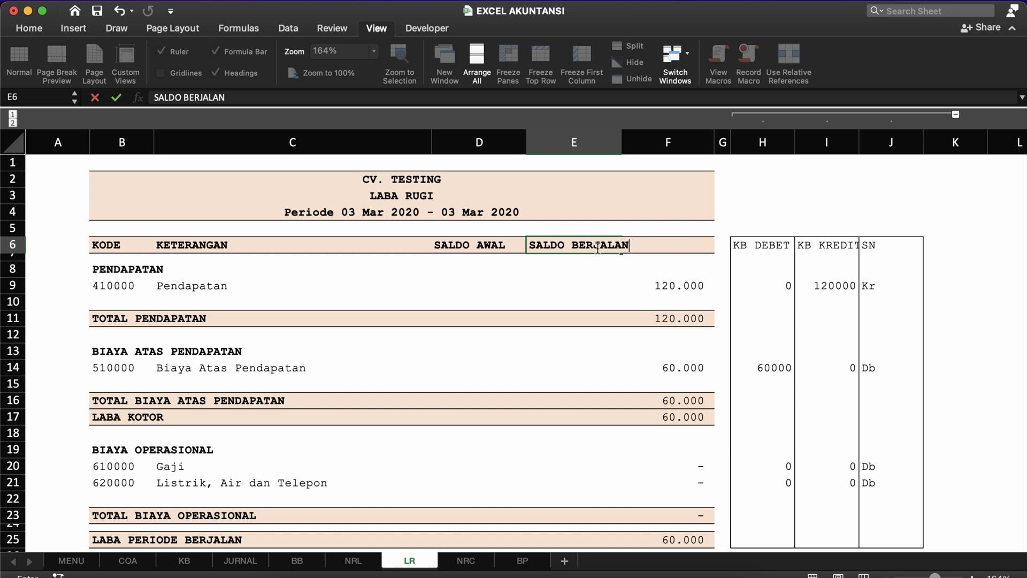
pyautogui.press('BackSpace')
pyautogui.press('BackSpace')
pyautogui.press('BackSpace')
pyautogui.press('BackSpace')
pyautogui.press('BackSpace')
pyautogui.press('BackSpace')
pyautogui.press('BackSpace')
pyautogui.press('BackSpace')
pyautogui.press('BackSpace')
pyautogui.press('BackSpace')
pyautogui.press('BackSpace')
pyautogui.press('BackSpace')
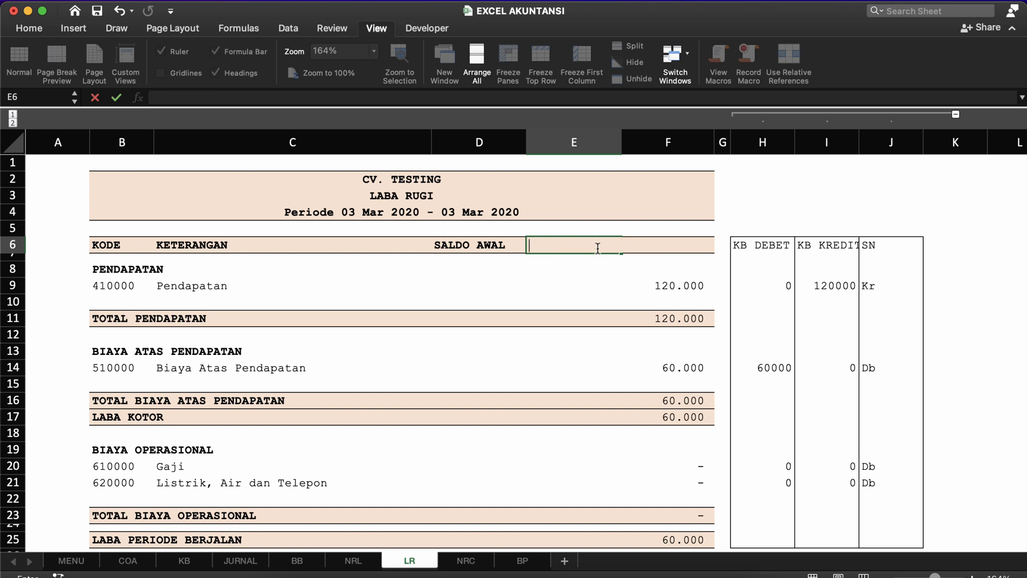
pyautogui.write('PERIODE')
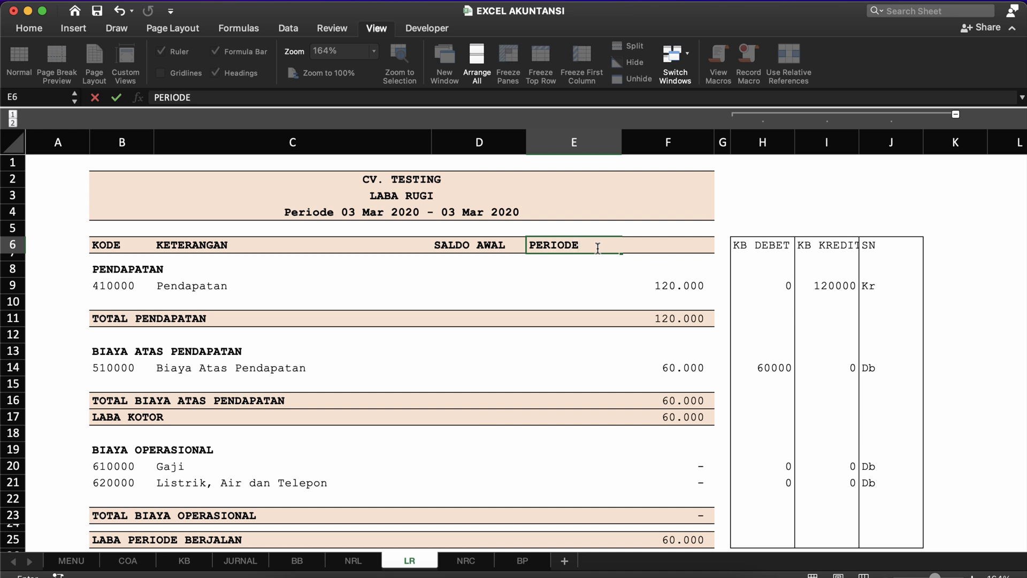
pyautogui.write('TERPI')
pyautogui.press('BackSpace')
pyautogui.press('BackSpace')
pyautogui.press('BackSpace')
pyautogui.press('BackSpace')
pyautogui.press('BackSpace')
pyautogui.write('JLMN')
pyautogui.press('BackSpace')
pyautogui.press('BackSpace')
pyautogui.press('BackSpace')
pyautogui.press('BackSpace')
pyautogui.press('BackSpace')
pyautogui.press('BackSpace')
pyautogui.press('BackSpace')
pyautogui.press('BackSpace')
pyautogui.press('BackSpace')
# Enter the heading SALDO JLN in cell E6, between SALDO AWAL and SALDO.
pyautogui.write('SALDO J')
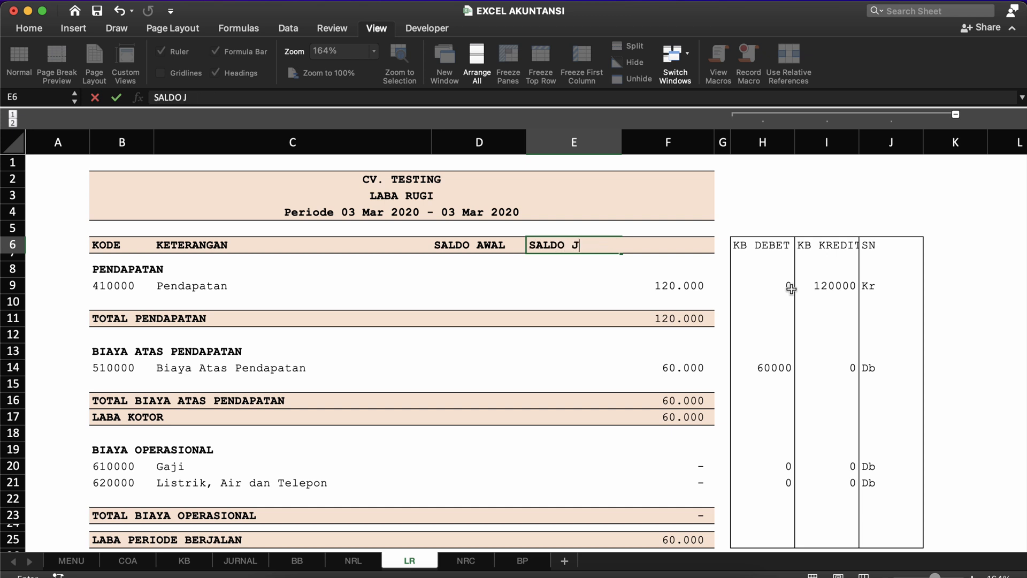
pyautogui.write('LN')
pyautogui.press('Return')
pyautogui.press('Right')
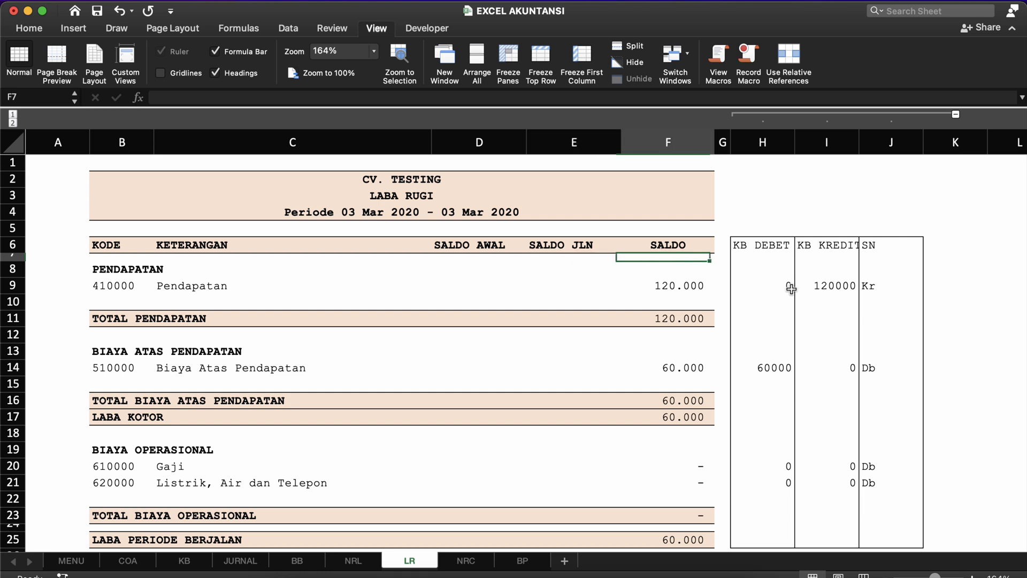
# Examine the SALDO heading and the Pendapatan balance formula in cell F9.
pyautogui.press('Up')
pyautogui.press('Down')
pyautogui.press('Up')
pyautogui.press('Down')
pyautogui.press('Up')
pyautogui.press('Down')
pyautogui.press('Down')
pyautogui.press('Down')
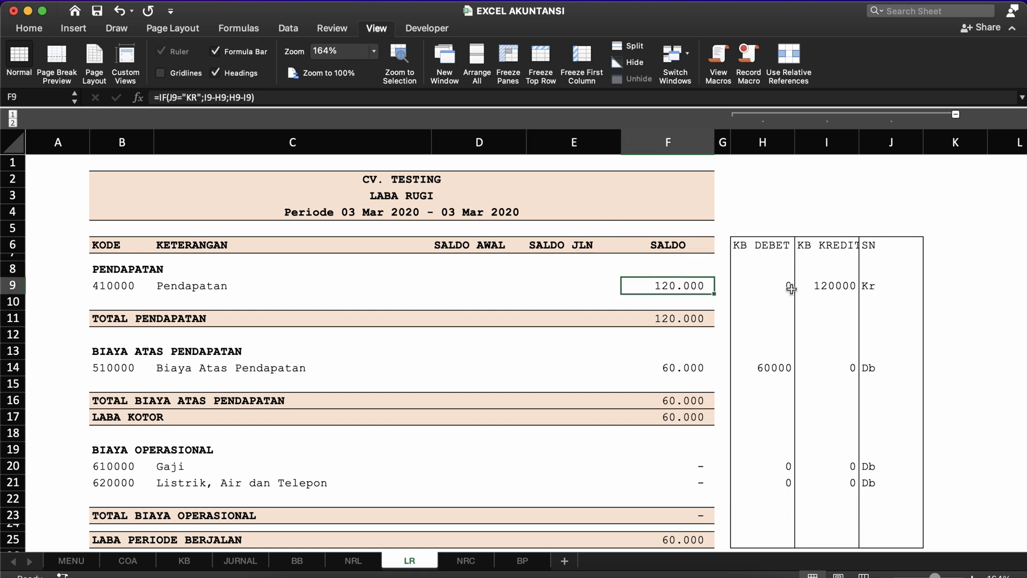
pyautogui.press('Up')
pyautogui.press('Up')
pyautogui.press('Up')
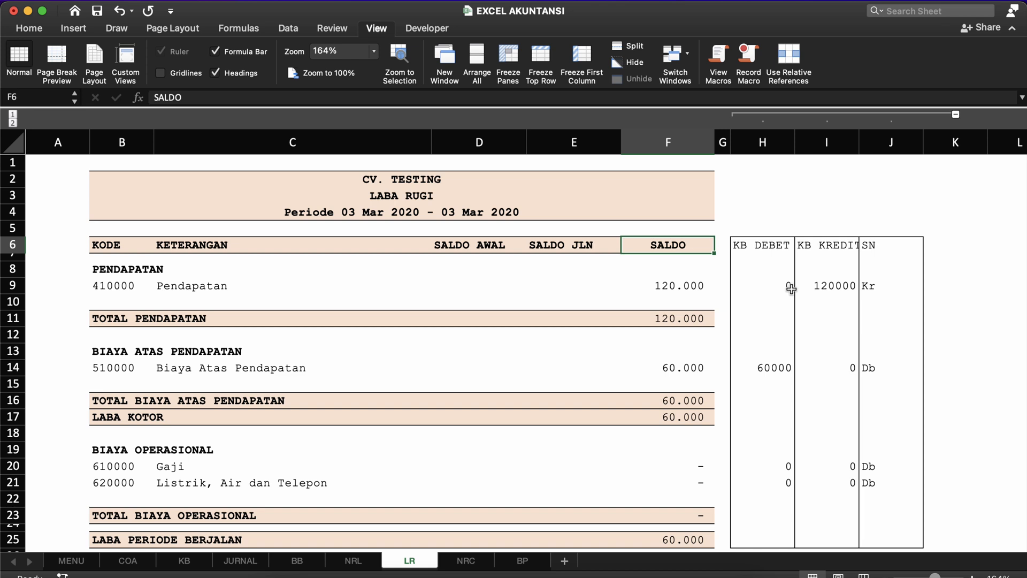
# Review the SALDO AWAL and SALDO JLN headings, the Pendapatan row's cells below them and its account code in B9.
pyautogui.click(550, 250)
pyautogui.click(449, 245)
pyautogui.click(562, 249)
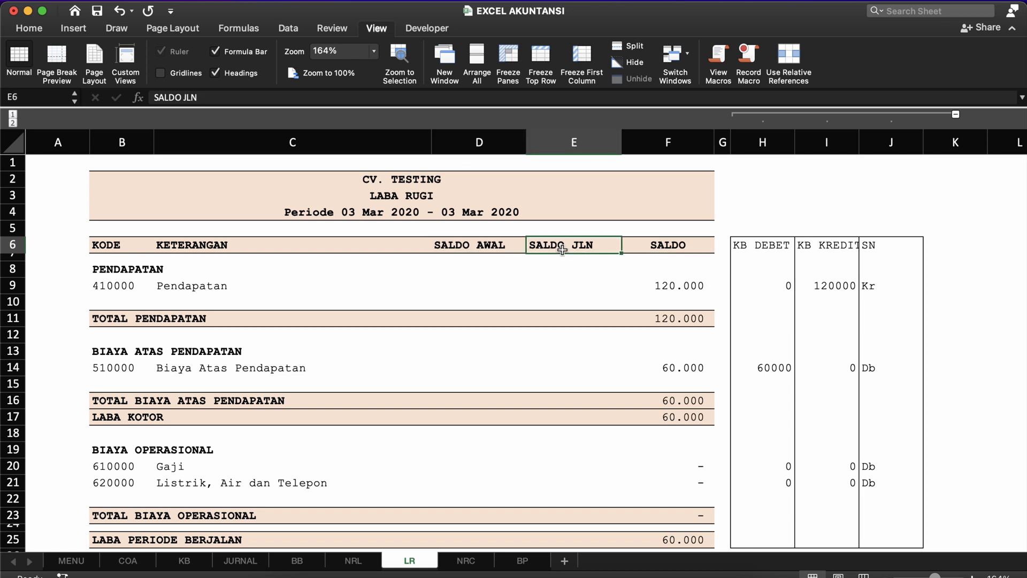
pyautogui.click(448, 246)
pyautogui.press('Down')
pyautogui.press('Down')
pyautogui.press('Down')
pyautogui.press('Up')
pyautogui.press('Up')
pyautogui.press('Up')
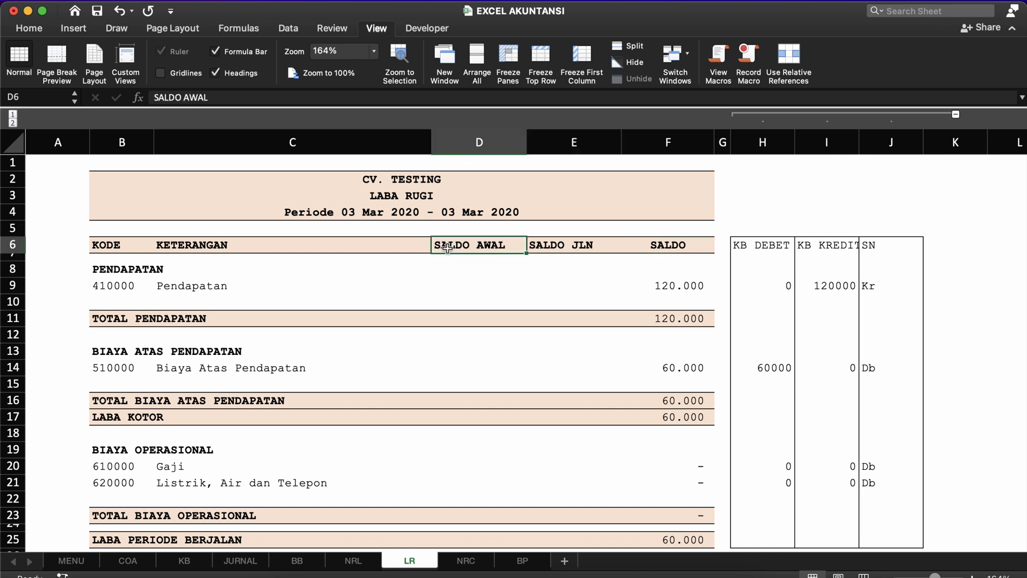
pyautogui.press('Down')
pyautogui.press('Down')
pyautogui.press('Down')
pyautogui.press('Right')
pyautogui.press('Right')
pyautogui.press('Left')
pyautogui.press('Left')
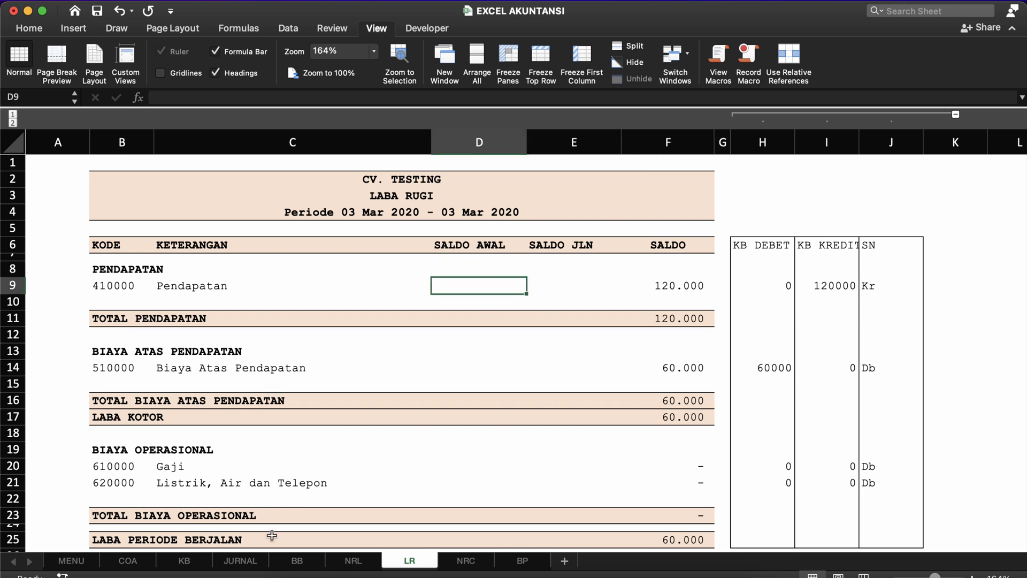
pyautogui.click(113, 285)
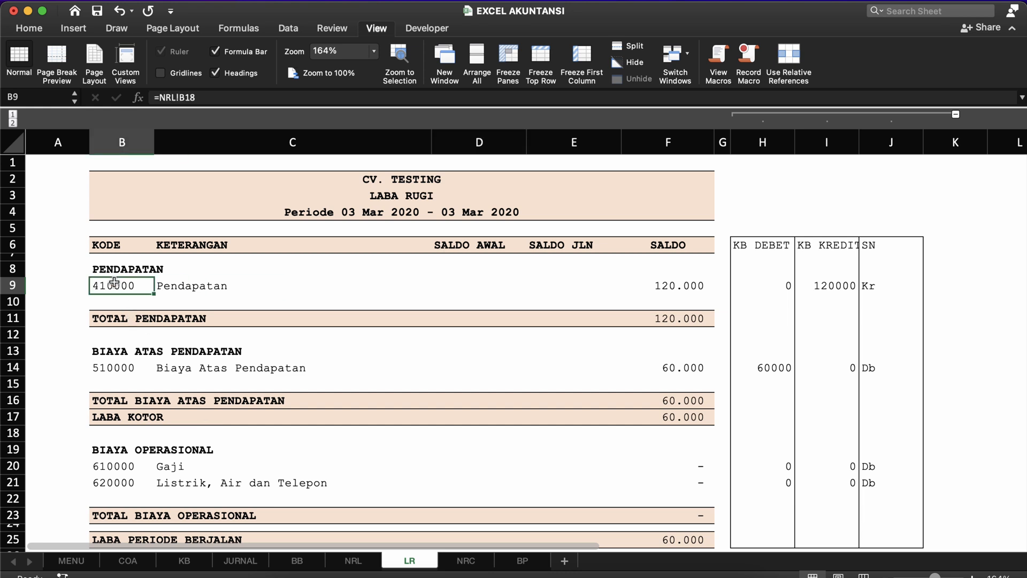
pyautogui.click(466, 279)
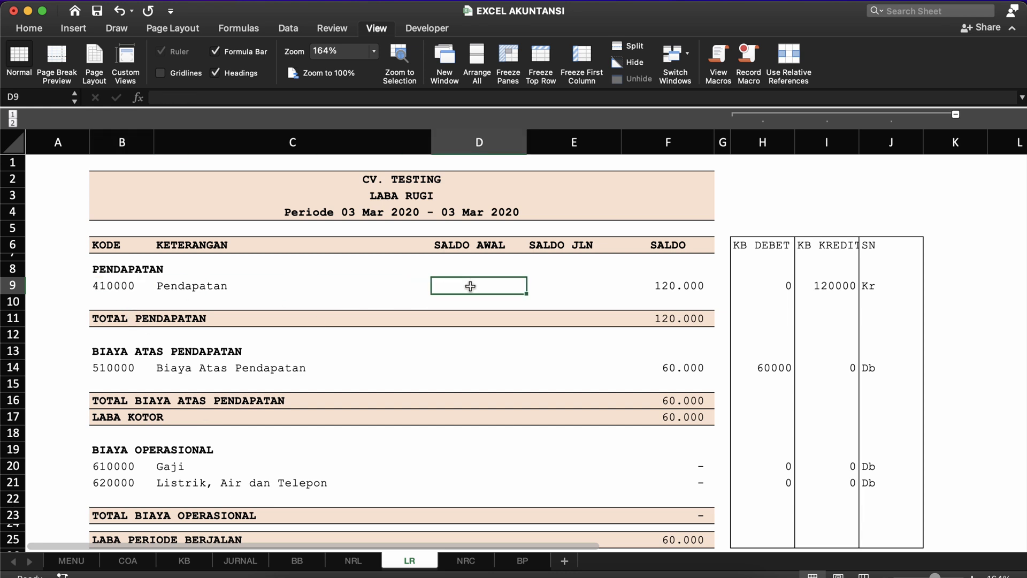
pyautogui.write('=SUMI')
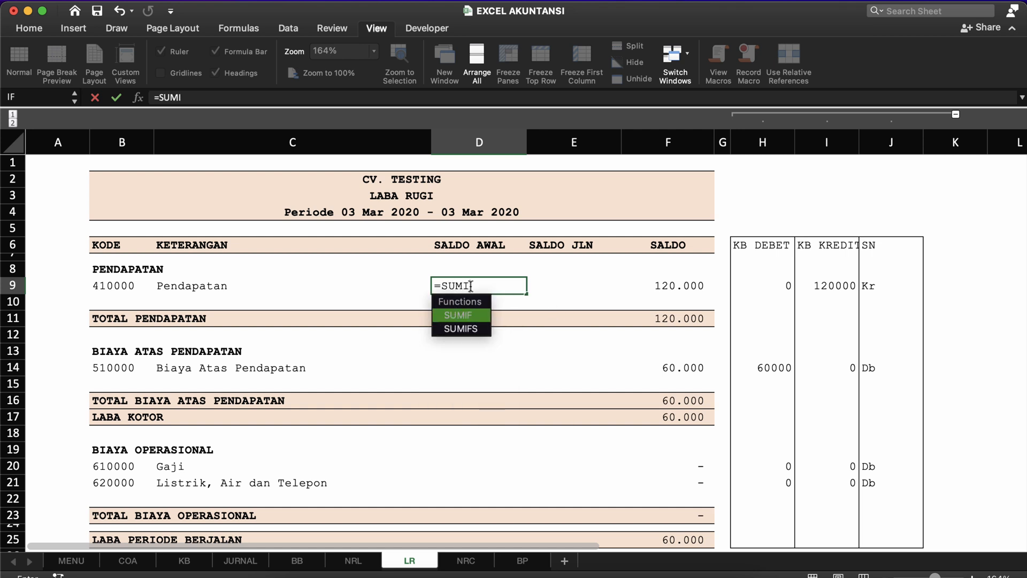
pyautogui.write('F(')
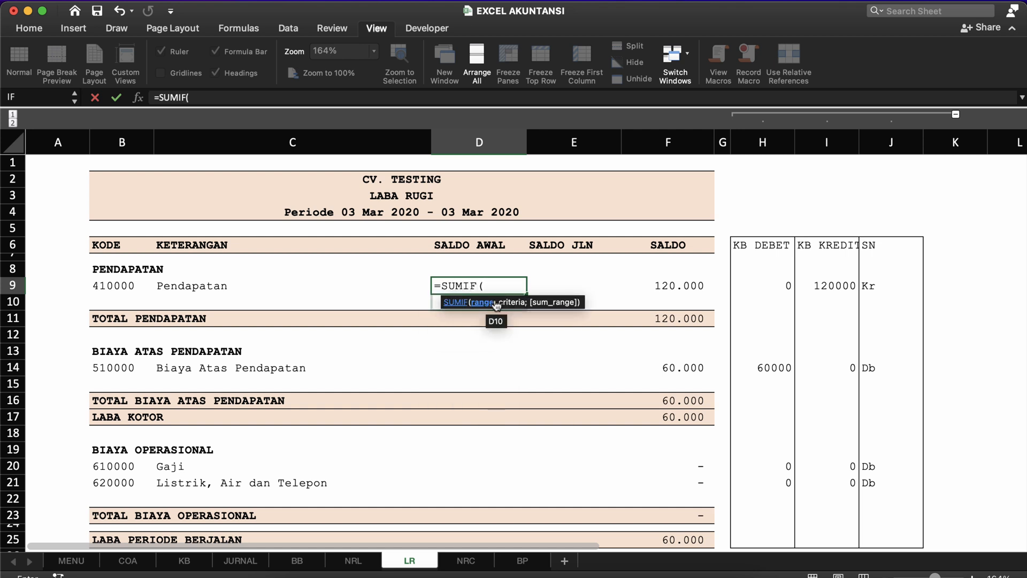
pyautogui.write('JU')
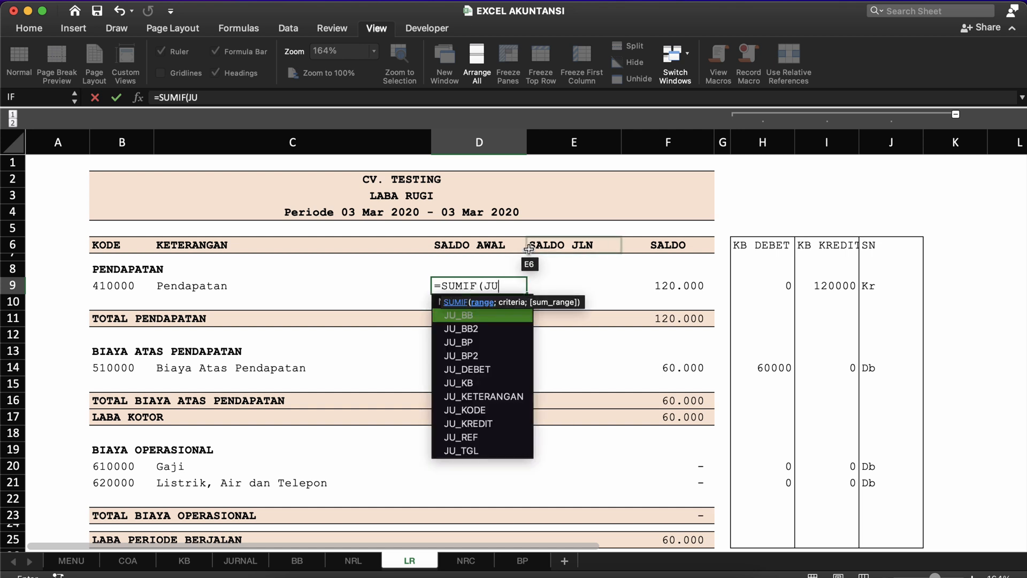
pyautogui.write('BB')
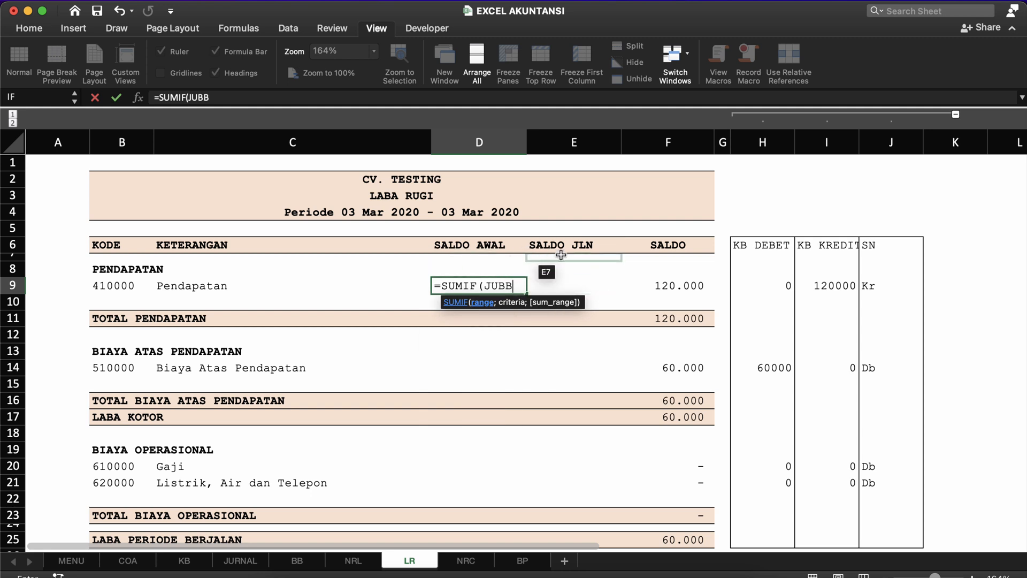
pyautogui.press('BackSpace')
pyautogui.press('BackSpace')
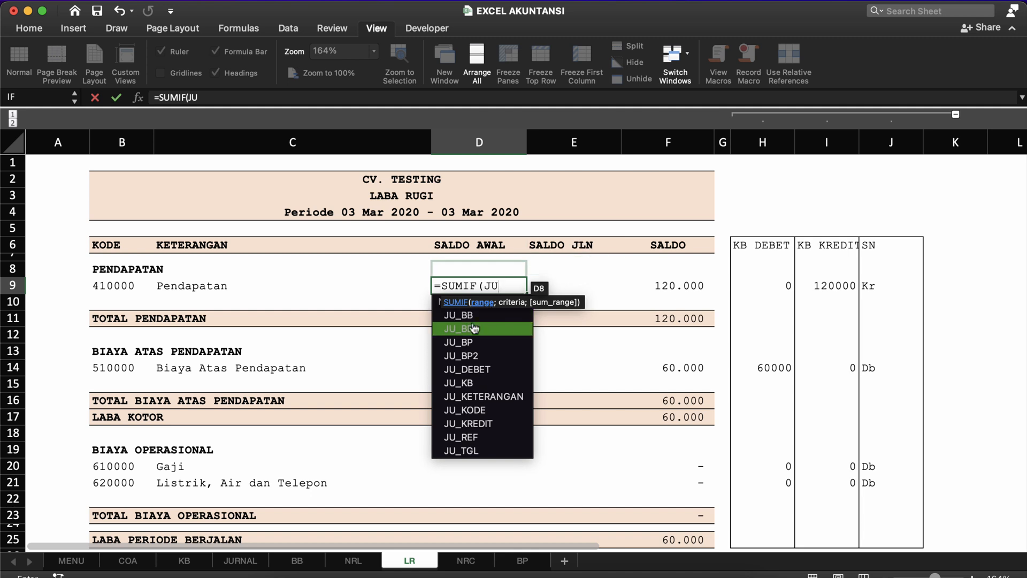
pyautogui.write('_BB')
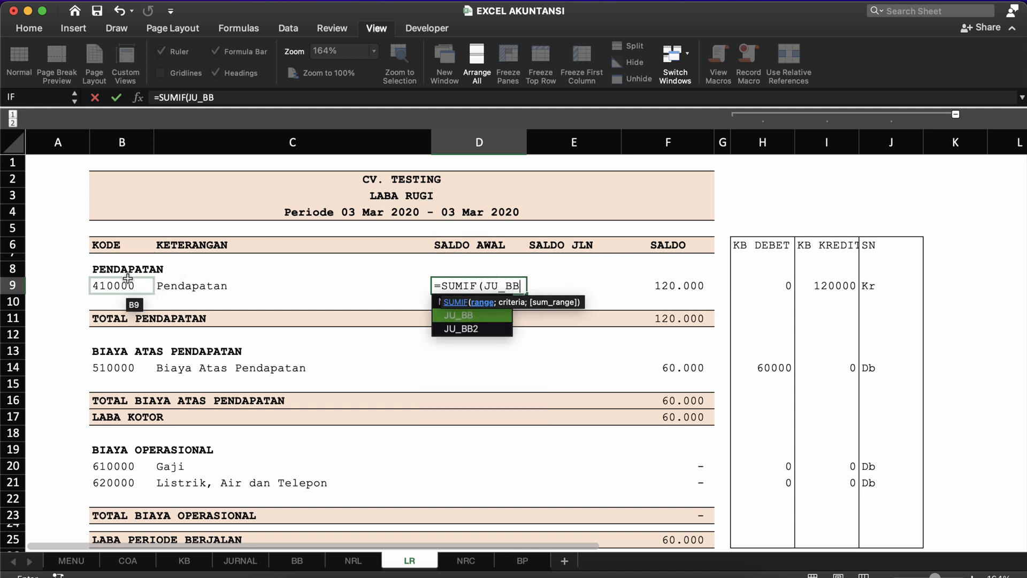
pyautogui.write(';2')
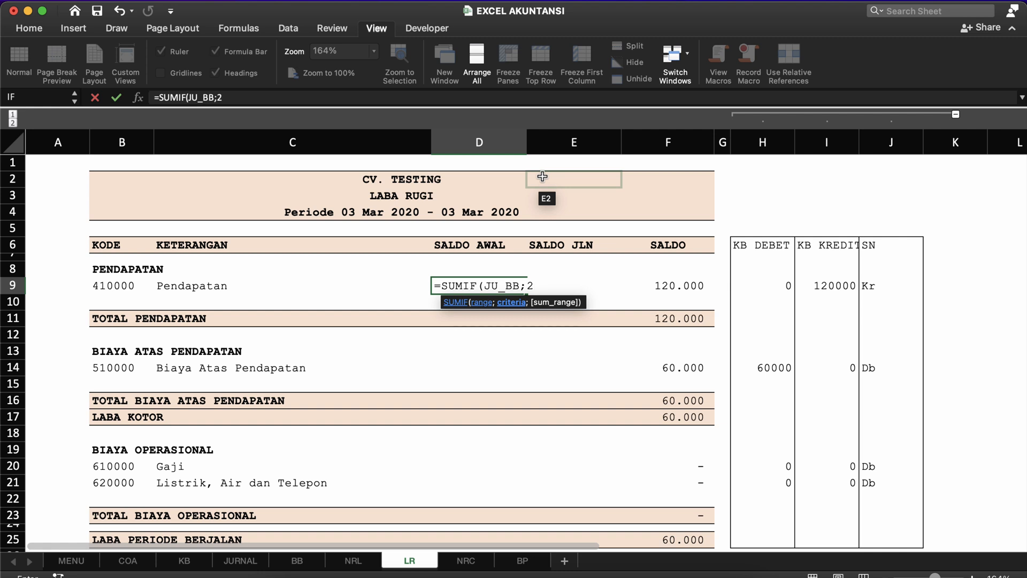
pyautogui.press('BackSpace')
pyautogui.press('BackSpace')
pyautogui.press('BackSpace')
pyautogui.press('BackSpace')
pyautogui.press('BackSpace')
pyautogui.press('BackSpace')
pyautogui.press('BackSpace')
pyautogui.press('BackSpace')
pyautogui.press('BackSpace')
pyautogui.press('BackSpace')
pyautogui.press('BackSpace')
pyautogui.press('BackSpace')
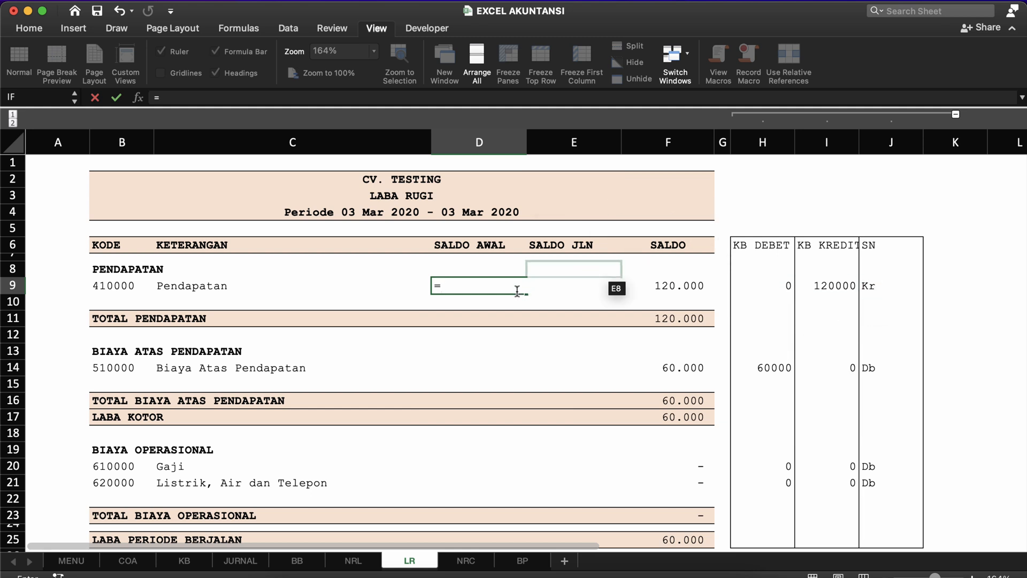
# Begin an IF formula in Pendapatan's SALDO AWAL cell D9 that tests whether J9 equals "KR".
pyautogui.write('IF')
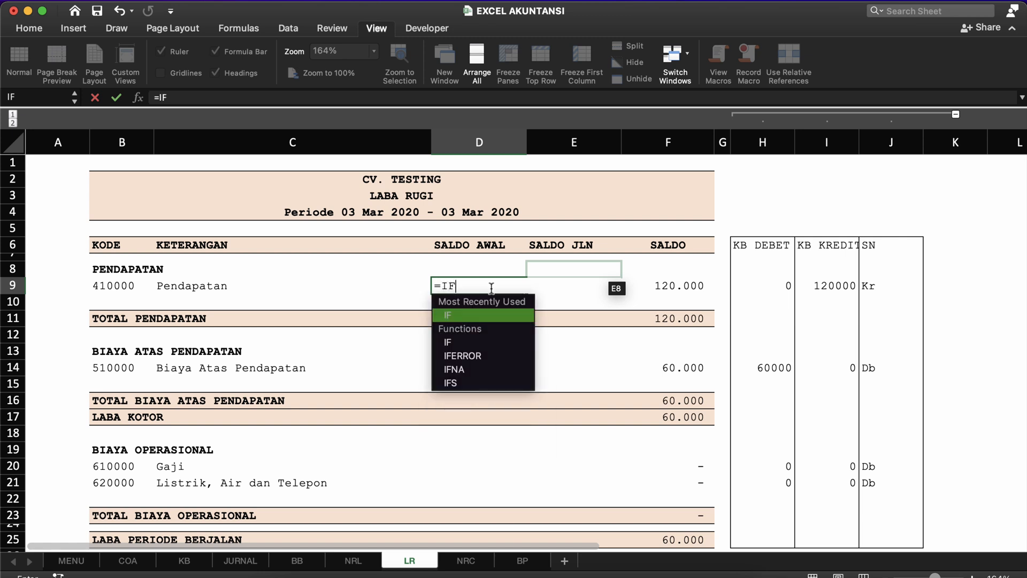
pyautogui.write('(')
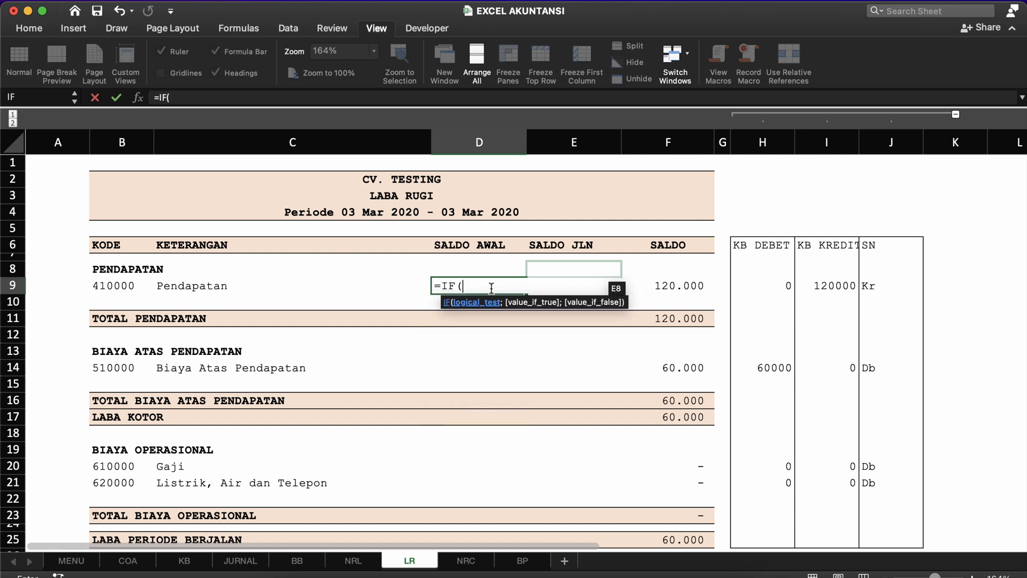
pyautogui.click(879, 291)
pyautogui.write('="KR')
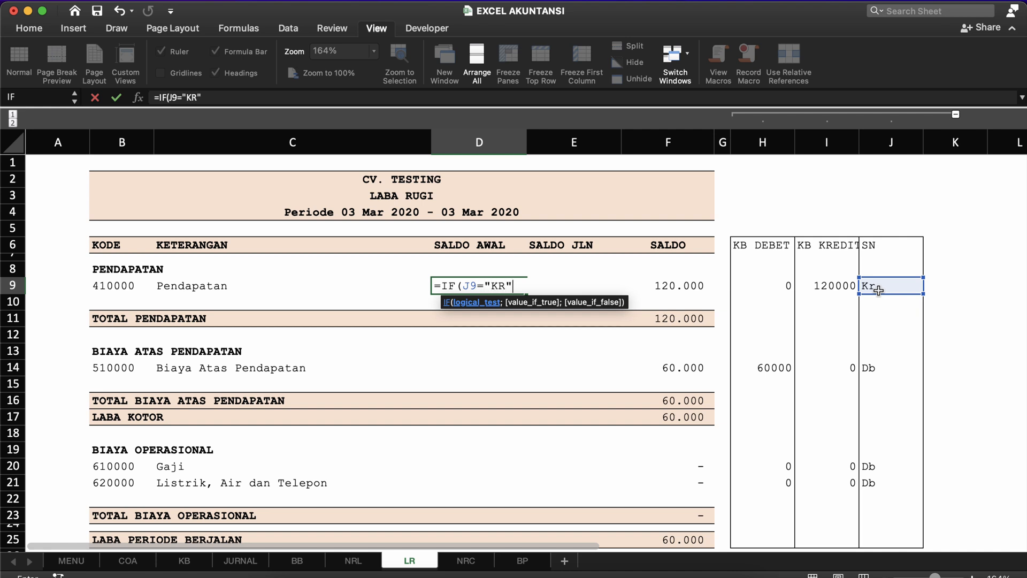
pyautogui.write('";')
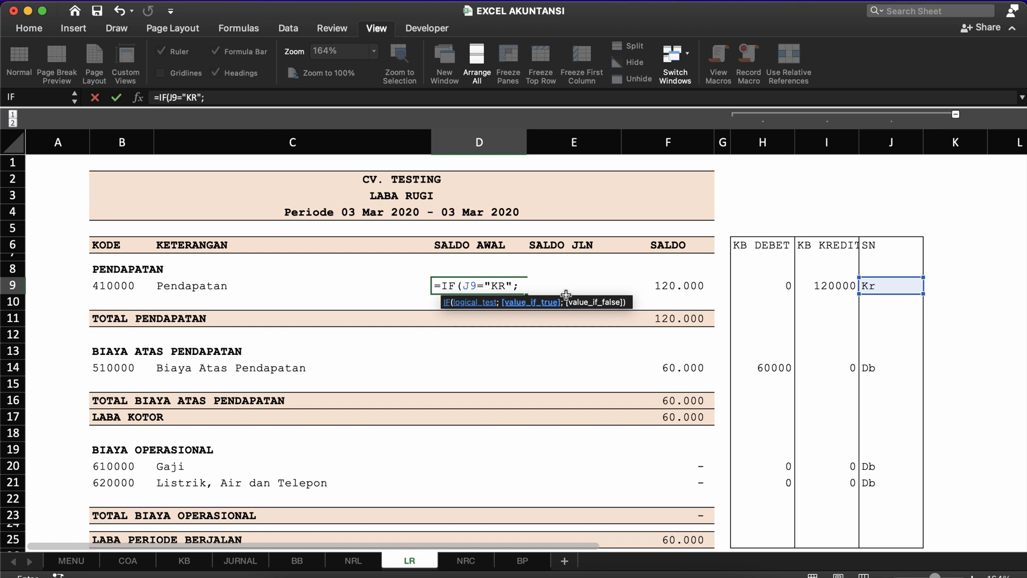
# Add SUMIF(JU_BB;2&B9;JU_KREDIT) as the value-if-true part of the D9 formula.
pyautogui.write('SUMIF(')
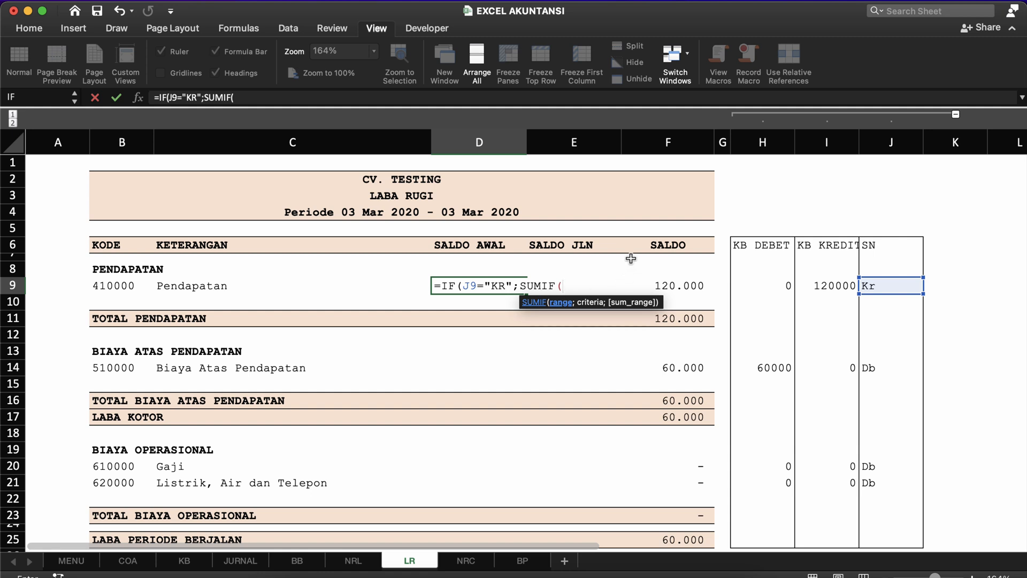
pyautogui.write('JU_BB')
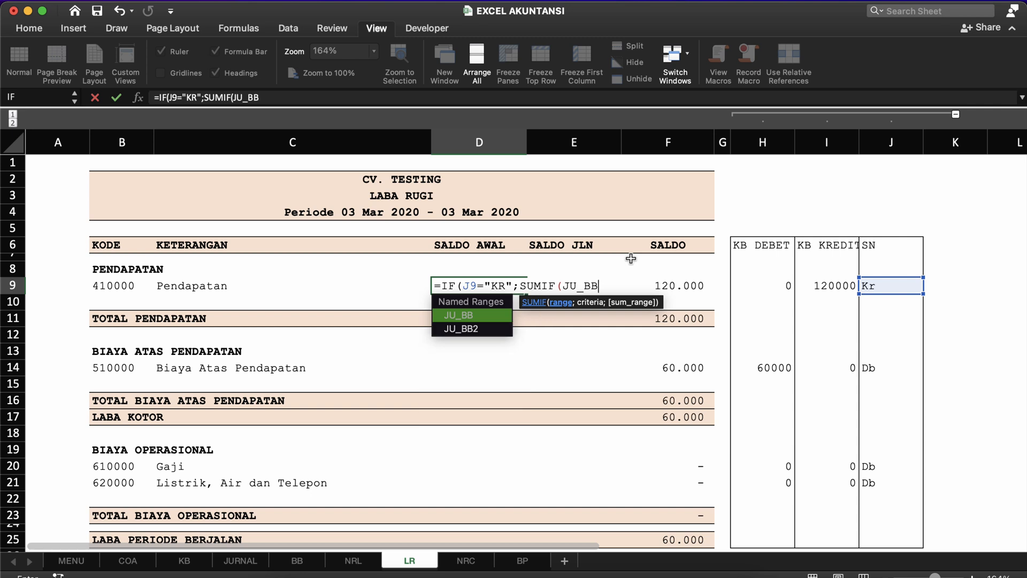
pyautogui.write(';')
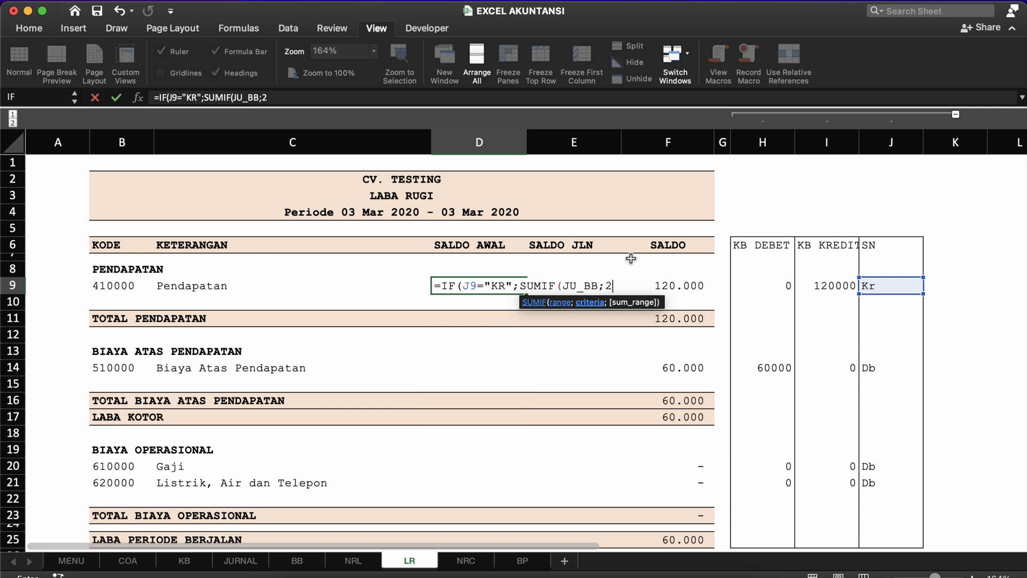
pyautogui.write('2&')
pyautogui.click(122, 285)
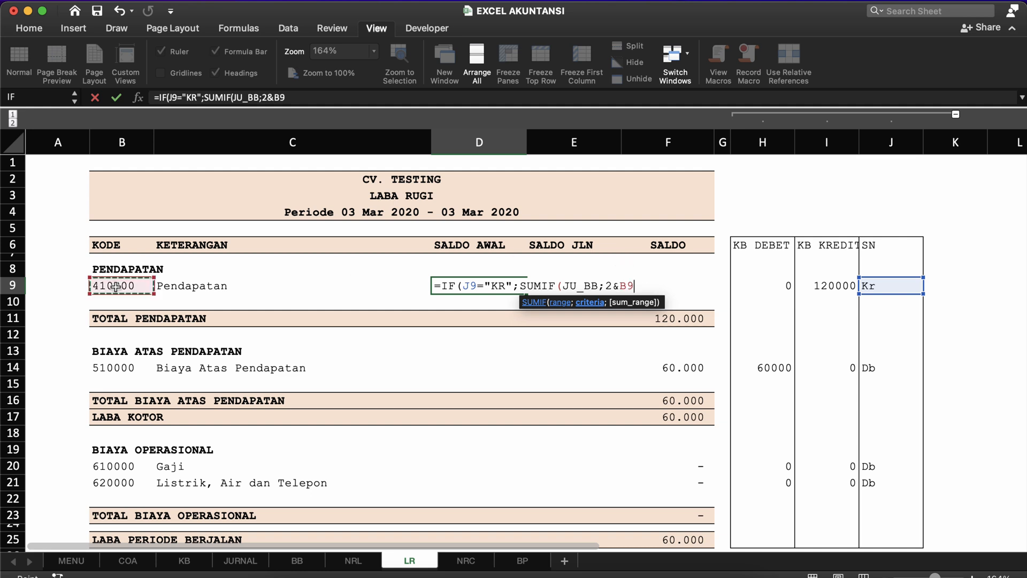
pyautogui.write(';')
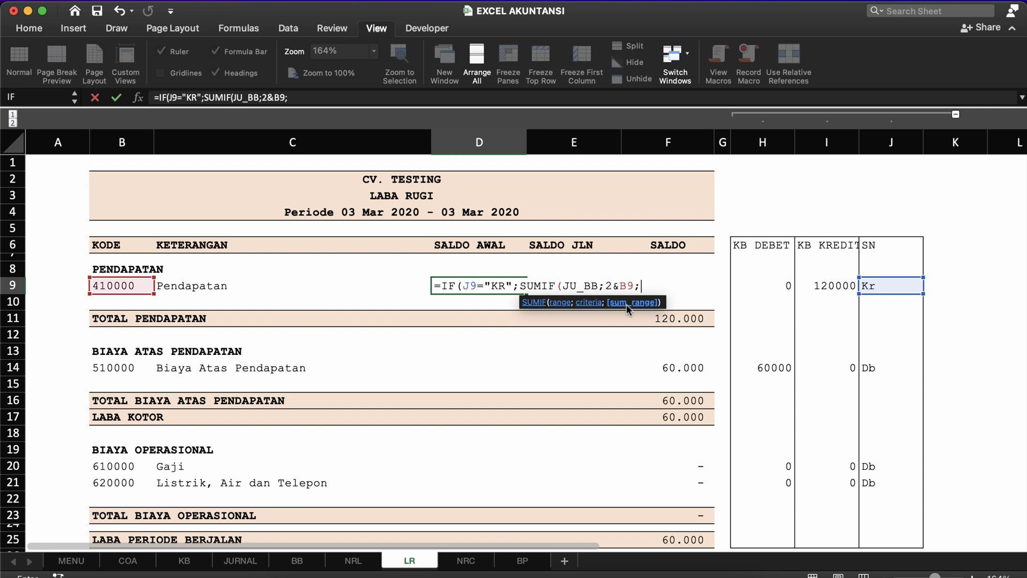
pyautogui.write('JU')
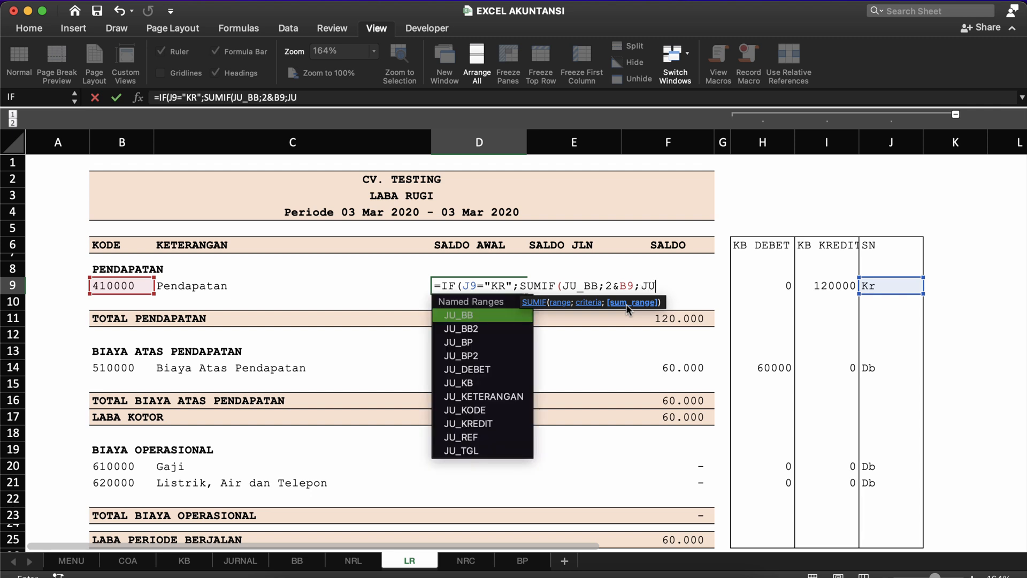
pyautogui.doubleClick(478, 424)
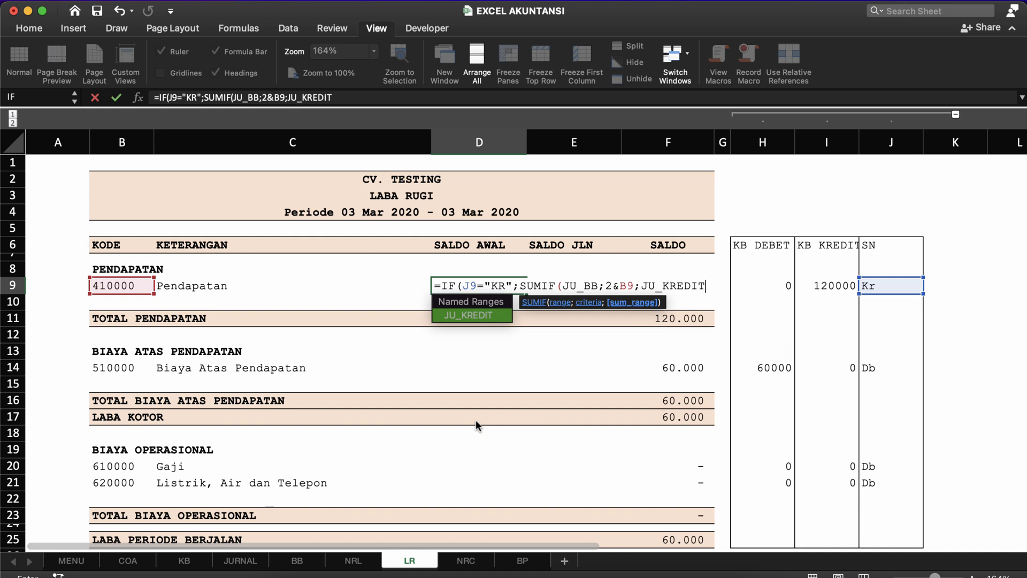
pyautogui.write(')')
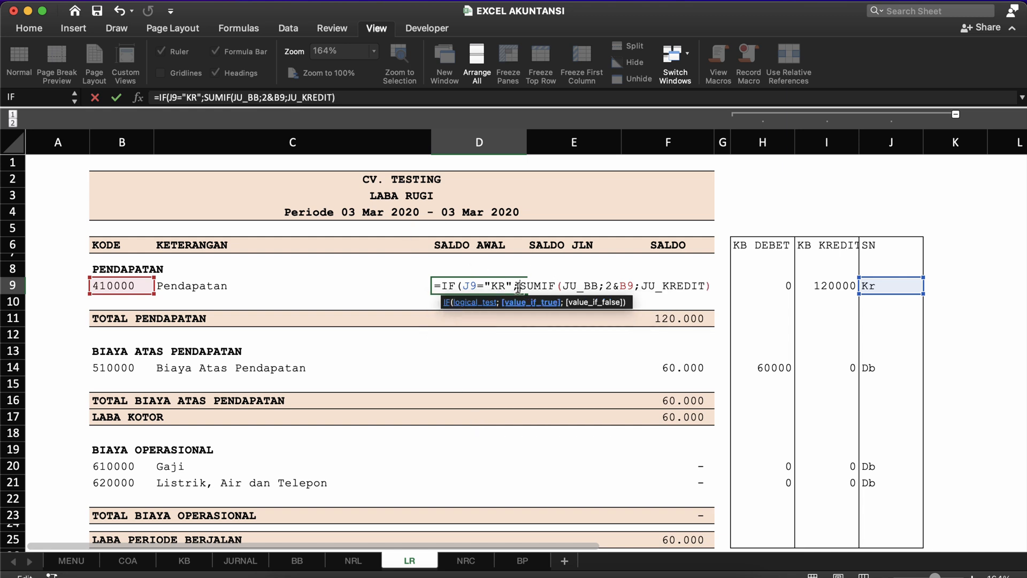
# Copy the SUMIF expression in the D9 formula and append the copy after a minus sign.
pyautogui.moveTo(518, 287); pyautogui.dragTo(701, 283)
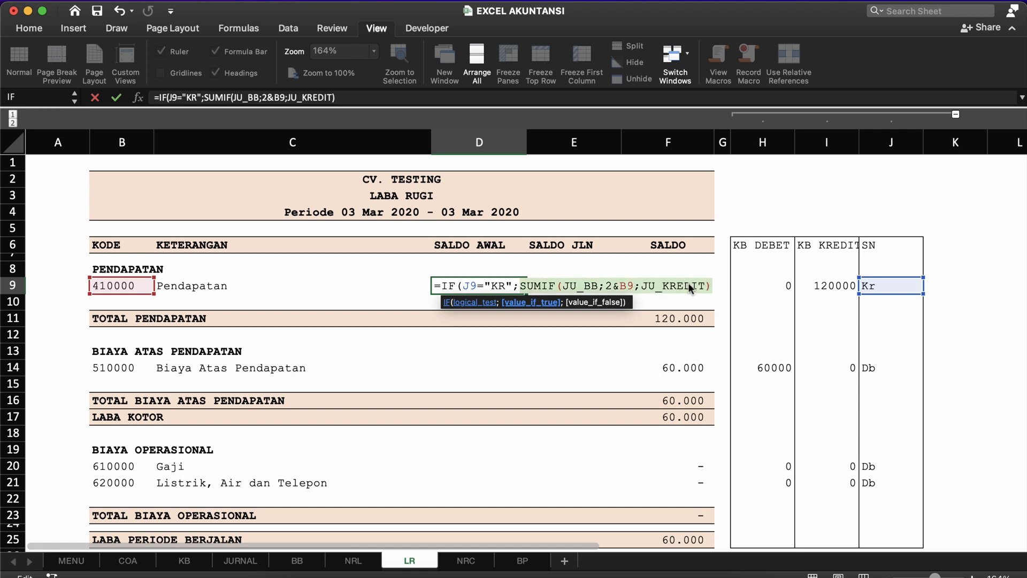
pyautogui.rightClick(685, 282)
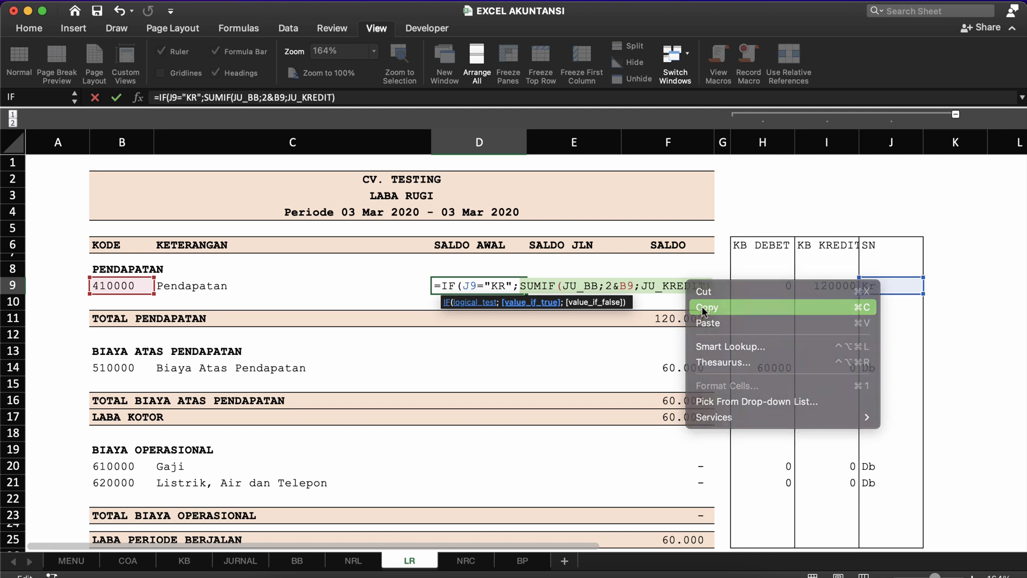
pyautogui.click(701, 307)
pyautogui.click(704, 289)
pyautogui.press('Right')
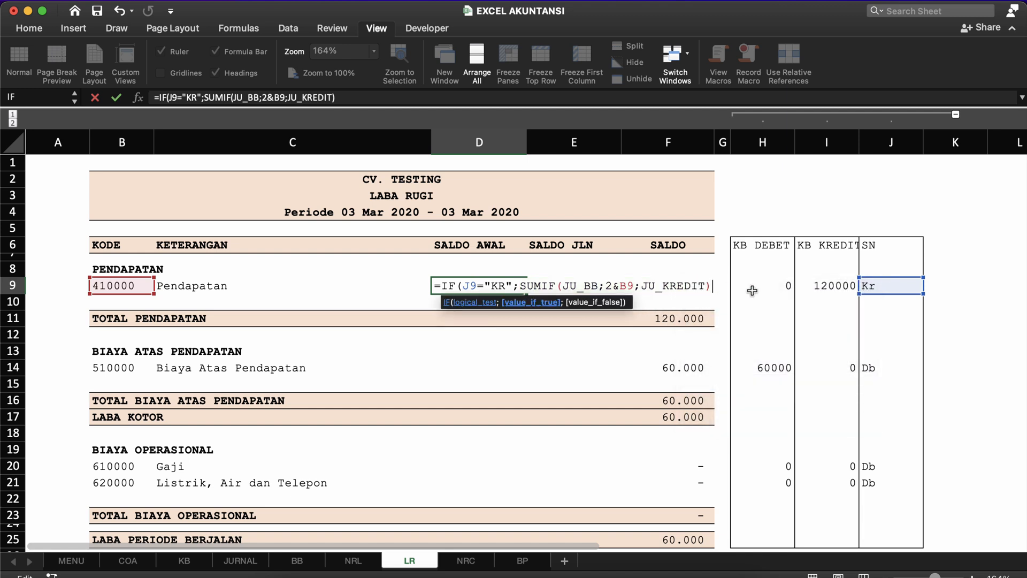
pyautogui.write('-')
pyautogui.press('super+v')
pyautogui.write(')')
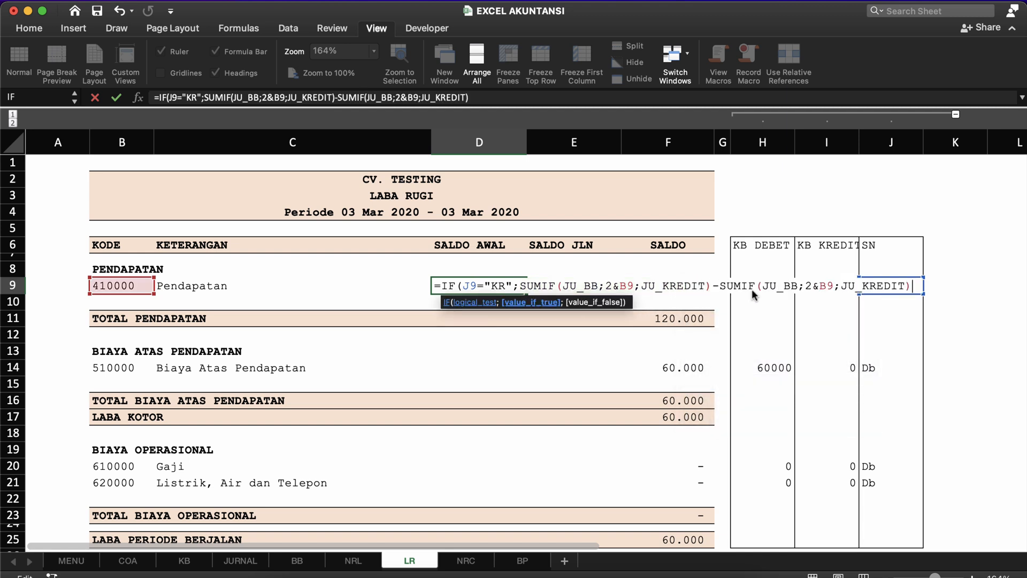
# Change the subtracted SUMIF's sum range to JU_DEBET and end the value-if-true part with a semicolon.
pyautogui.doubleClick(889, 287)
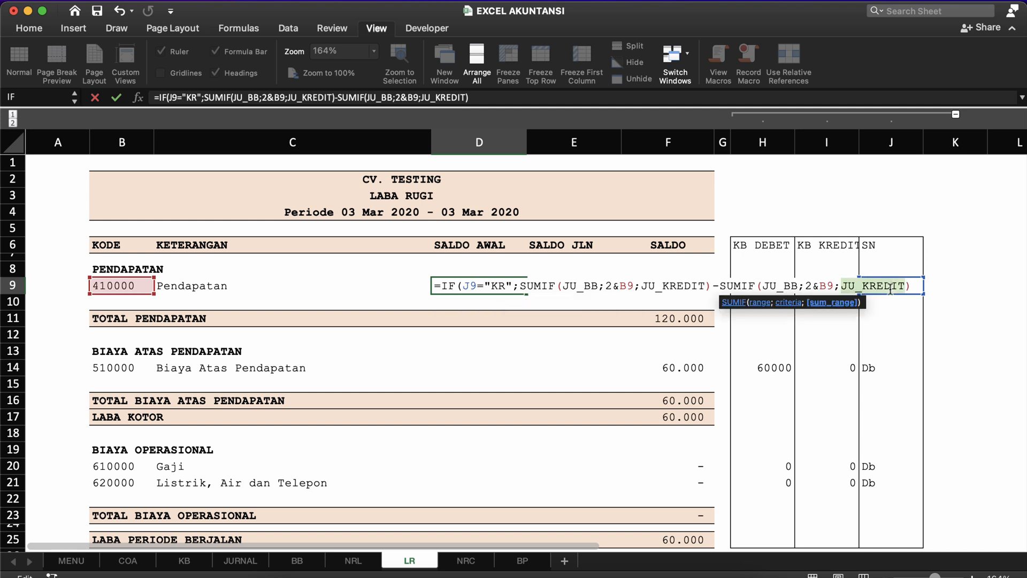
pyautogui.click(897, 287)
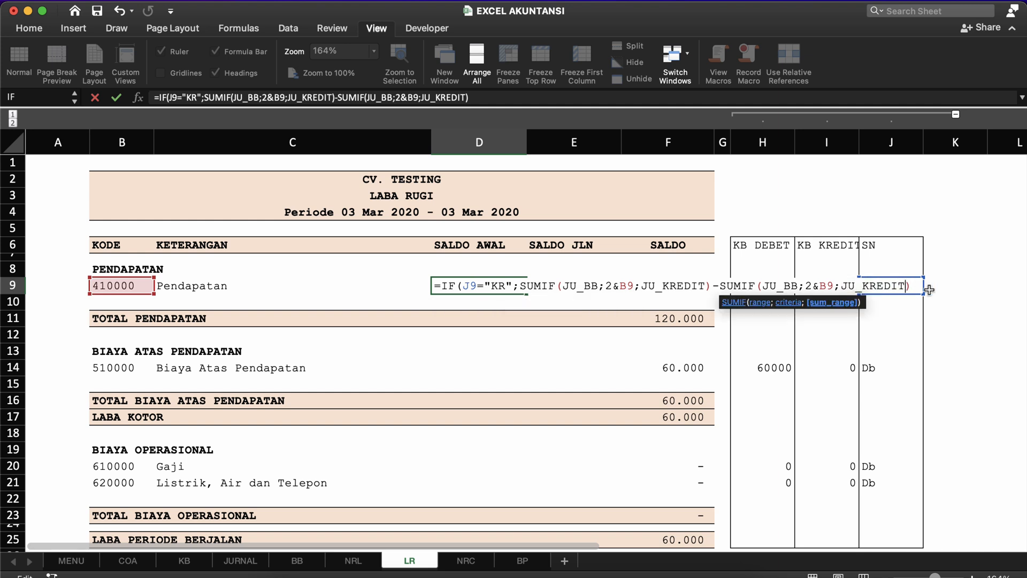
pyautogui.press('BackSpace')
pyautogui.press('BackSpace')
pyautogui.press('BackSpace')
pyautogui.press('BackSpace')
pyautogui.press('BackSpace')
pyautogui.press('BackSpace')
pyautogui.write('DEBE')
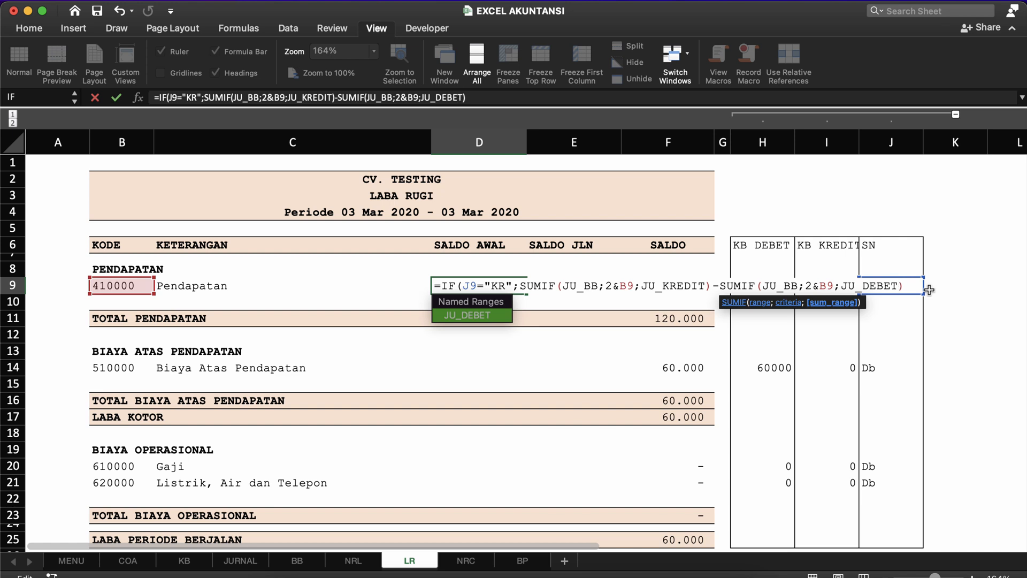
pyautogui.write('T')
pyautogui.press('Right')
pyautogui.write(';')
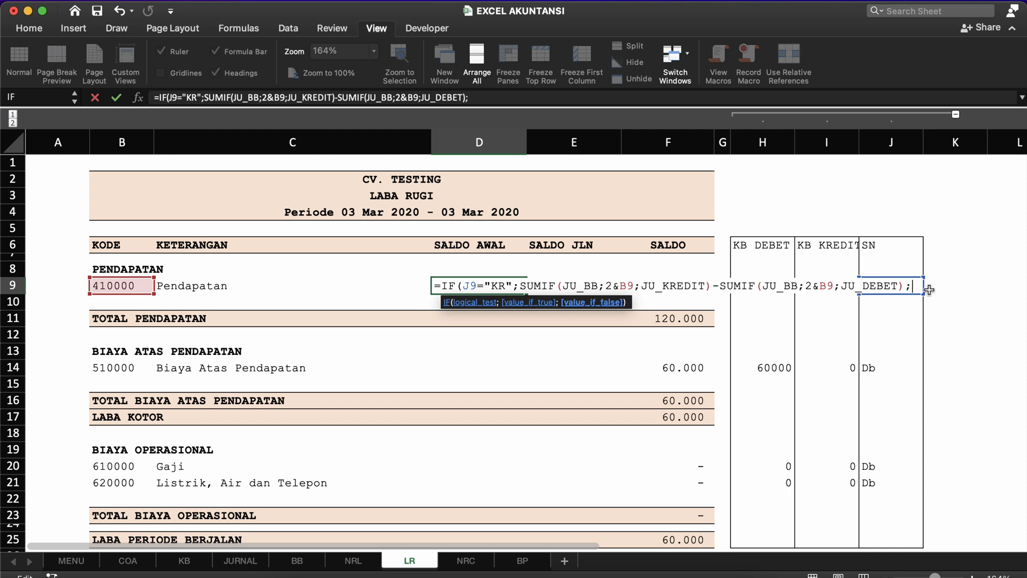
# Insert the copied SUMIF as the value-if-false part of D9 and change its sum range to JU_DEBET.
pyautogui.write('SUMIF(JU_BB;2&B9;JU_KREDIT)')
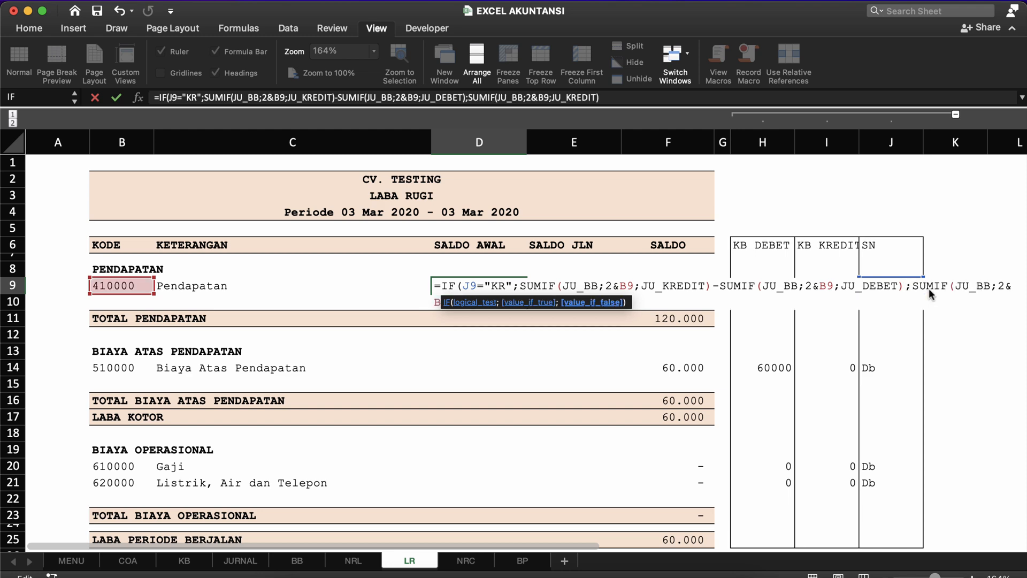
pyautogui.hscroll(10, 711, 389)
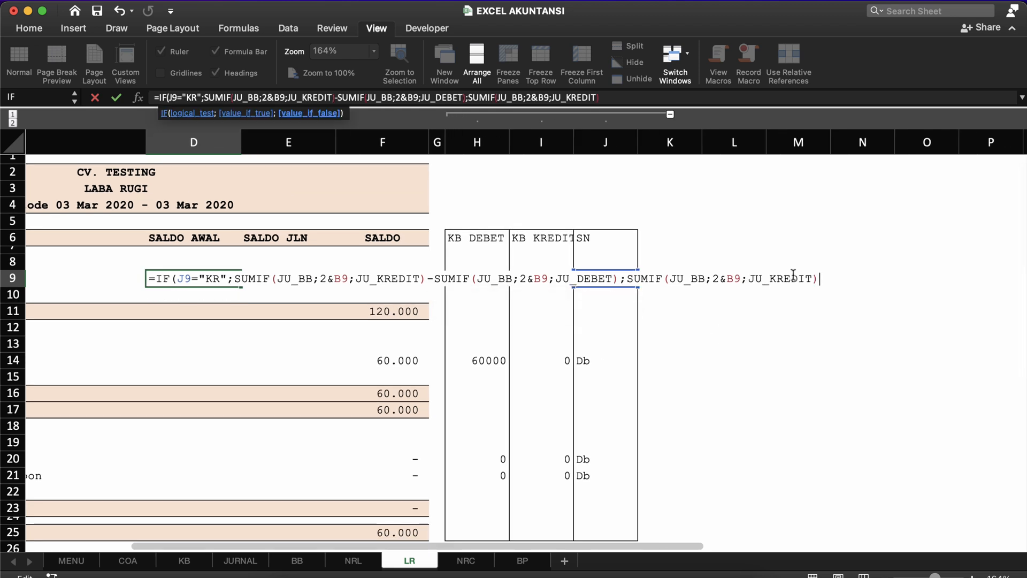
pyautogui.click(812, 278)
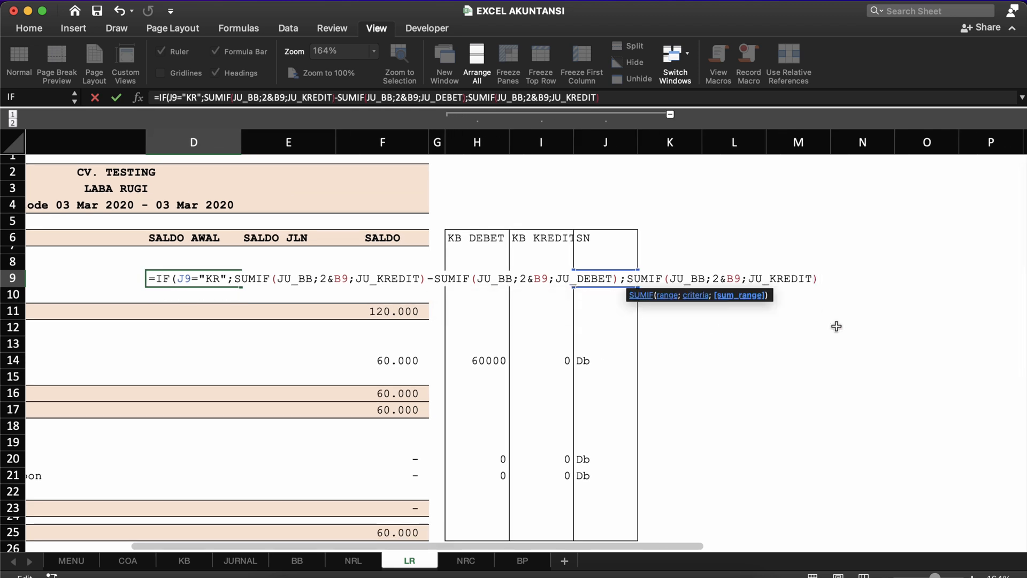
pyautogui.press('BackSpace')
pyautogui.press('BackSpace')
pyautogui.press('BackSpace')
pyautogui.press('BackSpace')
pyautogui.press('BackSpace')
pyautogui.press('BackSpace')
pyautogui.write('DEB')
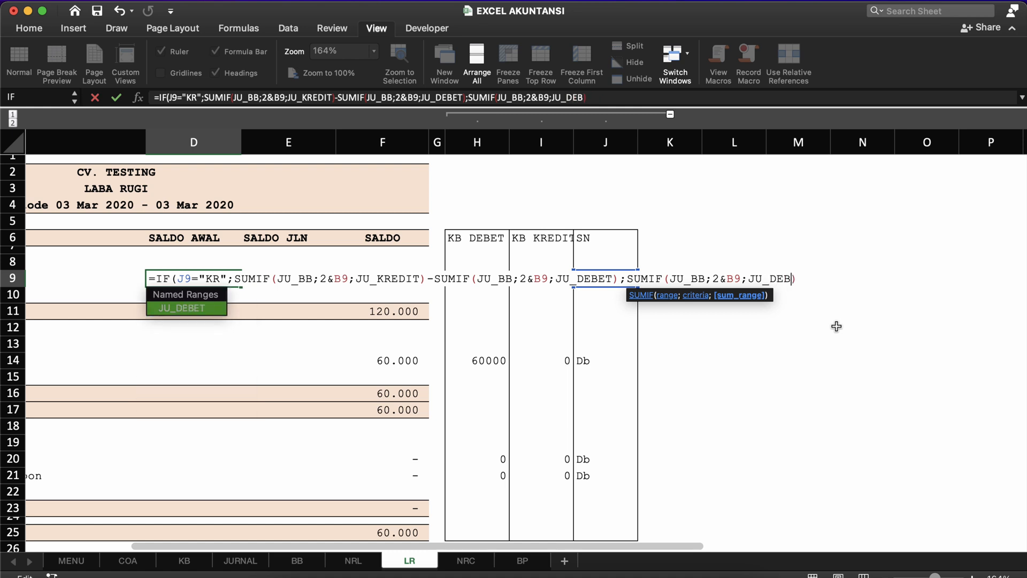
pyautogui.write('ET')
# Subtract SUMIF(JU_BB;2&B9;JU_KREDIT) in the value-if-false part and enter the finished D9 formula.
pyautogui.click(823, 277)
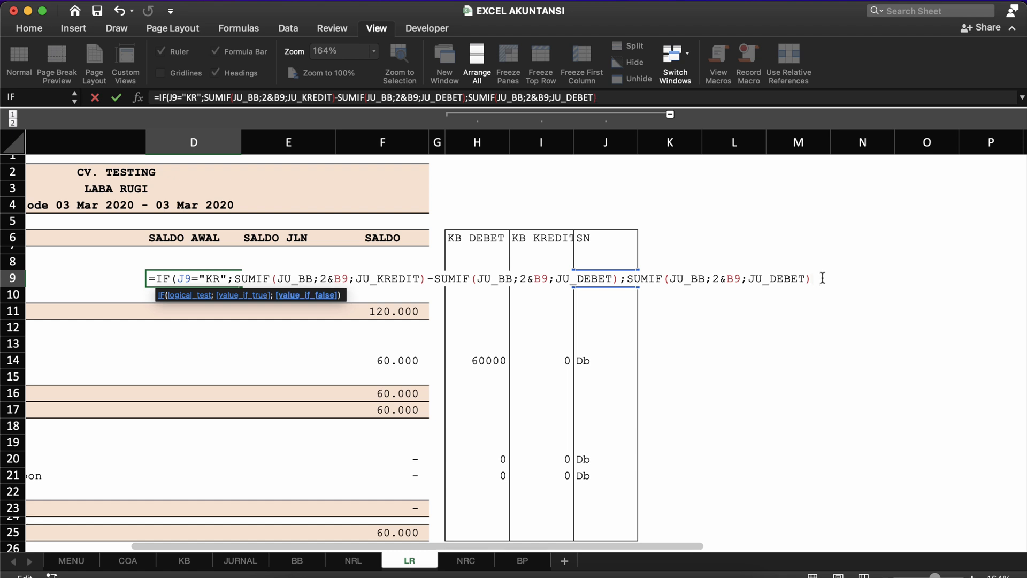
pyautogui.write('SUMIF(JU_BB;2&B9;JU_KREDIT)')
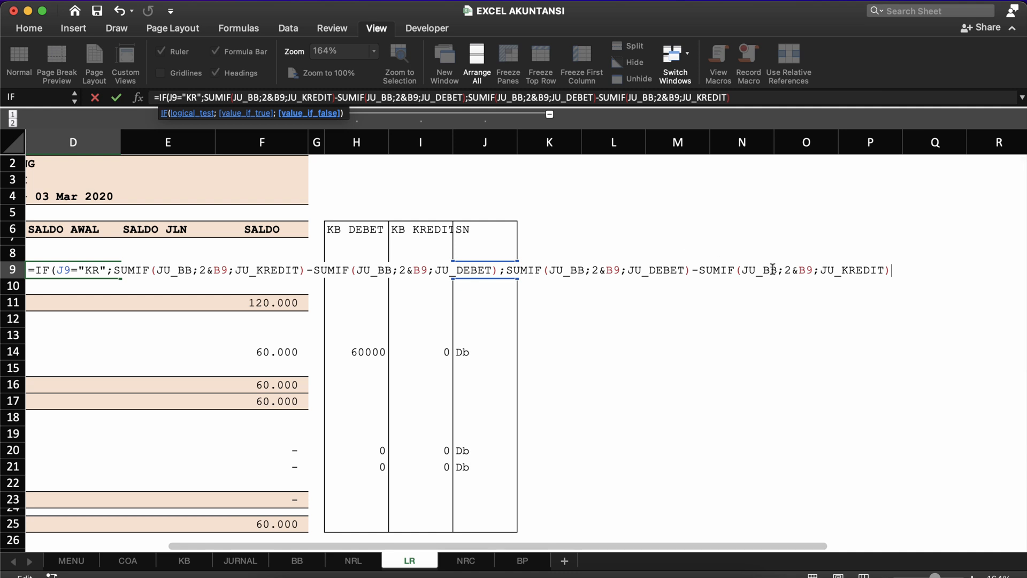
pyautogui.press('Return')
pyautogui.click(538, 302)
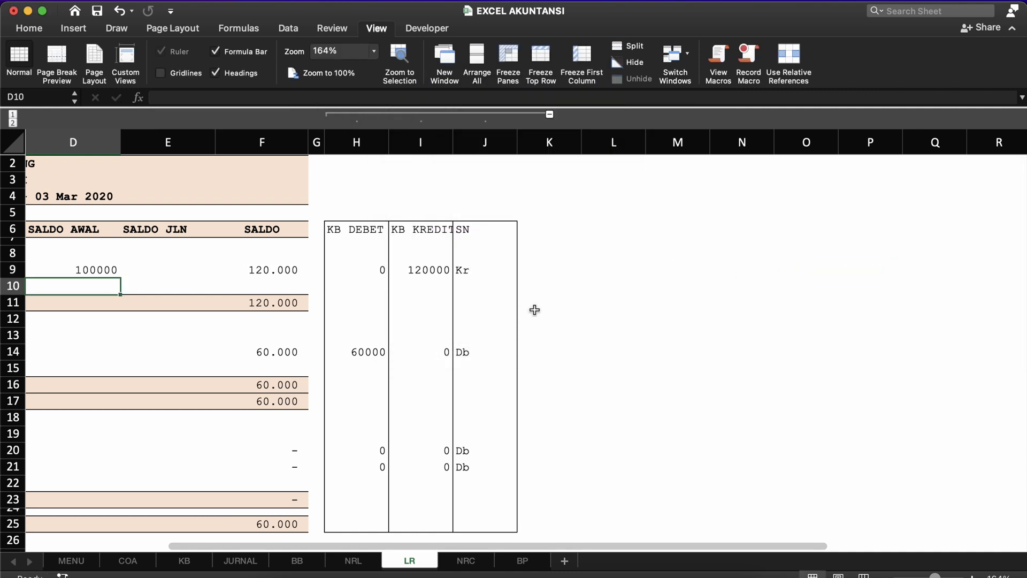
pyautogui.click(229, 341)
# Format the SALDO AWAL amount in D9 in comma style with a thousands separator.
pyautogui.hscroll(-5, 229, 341)
pyautogui.click(256, 260)
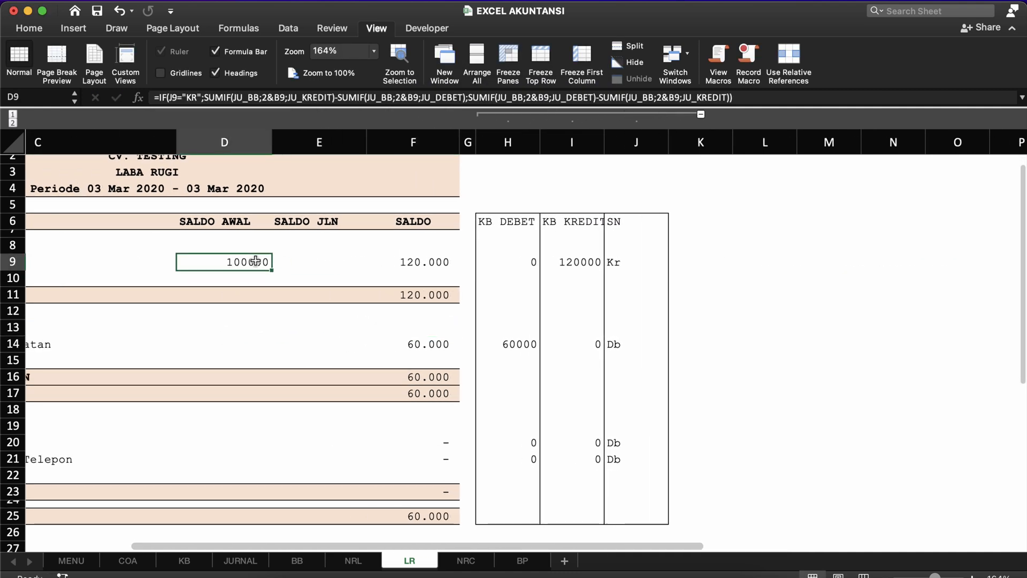
pyautogui.click(36, 31)
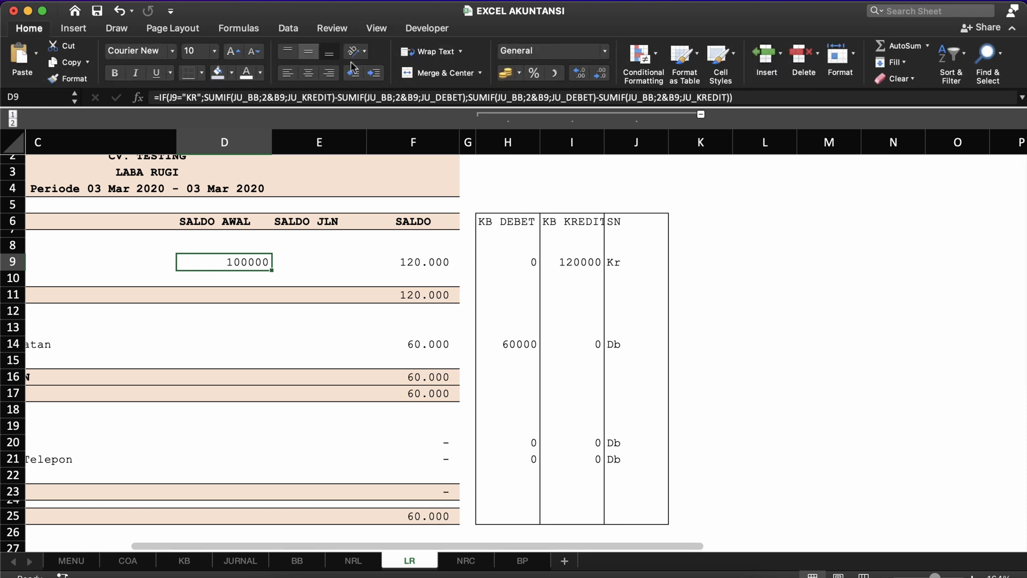
pyautogui.click(554, 74)
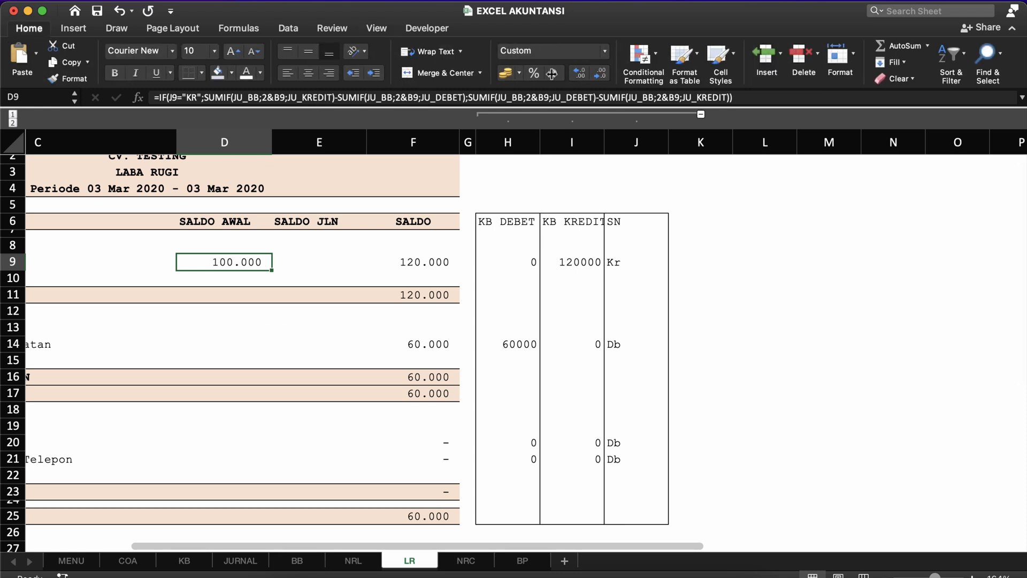
pyautogui.click(383, 283)
pyautogui.click(232, 261)
pyautogui.click(355, 280)
pyautogui.click(247, 267)
pyautogui.hscroll(-5, 199, 316)
pyautogui.click(458, 265)
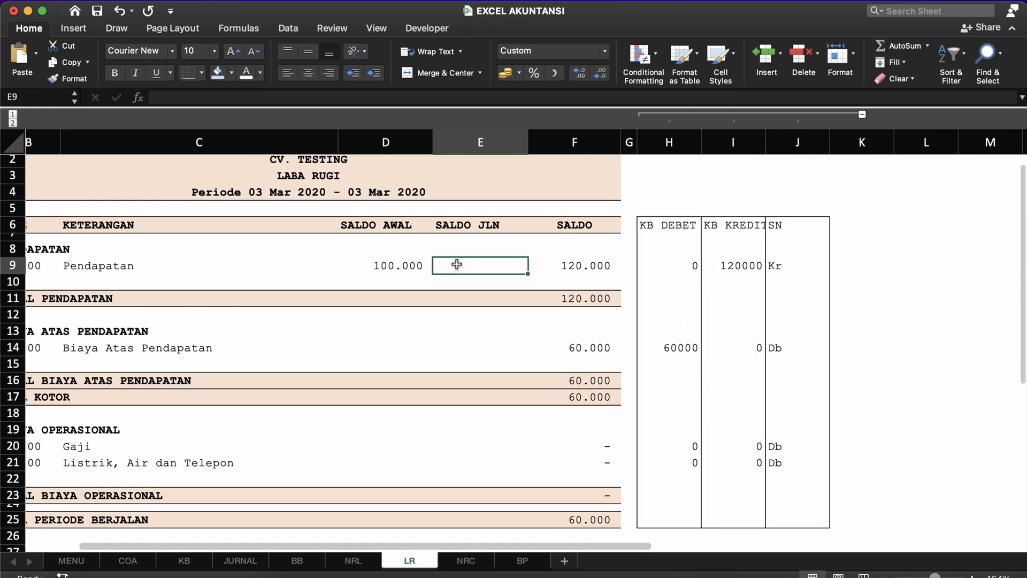
# Copy the full formula text of D9 unchanged into Pendapatan's SALDO JLN cell E9.
pyautogui.click(400, 265)
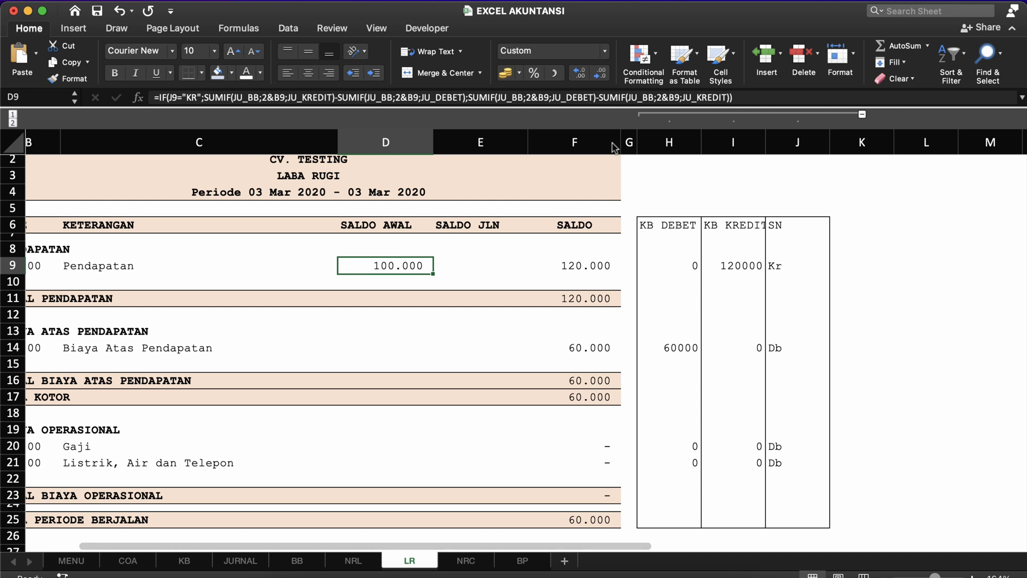
pyautogui.click(748, 95)
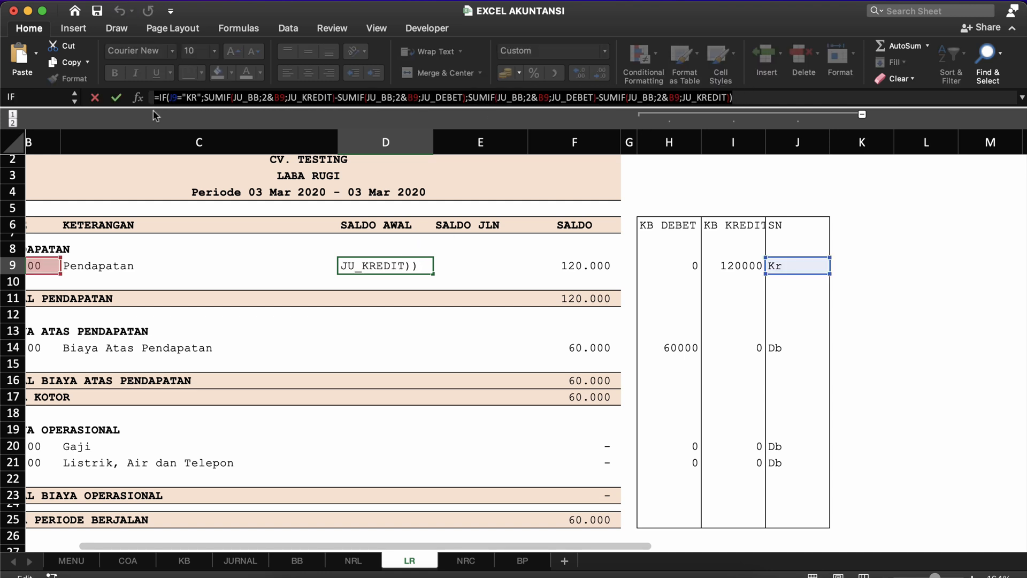
pyautogui.rightClick(222, 95)
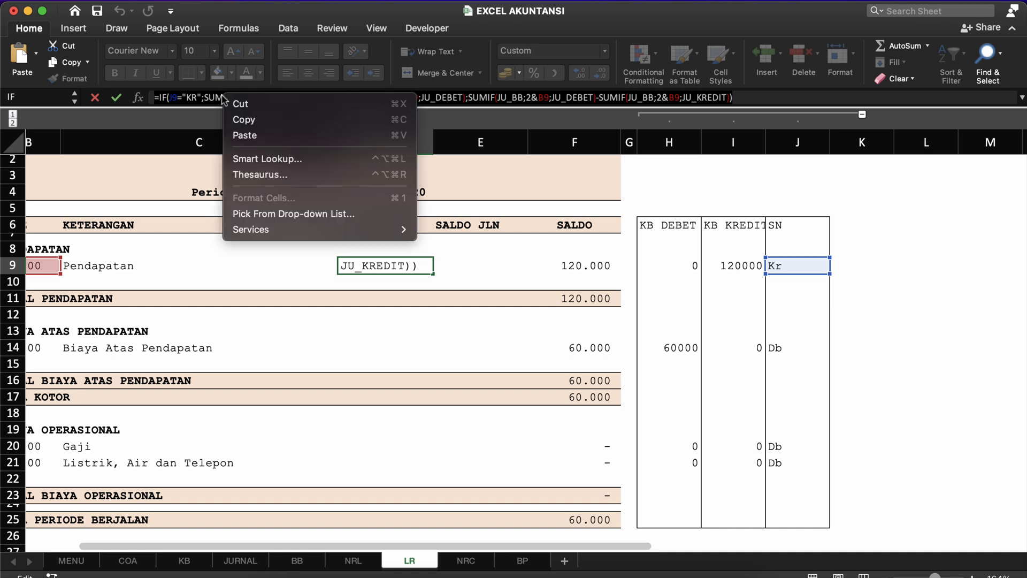
pyautogui.click(244, 120)
pyautogui.press('Return')
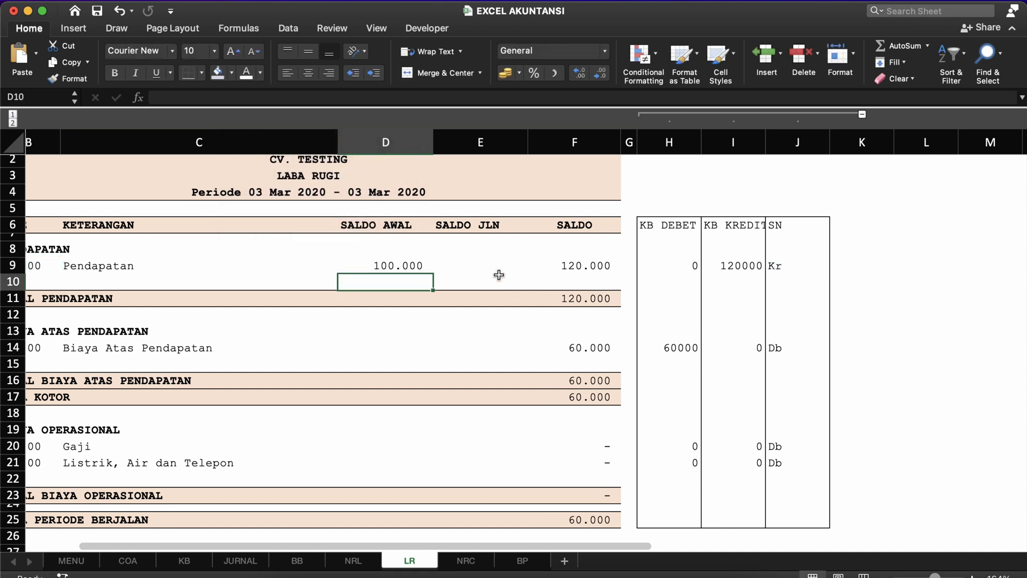
pyautogui.click(482, 272)
pyautogui.doubleClick(483, 267)
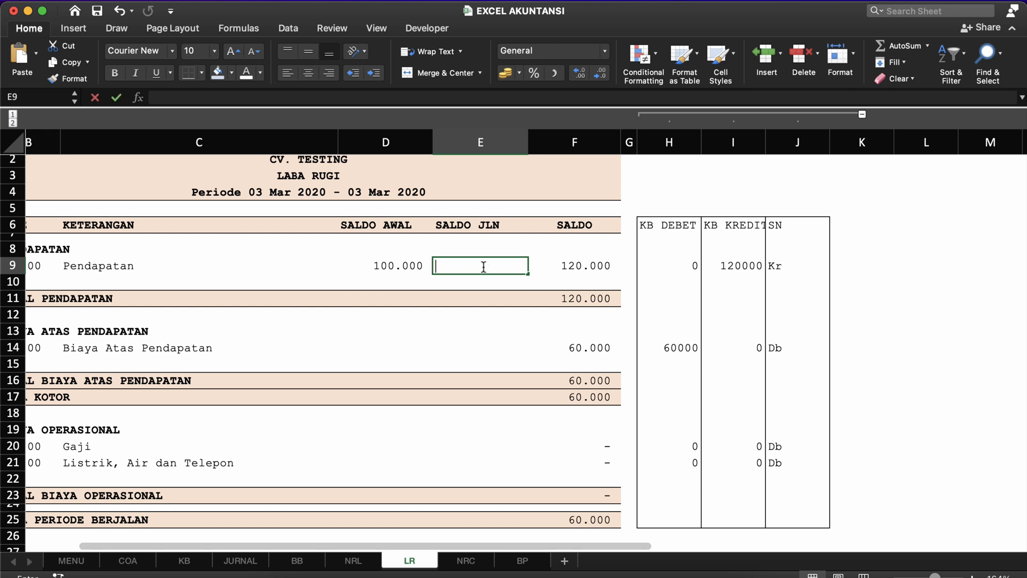
pyautogui.press('cmd+v')
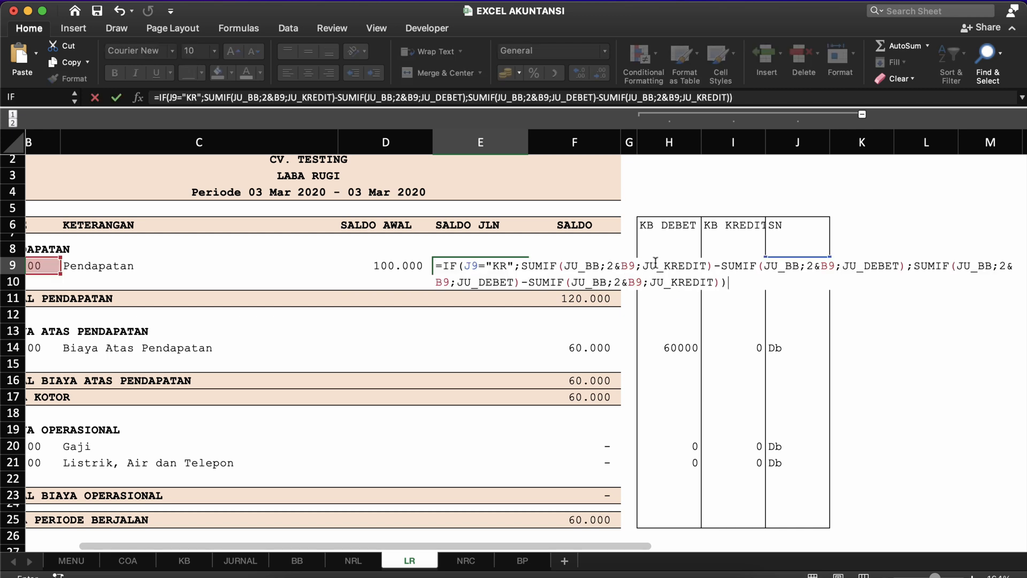
# Change the prefix 2 to 1 in all four SUMIF criteria of the Saldo Jln formula in E9.
pyautogui.click(670, 265)
pyautogui.click(615, 266)
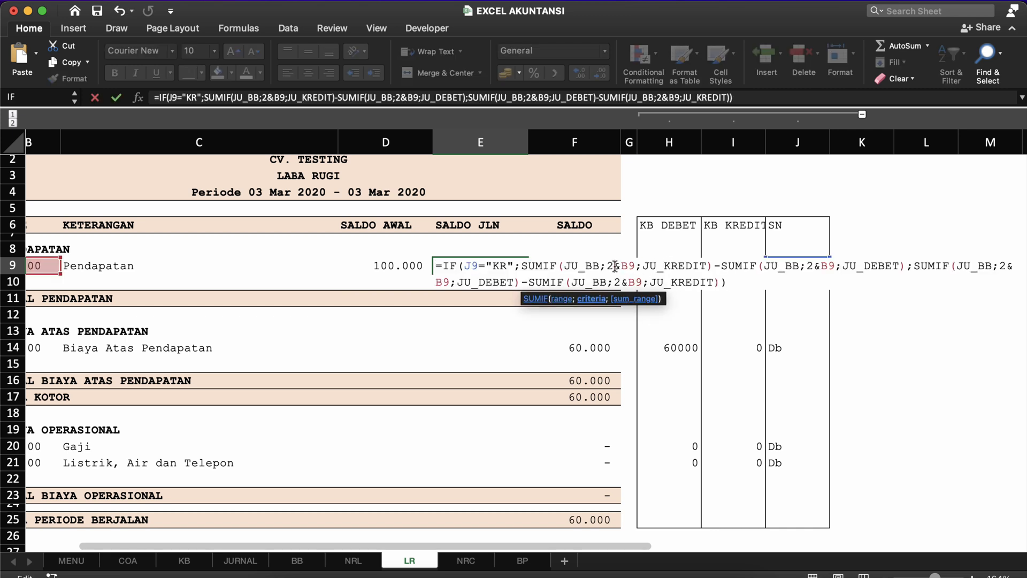
pyautogui.press('BackSpace')
pyautogui.write('1')
pyautogui.click(622, 281)
pyautogui.press('BackSpace')
pyautogui.write('1')
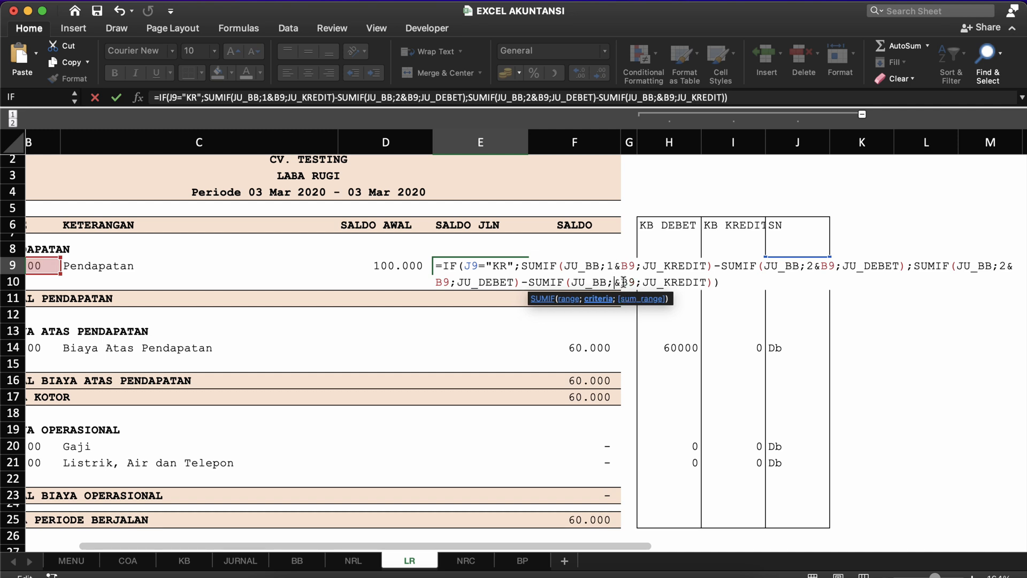
pyautogui.click(822, 264)
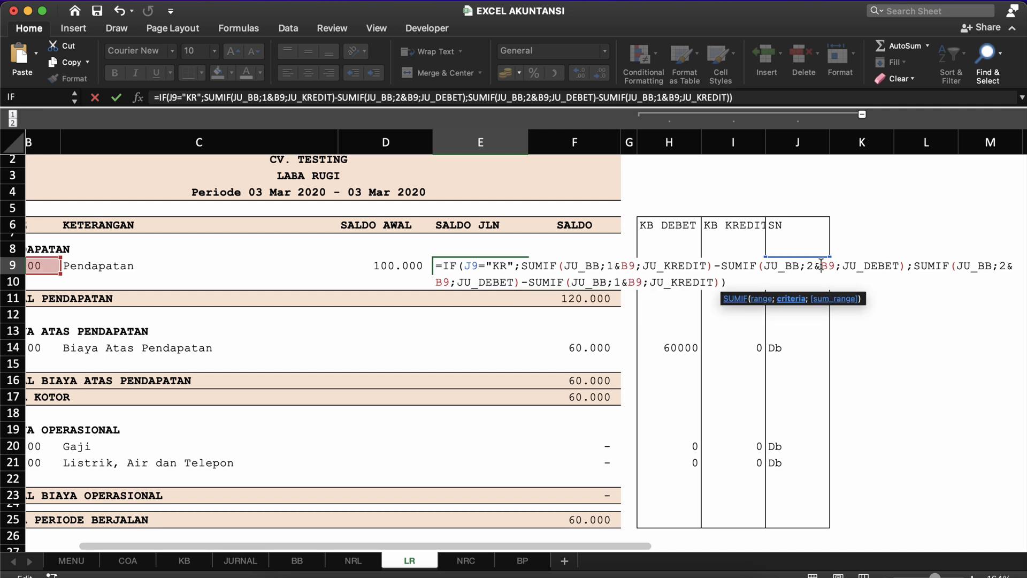
pyautogui.press('BackSpace')
pyautogui.write('1')
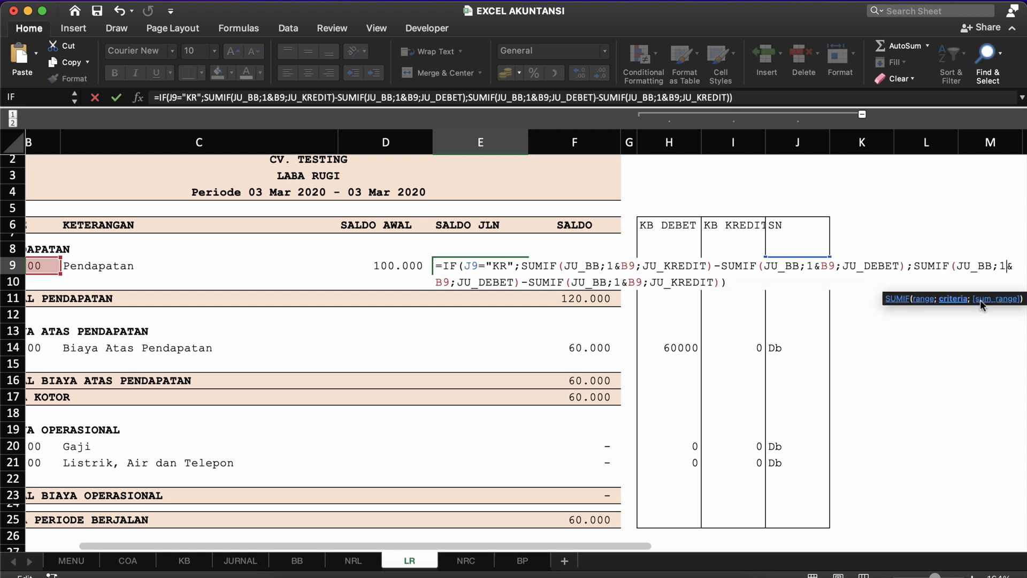
pyautogui.press('Return')
# Apply the comma number style to the Pendapatan Saldo Jln value in E9.
pyautogui.click(503, 265)
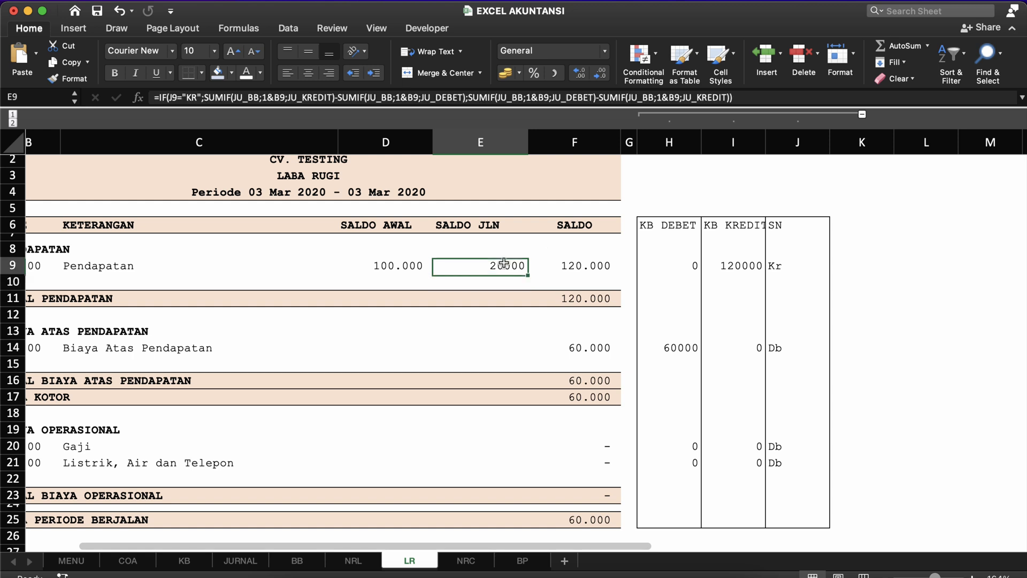
pyautogui.click(554, 72)
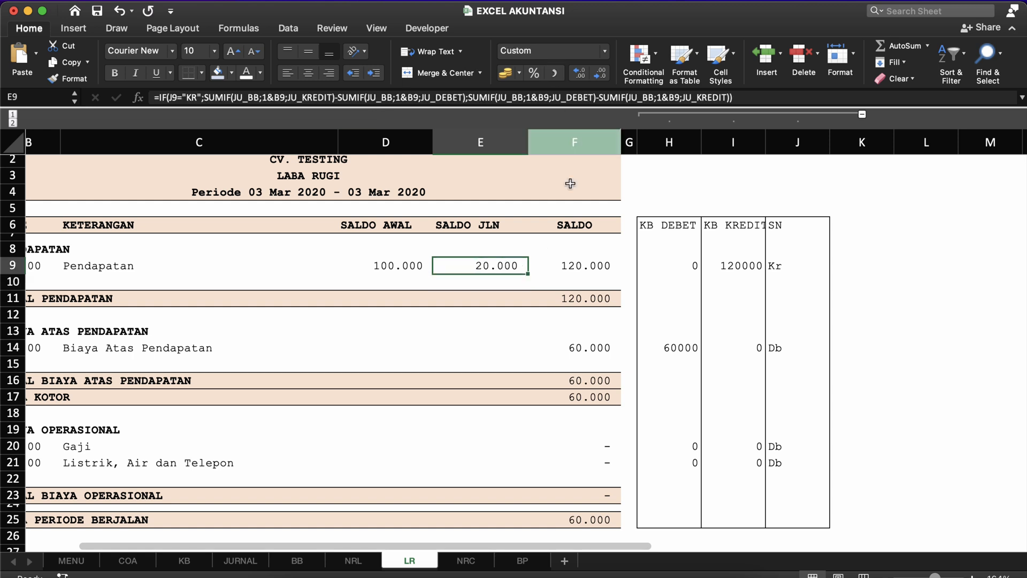
pyautogui.click(583, 265)
pyautogui.click(494, 261)
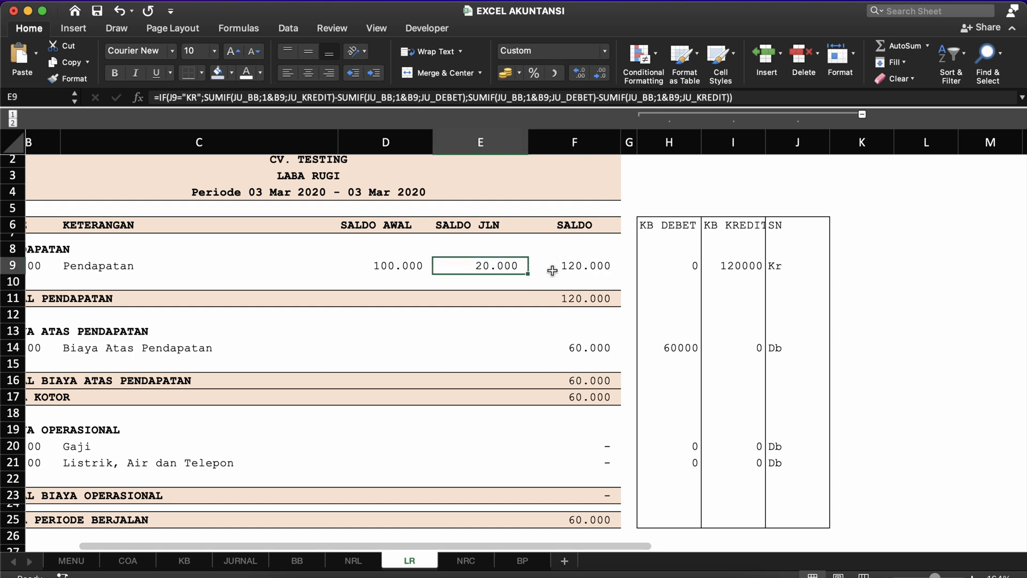
# Replace the Pendapatan Saldo formula in F9 with =D9+E9.
pyautogui.click(572, 269)
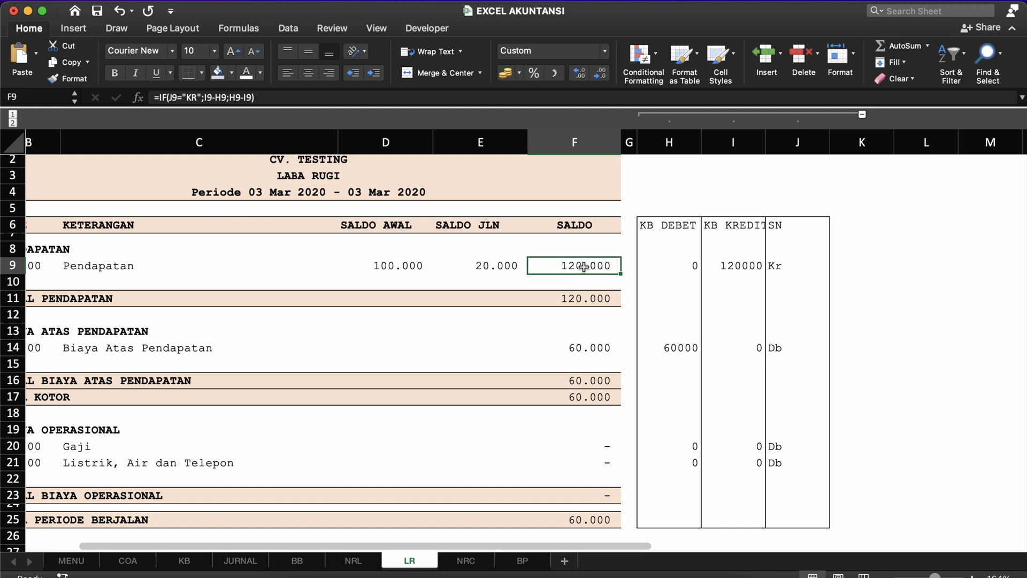
pyautogui.doubleClick(583, 265)
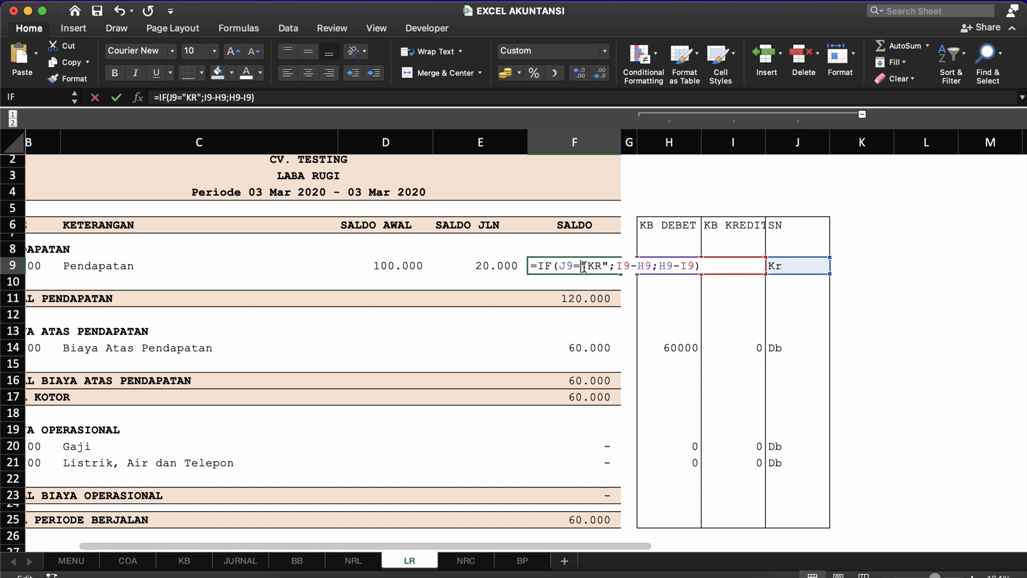
pyautogui.press('Escape')
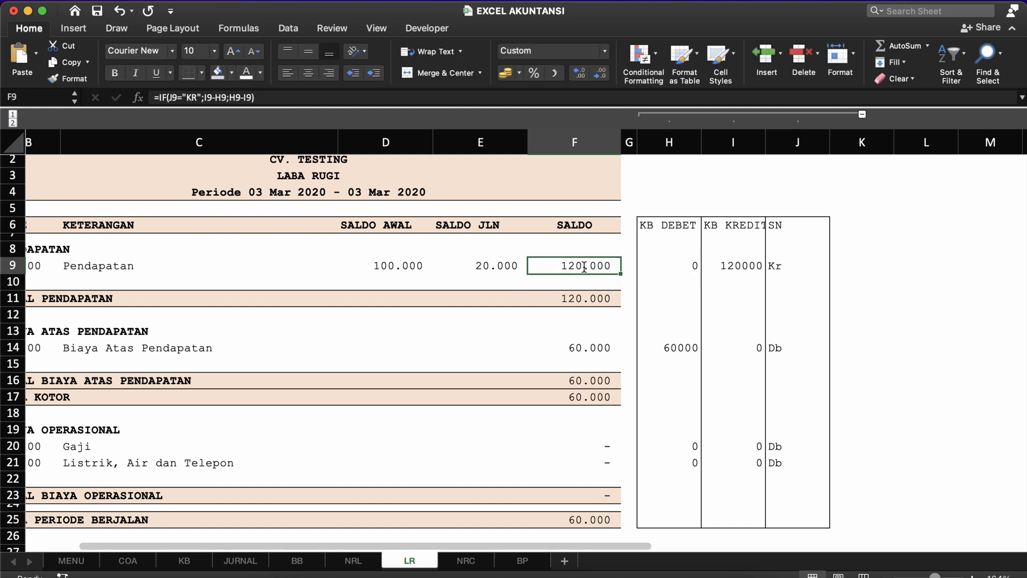
pyautogui.write('=')
pyautogui.press('Left')
pyautogui.press('Left')
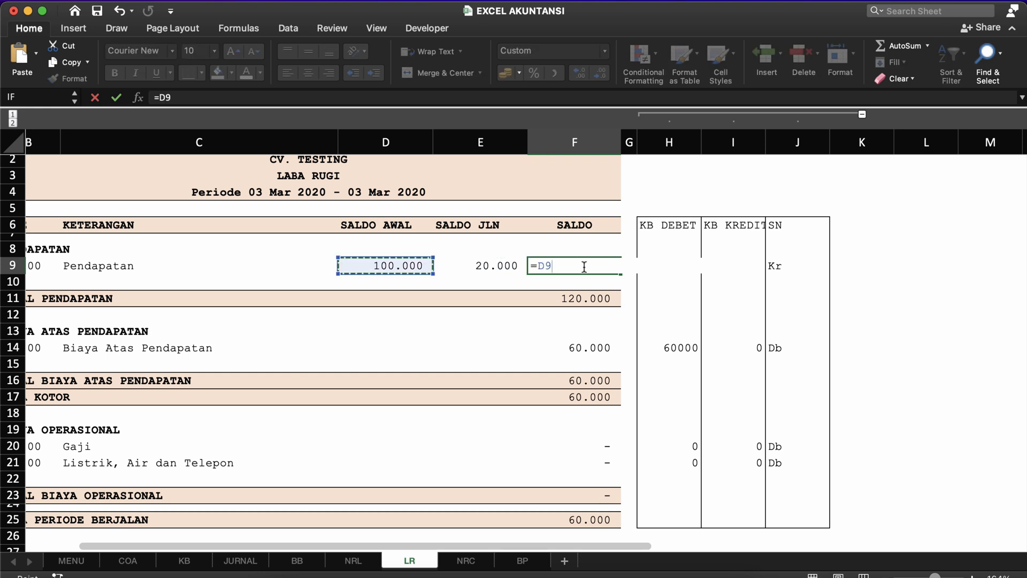
pyautogui.write('+')
pyautogui.click(480, 269)
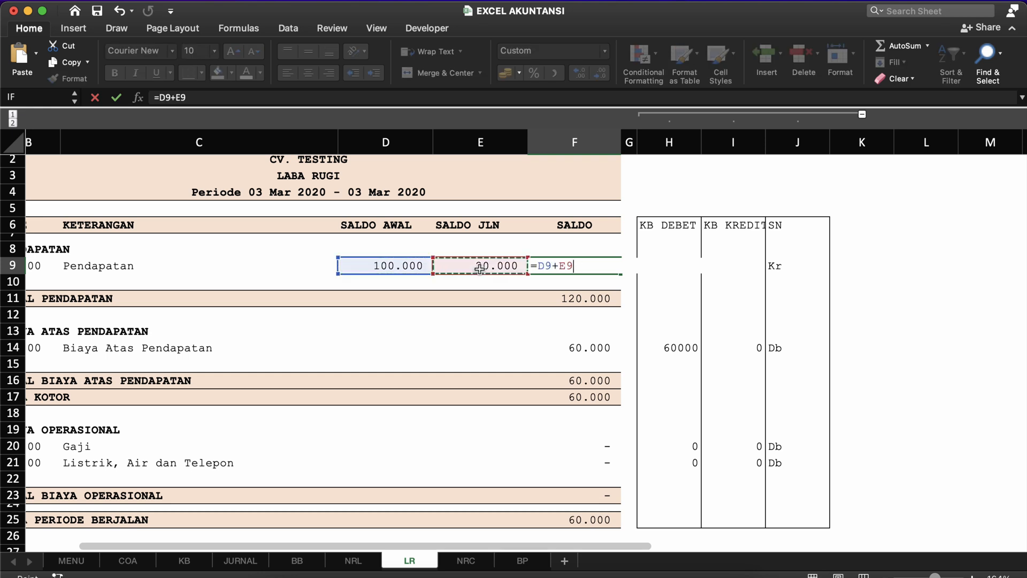
pyautogui.press('Return')
pyautogui.click(534, 269)
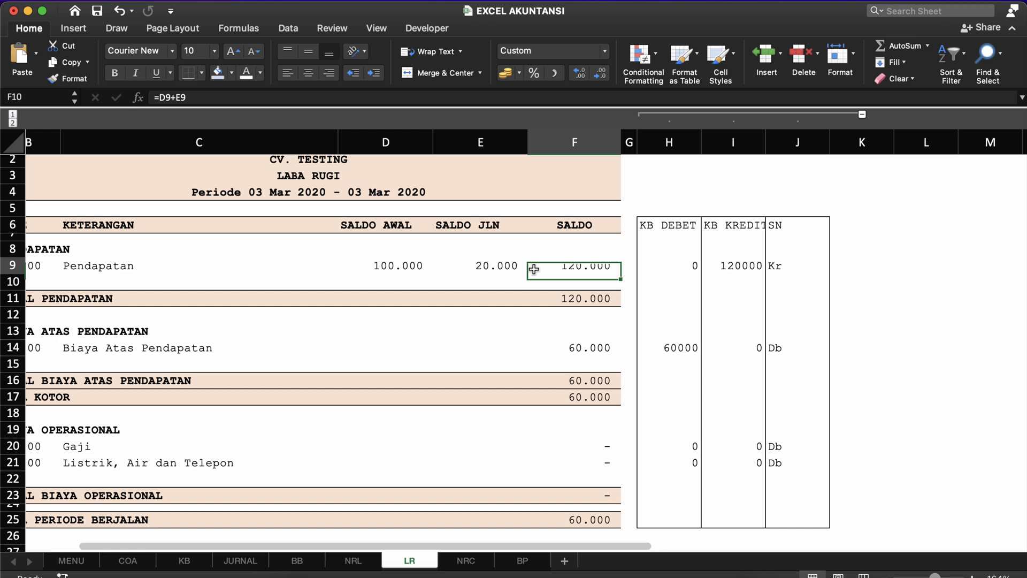
pyautogui.click(497, 269)
pyautogui.click(595, 266)
pyautogui.click(469, 263)
pyautogui.click(398, 263)
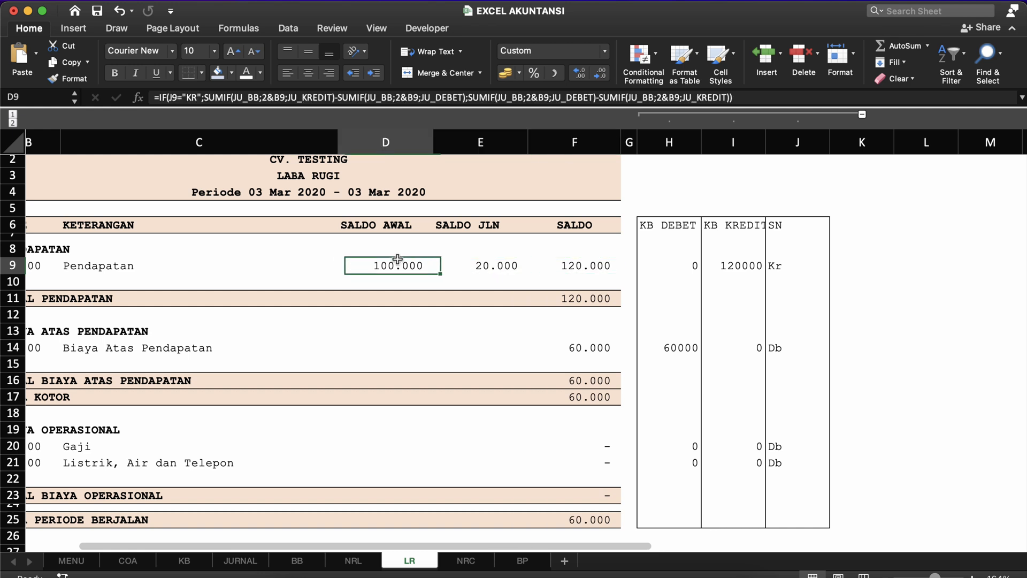
pyautogui.click(484, 264)
# Copy the Pendapatan balance formulas in D9:F9 to the Biaya Atas Pendapatan row, starting at D14.
pyautogui.click(557, 263)
pyautogui.press('Left')
pyautogui.press('Left')
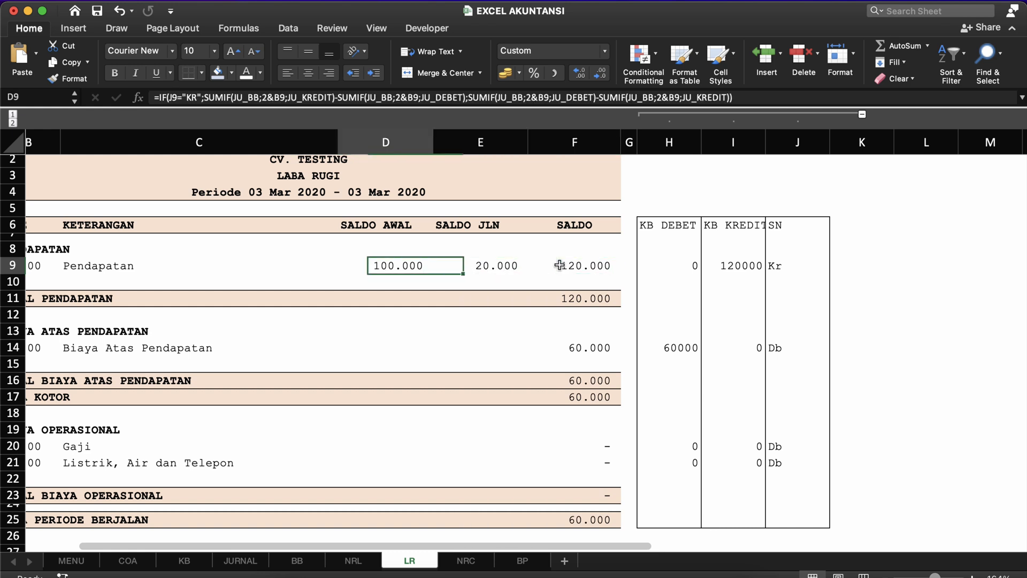
pyautogui.hotkey('shift', 'Right')
pyautogui.hotkey('shift', 'Right')
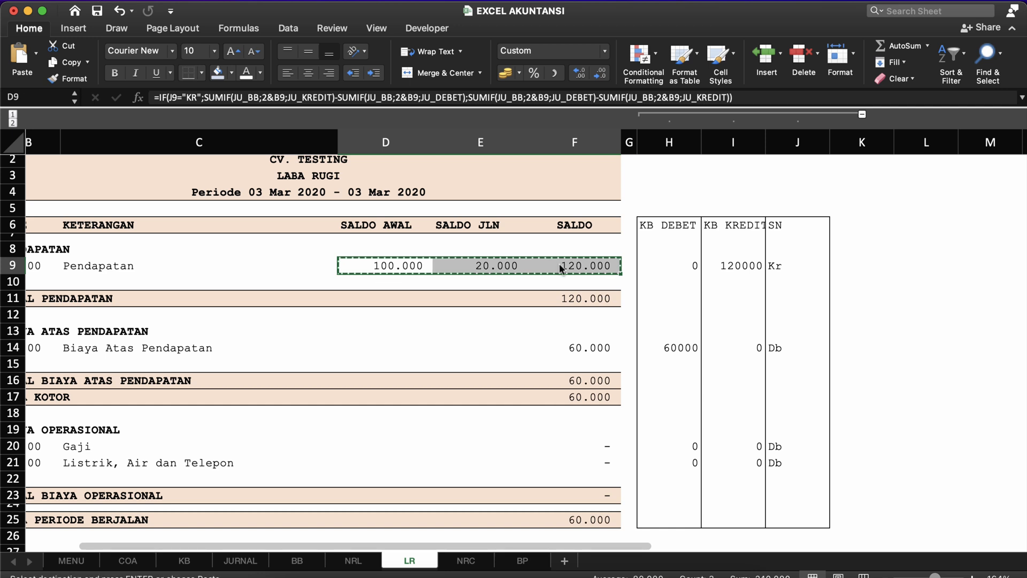
pyautogui.press('super+c')
pyautogui.press('Down')
pyautogui.press('Down')
pyautogui.press('Down')
pyautogui.press('Down')
pyautogui.press('Down')
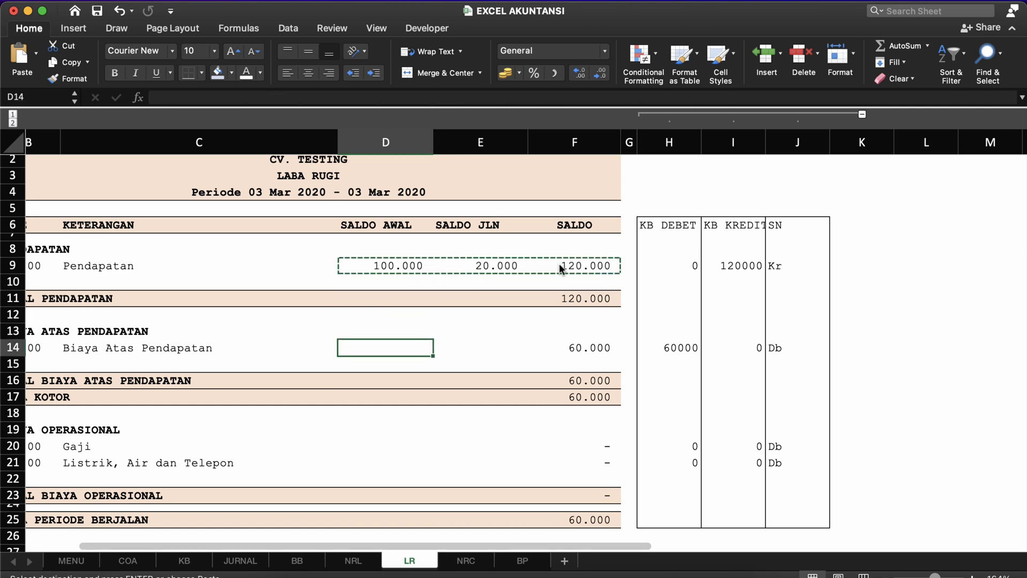
pyautogui.press('super+v')
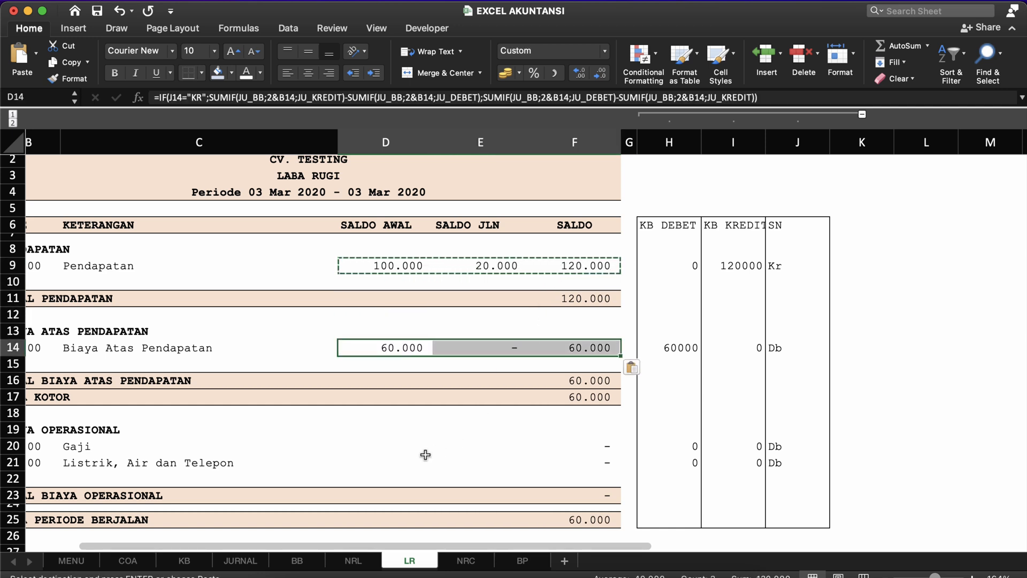
# Paste the copied balance formulas into the Gaji and Listrik, Air dan Telepon rows, D20:F21.
pyautogui.click(367, 451)
pyautogui.press('Up')
pyautogui.press('Down')
pyautogui.hotkey('shift', 'Down')
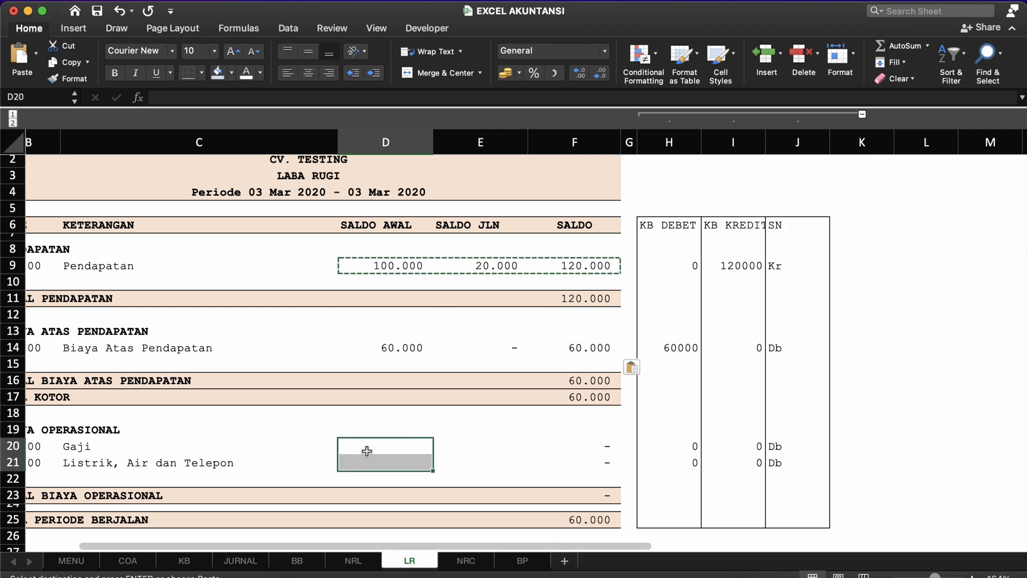
pyautogui.press('super+v')
pyautogui.scroll(-5, 379, 477)
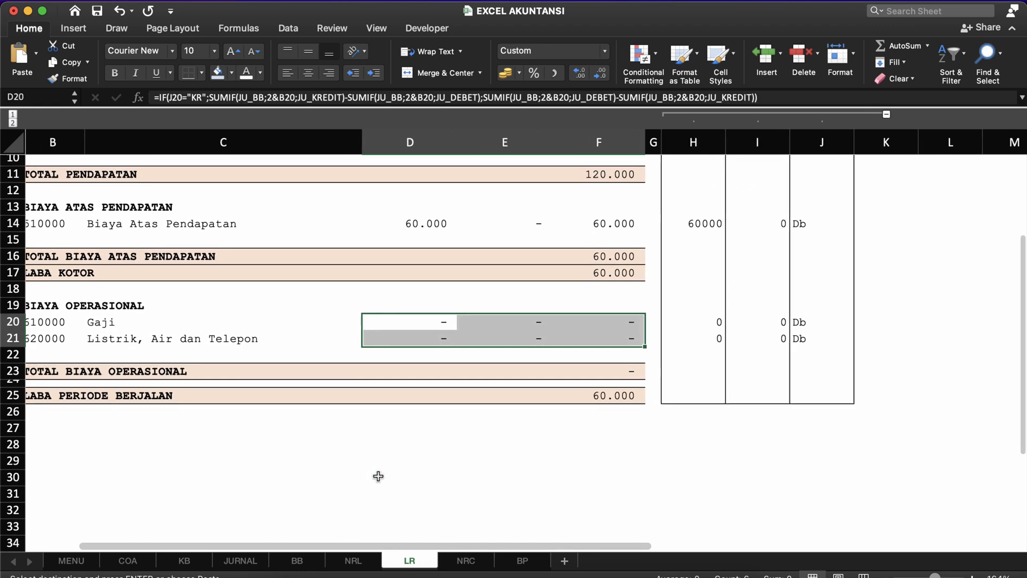
pyautogui.scroll(1, 385, 471)
# Copy the Total Pendapatan sum from F11 into the Saldo Awal and Saldo Jln columns, D11:E11.
pyautogui.click(415, 412)
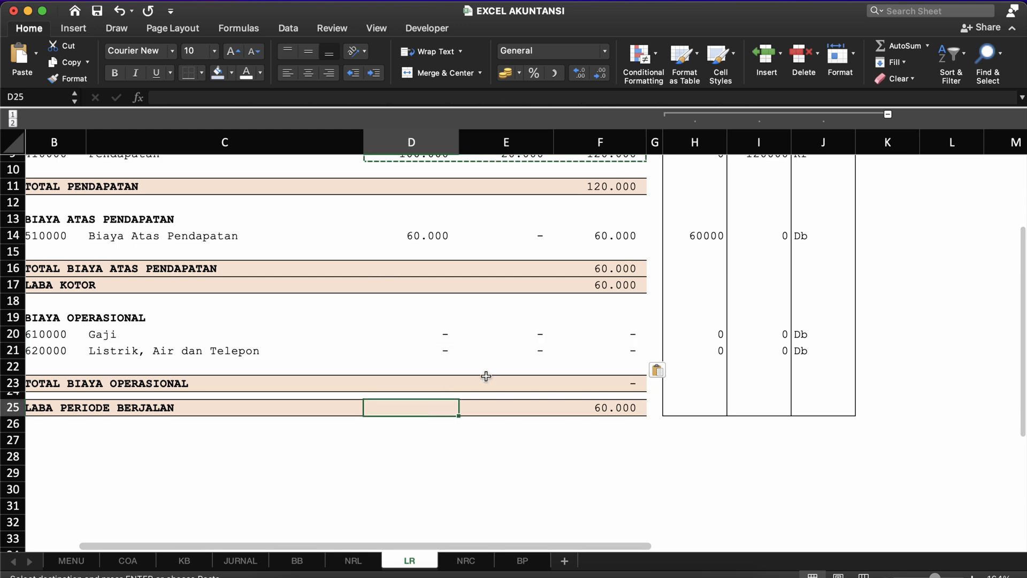
pyautogui.click(622, 267)
pyautogui.press('Up')
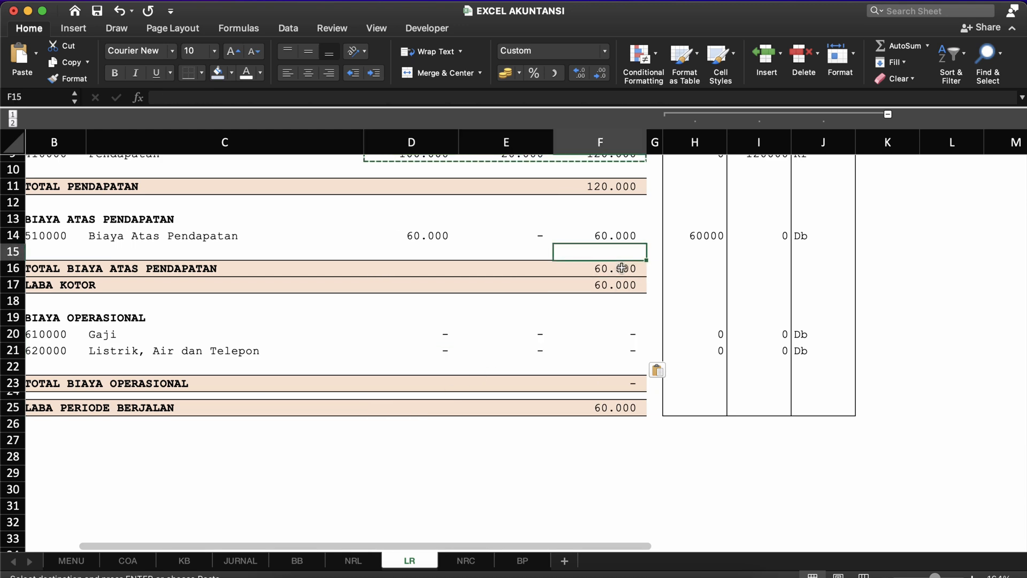
pyautogui.scroll(5, 622, 266)
pyautogui.click(621, 314)
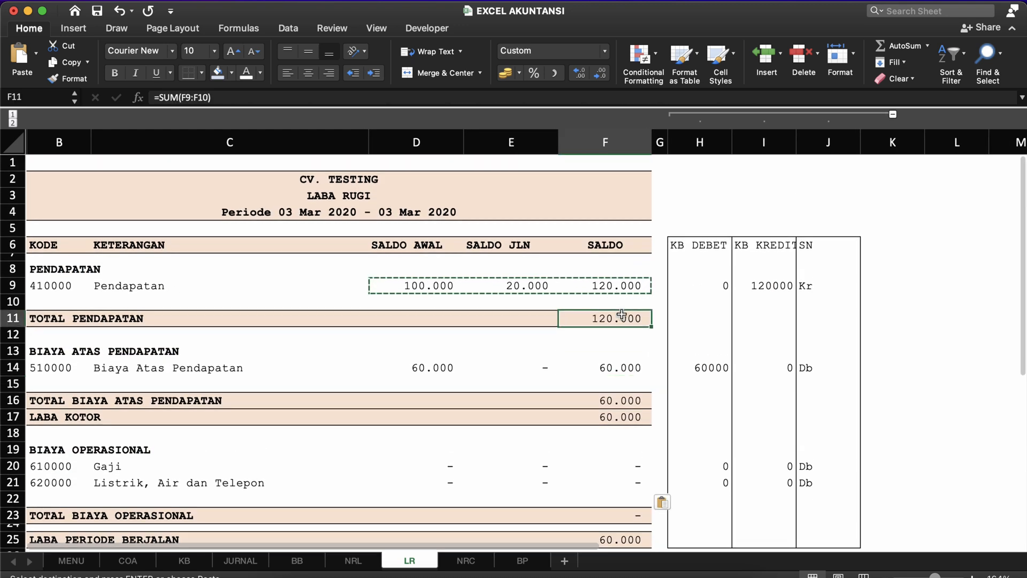
pyautogui.press('super+c')
pyautogui.press('Left')
pyautogui.press('Left')
pyautogui.hotkey('shift', 'Right')
pyautogui.press('super+v')
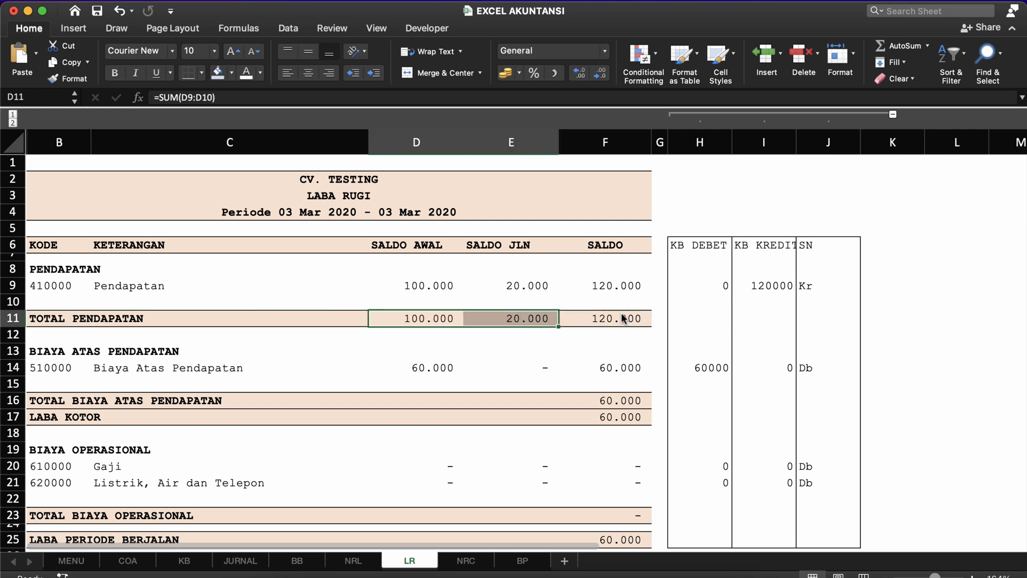
pyautogui.press('Escape')
# Copy the Total Biaya Atas Pendapatan and Laba Kotor formulas from F16:F17 into D16:E17.
pyautogui.click(616, 393)
pyautogui.hotkey('shift', 'Down')
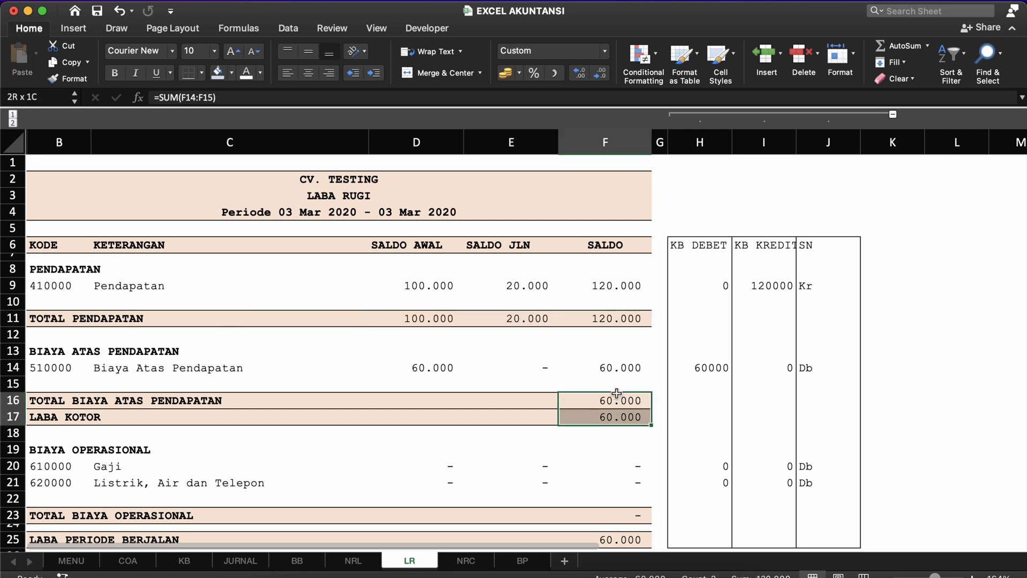
pyautogui.press('super+c')
pyautogui.press('Left')
pyautogui.press('Left')
pyautogui.hotkey('shift', 'Right')
pyautogui.hotkey('shift', 'Down')
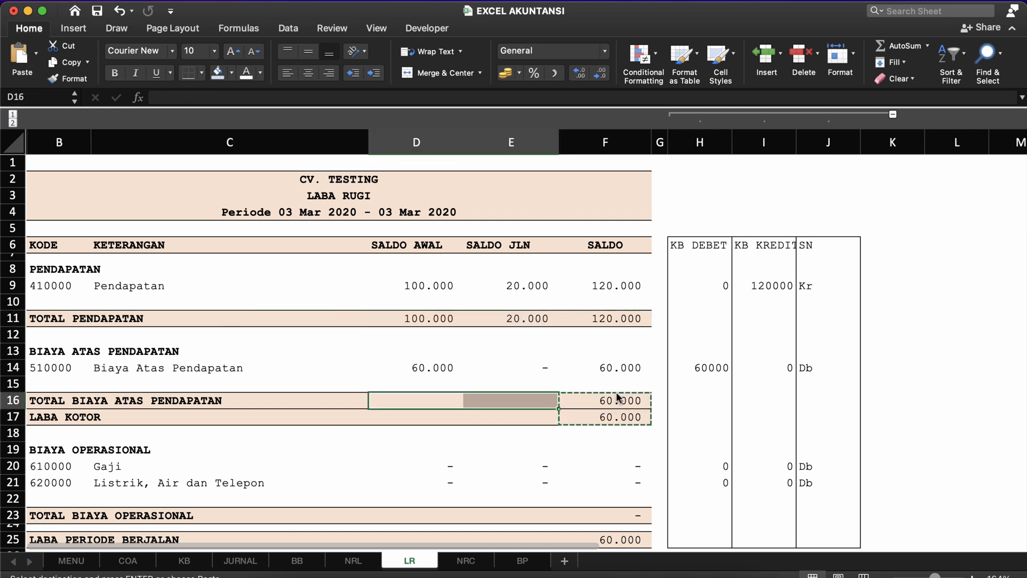
pyautogui.press('super+v')
pyautogui.press('Escape')
# Copy the Total Biaya Operasional and Laba Periode Berjalan formulas from F23:F25 into the Saldo Awal column at D23.
pyautogui.click(635, 456)
pyautogui.scroll(-4, 635, 456)
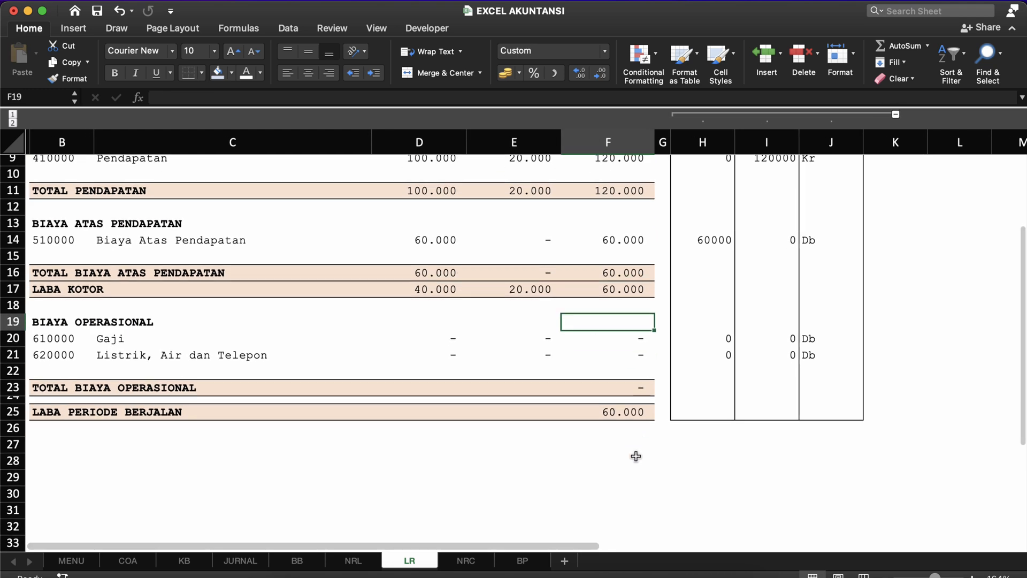
pyautogui.click(636, 387)
pyautogui.hotkey('shift', 'Down')
pyautogui.hotkey('shift', 'Down')
pyautogui.press('super+c')
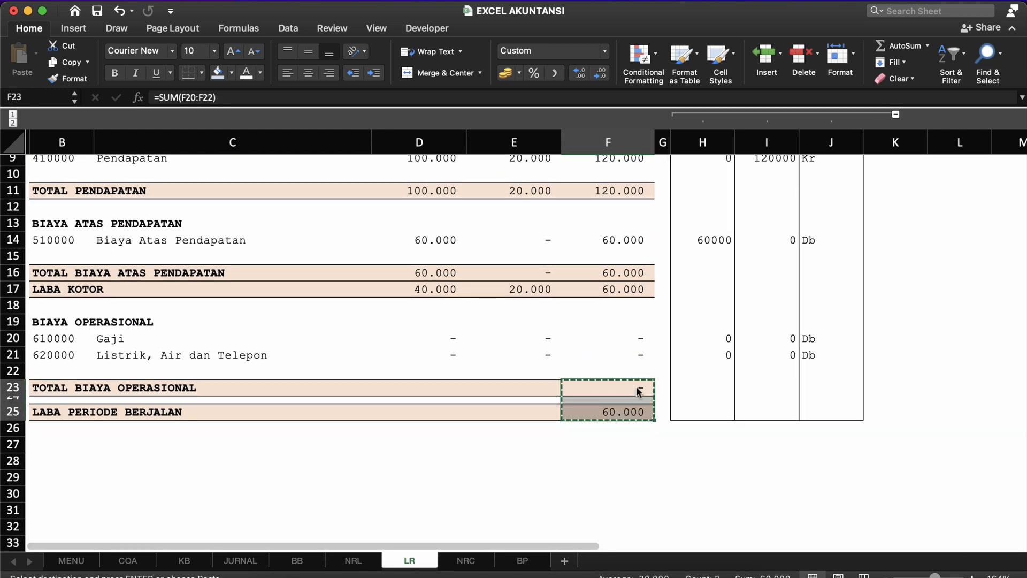
pyautogui.click(403, 386)
pyautogui.press('Return')
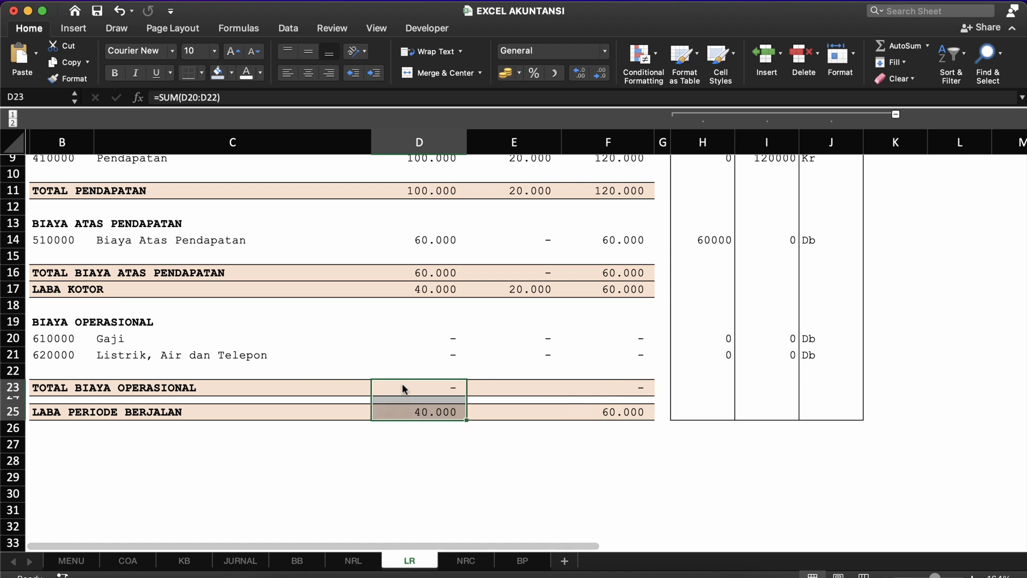
# Copy the Saldo Awal formulas in D23:D25 into the Saldo Jln column at E23.
pyautogui.press('Right')
pyautogui.press('Left')
pyautogui.hotkey('shift', 'Down')
pyautogui.hotkey('shift', 'Down')
pyautogui.press('super+c')
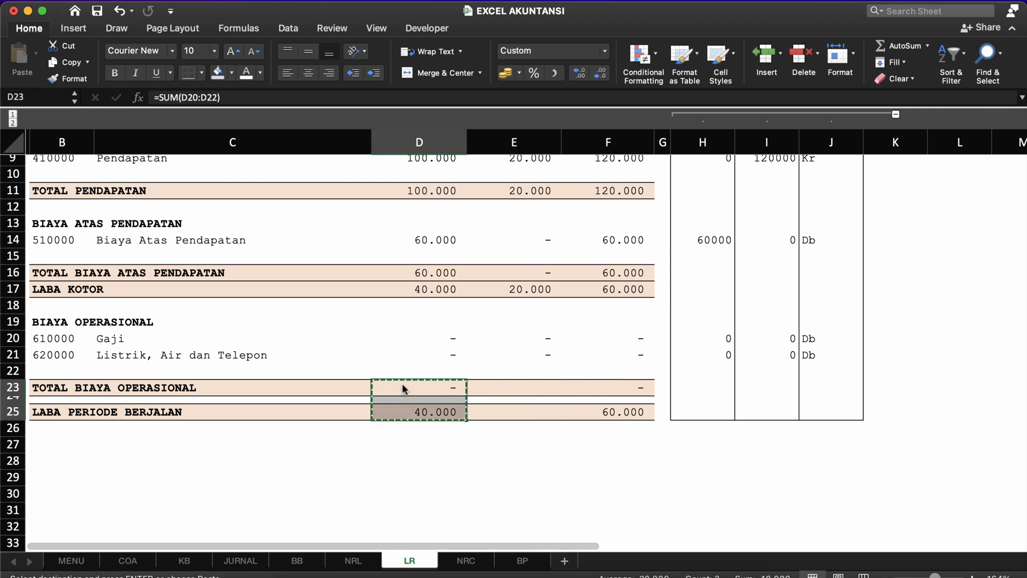
pyautogui.press('Right')
pyautogui.press('Return')
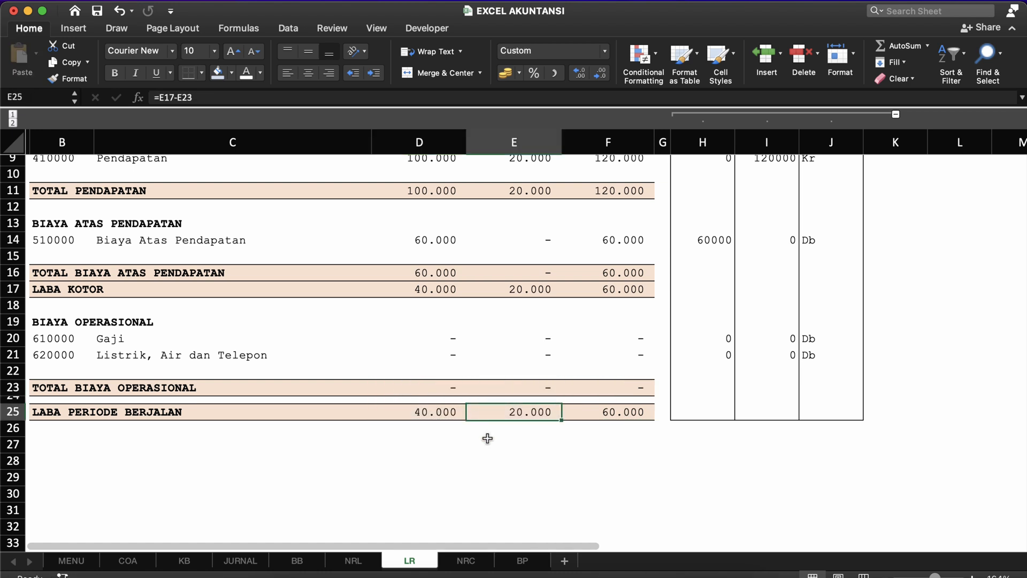
# Review the formulas behind the Laba Rugi totals, the Pendapatan Saldo and Total Pendapatan cells, and the KB KREDIT lookup in I9.
pyautogui.click(486, 432)
pyautogui.click(504, 414)
pyautogui.click(422, 410)
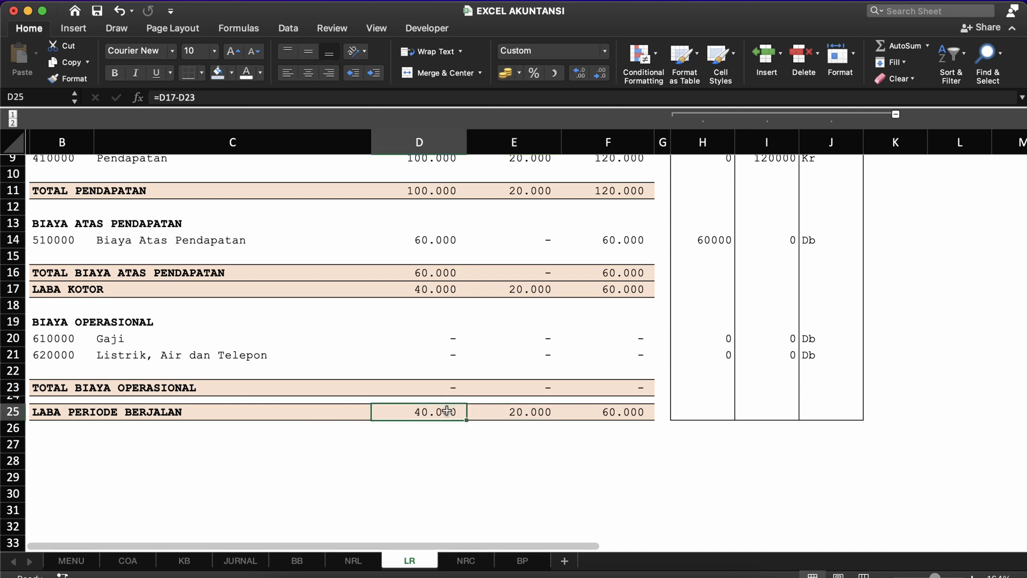
pyautogui.scroll(3, 461, 293)
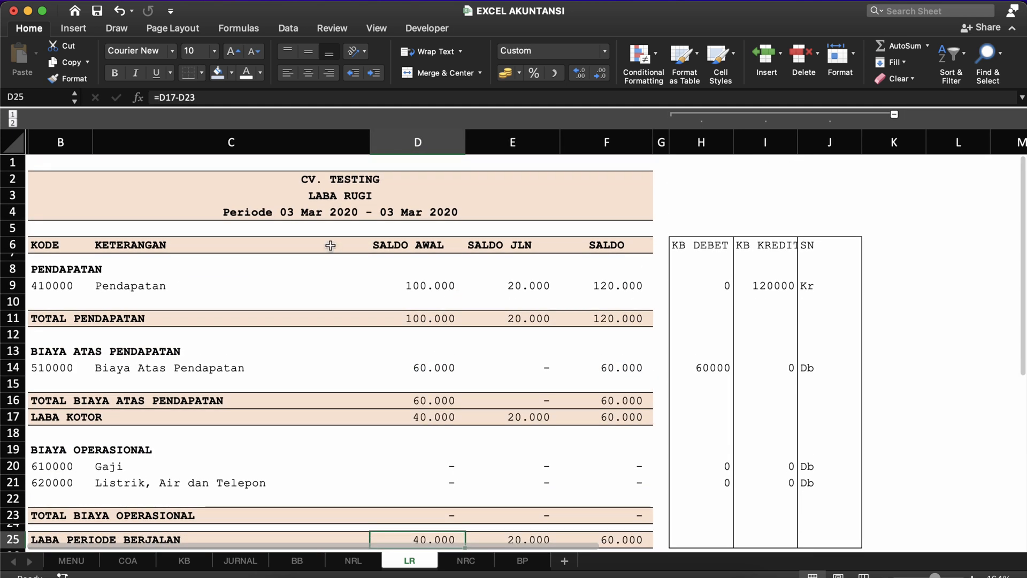
pyautogui.click(475, 400)
pyautogui.click(418, 402)
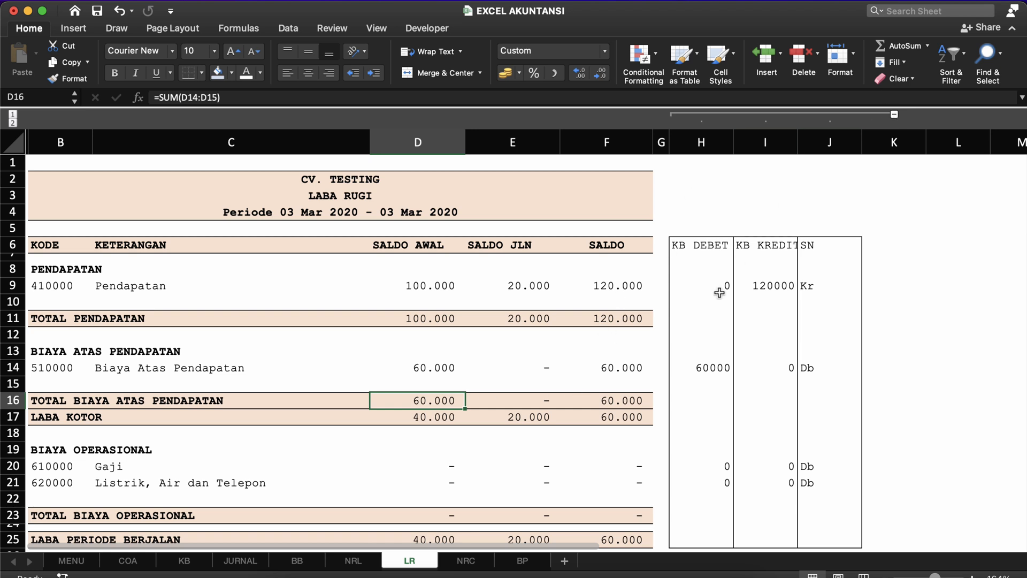
pyautogui.doubleClick(627, 285)
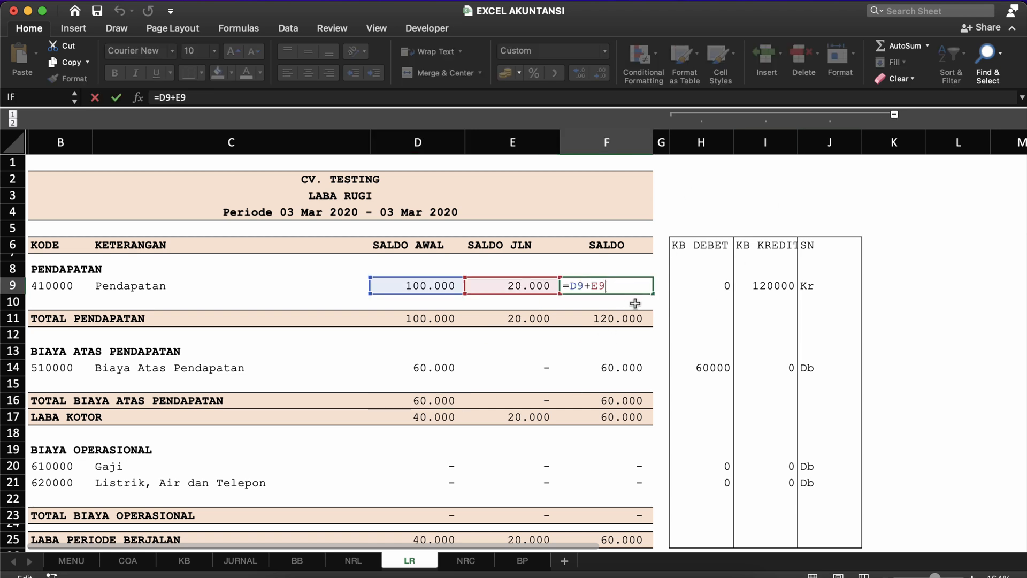
pyautogui.click(630, 301)
pyautogui.doubleClick(626, 318)
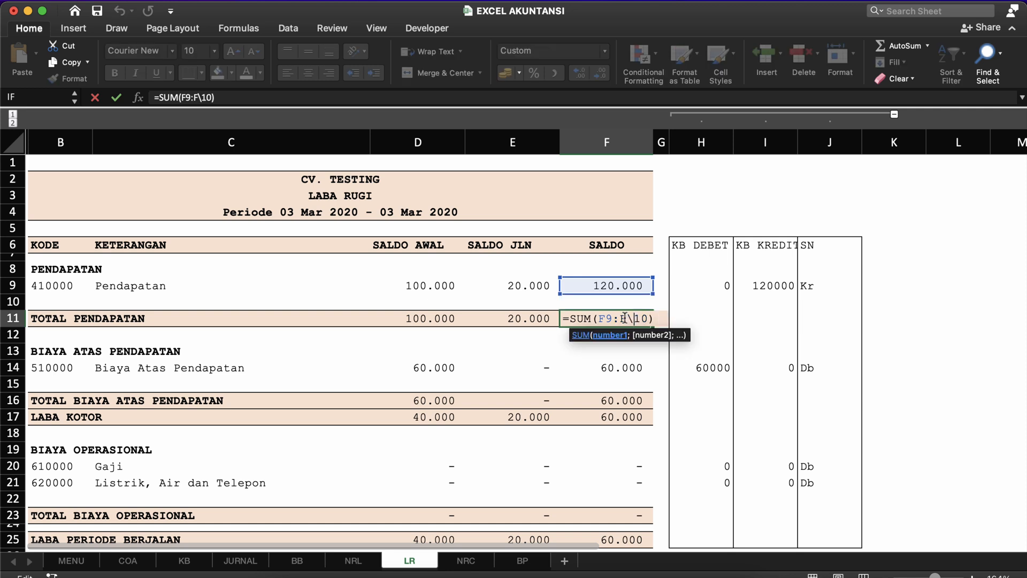
pyautogui.press('Escape')
pyautogui.click(754, 289)
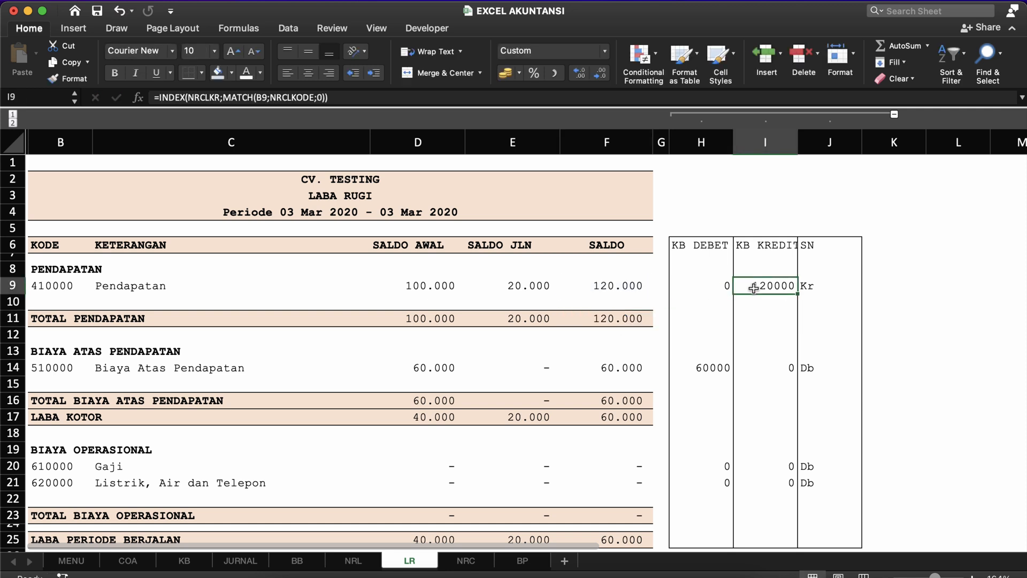
pyautogui.click(719, 279)
pyautogui.click(755, 277)
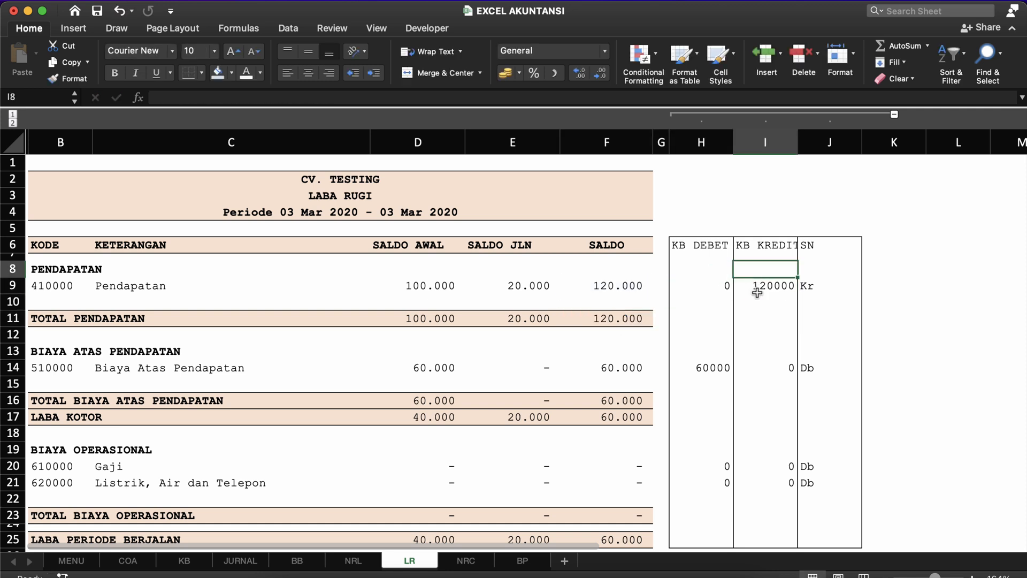
pyautogui.click(757, 293)
# Collapse the grouped KB DEBET, KB KREDIT and SN helper columns H:J on the Laba Rugi sheet.
pyautogui.click(702, 142)
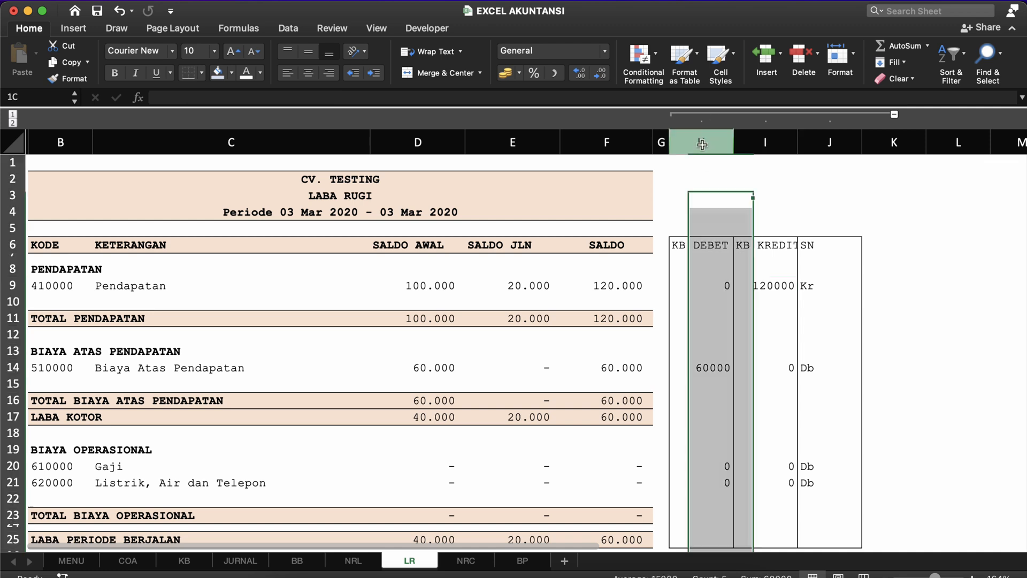
pyautogui.click(769, 142)
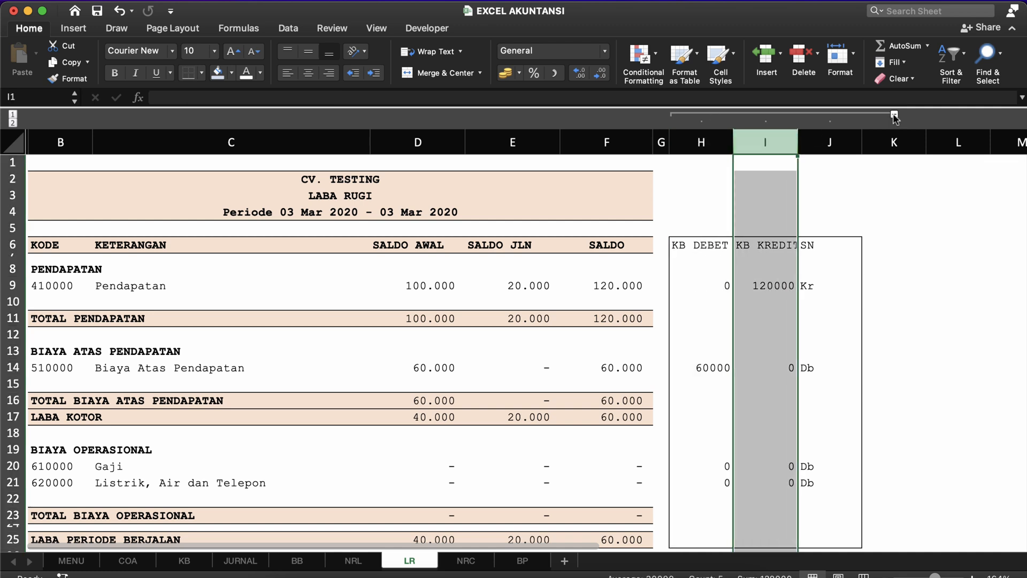
pyautogui.click(894, 115)
pyautogui.click(676, 284)
pyautogui.click(571, 342)
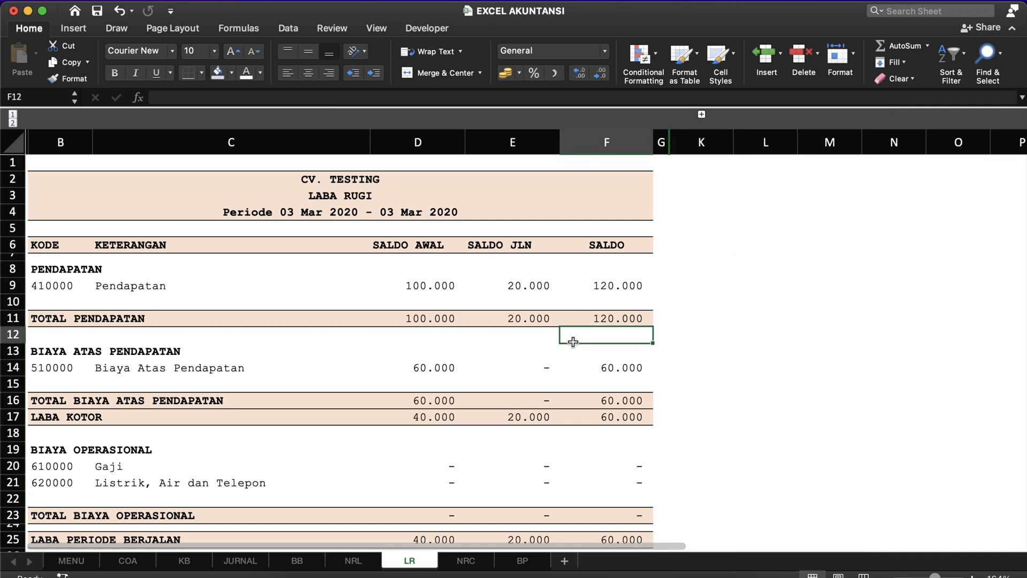
# Centre the SALDO JLN header in E6 of the Laba Rugi sheet.
pyautogui.click(411, 248)
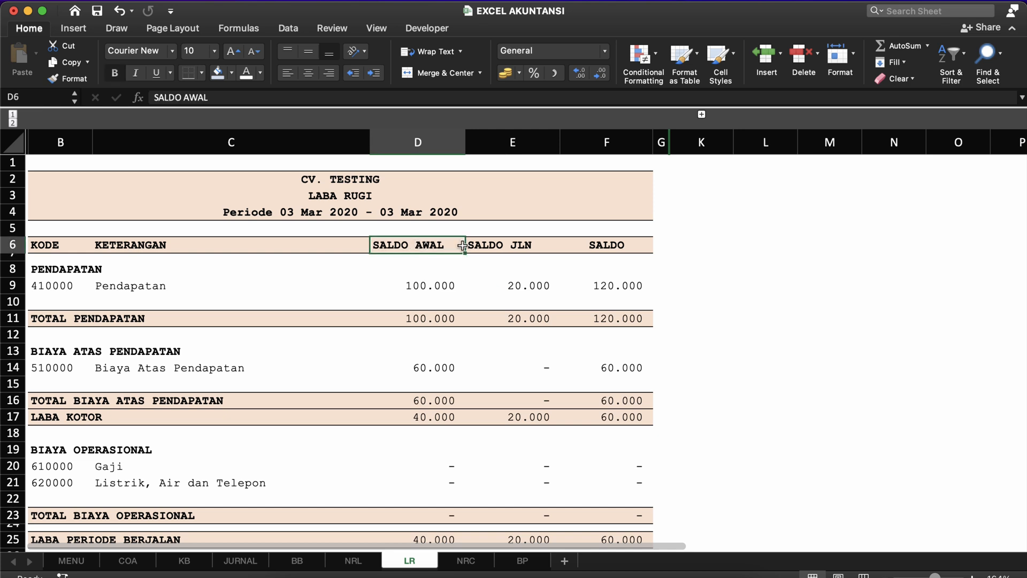
pyautogui.click(504, 251)
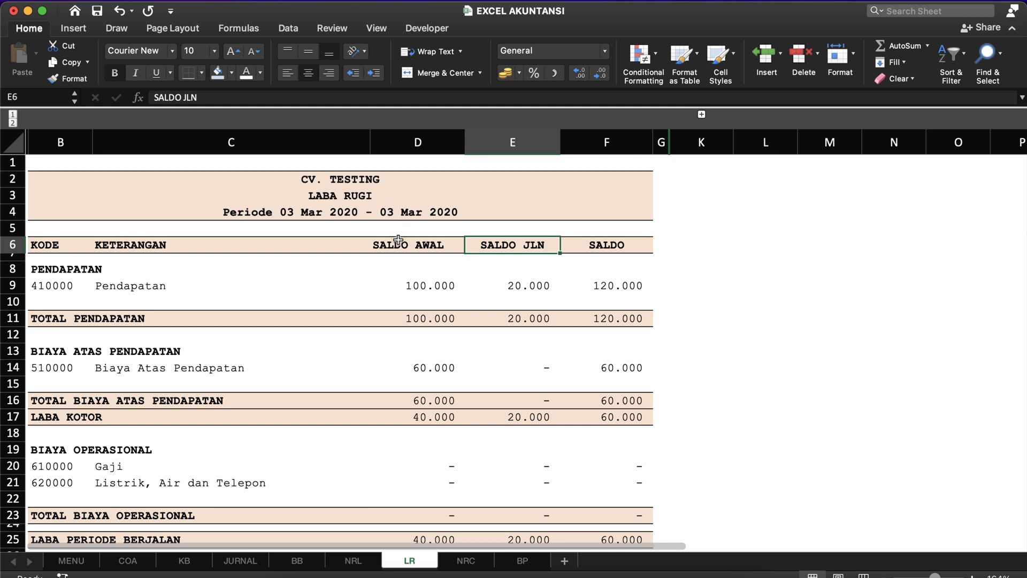
pyautogui.click(294, 213)
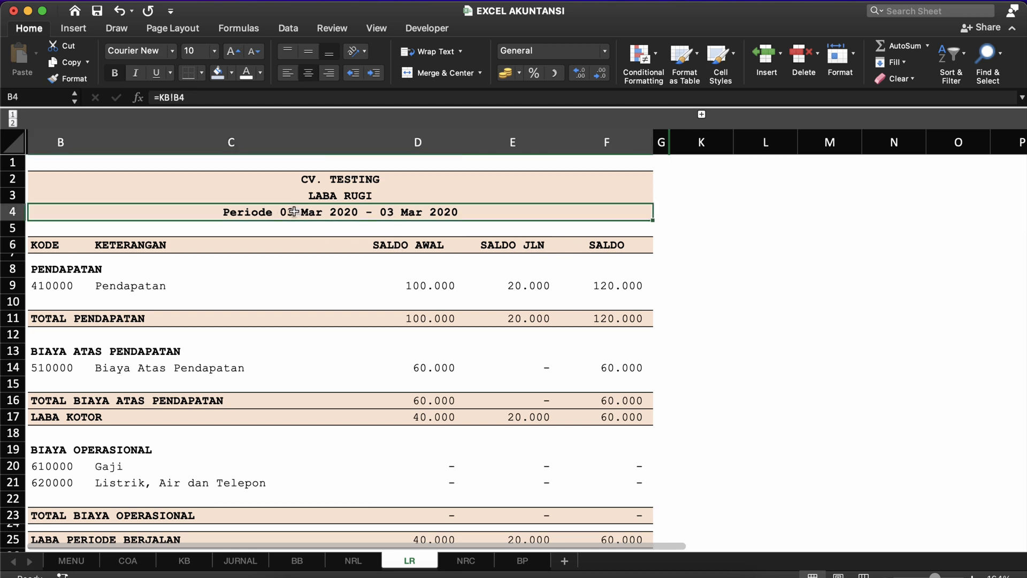
pyautogui.click(531, 296)
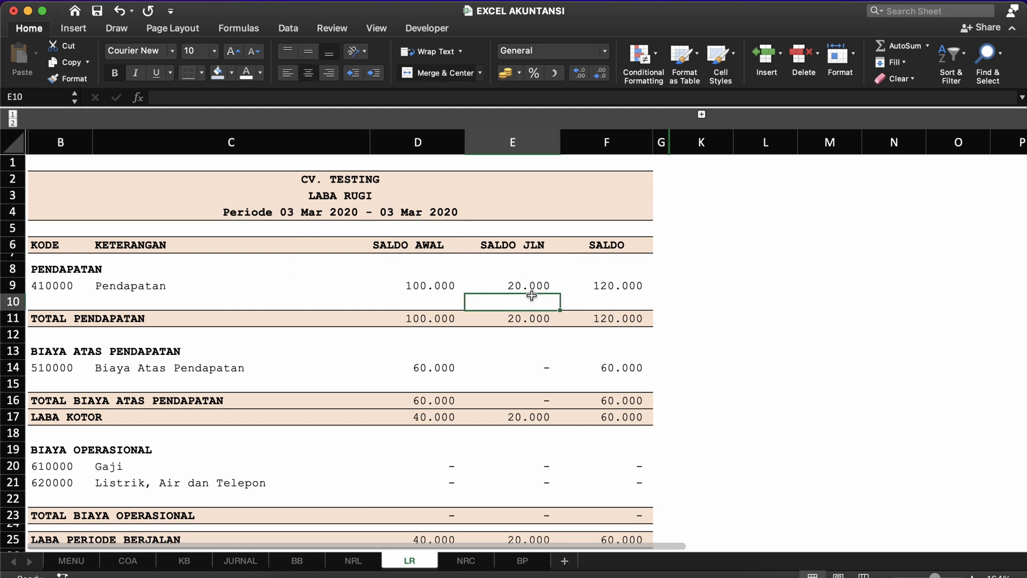
# Set the Periode Laporan start date in D14 of the MENU sheet to 02/03/20.
pyautogui.click(131, 560)
pyautogui.click(83, 560)
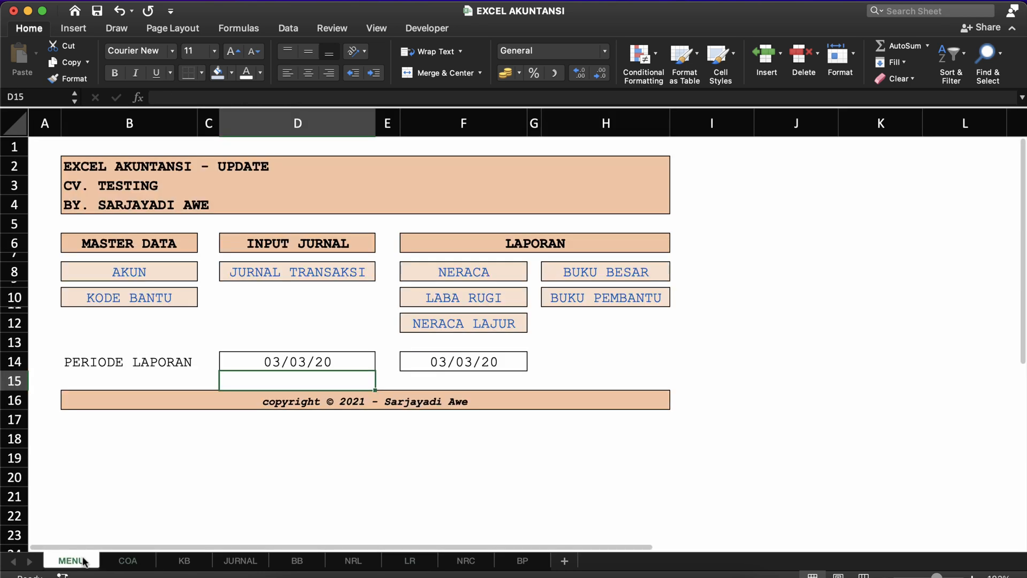
pyautogui.doubleClick(274, 362)
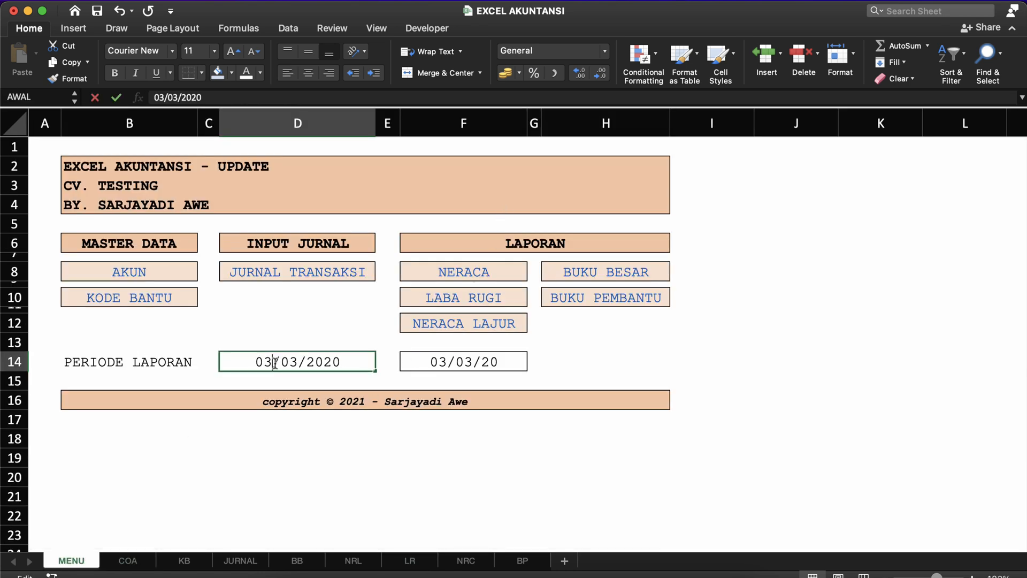
pyautogui.press('Return')
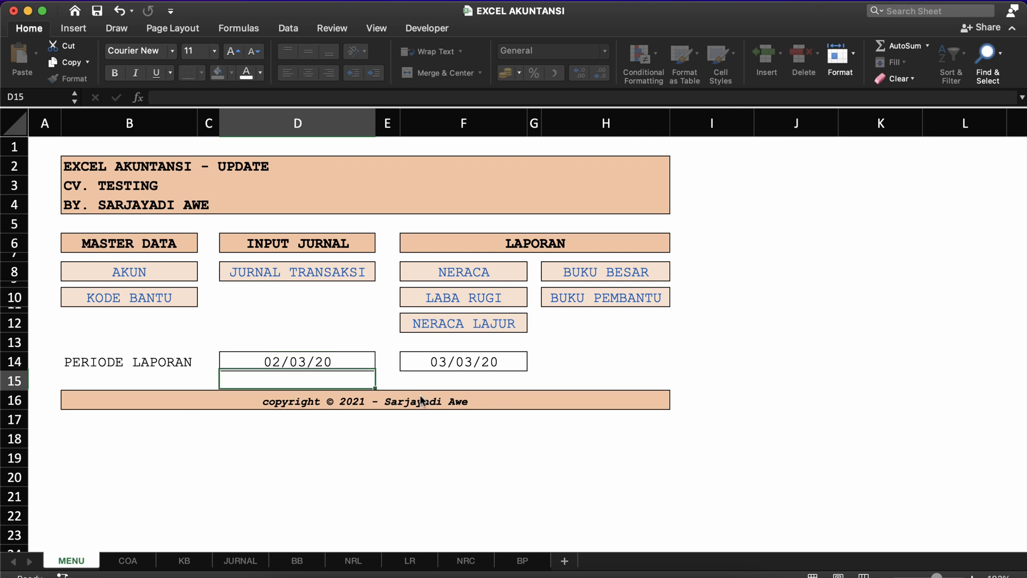
# Return to the LR sheet and examine the Saldo Awal, Saldo Jln and Saldo amounts for the changed reporting period.
pyautogui.click(407, 560)
pyautogui.click(480, 351)
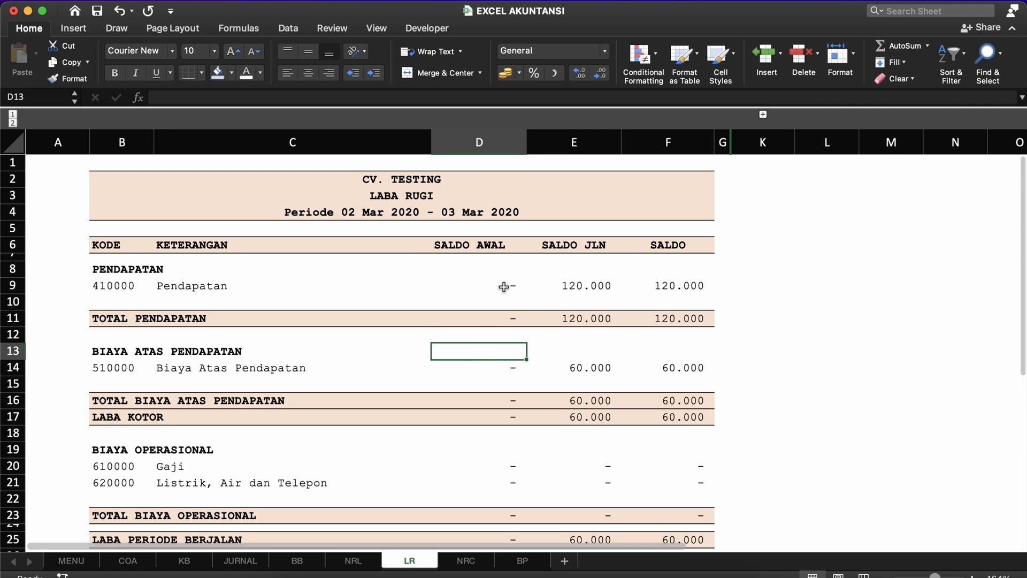
pyautogui.click(505, 287)
pyautogui.scroll(-5, 504, 288)
pyautogui.scroll(5, 504, 287)
pyautogui.scroll(-3, 504, 287)
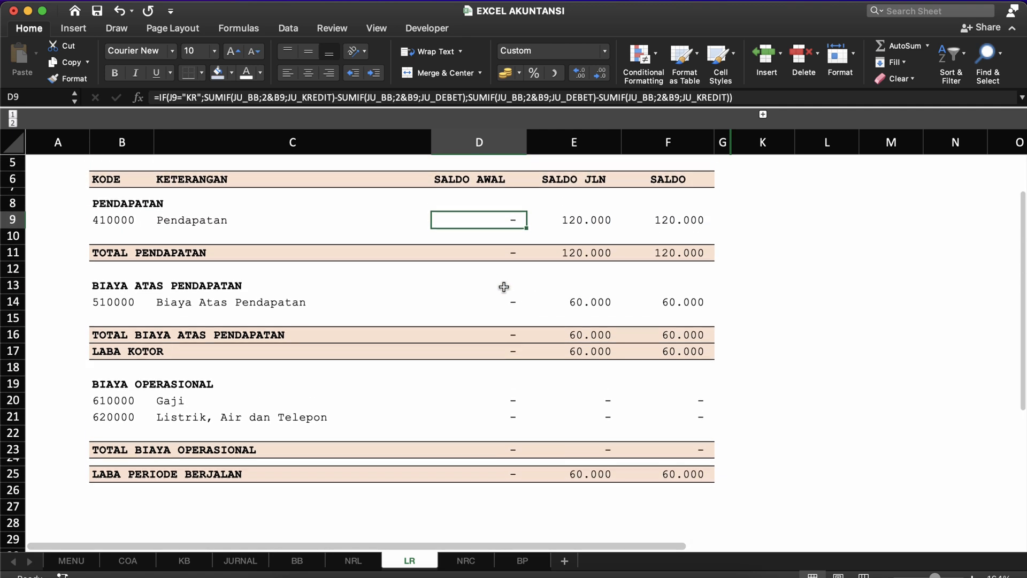
pyautogui.click(552, 402)
pyautogui.click(580, 449)
pyautogui.click(586, 475)
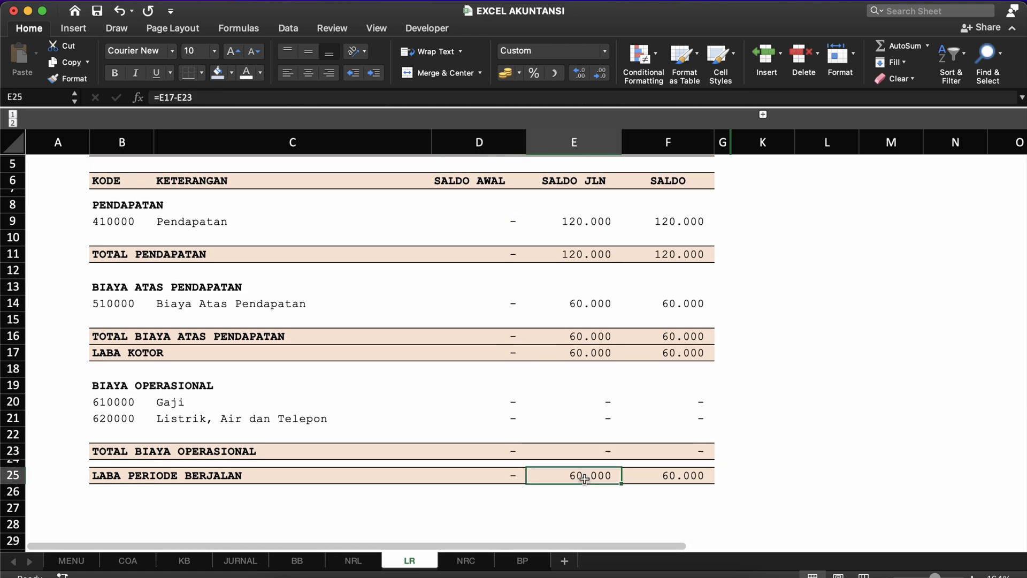
pyautogui.click(585, 218)
pyautogui.click(658, 217)
# Rename the SALDO column header in F6 as SALDO AKHIR.
pyautogui.doubleClick(678, 181)
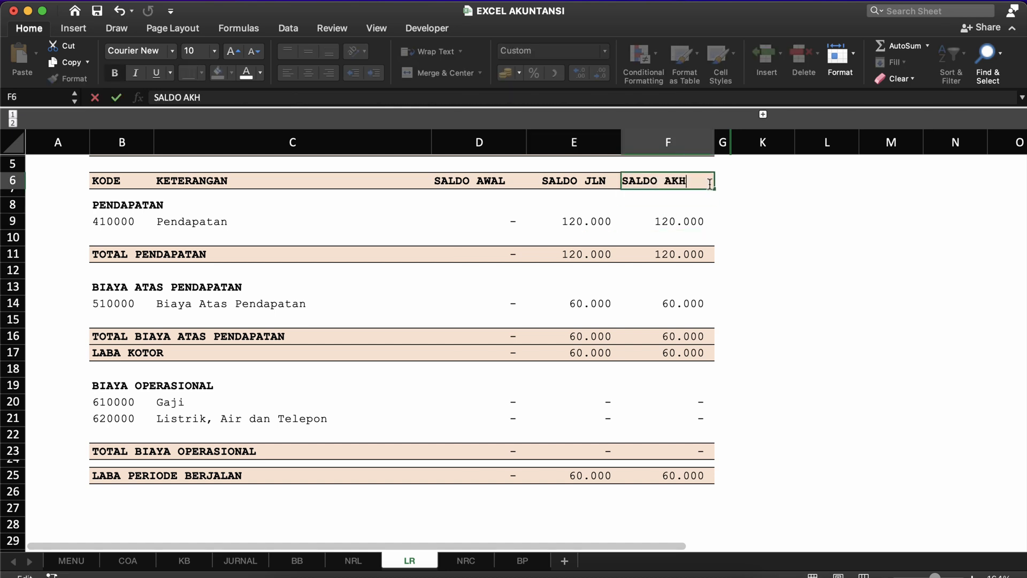
pyautogui.press('Escape')
pyautogui.click(630, 255)
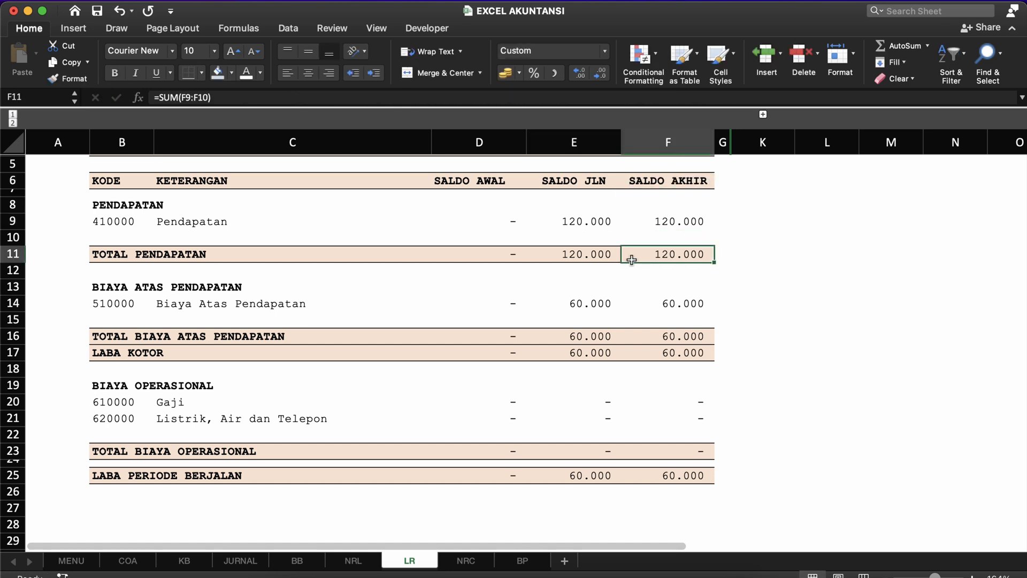
# Look through the Laba Rugi report from its period heading to Laba Periode Berjalan, checking the balances and total formulas.
pyautogui.click(582, 299)
pyautogui.scroll(2, 582, 298)
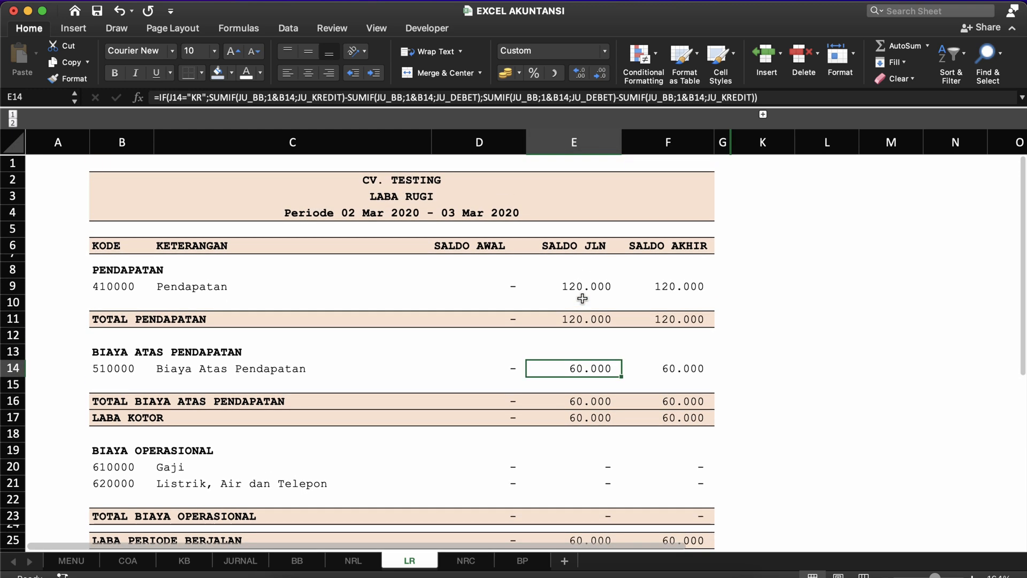
pyautogui.scroll(-3, 582, 298)
pyautogui.scroll(5, 582, 299)
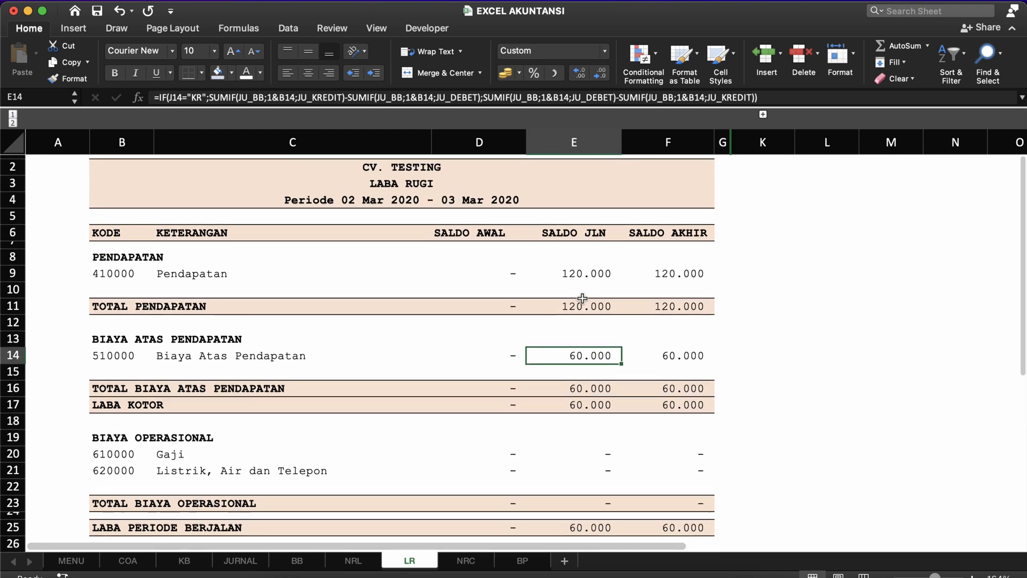
pyautogui.click(455, 217)
pyautogui.click(532, 244)
pyautogui.click(425, 232)
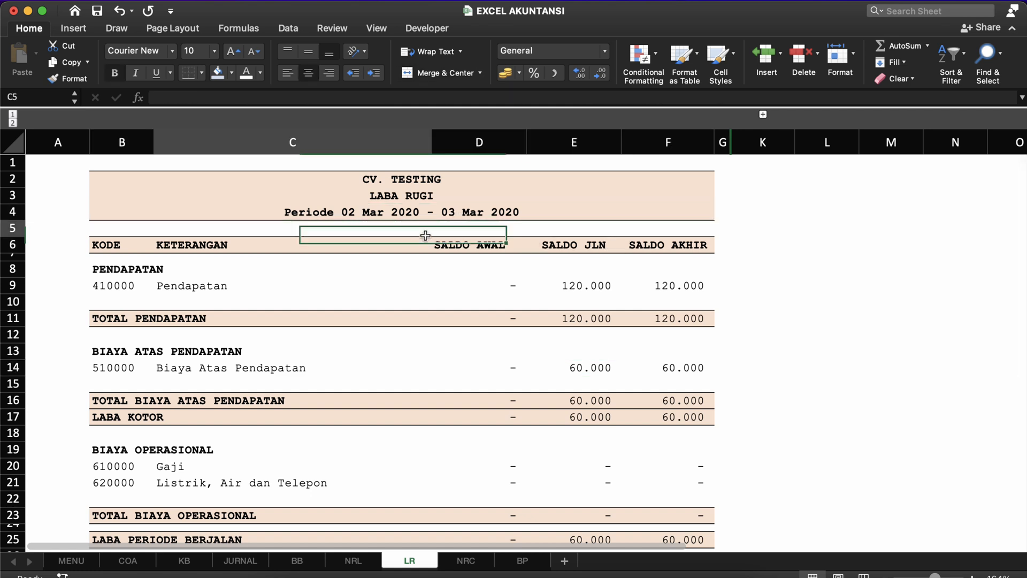
pyautogui.click(513, 317)
pyautogui.scroll(-3, 512, 317)
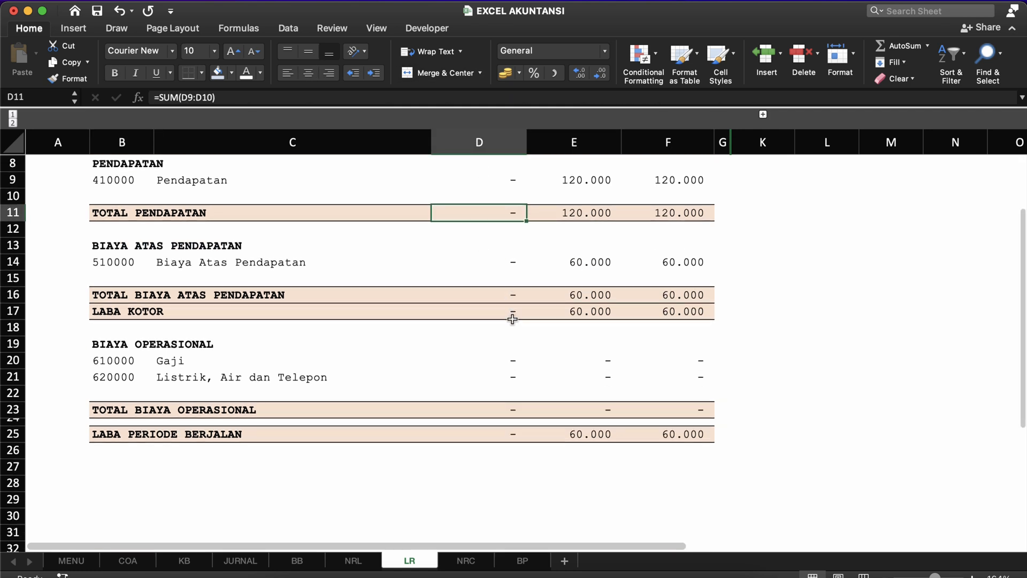
pyautogui.click(509, 434)
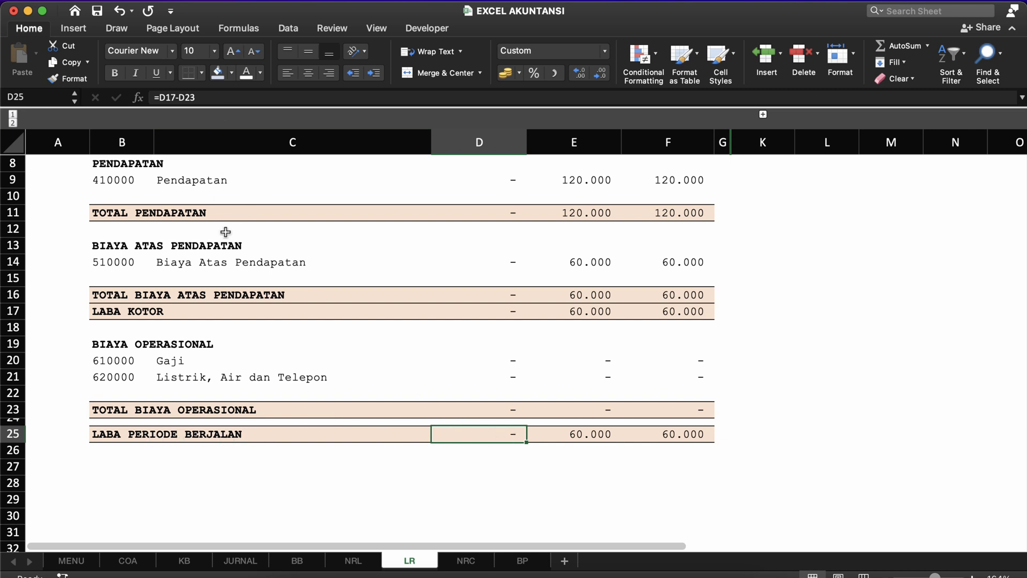
pyautogui.click(388, 348)
pyautogui.click(463, 394)
pyautogui.scroll(1, 464, 394)
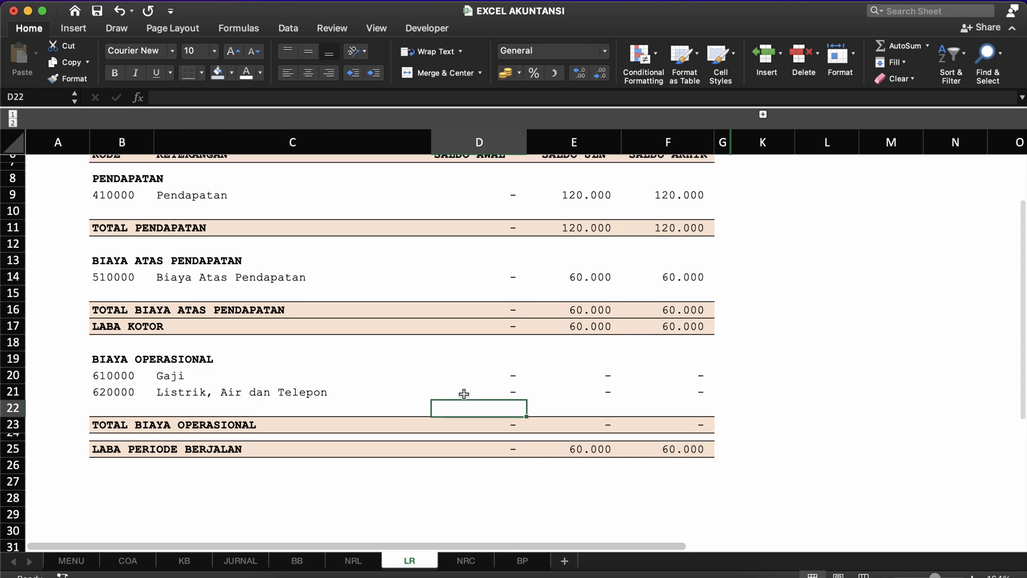
pyautogui.scroll(2, 464, 394)
# On the NRC sheet, expand the grouped DEBET, KREDIT and SN helper columns and inspect the Kas Rupiah formulas.
pyautogui.click(459, 558)
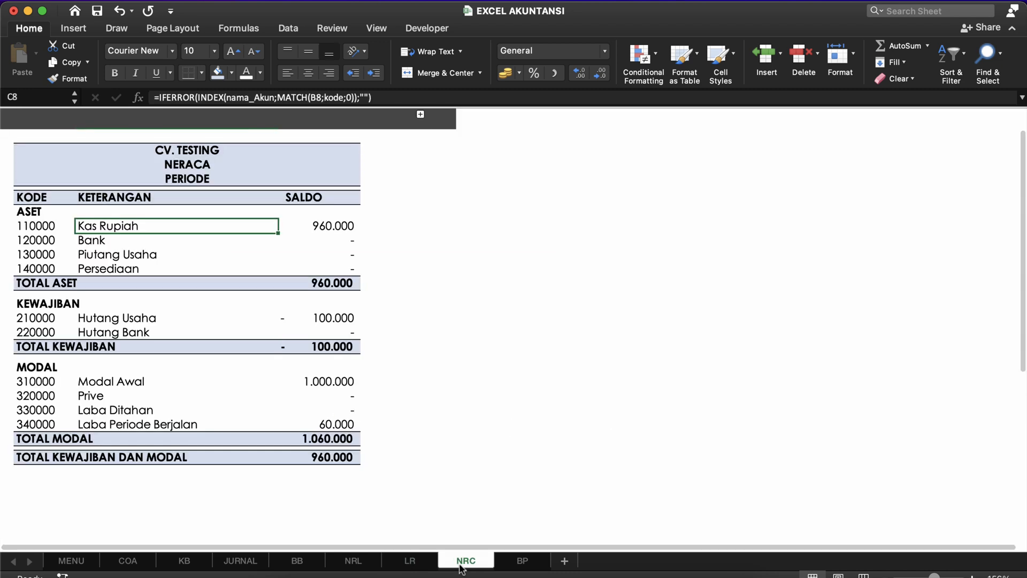
pyautogui.click(282, 346)
pyautogui.click(321, 228)
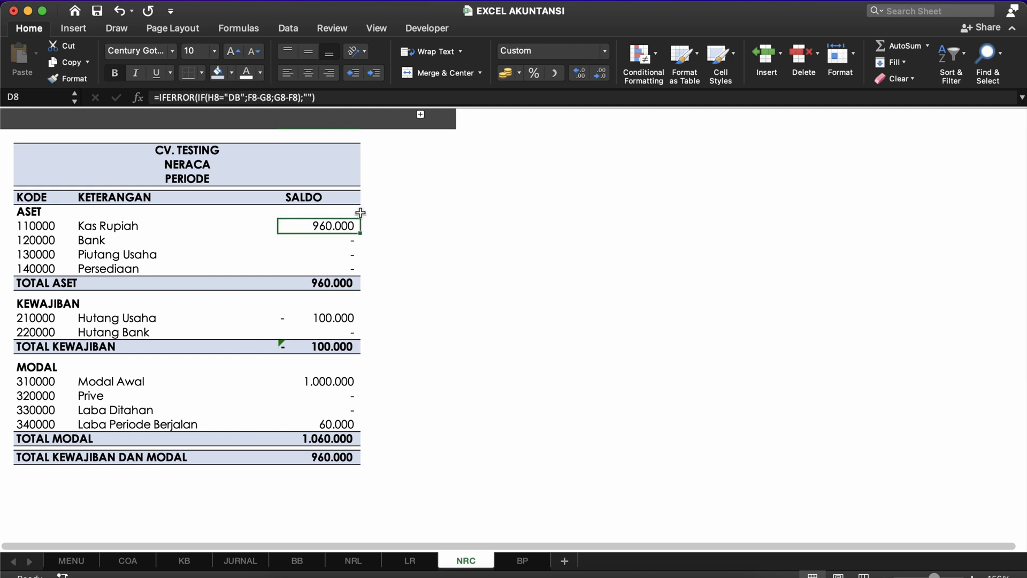
pyautogui.click(421, 114)
pyautogui.click(505, 228)
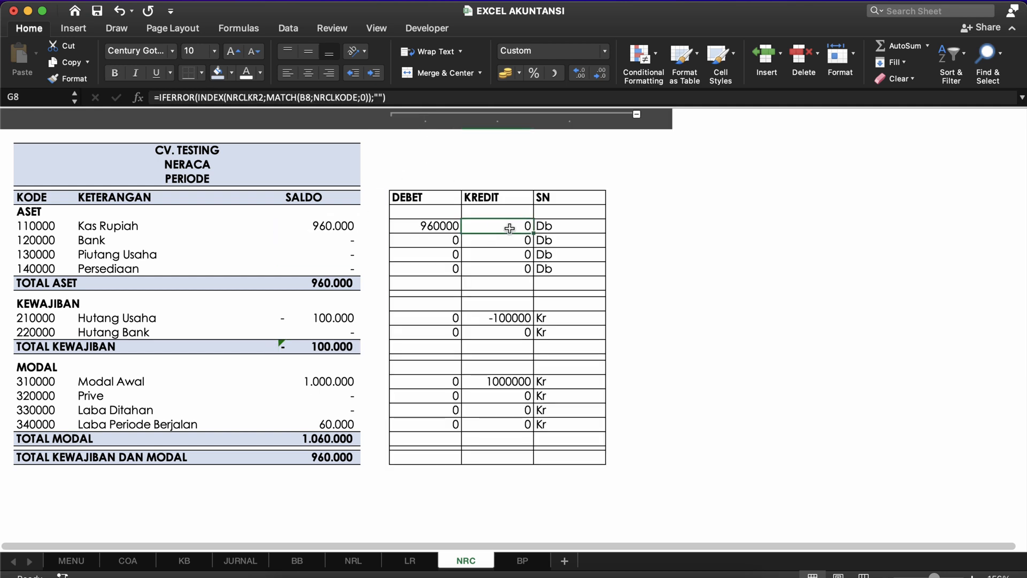
pyautogui.click(567, 229)
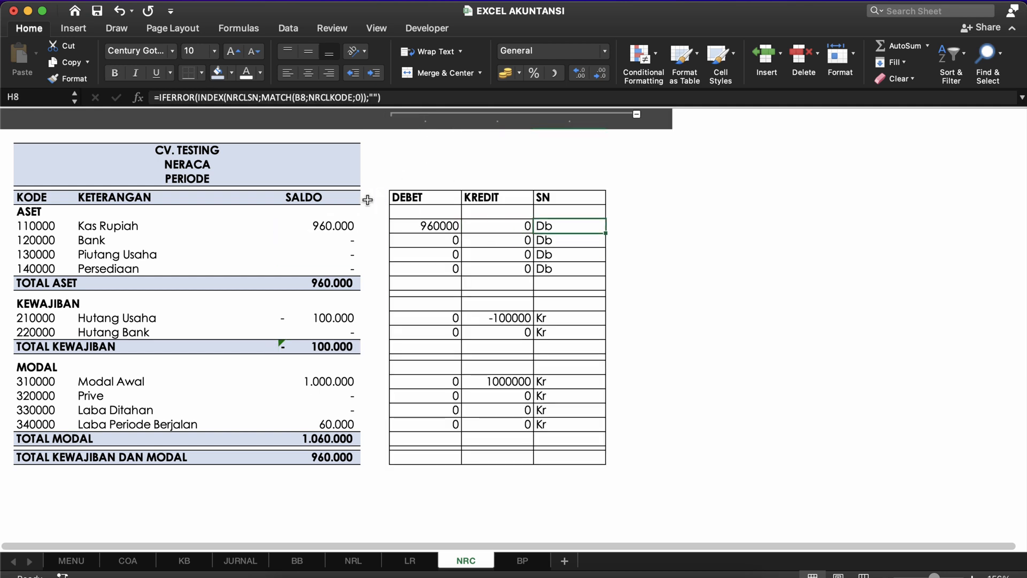
pyautogui.click(329, 196)
pyautogui.click(244, 196)
pyautogui.press('Right')
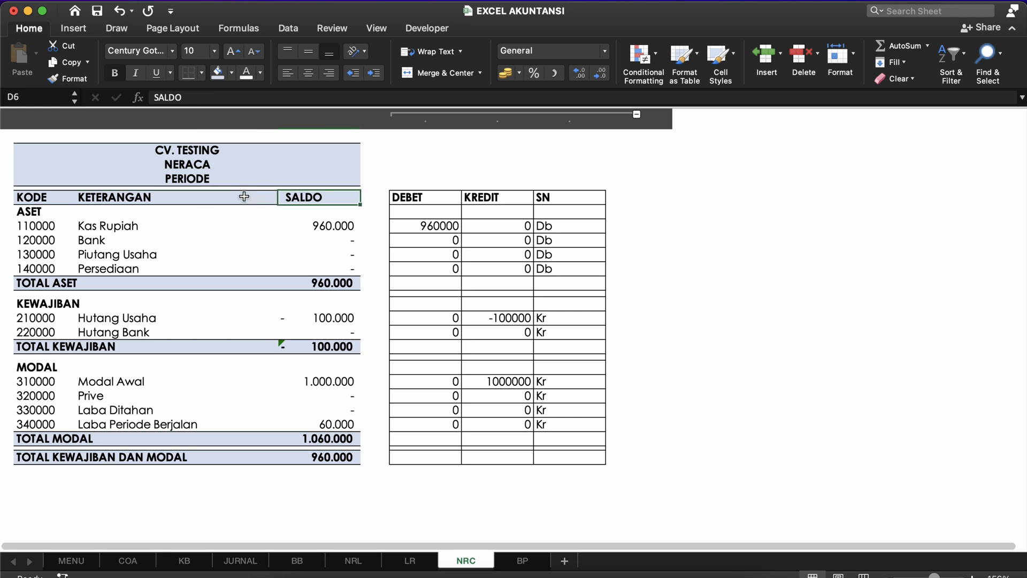
pyautogui.hotkey('shift', 'Right')
pyautogui.hotkey('shift', 'Right')
pyautogui.press('Left')
pyautogui.press('Right')
pyautogui.hotkey('shift', 'Right')
pyautogui.rightClick(301, 199)
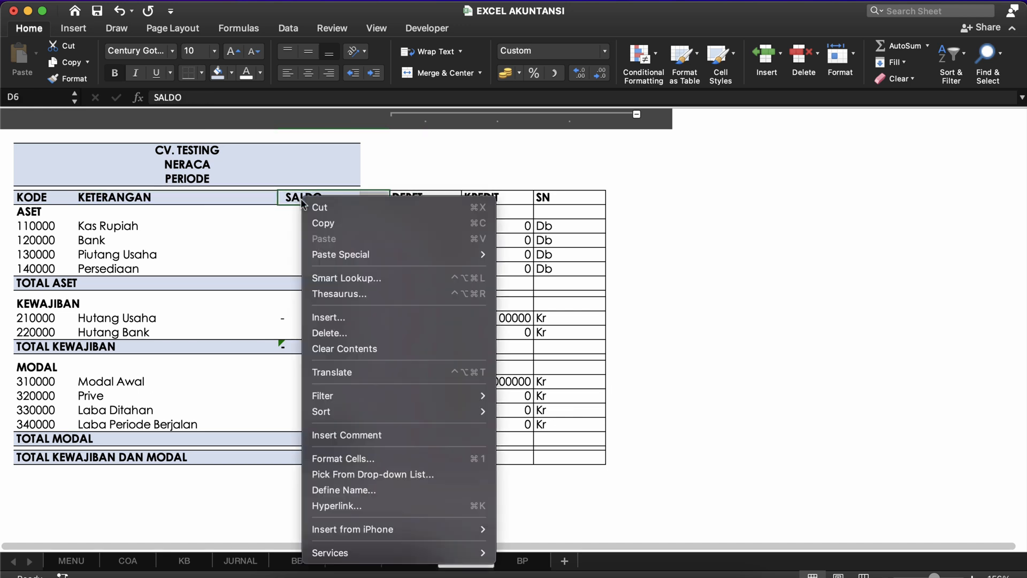
pyautogui.click(247, 254)
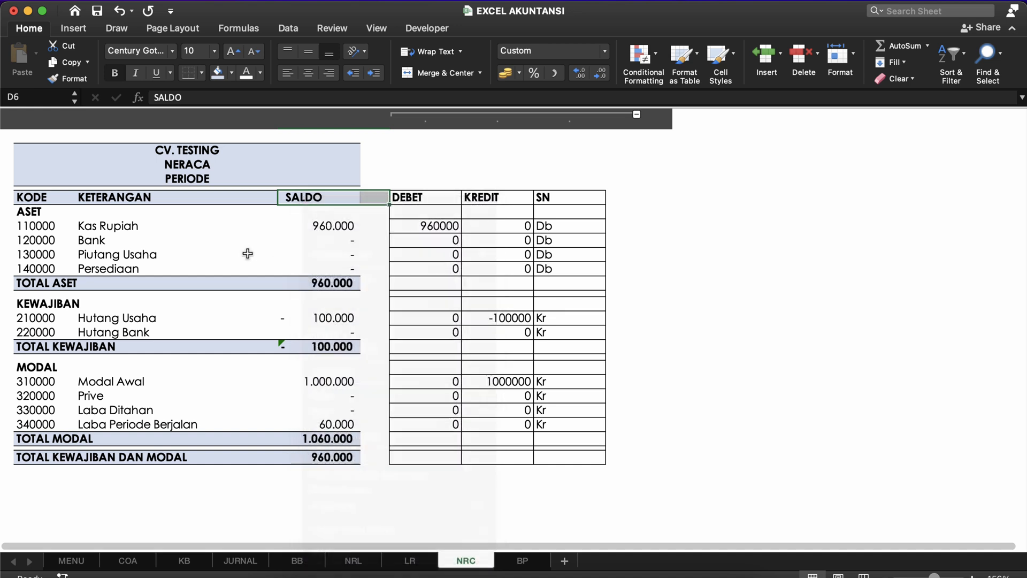
# Compare the Total Kewajiban dan Modal formula on the NRC sheet with the Neraca debit and credit BALANCE totals on the NRL sheet.
pyautogui.click(317, 459)
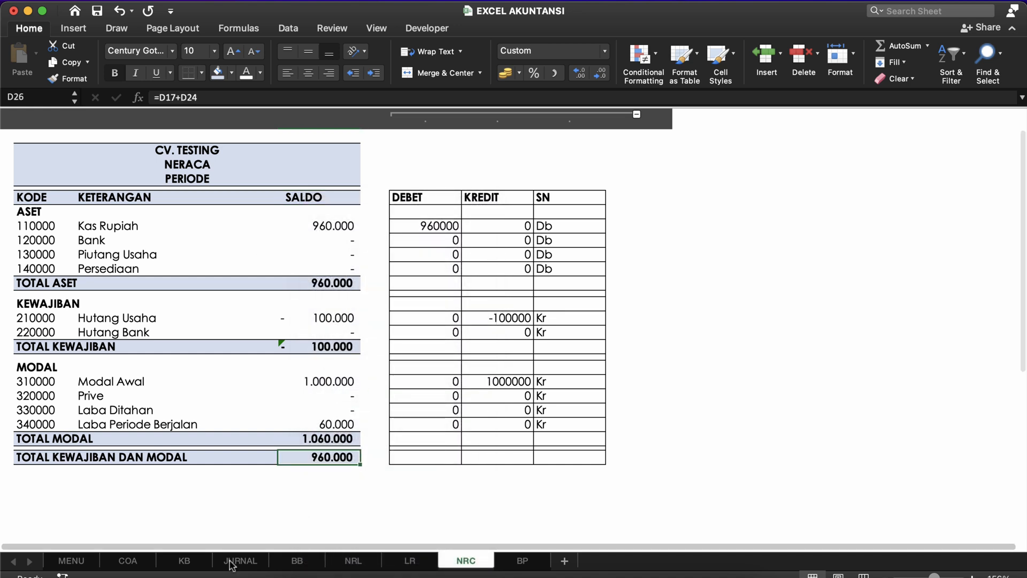
pyautogui.click(353, 560)
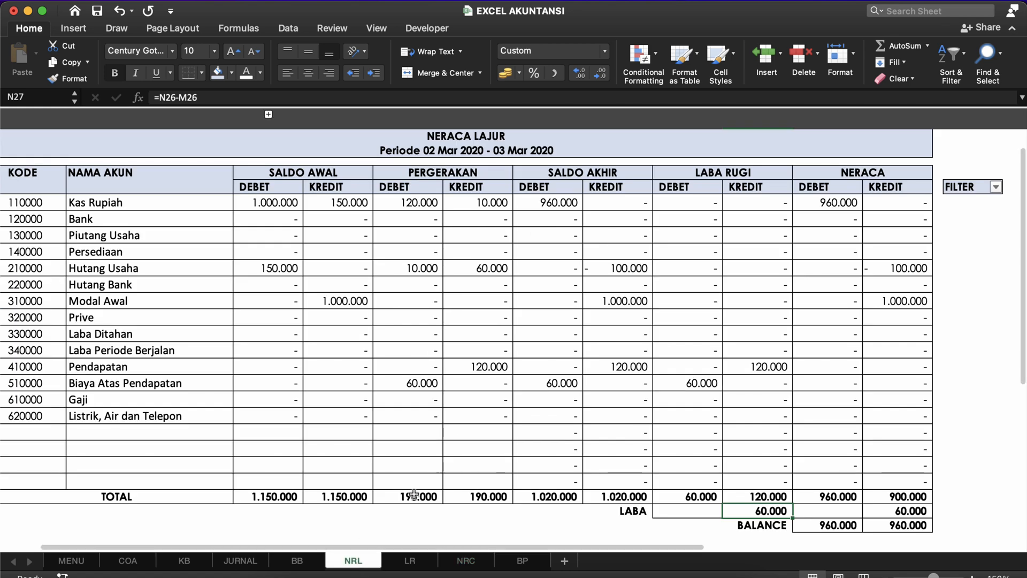
pyautogui.click(415, 494)
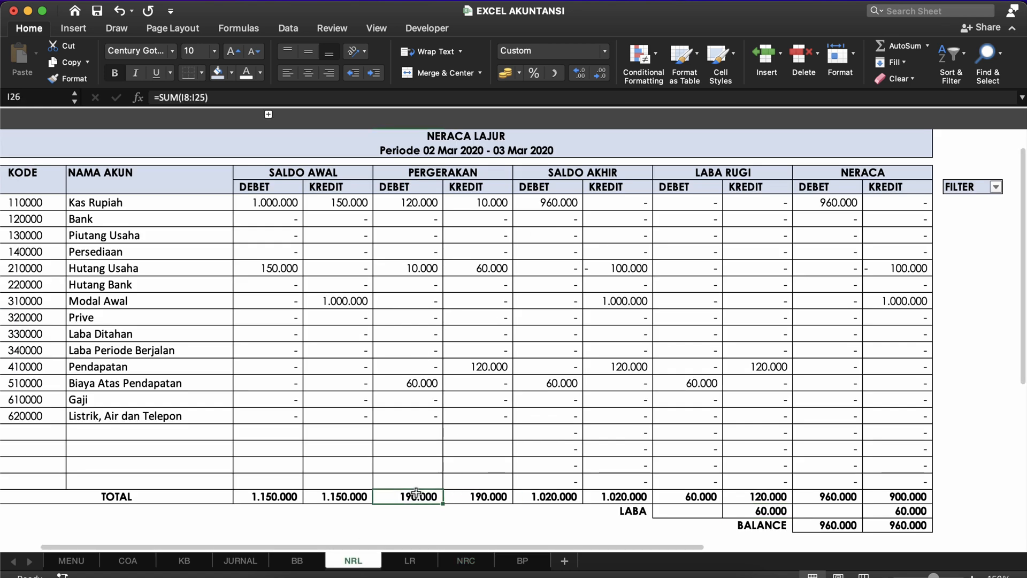
pyautogui.click(830, 521)
pyautogui.click(891, 522)
pyautogui.click(834, 525)
pyautogui.click(894, 523)
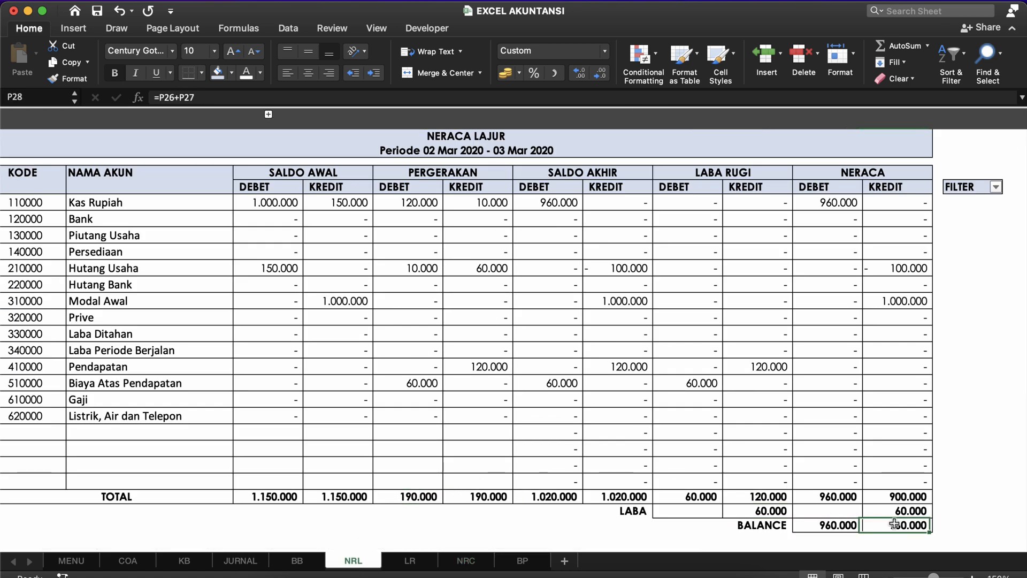
pyautogui.click(853, 526)
pyautogui.click(874, 525)
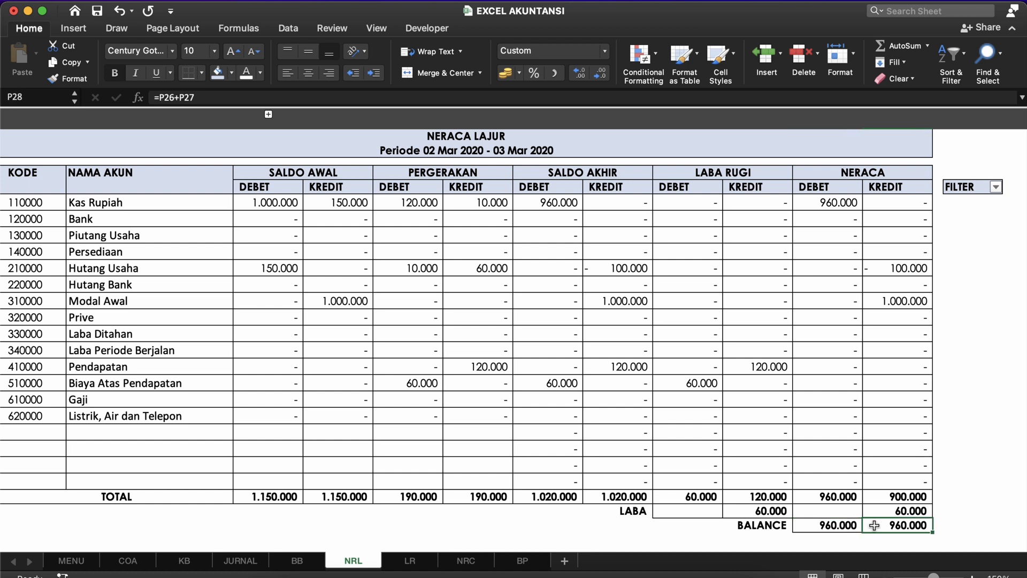
pyautogui.click(846, 526)
# Show the row and column headings on the NRL sheet.
pyautogui.click(379, 301)
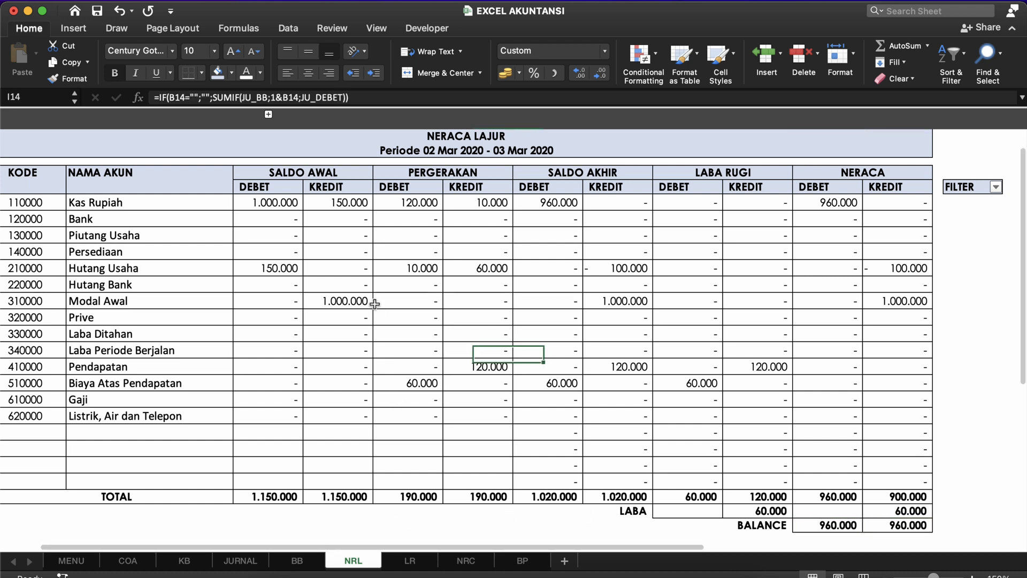
pyautogui.click(394, 236)
pyautogui.click(403, 330)
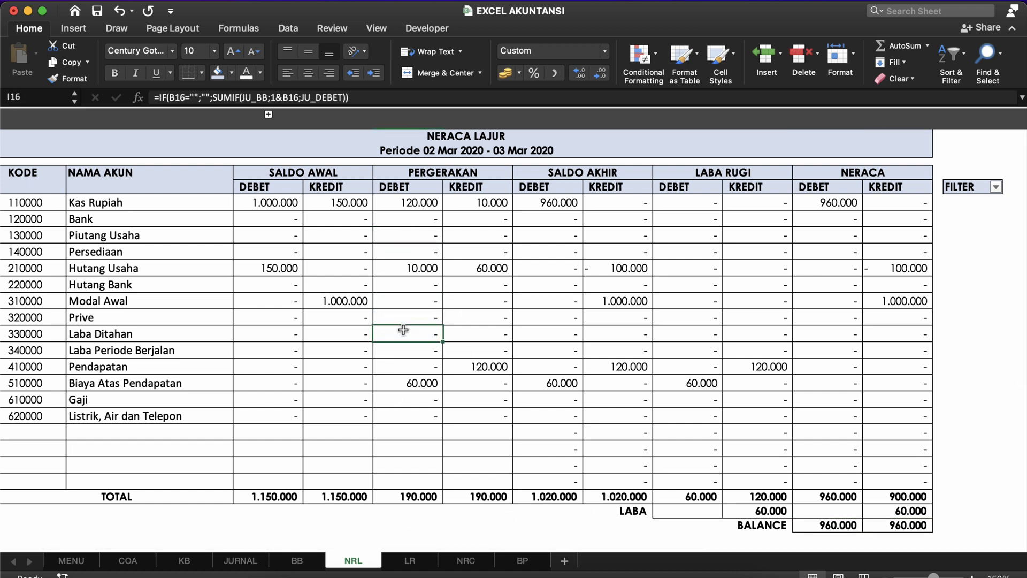
pyautogui.click(268, 217)
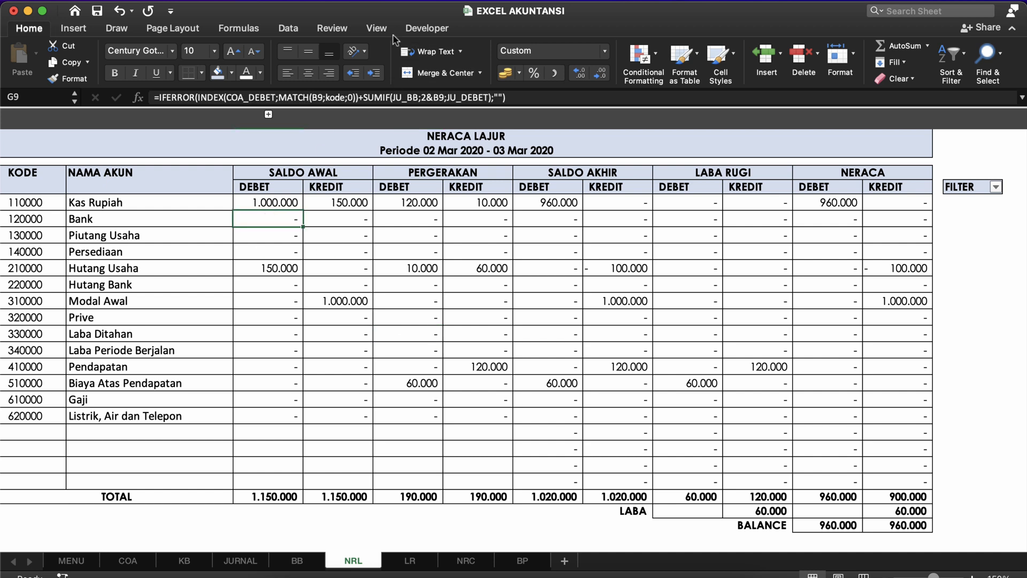
pyautogui.click(377, 30)
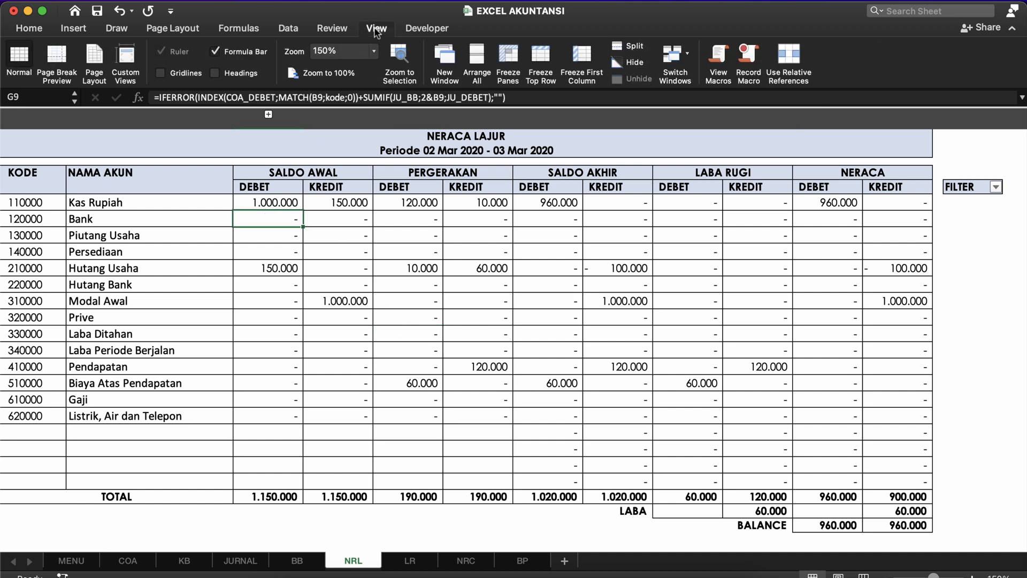
pyautogui.click(228, 75)
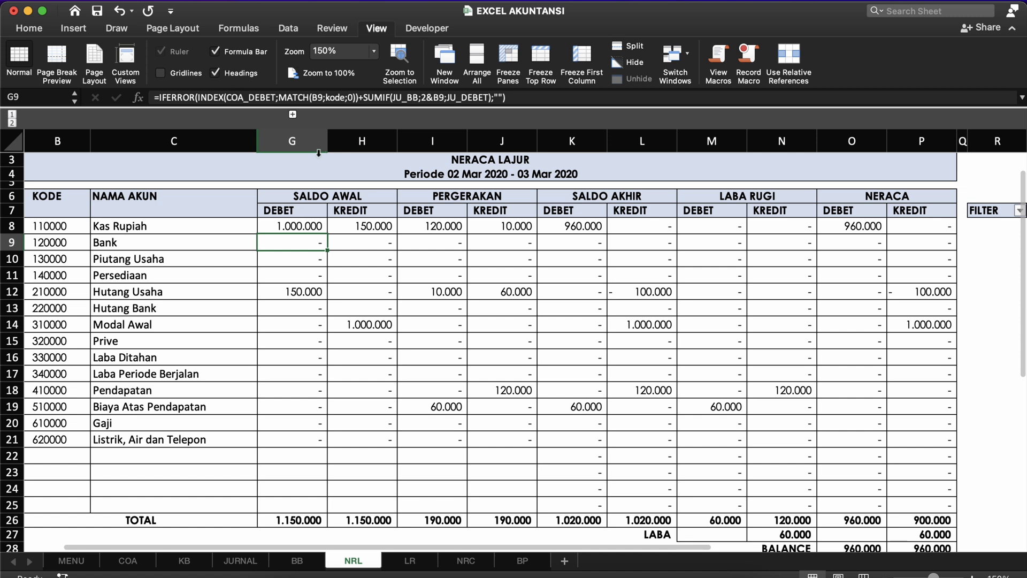
# Examine the Saldo Awal and Pergerakan columns on NRL and the dated entries on the JURNAL sheet.
pyautogui.click(304, 139)
pyautogui.click(378, 230)
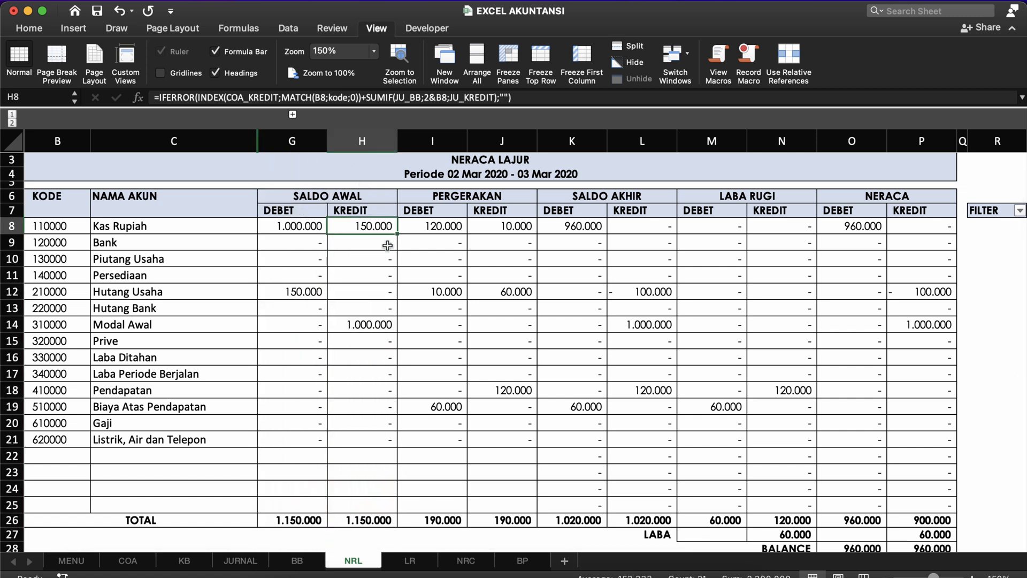
pyautogui.click(406, 291)
pyautogui.click(420, 225)
pyautogui.click(300, 142)
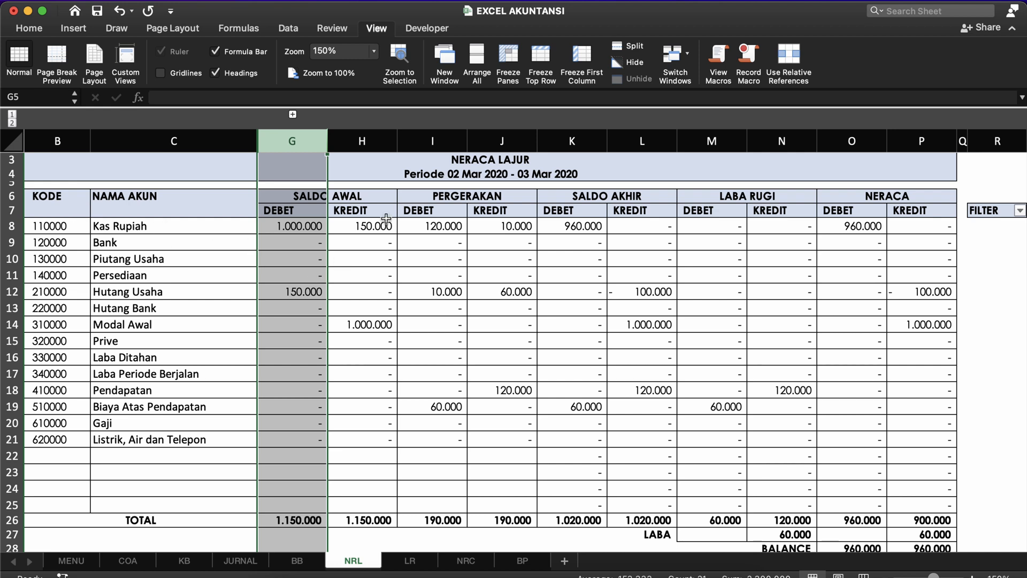
pyautogui.click(234, 560)
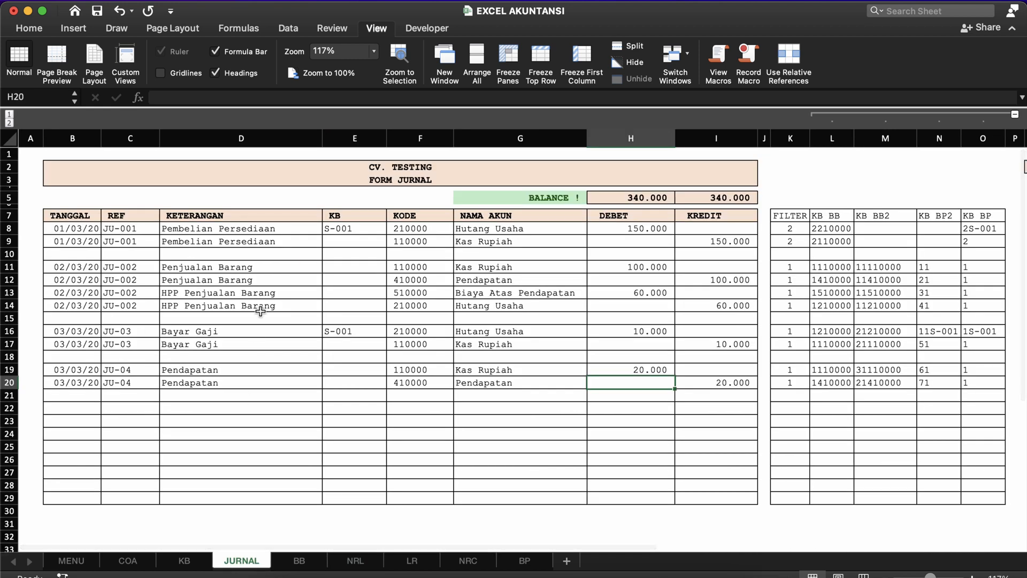
pyautogui.click(251, 331)
pyautogui.click(354, 560)
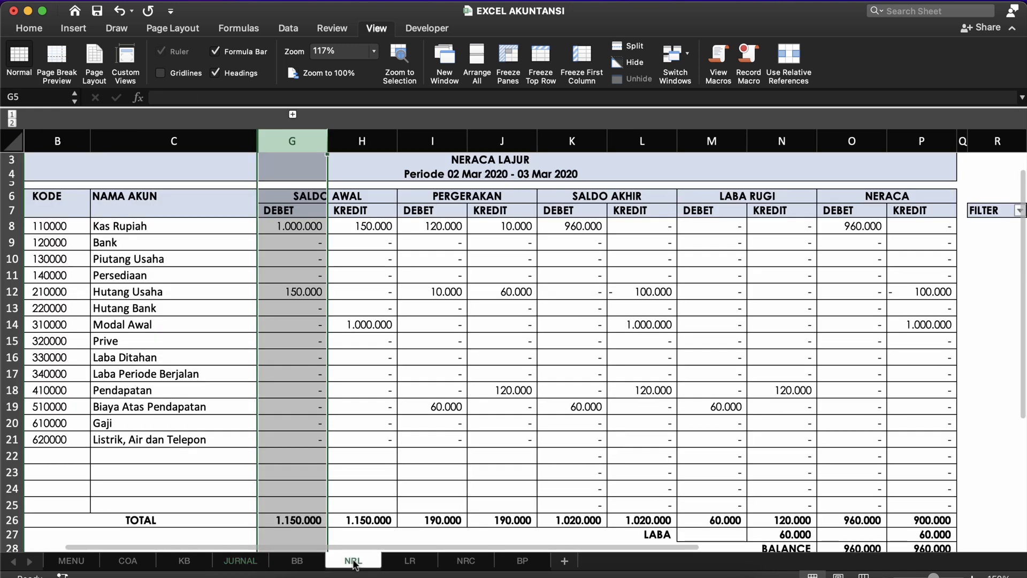
# Inspect the Saldo Awal formula for Modal Awal and the Pergerakan formula for Biaya Atas Pendapatan on NRL.
pyautogui.click(362, 324)
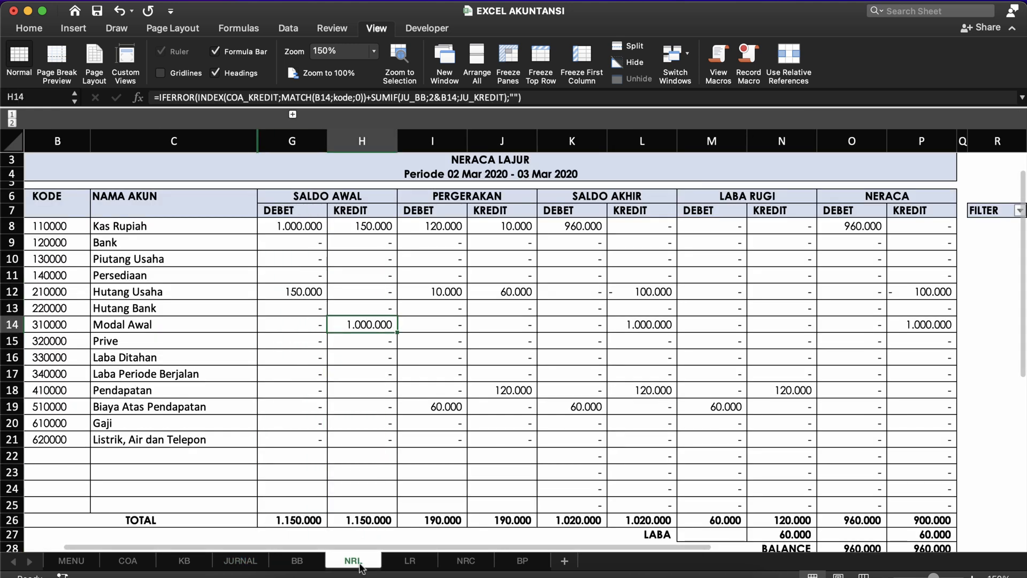
pyautogui.click(430, 407)
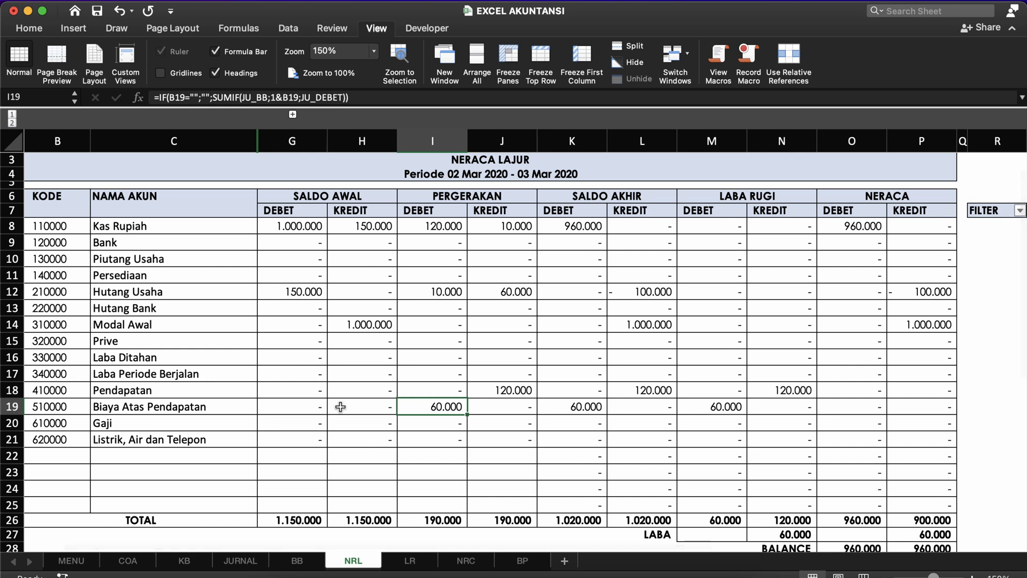
pyautogui.click(351, 205)
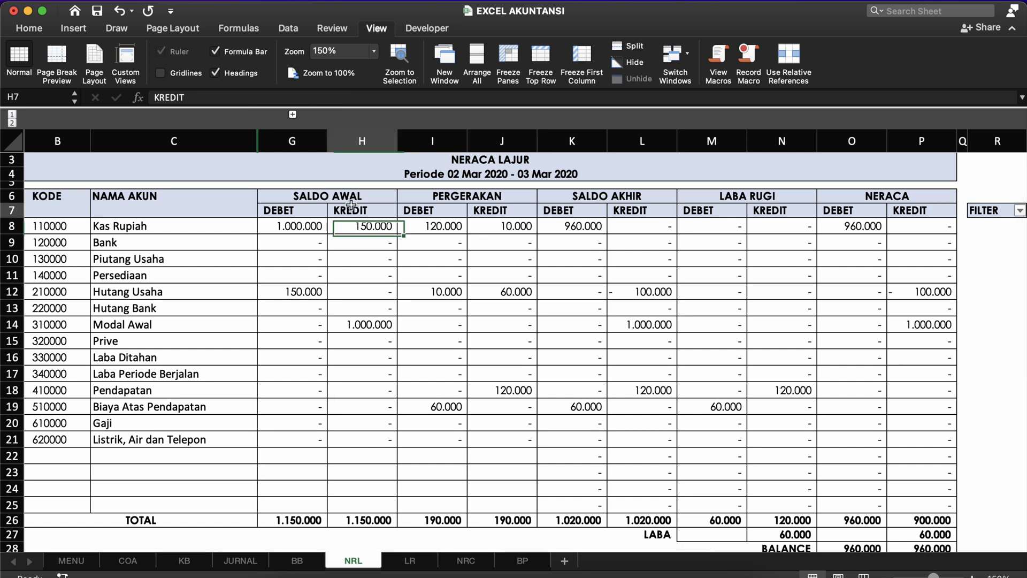
pyautogui.click(807, 324)
pyautogui.click(825, 221)
pyautogui.click(340, 217)
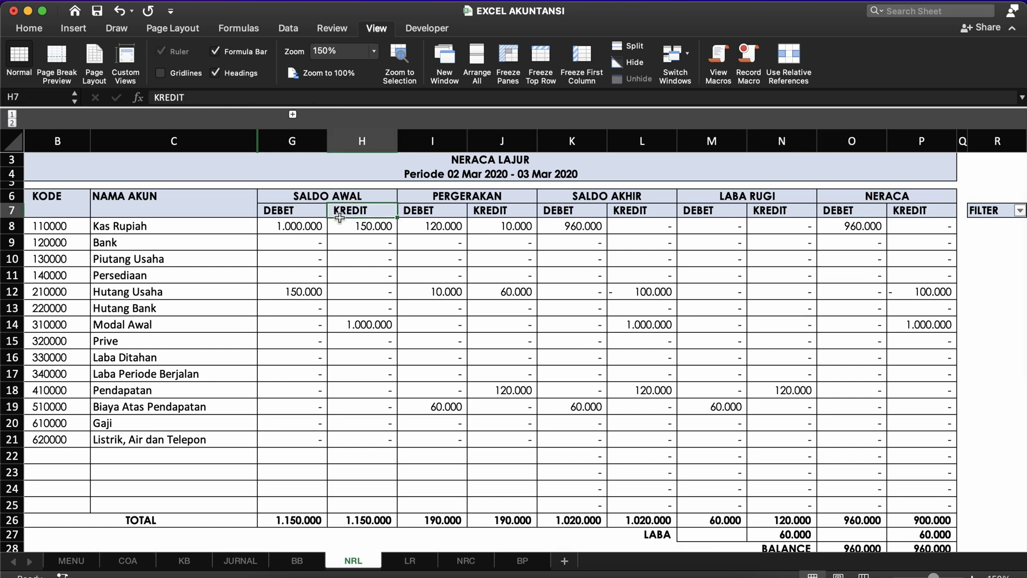
# Check whether the Saldo Awal DEBET and KREDIT columns already have range names, and review the JURNAL sheet.
pyautogui.click(293, 142)
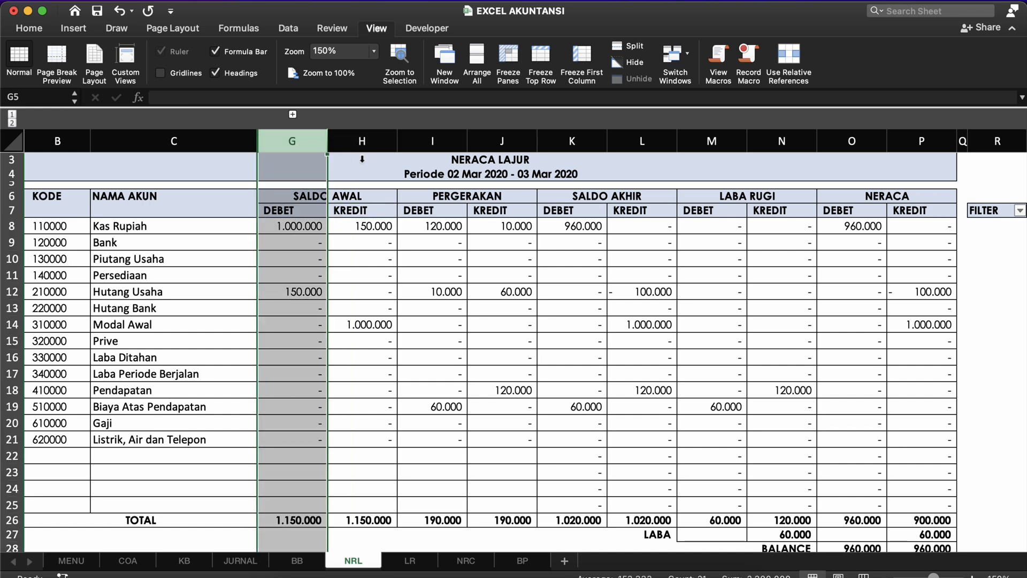
pyautogui.click(363, 142)
pyautogui.click(279, 138)
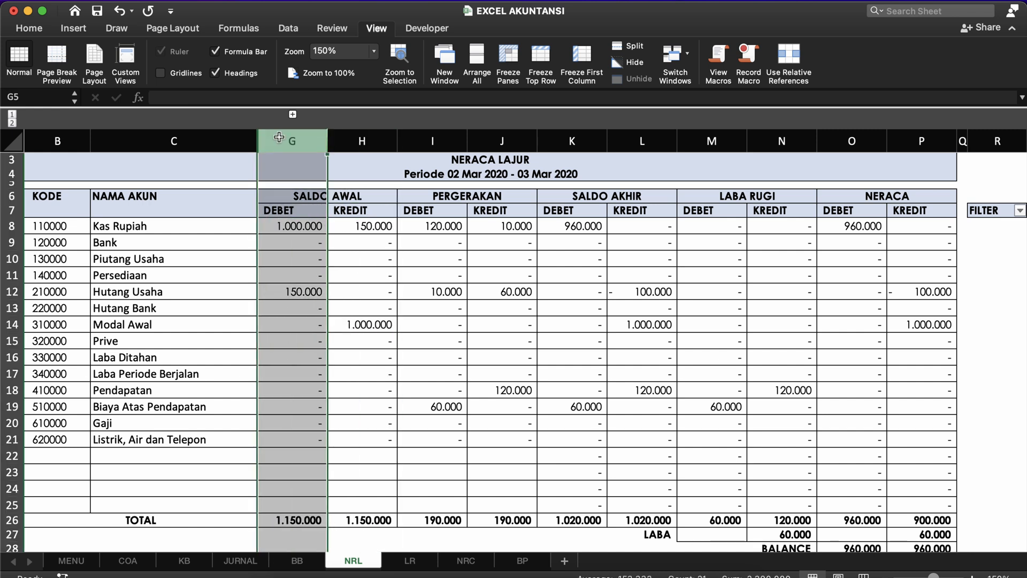
pyautogui.click(51, 95)
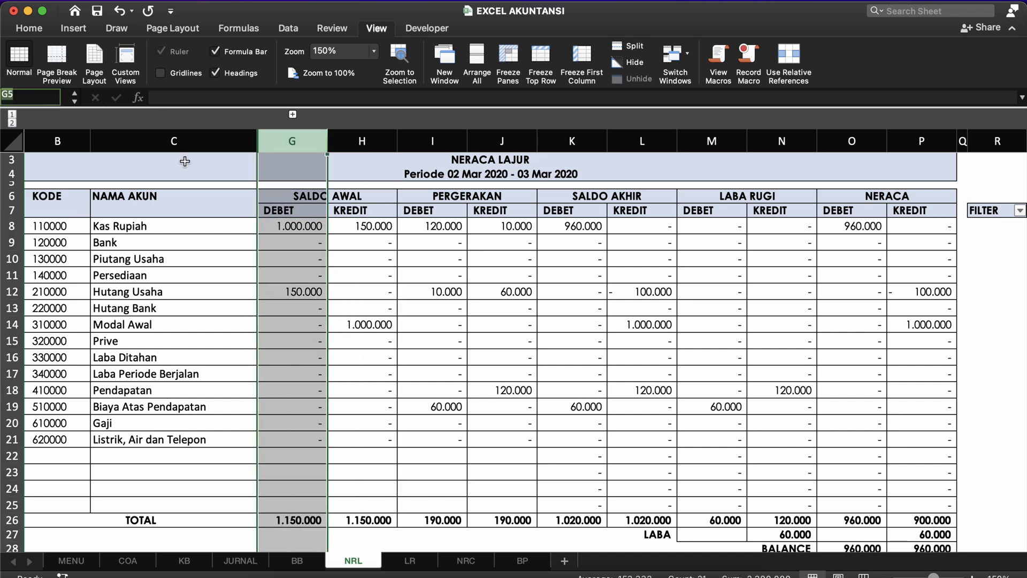
pyautogui.press('Return')
pyautogui.click(291, 203)
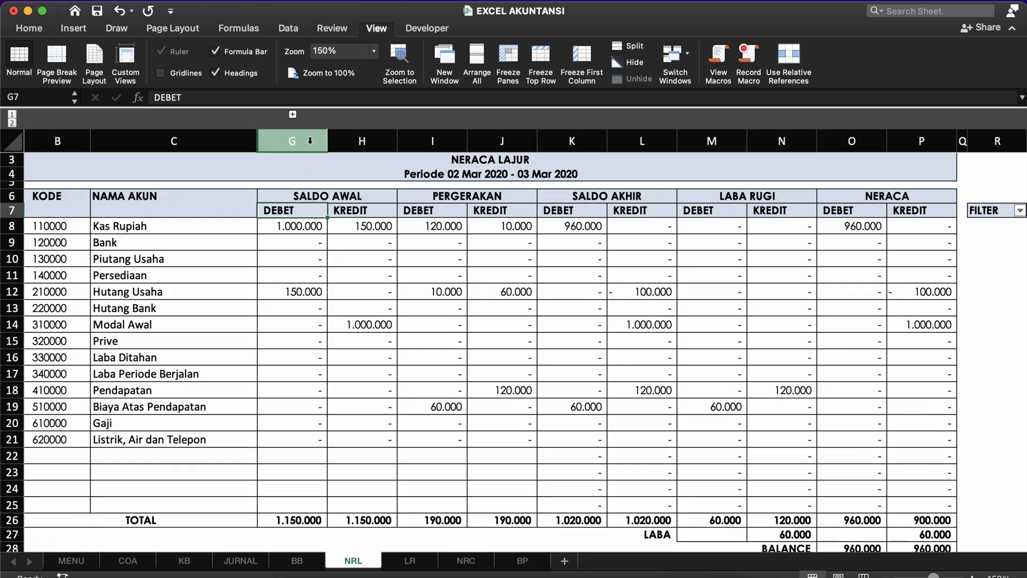
pyautogui.click(240, 561)
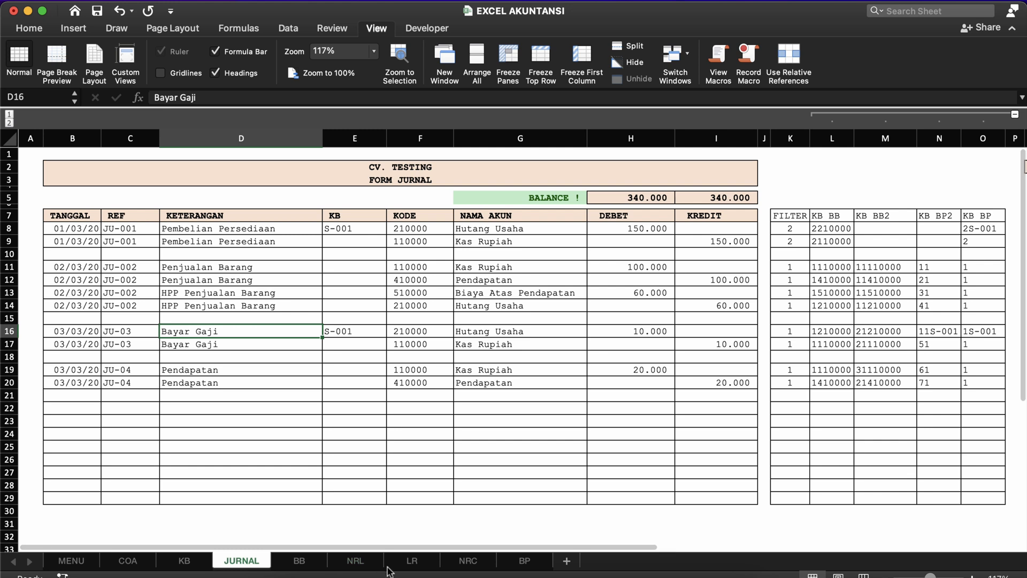
pyautogui.click(371, 565)
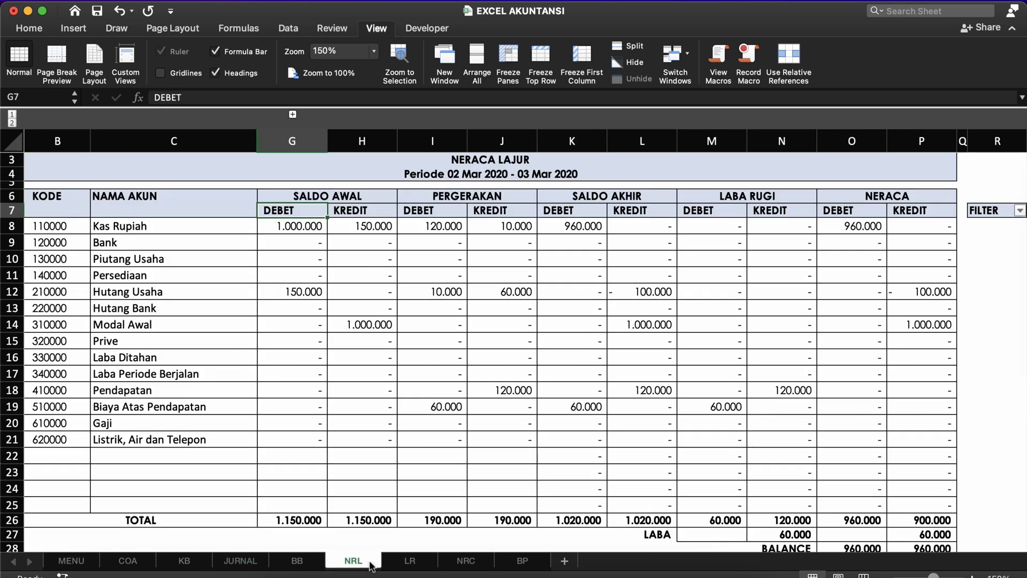
# Name column G, the Saldo Awal DEBET column on NRL, NRCL_SADB.
pyautogui.click(297, 144)
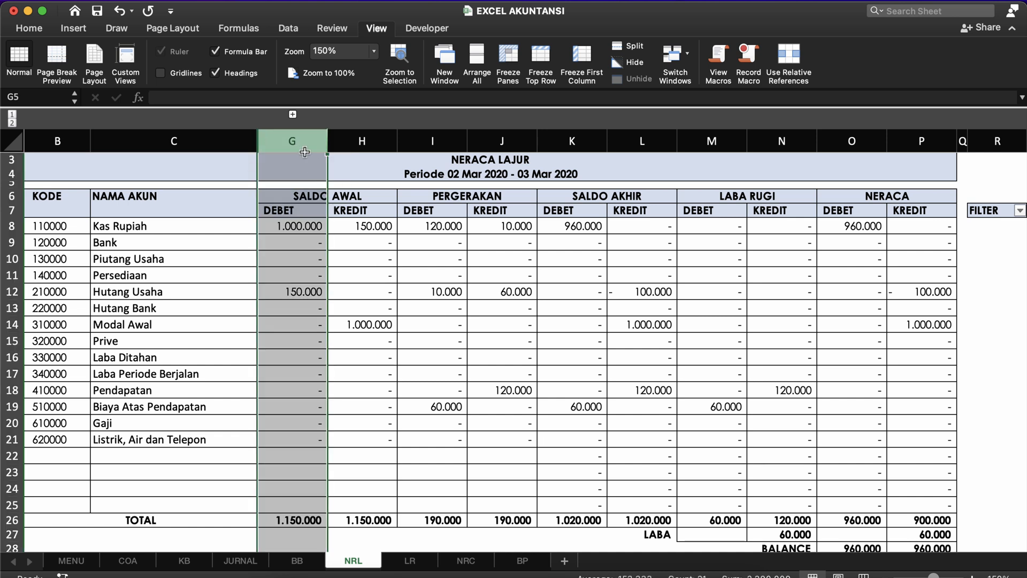
pyautogui.click(300, 186)
pyautogui.click(294, 142)
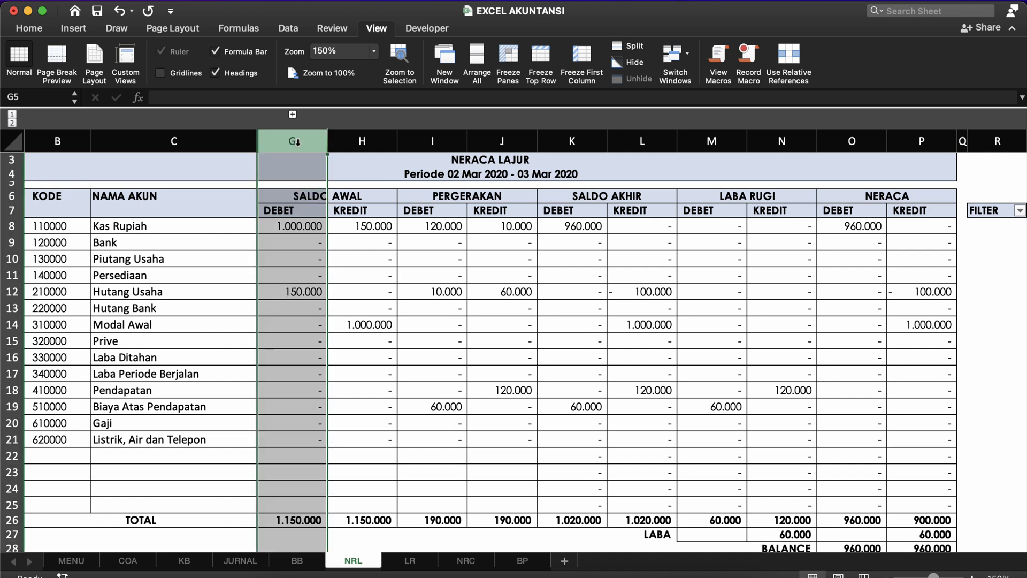
pyautogui.click(34, 97)
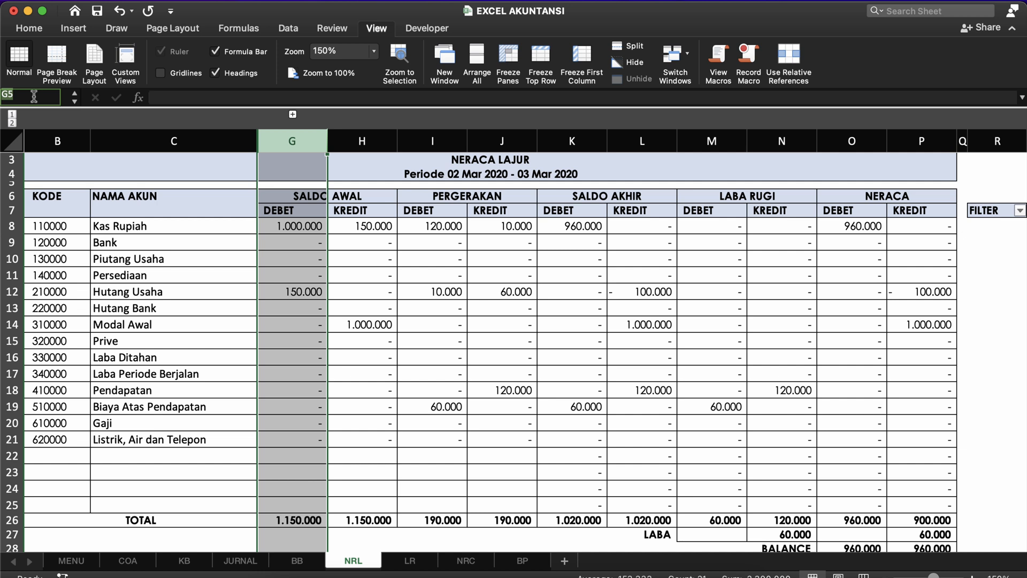
pyautogui.write('NRCL_SADB')
pyautogui.press('Return')
# Name column H, the Saldo Awal KREDIT column, NRCL_SAKR.
pyautogui.click(357, 141)
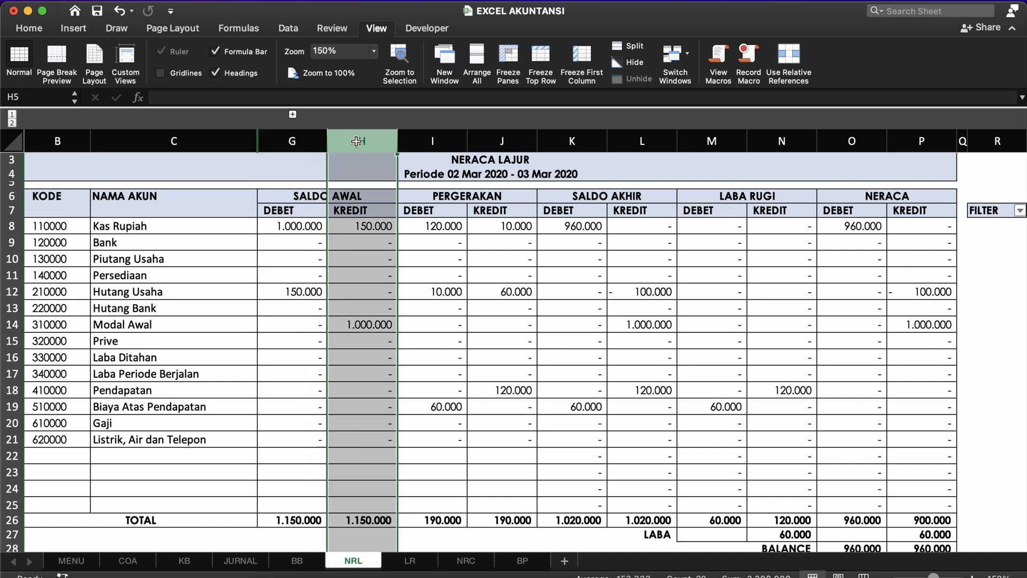
pyautogui.click(33, 97)
pyautogui.write('NRCL_SAKR')
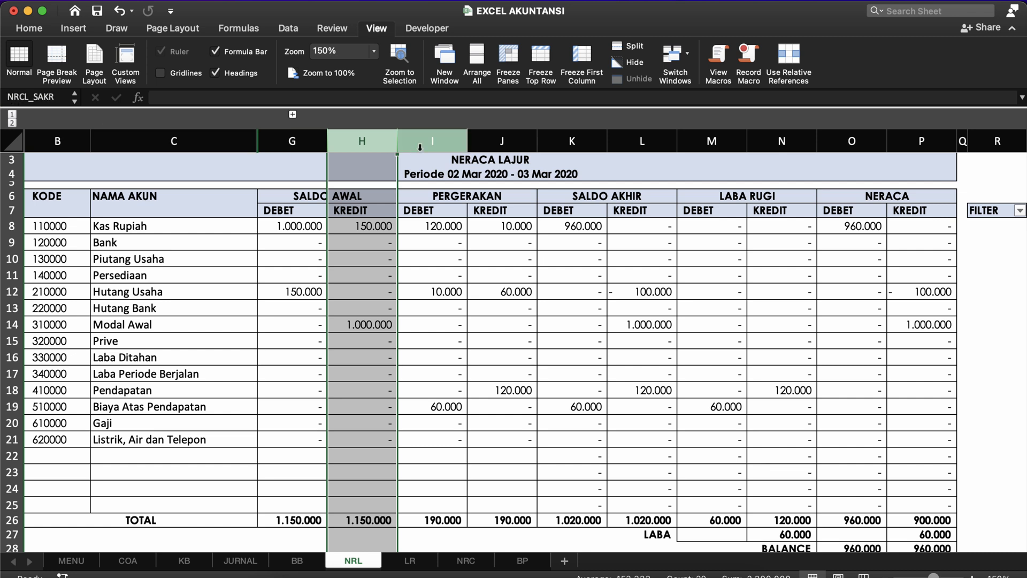
# Name column I, the Pergerakan DEBET column, NRCL_JLNDB.
pyautogui.click(417, 148)
pyautogui.click(33, 94)
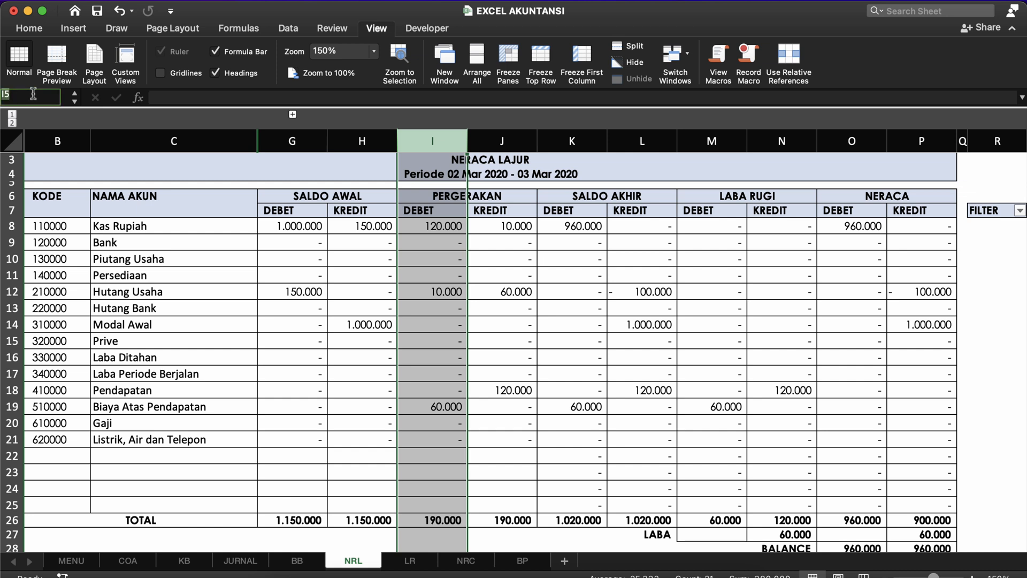
pyautogui.write('NRCL_')
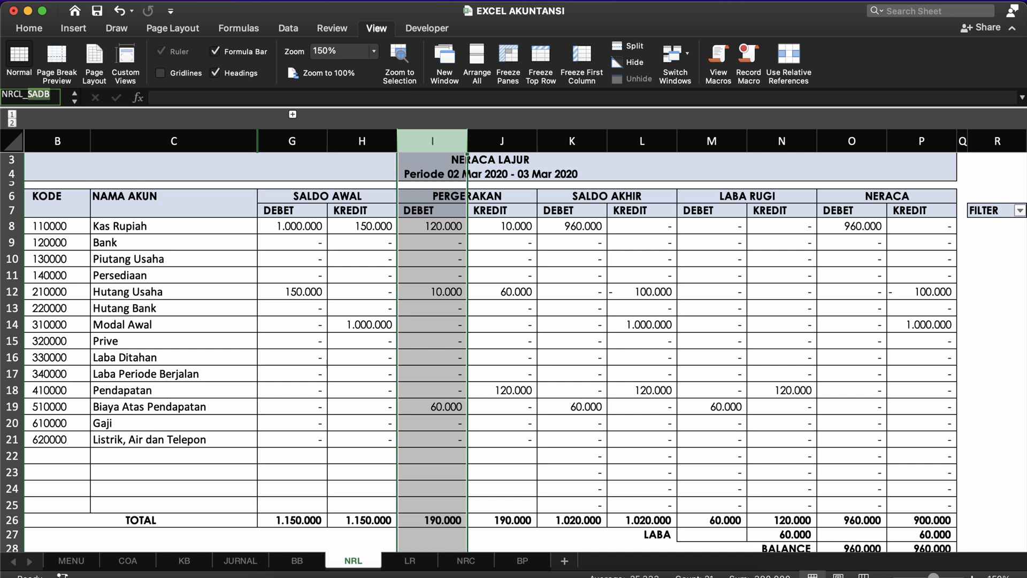
pyautogui.press('BackSpace')
pyautogui.press('Return')
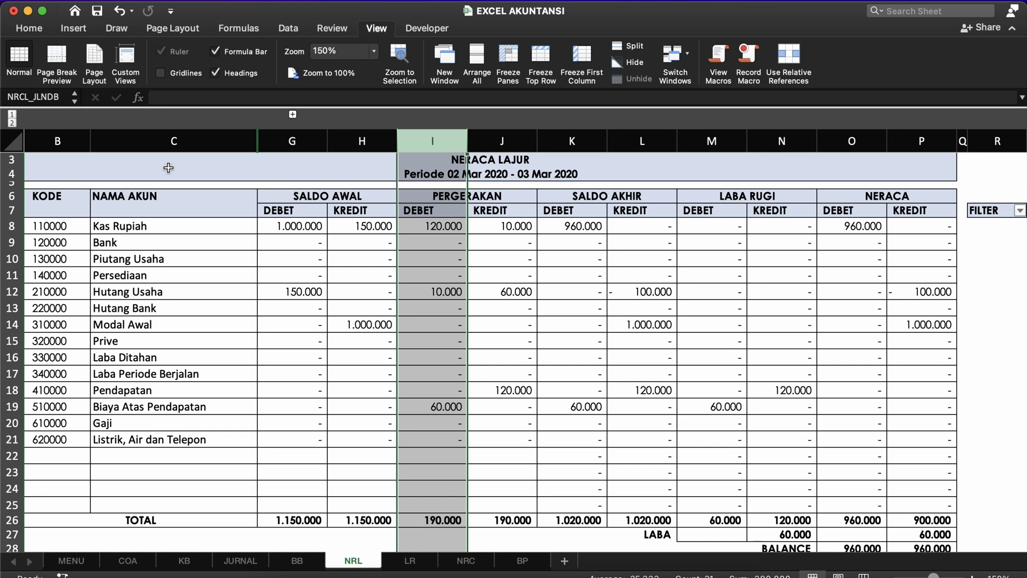
# Name column J, the Pergerakan KREDIT column, NRCL_JLNKR.
pyautogui.click(495, 144)
pyautogui.click(23, 96)
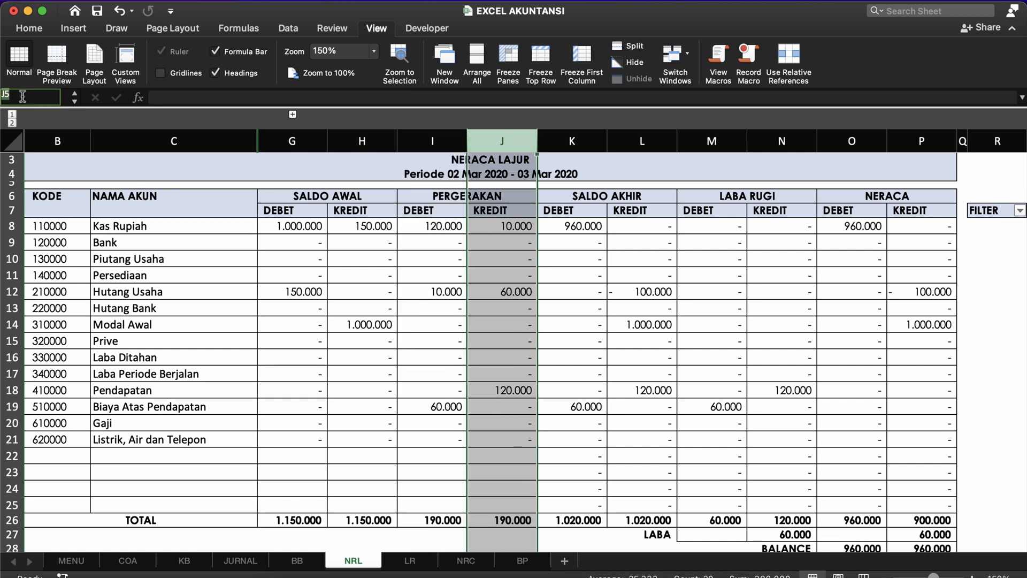
pyautogui.write('NRCL_JLNKR')
pyautogui.press('Return')
pyautogui.click(218, 244)
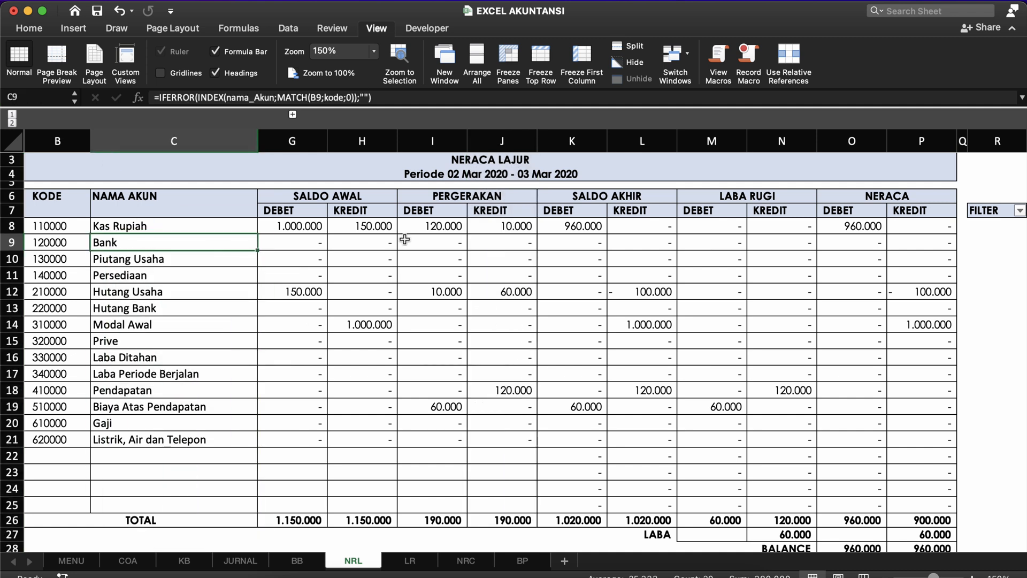
pyautogui.click(498, 239)
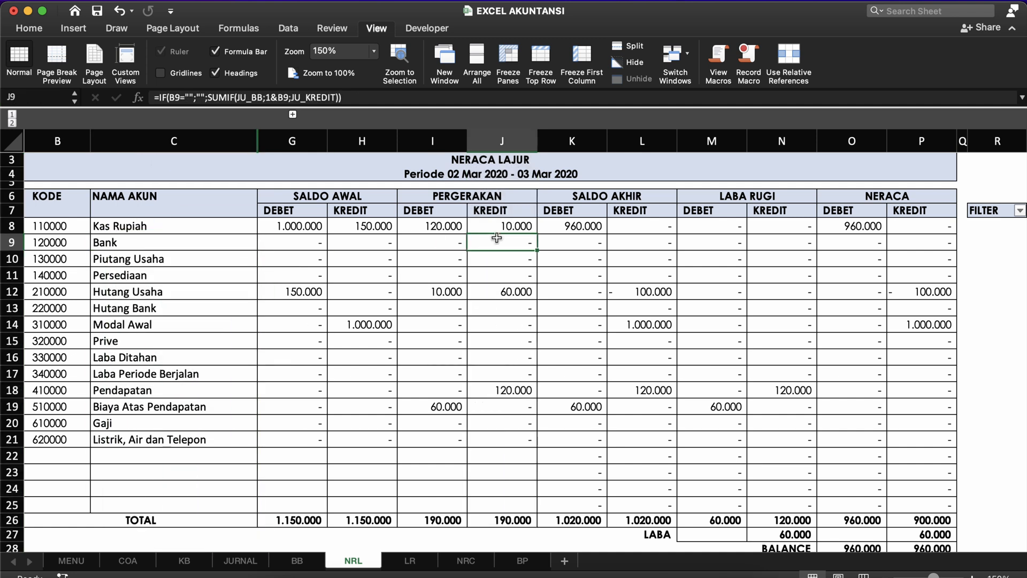
# Examine the NRL sheet's opening, movement and ending balance formulas, along with the names given to its columns.
pyautogui.click(449, 230)
pyautogui.click(512, 225)
pyautogui.click(574, 230)
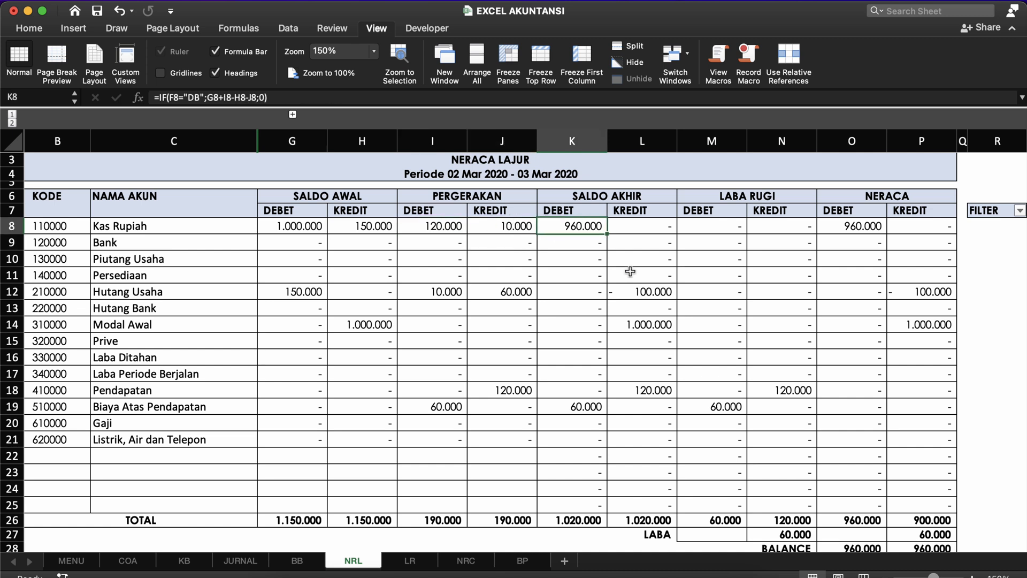
pyautogui.click(629, 271)
pyautogui.click(610, 233)
pyautogui.click(567, 233)
pyautogui.click(645, 236)
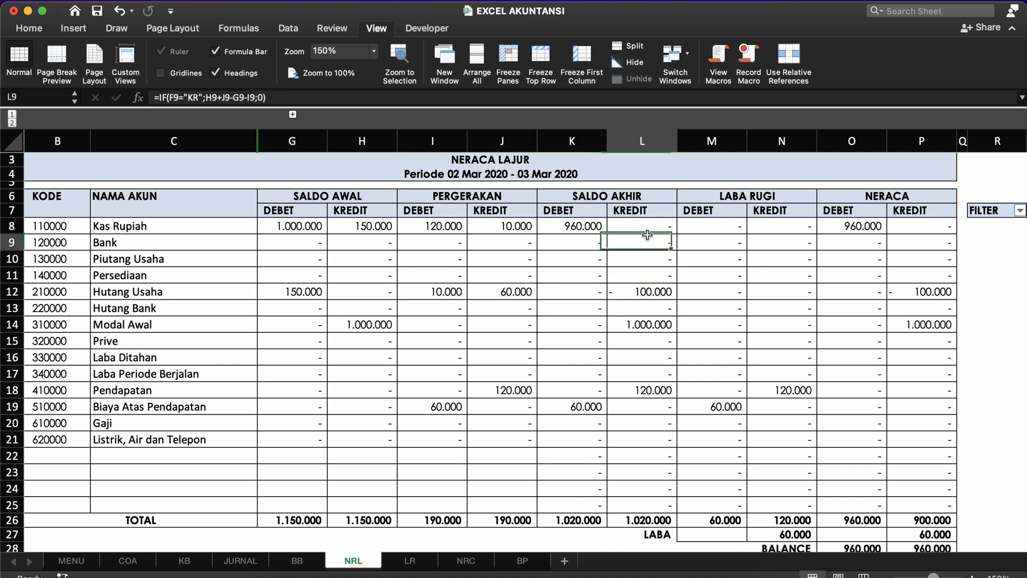
pyautogui.click(480, 140)
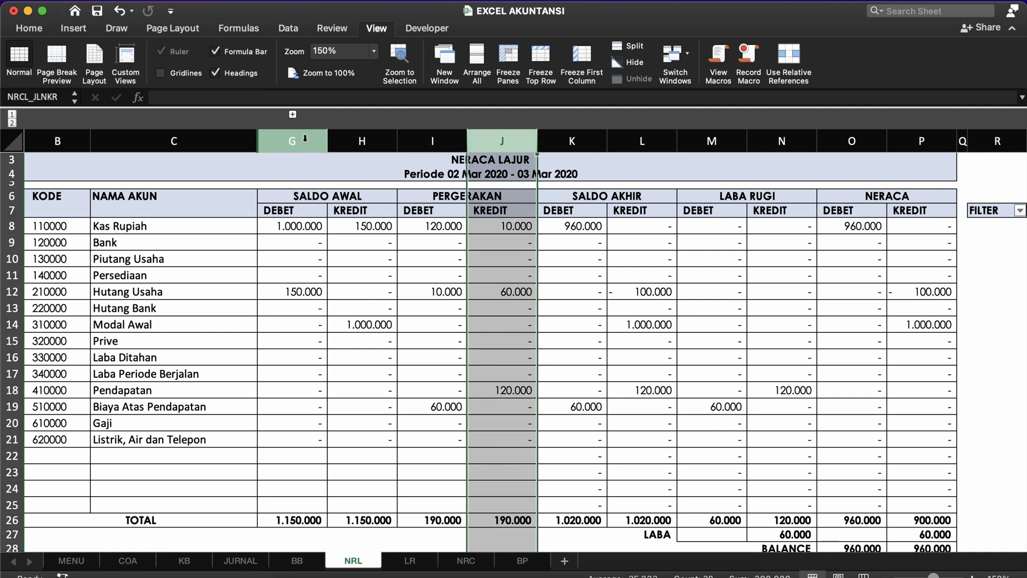
pyautogui.click(293, 140)
pyautogui.click(396, 230)
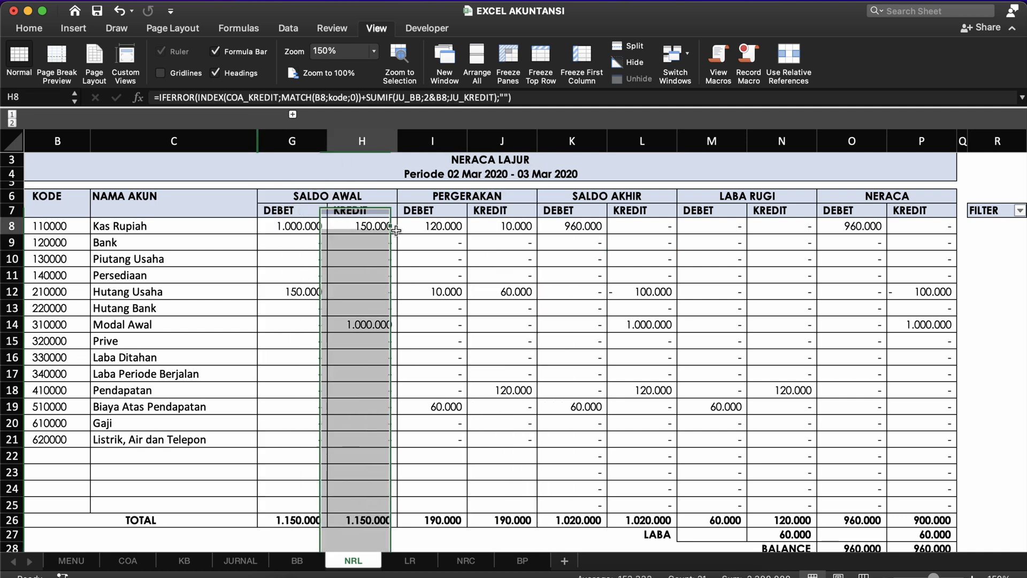
pyautogui.click(63, 140)
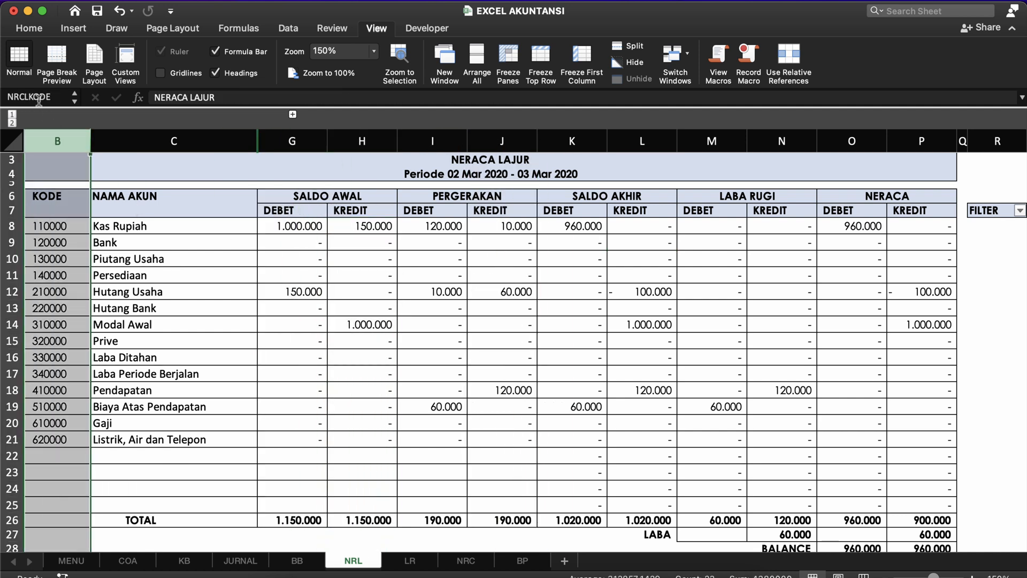
pyautogui.keyDown('shift'); pyautogui.click(96, 141); pyautogui.keyUp('shift')
pyautogui.click(64, 237)
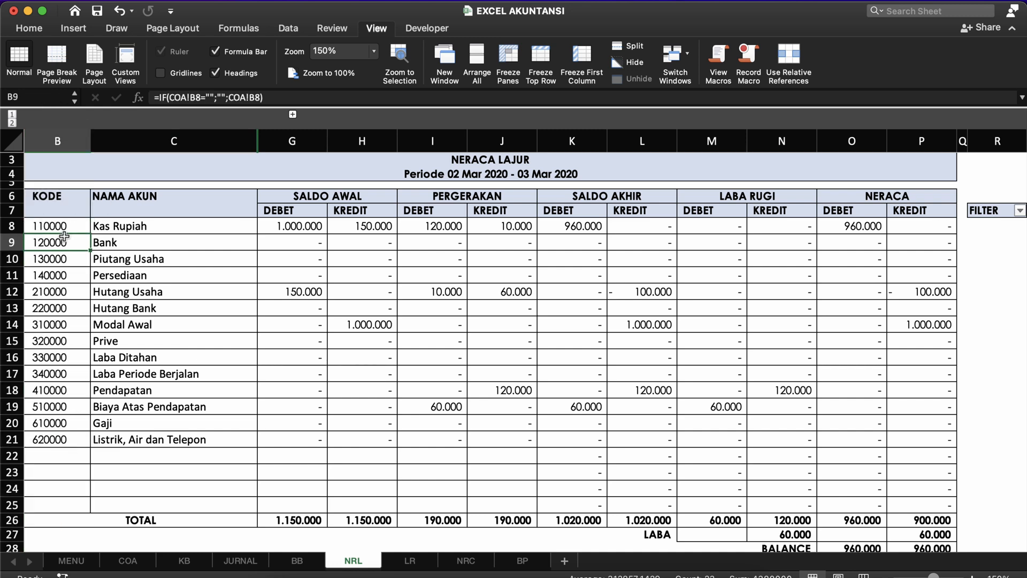
pyautogui.click(63, 219)
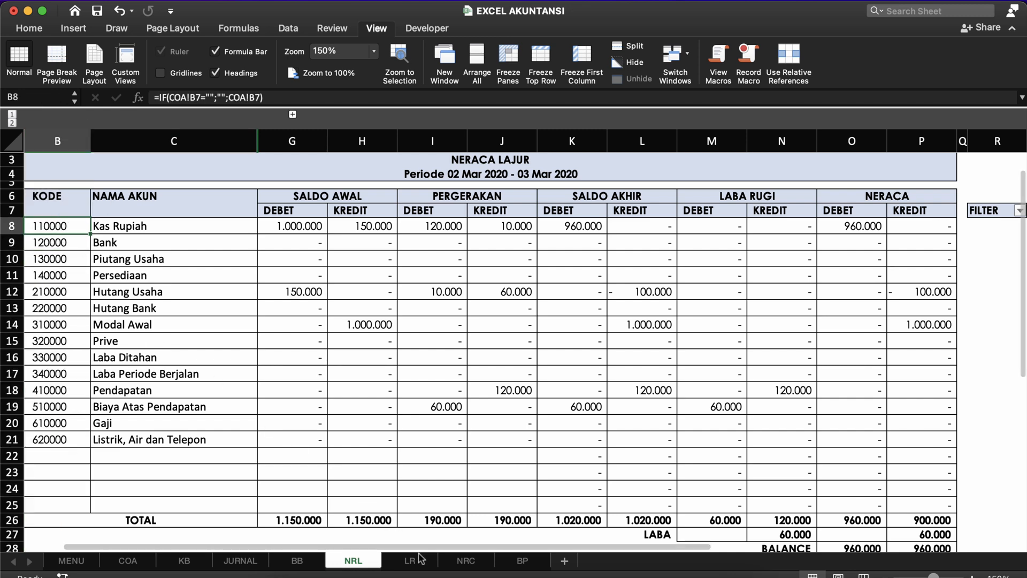
# Insert two entire columns between KETERANGAN and SALDO on the NRC sheet.
pyautogui.click(465, 560)
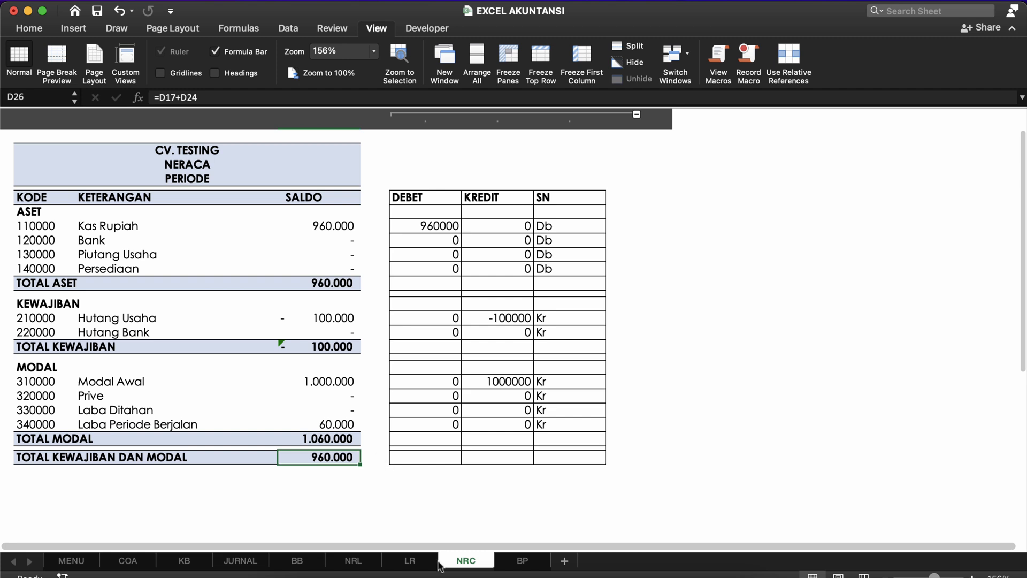
pyautogui.click(283, 252)
pyautogui.click(283, 210)
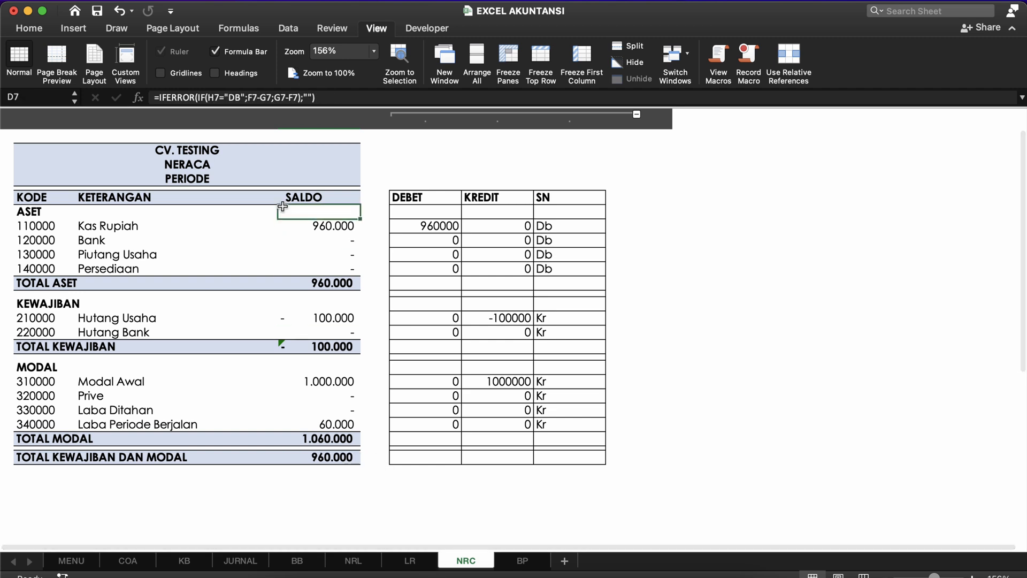
pyautogui.click(272, 197)
pyautogui.hotkey('shift', 'Right')
pyautogui.hotkey('shift', 'Right')
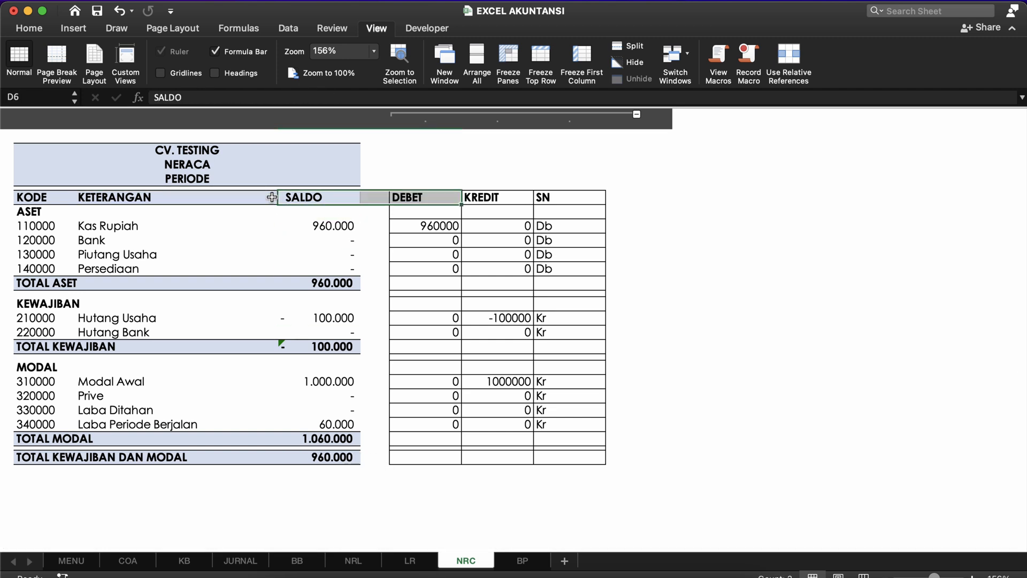
pyautogui.hotkey('shift', 'Left')
pyautogui.hotkey('shift', 'Down')
pyautogui.press('Up')
pyautogui.press('Down')
pyautogui.hotkey('shift', 'Right')
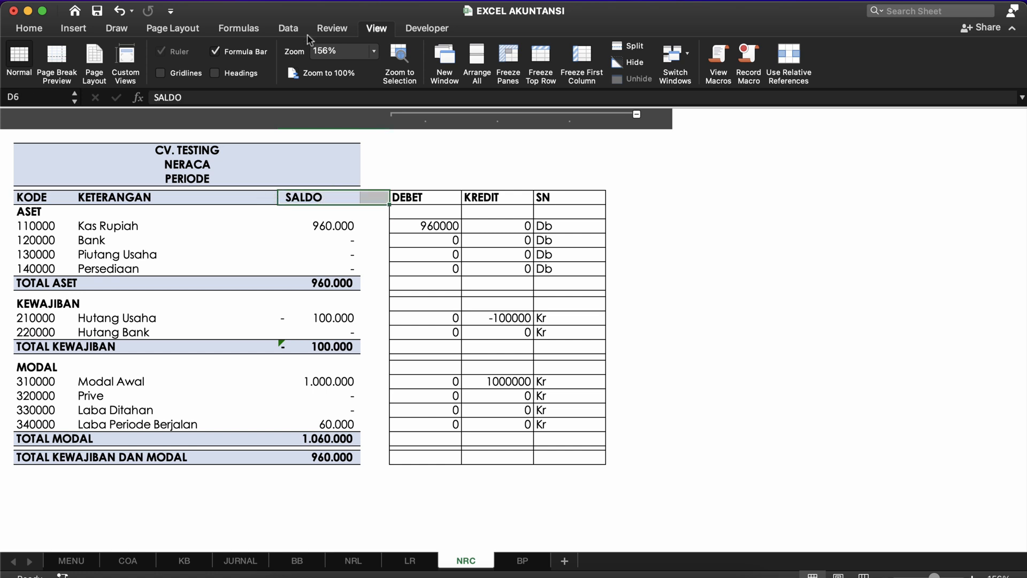
pyautogui.rightClick(314, 198)
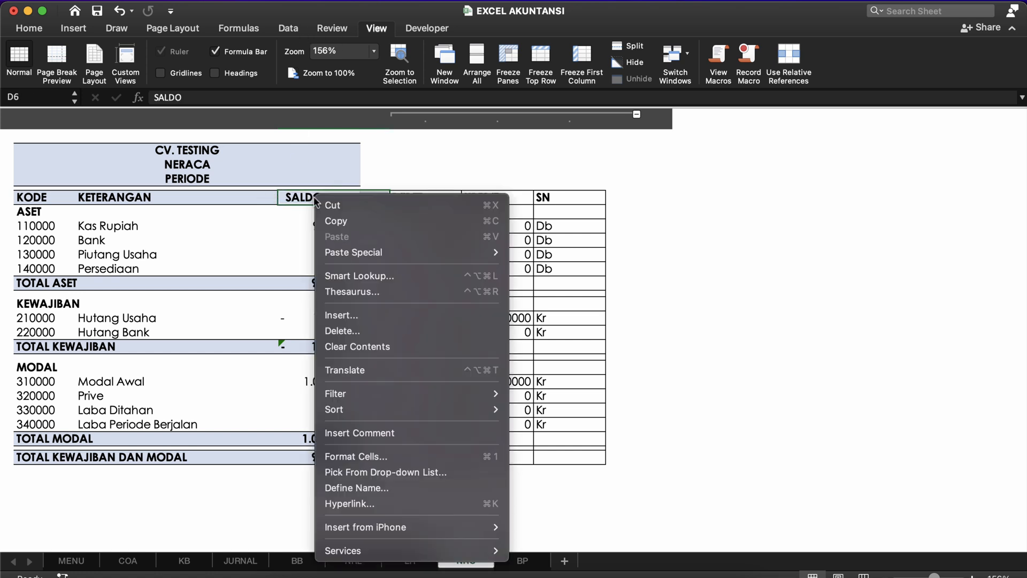
pyautogui.click(338, 313)
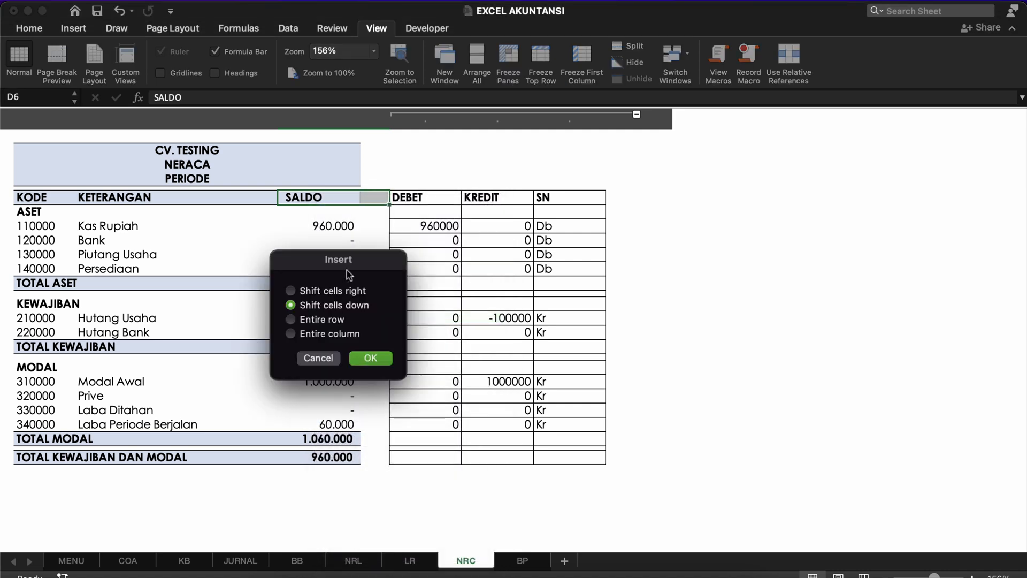
pyautogui.click(290, 334)
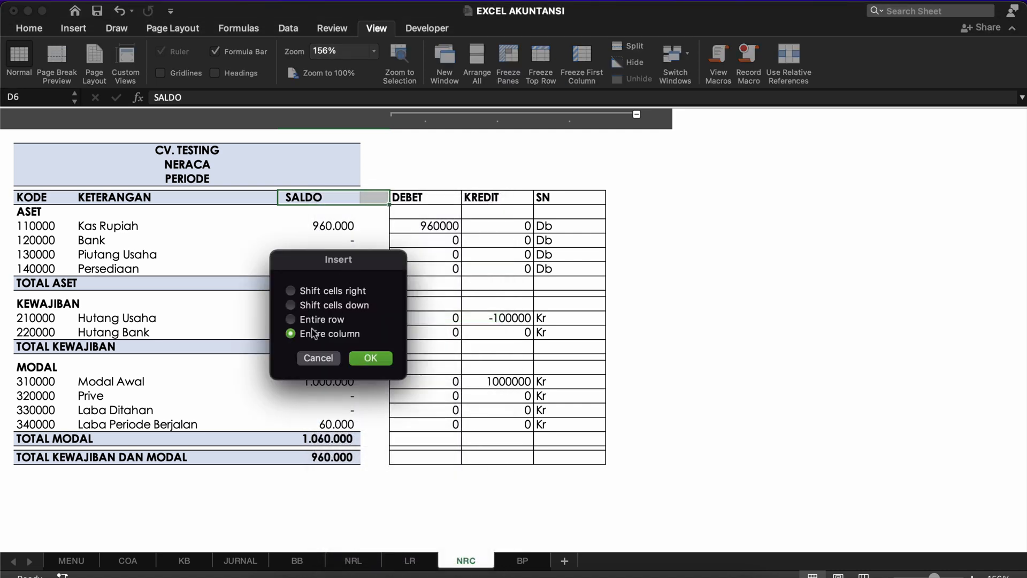
pyautogui.click(371, 358)
pyautogui.click(380, 255)
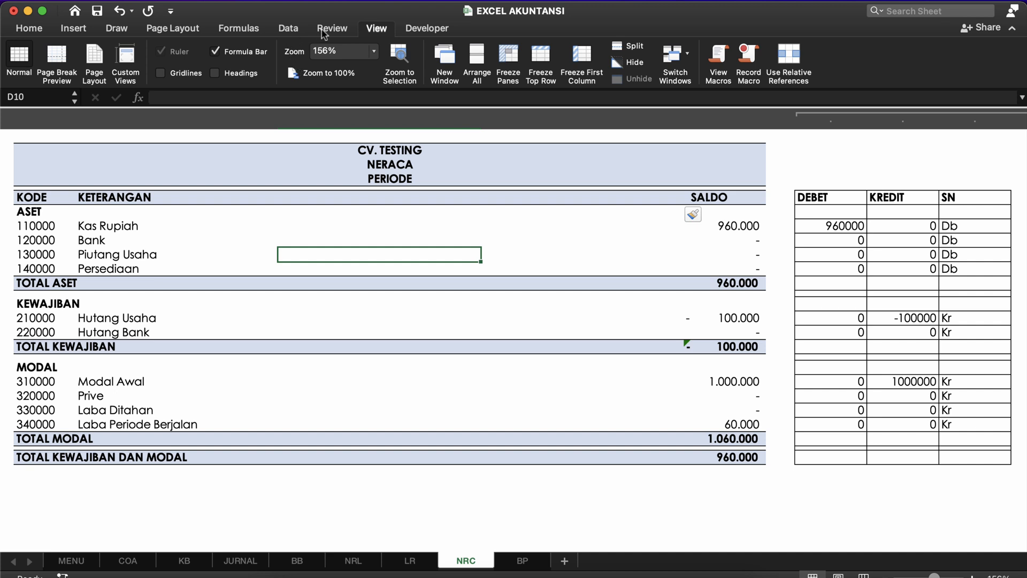
# Show the row and column headings on NRC and narrow the new columns D and E to about half their width.
pyautogui.click(377, 32)
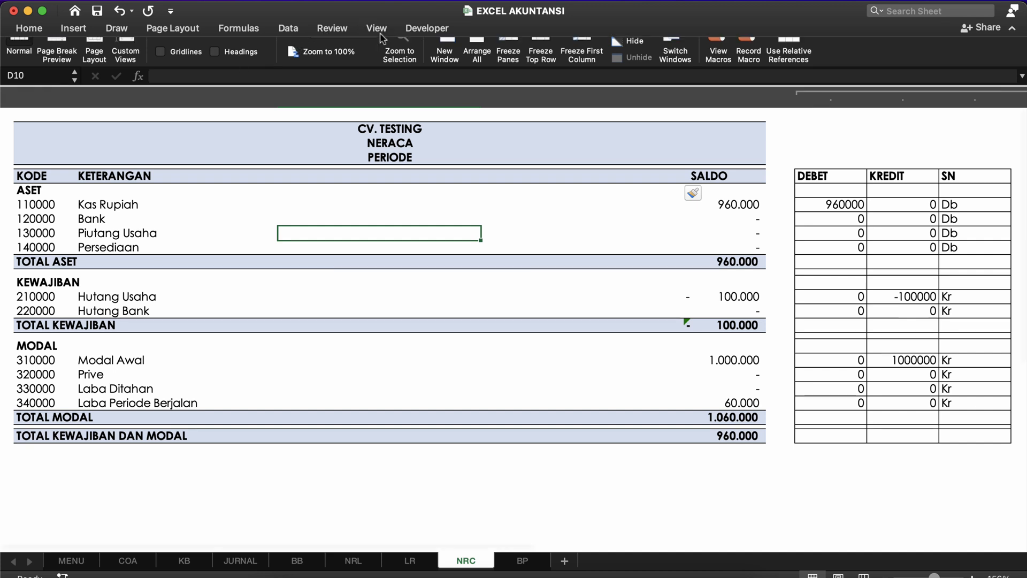
pyautogui.click(375, 32)
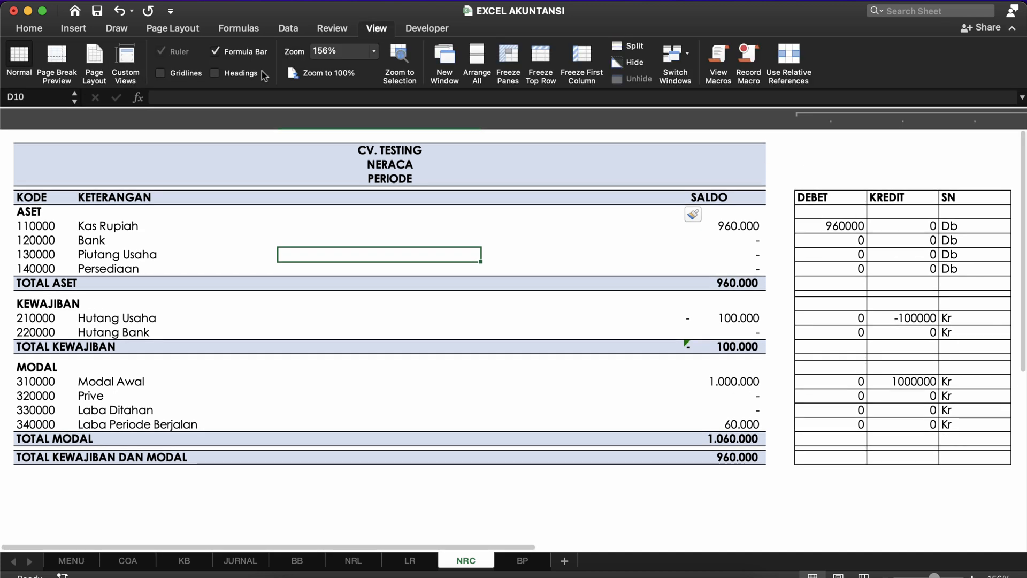
pyautogui.click(215, 73)
pyautogui.click(468, 232)
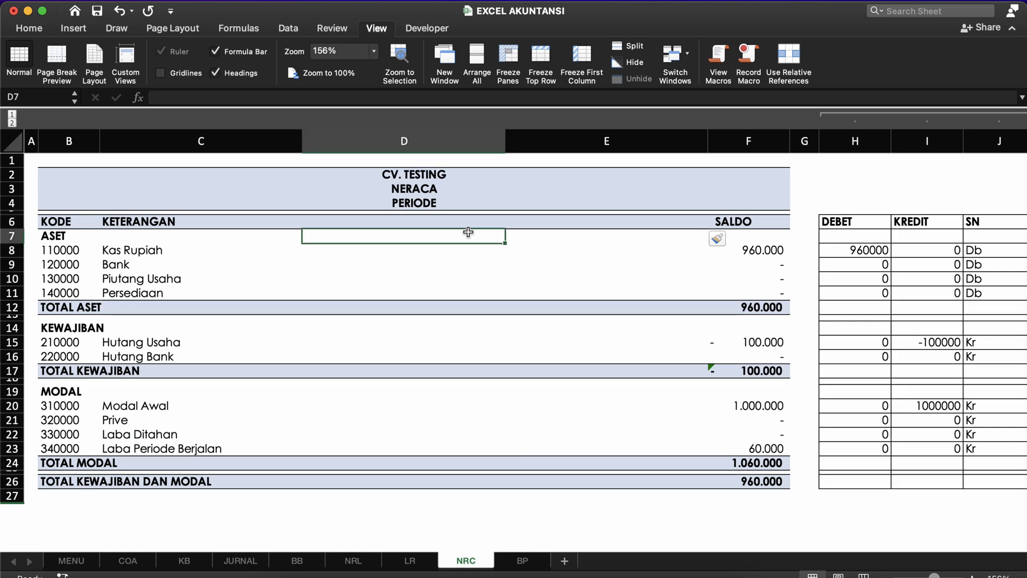
pyautogui.moveTo(470, 135); pyautogui.dragTo(621, 133)
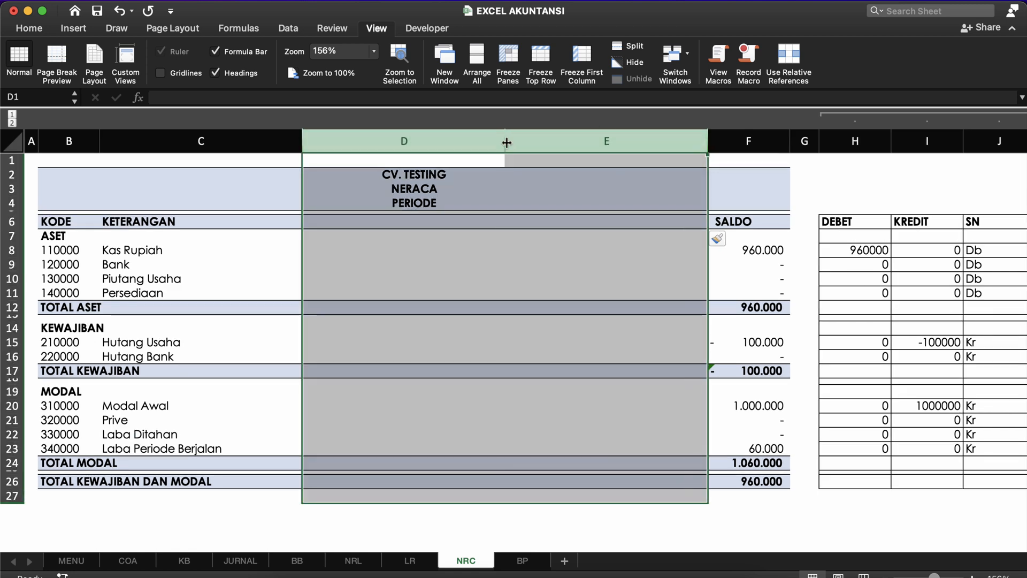
pyautogui.moveTo(506, 143); pyautogui.dragTo(408, 148)
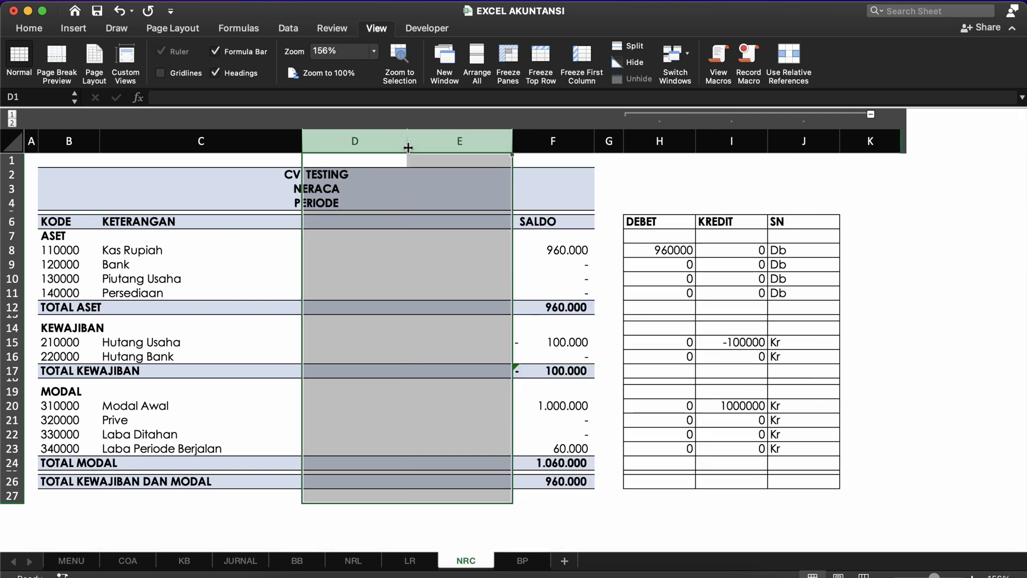
pyautogui.click(412, 183)
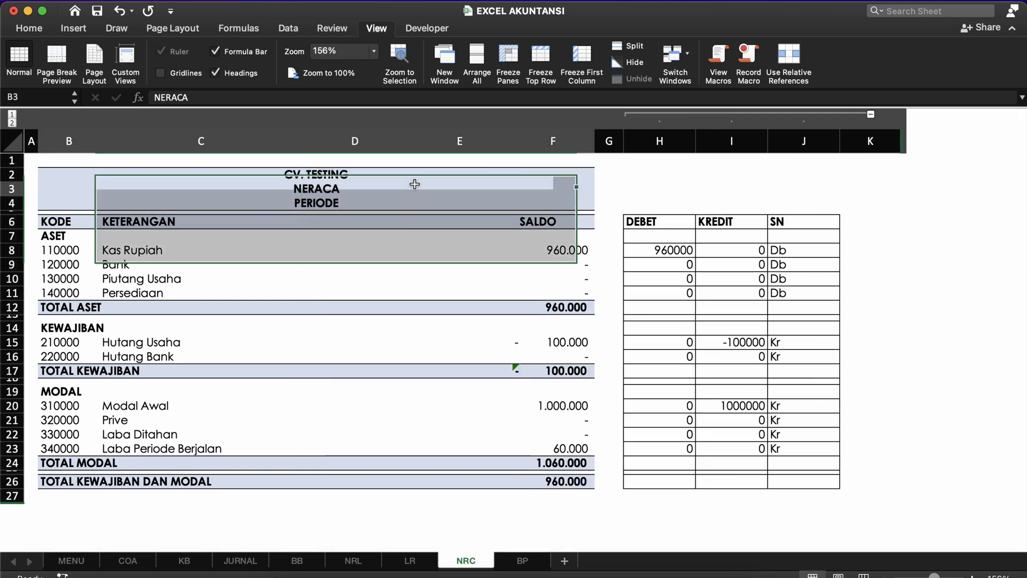
# Label the two new columns in row 6 SALDO AWAL in D6 and SALDO BERJALAN in E6.
pyautogui.click(384, 224)
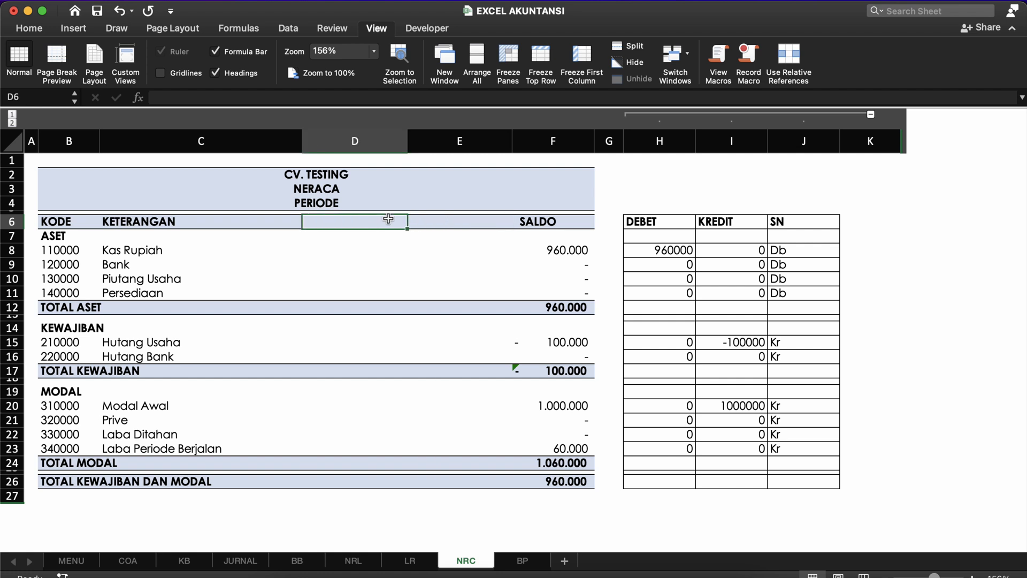
pyautogui.write('SALDO AWAL')
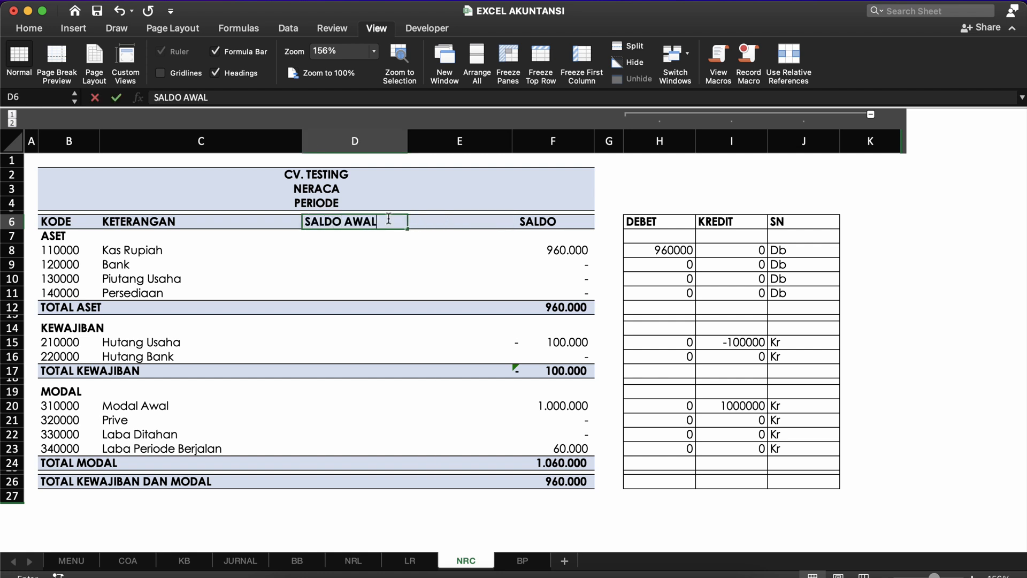
pyautogui.press('Return')
pyautogui.press('Up')
pyautogui.press('Right')
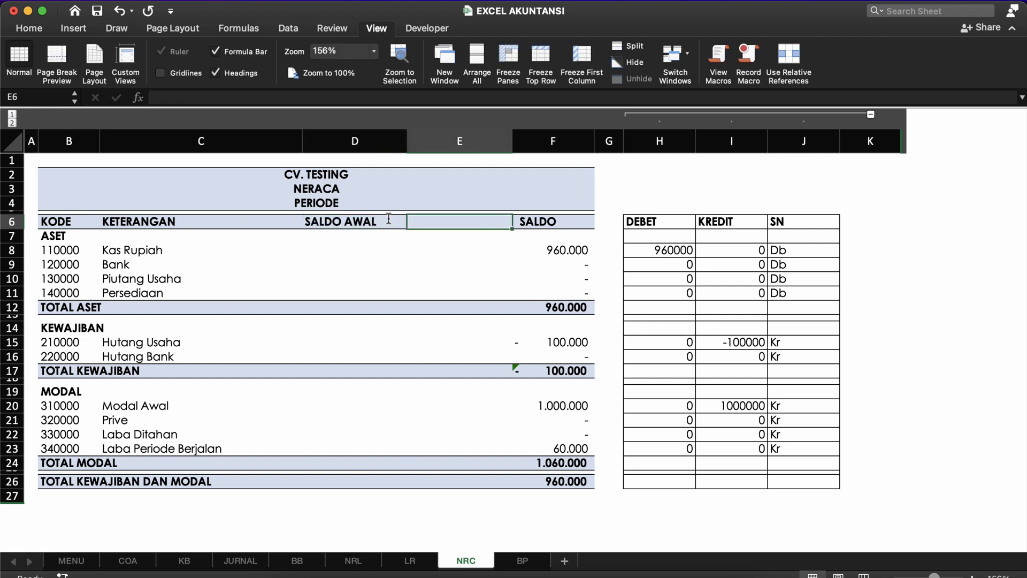
pyautogui.write('SALDO B')
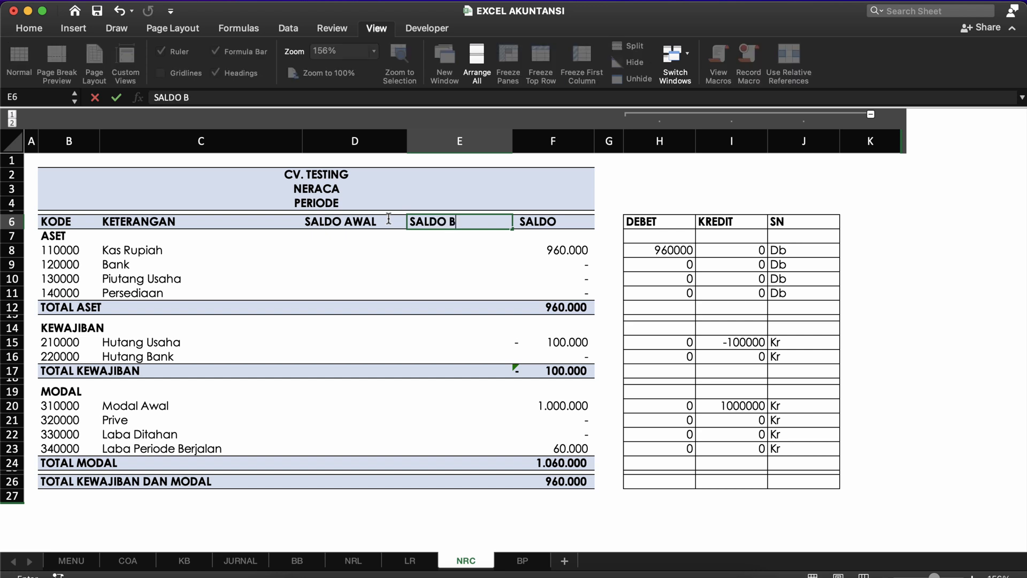
pyautogui.write('ERJALAN')
pyautogui.press('Return')
pyautogui.press('Up')
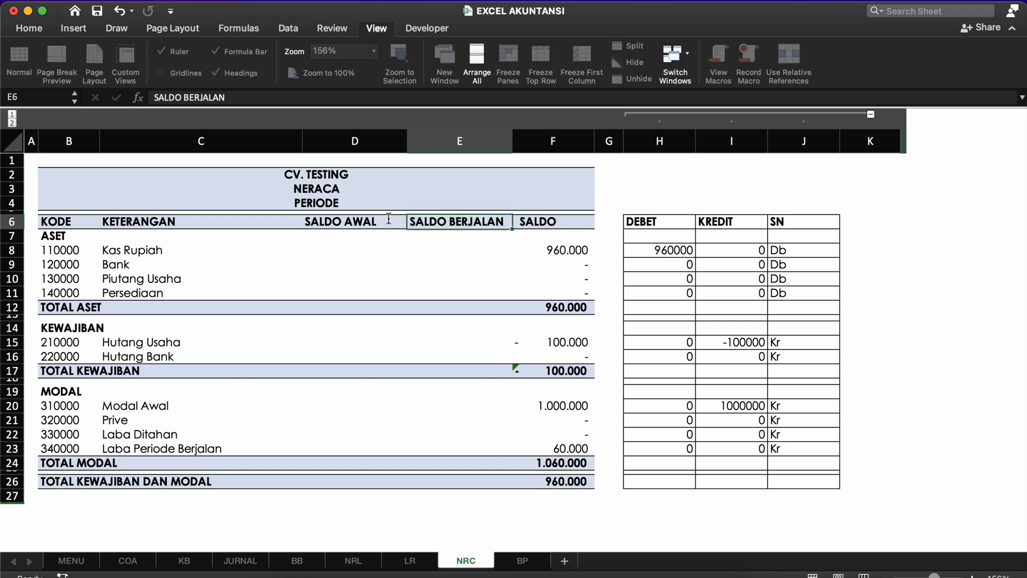
# Rename the SALDO heading in F6 as SALDO AKHIR.
pyautogui.press('Right')
pyautogui.write('SALDO')
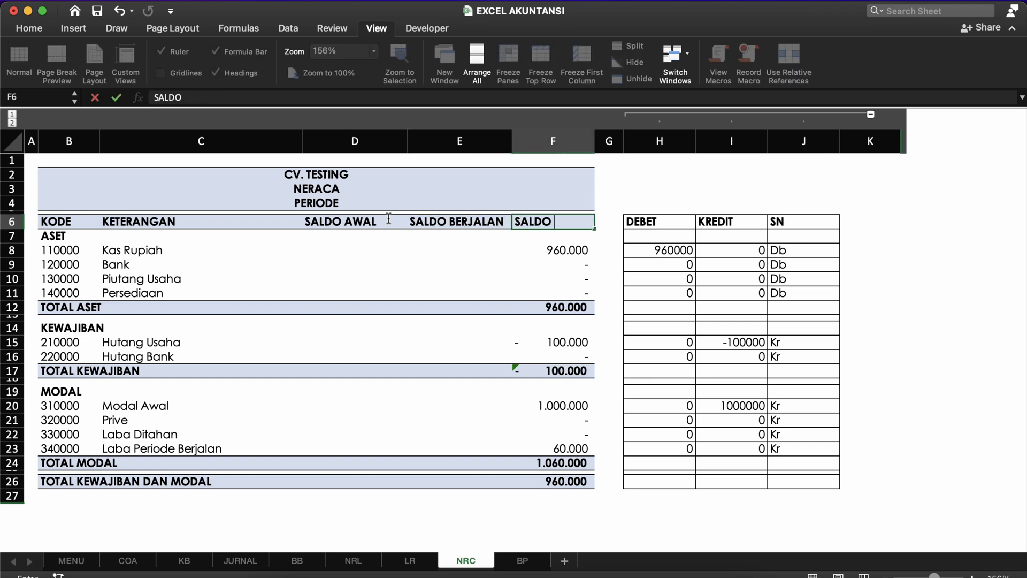
pyautogui.write(' AKHIR')
pyautogui.press('Return')
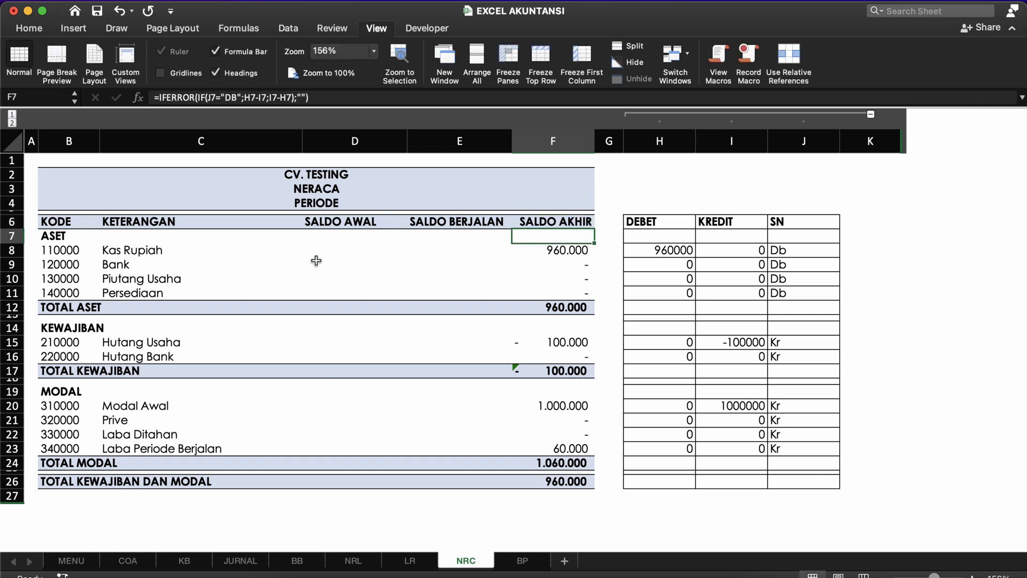
# Review the SALDO AKHIR formulas on NRC and the Kas Rupiah opening debit formula on NRL, ending on NRC.
pyautogui.click(376, 250)
pyautogui.moveTo(459, 141); pyautogui.dragTo(365, 151)
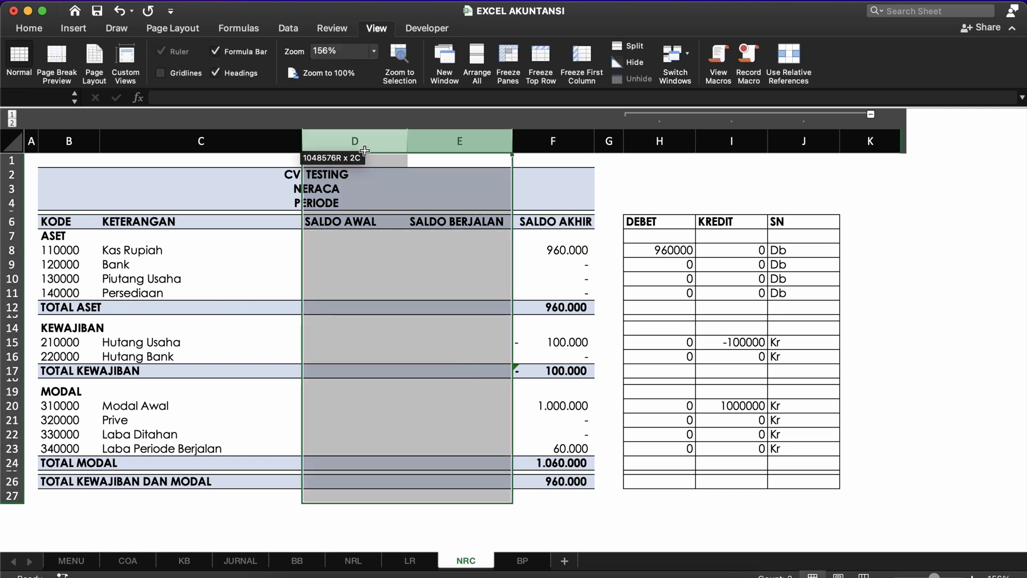
pyautogui.click(557, 250)
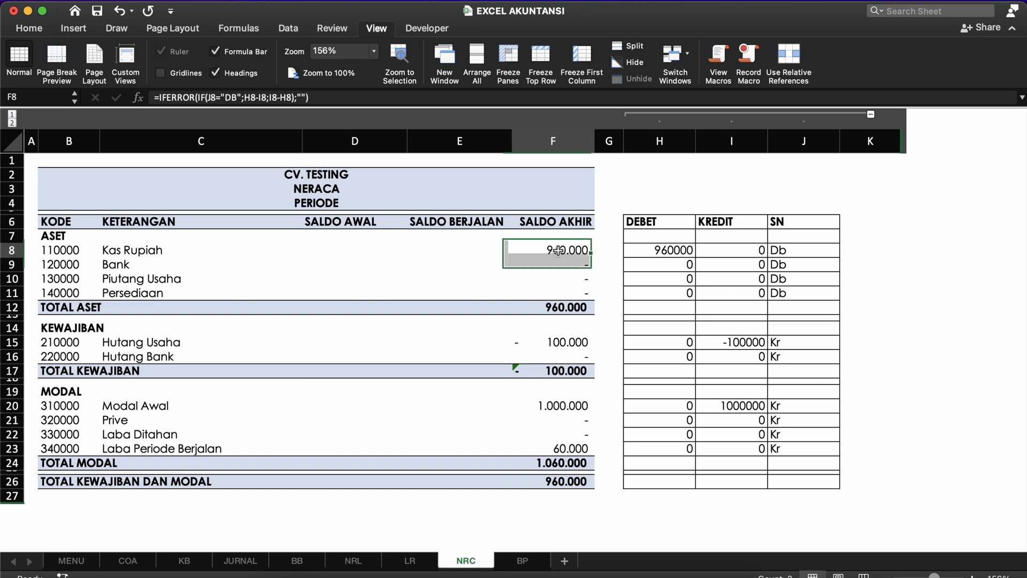
pyautogui.click(558, 356)
pyautogui.click(554, 408)
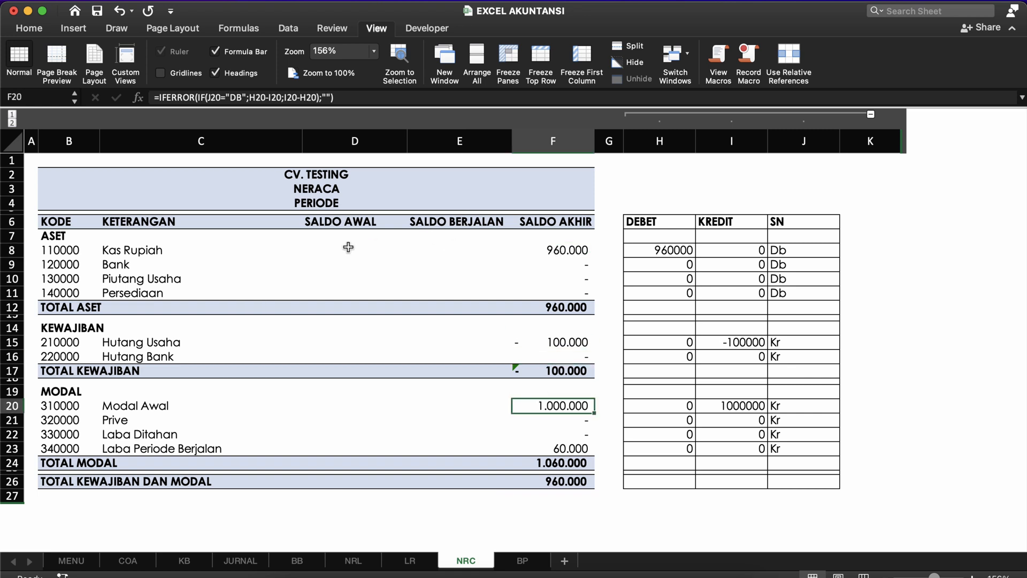
pyautogui.click(554, 250)
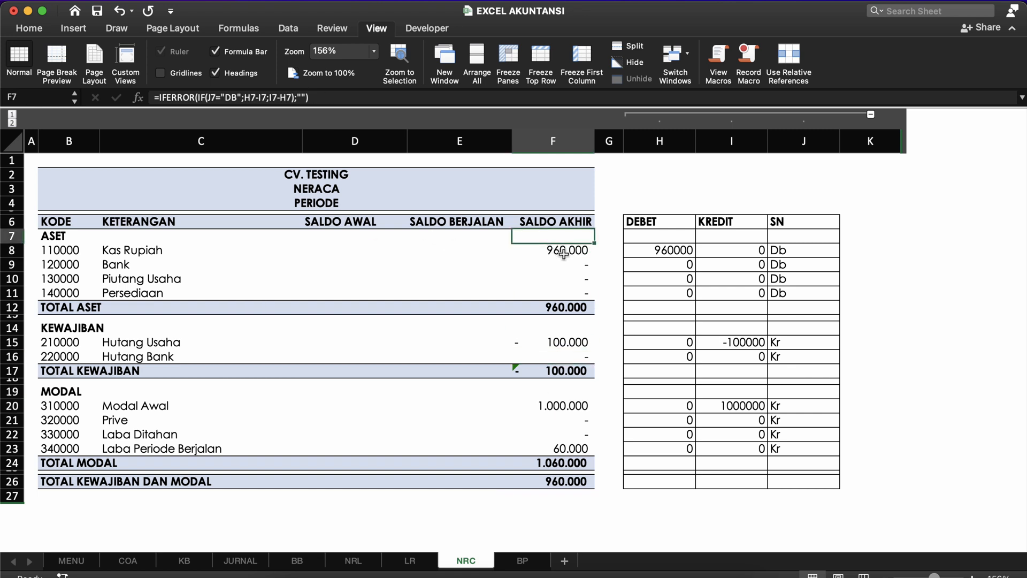
pyautogui.click(337, 247)
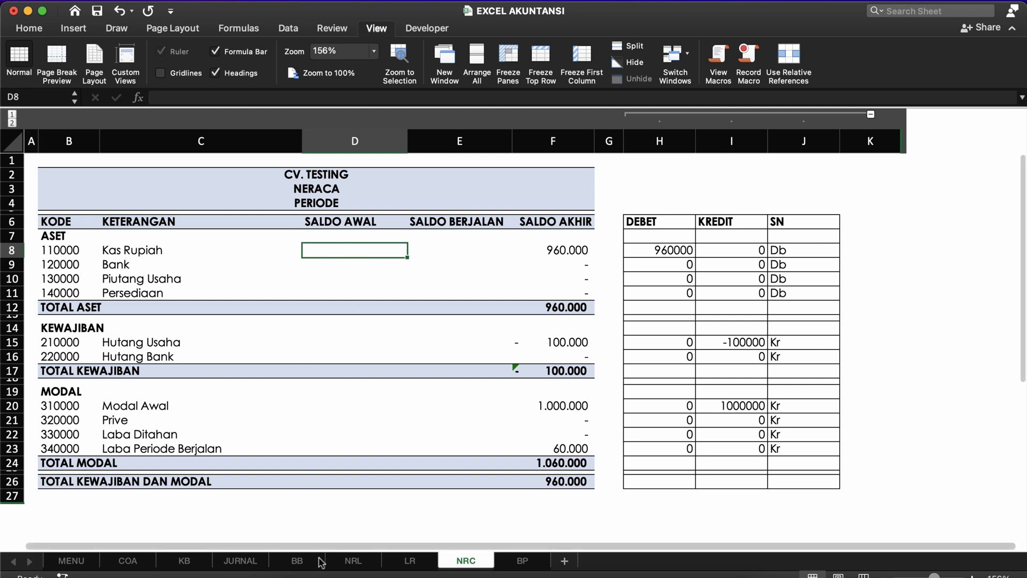
pyautogui.click(351, 561)
pyautogui.click(302, 223)
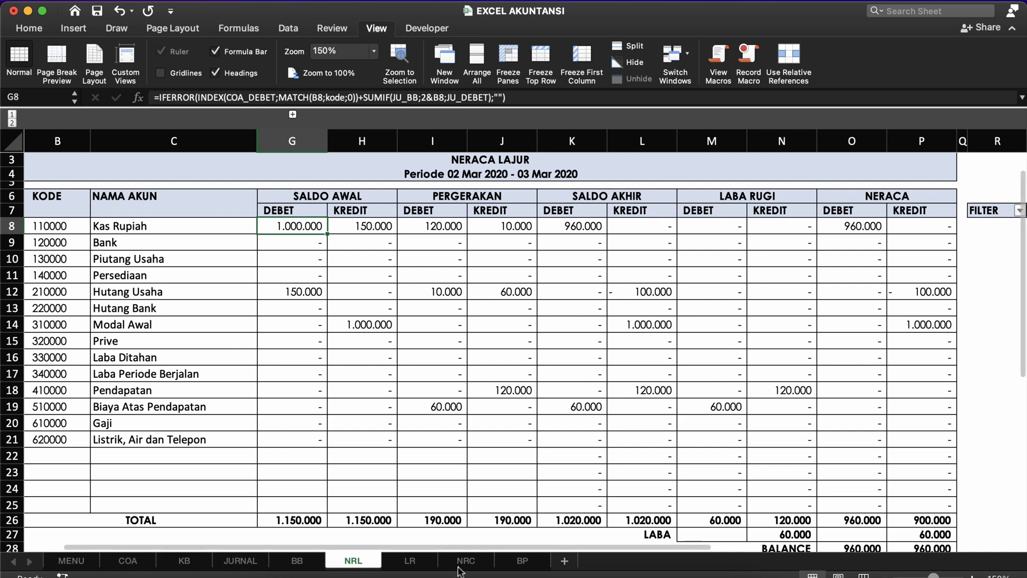
pyautogui.click(474, 561)
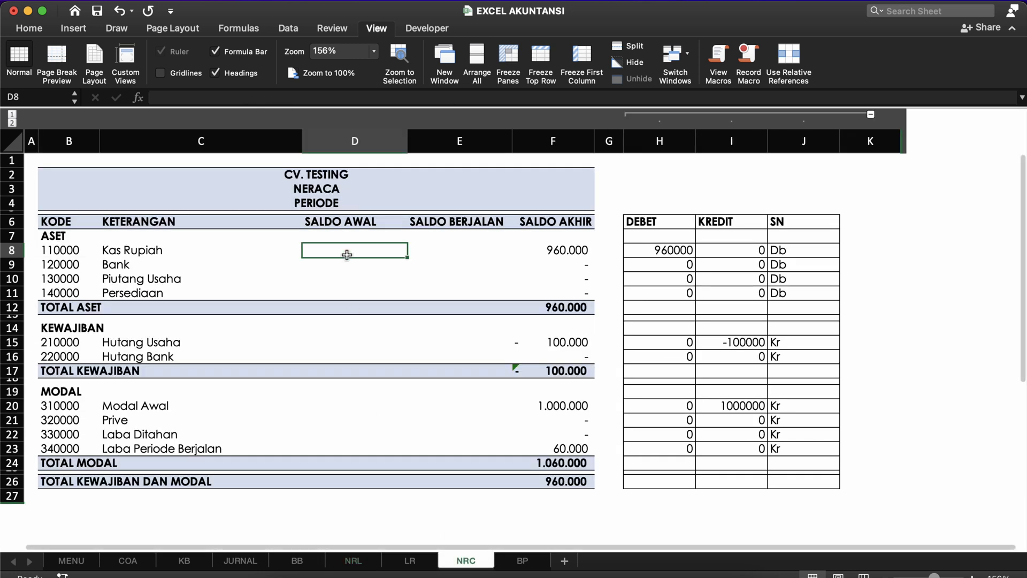
# Start an IF formula in D8 for Kas Rupiah's opening balance that tests whether J8="DB".
pyautogui.click(334, 239)
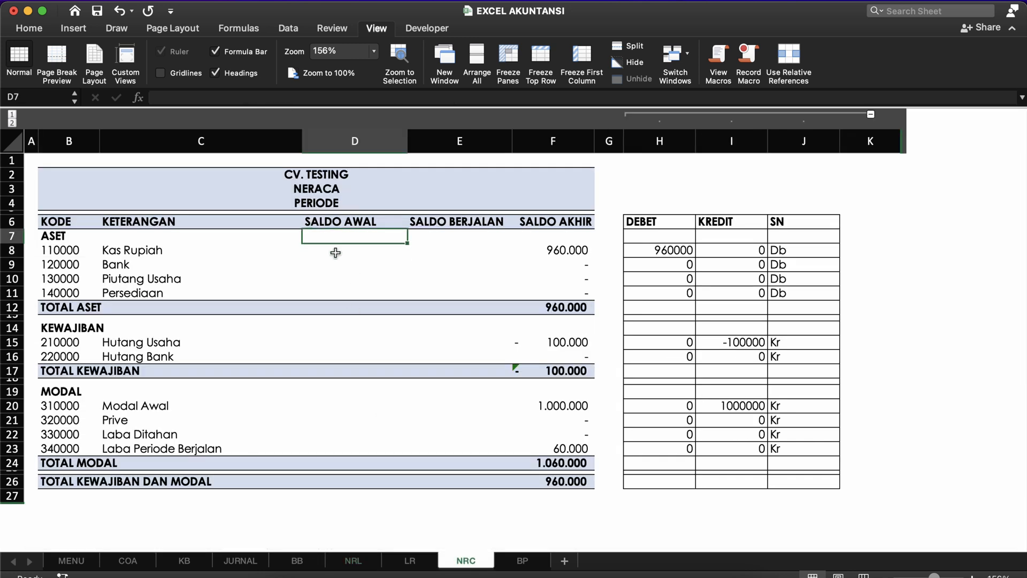
pyautogui.click(336, 252)
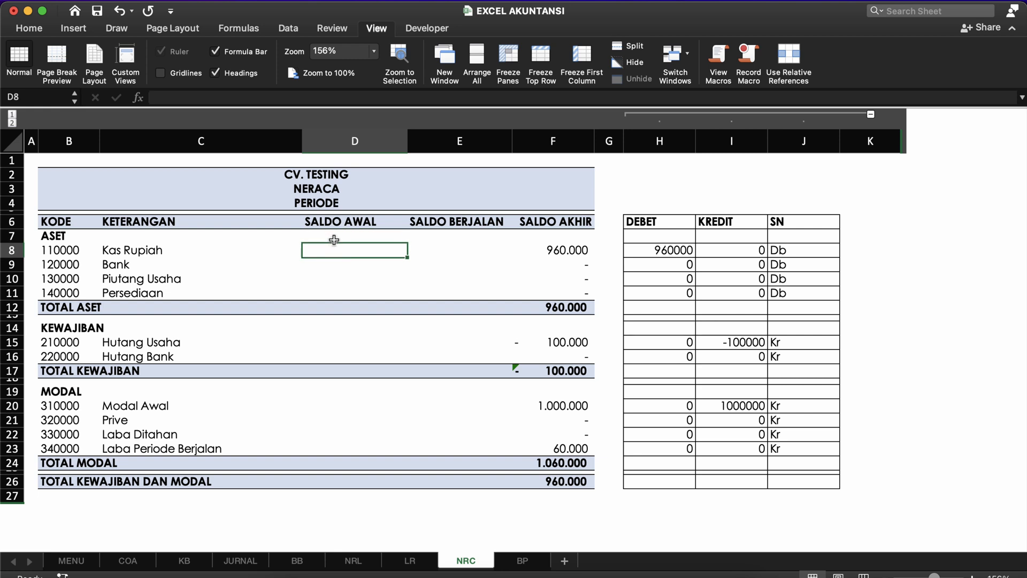
pyautogui.write('=')
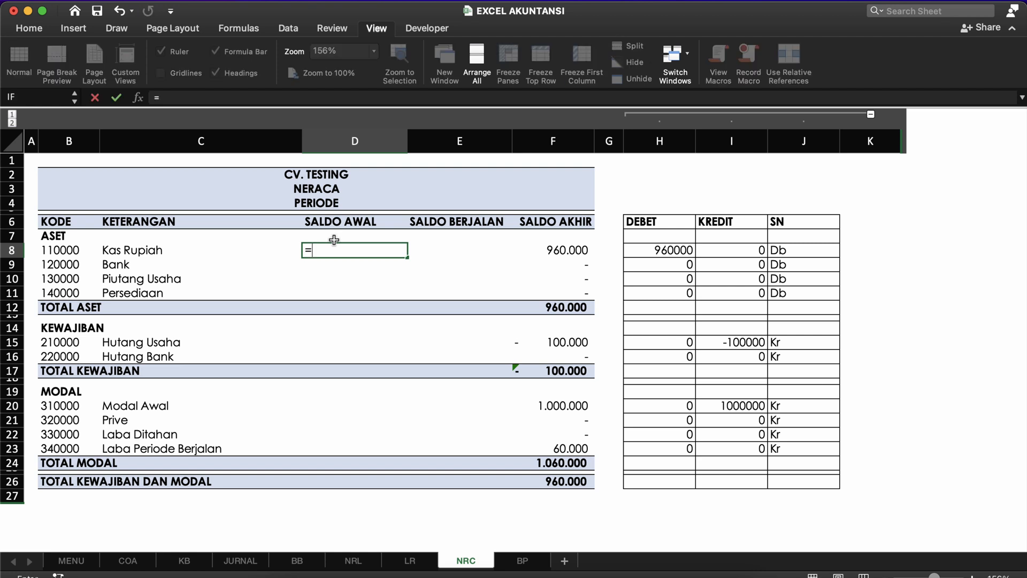
pyautogui.write('IF(')
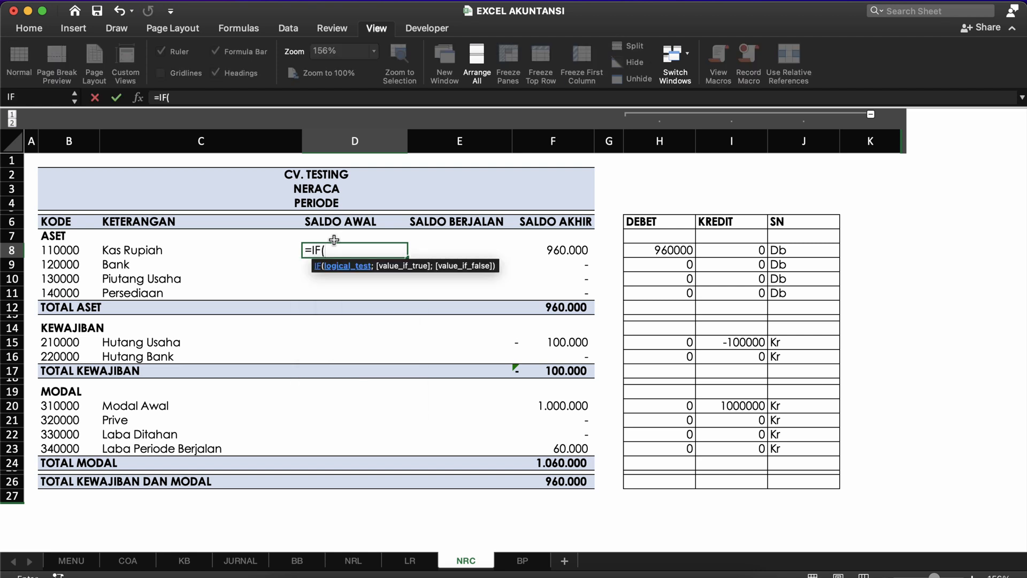
pyautogui.click(789, 244)
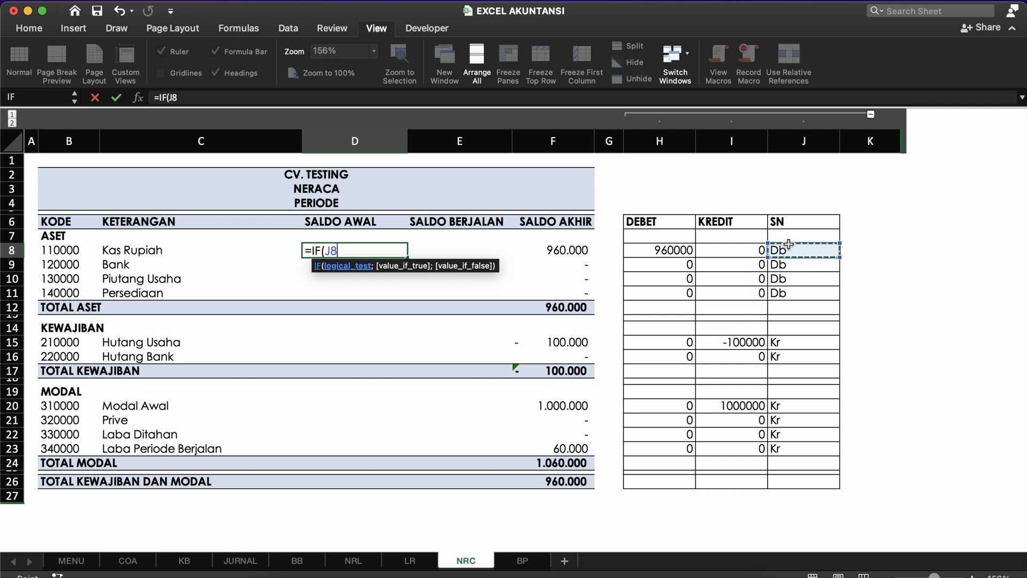
pyautogui.write('=')
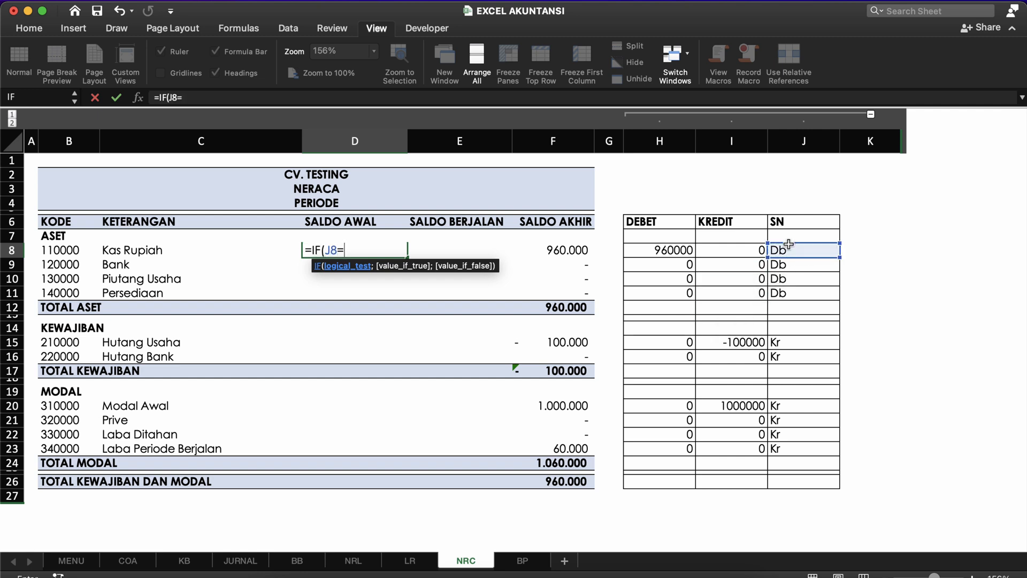
pyautogui.write('D')
pyautogui.press('BackSpace')
pyautogui.write('"DB";')
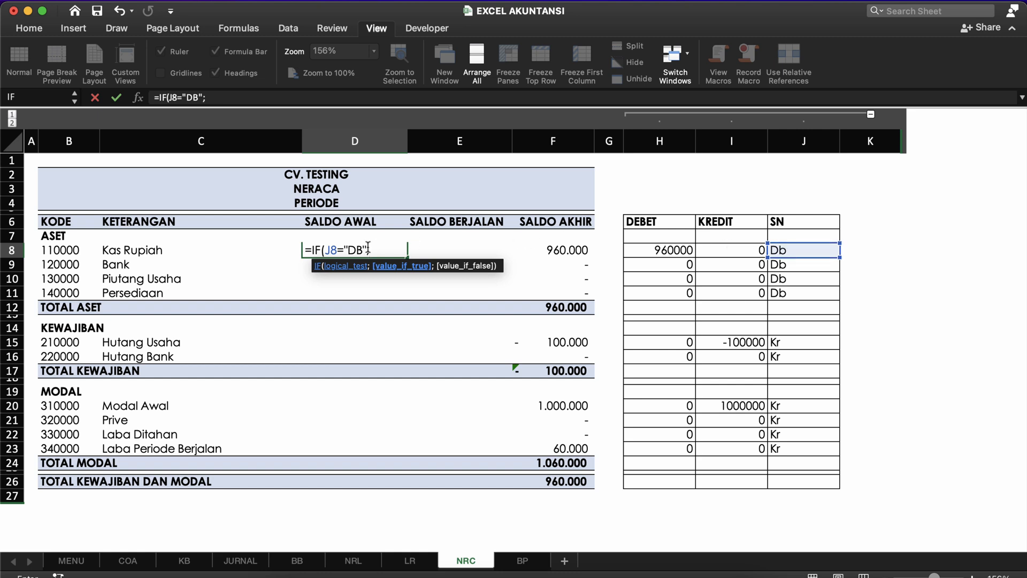
# Begin the formula's true result with an INDEX function on the named range NRCL_SADB.
pyautogui.write('INDE')
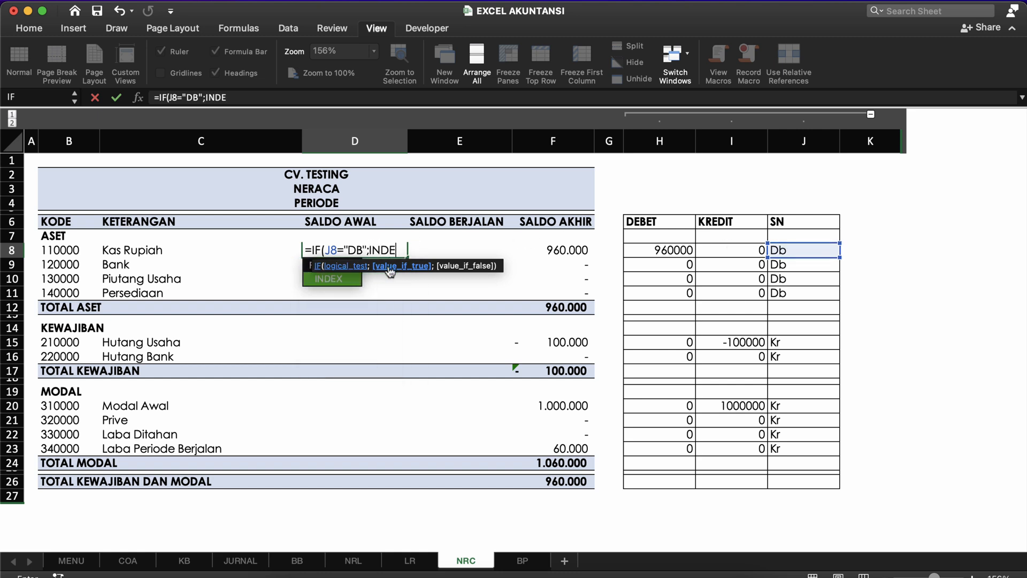
pyautogui.write('X(NR')
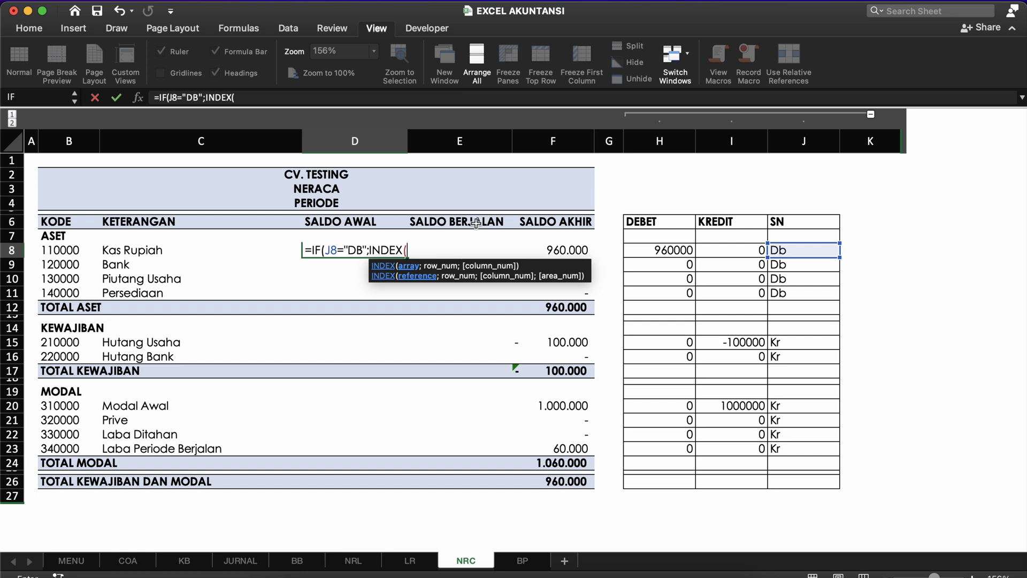
pyautogui.write('NR')
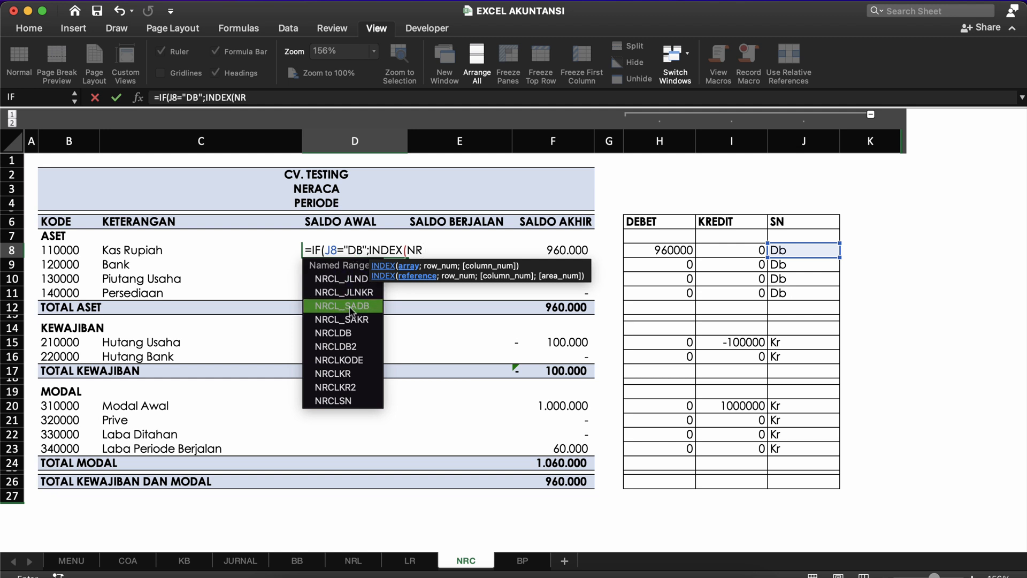
pyautogui.doubleClick(345, 310)
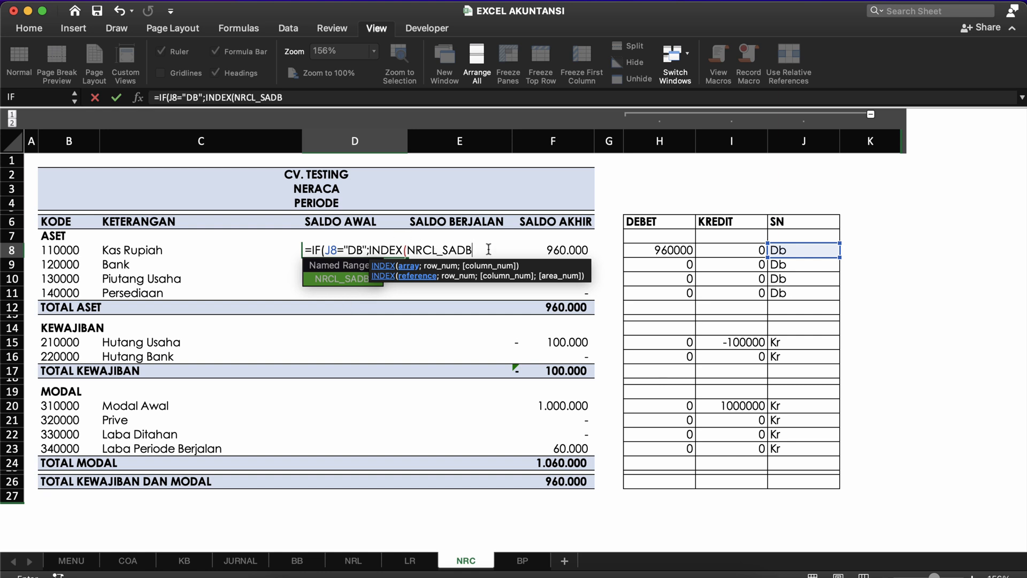
pyautogui.write(';')
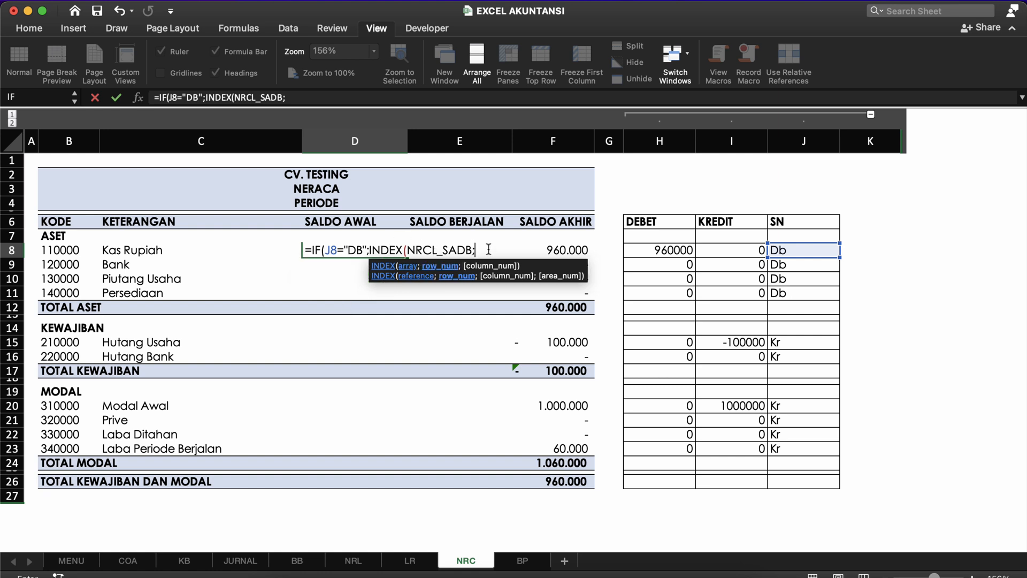
# Set the INDEX row to MATCH(B8;NRCLKODE;0) and close the INDEX function.
pyautogui.write('MATCH(')
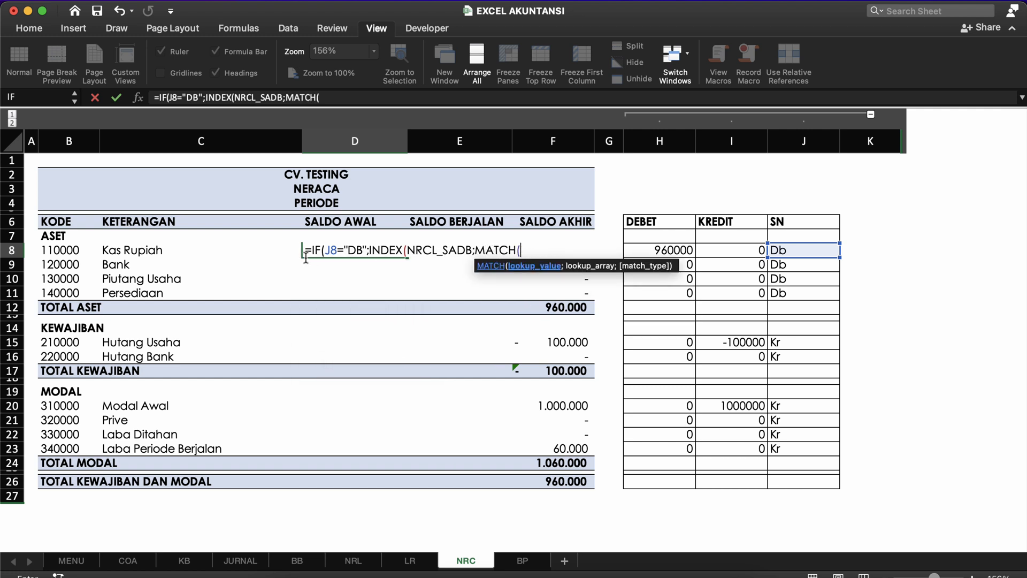
pyautogui.click(65, 250)
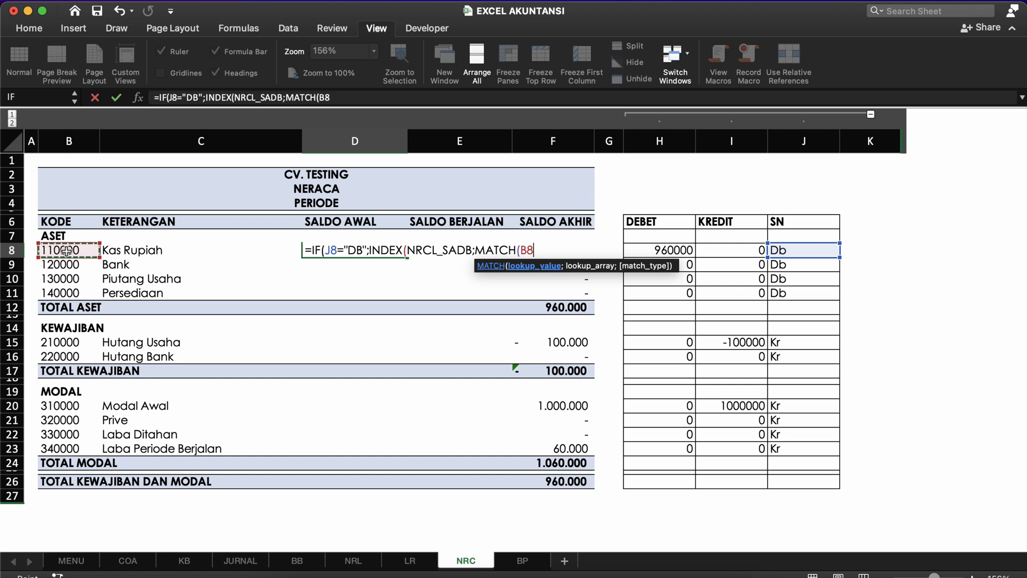
pyautogui.write(';')
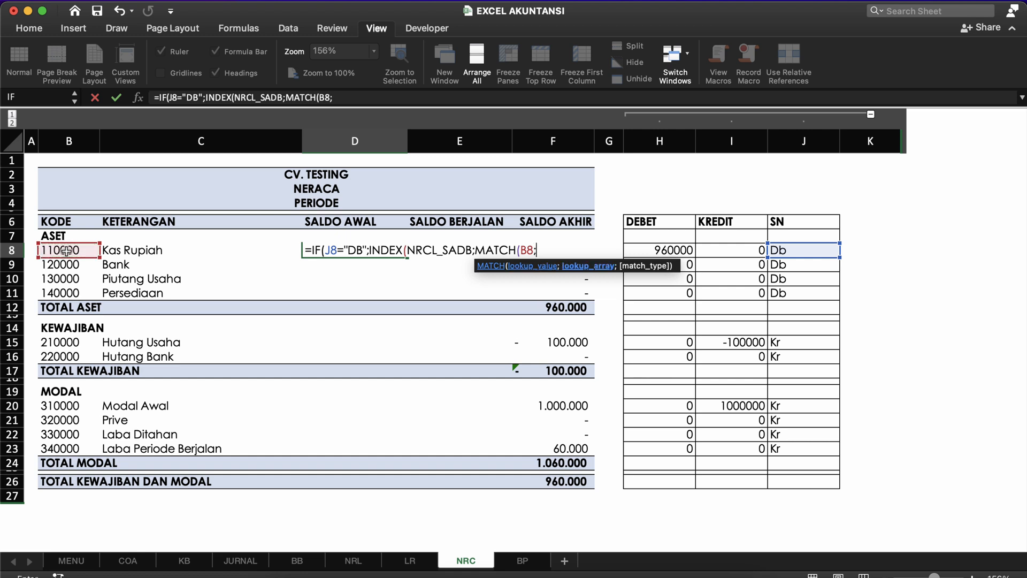
pyautogui.write('N')
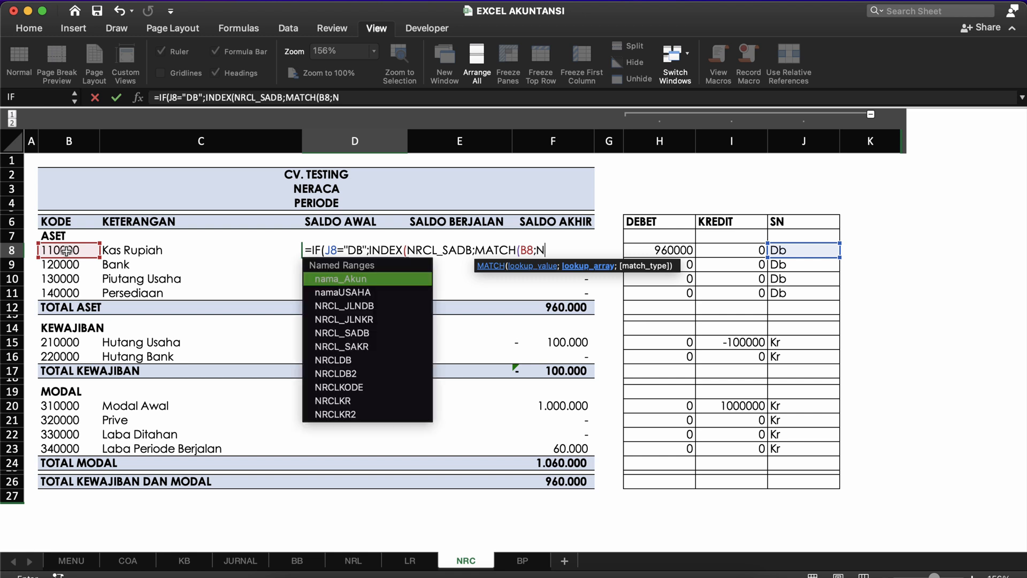
pyautogui.write('RC')
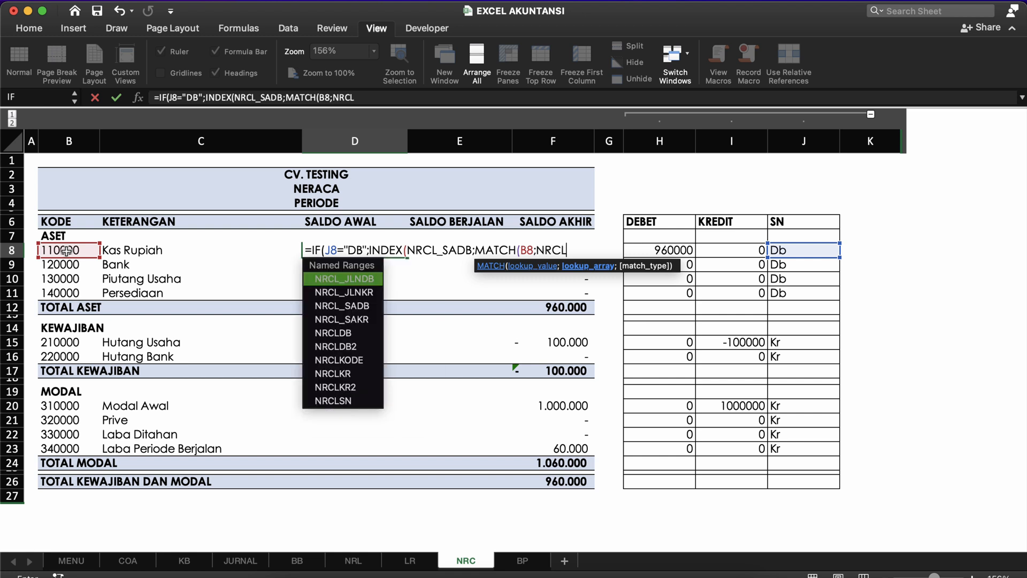
pyautogui.write('L')
pyautogui.click(345, 364)
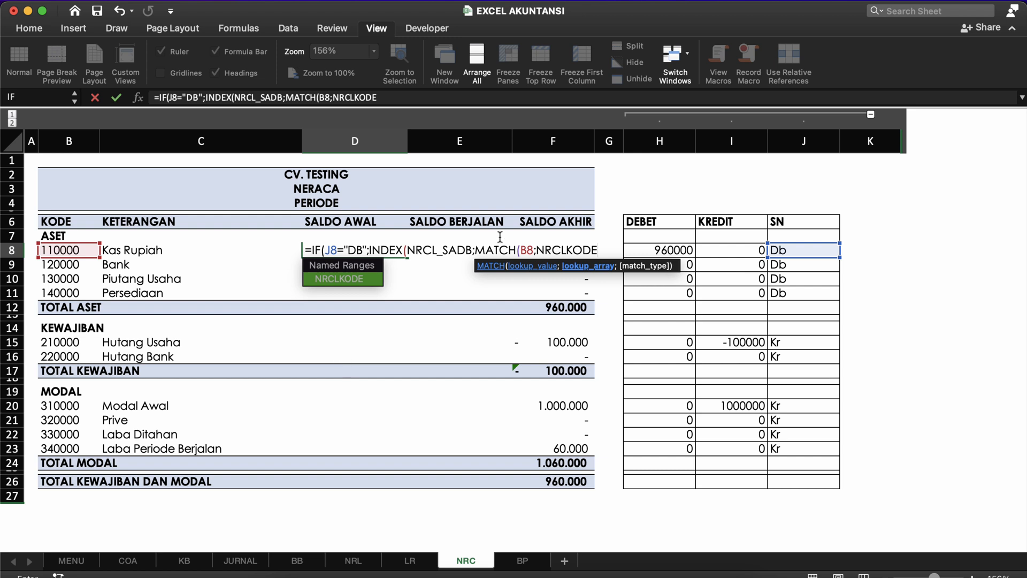
pyautogui.write(';')
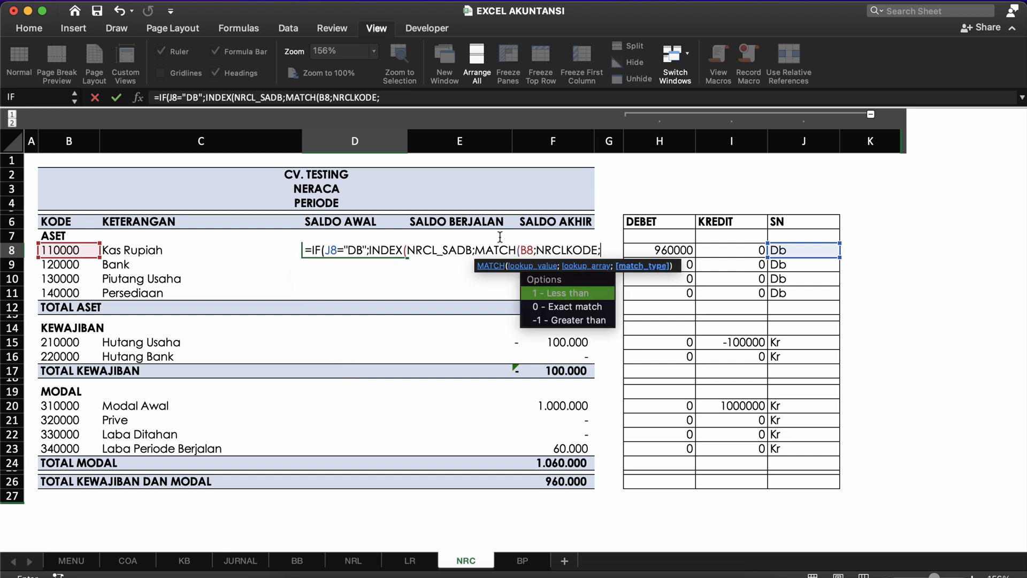
pyautogui.write('0)')
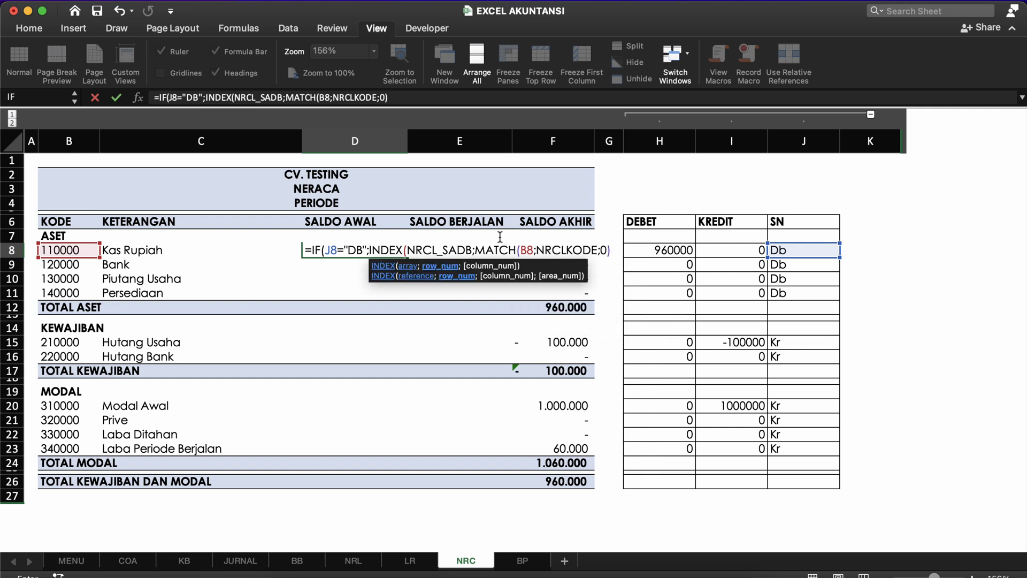
pyautogui.write(')')
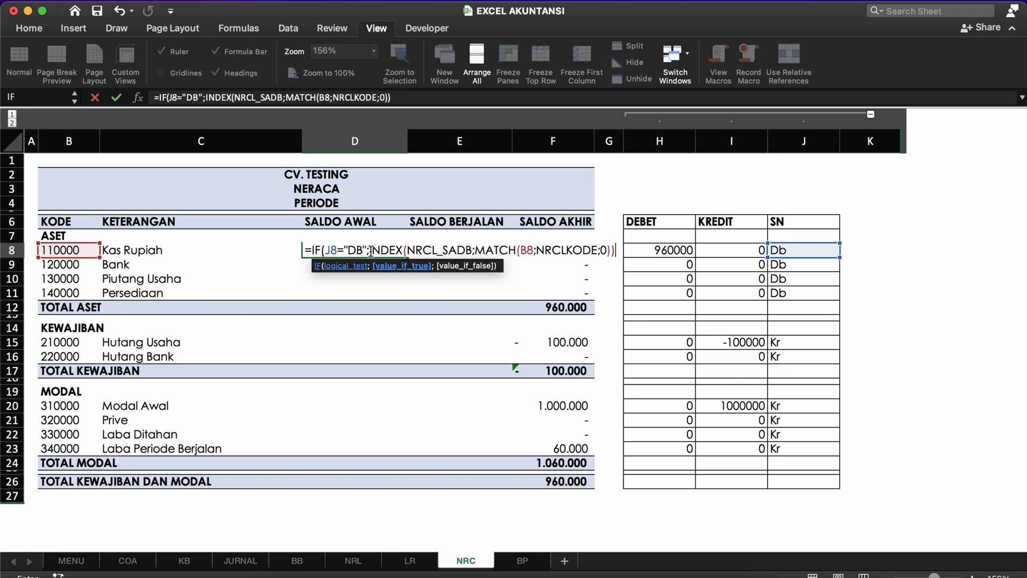
# Subtract a copy of the INDEX/MATCH expression from the true result, changing the copy's range to NRCL_SAKR.
pyautogui.moveTo(371, 250); pyautogui.dragTo(625, 249)
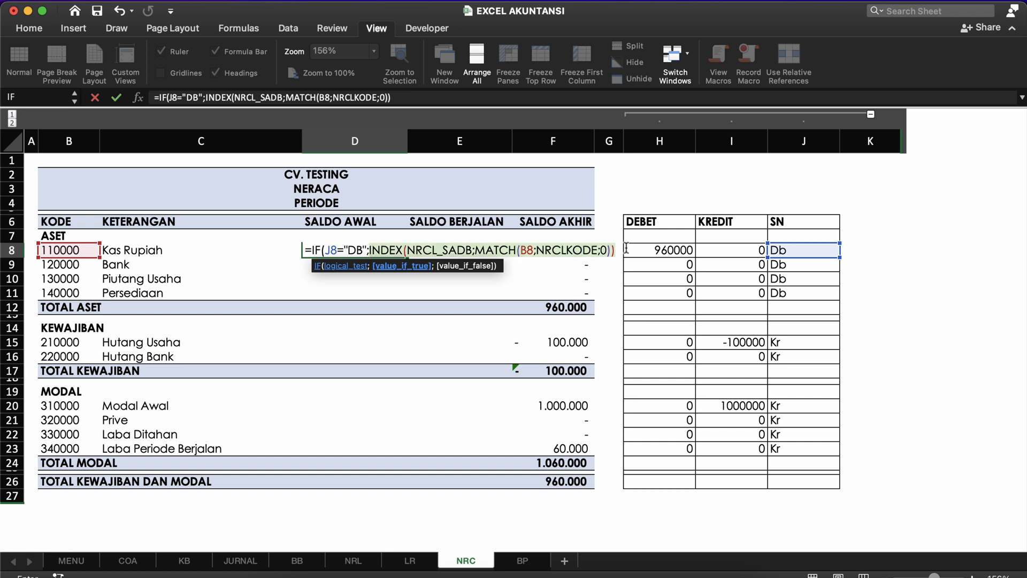
pyautogui.rightClick(591, 251)
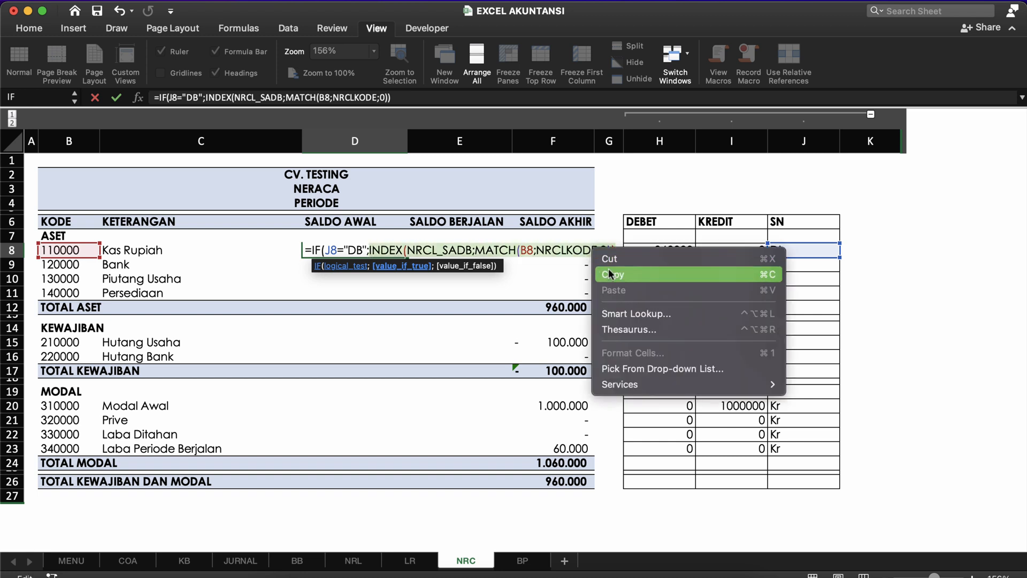
pyautogui.click(608, 268)
pyautogui.click(615, 250)
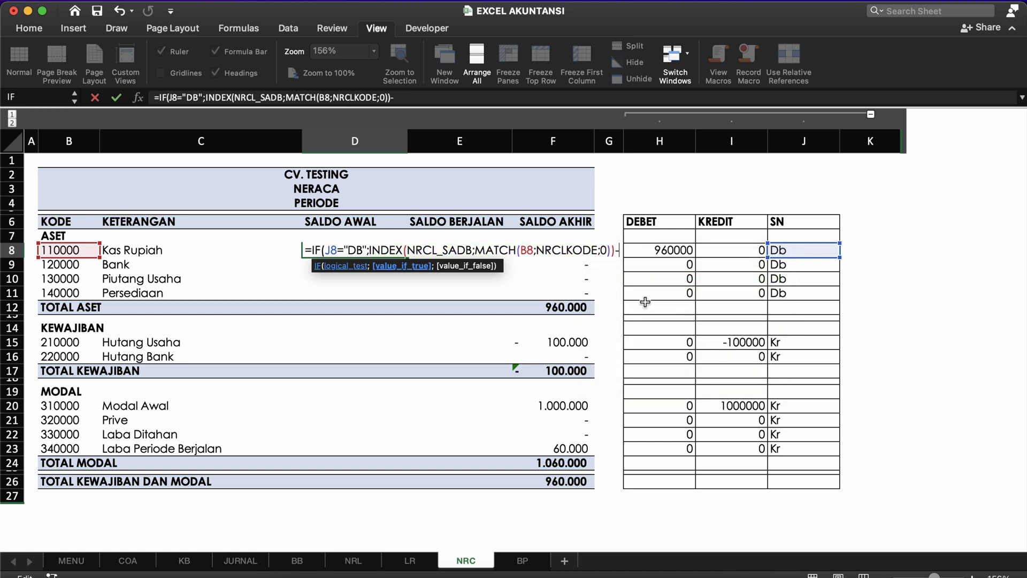
pyautogui.press('super+v')
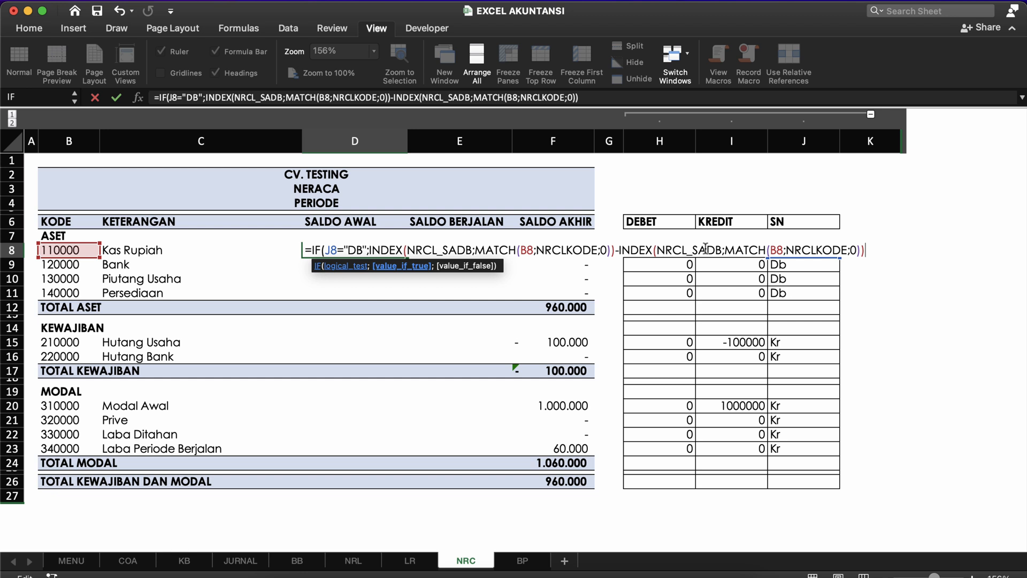
pyautogui.click(723, 250)
pyautogui.press('BackSpace')
pyautogui.press('BackSpace')
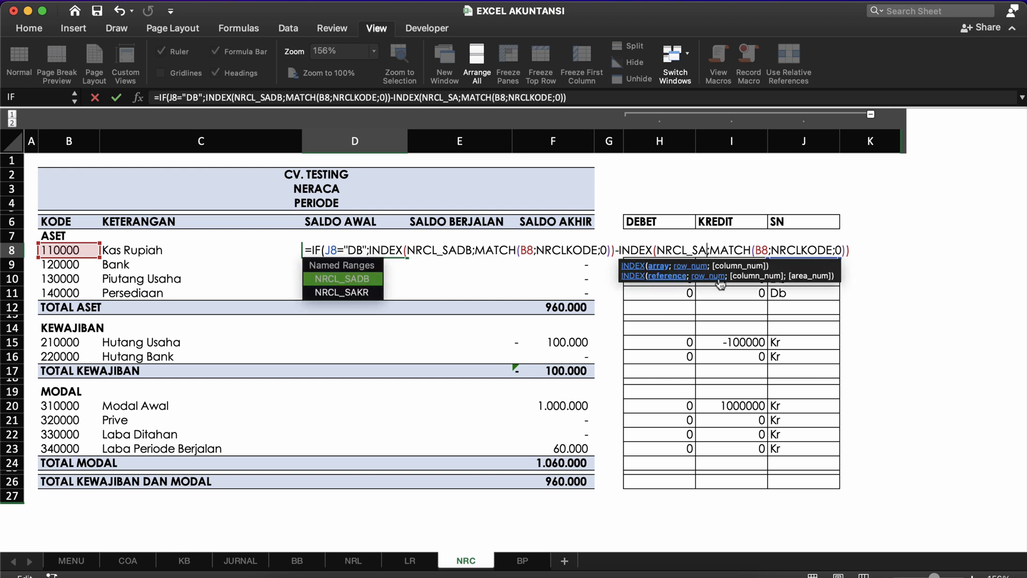
pyautogui.write('KR')
pyautogui.click(867, 250)
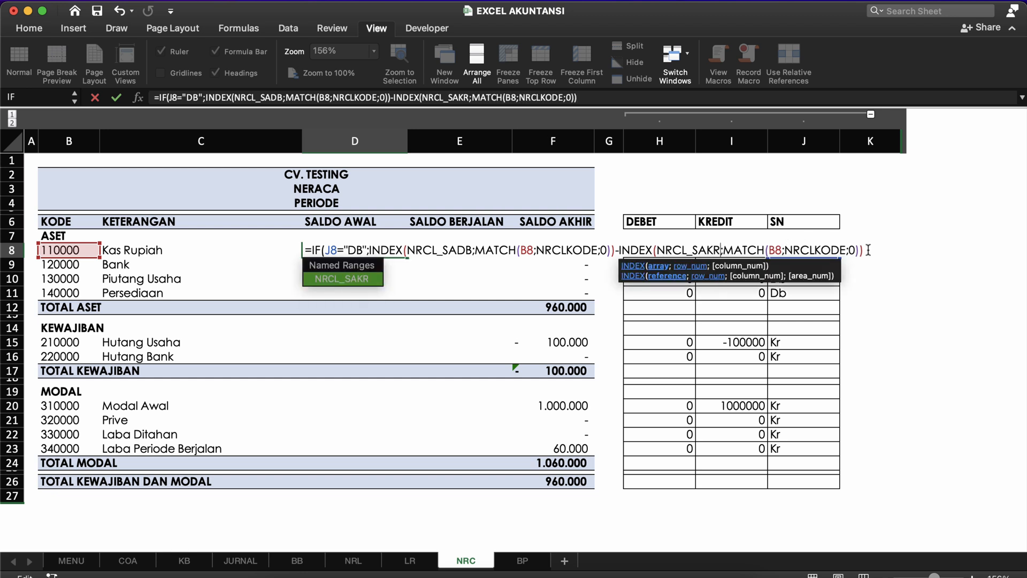
# Begin the IF formula's false result with another copy of the INDEX/MATCH expression, changing its range to NRCL_SAKR.
pyautogui.write(';')
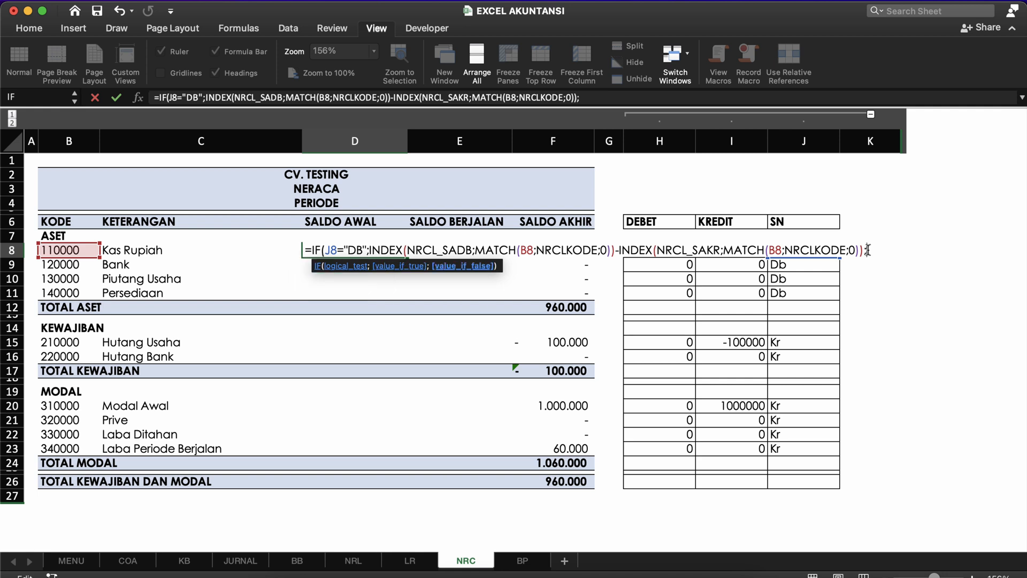
pyautogui.press('super+v')
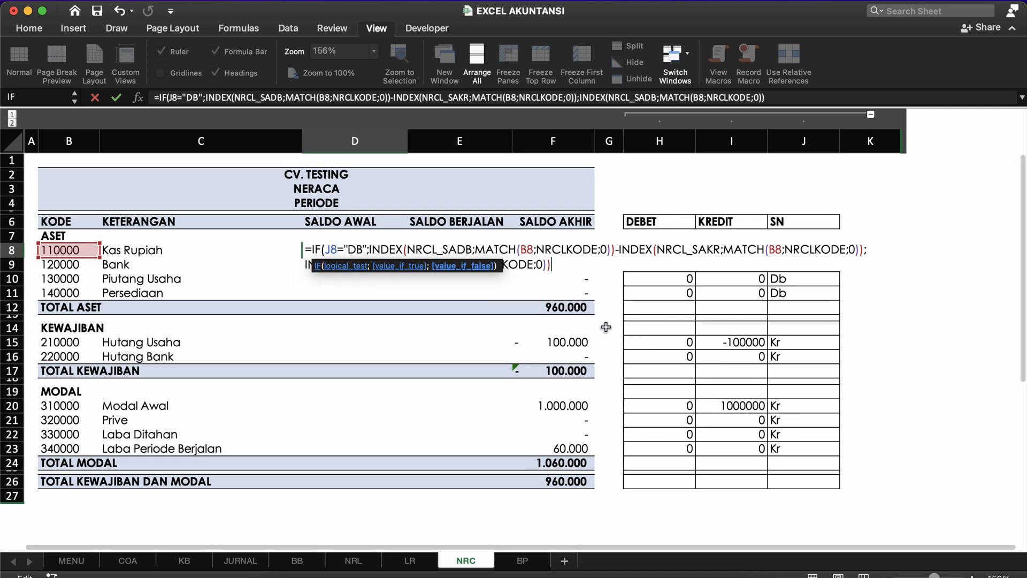
pyautogui.scroll(-1, 513, 344)
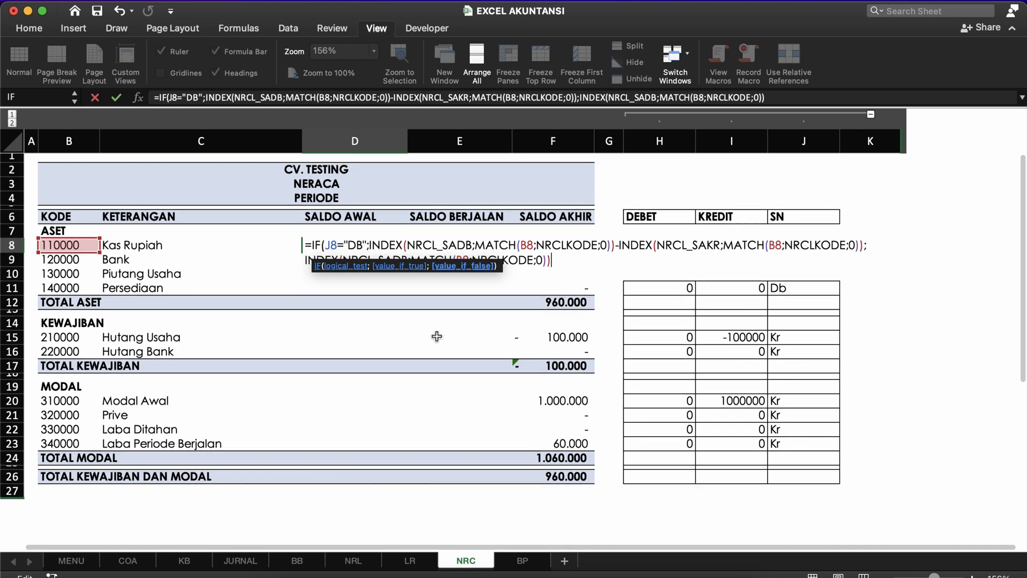
pyautogui.scroll(-3, 437, 336)
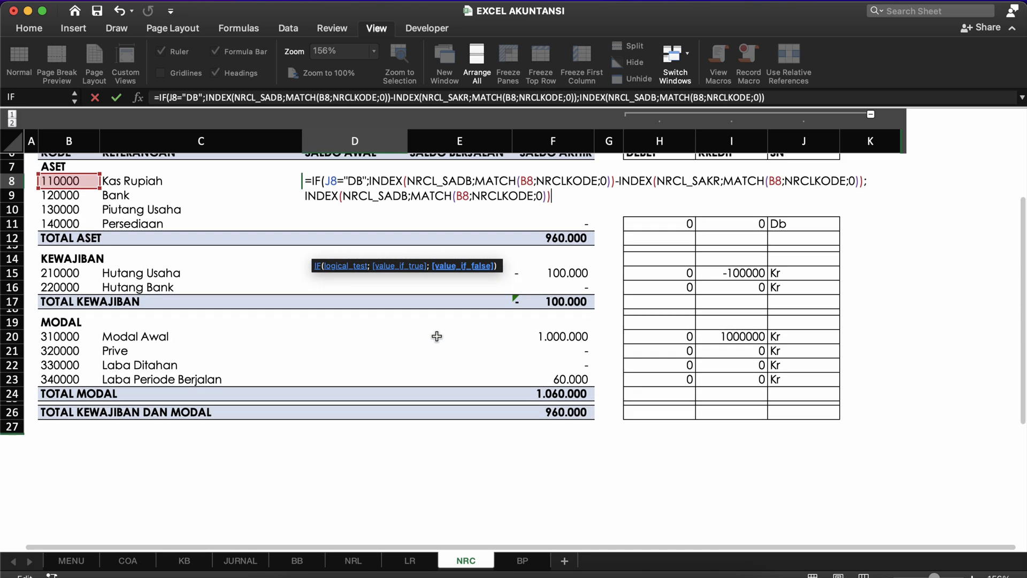
pyautogui.scroll(1, 438, 336)
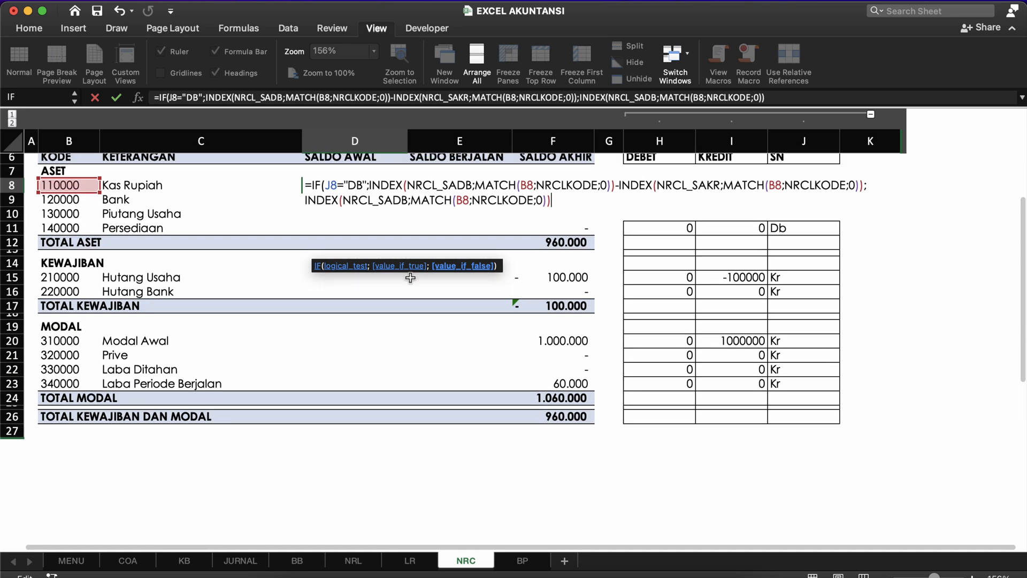
pyautogui.click(405, 200)
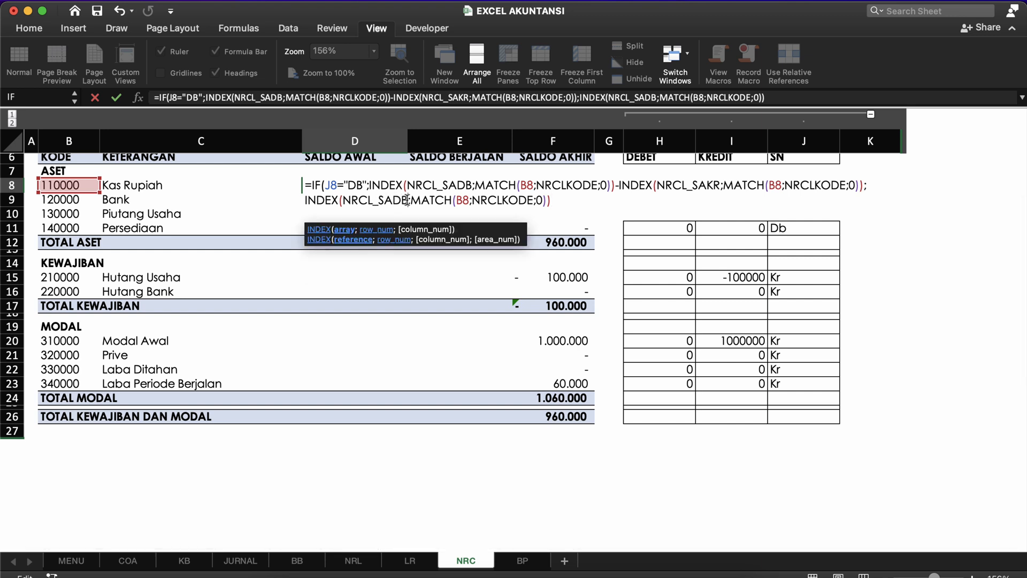
pyautogui.press('BackSpace')
pyautogui.press('BackSpace')
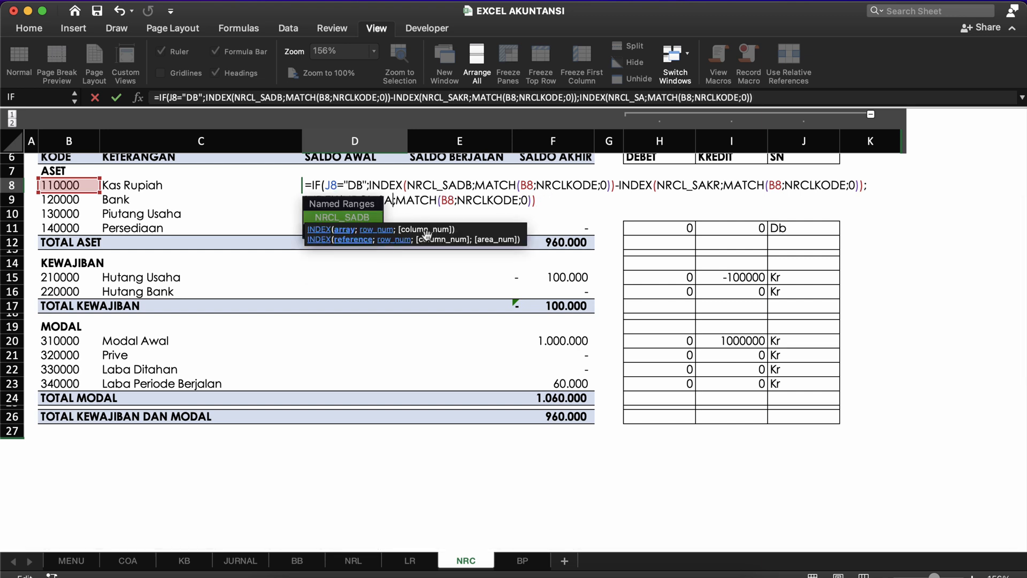
pyautogui.write('KR')
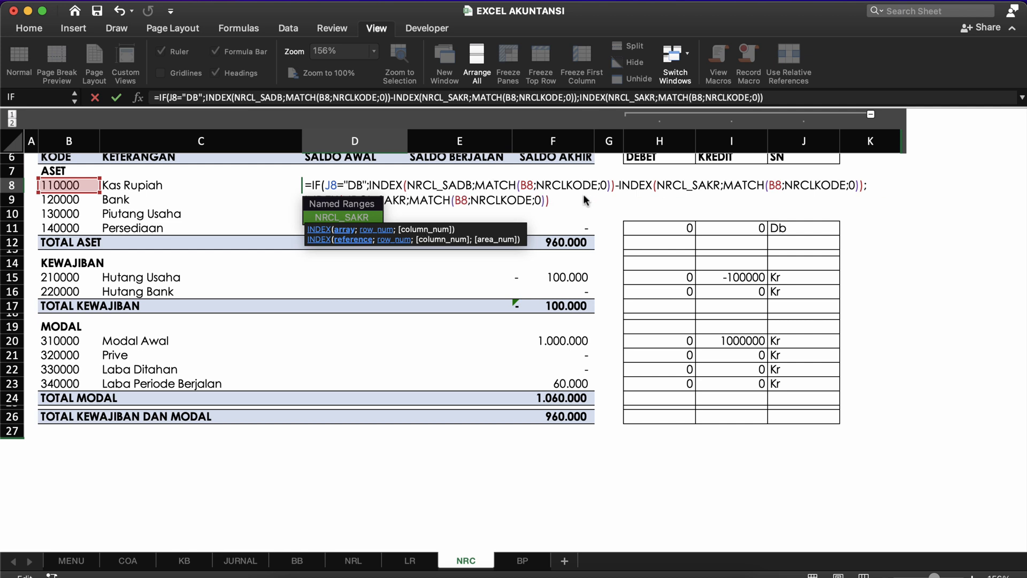
# Complete the IF formula in D8 by subtracting INDEX(NRCL_SADB;MATCH(B8;NRCLKODE;0)) from the false result, accepting the closing-parenthesis correction.
pyautogui.click(550, 203)
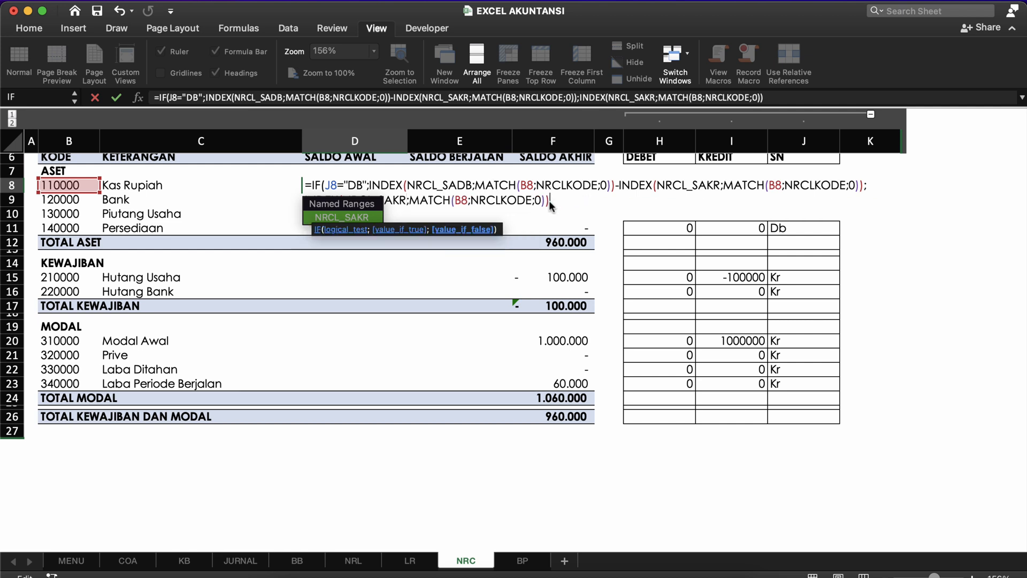
pyautogui.write('-')
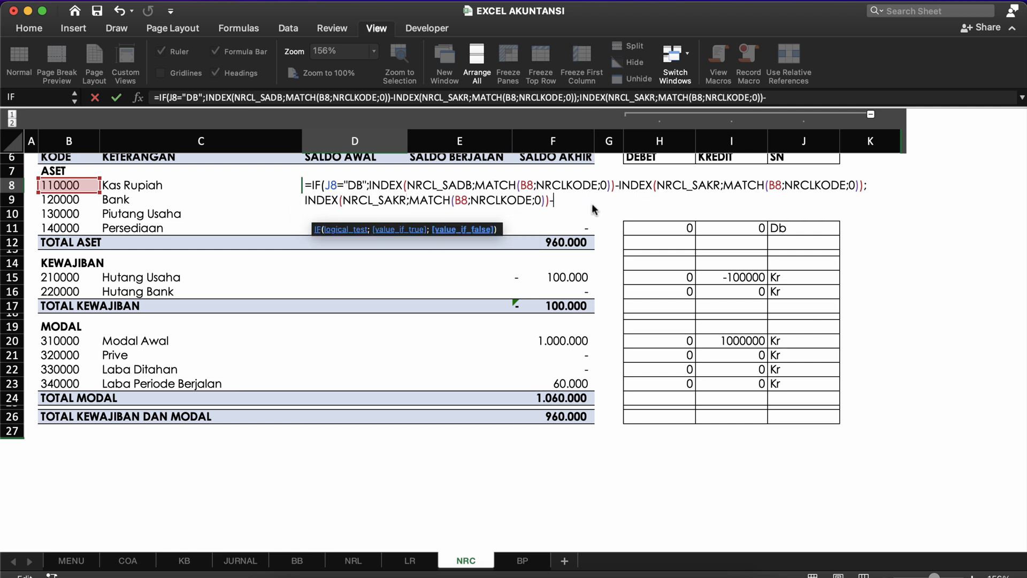
pyautogui.write('INDEX(NRCL_SADB;MATCH(B8;NRCLKODE;0))')
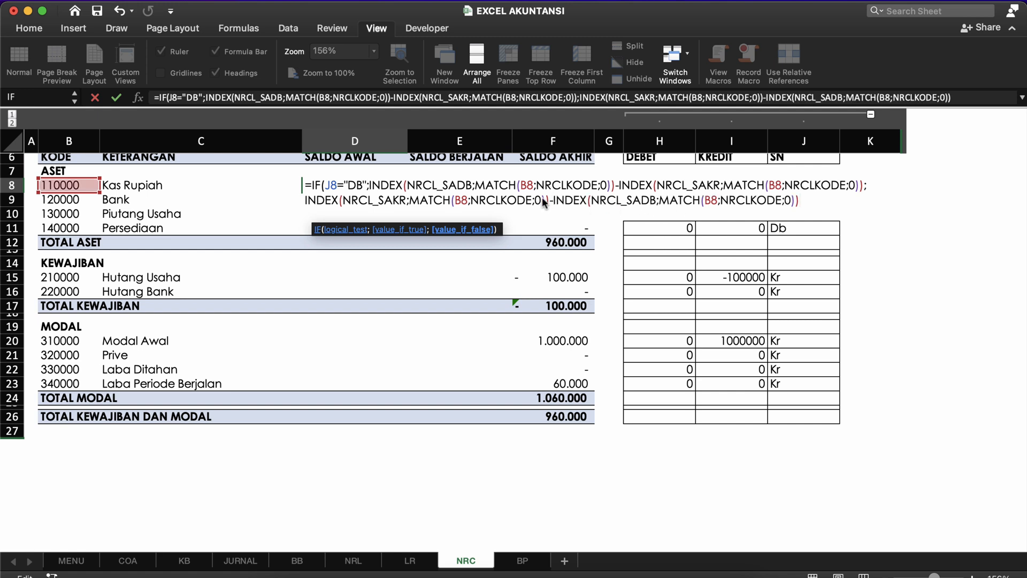
pyautogui.click(631, 199)
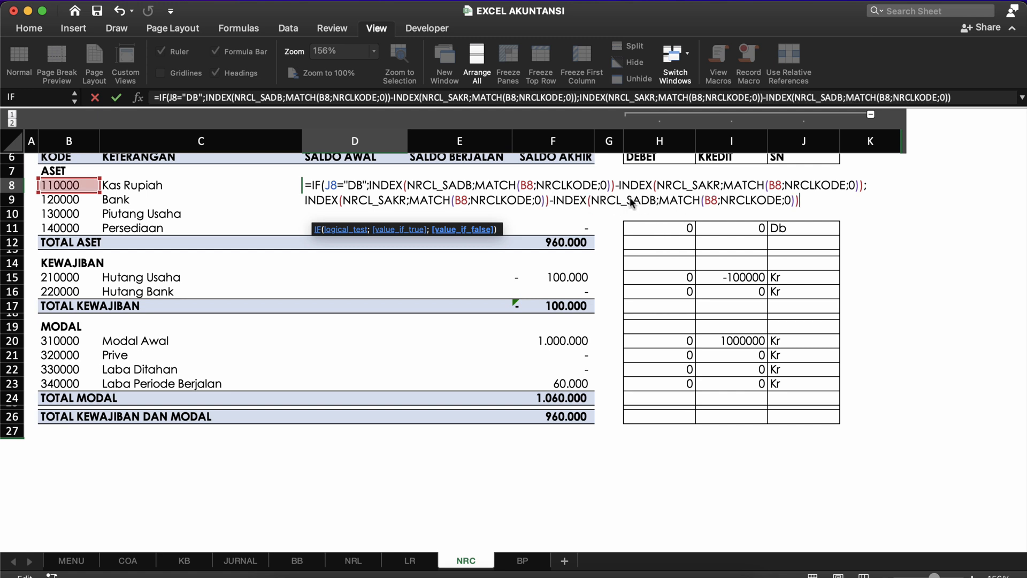
pyautogui.click(805, 201)
pyautogui.scroll(2, 650, 244)
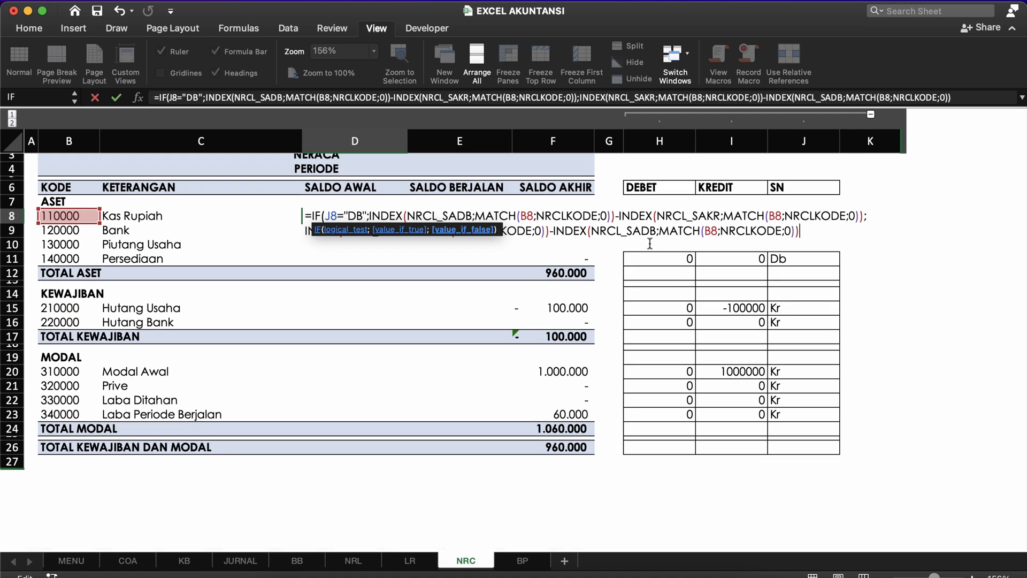
pyautogui.press('Return')
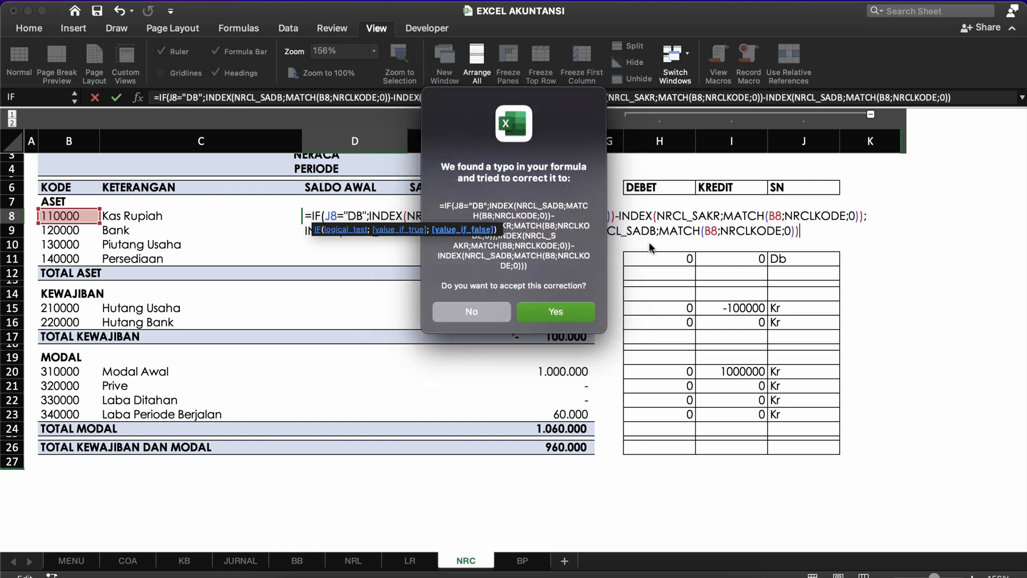
pyautogui.press('Return')
# Apply the comma number style to D8 and copy its SALDO AWAL formula to the remaining asset accounts in D9:D11.
pyautogui.click(385, 214)
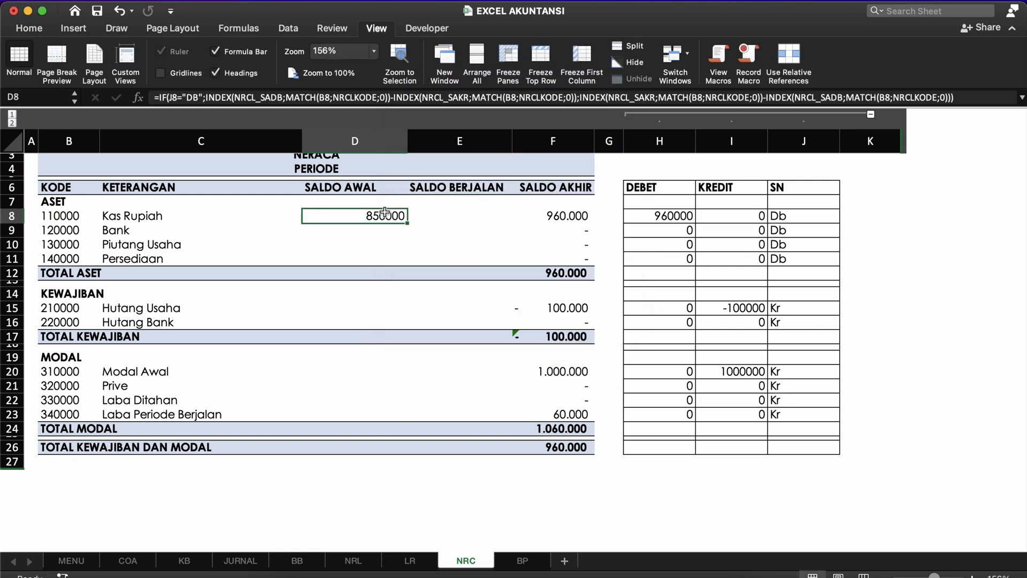
pyautogui.click(28, 30)
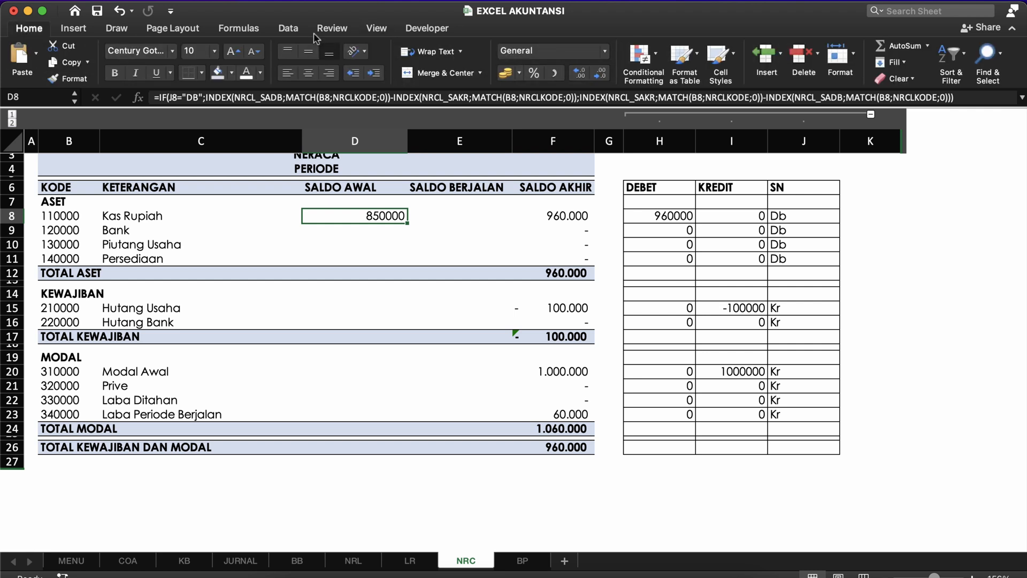
pyautogui.click(554, 73)
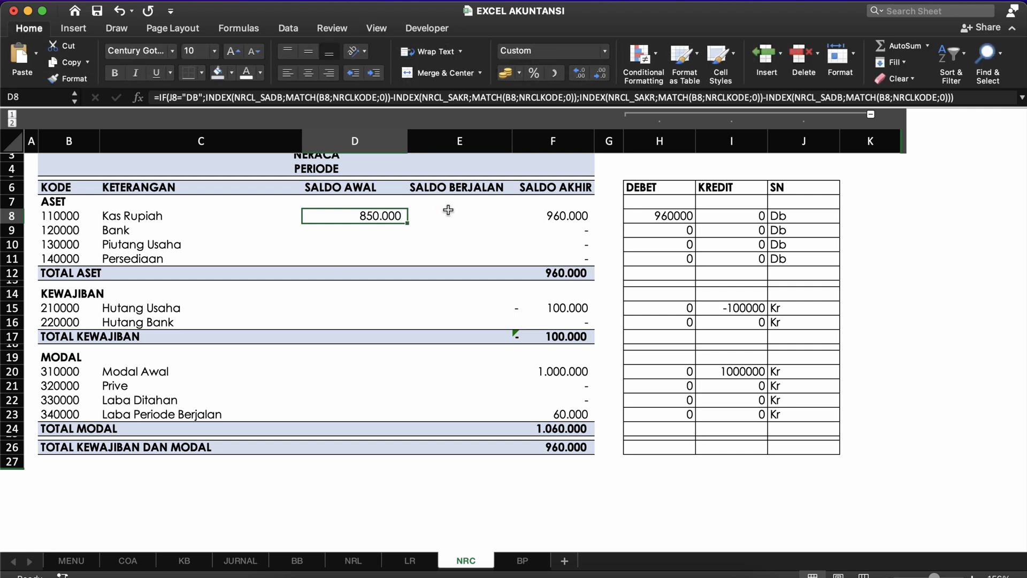
pyautogui.press('super+c')
pyautogui.press('Down')
pyautogui.hotkey('shift', 'Down')
pyautogui.hotkey('shift', 'Down')
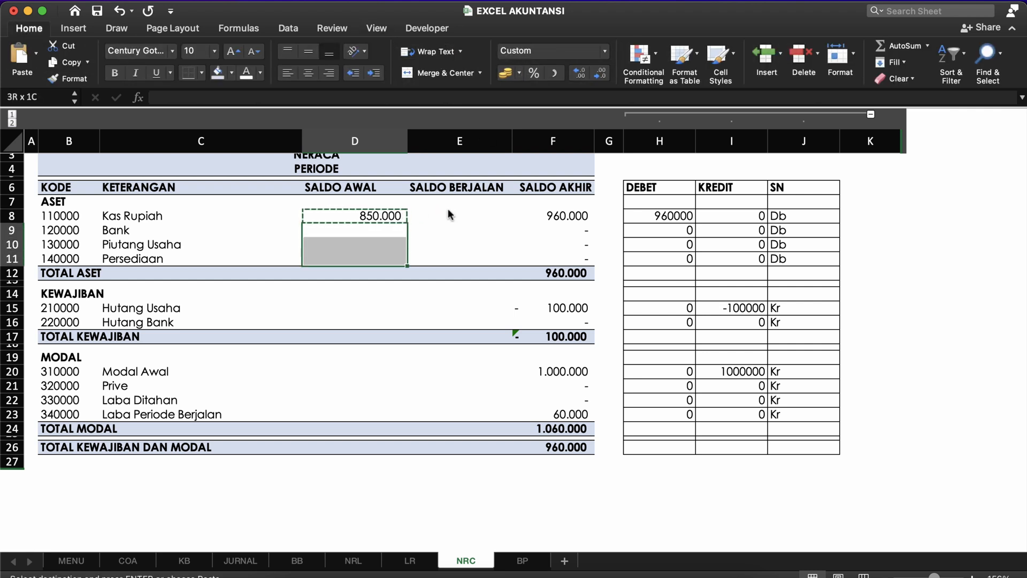
pyautogui.press('Return')
# Copy the SALDO AWAL formula from D8 to the Hutang Usaha and Hutang Bank rows in D15:D16.
pyautogui.press('Up')
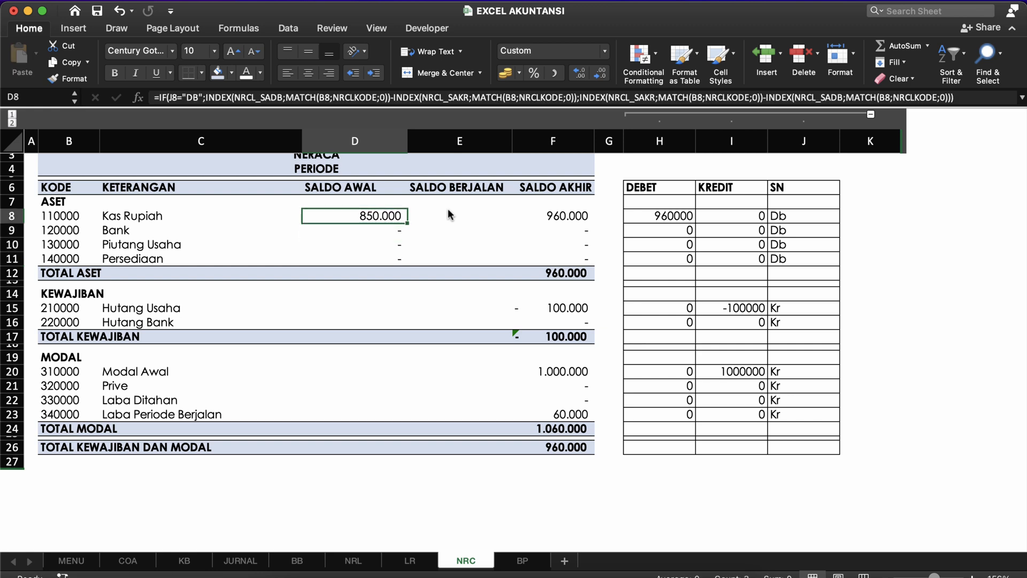
pyautogui.press('super+c')
pyautogui.click(386, 303)
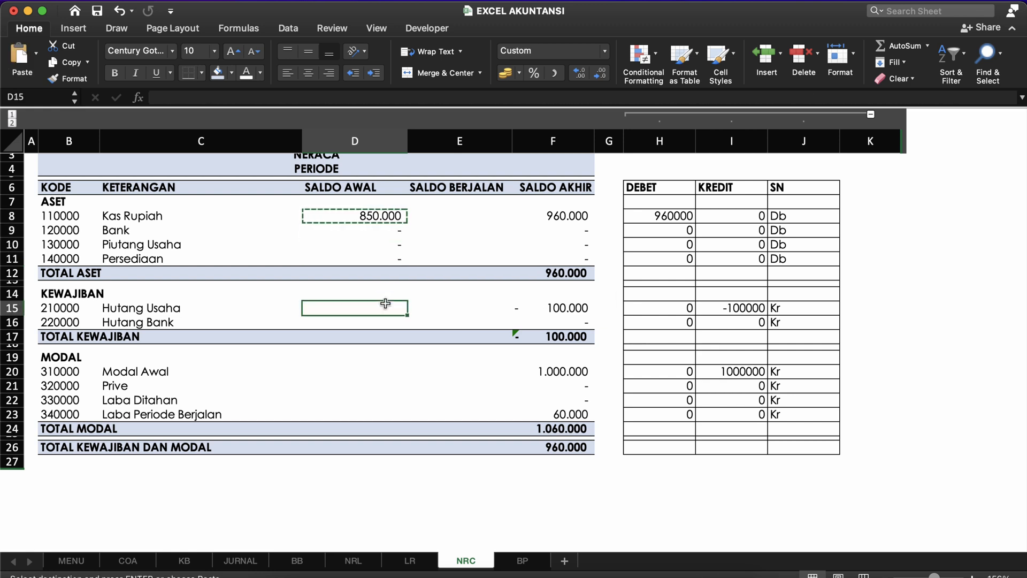
pyautogui.hotkey('shift', 'Down')
pyautogui.press('Return')
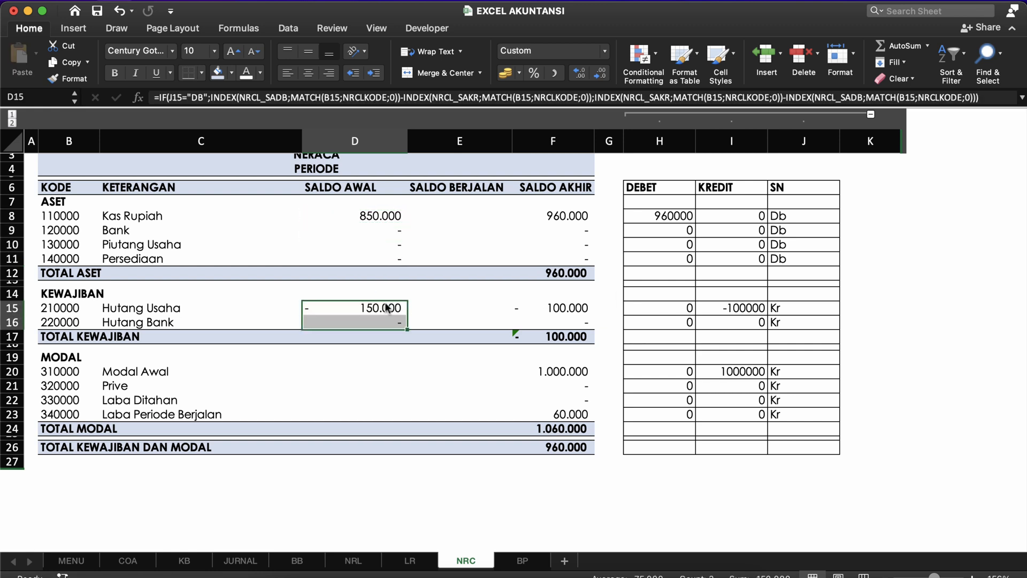
# Copy the SALDO AWAL formulas from D15:D16 to the four MODAL accounts in D20:D23.
pyautogui.press('super+c')
pyautogui.press('Down')
pyautogui.press('Down')
pyautogui.press('Down')
pyautogui.press('Down')
pyautogui.hotkey('shift', 'Down')
pyautogui.press('Down')
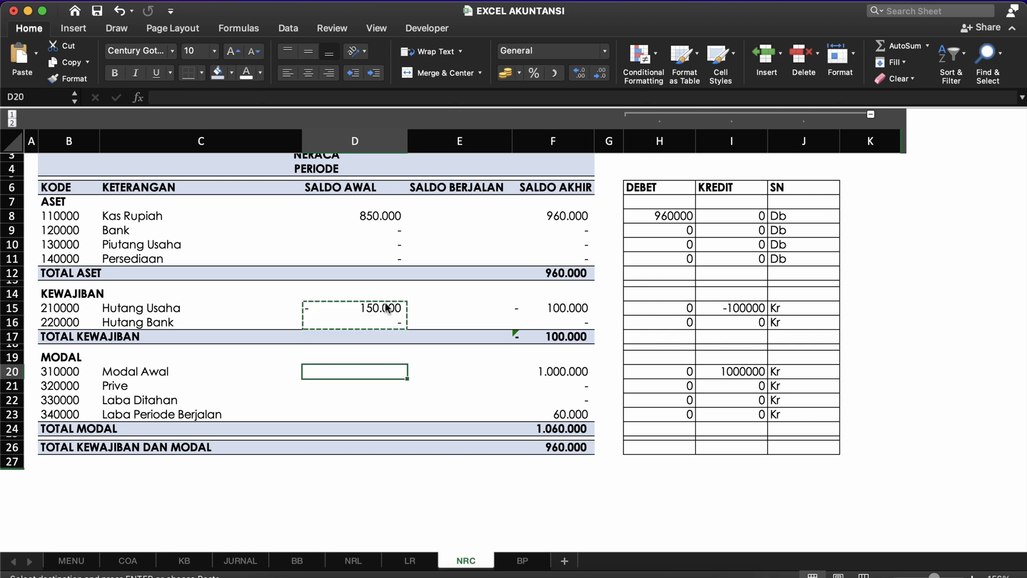
pyautogui.press('Left')
pyautogui.press('Right')
pyautogui.hotkey('shift', 'Down')
pyautogui.hotkey('shift', 'Down')
pyautogui.hotkey('shift', 'Down')
pyautogui.press('Return')
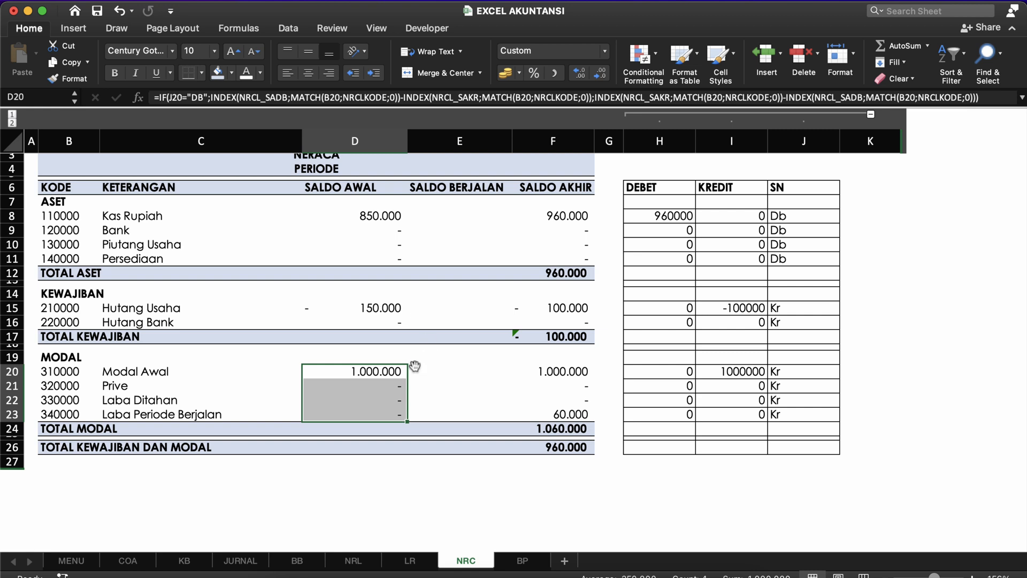
# Copy the TOTAL ASET sum from F12 to the SALDO AWAL and SALDO BERJALAN columns in D12:E12.
pyautogui.click(359, 404)
pyautogui.click(361, 434)
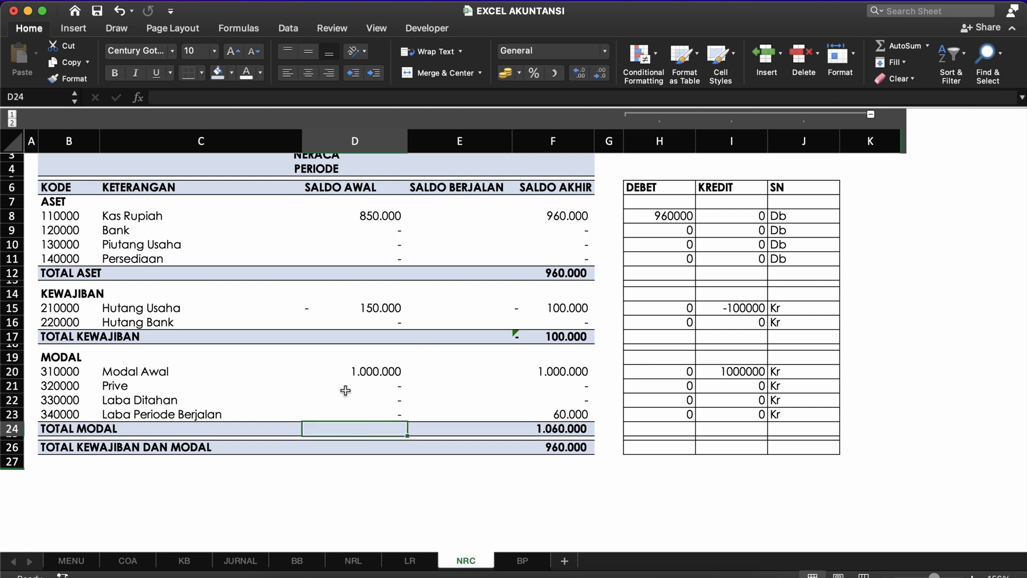
pyautogui.click(360, 328)
pyautogui.click(374, 342)
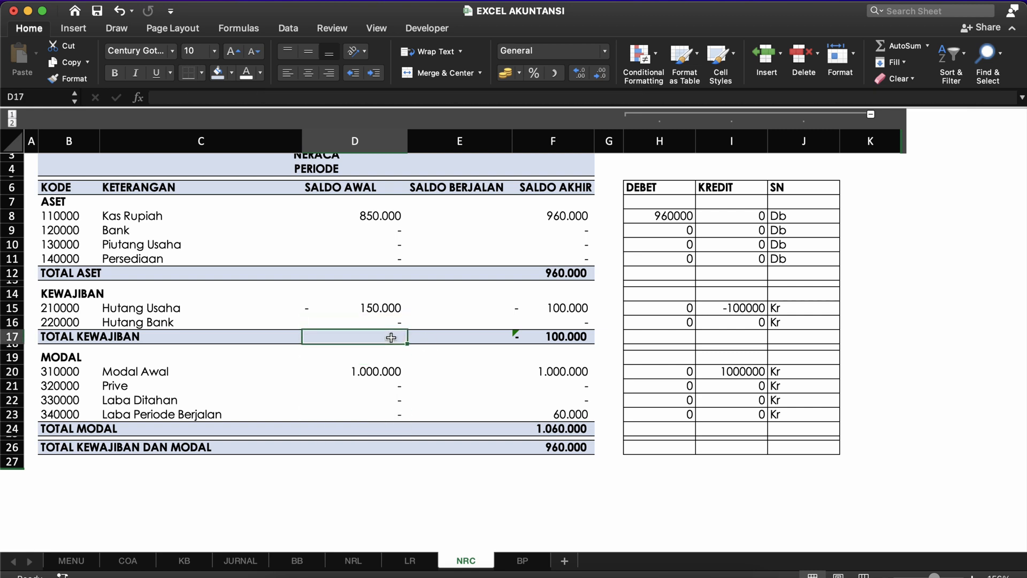
pyautogui.click(560, 273)
pyautogui.press('Left')
pyautogui.hotkey('shift', 'Left')
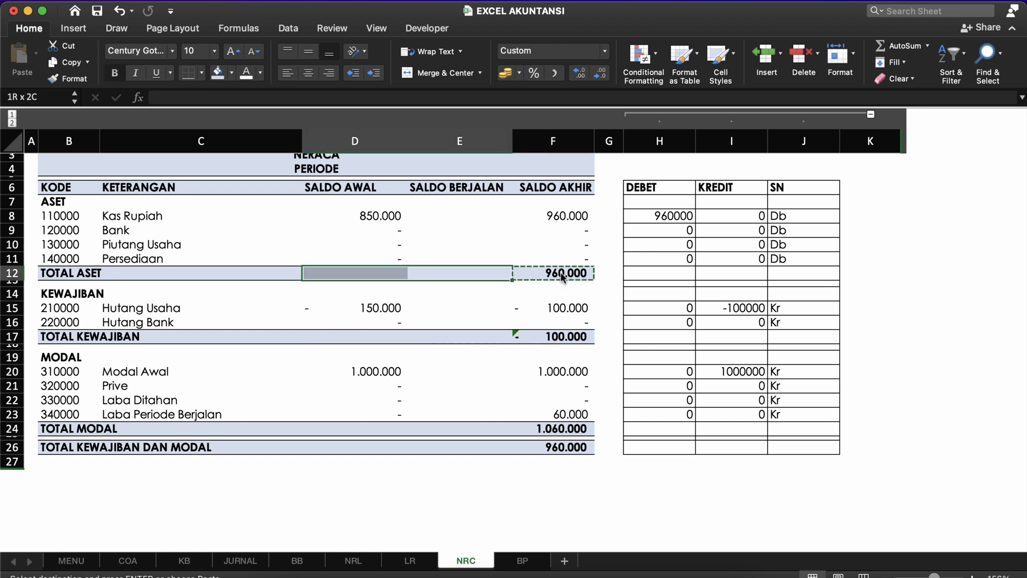
# Copy the TOTAL KEWAJIBAN sum from F17 to the SALDO AWAL and SALDO BERJALAN columns in D17:E17.
pyautogui.press('Down')
pyautogui.press('Down')
pyautogui.press('Down')
pyautogui.press('Down')
pyautogui.press('Down')
pyautogui.press('Right')
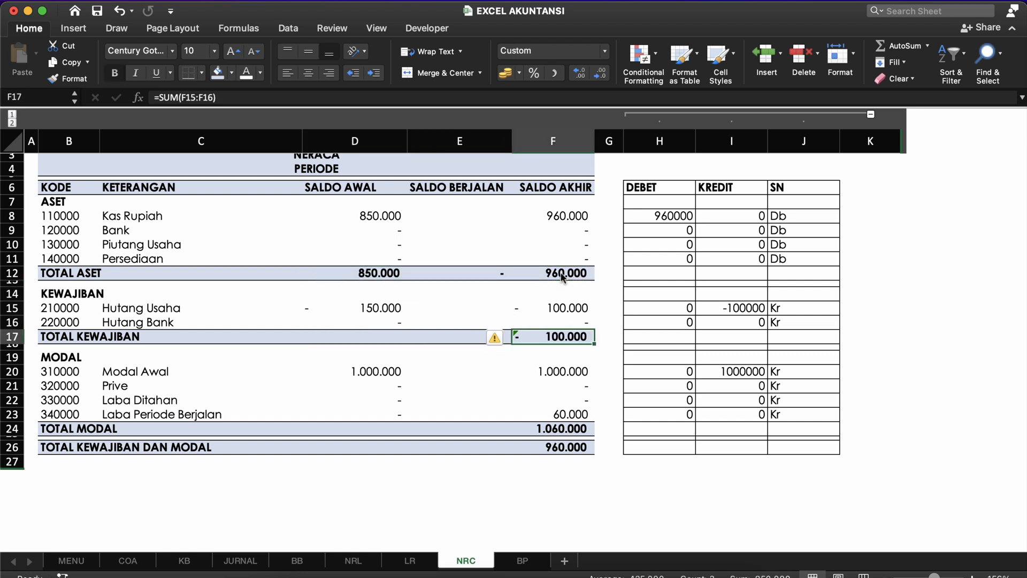
pyautogui.press('super+c')
pyautogui.press('Left')
pyautogui.hotkey('shift', 'Left')
pyautogui.press('Return')
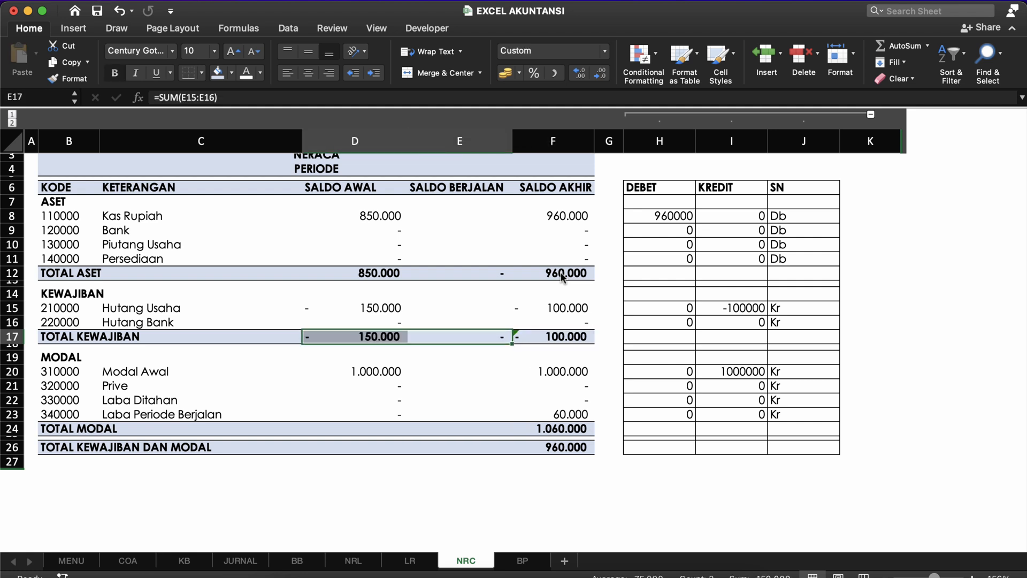
# Copy the TOTAL MODAL and TOTAL KEWAJIBAN DAN MODAL formulas from F24:F26 to columns D and E.
pyautogui.click(573, 428)
pyautogui.hotkey('shift', 'Down')
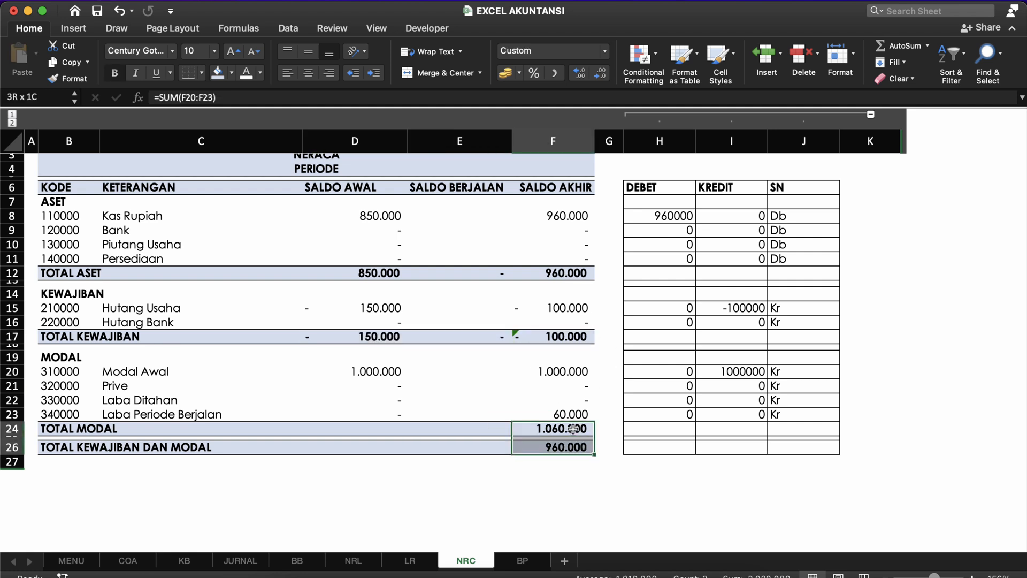
pyautogui.press('super+c')
pyautogui.press('Left')
pyautogui.press('Left')
pyautogui.hotkey('shift', 'Right')
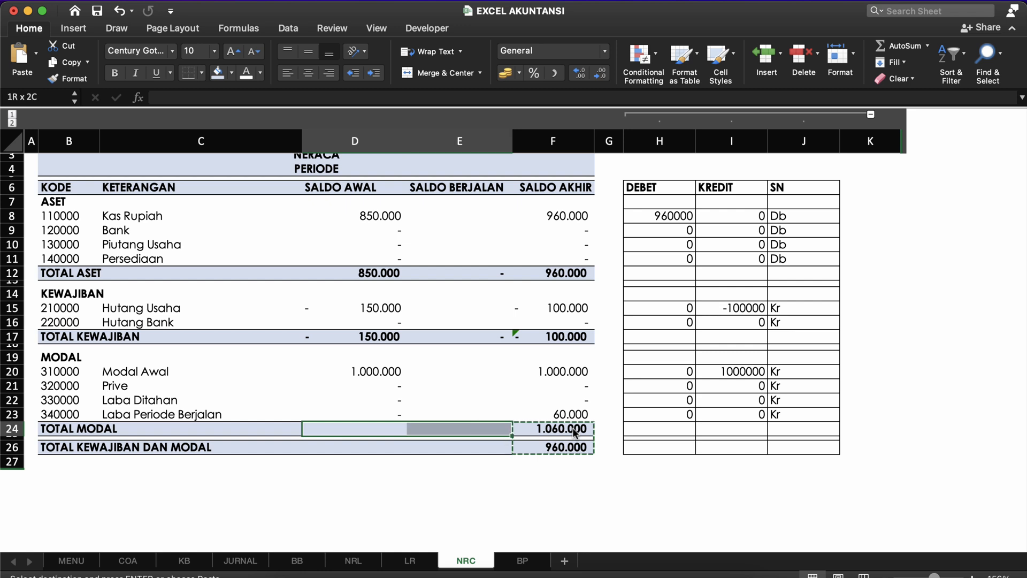
pyautogui.press('Return')
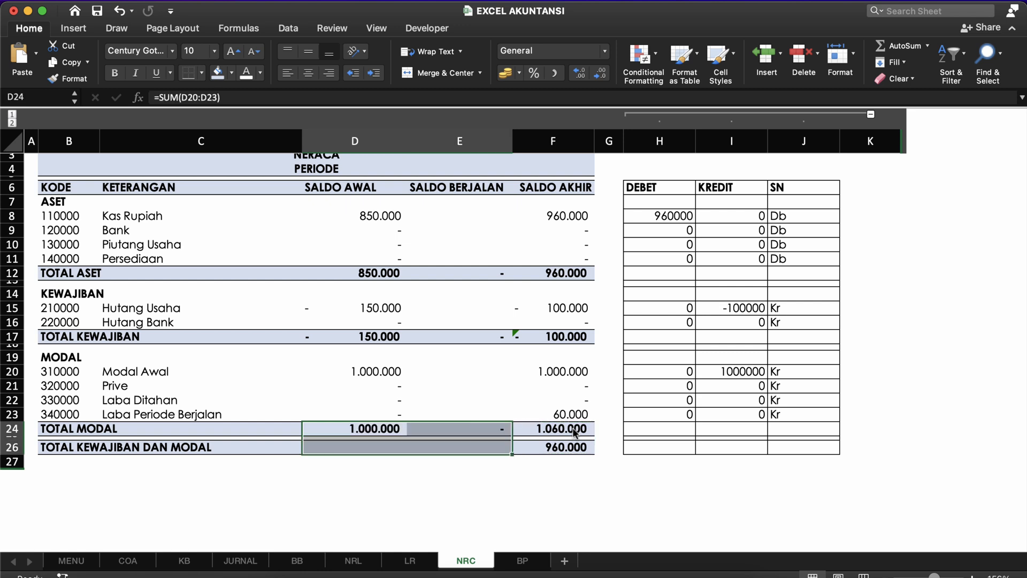
# Examine the copied total formulas in D24 and D26 to find out why D26 looks blank.
pyautogui.click(371, 400)
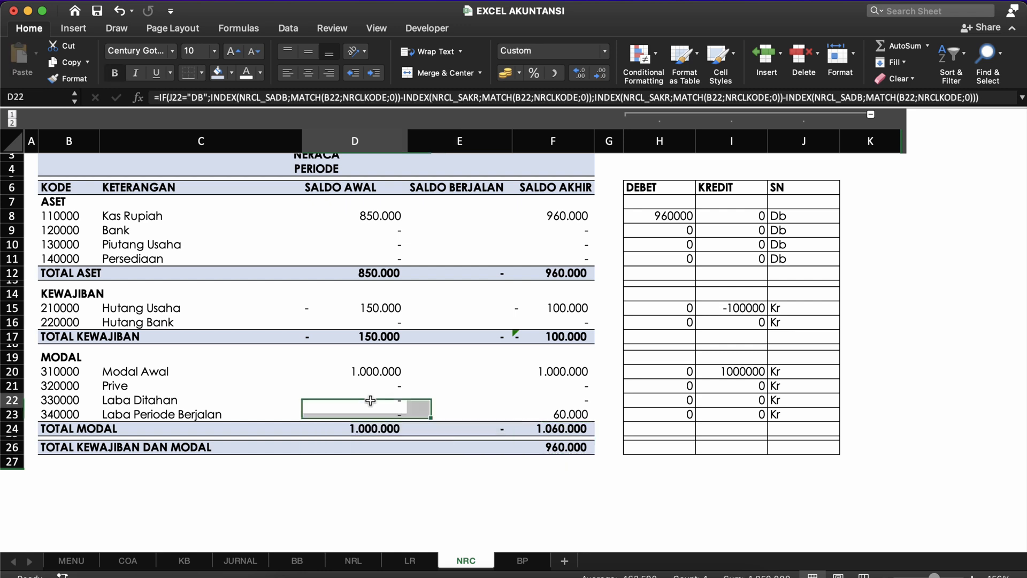
pyautogui.click(395, 425)
pyautogui.click(385, 444)
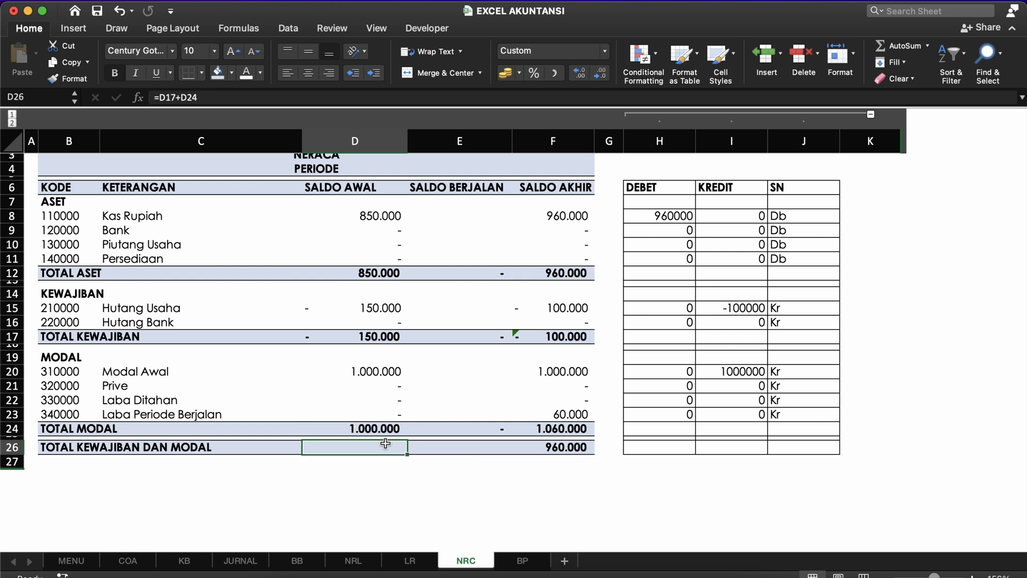
pyautogui.click(381, 431)
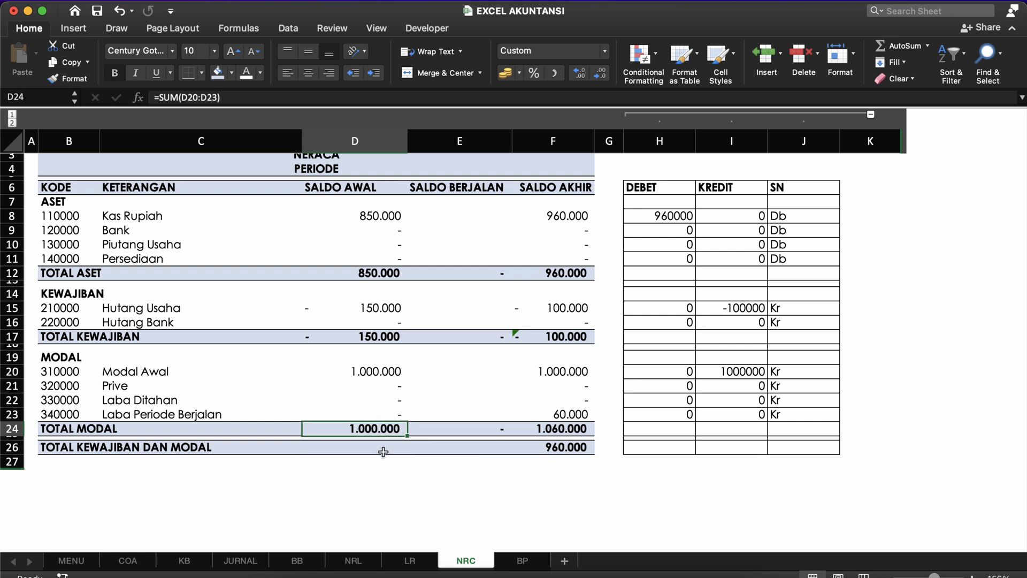
pyautogui.click(383, 448)
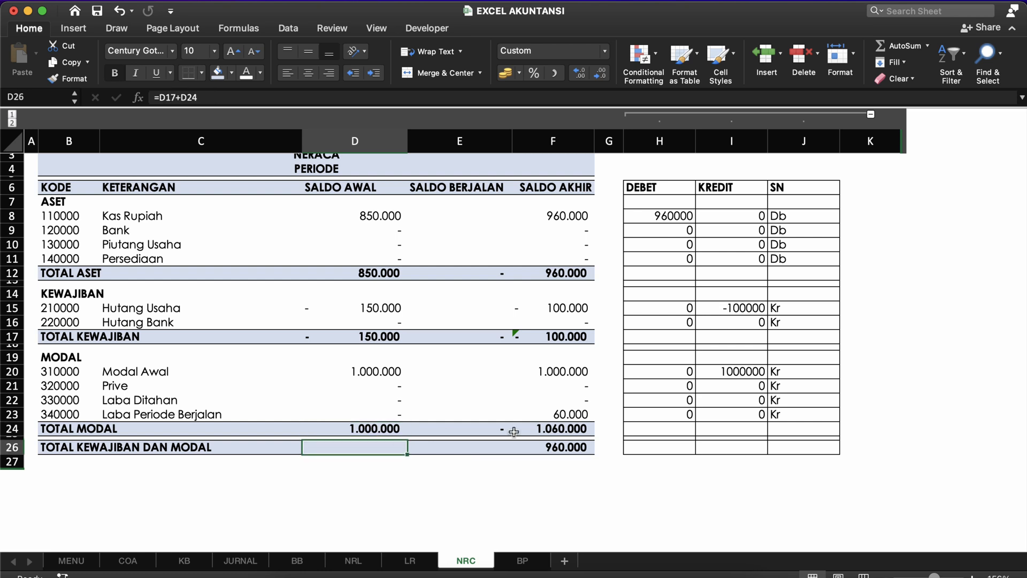
pyautogui.doubleClick(386, 449)
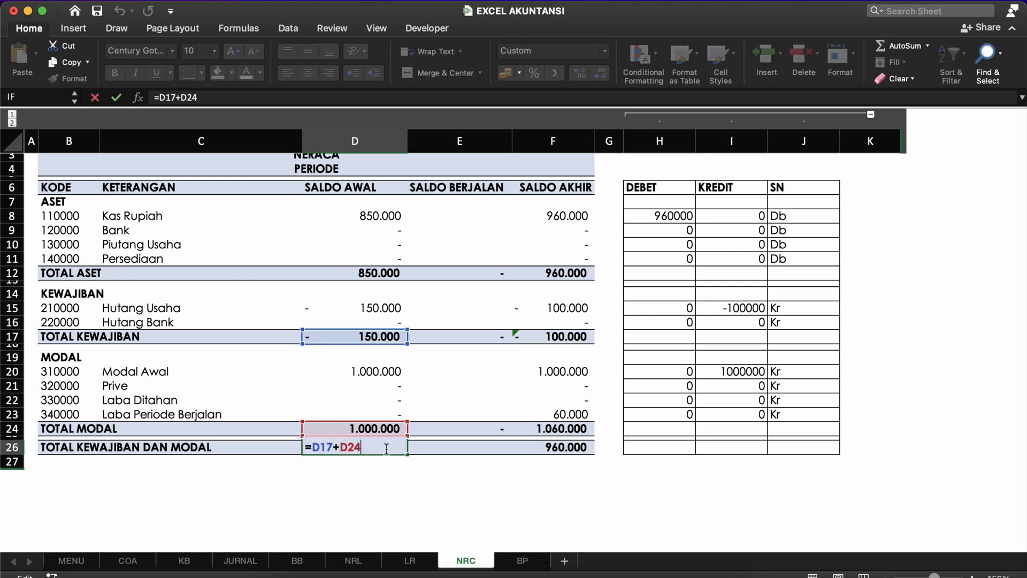
pyautogui.press('Return')
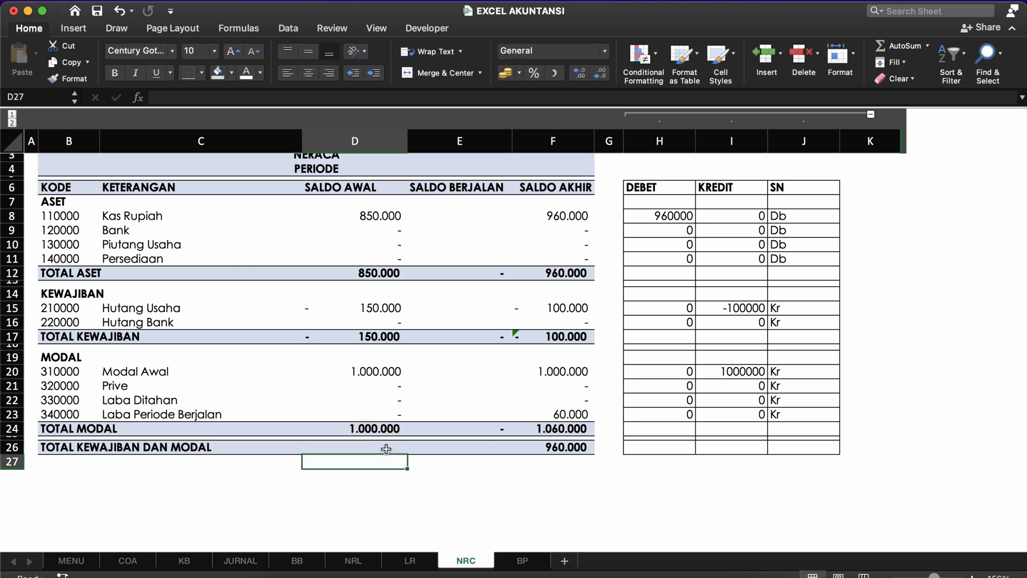
pyautogui.click(386, 449)
pyautogui.doubleClick(386, 448)
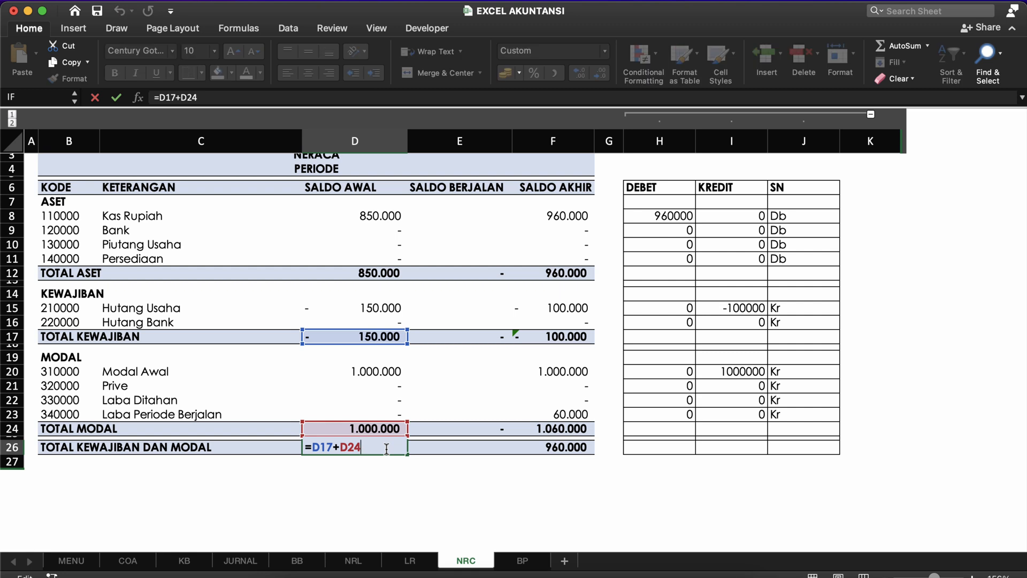
pyautogui.press('Return')
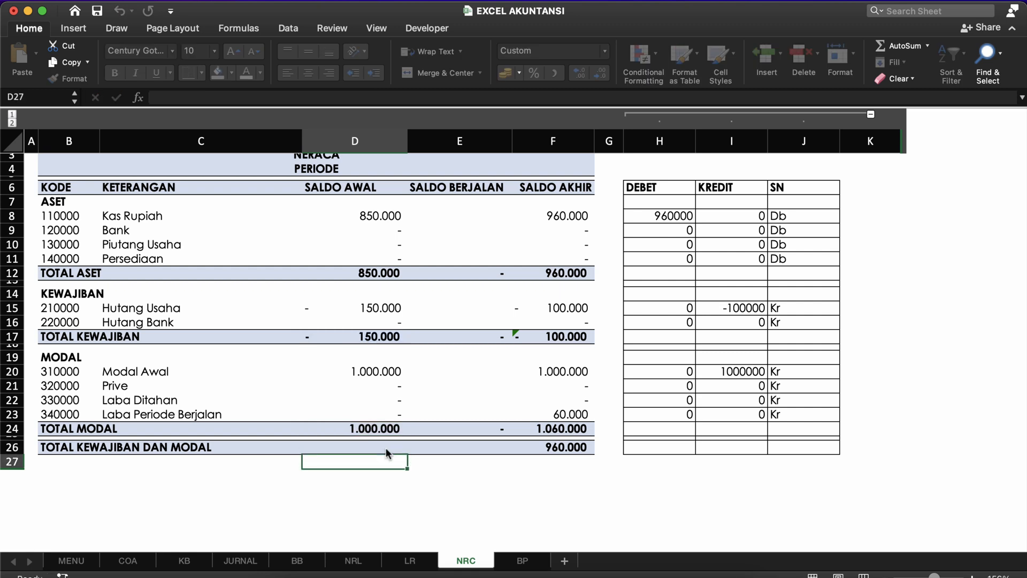
# Set the font colour of the TOTAL KEWAJIBAN DAN MODAL cell D26 to black.
pyautogui.click(412, 447)
pyautogui.click(357, 445)
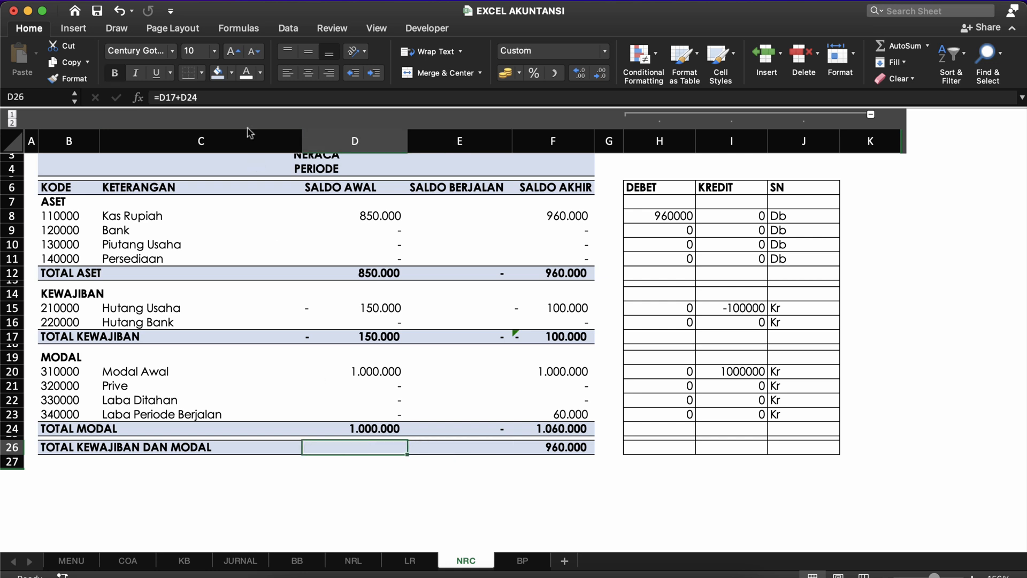
pyautogui.click(259, 73)
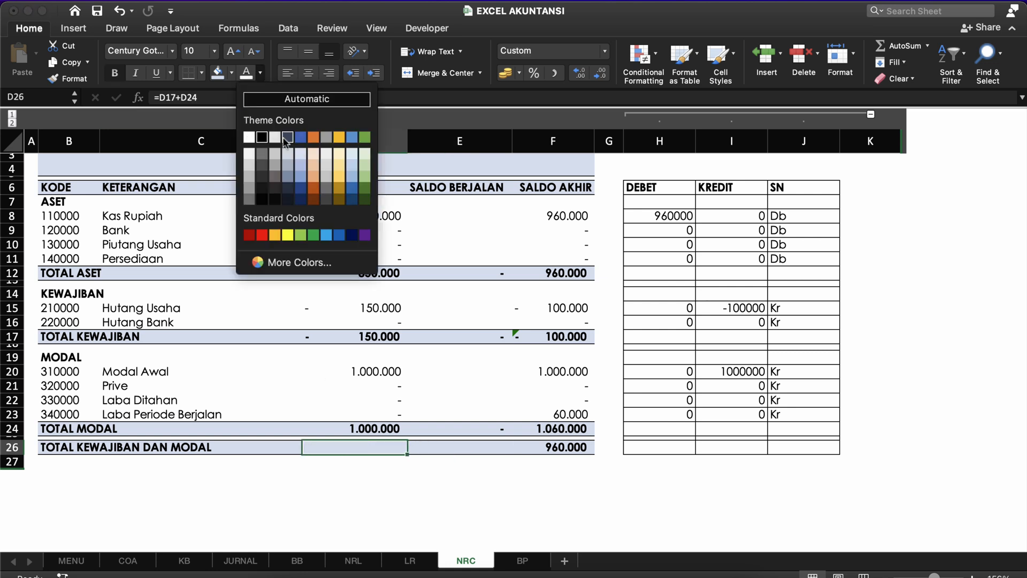
pyautogui.click(261, 137)
# Re-enter the existing TOTAL KEWAJIBAN DAN MODAL formulas in D26 and E26 so both cells recalculate.
pyautogui.click(322, 384)
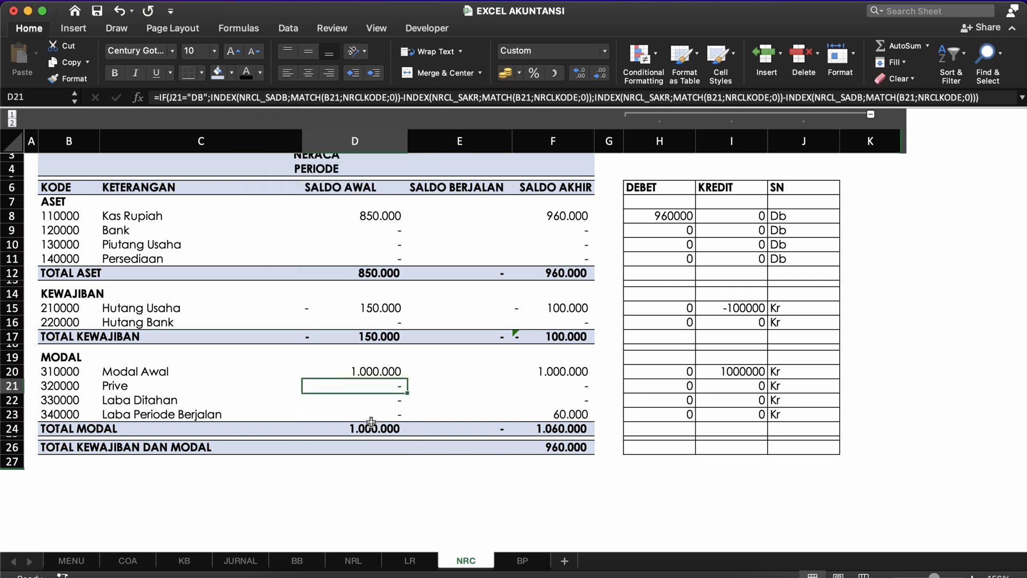
pyautogui.doubleClick(369, 449)
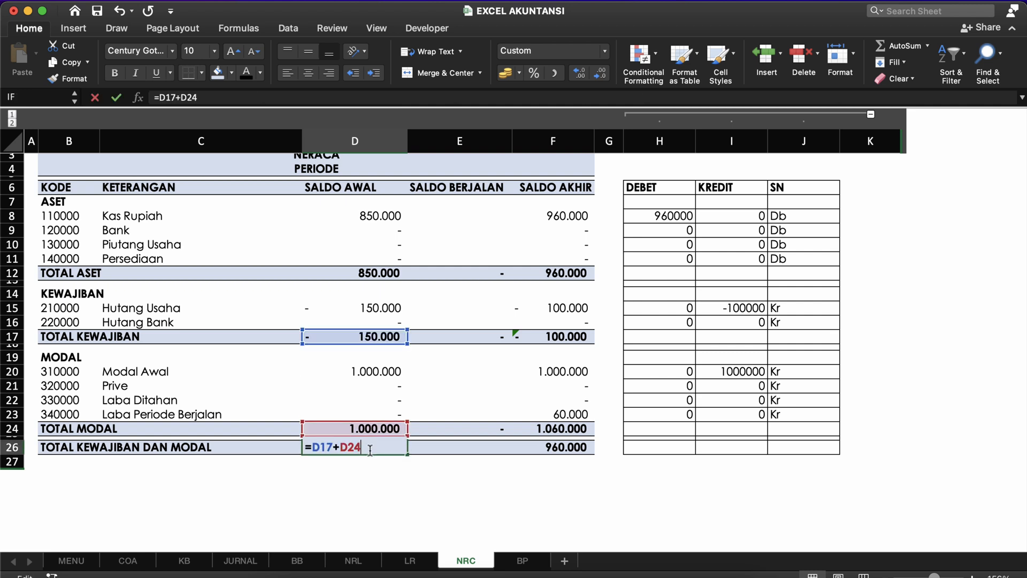
pyautogui.click(362, 431)
pyautogui.click(391, 454)
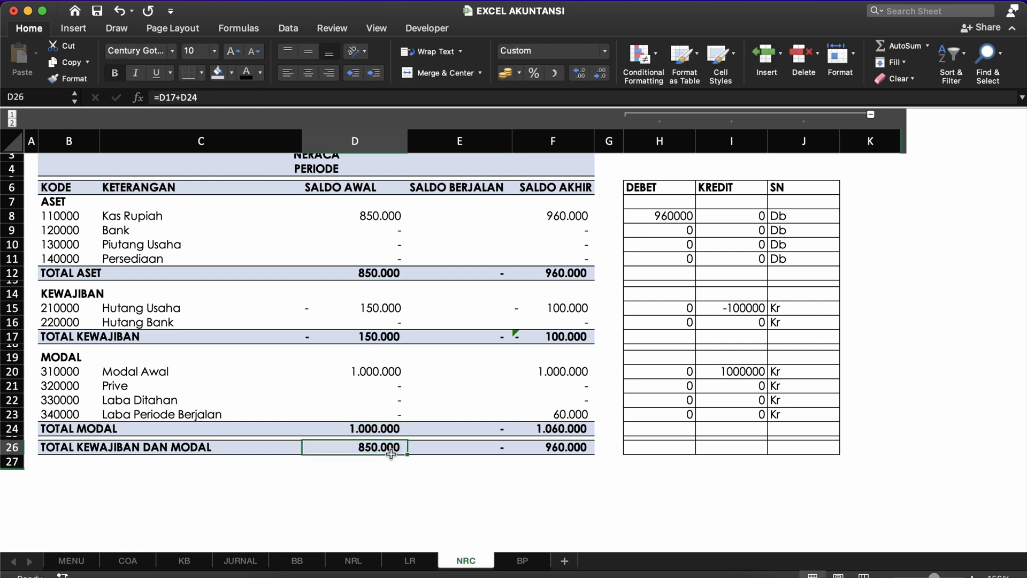
pyautogui.click(441, 449)
pyautogui.doubleClick(441, 450)
pyautogui.press('Return')
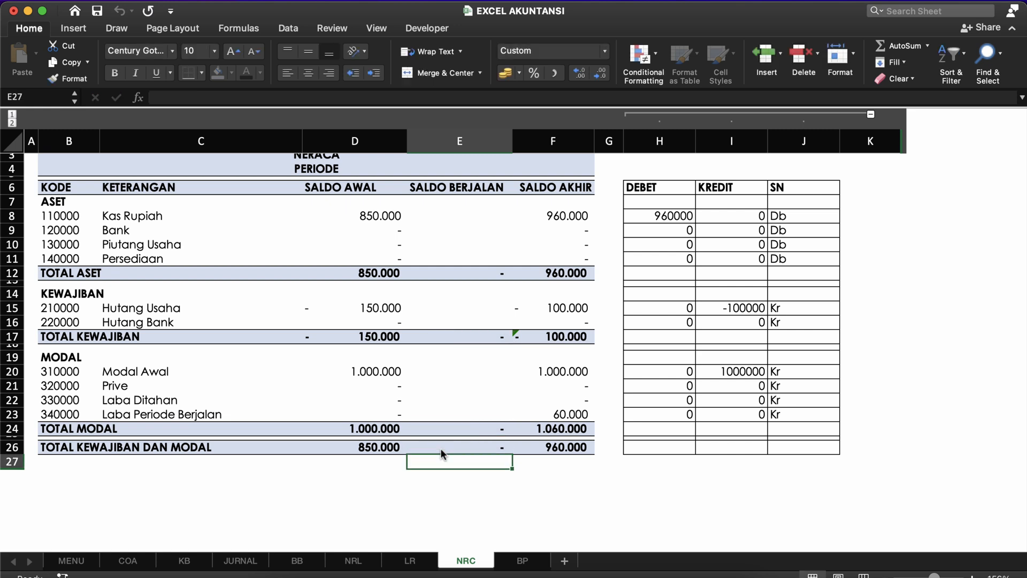
# Compare the SALDO AWAL totals in D12 and D26, and examine the Modal Awal, Prive and Laba Ditahan rows.
pyautogui.click(503, 429)
pyautogui.scroll(1, 501, 428)
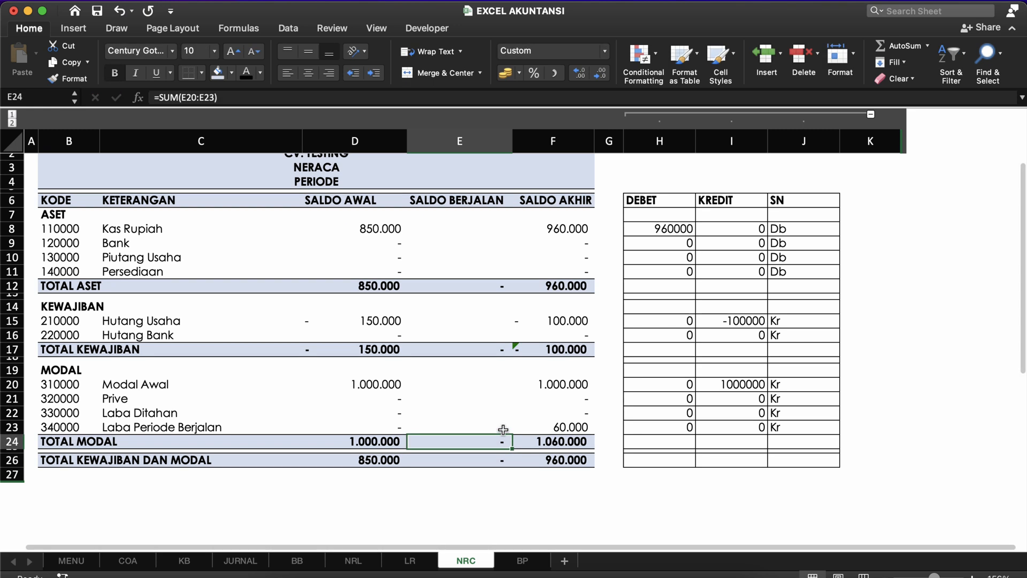
pyautogui.click(365, 284)
pyautogui.click(374, 459)
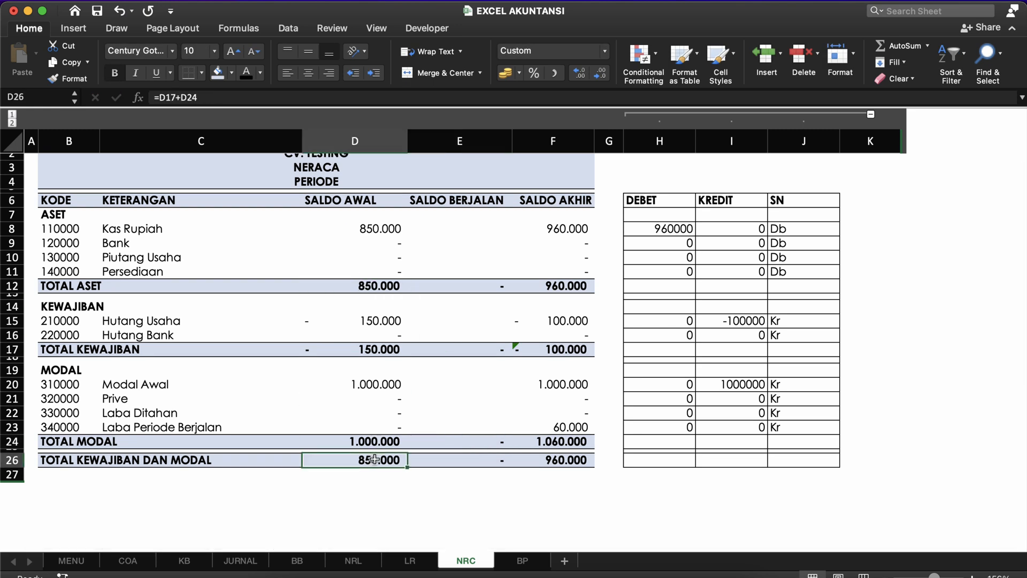
pyautogui.click(372, 410)
pyautogui.click(188, 381)
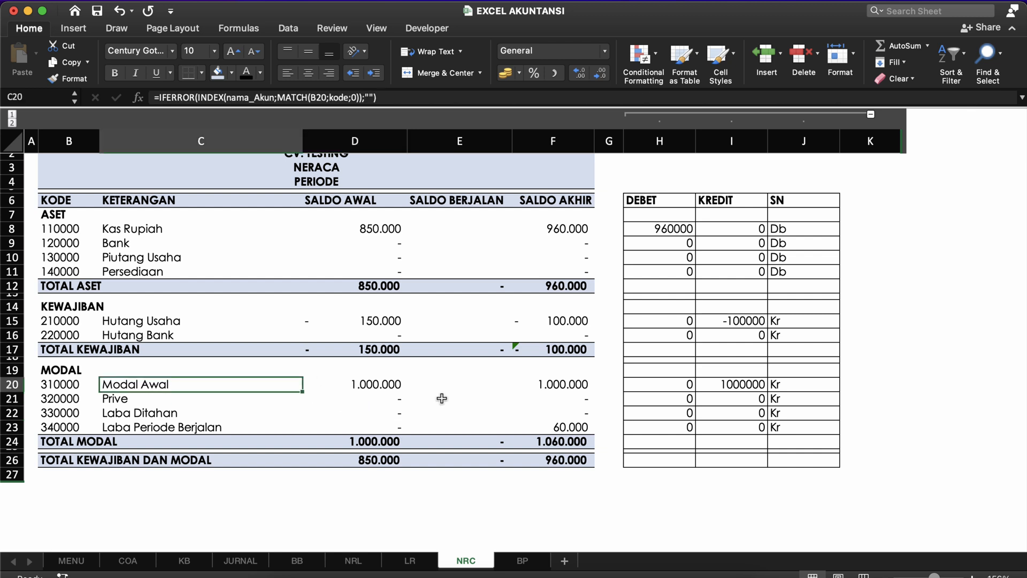
pyautogui.click(394, 383)
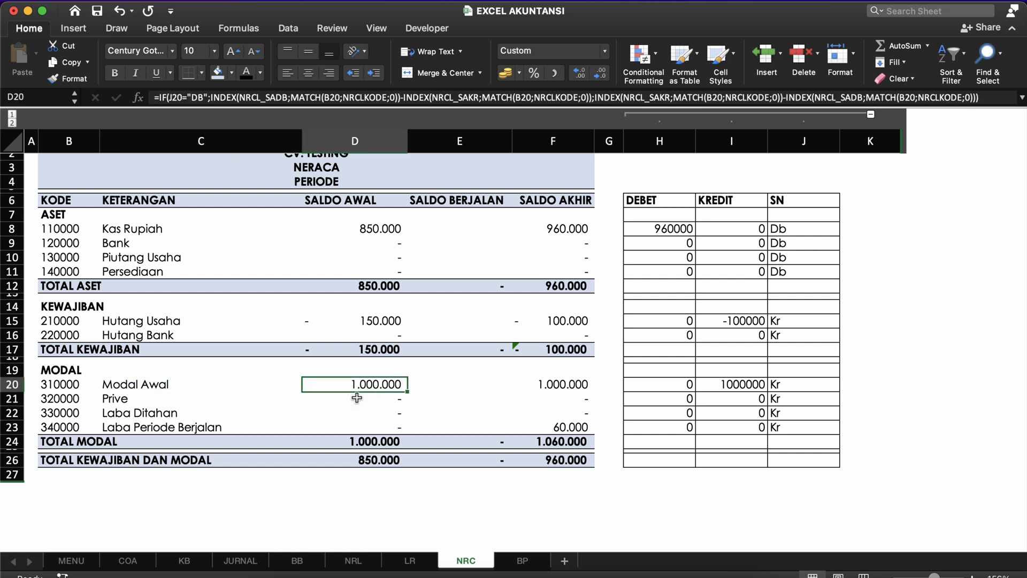
pyautogui.click(128, 394)
pyautogui.click(126, 413)
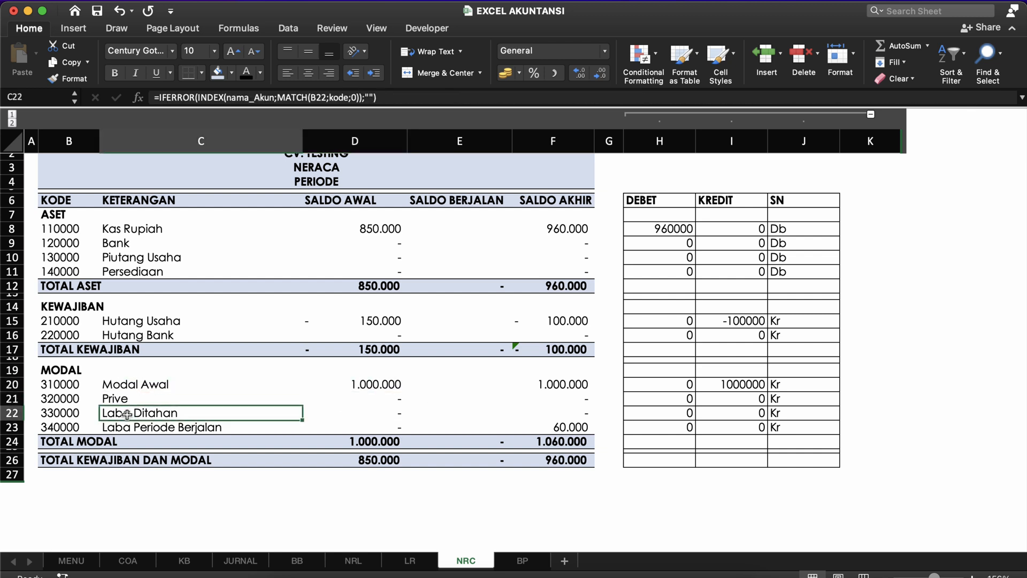
pyautogui.click(359, 417)
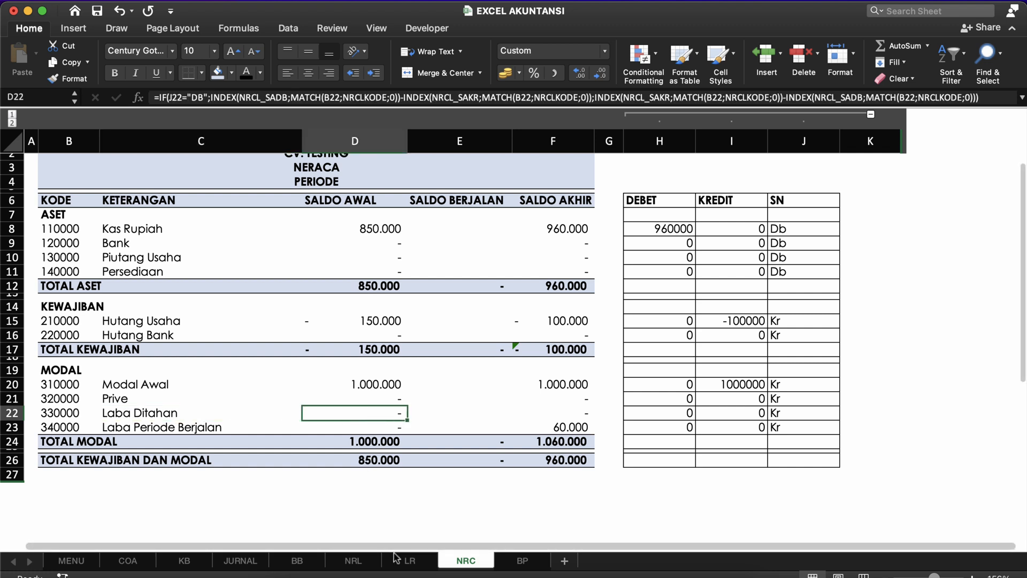
# Check the opening LABA PERIODE BERJALAN in D25 of the LR sheet against the Laba Ditahan row on the NRC sheet.
pyautogui.click(409, 560)
pyautogui.click(488, 507)
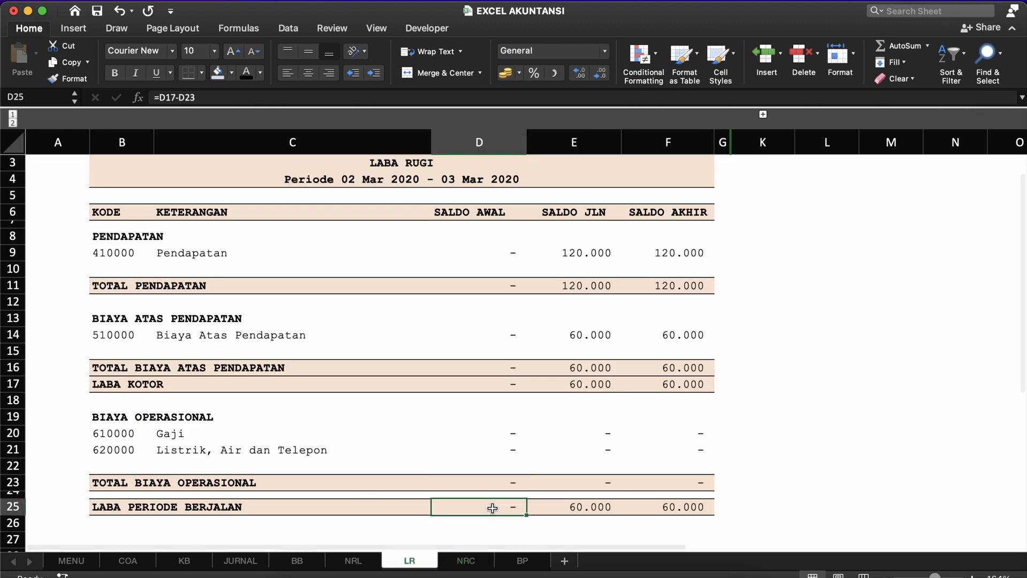
pyautogui.click(466, 560)
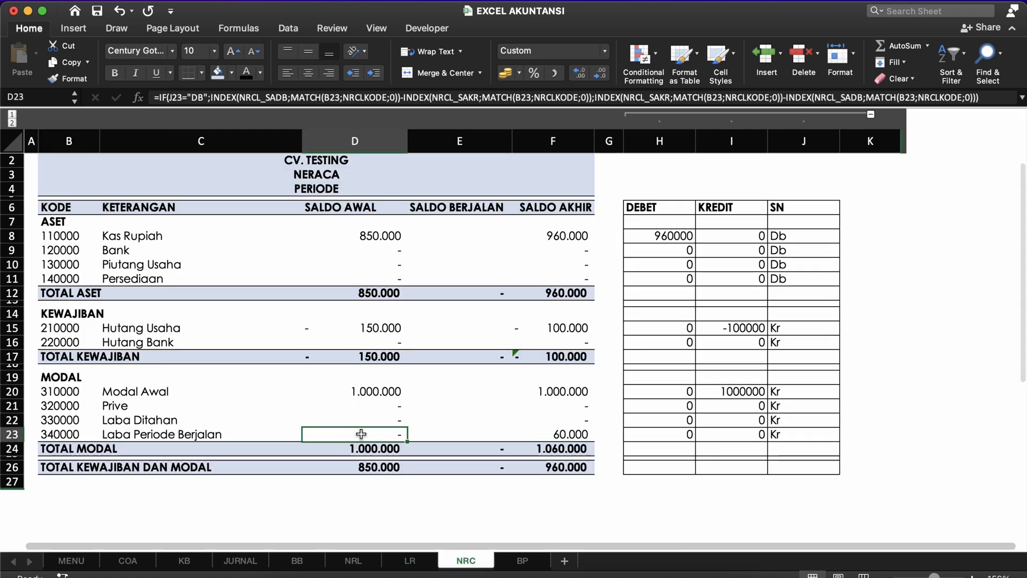
pyautogui.click(138, 431)
pyautogui.click(63, 422)
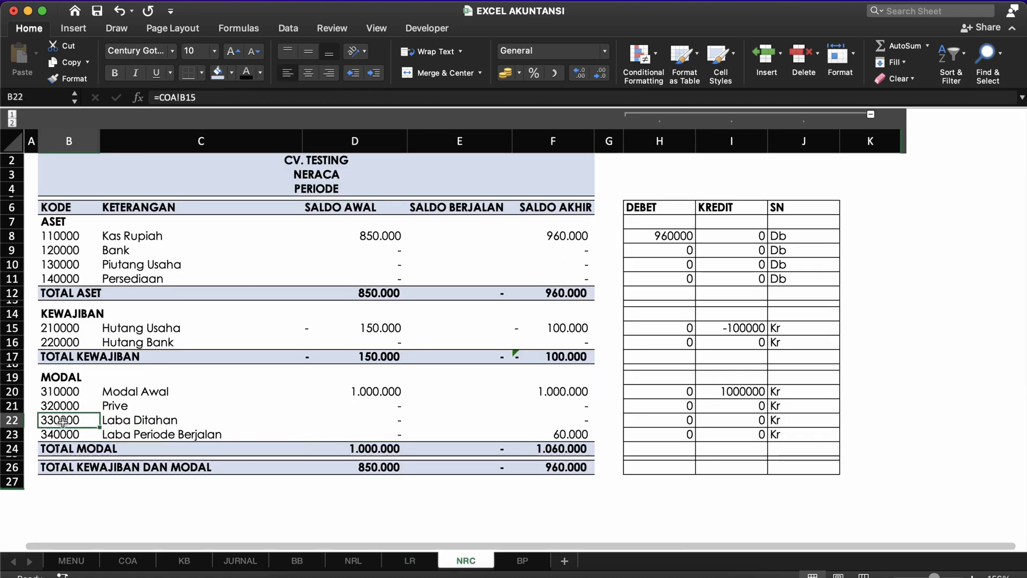
pyautogui.click(156, 411)
pyautogui.click(155, 419)
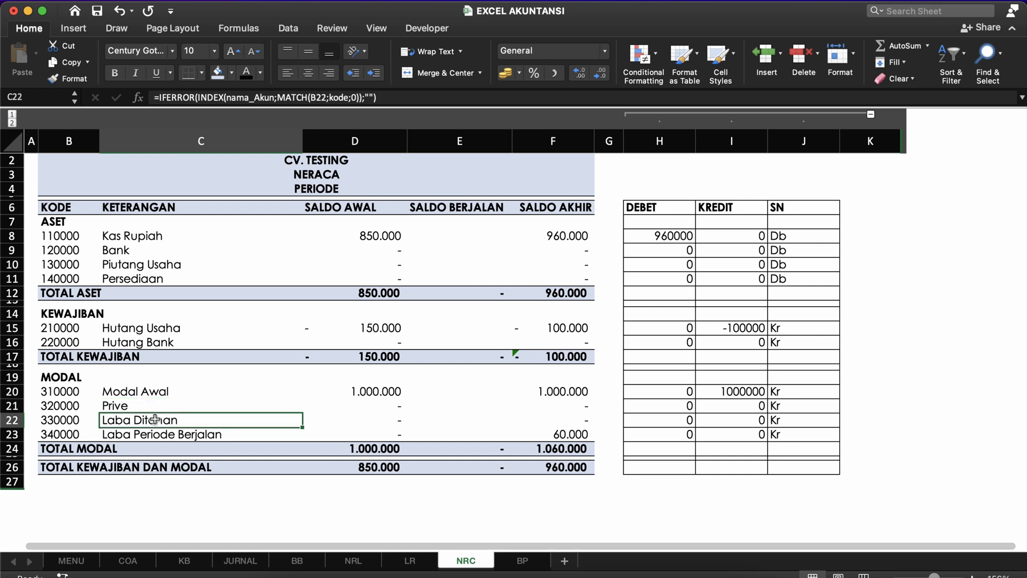
# Append +LR!D25 to the Laba Ditahan SALDO AWAL formula in D22 to include the opening profit.
pyautogui.click(389, 426)
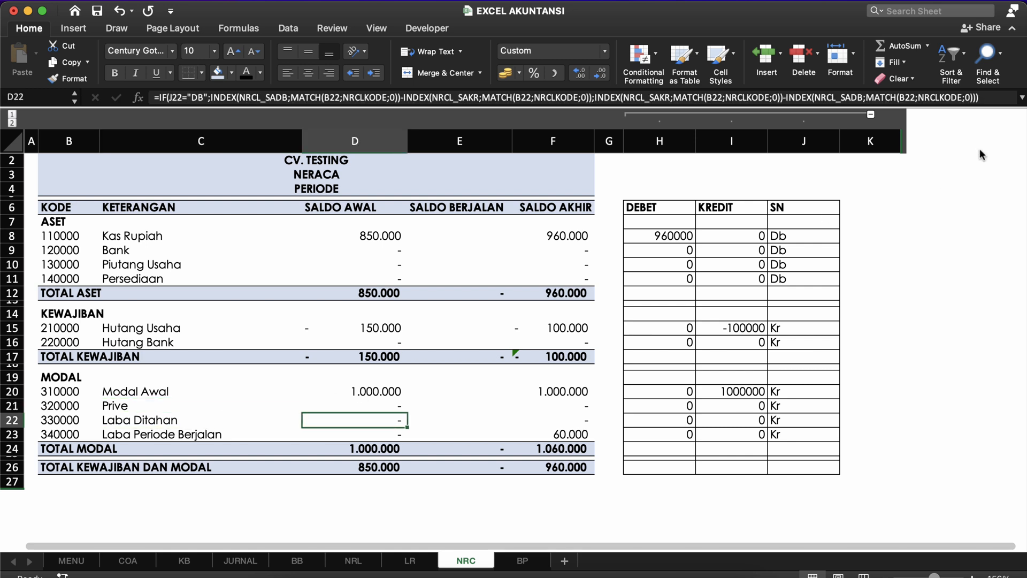
pyautogui.click(987, 97)
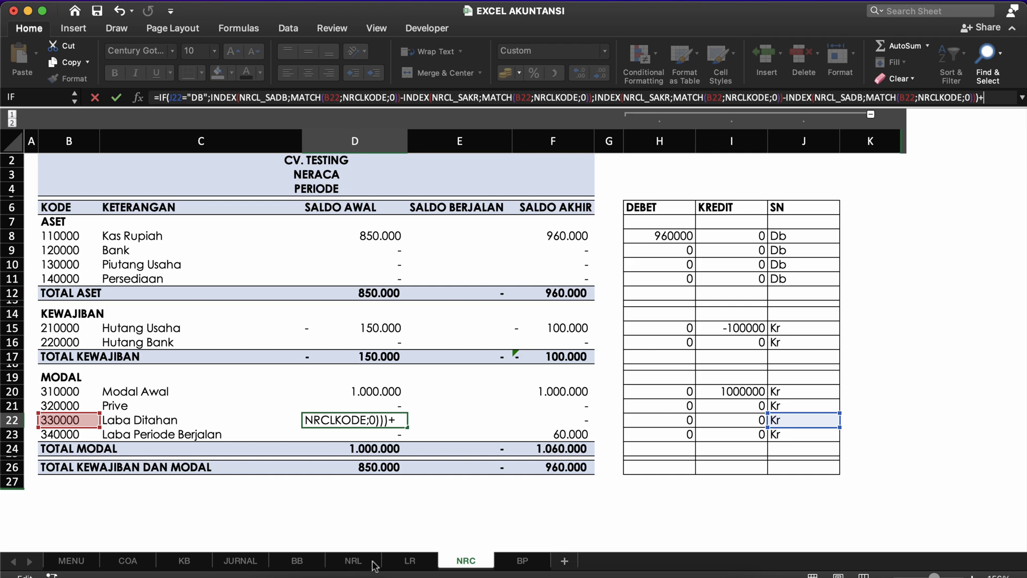
pyautogui.click(409, 561)
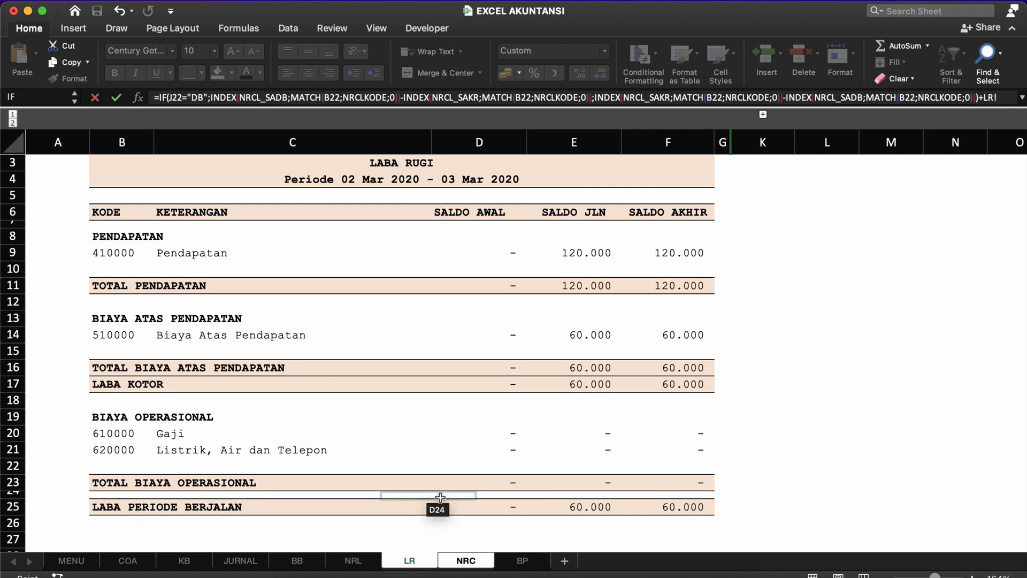
pyautogui.click(499, 505)
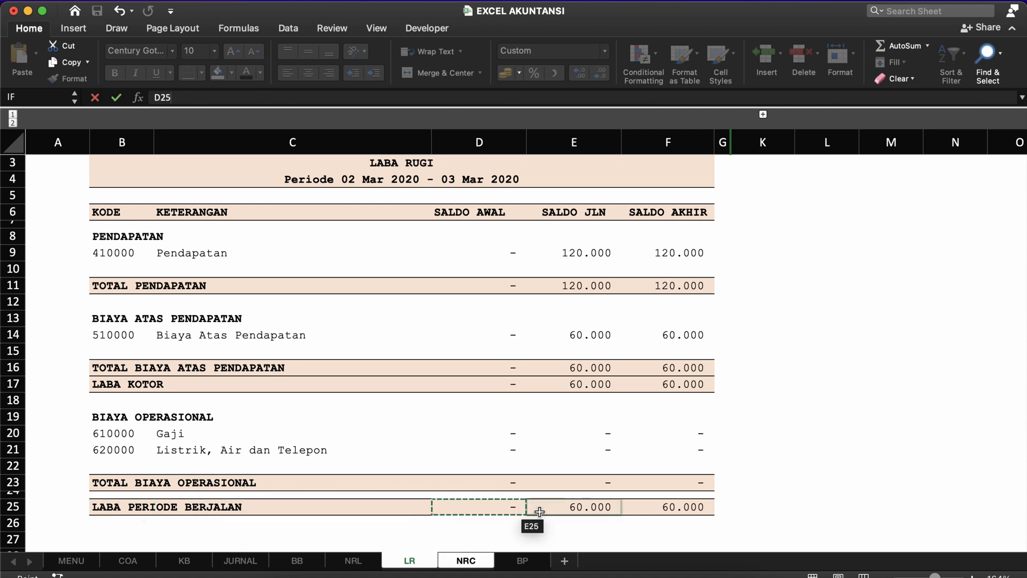
pyautogui.press('Return')
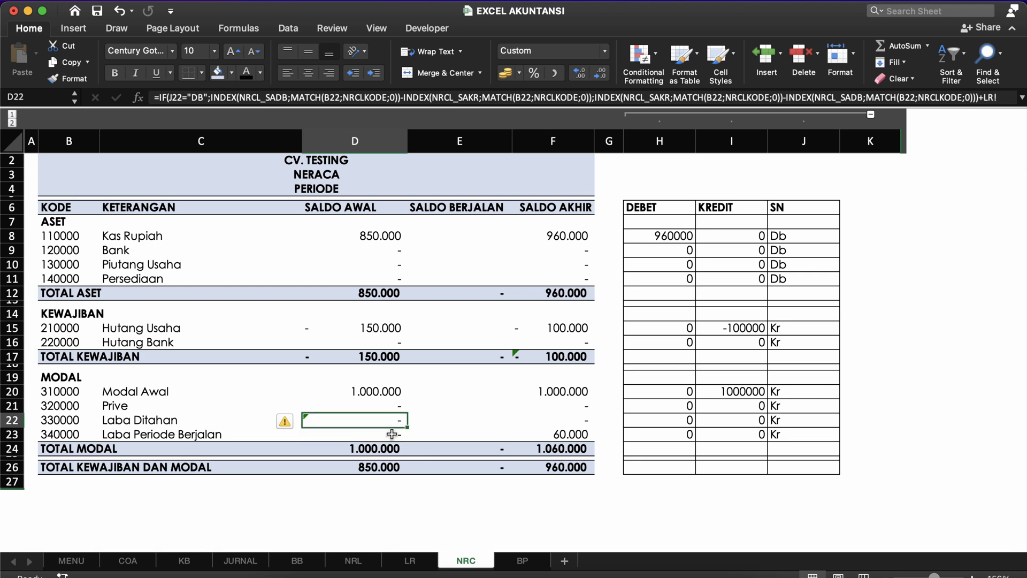
# Copy the full formula text of the Kas Rupiah SALDO AWAL cell D8 into the SALDO BERJALAN cell E8.
pyautogui.click(392, 434)
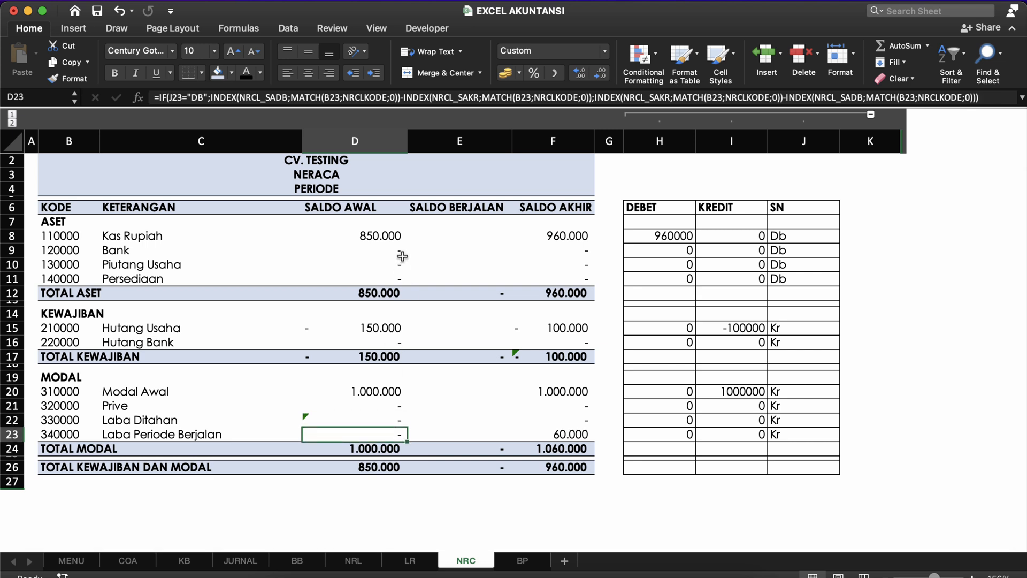
pyautogui.click(463, 236)
pyautogui.click(386, 236)
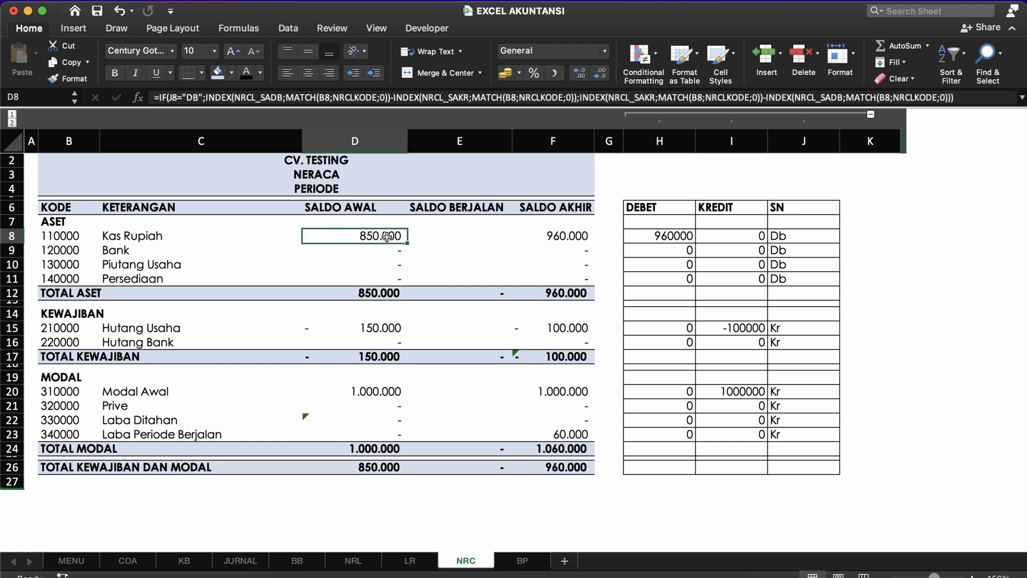
pyautogui.click(156, 99)
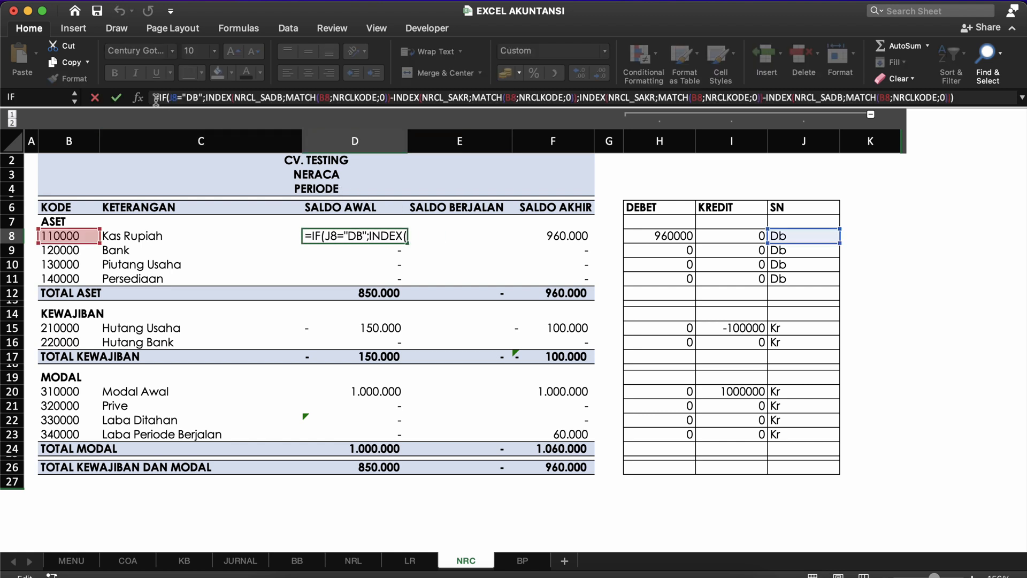
pyautogui.moveTo(156, 100); pyautogui.dragTo(994, 115)
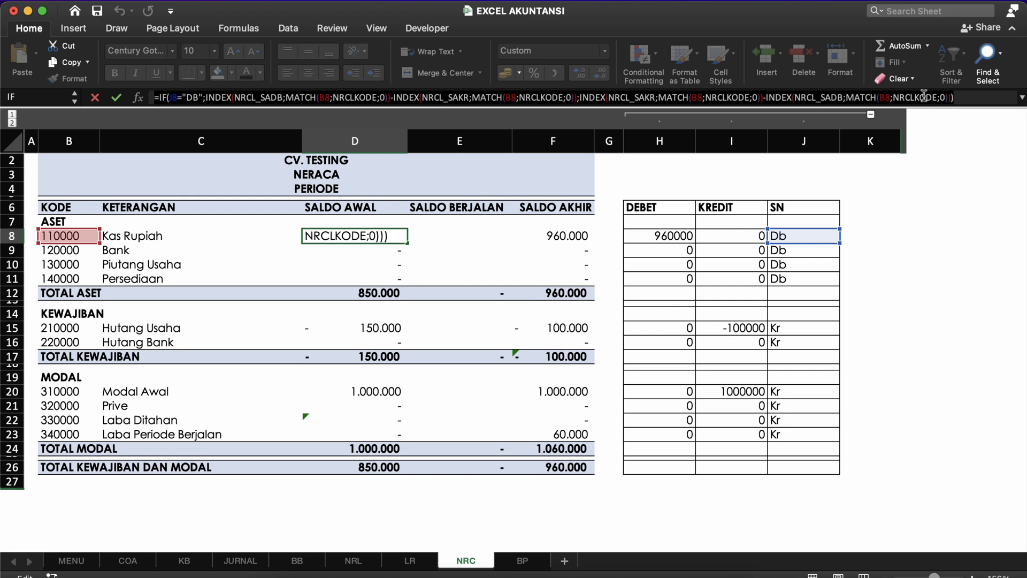
pyautogui.rightClick(923, 96)
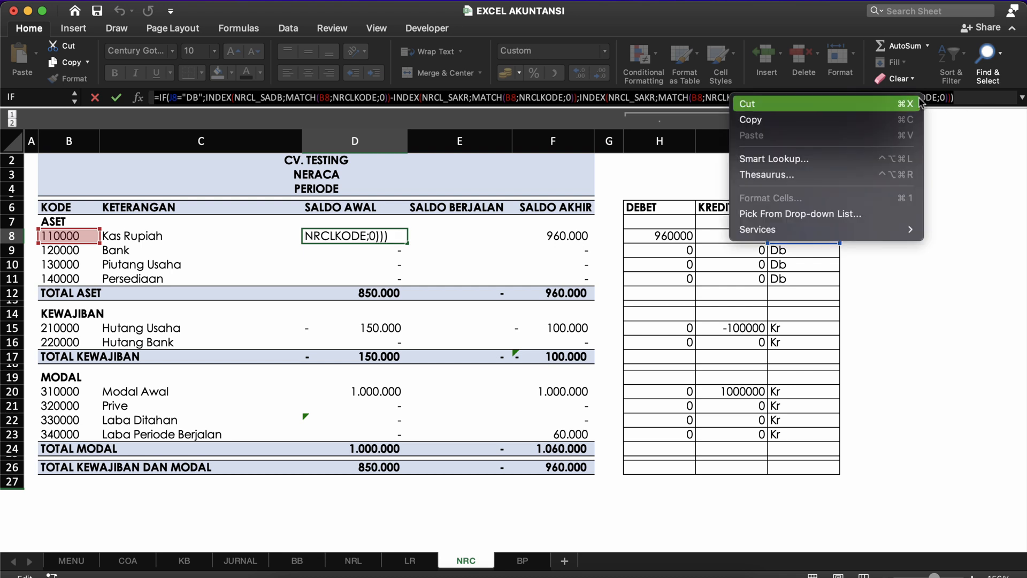
pyautogui.click(782, 118)
pyautogui.press('Return')
pyautogui.press('Up')
pyautogui.press('Right')
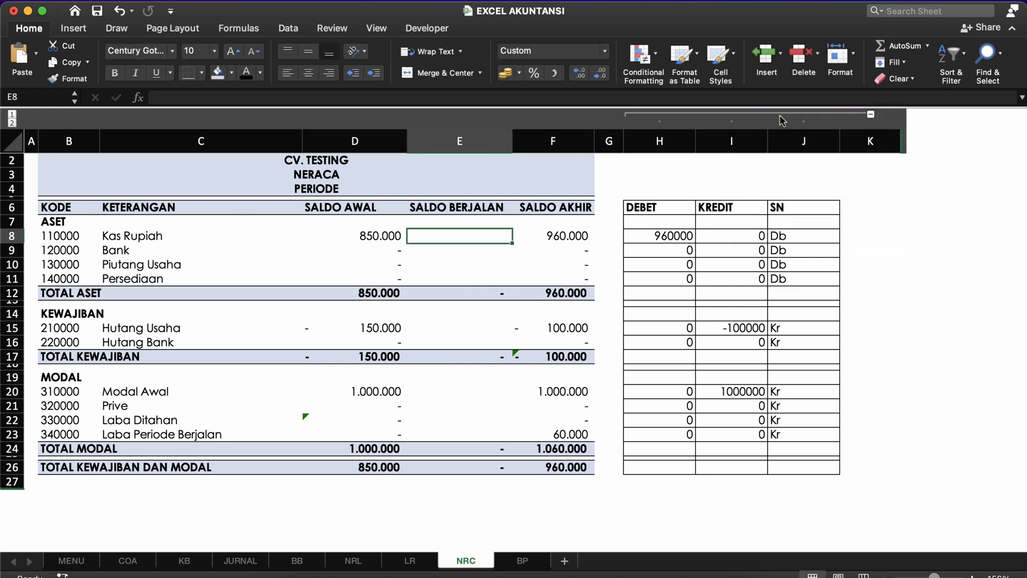
pyautogui.doubleClick(470, 241)
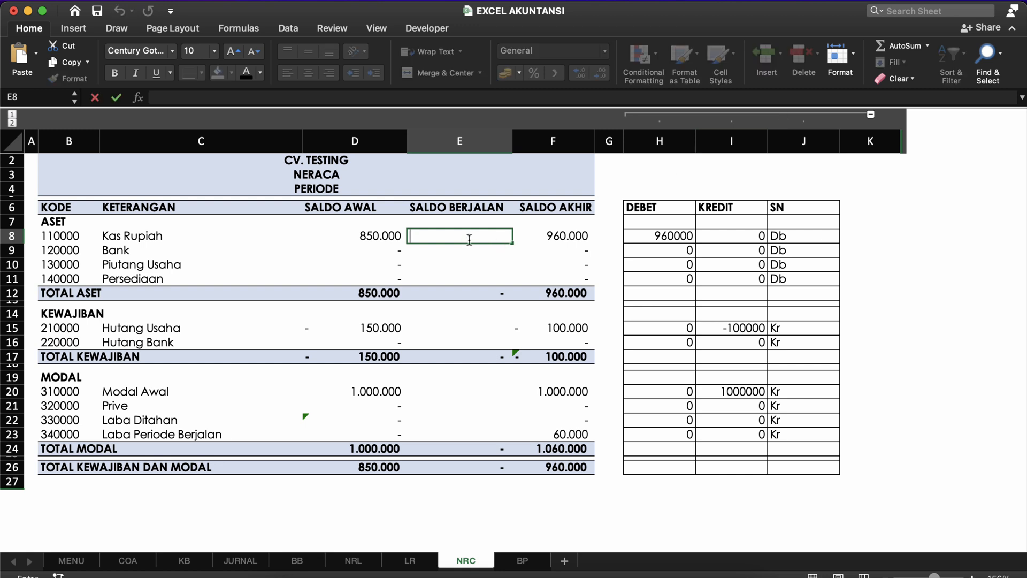
pyautogui.press('super+v')
# Replace NRCL_SADB with NRCL_JLNDB in the first INDEX of the E8 formula.
pyautogui.click(496, 248)
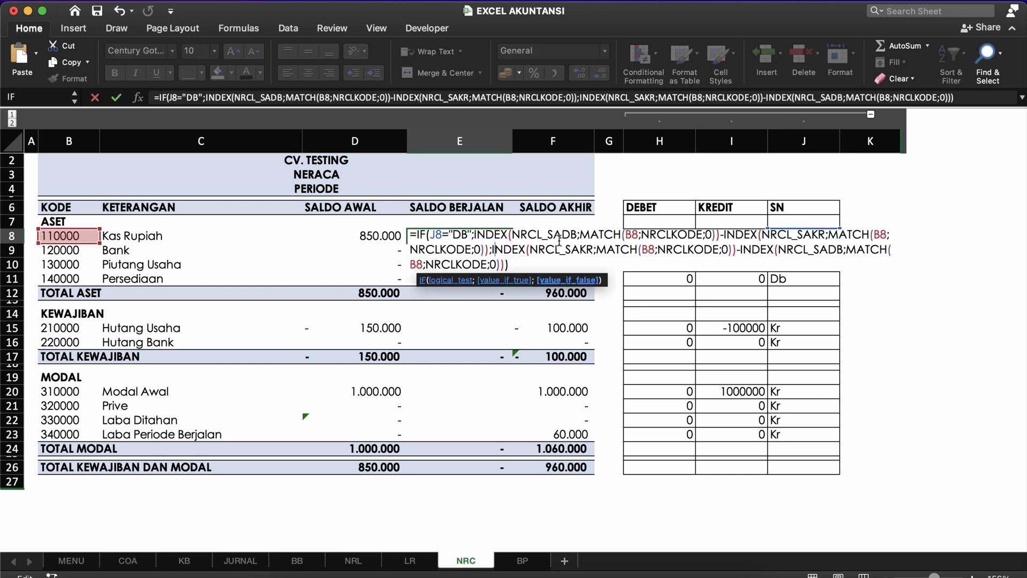
pyautogui.click(576, 236)
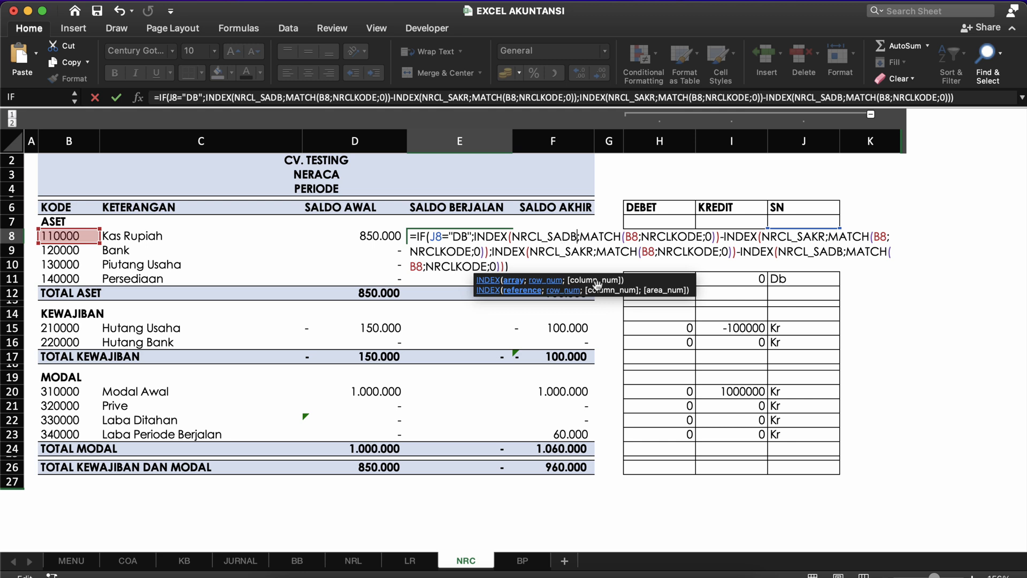
pyautogui.press('BackSpace')
pyautogui.press('BackSpace')
pyautogui.press('BackSpace')
pyautogui.press('BackSpace')
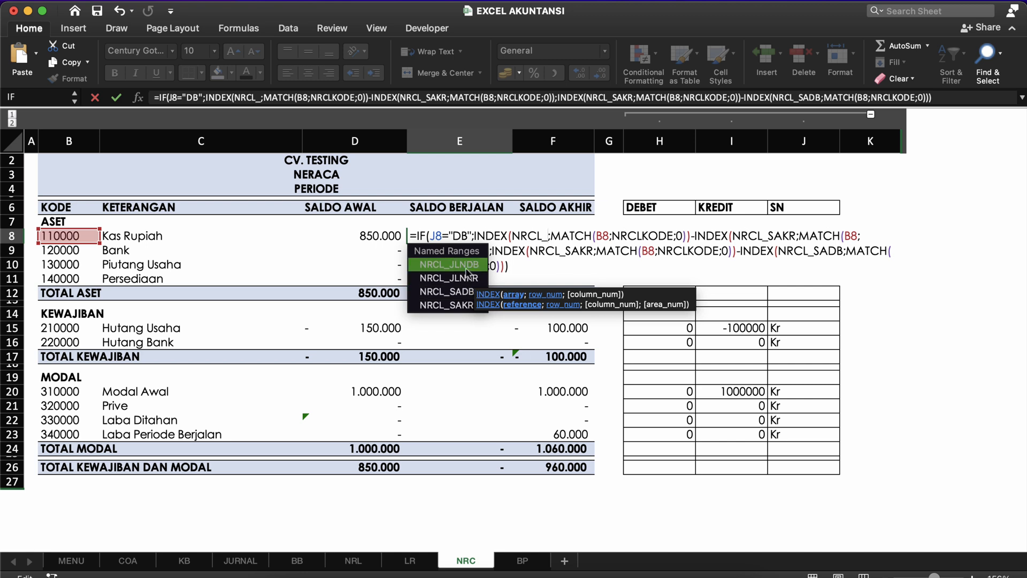
pyautogui.doubleClick(466, 267)
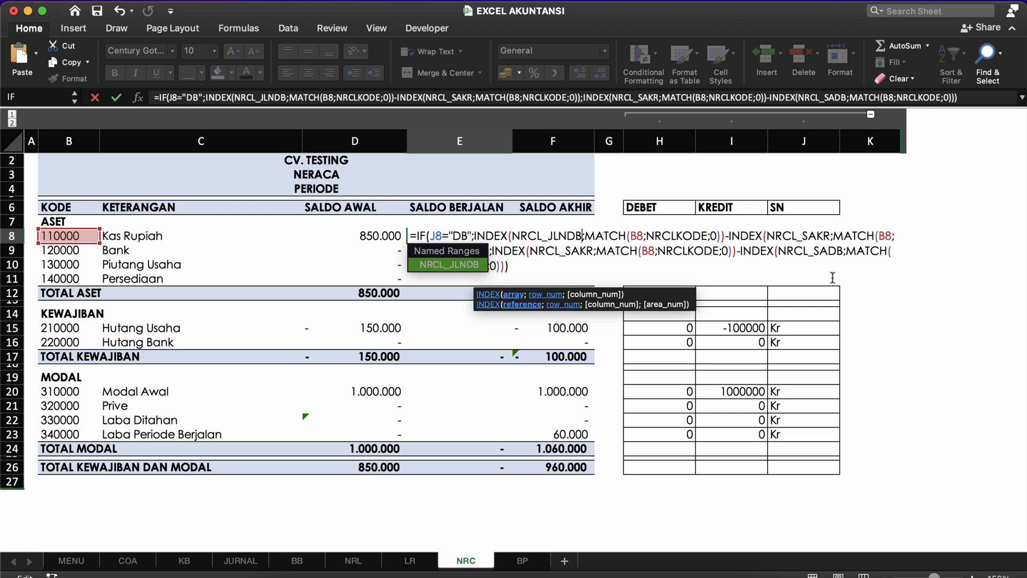
# Replace NRCL_SAKR with NRCL_JLNKR in the second INDEX of the E8 formula.
pyautogui.click(833, 236)
pyautogui.press('BackSpace')
pyautogui.press('BackSpace')
pyautogui.press('BackSpace')
pyautogui.press('BackSpace')
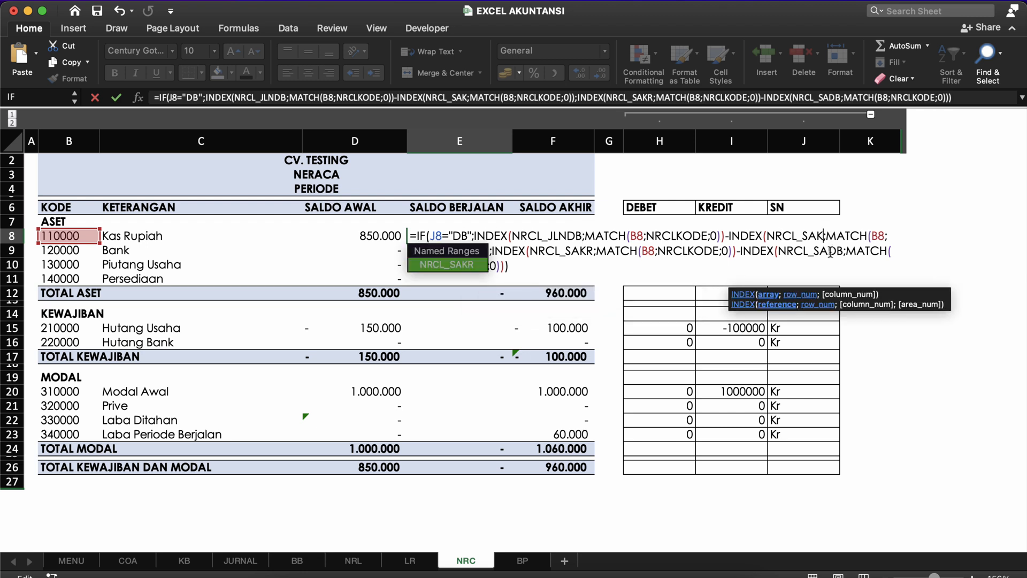
pyautogui.write('JLN')
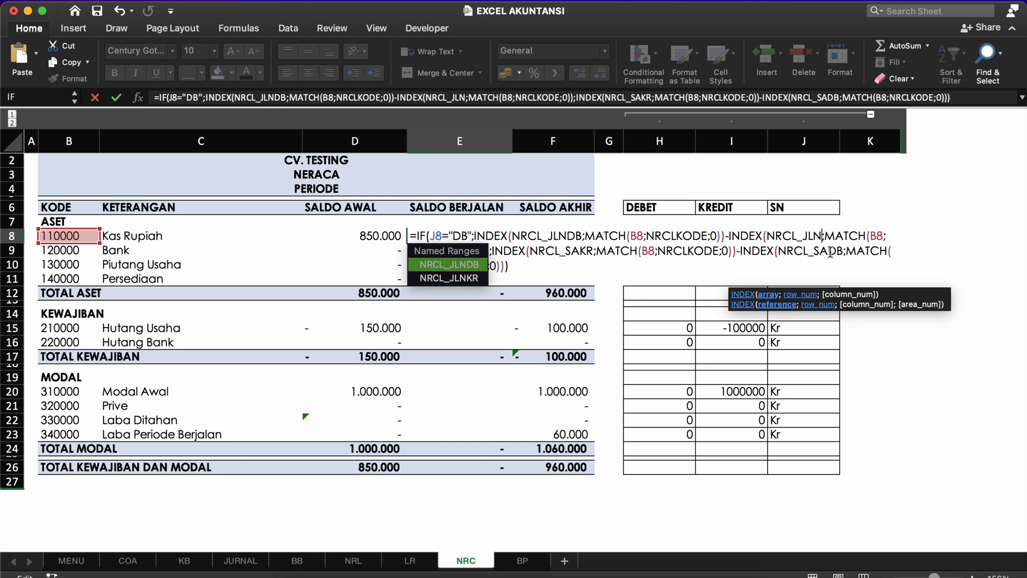
pyautogui.write('KR')
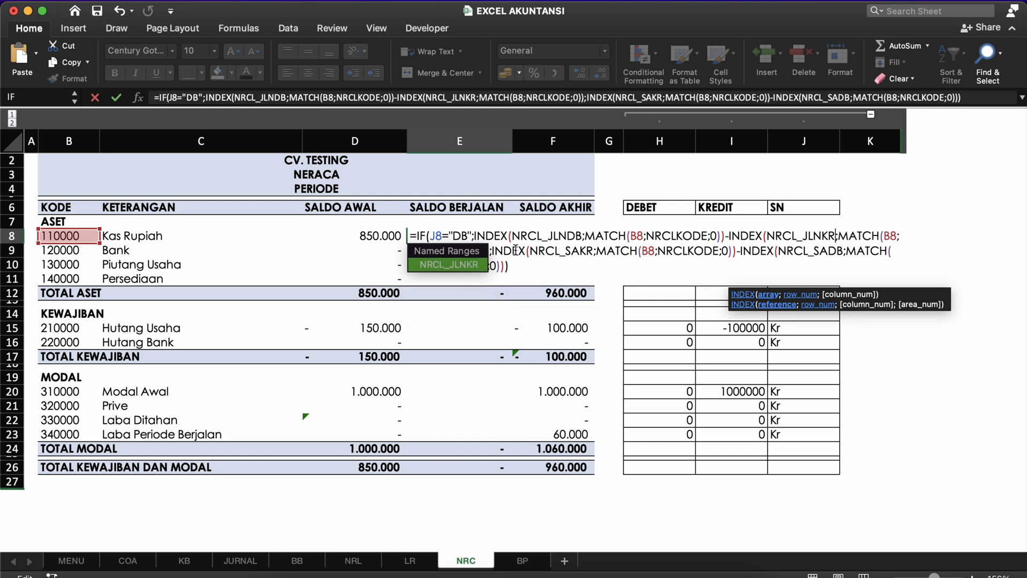
# Replace NRCL_SAKR with NRCL_JLNKR in the third INDEX of the E8 formula.
pyautogui.click(552, 252)
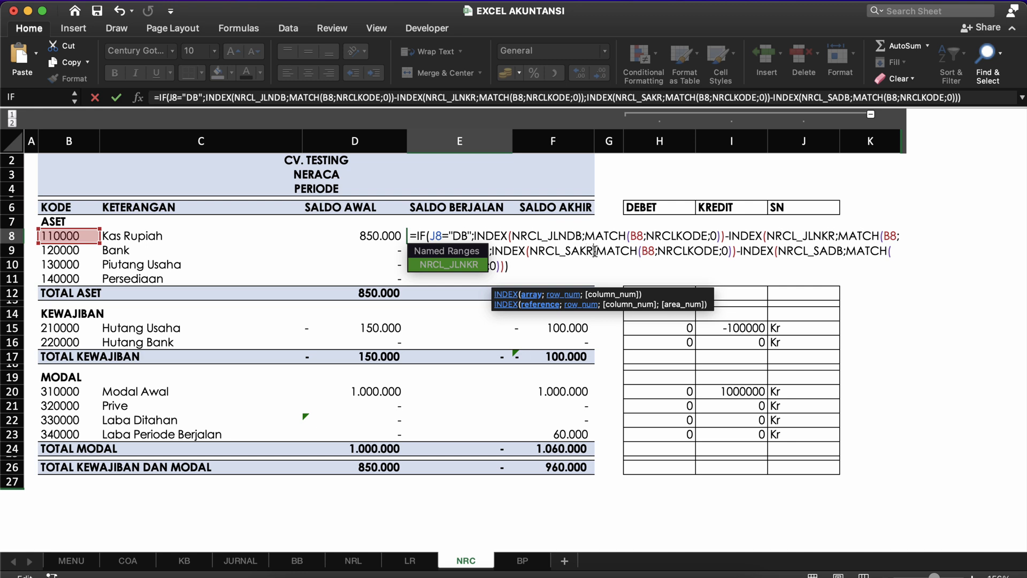
pyautogui.press('BackSpace')
pyautogui.press('BackSpace')
pyautogui.press('BackSpace')
pyautogui.press('BackSpace')
pyautogui.write('JLN')
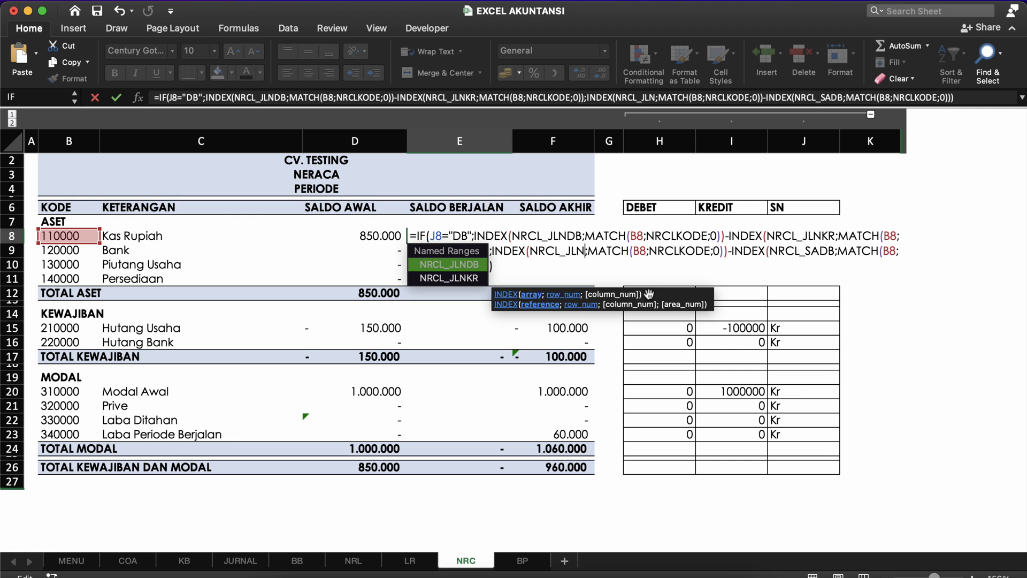
pyautogui.write('KR')
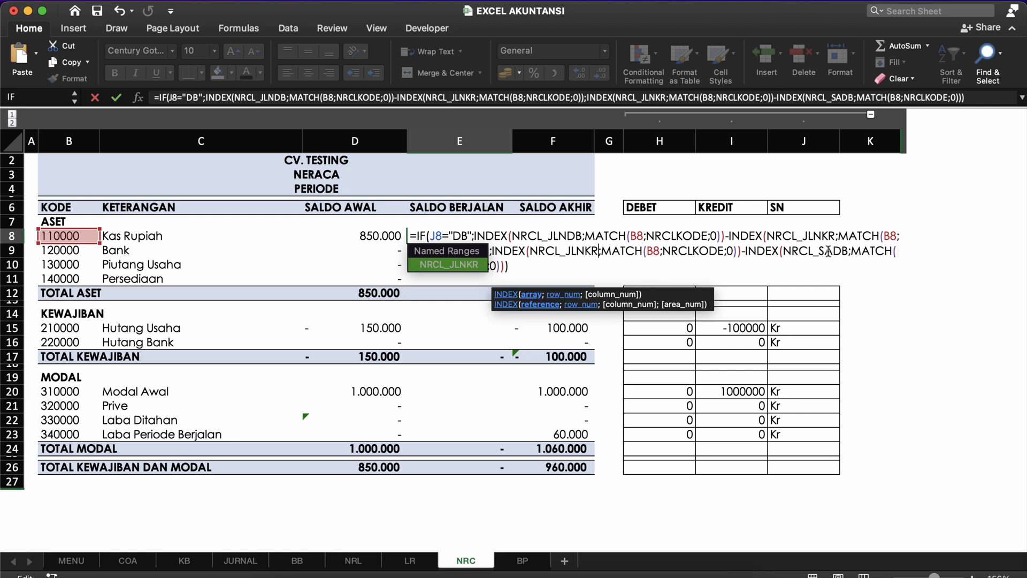
# Replace NRCL_SADB with NRCL_JLNDB in the last INDEX of the E8 formula and commit it.
pyautogui.click(846, 250)
pyautogui.press('BackSpace')
pyautogui.press('BackSpace')
pyautogui.press('BackSpace')
pyautogui.press('BackSpace')
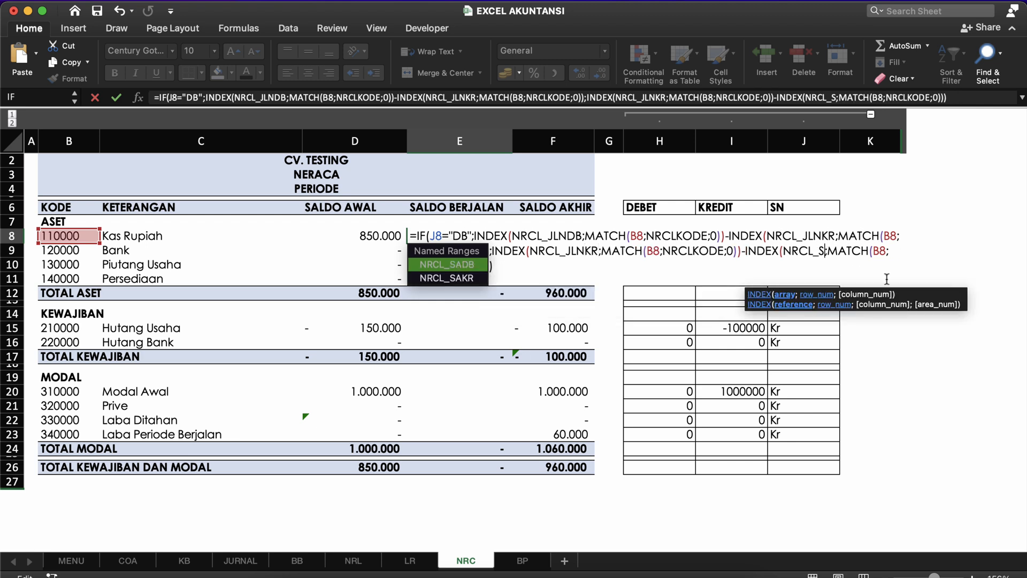
pyautogui.write('JLN')
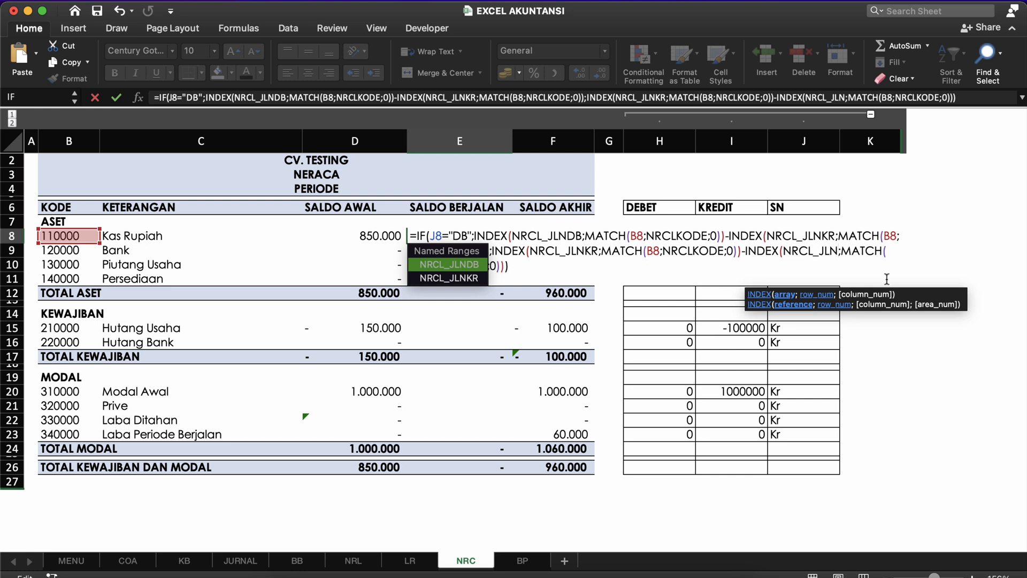
pyautogui.write('DB')
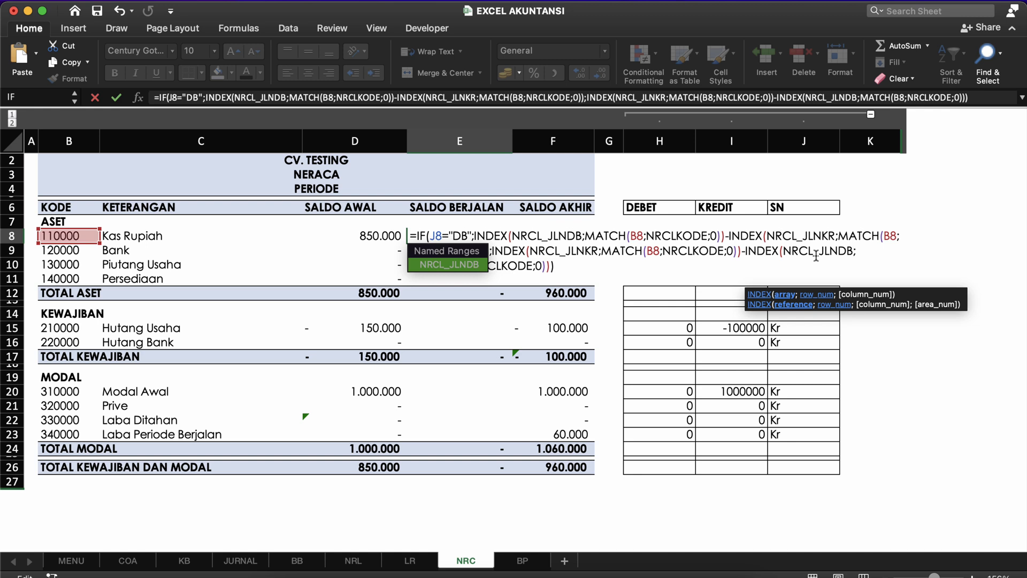
pyautogui.press('Return')
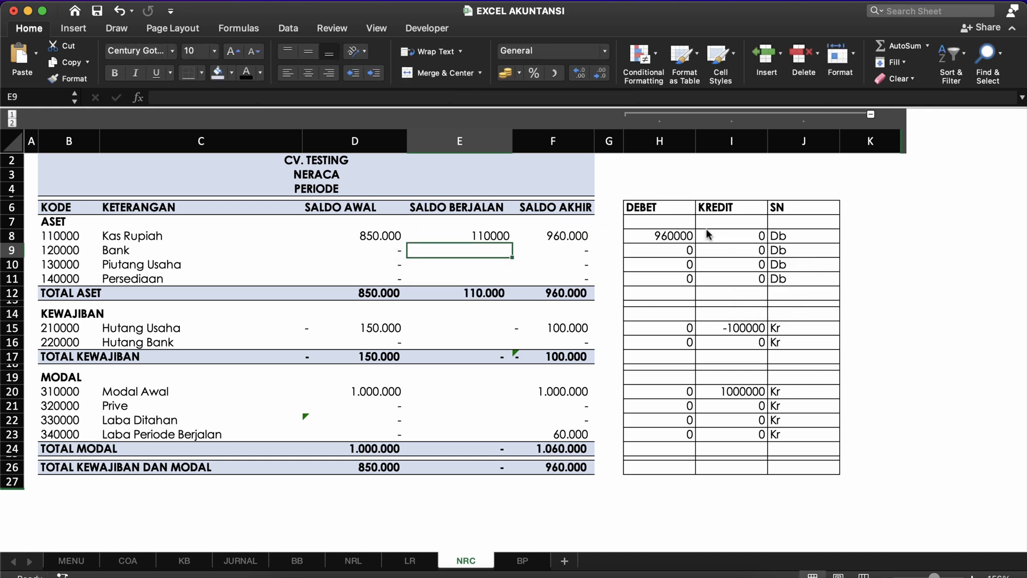
# Apply the comma number style to E8 and copy its formula into the other asset rows E9:E11.
pyautogui.click(473, 234)
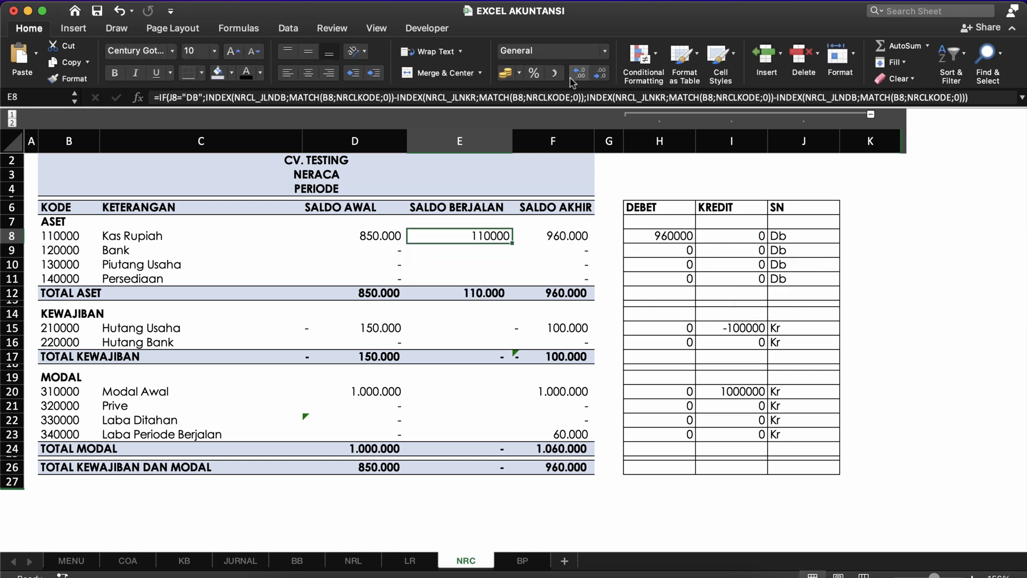
pyautogui.click(557, 75)
pyautogui.press('super+c')
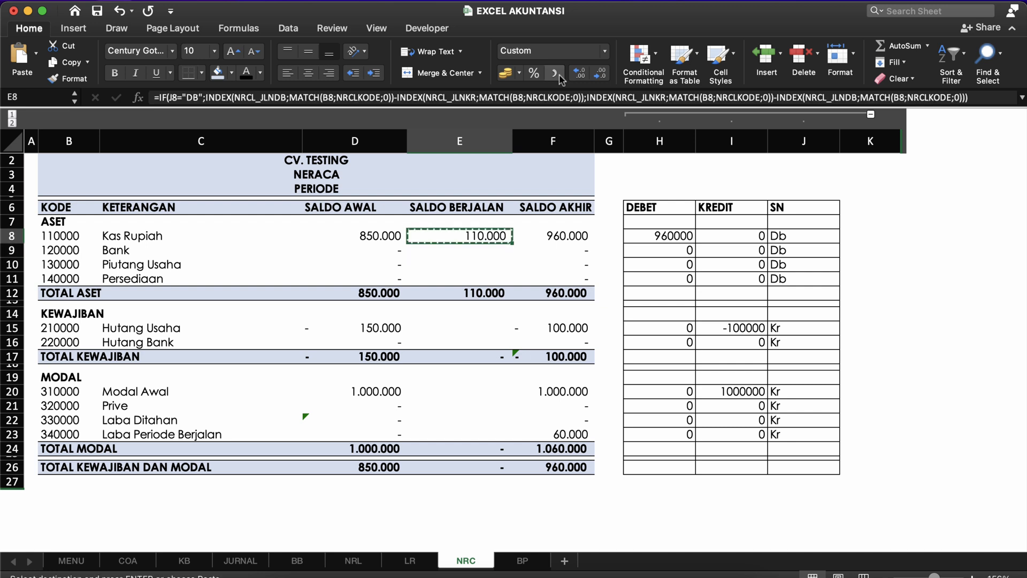
pyautogui.press('Down')
pyautogui.hotkey('shift', 'Down')
pyautogui.hotkey('shift', 'Down')
pyautogui.press('Down')
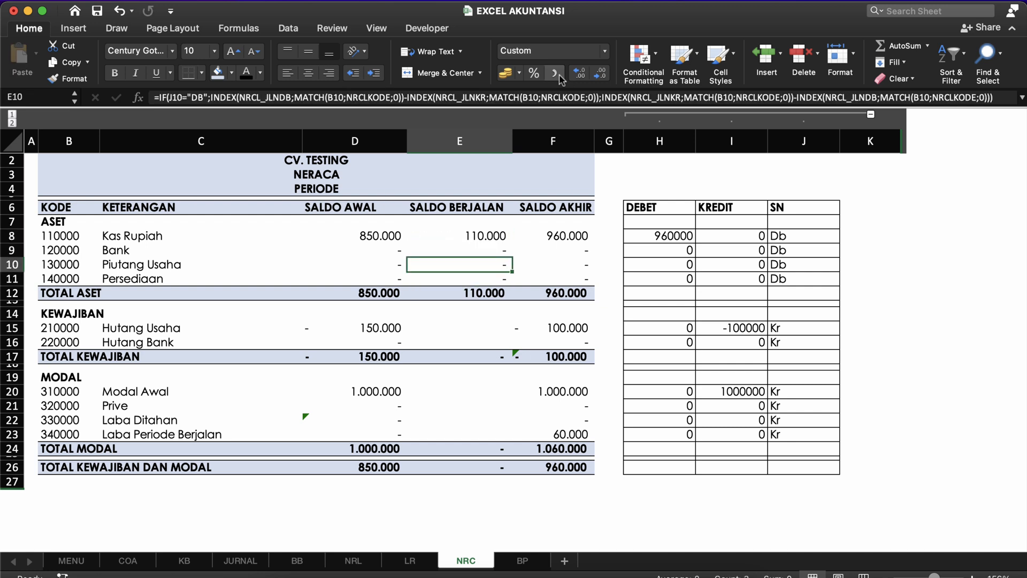
# Copy the SALDO BERJALAN formula into the Hutang Usaha and Hutang Bank cells E15:E16.
pyautogui.press('super+c')
pyautogui.press('Down')
pyautogui.press('Down')
pyautogui.press('Down')
pyautogui.press('Down')
pyautogui.press('Down')
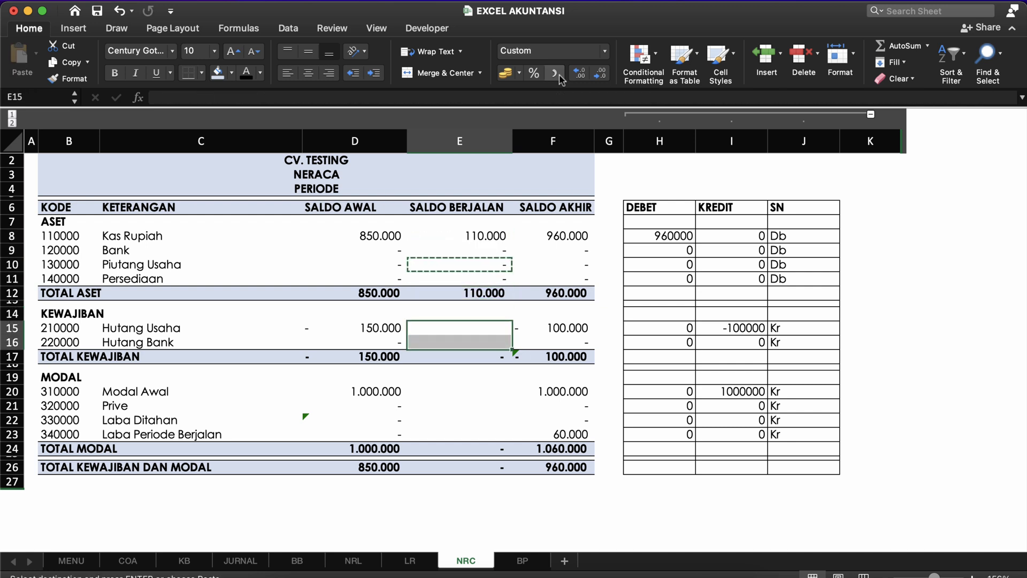
pyautogui.press('Return')
# Copy the SALDO BERJALAN formula from E15 into the MODAL rows E20:E23.
pyautogui.press('super+c')
pyautogui.press('Down')
pyautogui.press('Down')
pyautogui.press('Down')
pyautogui.press('Down')
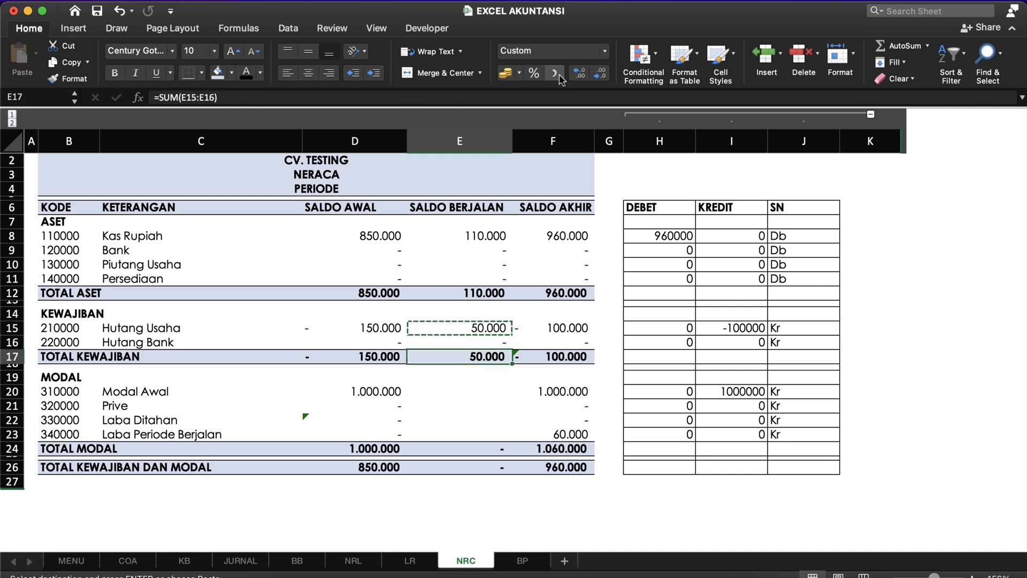
pyautogui.hotkey('shift', 'Down')
pyautogui.hotkey('shift', 'Down')
pyautogui.hotkey('shift', 'Down')
pyautogui.press('Return')
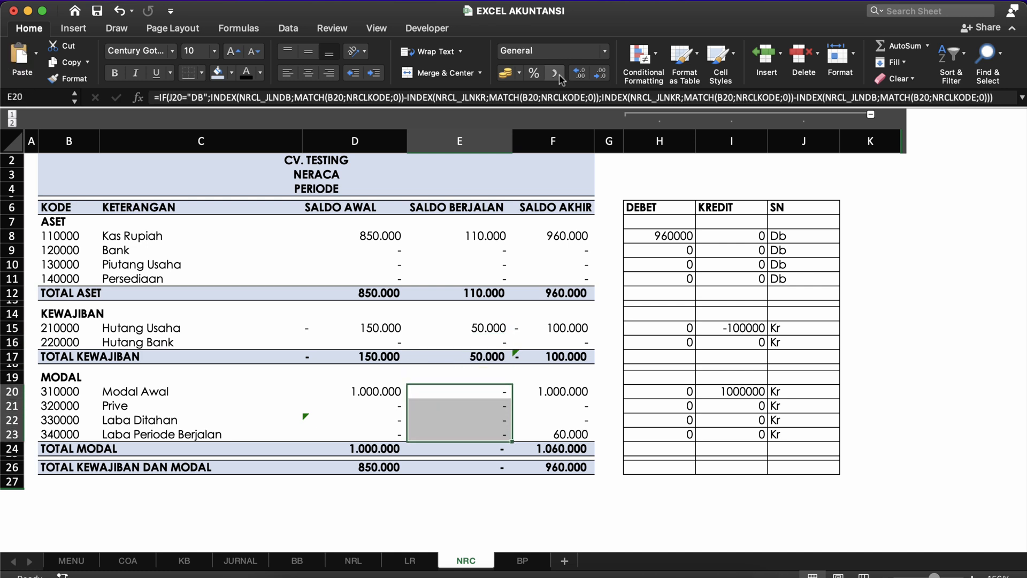
# Replace the Laba Periode Berjalan SALDO BERJALAN formula in E23 with a link to LR!E25.
pyautogui.press('Down')
pyautogui.press('Down')
pyautogui.press('Down')
pyautogui.press('Down')
pyautogui.press('Up')
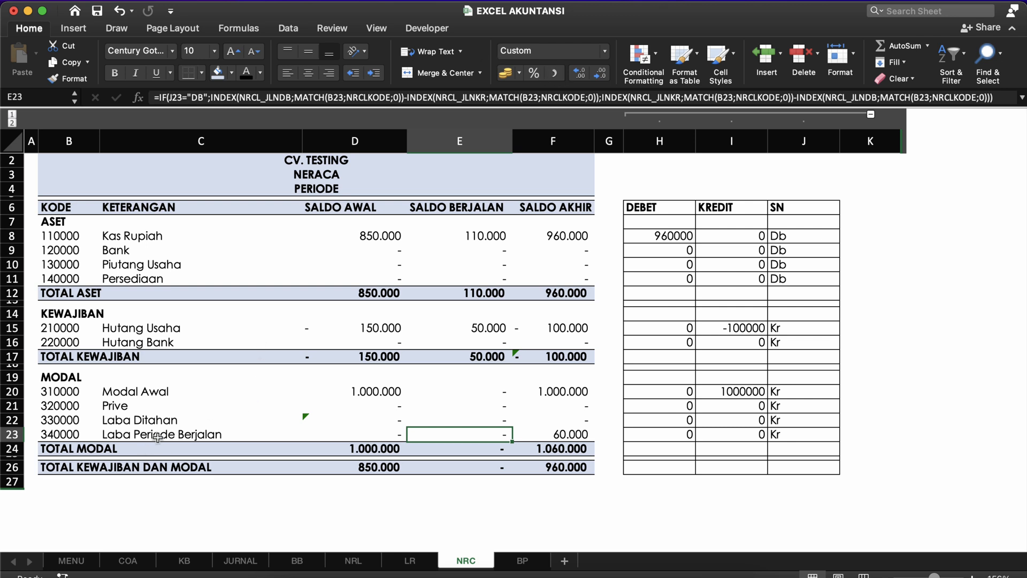
pyautogui.write('=')
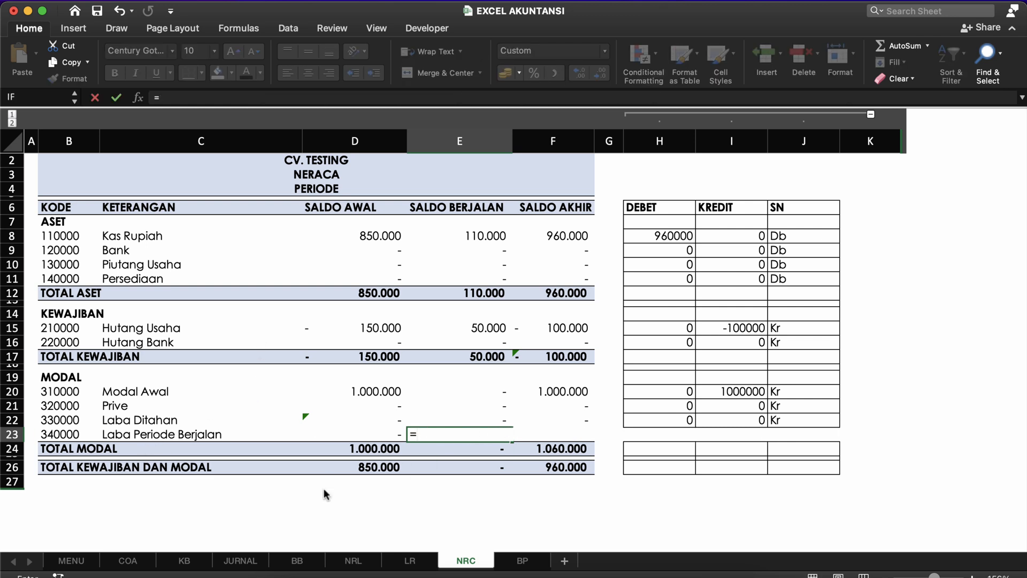
pyautogui.click(412, 562)
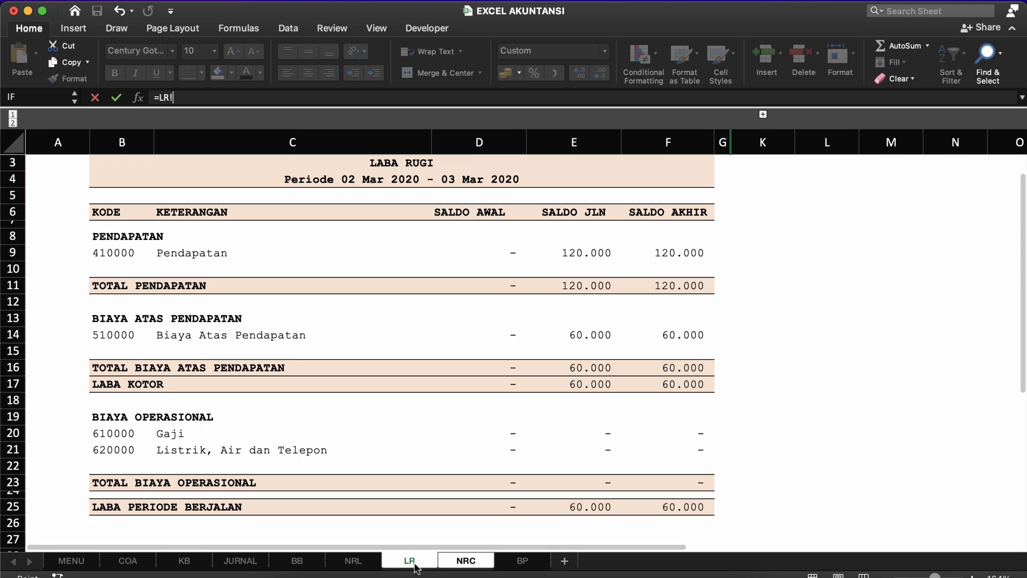
pyautogui.click(589, 507)
pyautogui.press('Return')
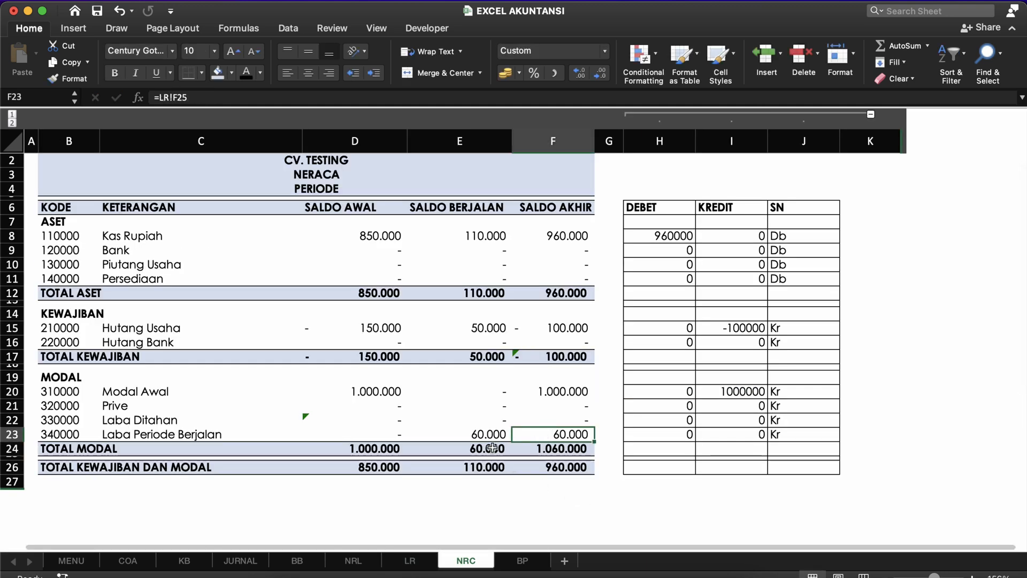
# Check the SALDO BERJALAN totals and inspect the existing Kas Rupiah SALDO AKHIR formula in F8.
pyautogui.click(486, 465)
pyautogui.click(485, 357)
pyautogui.click(487, 292)
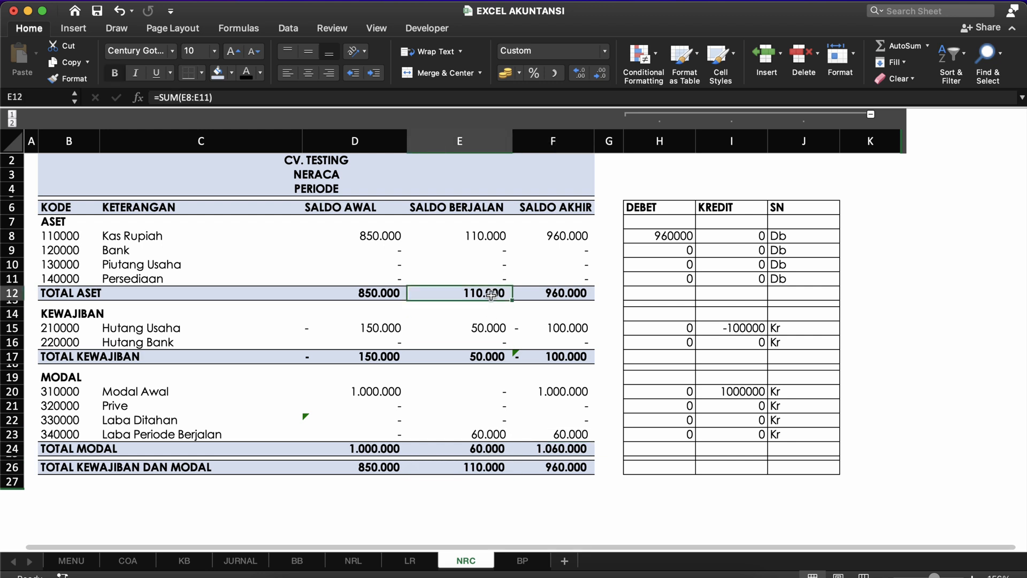
pyautogui.click(552, 233)
pyautogui.click(567, 293)
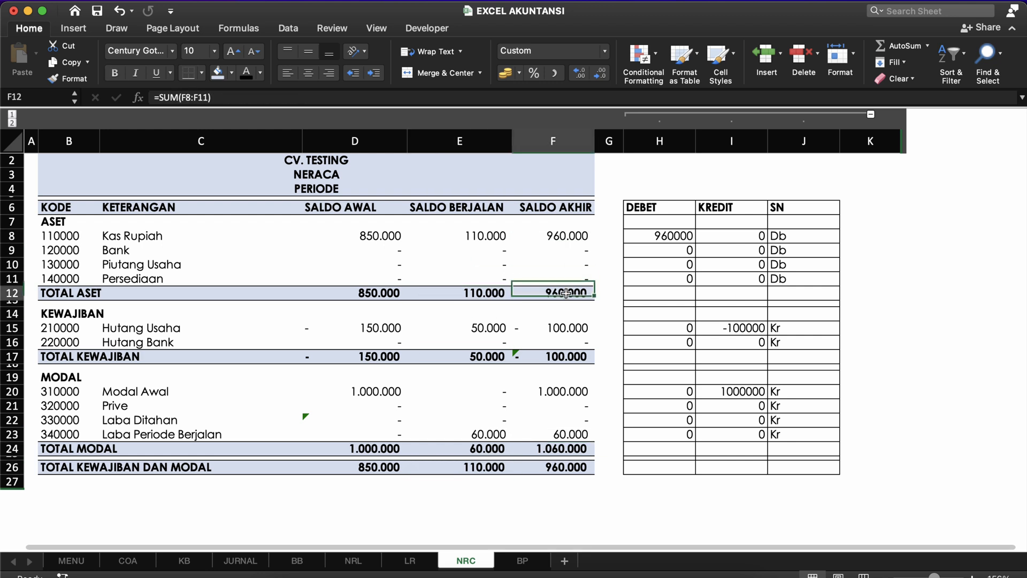
pyautogui.click(567, 234)
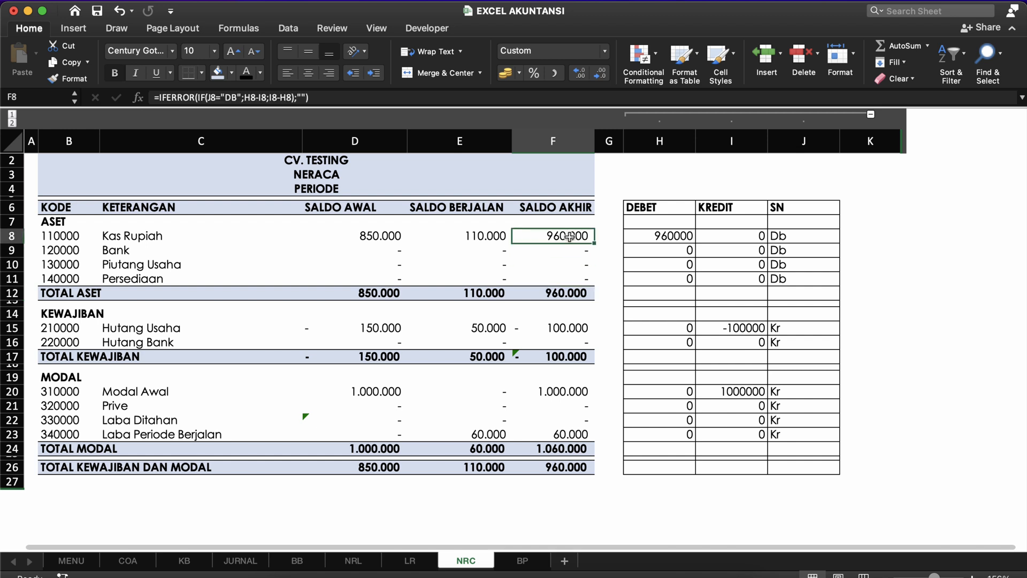
pyautogui.doubleClick(568, 236)
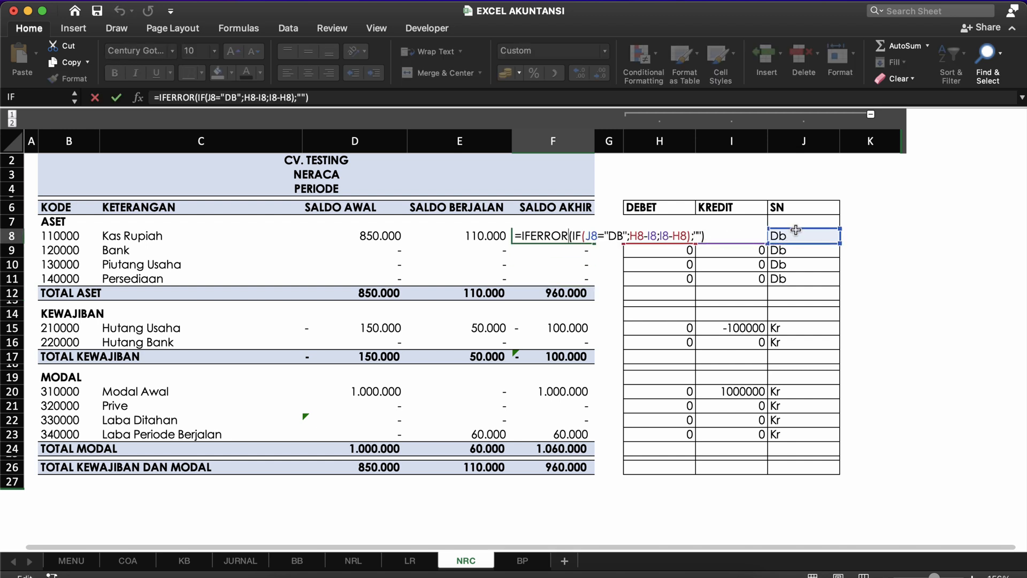
pyautogui.press('Return')
pyautogui.press('Up')
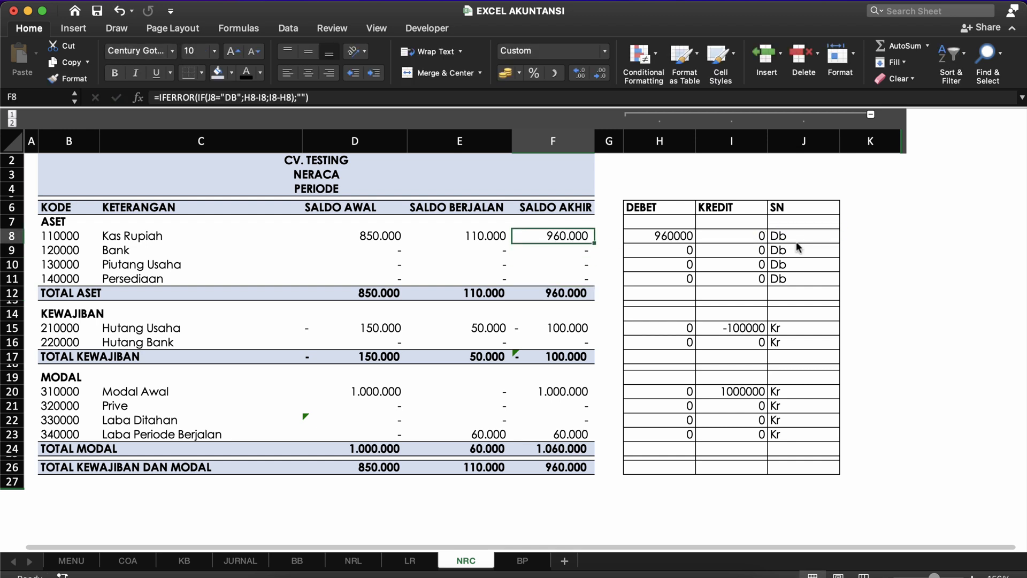
# Replace the Kas Rupiah SALDO AKHIR formula in F8 with =D8+E8.
pyautogui.write('=')
pyautogui.press('Left')
pyautogui.press('Left')
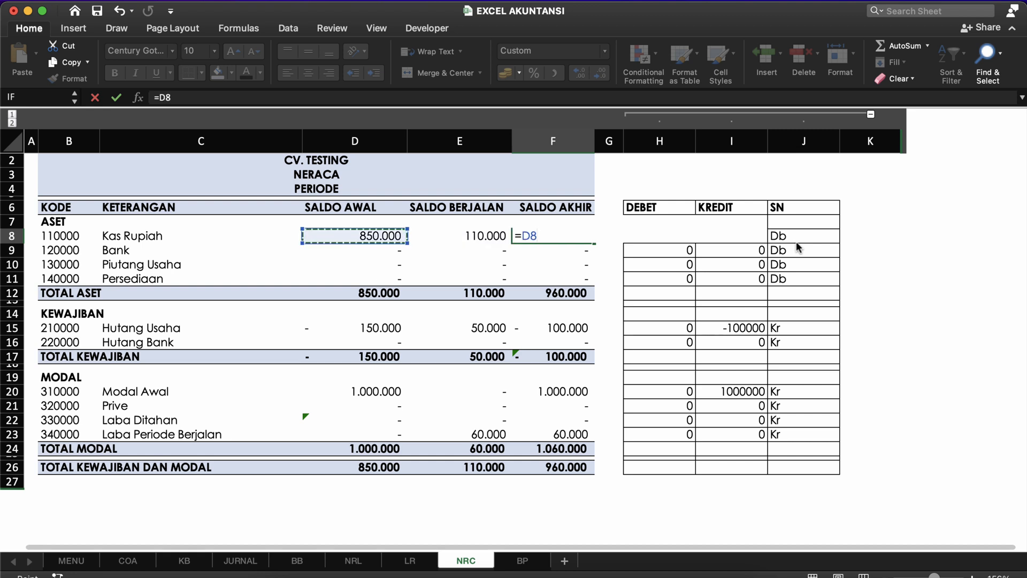
pyautogui.write('+')
pyautogui.press('Right')
pyautogui.press('Return')
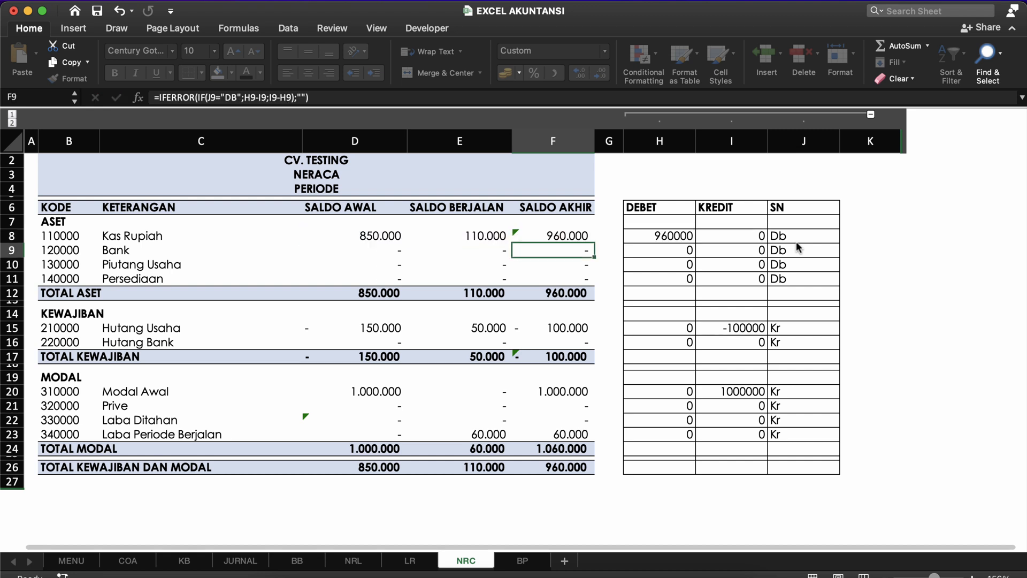
# Copy the F8 sum formula into the remaining asset rows F9:F11.
pyautogui.press('Up')
pyautogui.press('cmd+c')
pyautogui.press('Down')
pyautogui.hotkey('shift', 'Down')
pyautogui.hotkey('shift', 'Down')
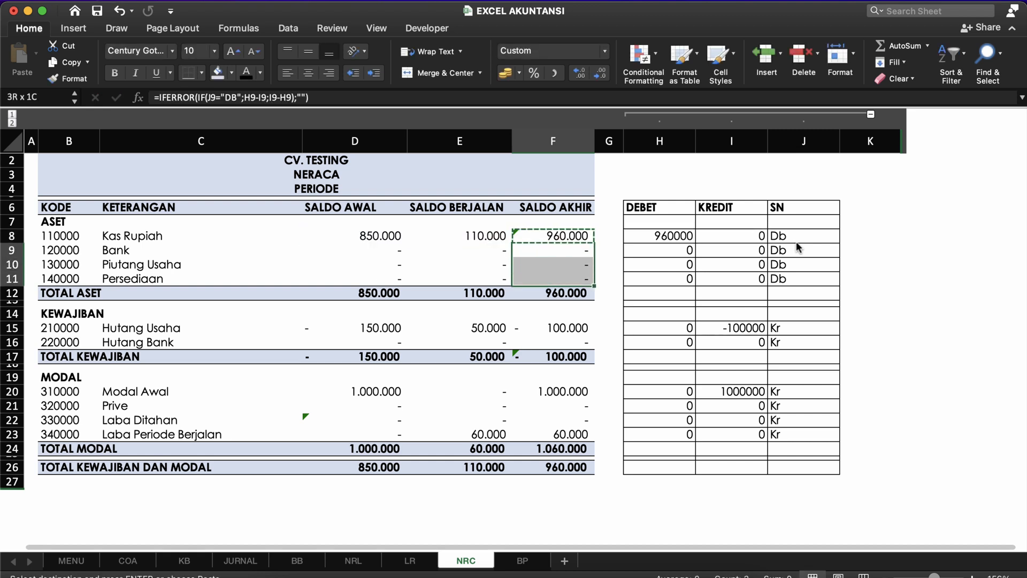
pyautogui.press('cmd+v')
pyautogui.press('Escape')
# Copy the SALDO AKHIR sum formula from F8 into the KEWAJIBAN rows F15:F16.
pyautogui.press('Up')
pyautogui.press('cmd+c')
pyautogui.press('Down')
pyautogui.press('Down')
pyautogui.press('Down')
pyautogui.press('Down')
pyautogui.press('Down')
pyautogui.press('Down')
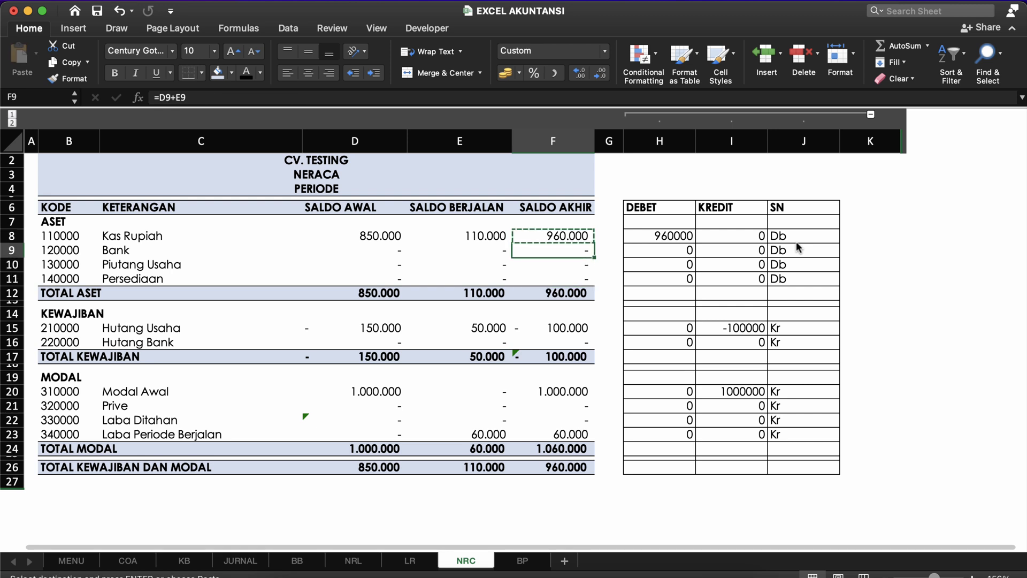
pyautogui.hotkey('shift', 'Down')
pyautogui.press('Return')
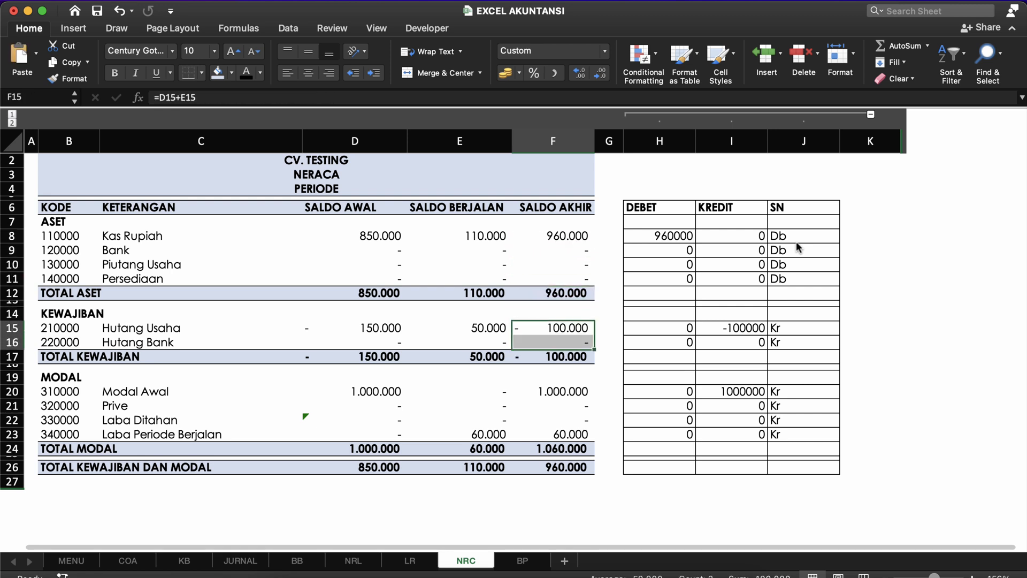
# Copy the SALDO AKHIR sum formula from F15 into the MODAL rows F20:F23.
pyautogui.press('Up')
pyautogui.press('Down')
pyautogui.press('super+c')
pyautogui.press('Down')
pyautogui.press('Down')
pyautogui.press('Down')
pyautogui.press('Down')
pyautogui.press('Down')
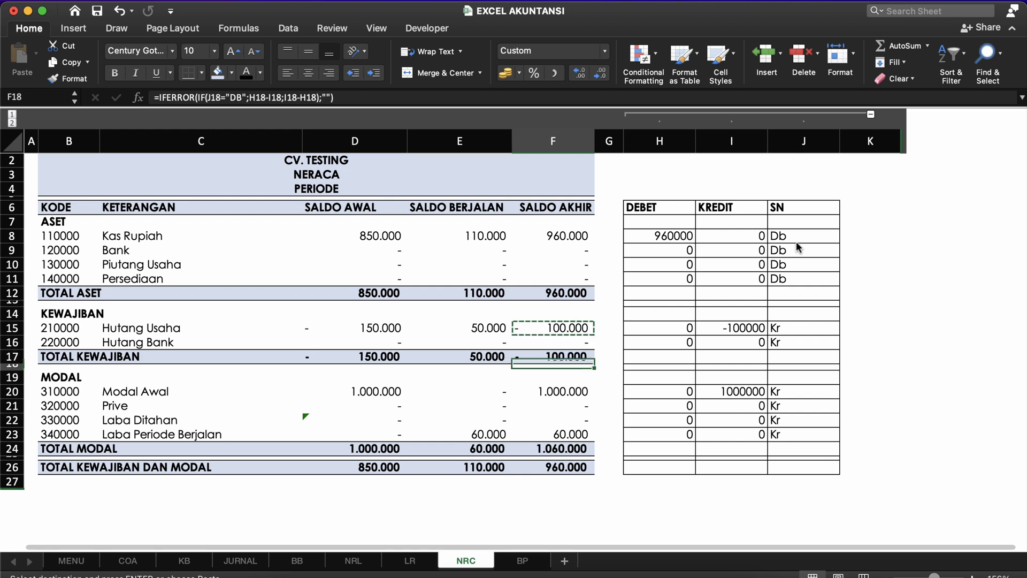
pyautogui.hotkey('shift', 'Down')
pyautogui.hotkey('shift', 'Down')
pyautogui.hotkey('shift', 'Down')
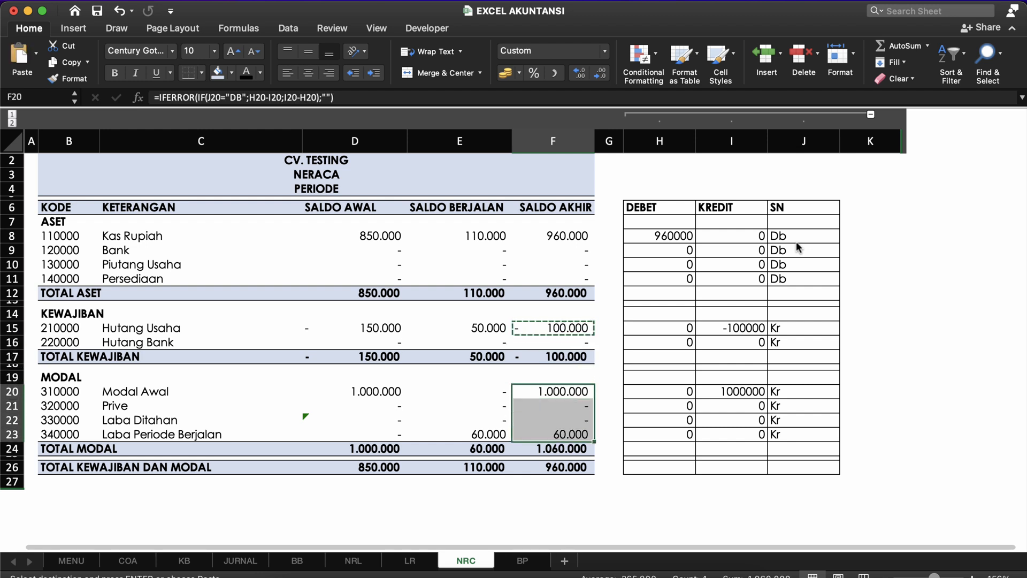
pyautogui.press('Return')
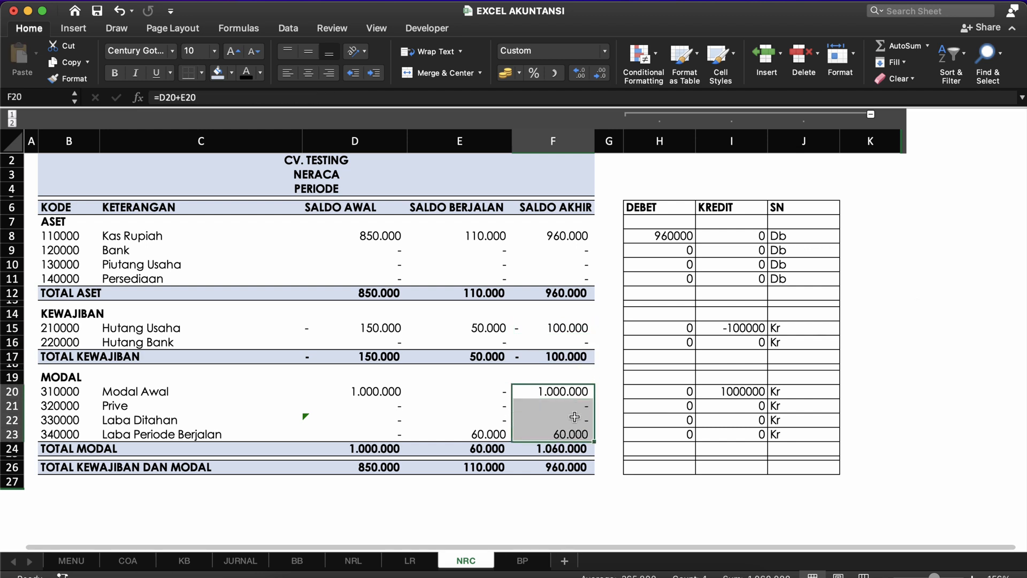
# Collapse the grouped DEBET, KREDIT and SN helper columns and check the SALDO AKHIR total of assets against liabilities and equity.
pyautogui.press('Down')
pyautogui.press('Up')
pyautogui.click(678, 328)
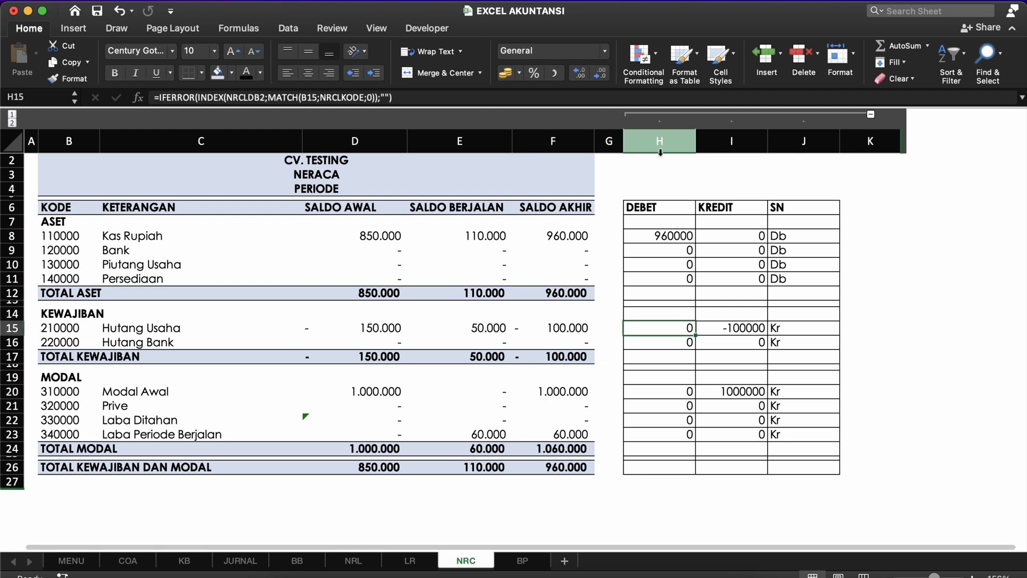
pyautogui.click(871, 115)
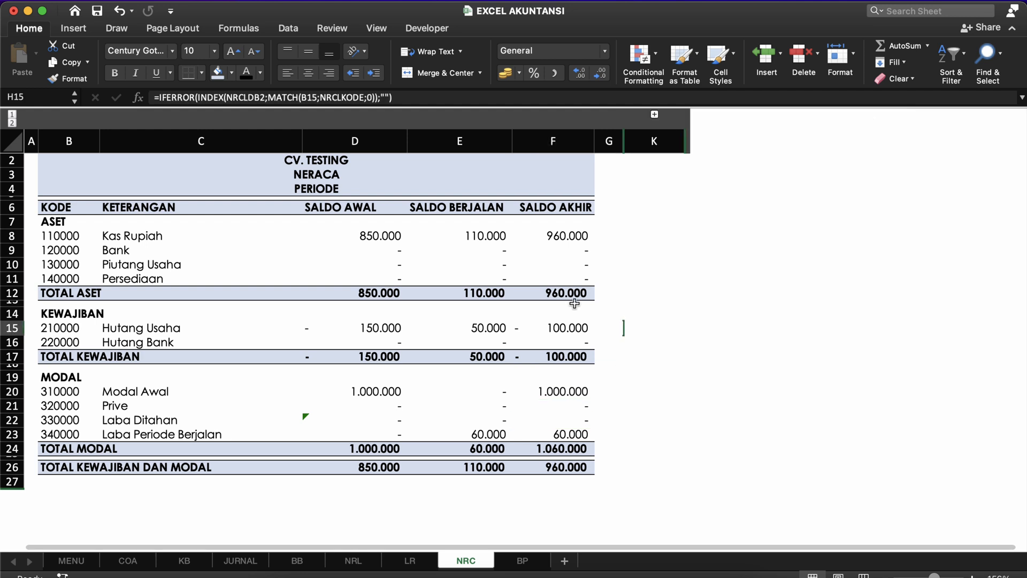
pyautogui.click(574, 301)
pyautogui.click(537, 434)
pyautogui.click(545, 467)
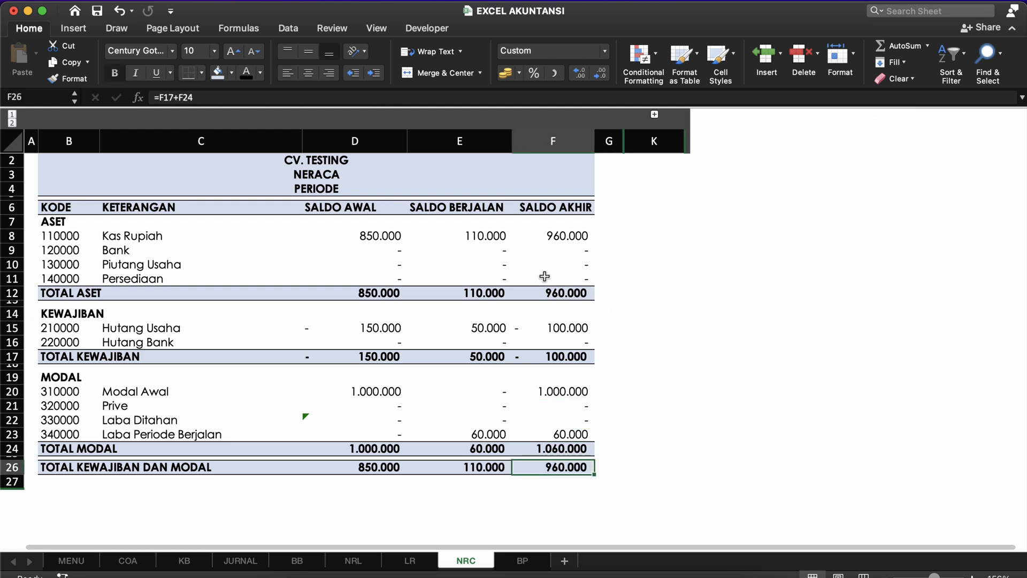
pyautogui.click(550, 301)
pyautogui.click(480, 194)
pyautogui.click(440, 235)
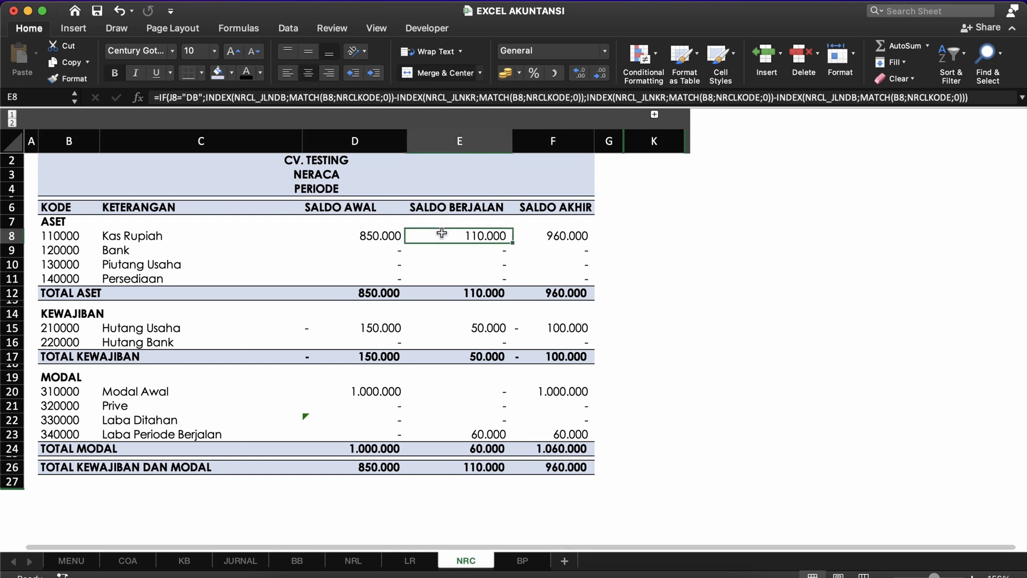
pyautogui.scroll(1, 436, 225)
pyautogui.click(332, 206)
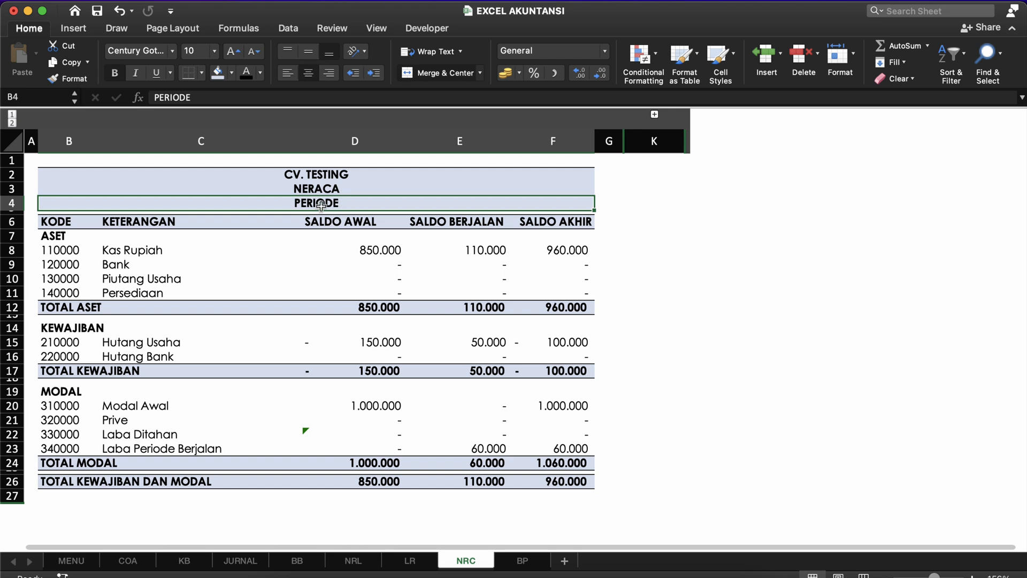
pyautogui.write('=')
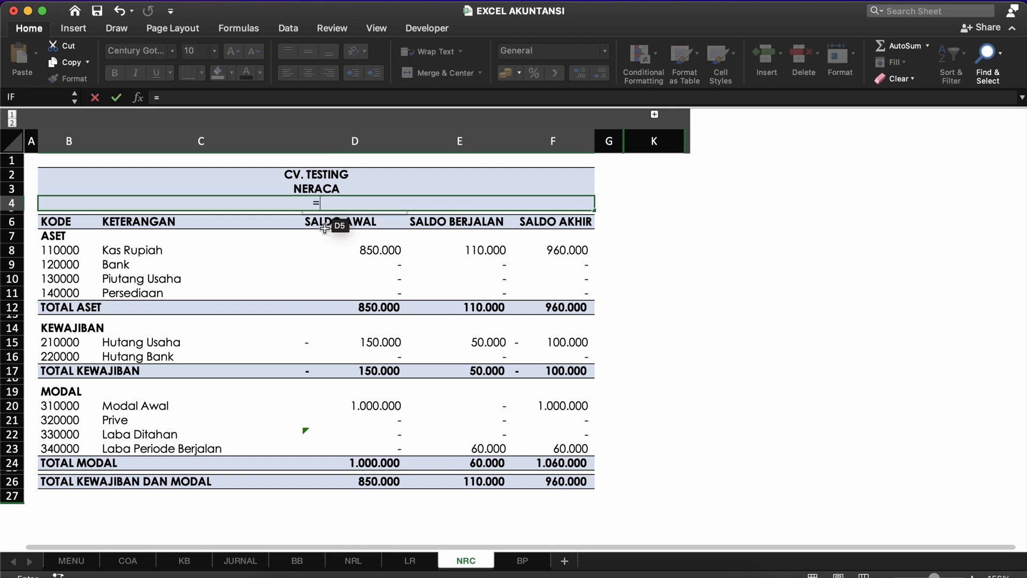
pyautogui.click(410, 560)
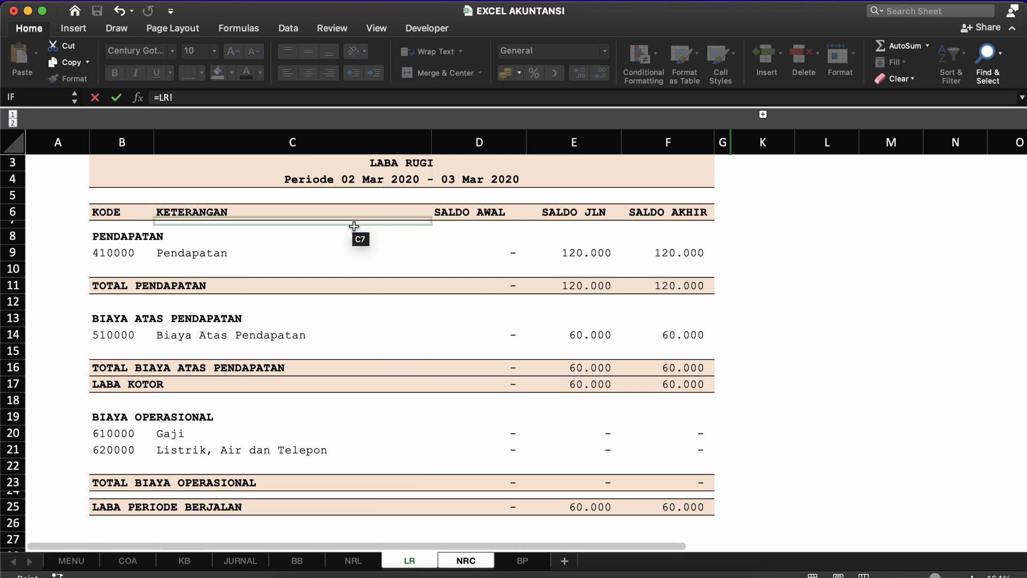
pyautogui.press('Escape')
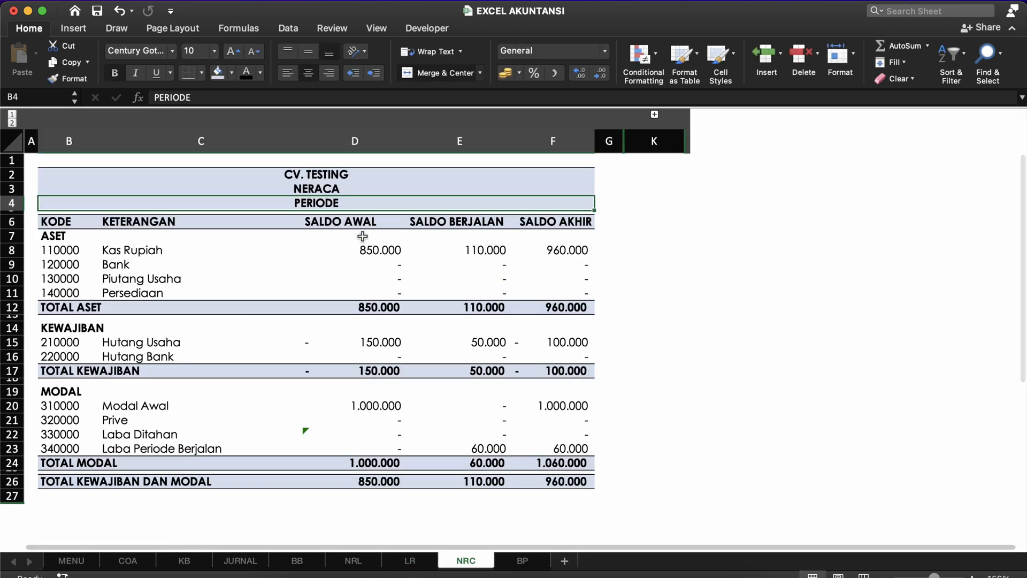
# Link the period heading in B4 to the period cell B4 on the LR sheet.
pyautogui.write('=')
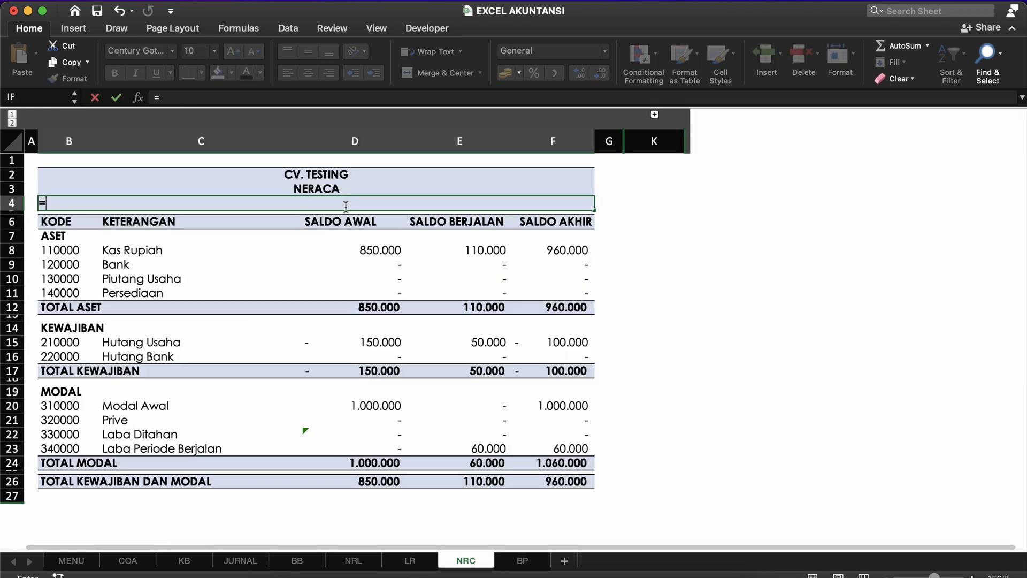
pyautogui.click(406, 561)
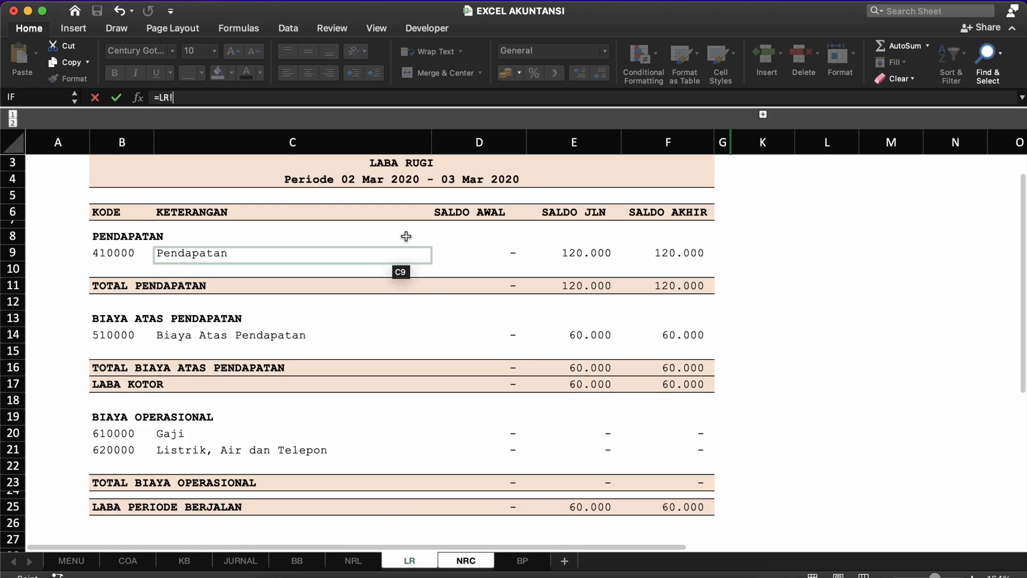
pyautogui.click(404, 185)
pyautogui.press('Return')
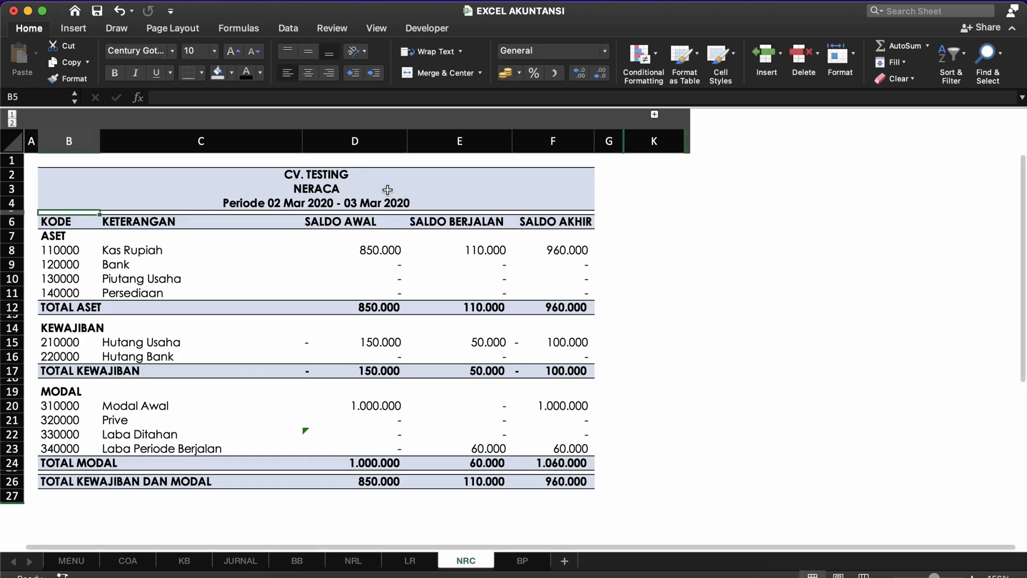
# Replace the period heading in B4 with the formula ="PER TGL "&TEXT(AKHIR;"DD MMM YYY").
pyautogui.click(313, 204)
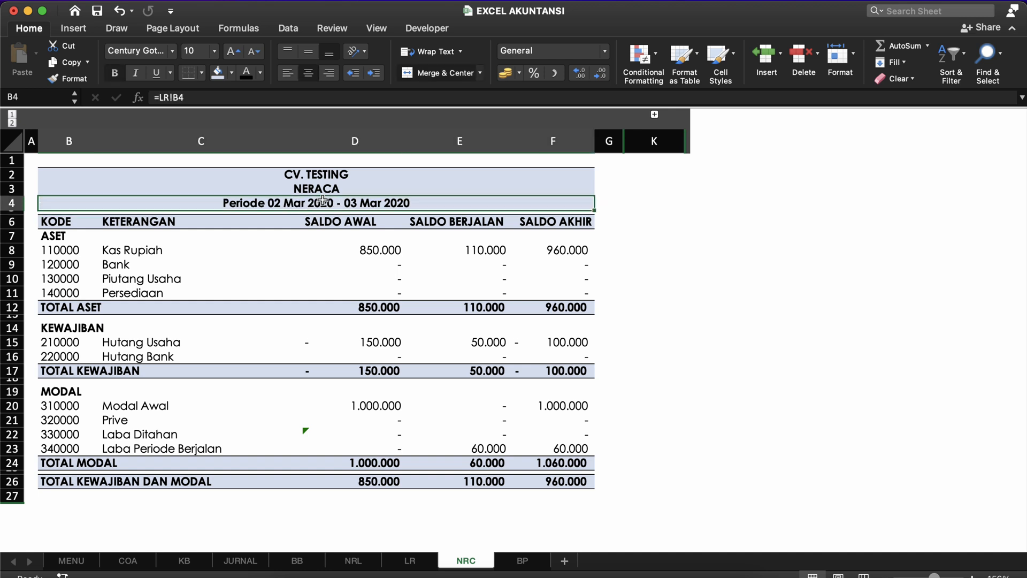
pyautogui.write('=')
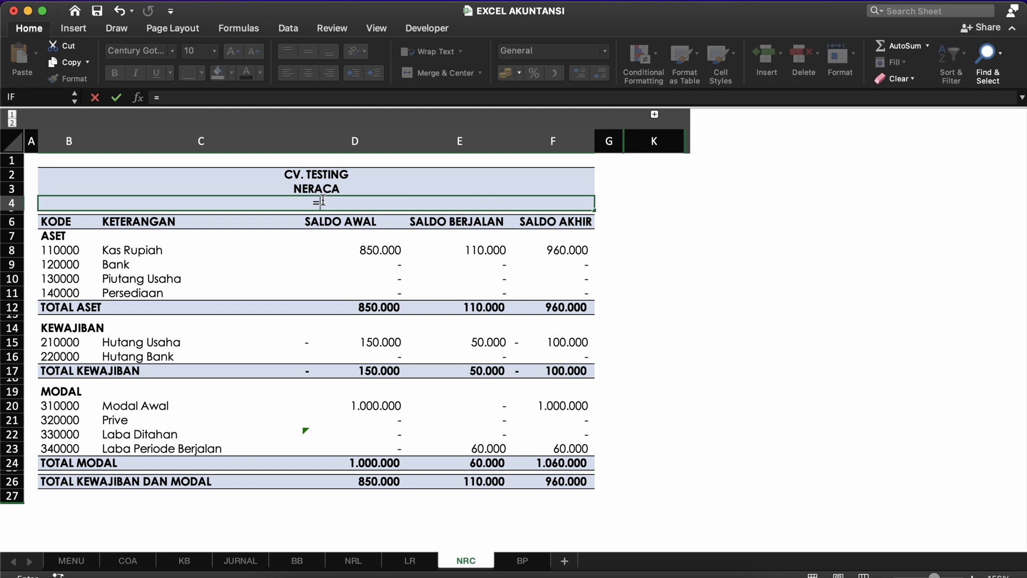
pyautogui.write('"PER T')
pyautogui.press('BackSpace')
pyautogui.write('TGL')
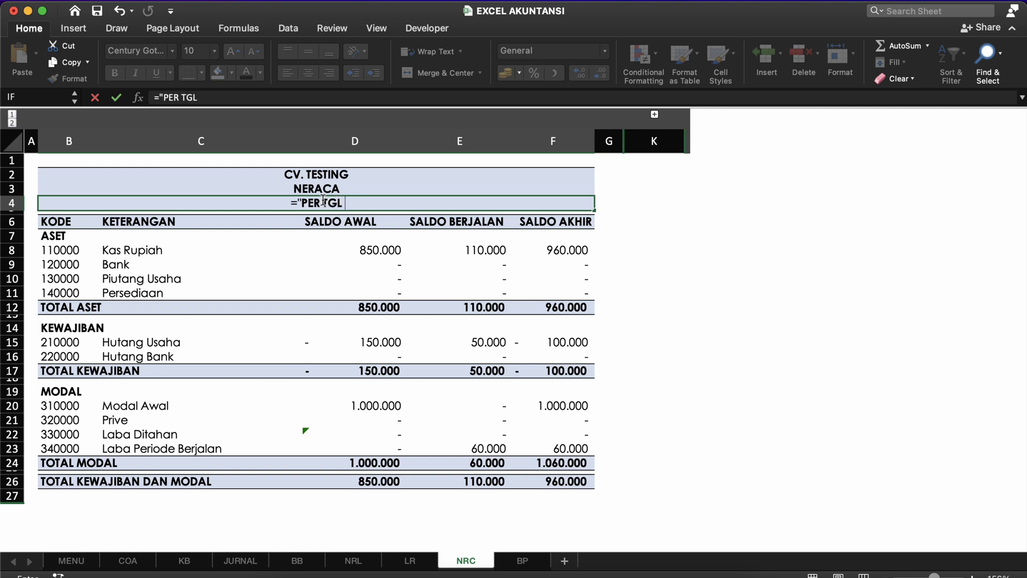
pyautogui.write(' "&')
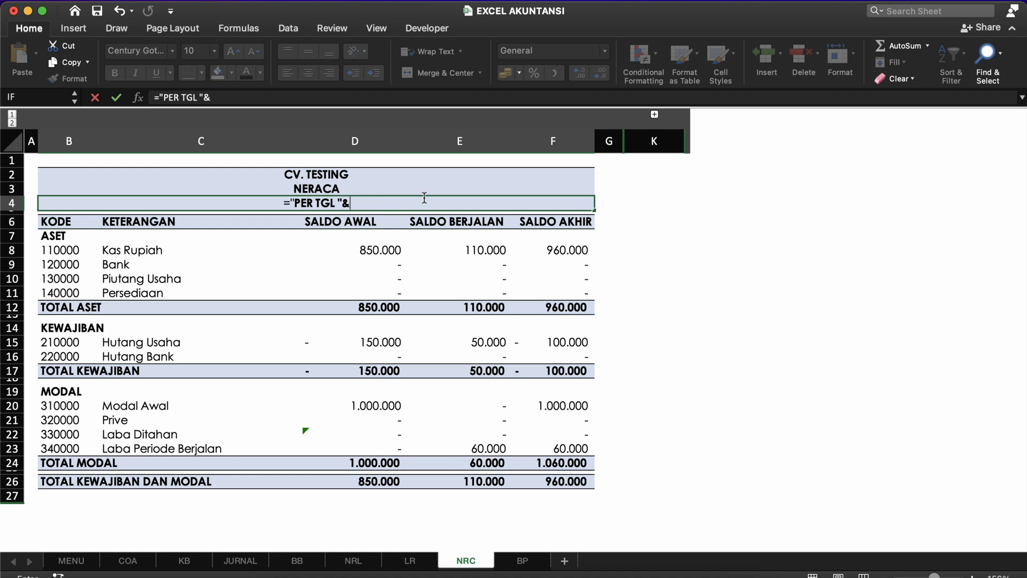
pyautogui.write('TEXT(')
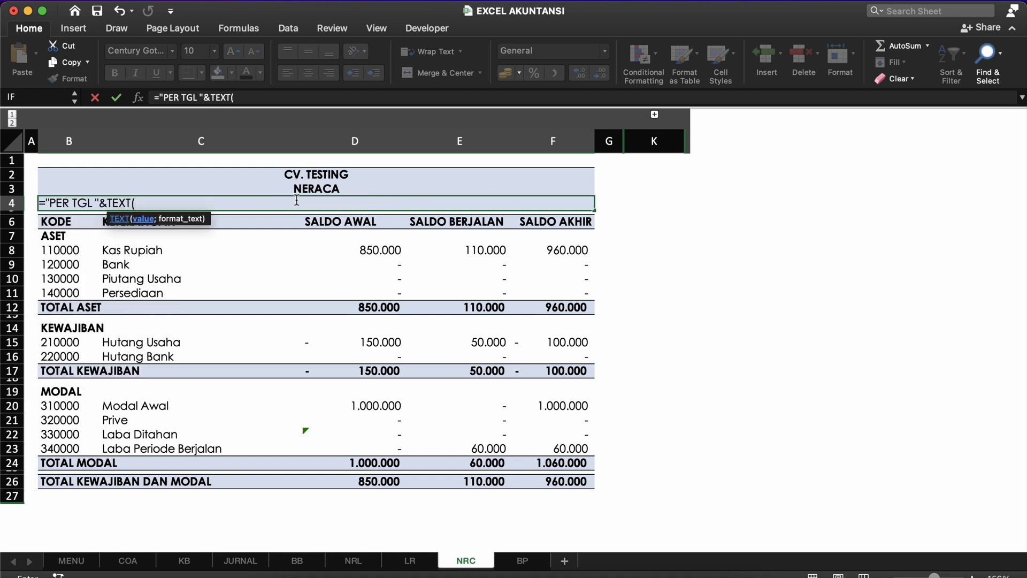
pyautogui.click(220, 194)
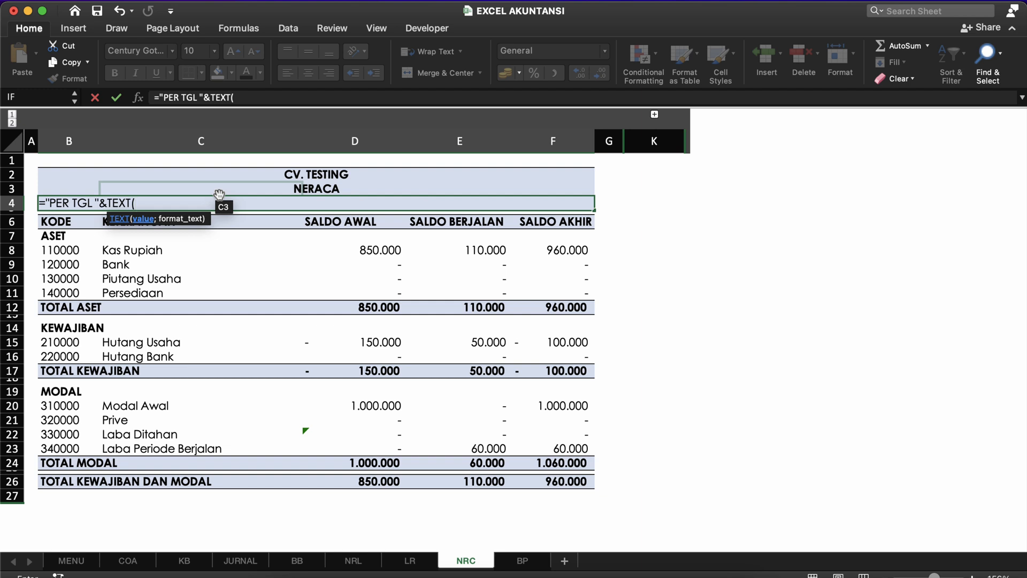
pyautogui.write('AK')
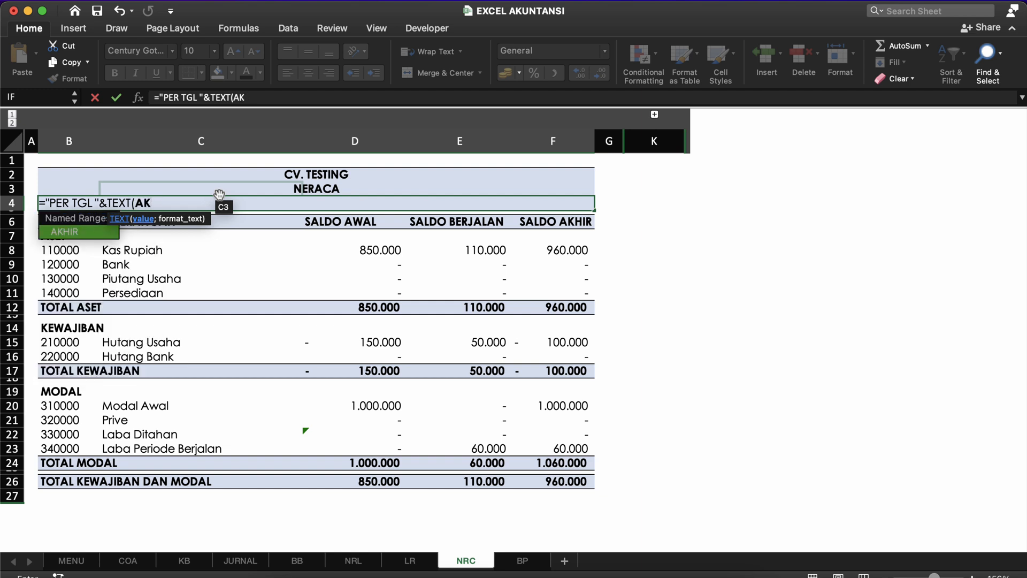
pyautogui.write('HIR;"DD')
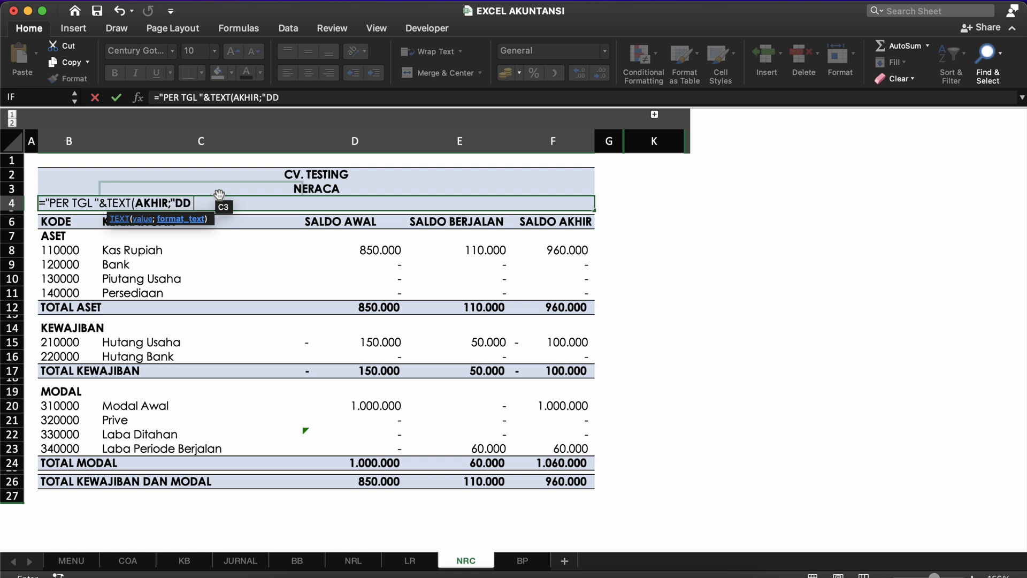
pyautogui.write(' MMM YYY"')
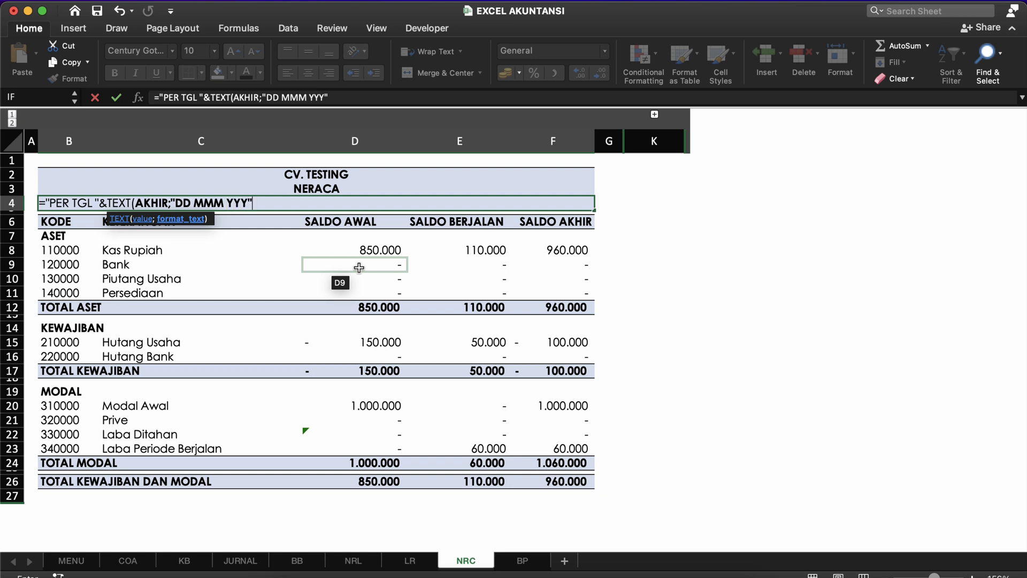
pyautogui.write(')')
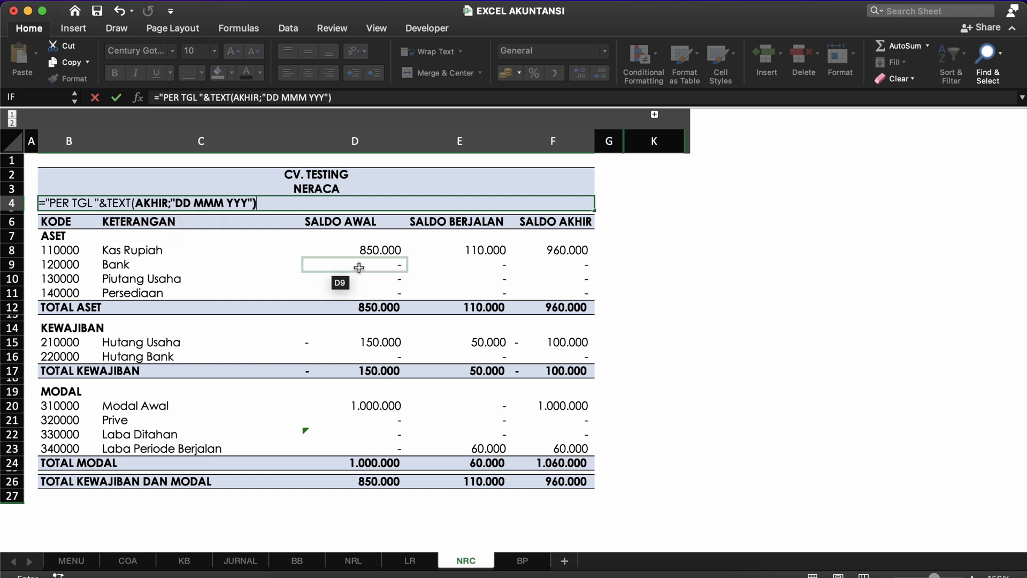
# Change the heading formula's text from TGL to TANGGAL and commit the formula in B4.
pyautogui.click(92, 202)
pyautogui.press('BackSpace')
pyautogui.press('BackSpace')
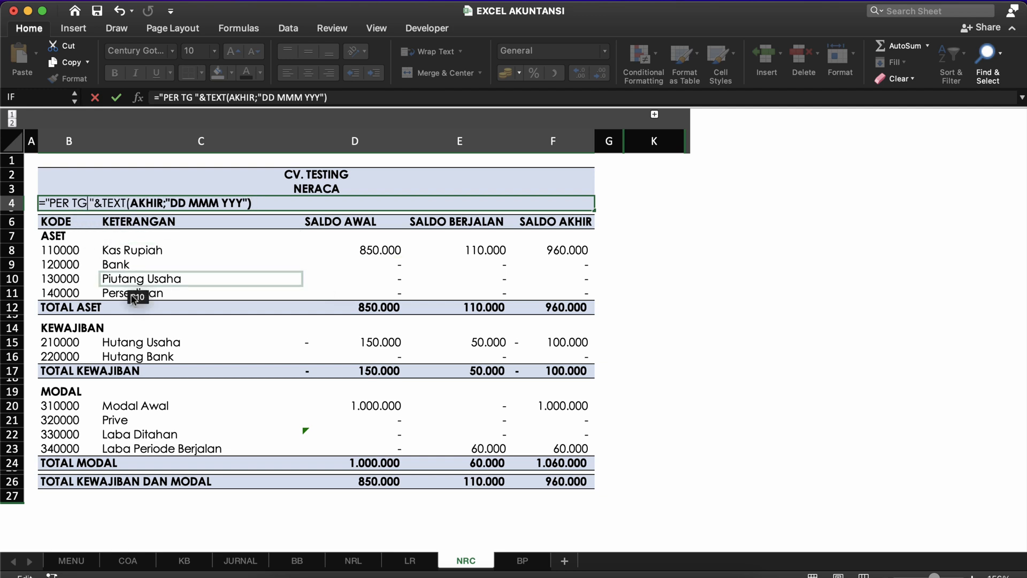
pyautogui.write('ANGGAL')
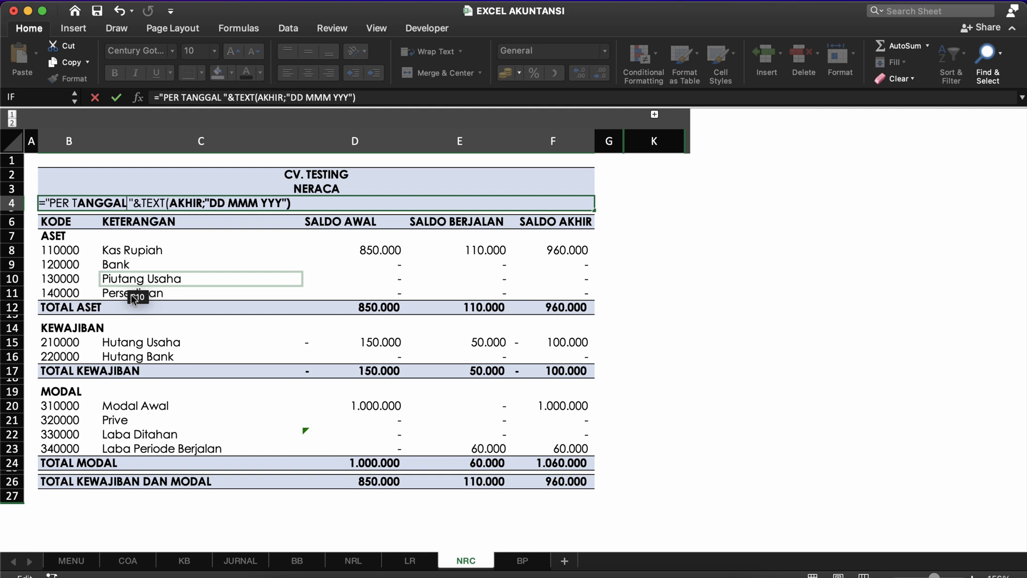
pyautogui.press('Return')
# Wrap the B4 heading formula in UPPER so the whole date line is in capitals.
pyautogui.click(255, 203)
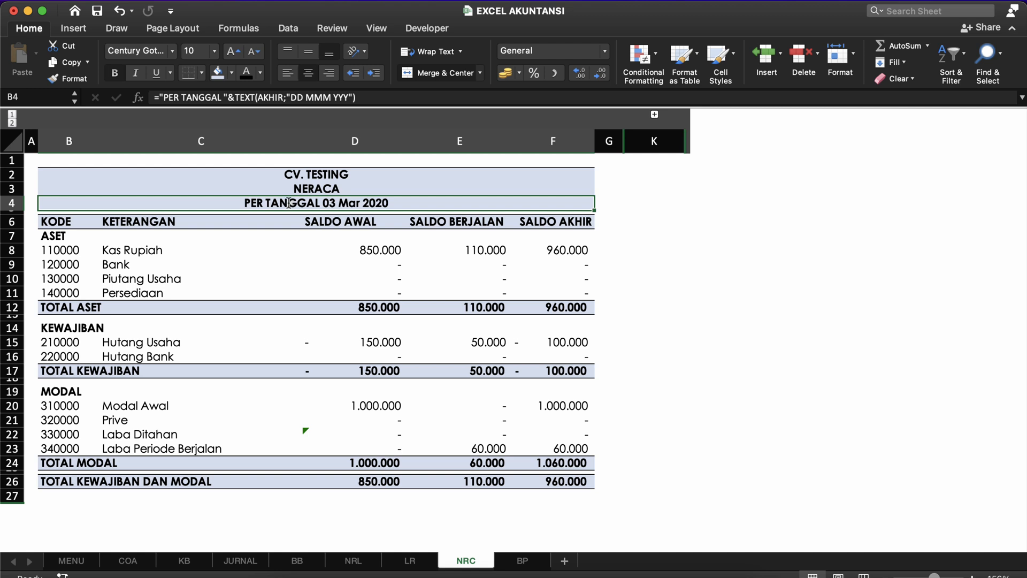
pyautogui.doubleClick(289, 203)
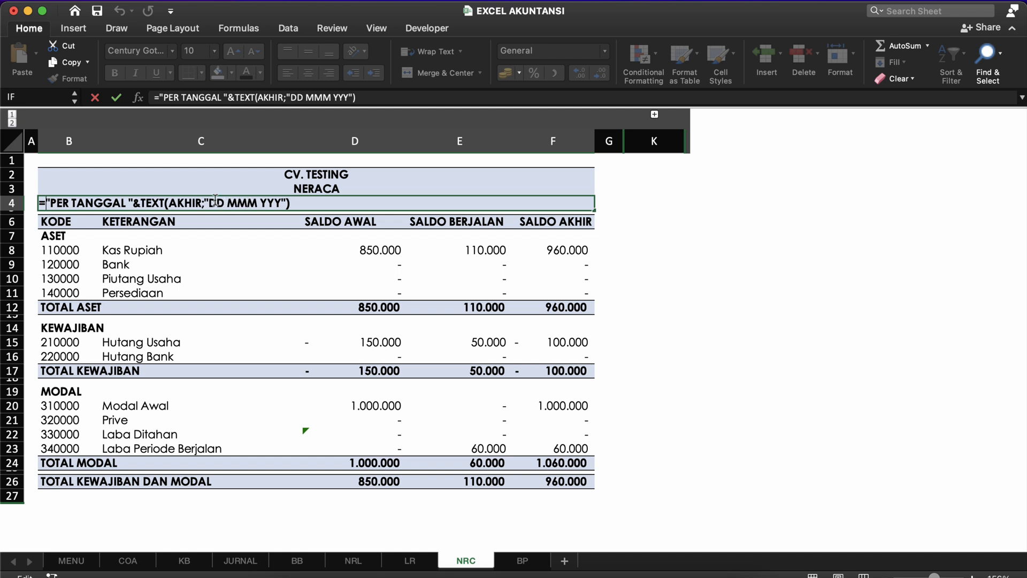
pyautogui.write('UPPER(')
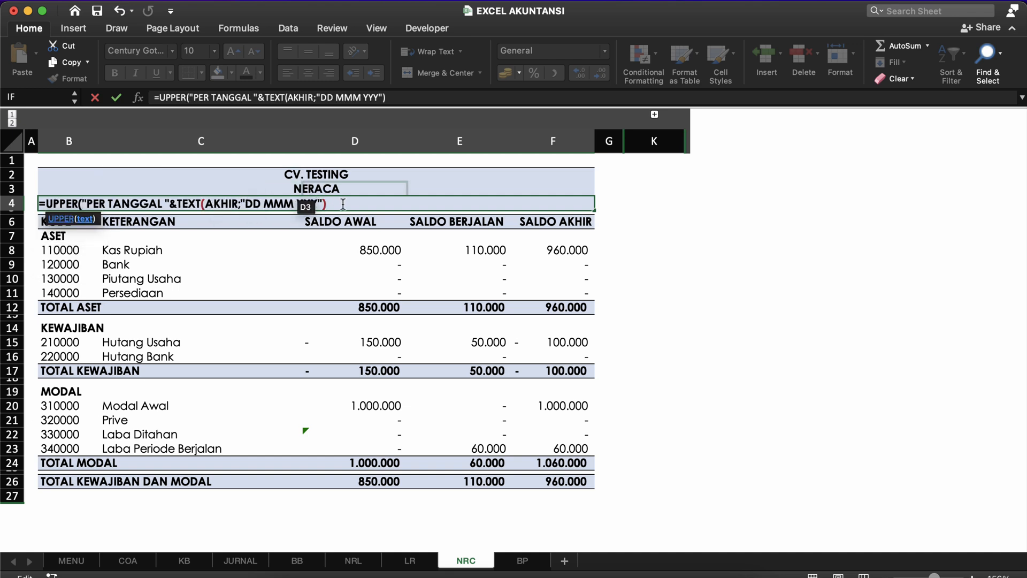
pyautogui.write(')')
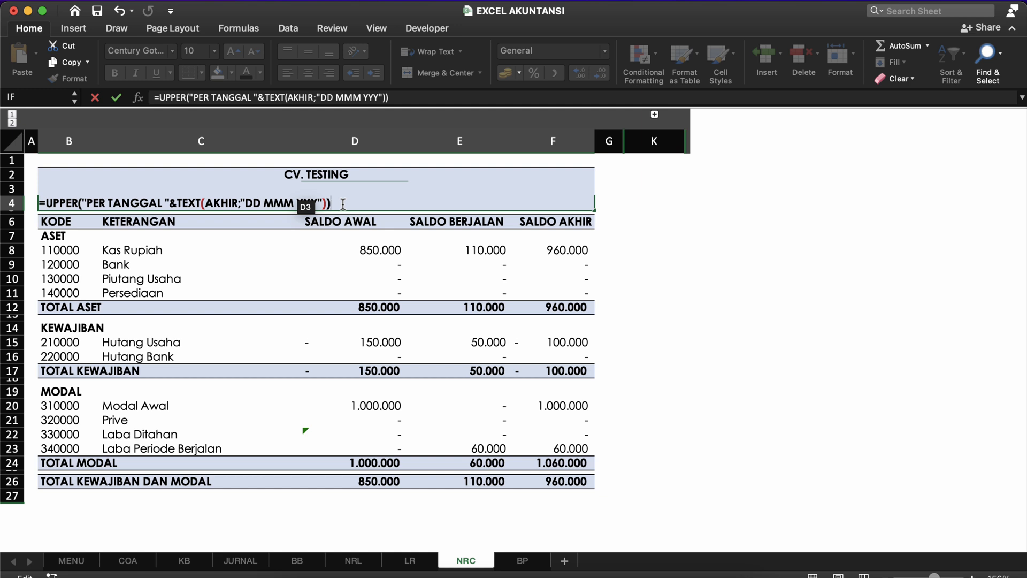
pyautogui.press('Return')
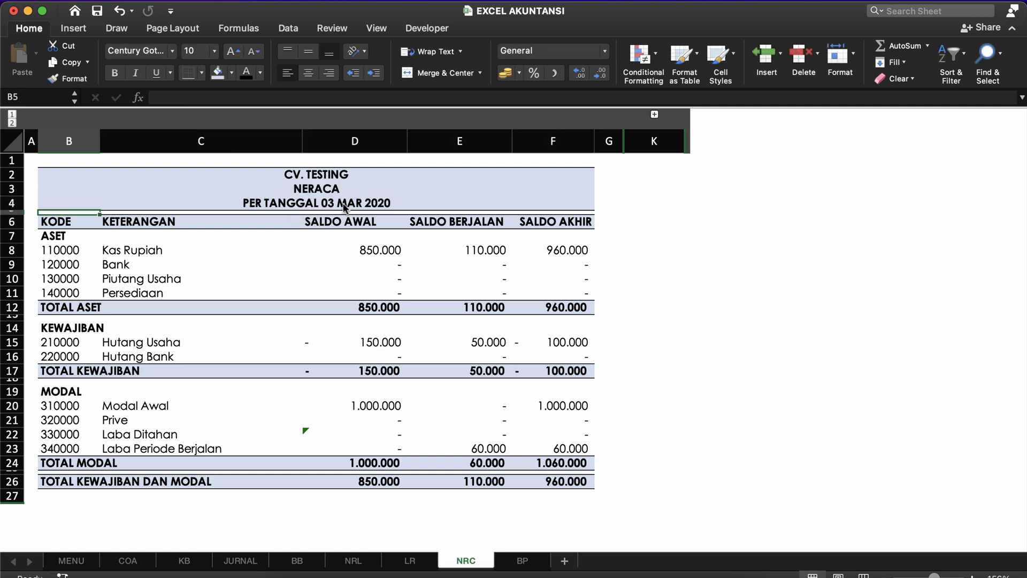
# Change the month format in the B4 formula to MMMM for the full month name.
pyautogui.click(344, 206)
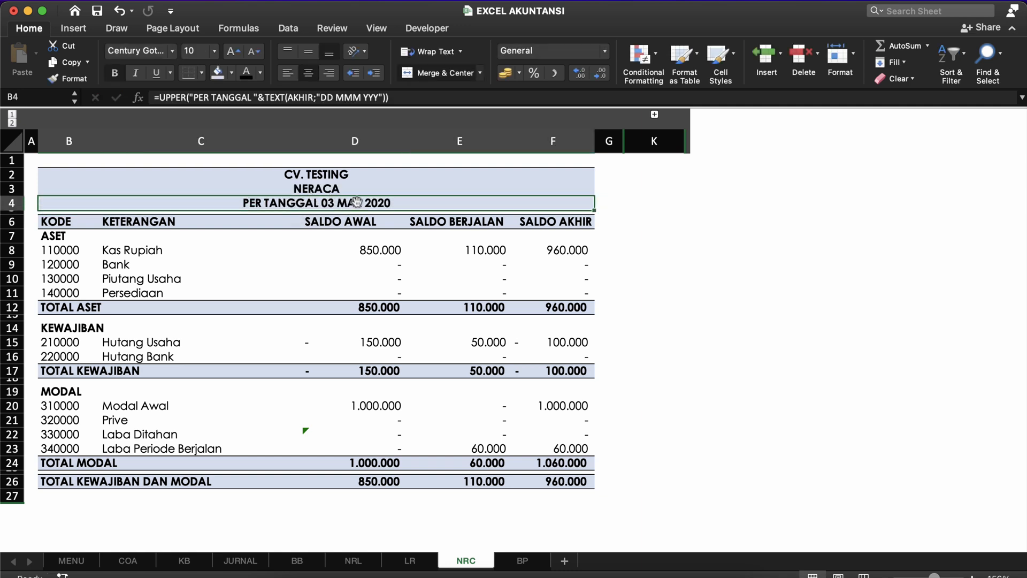
pyautogui.doubleClick(356, 202)
pyautogui.click(290, 204)
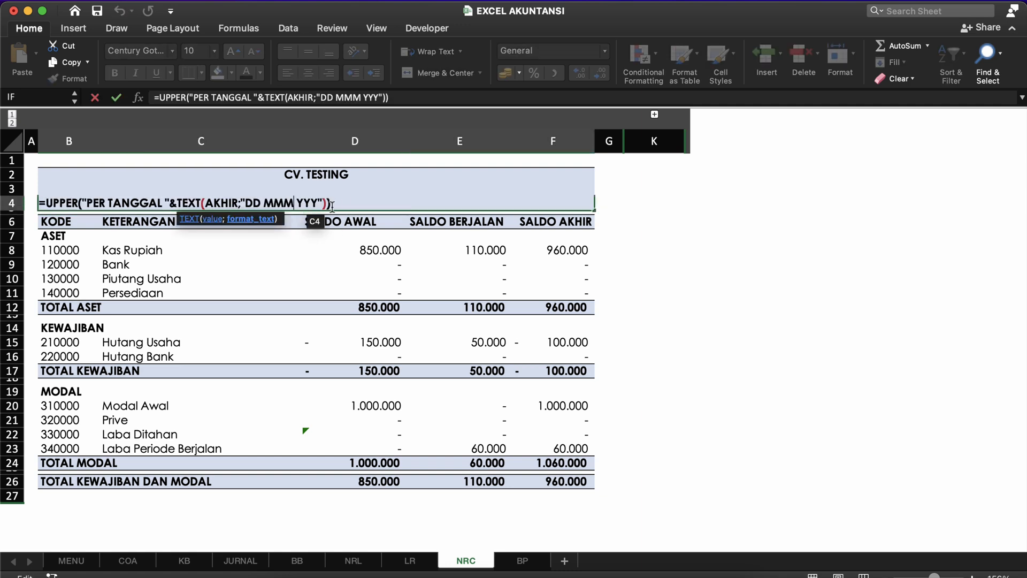
pyautogui.write('M')
pyautogui.press('Return')
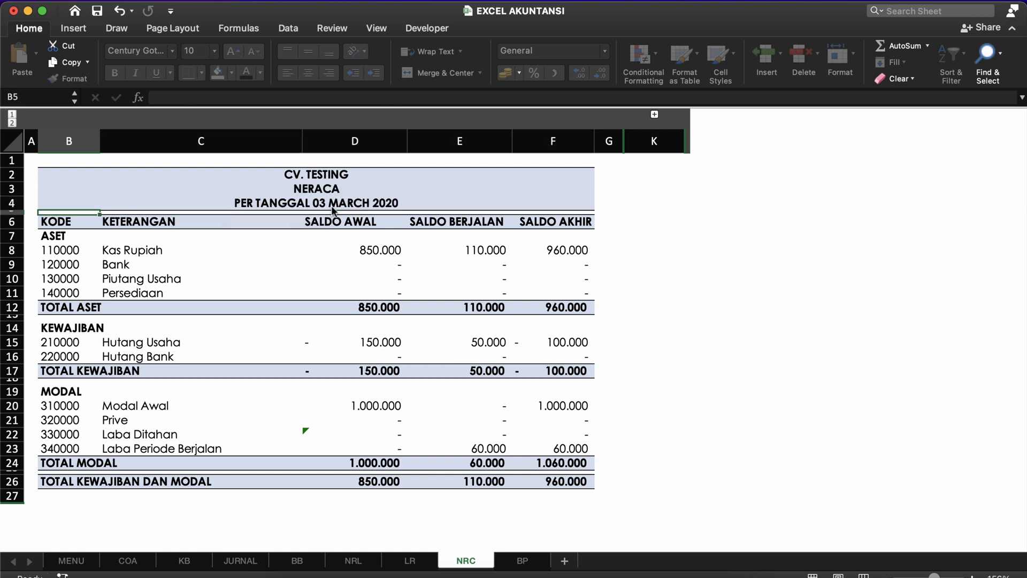
# Check the formulas in the heading rows and in the SALDO AWAL and SALDO BERJALAN cells of rows 8 and 9.
pyautogui.click(352, 204)
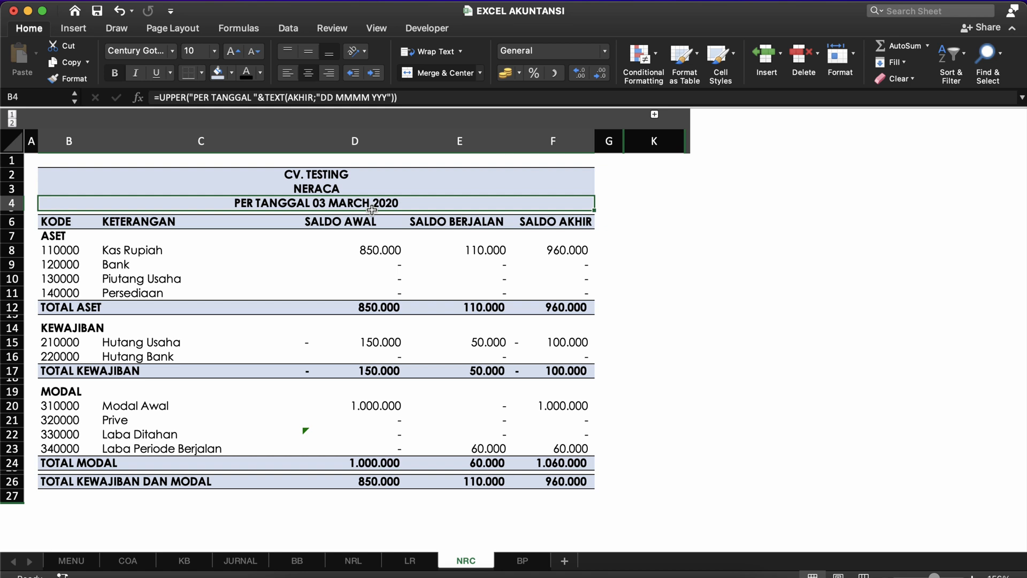
pyautogui.click(316, 189)
pyautogui.click(314, 175)
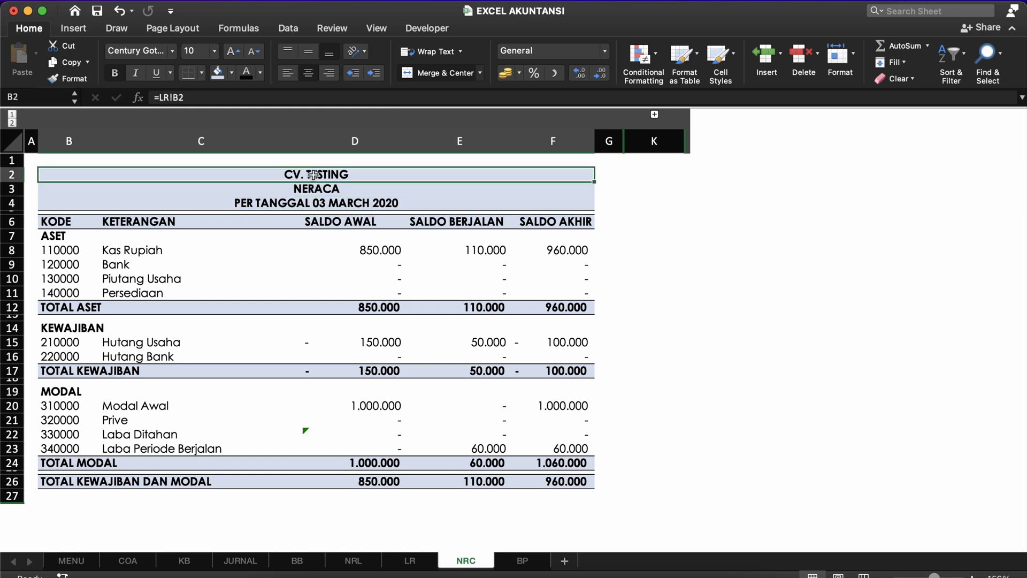
pyautogui.click(394, 264)
pyautogui.click(449, 265)
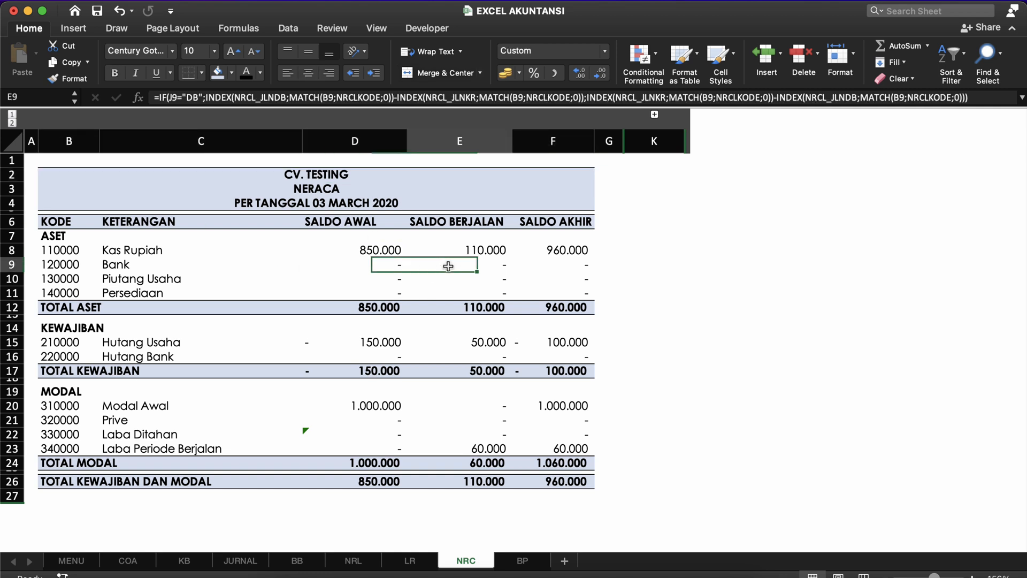
pyautogui.click(383, 144)
pyautogui.click(452, 265)
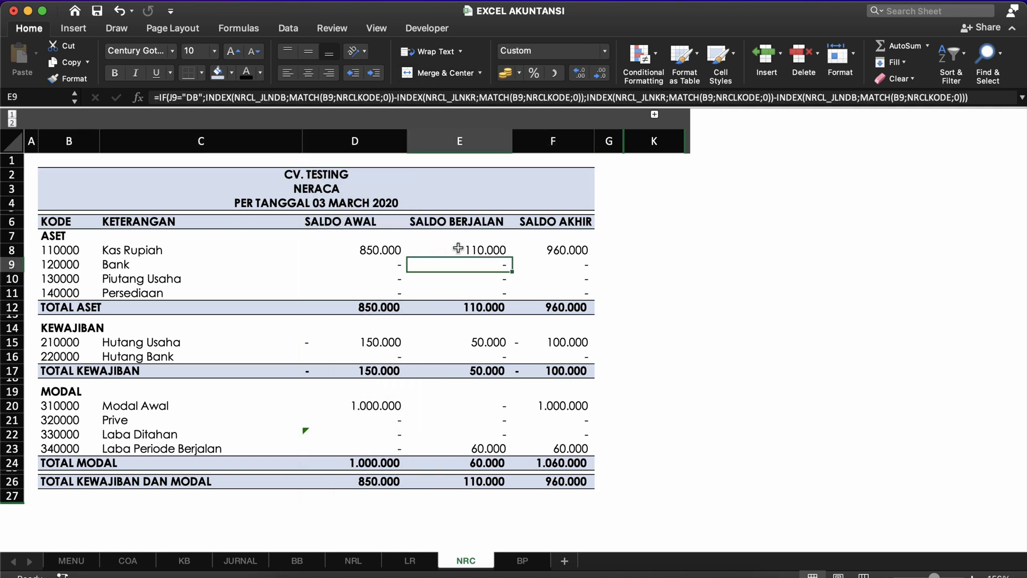
pyautogui.click(459, 250)
pyautogui.click(370, 248)
pyautogui.click(462, 250)
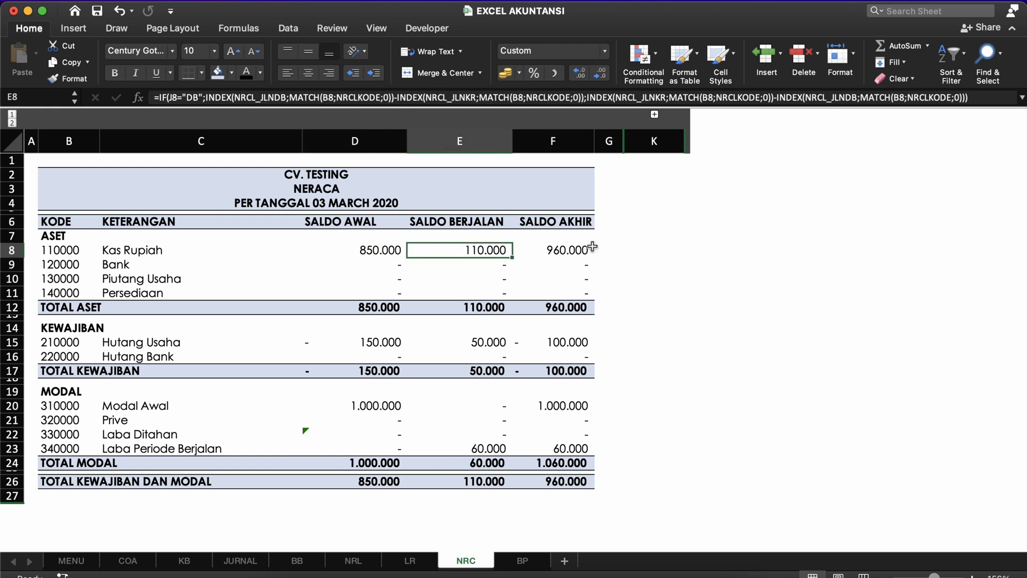
pyautogui.click(592, 248)
# Group columns D and E, SALDO AWAL and SALDO BERJALAN, into a collapsible outline.
pyautogui.moveTo(463, 138); pyautogui.dragTo(386, 138)
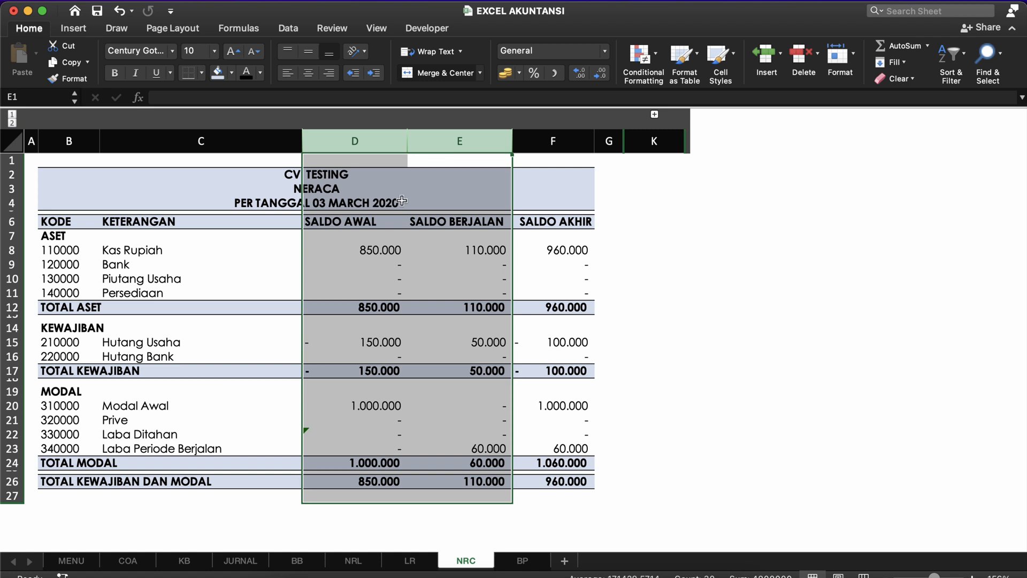
pyautogui.click(296, 32)
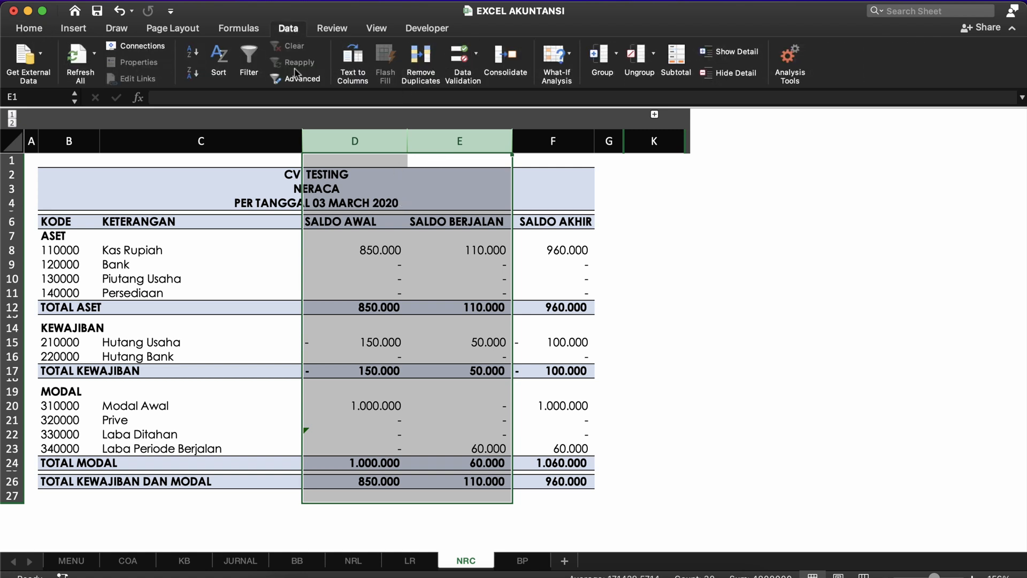
pyautogui.click(599, 54)
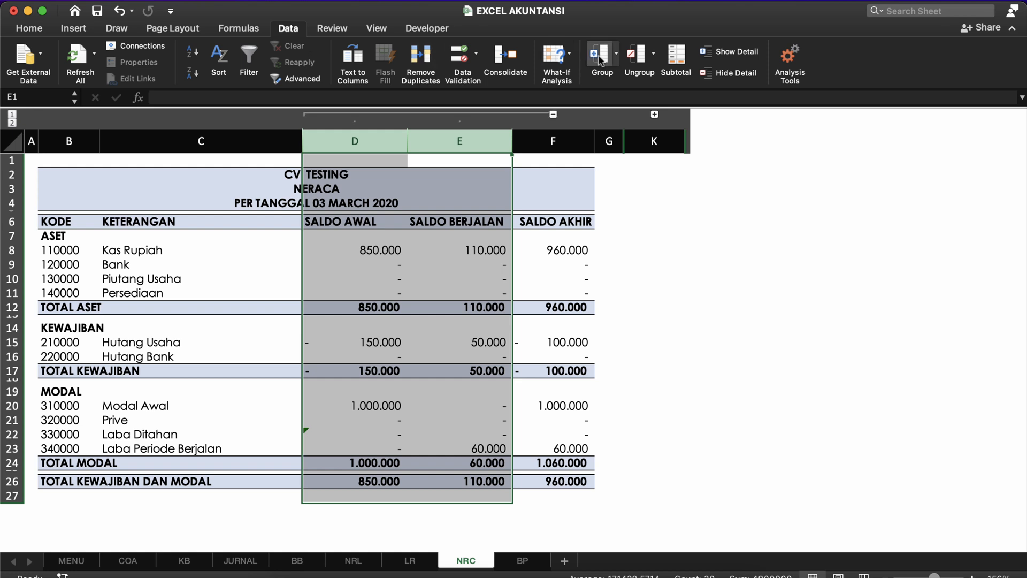
# Collapse the grouped SALDO AWAL and SALDO BERJALAN columns to leave only SALDO AKHIR, and expand them again.
pyautogui.click(569, 172)
pyautogui.click(553, 114)
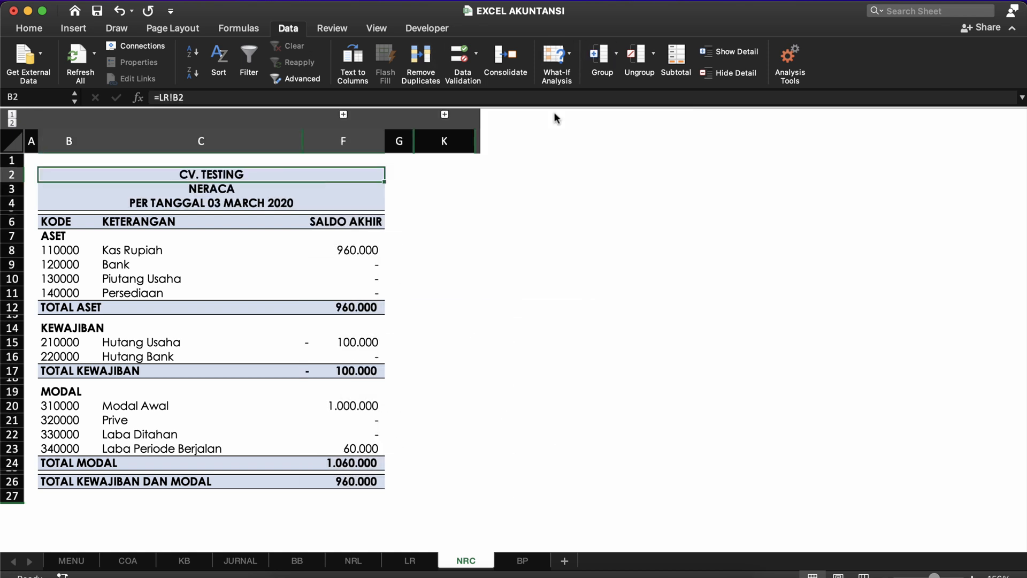
pyautogui.click(400, 277)
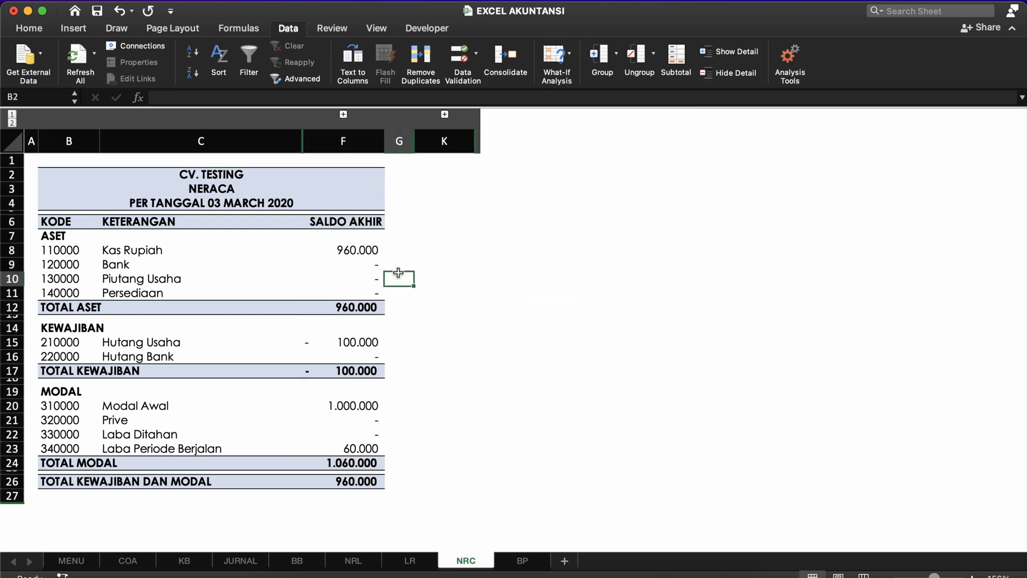
pyautogui.click(343, 114)
pyautogui.click(396, 231)
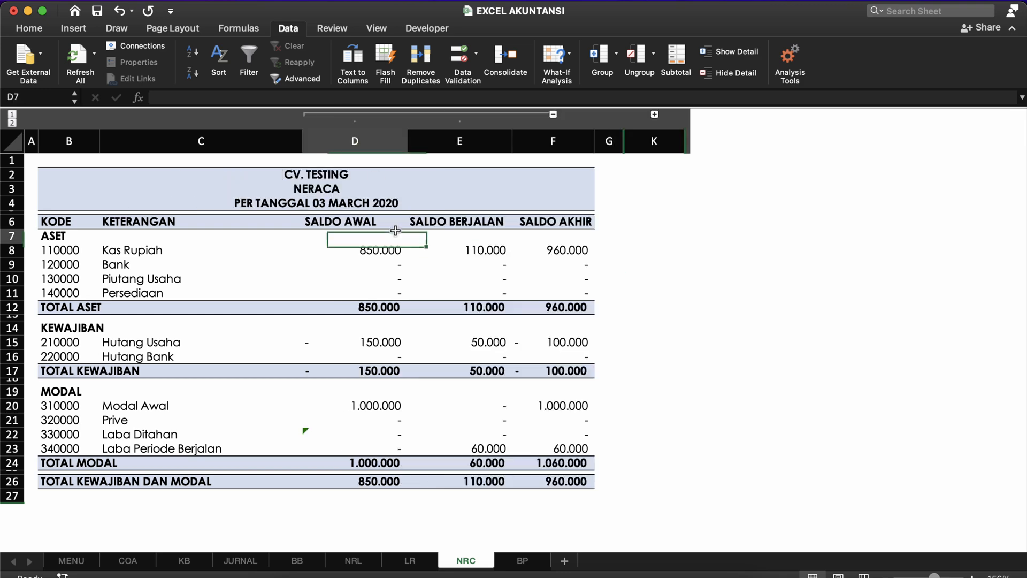
pyautogui.click(401, 305)
# Review the BALANCE and LABA cells on the NRL sheet and the Pendapatan and LABA PERIODE BERJALAN rows on the LR sheet.
pyautogui.click(350, 561)
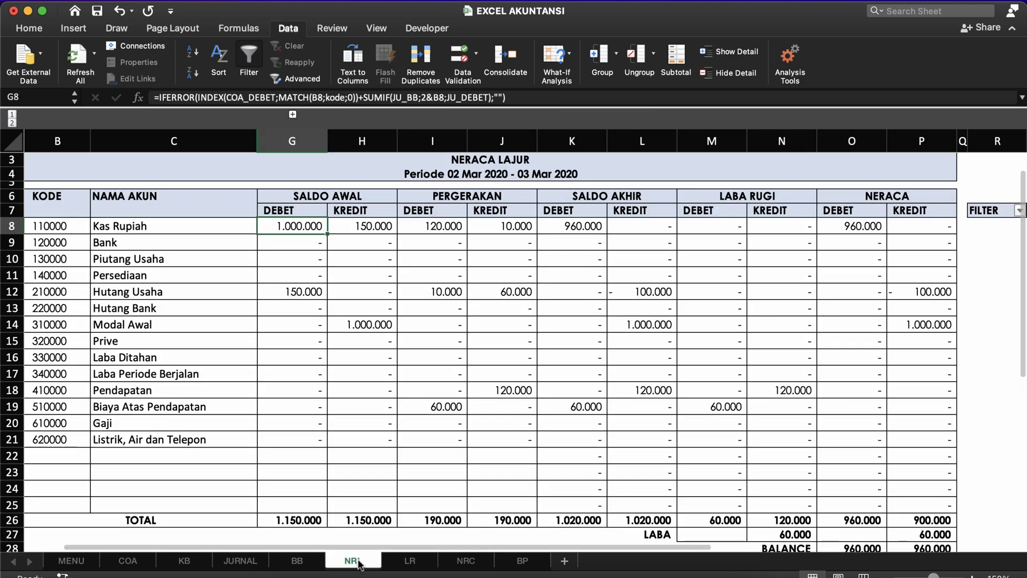
pyautogui.scroll(-3, 768, 469)
pyautogui.click(811, 486)
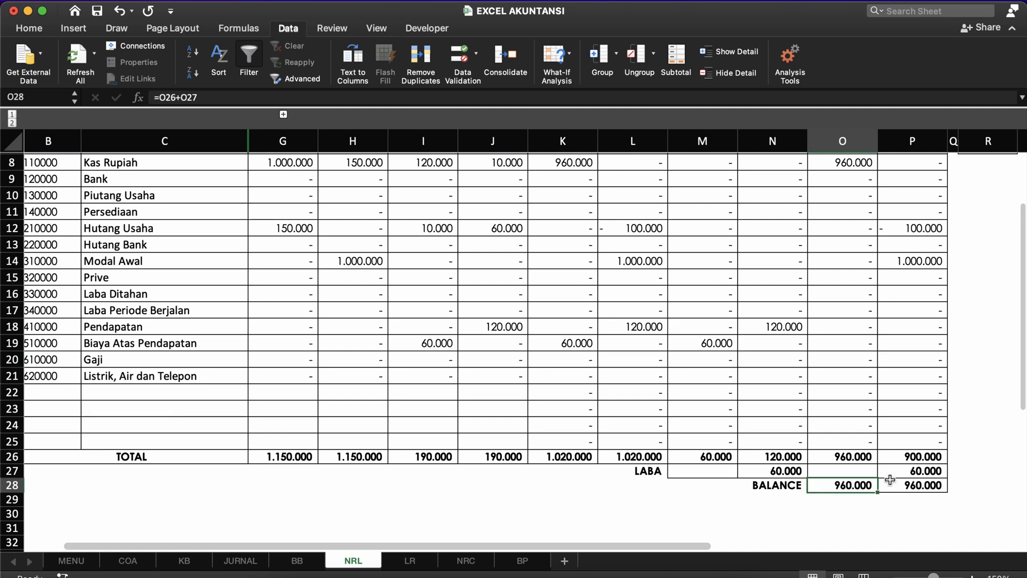
pyautogui.click(917, 486)
pyautogui.click(790, 470)
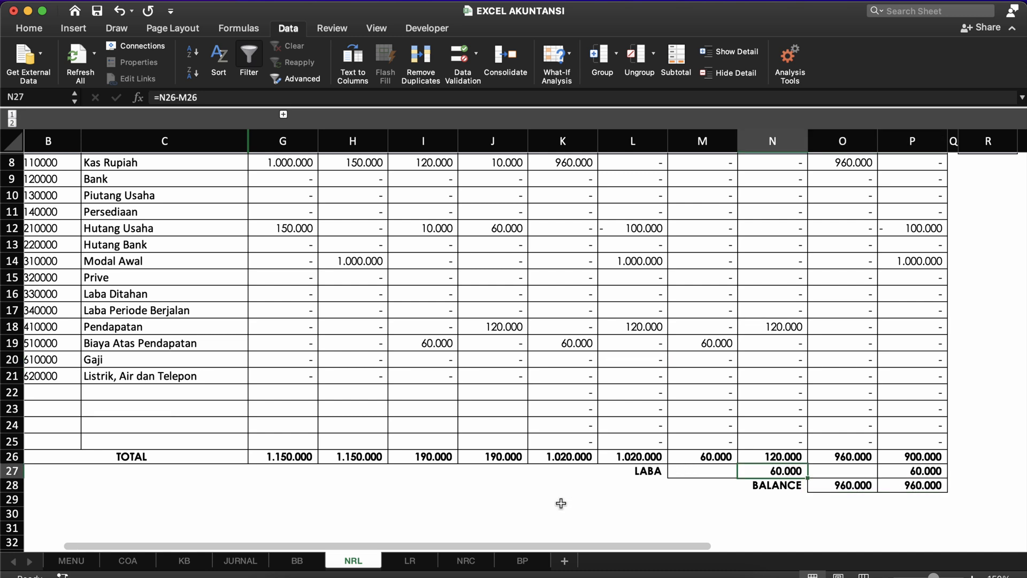
pyautogui.click(409, 560)
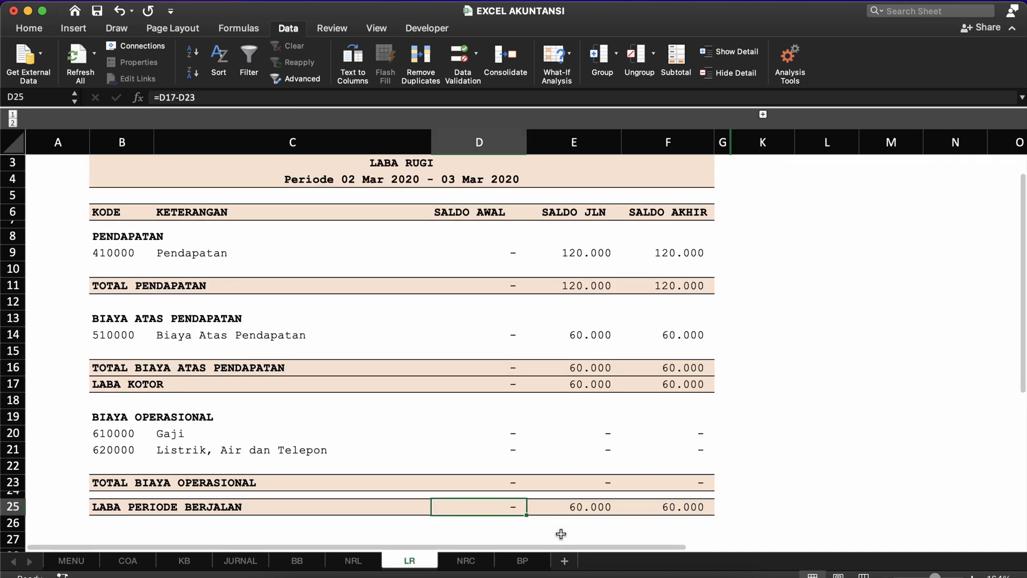
pyautogui.click(668, 507)
pyautogui.click(673, 215)
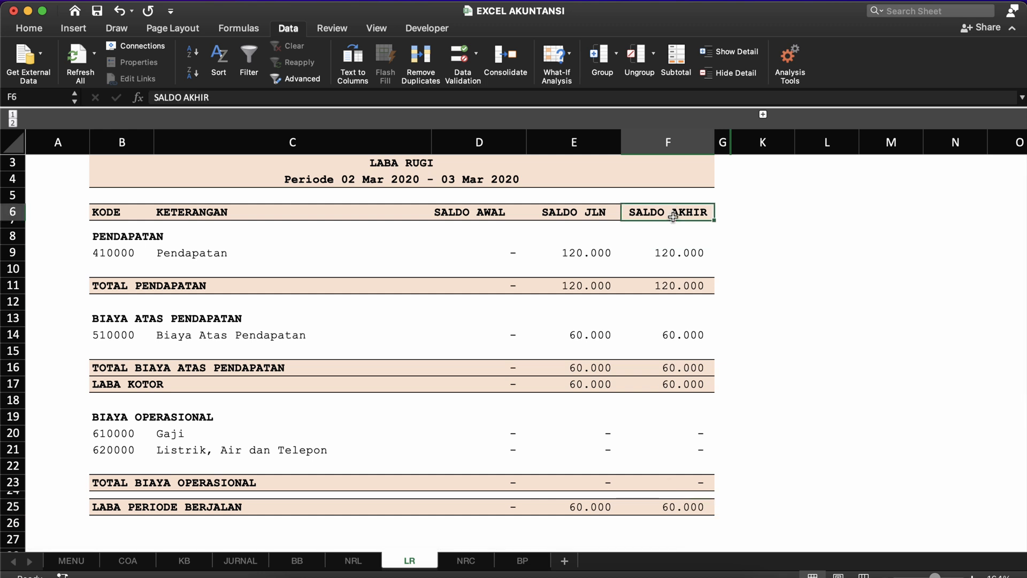
pyautogui.click(543, 250)
pyautogui.click(497, 255)
pyautogui.scroll(2, 194, 297)
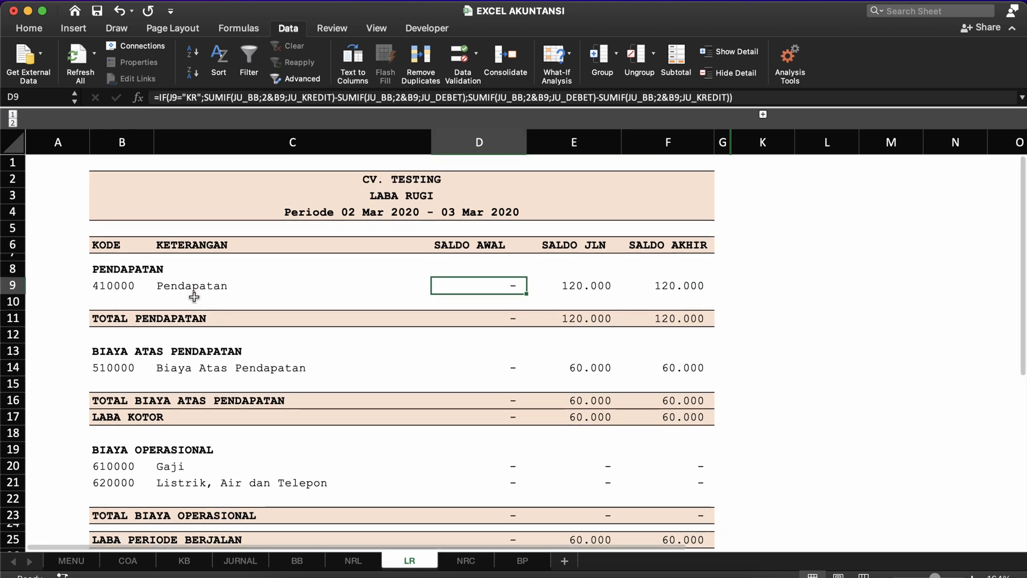
# Change the start date of PERIODE LAPORAN on the MENU sheet to 03/03/2020.
pyautogui.click(71, 560)
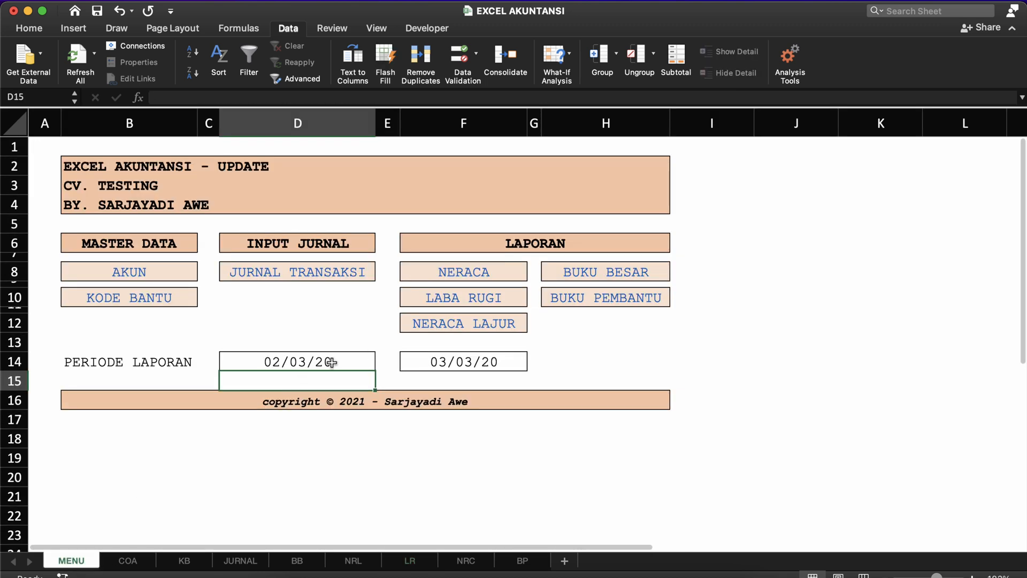
pyautogui.doubleClick(315, 362)
pyautogui.click(273, 362)
pyautogui.press('BackSpace')
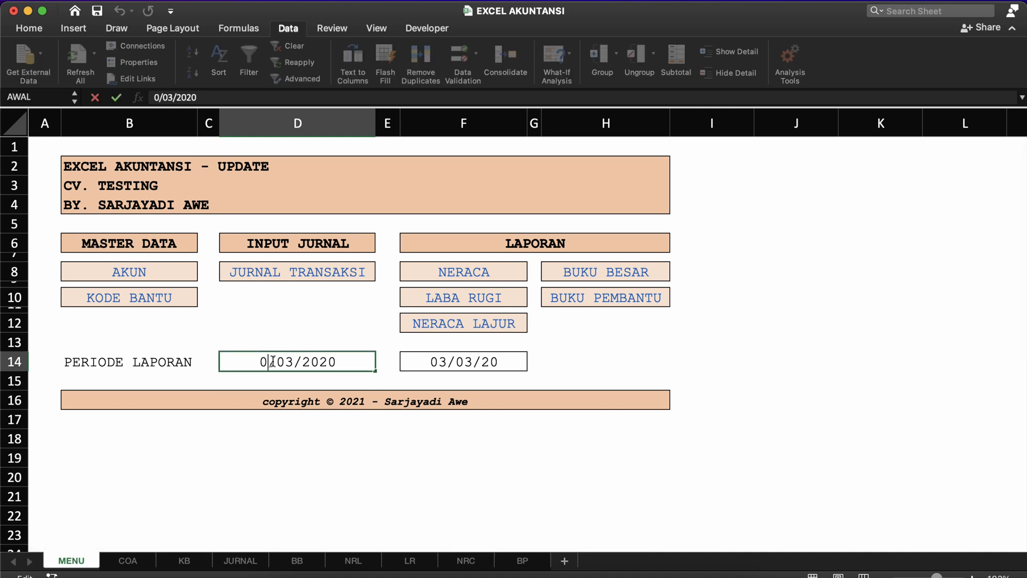
pyautogui.write('3\\')
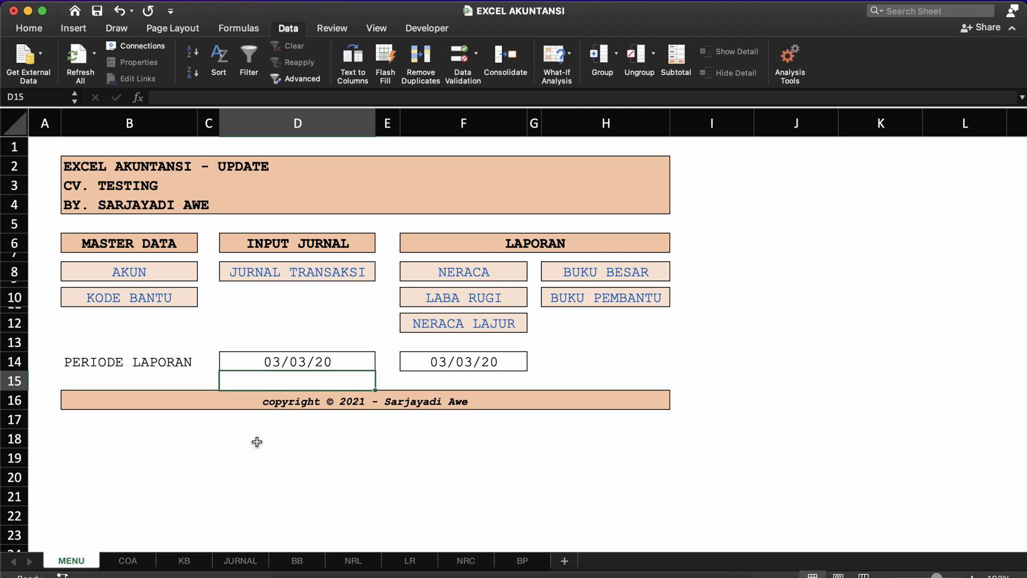
# Check the NRL totals and the opening and running LABA PERIODE BERJALAN on the LR sheet for the new period.
pyautogui.click(297, 560)
pyautogui.click(353, 560)
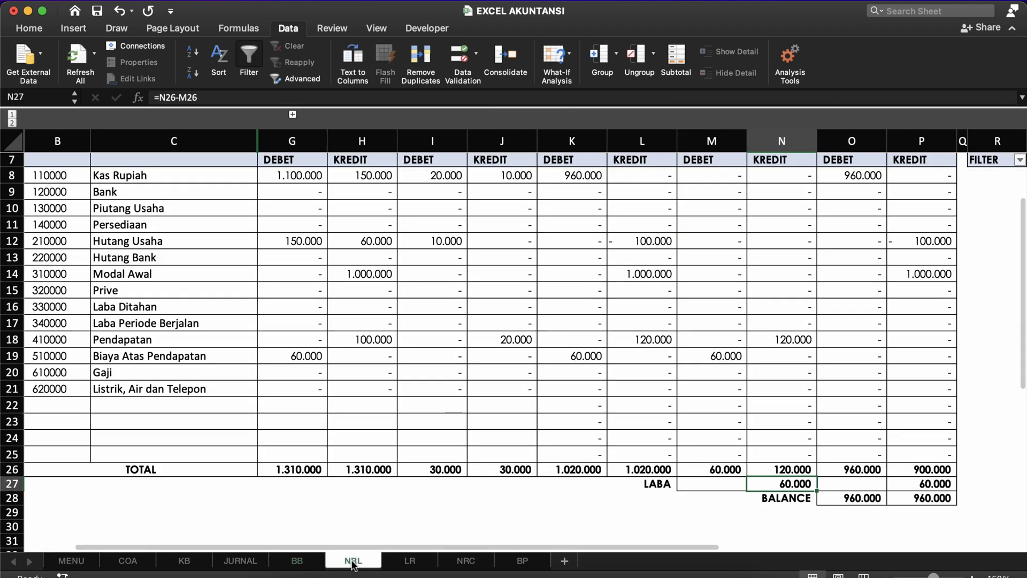
pyautogui.click(455, 471)
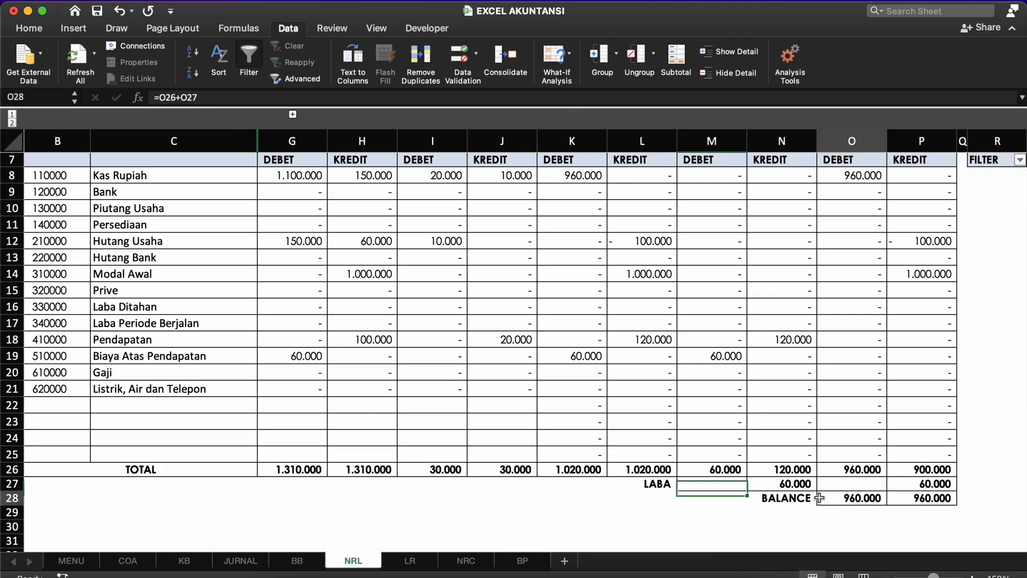
pyautogui.click(409, 560)
pyautogui.click(374, 462)
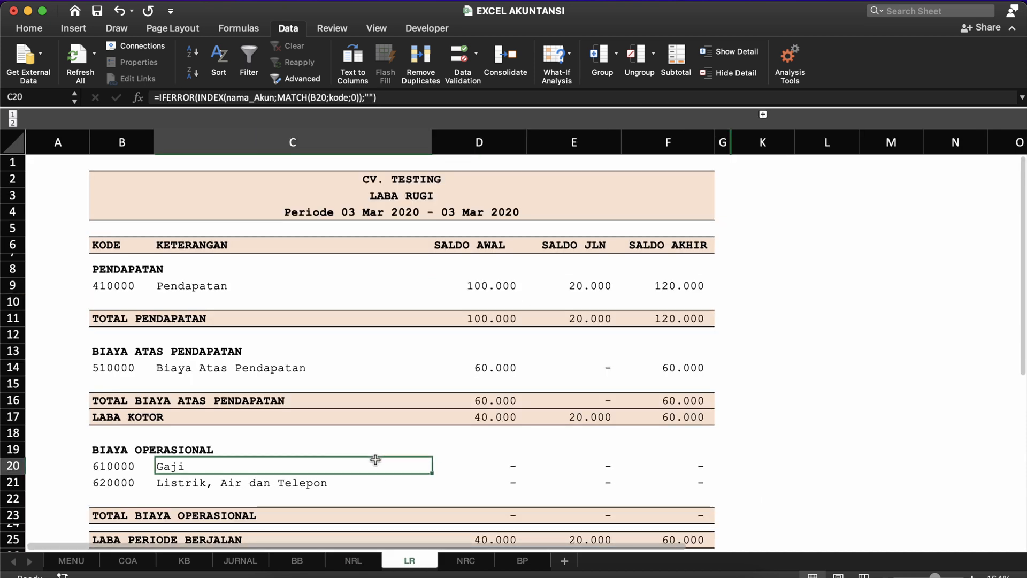
pyautogui.scroll(-4, 374, 461)
pyautogui.click(480, 420)
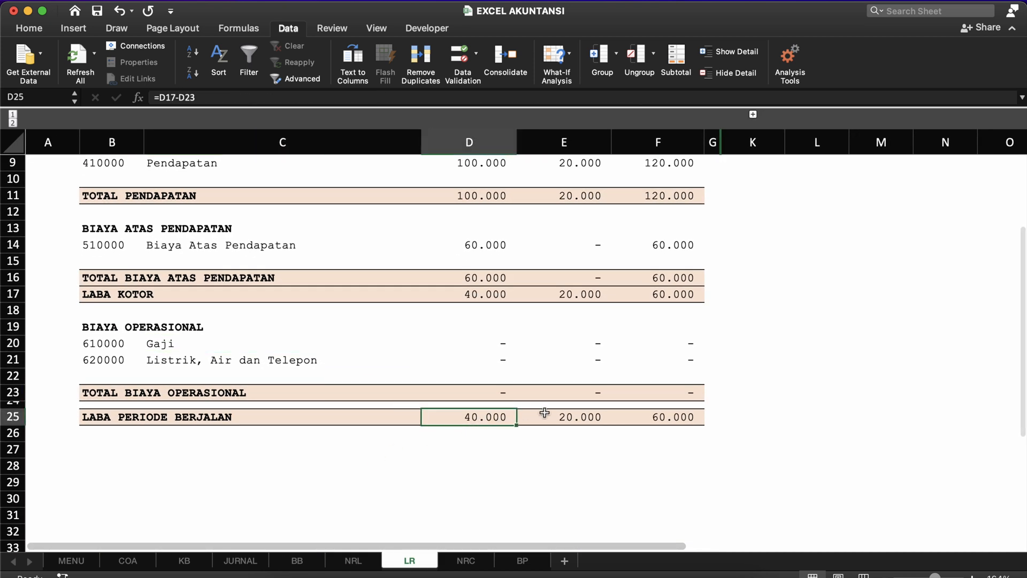
pyautogui.click(543, 416)
pyautogui.scroll(1, 459, 428)
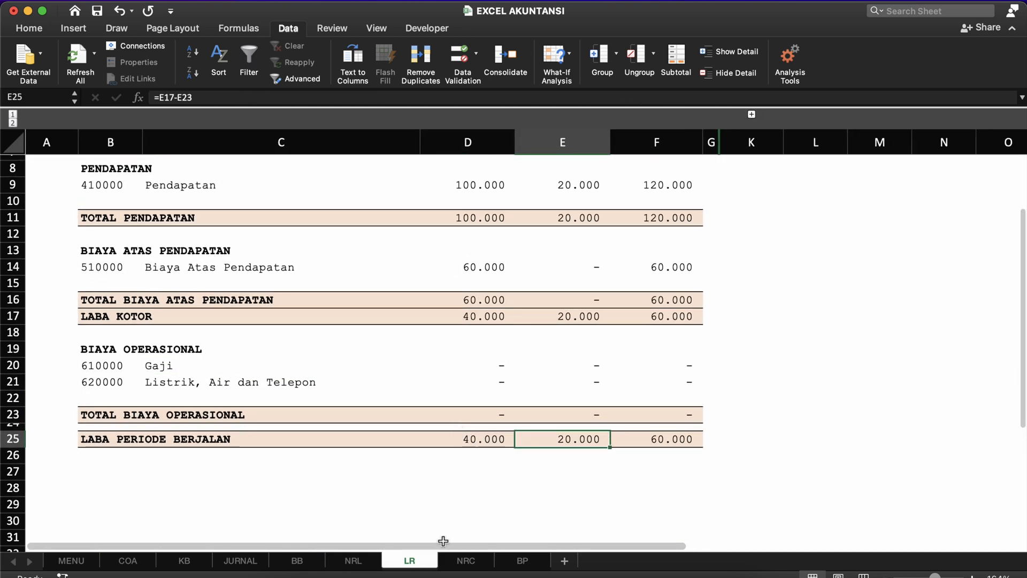
# Examine the NRC sheet's Laba Ditahan opening balance, asset row formulas, TOTAL ASET and TOTAL KEWAJIBAN for the new period.
pyautogui.click(465, 560)
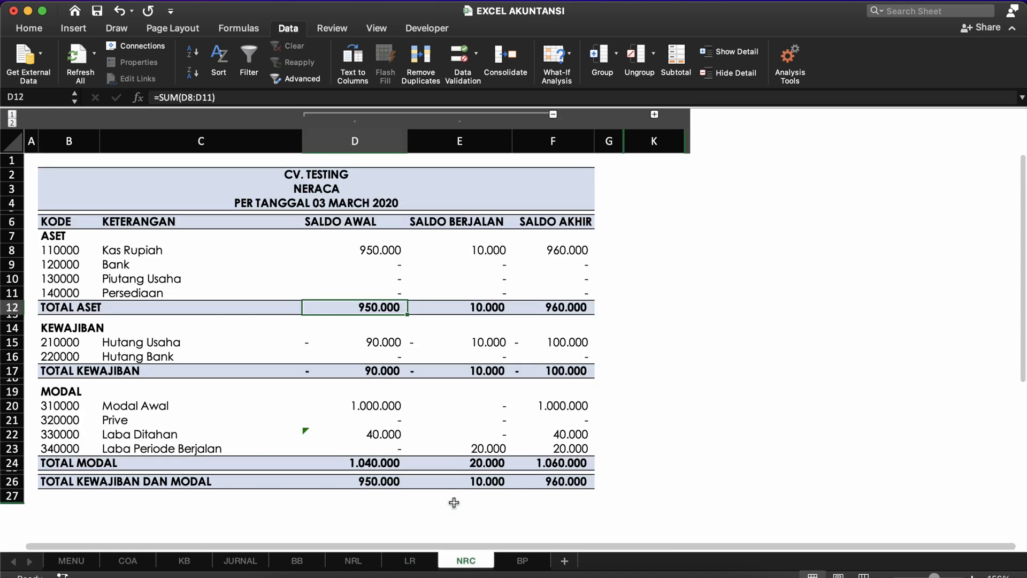
pyautogui.click(370, 433)
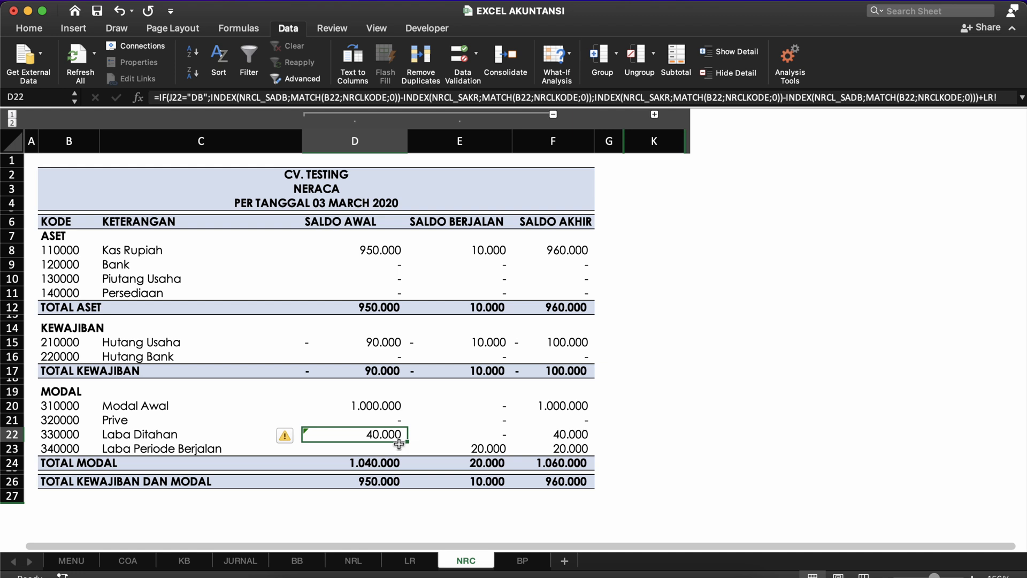
pyautogui.click(364, 242)
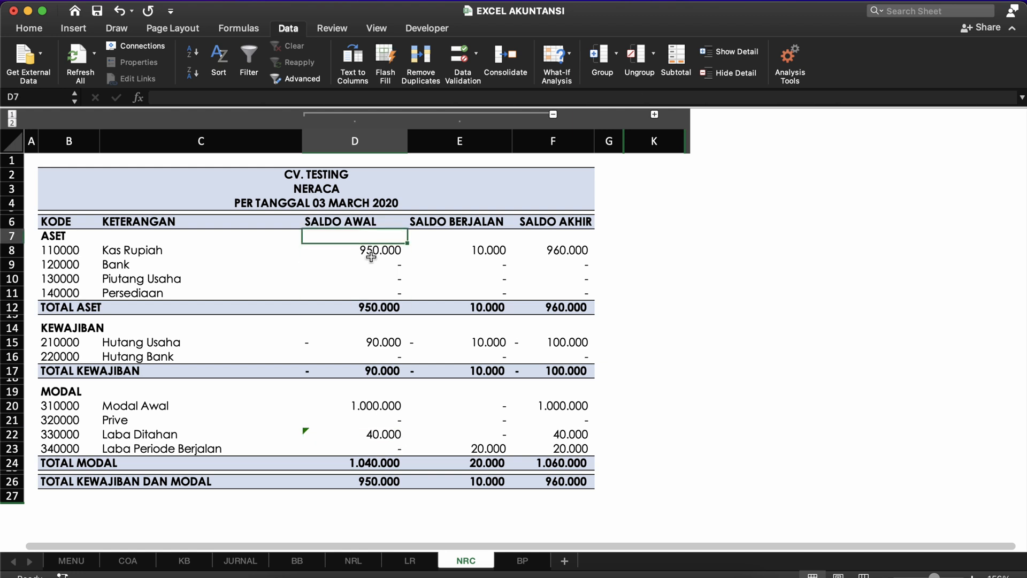
pyautogui.click(371, 257)
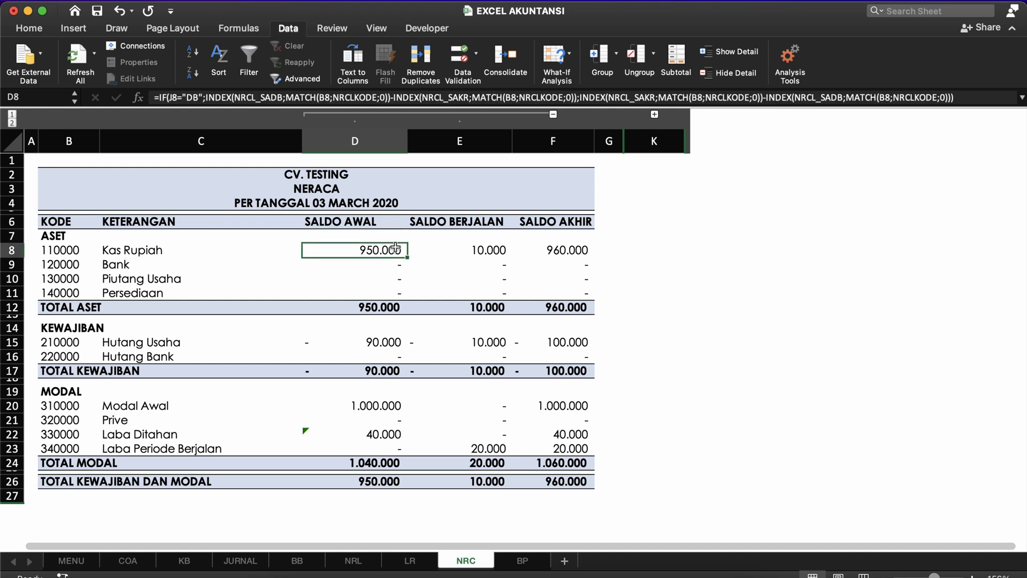
pyautogui.click(448, 252)
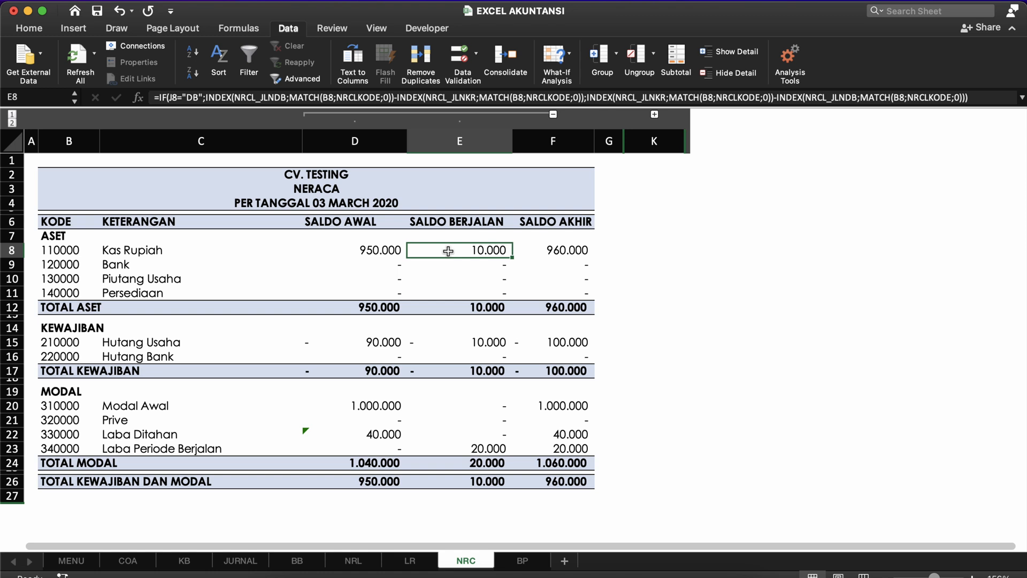
pyautogui.click(436, 292)
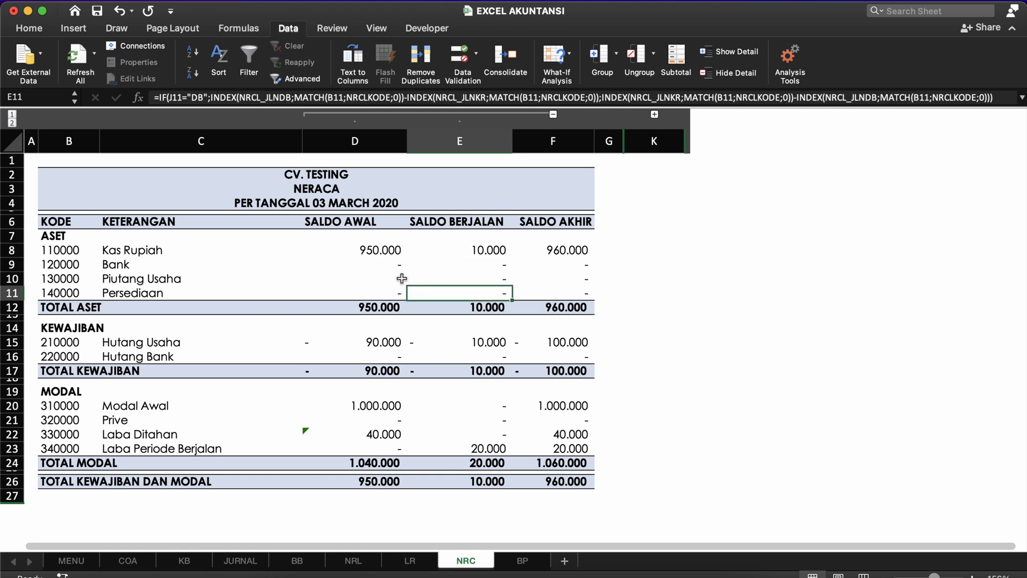
pyautogui.click(399, 277)
pyautogui.click(459, 304)
pyautogui.click(454, 371)
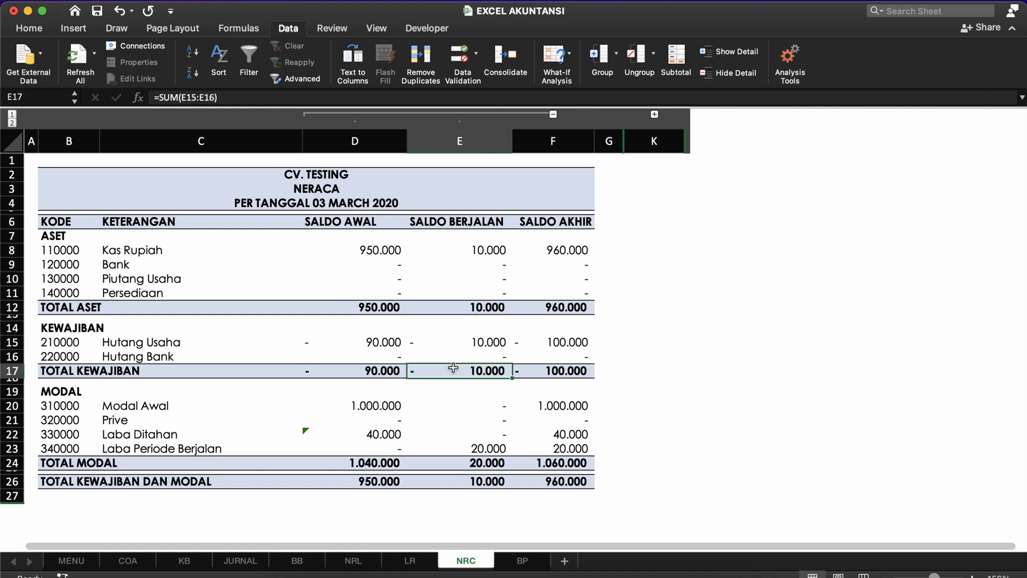
pyautogui.scroll(-3, 454, 368)
pyautogui.scroll(3, 453, 367)
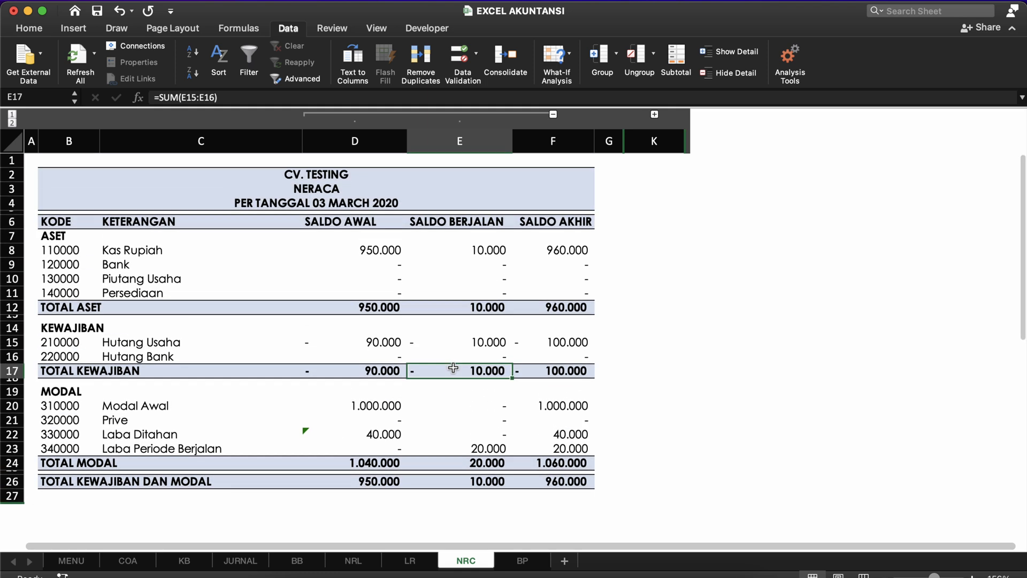
pyautogui.click(459, 326)
pyautogui.click(458, 307)
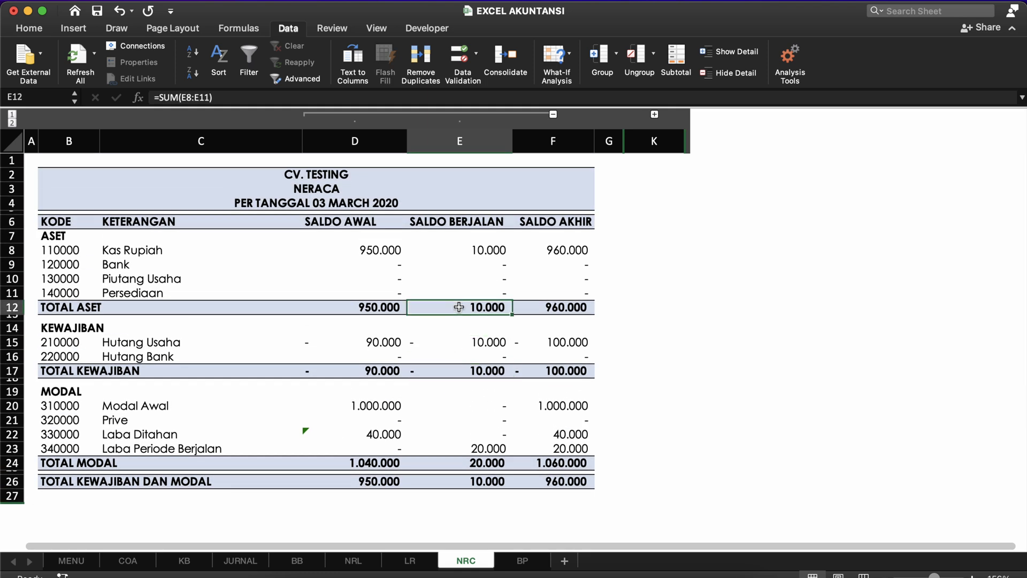
# Hide the grouped columns D and E on the NRC sheet to view the closing balances alone, and show them again.
pyautogui.click(553, 115)
pyautogui.click(330, 279)
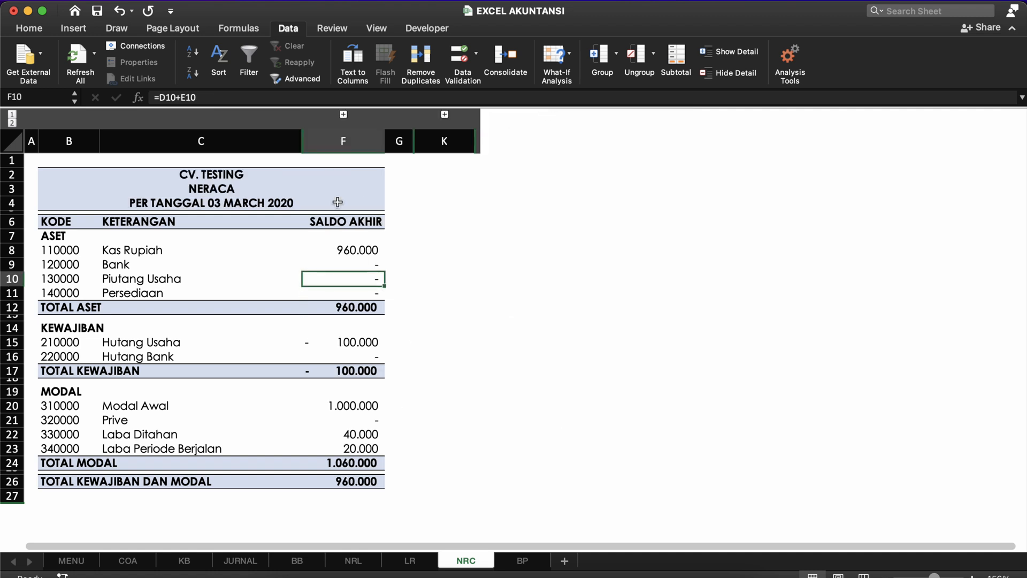
pyautogui.click(344, 114)
pyautogui.click(315, 273)
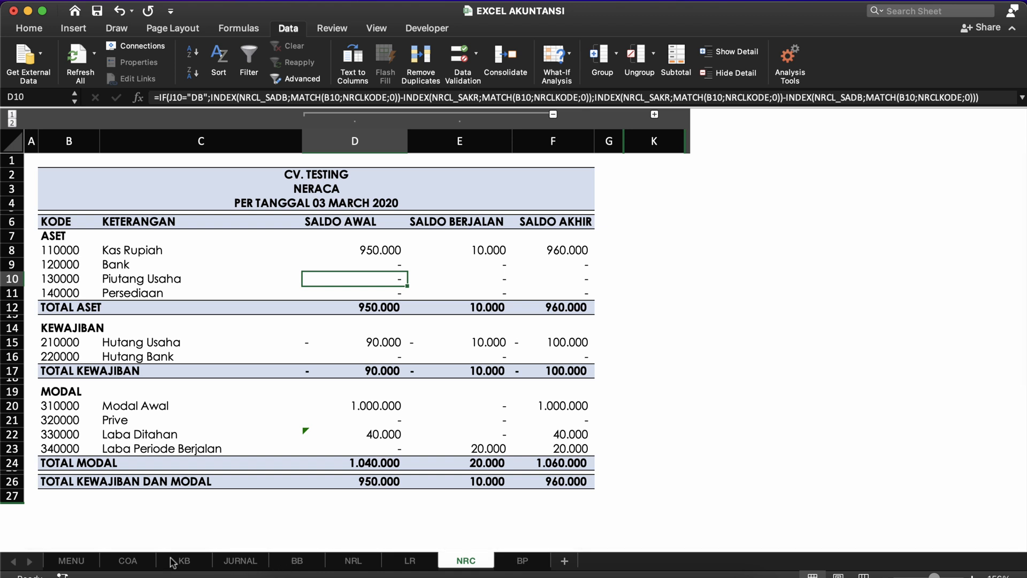
# Show the row and column headings on the BP (Buku Pembantu) sheet.
pyautogui.click(522, 561)
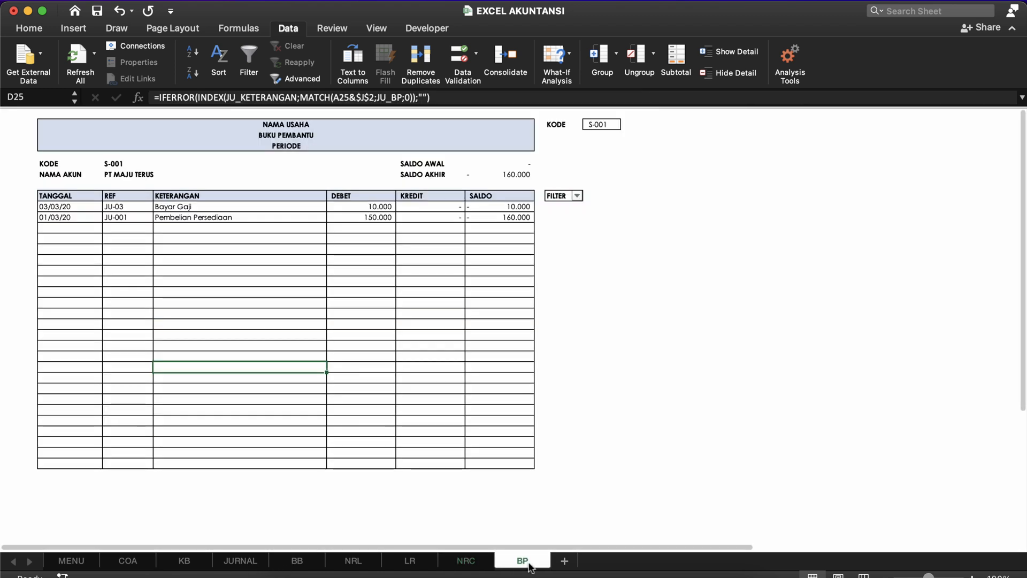
pyautogui.click(425, 284)
pyautogui.click(418, 218)
pyautogui.click(309, 216)
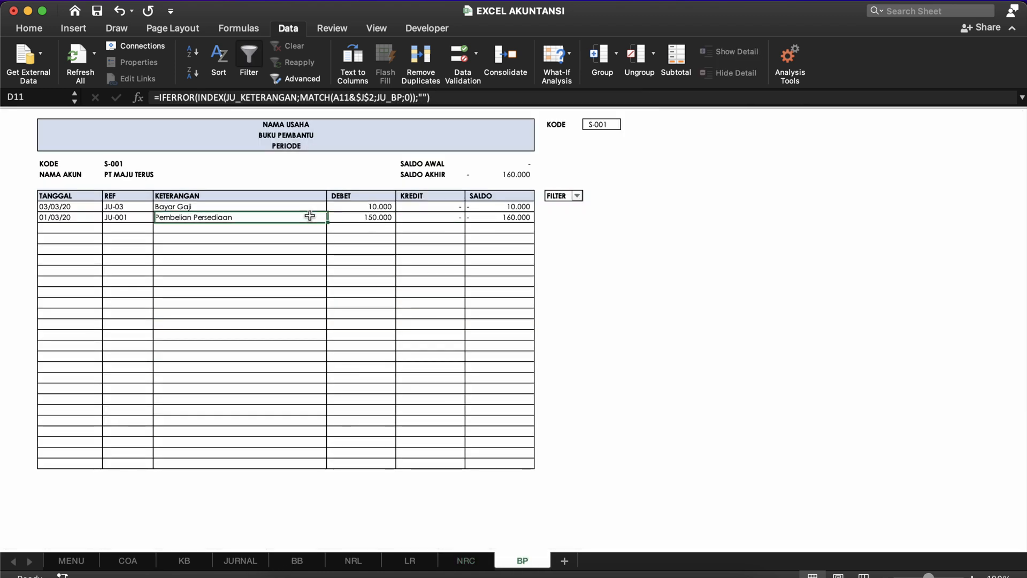
pyautogui.click(236, 194)
pyautogui.click(131, 211)
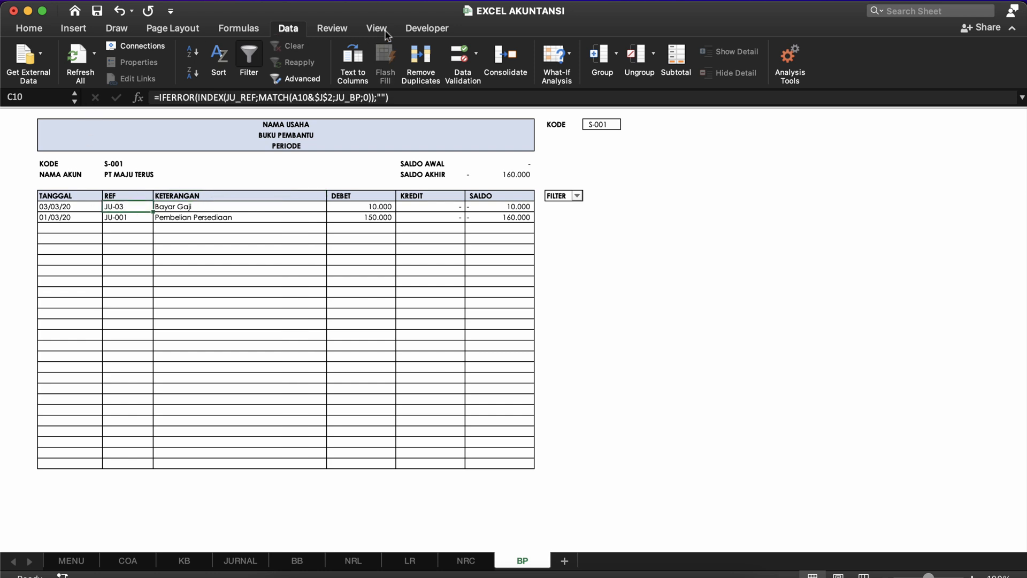
pyautogui.click(376, 29)
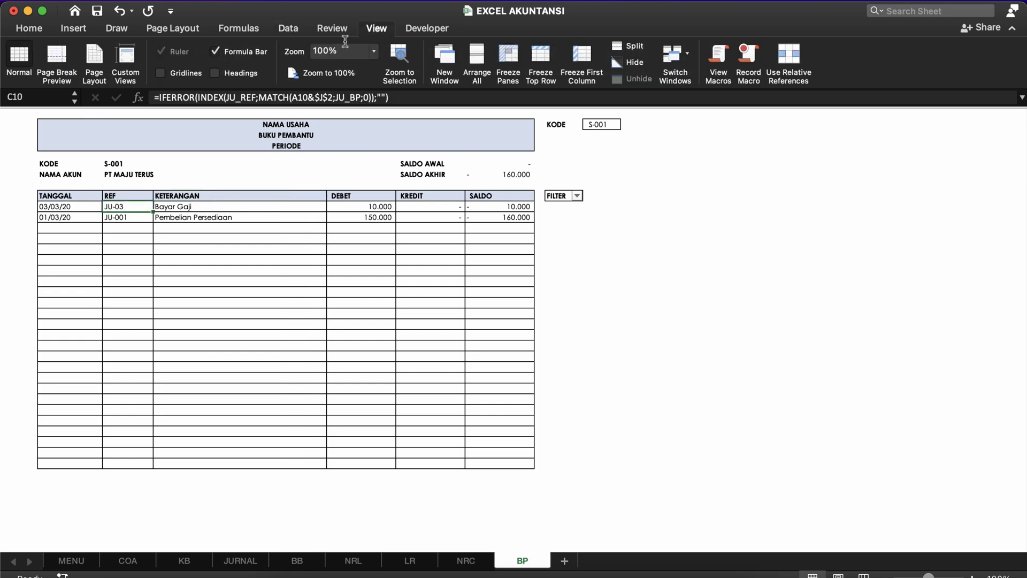
pyautogui.click(240, 73)
pyautogui.click(188, 234)
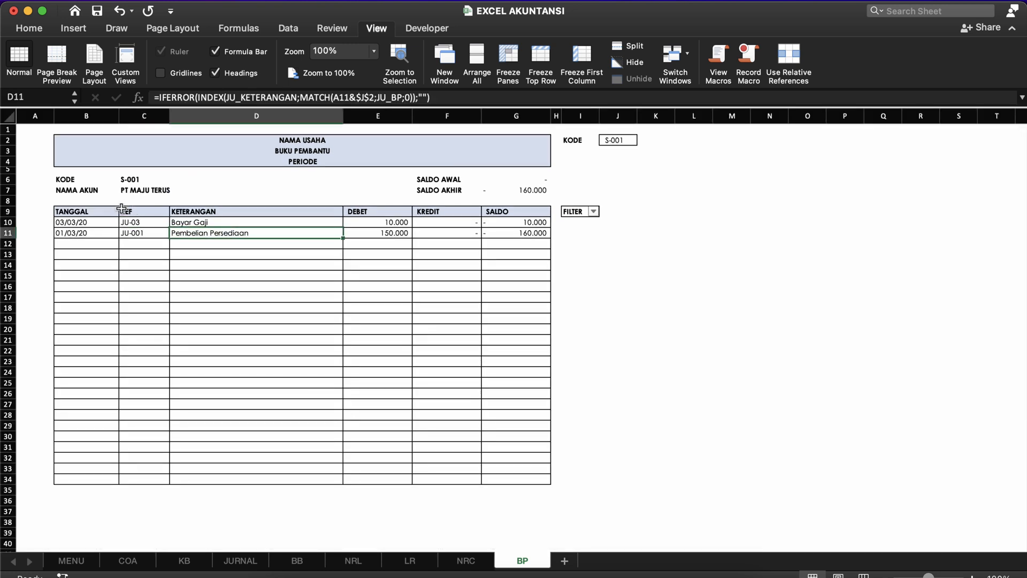
# Change the font color of column A on the BP sheet to black so its row numbers can be read.
pyautogui.click(45, 226)
pyautogui.press('super+shift+Down')
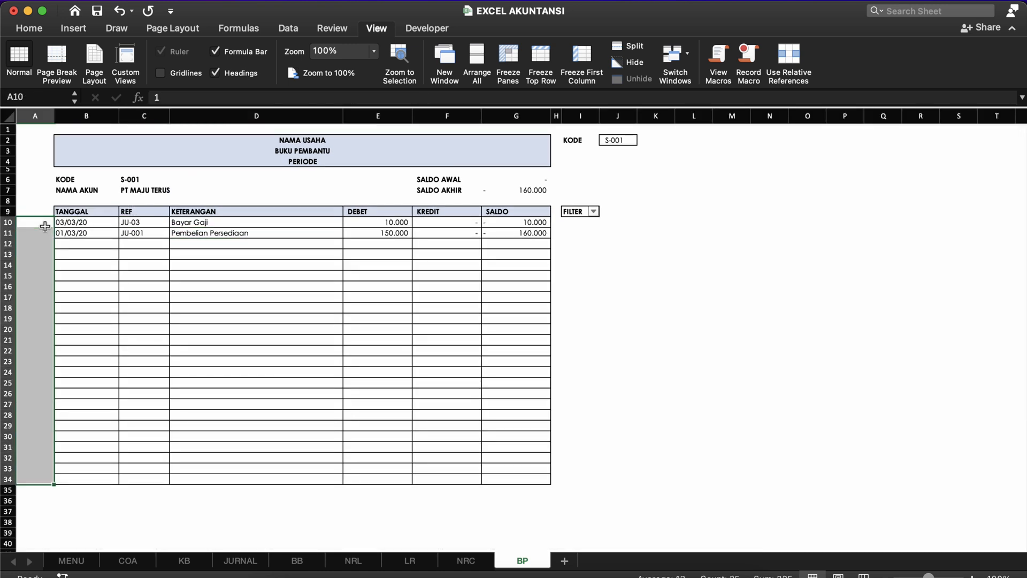
pyautogui.click(43, 116)
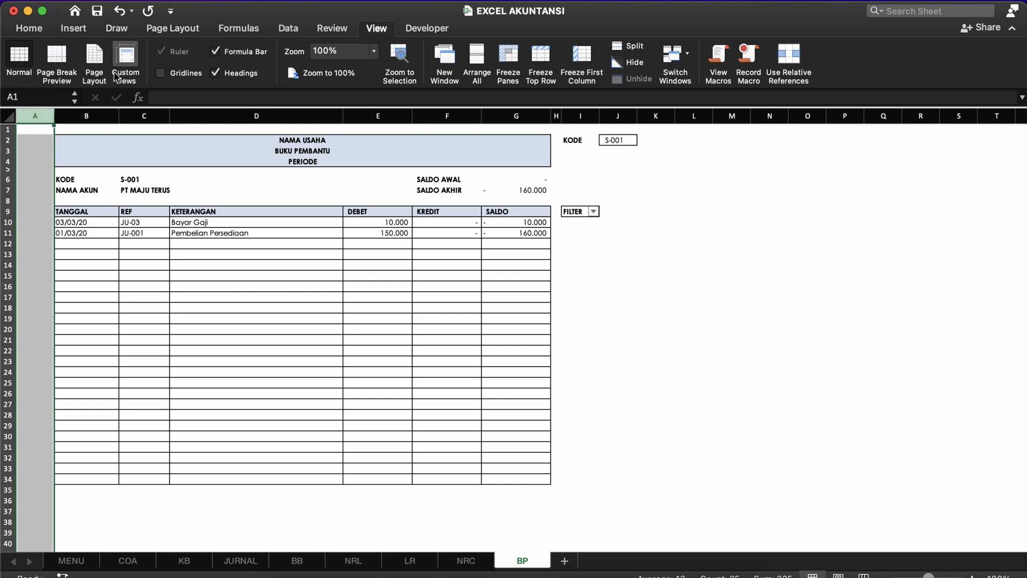
pyautogui.click(30, 29)
pyautogui.scroll(5, 142, 265)
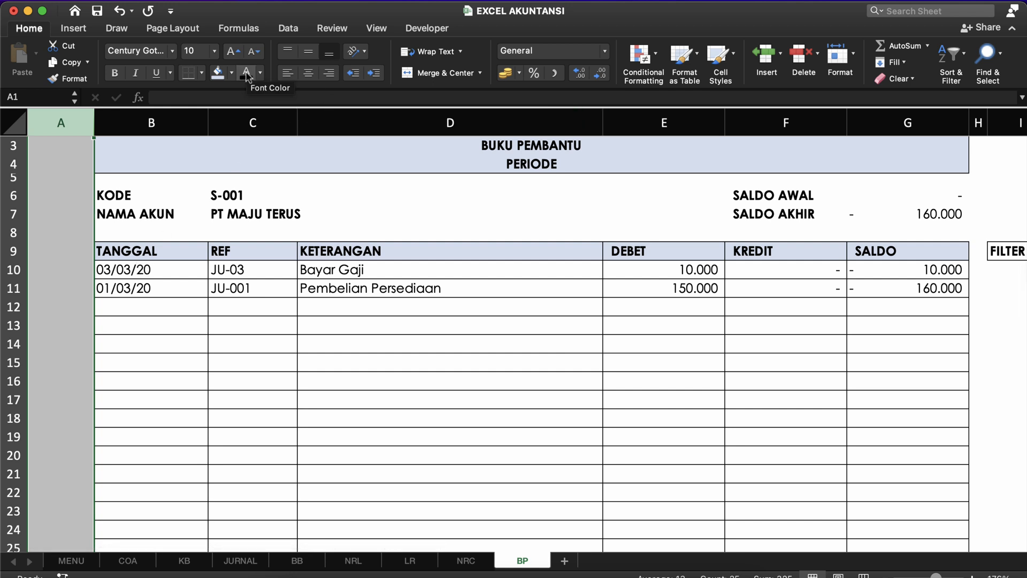
pyautogui.scroll(1, 165, 347)
pyautogui.click(168, 346)
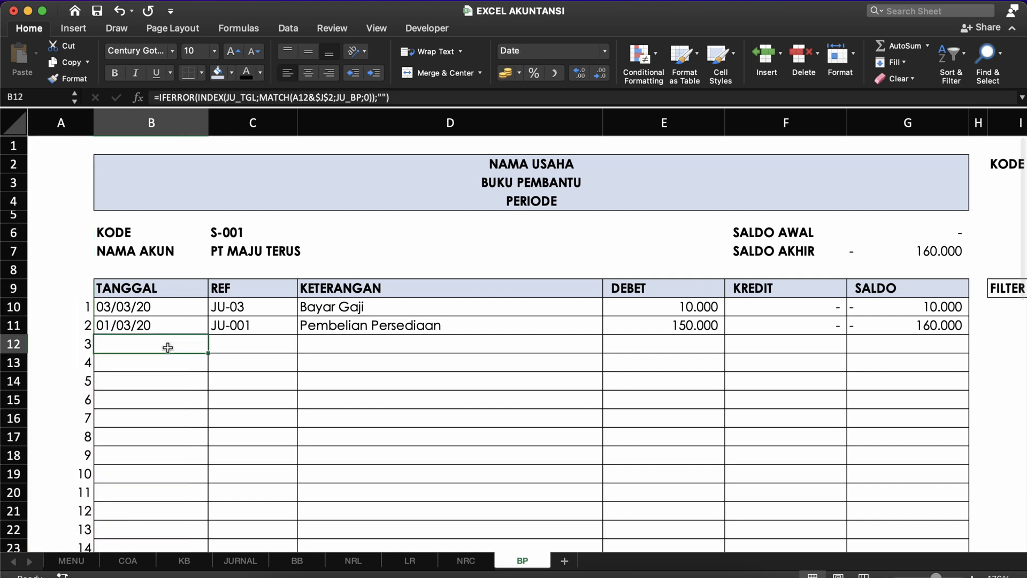
# Examine the BP sheet's layout, the TANGGAL and REF formulas, and the SALDO AWAL cells.
pyautogui.scroll(-3, 167, 348)
pyautogui.hscroll(1, 167, 348)
pyautogui.scroll(3, 168, 348)
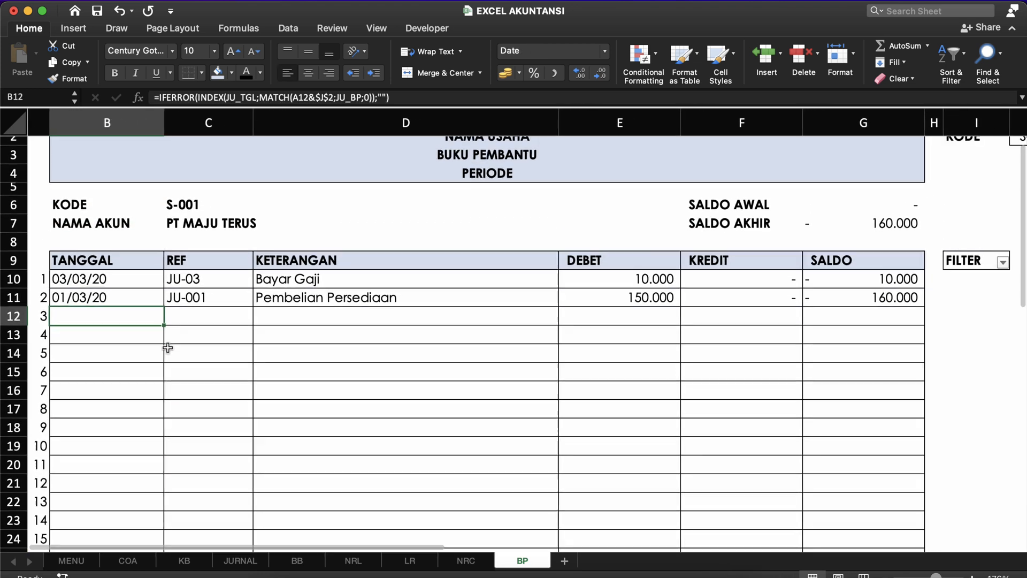
pyautogui.scroll(1, 167, 348)
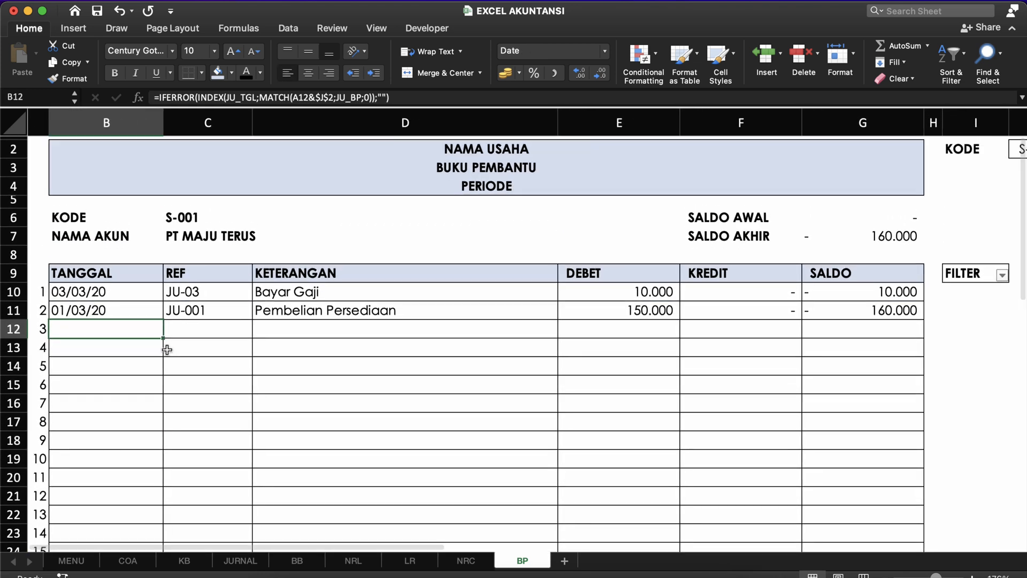
pyautogui.hscroll(2, 168, 349)
pyautogui.hscroll(-3, 167, 350)
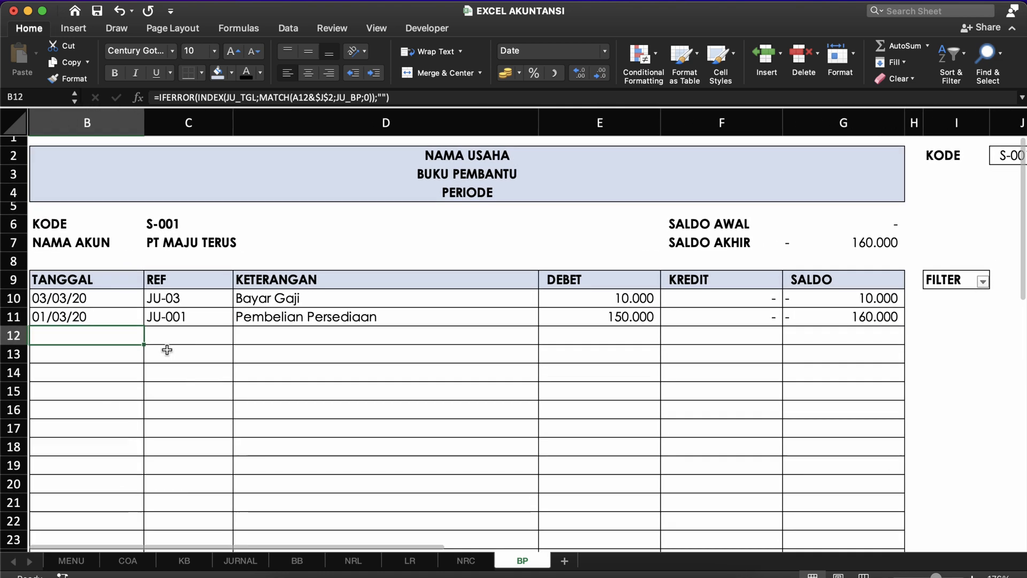
pyautogui.click(213, 303)
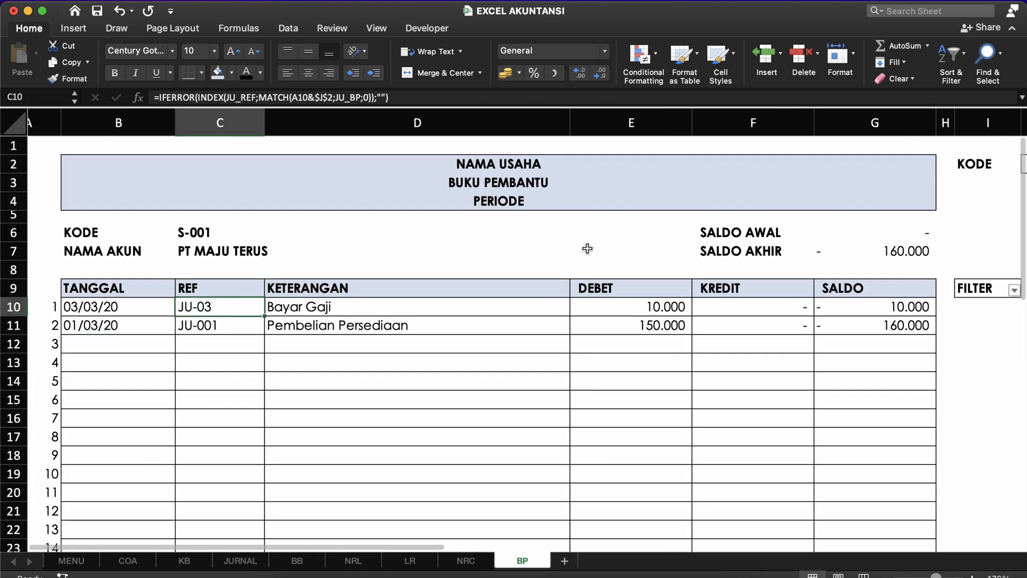
pyautogui.click(860, 235)
pyautogui.click(772, 230)
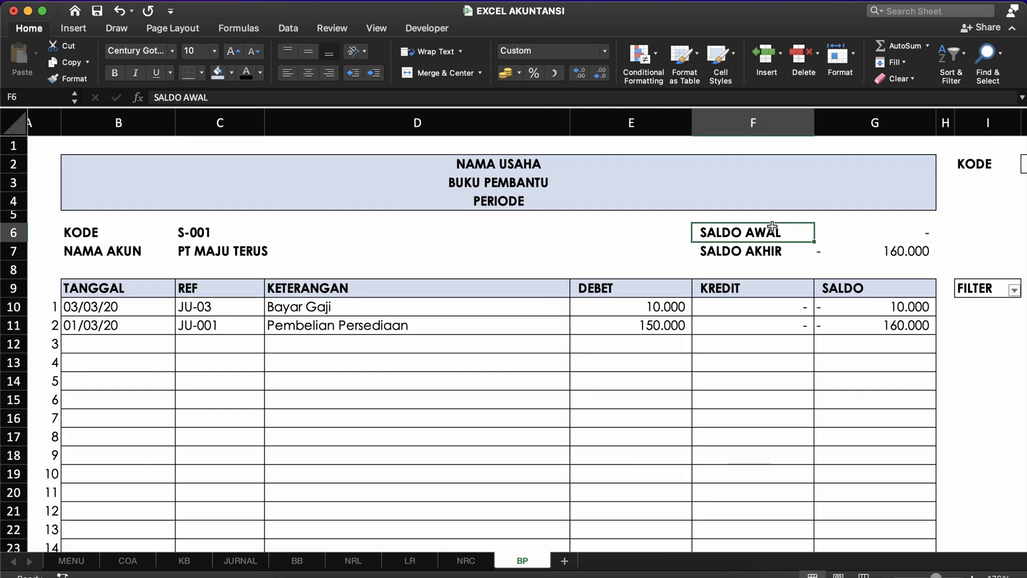
# Examine the SALDO AWAL column of the customer and supplier sections on the KB sheet.
pyautogui.click(181, 561)
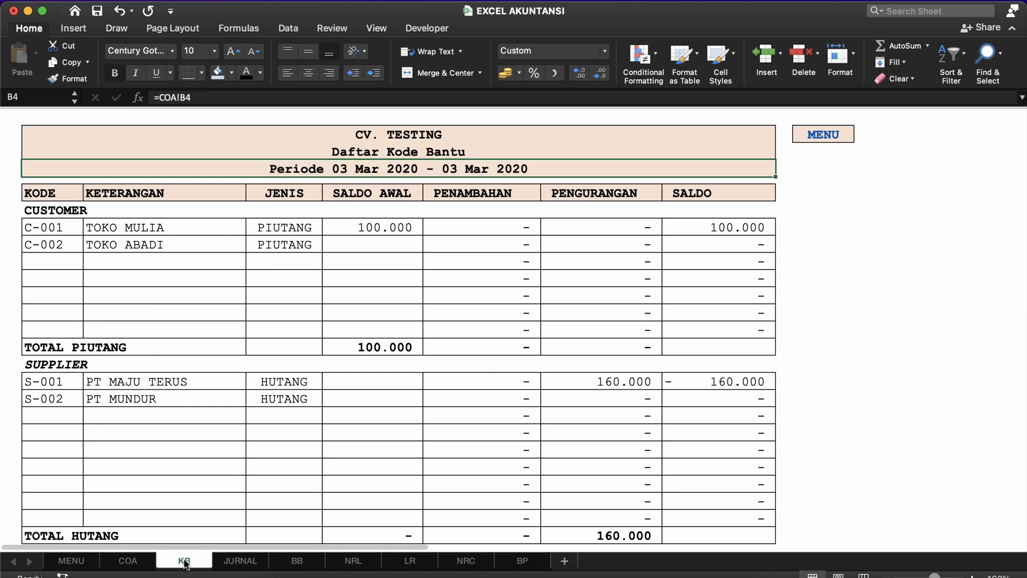
pyautogui.click(224, 457)
pyautogui.click(327, 352)
pyautogui.click(345, 383)
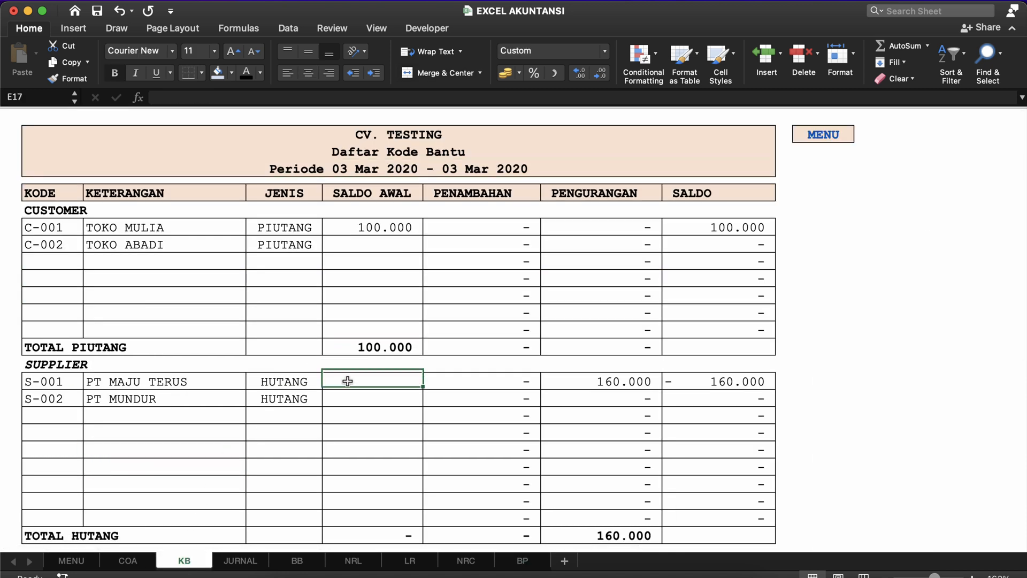
pyautogui.click(373, 403)
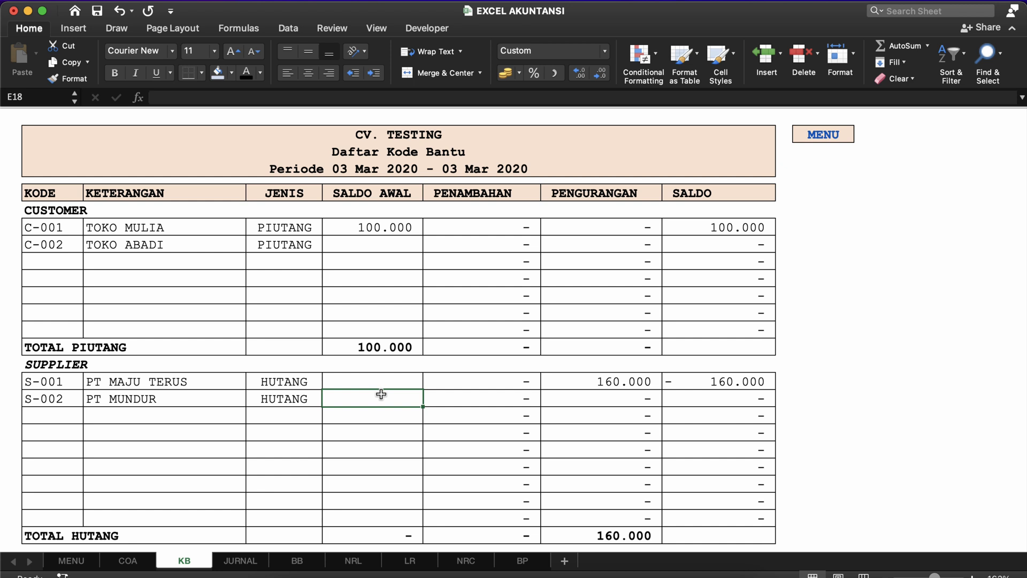
pyautogui.click(383, 381)
pyautogui.click(390, 245)
pyautogui.click(381, 294)
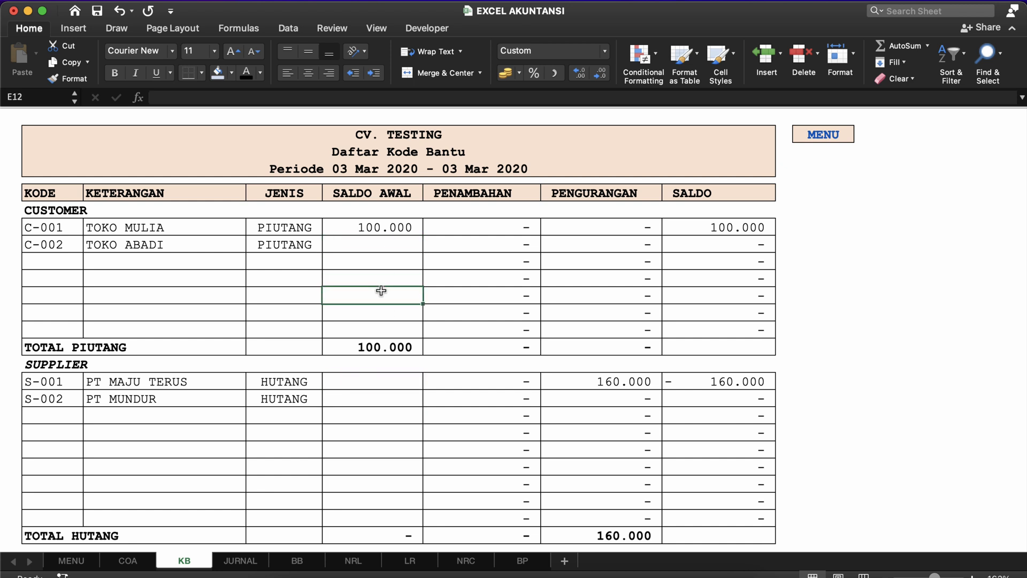
pyautogui.click(381, 227)
pyautogui.click(364, 335)
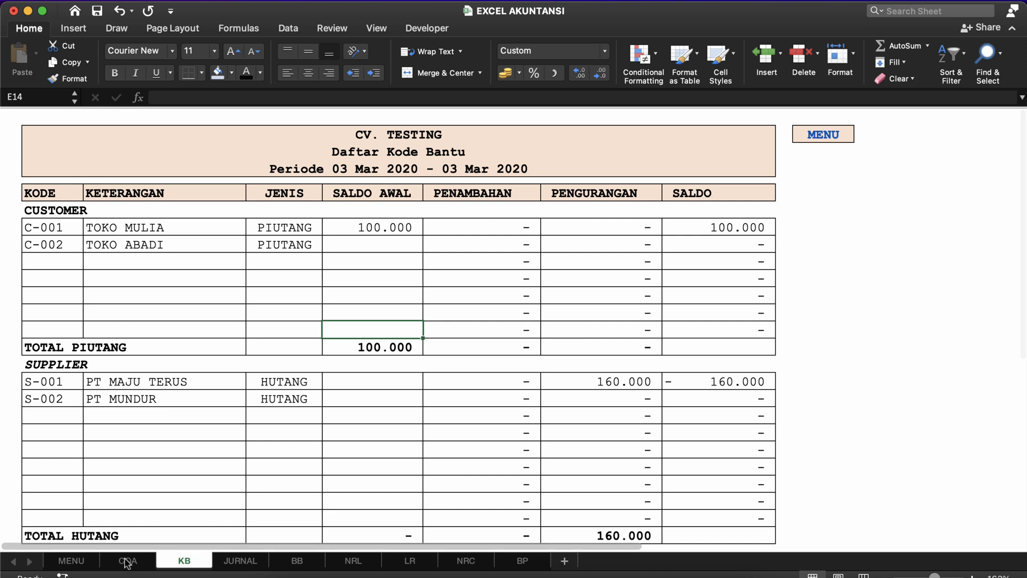
# Compare the BP and KB sheets and check both PERIODE LAPORAN dates on the MENU sheet.
pyautogui.click(514, 560)
pyautogui.click(187, 560)
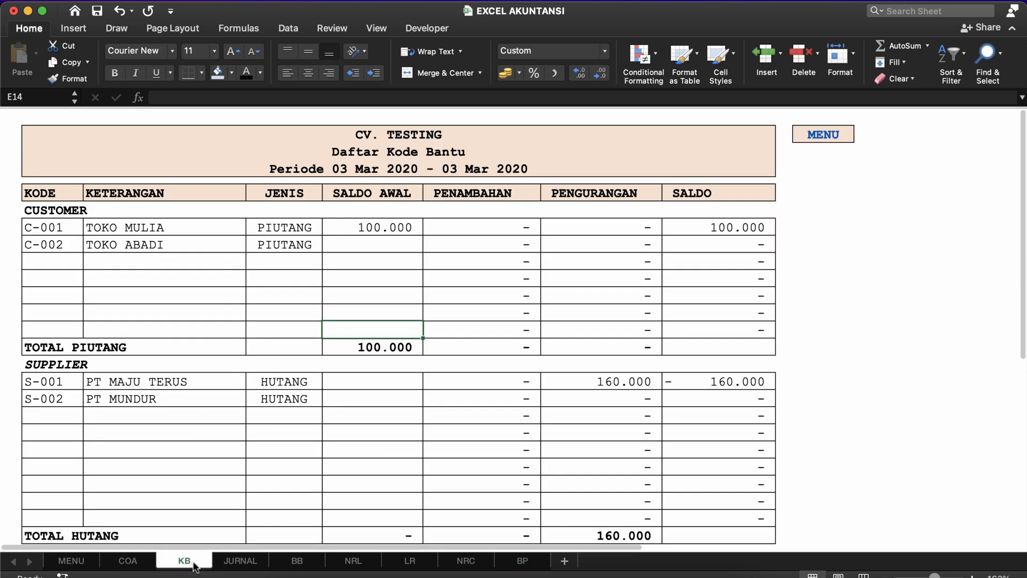
pyautogui.click(514, 561)
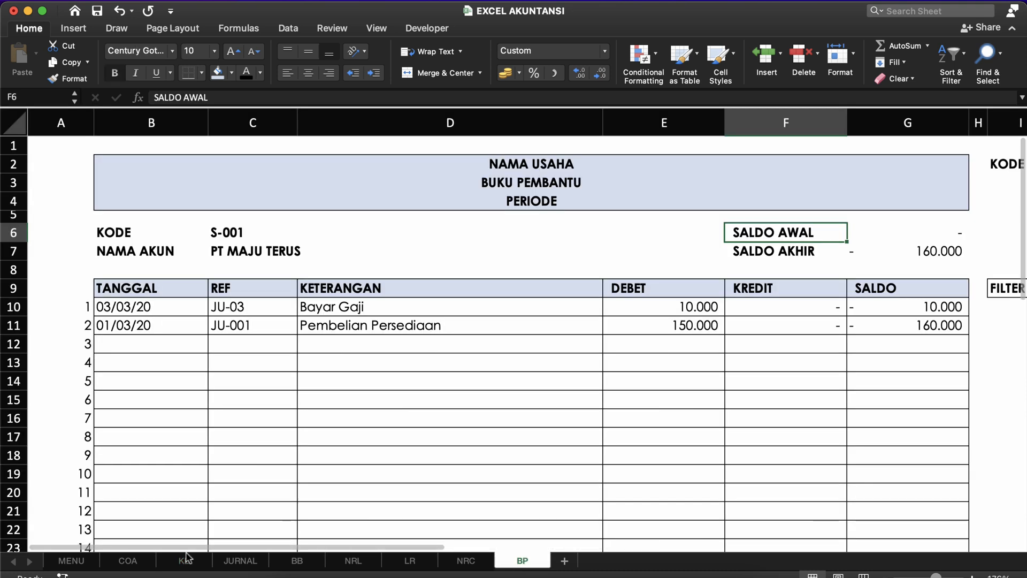
pyautogui.click(186, 559)
pyautogui.click(83, 561)
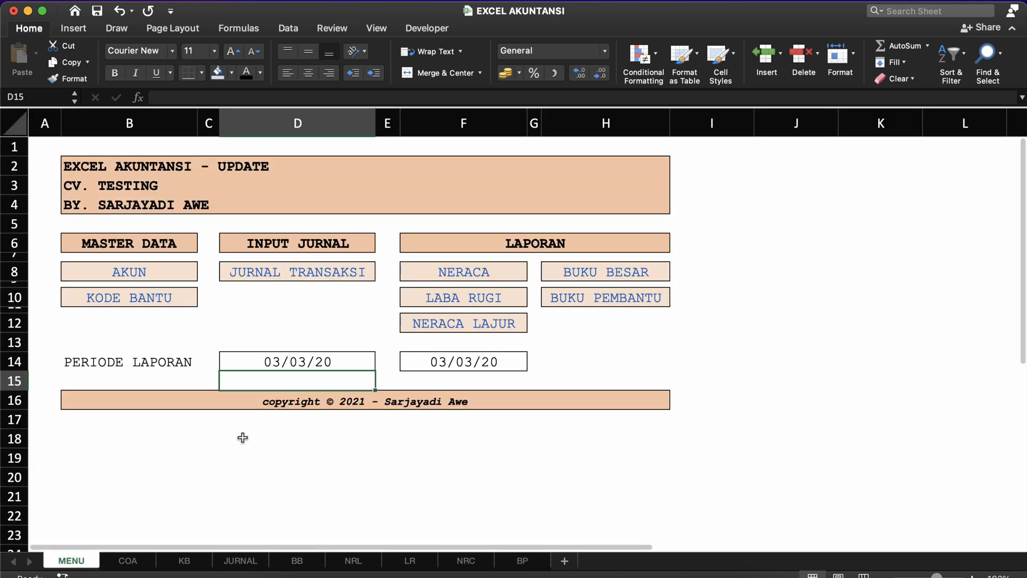
pyautogui.click(276, 366)
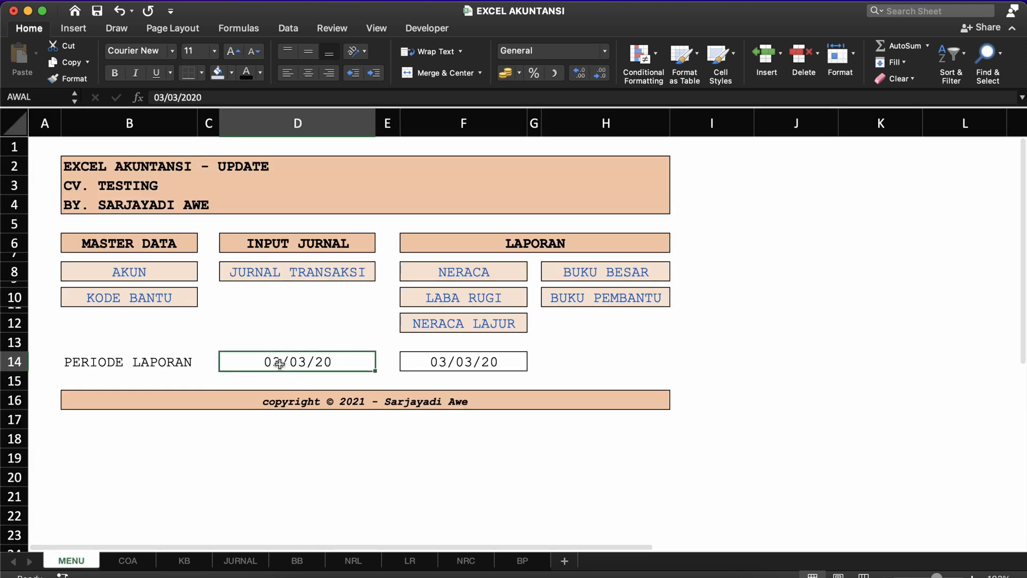
pyautogui.click(426, 359)
pyautogui.click(299, 323)
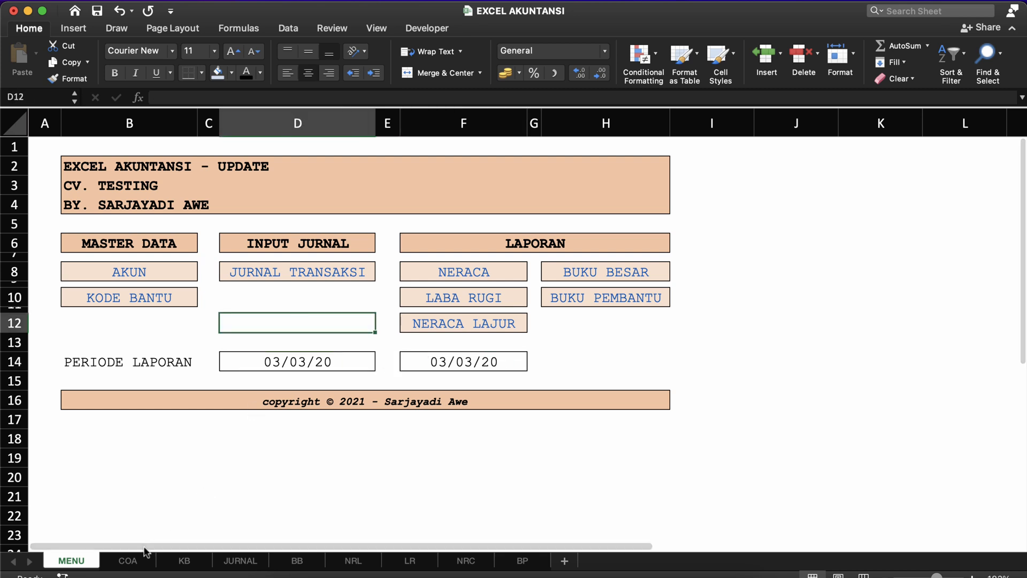
# Return to the BP sheet and inspect the KETERANGAN formulas in cells D16 and D11.
pyautogui.click(185, 562)
pyautogui.click(513, 561)
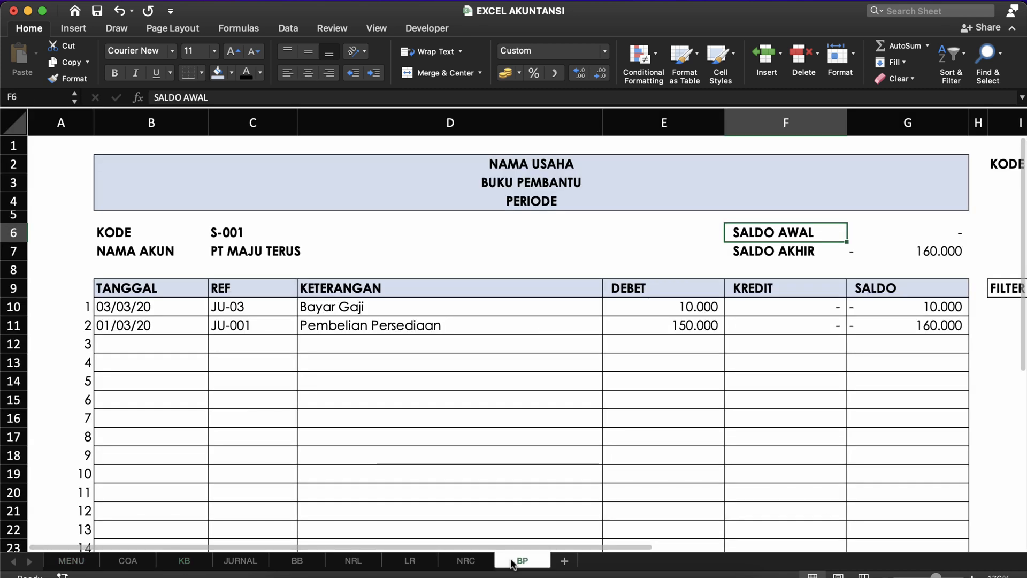
pyautogui.click(484, 422)
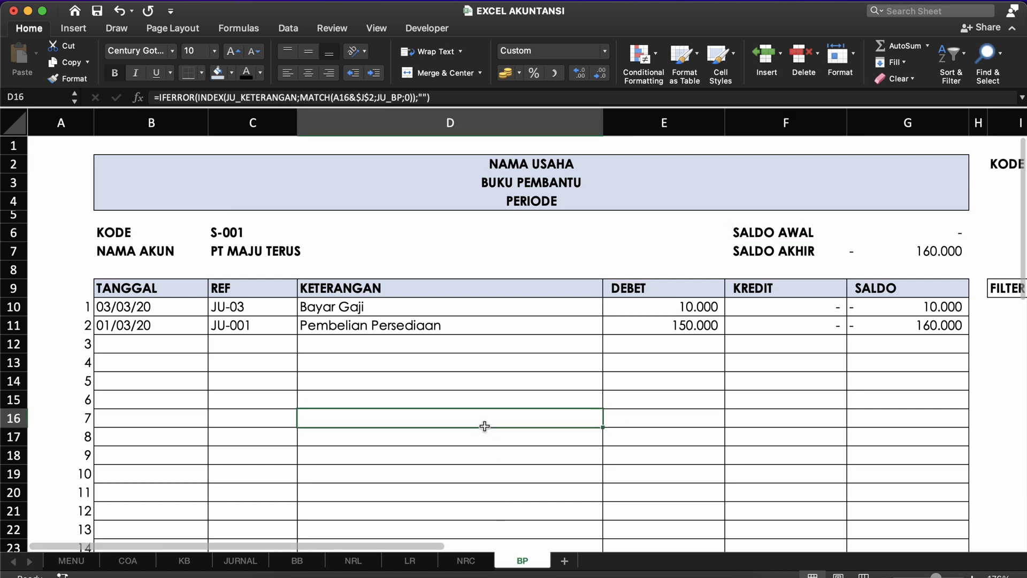
pyautogui.click(369, 330)
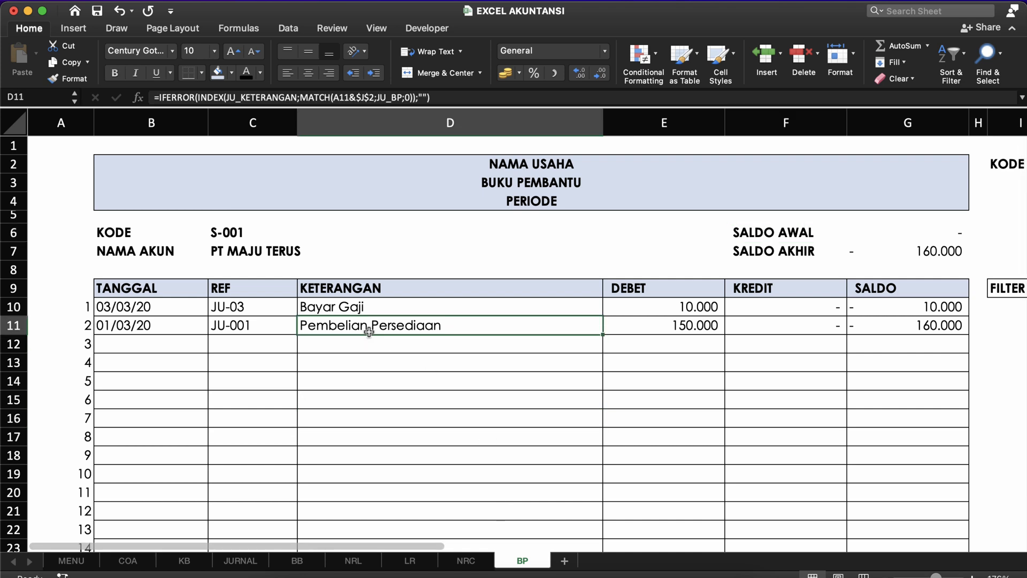
# Inspect the SALDO AWAL formulas on the NRC sheet for Laba Ditahan, Hutang Bank, Piutang Usaha and Kas Rupiah.
pyautogui.click(364, 560)
pyautogui.click(412, 560)
pyautogui.click(466, 560)
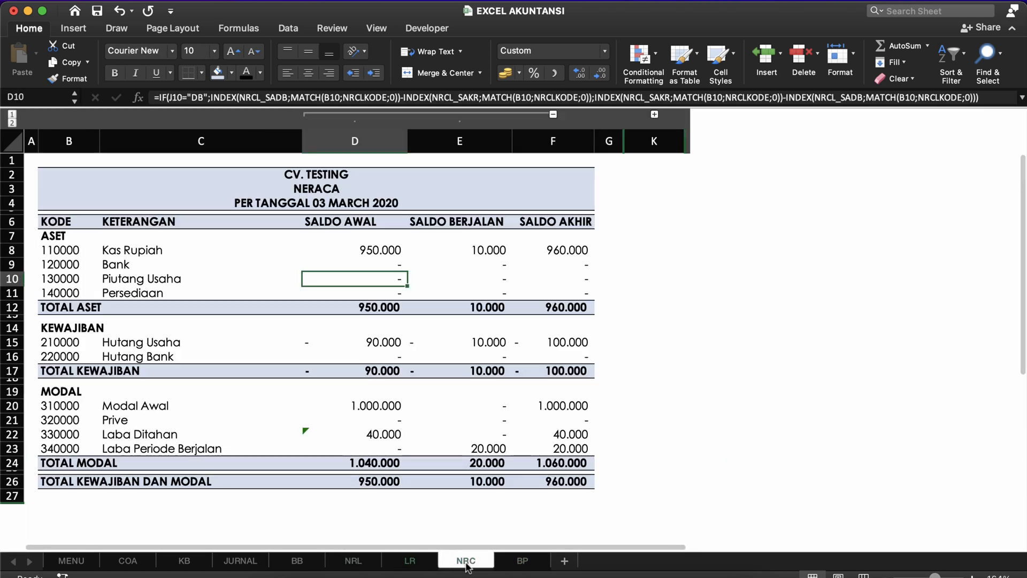
pyautogui.click(374, 434)
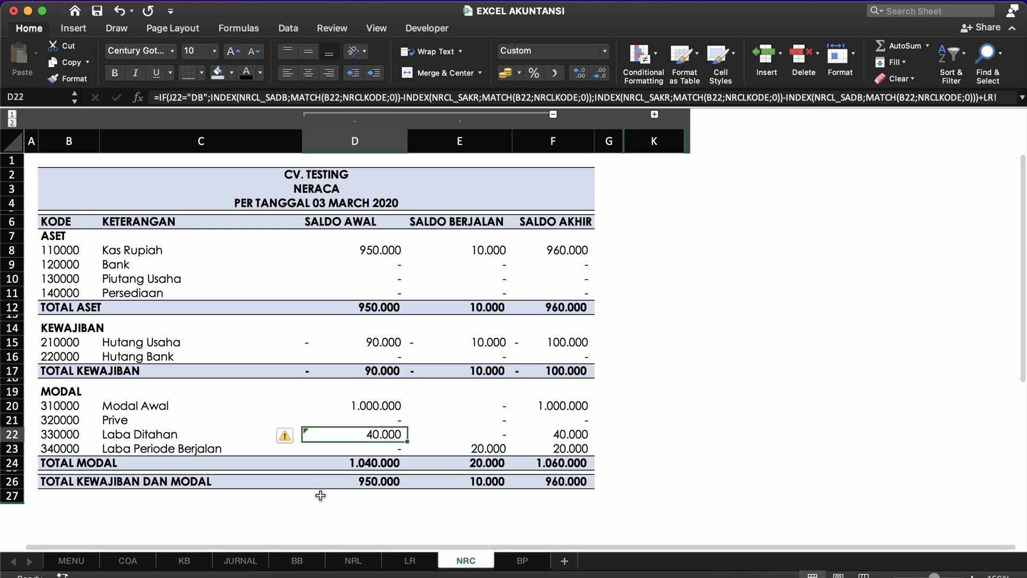
pyautogui.click(367, 354)
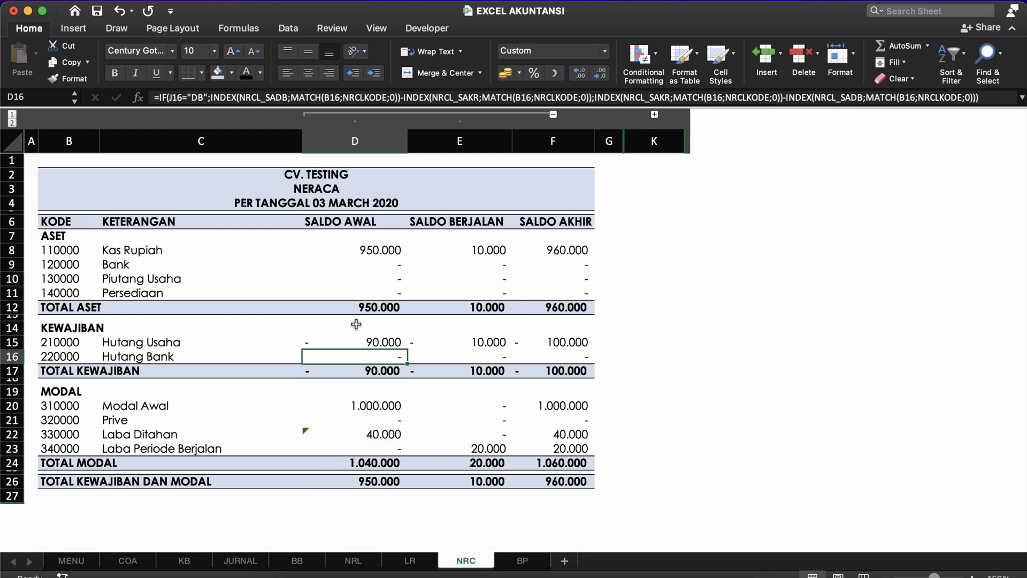
pyautogui.click(368, 279)
pyautogui.click(373, 251)
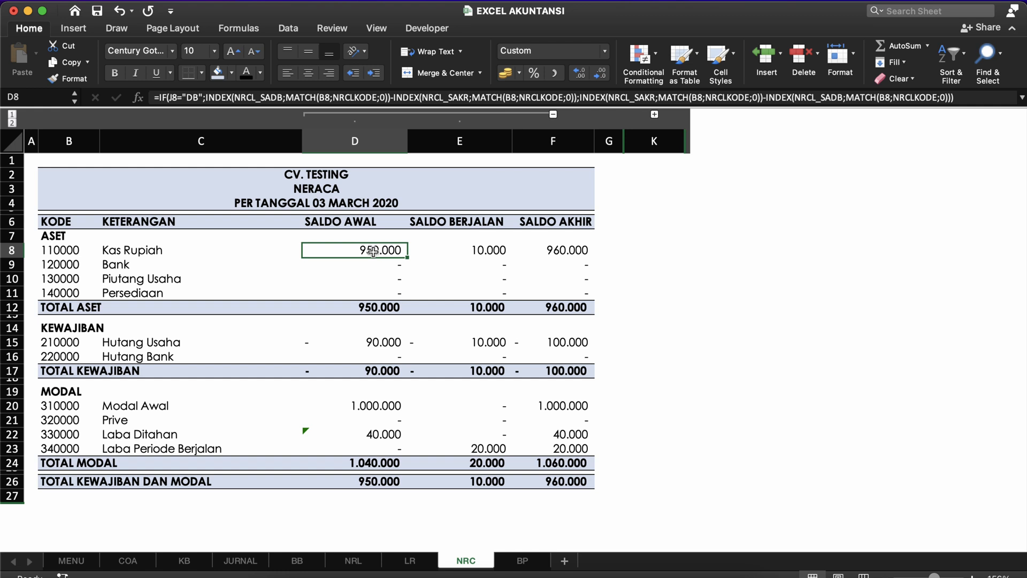
pyautogui.doubleClick(373, 251)
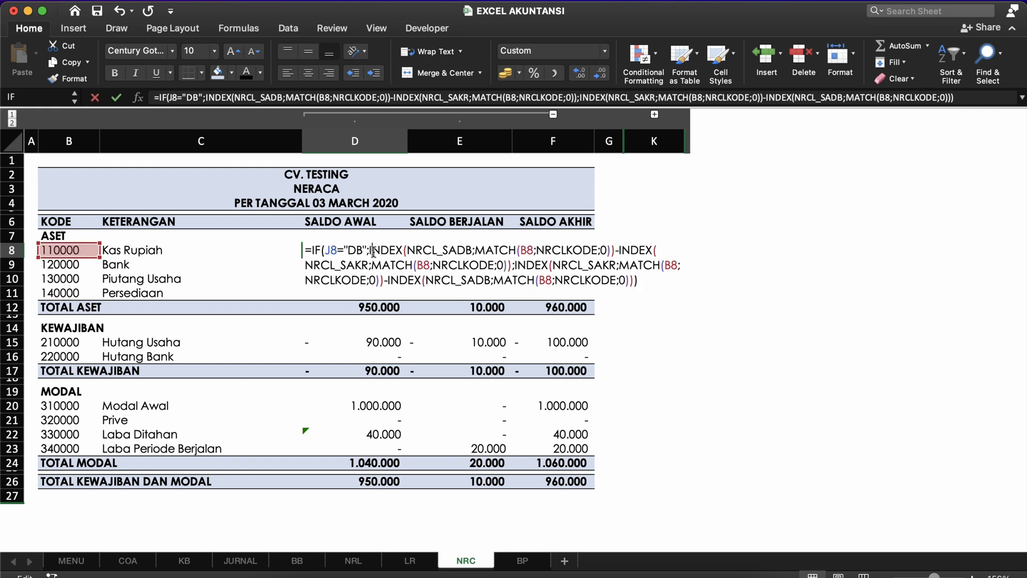
pyautogui.press('Return')
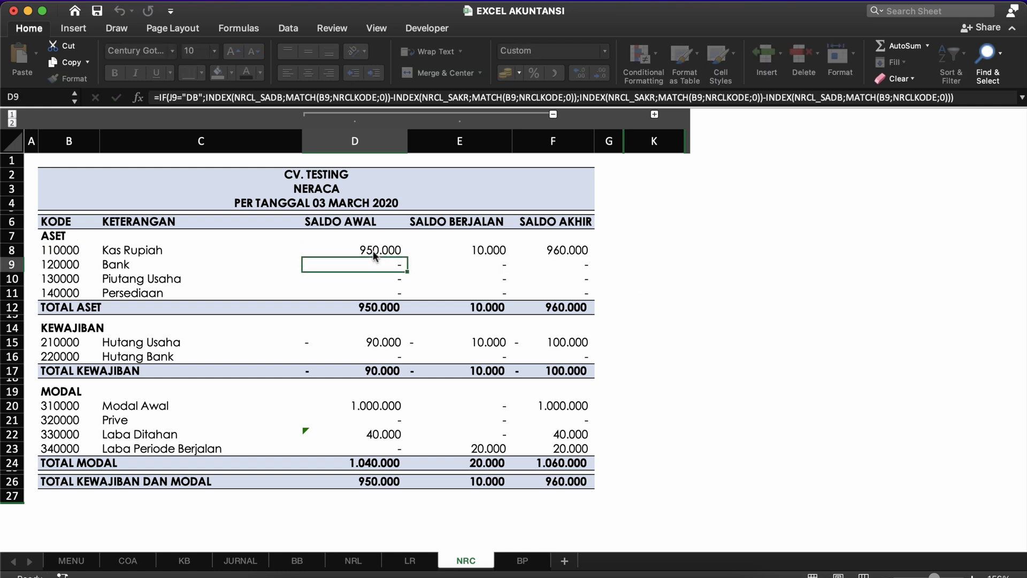
pyautogui.click(373, 250)
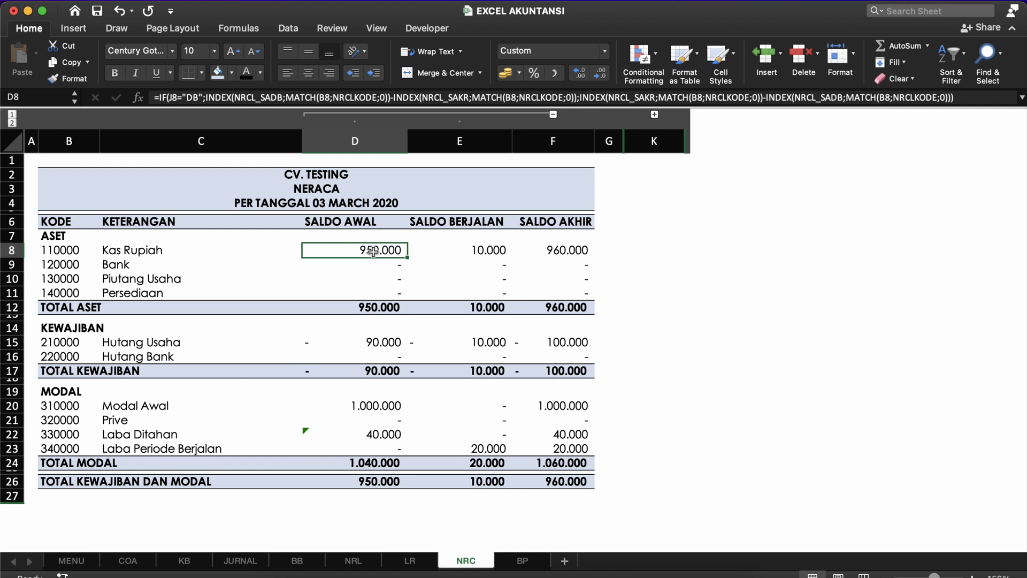
# Check the SALDO AWAL formulas of TOTAL MODAL, TOTAL KEWAJIBAN DAN MODAL, and the individual modal and asset rows on the NRC sheet.
pyautogui.click(381, 462)
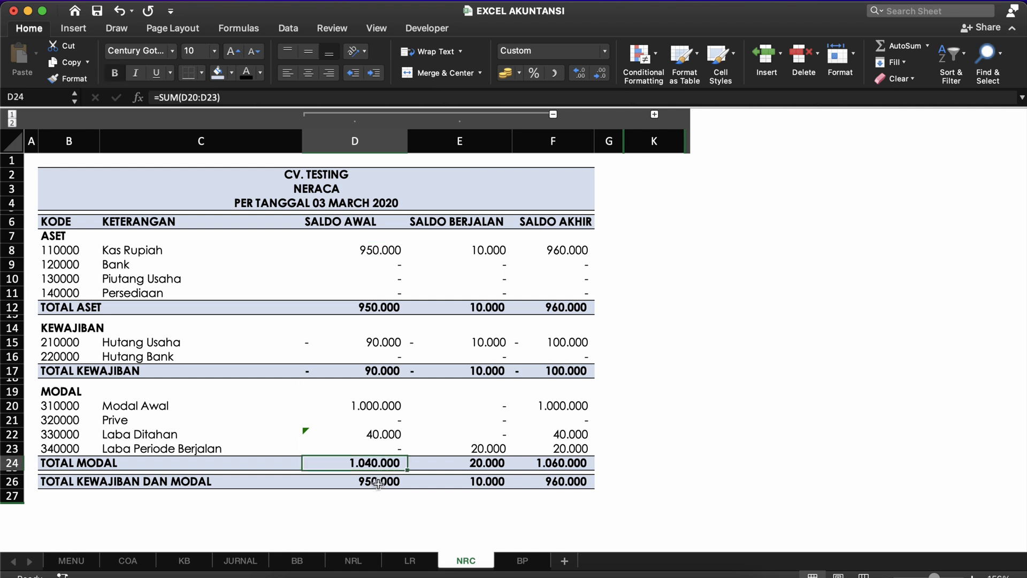
pyautogui.click(380, 482)
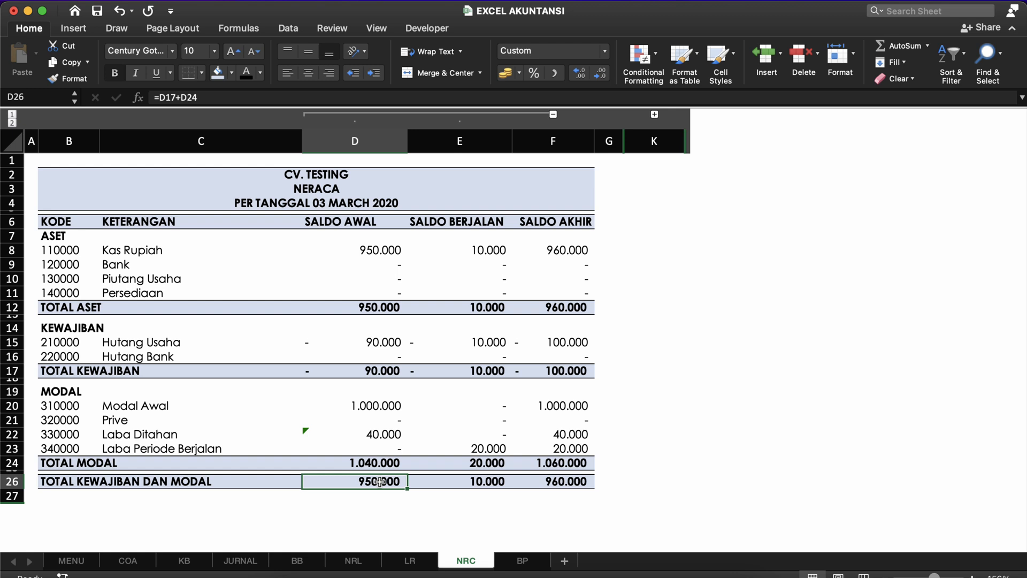
pyautogui.click(392, 412)
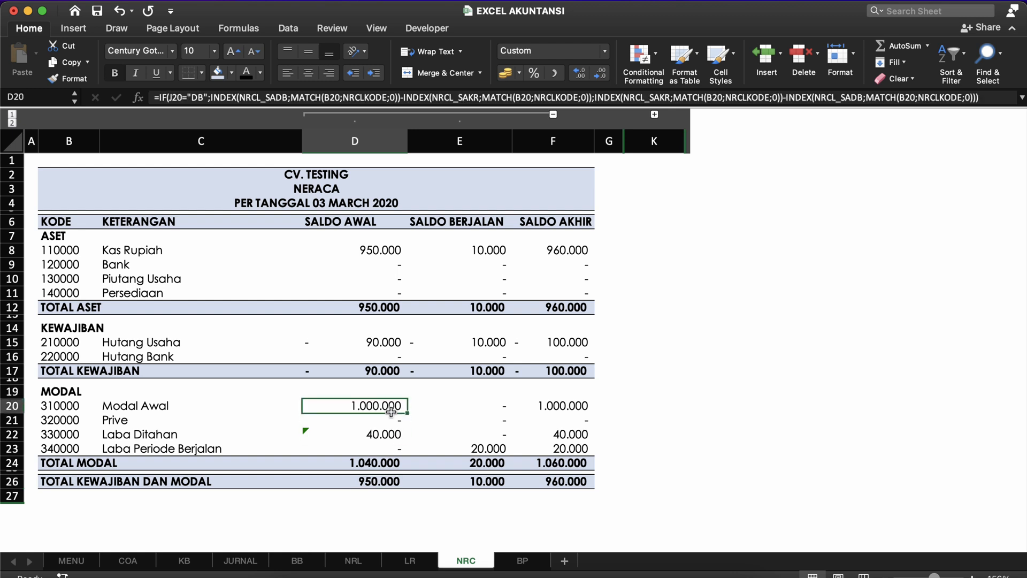
pyautogui.click(386, 447)
pyautogui.click(388, 409)
pyautogui.click(390, 328)
pyautogui.click(389, 293)
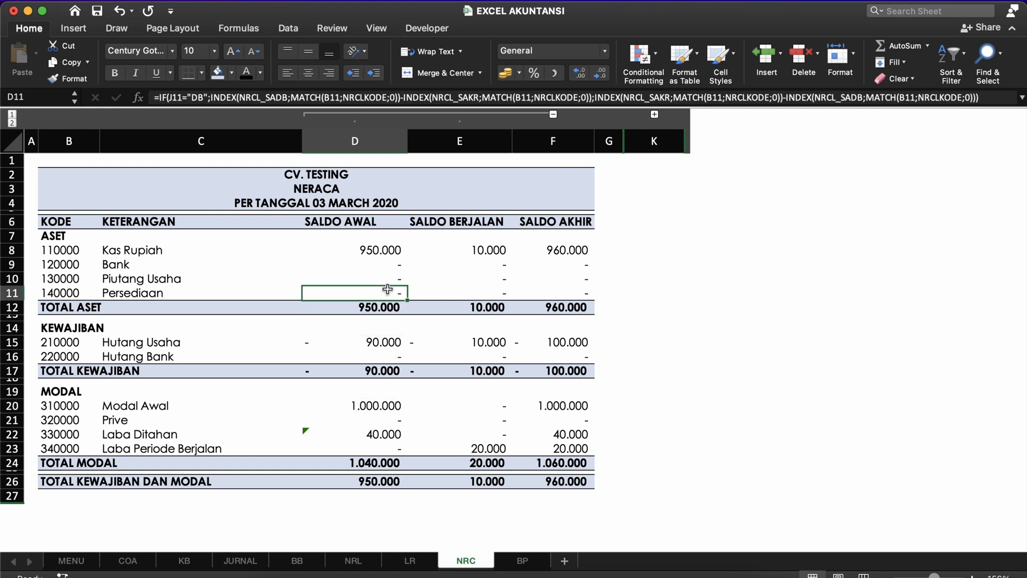
pyautogui.click(388, 254)
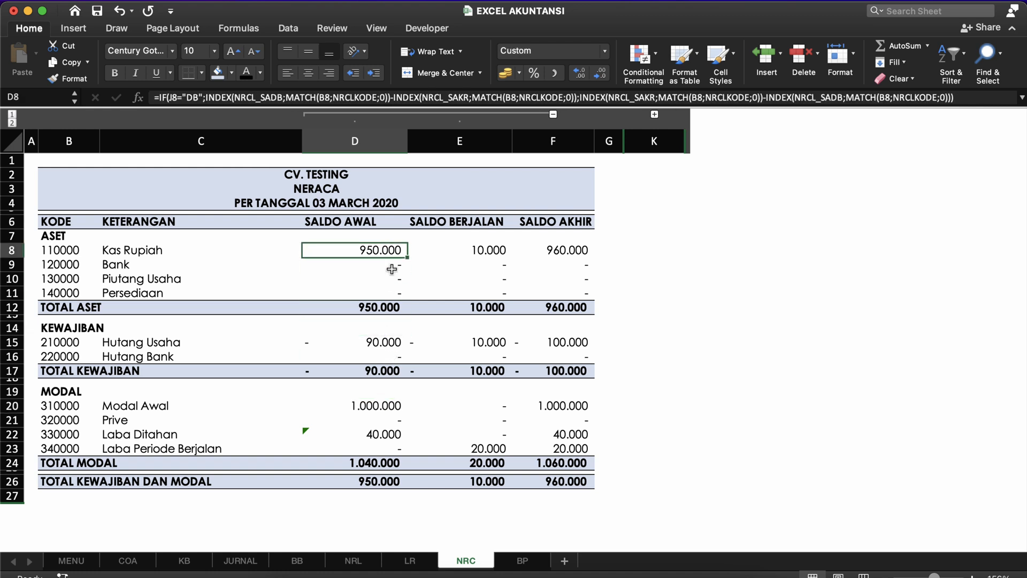